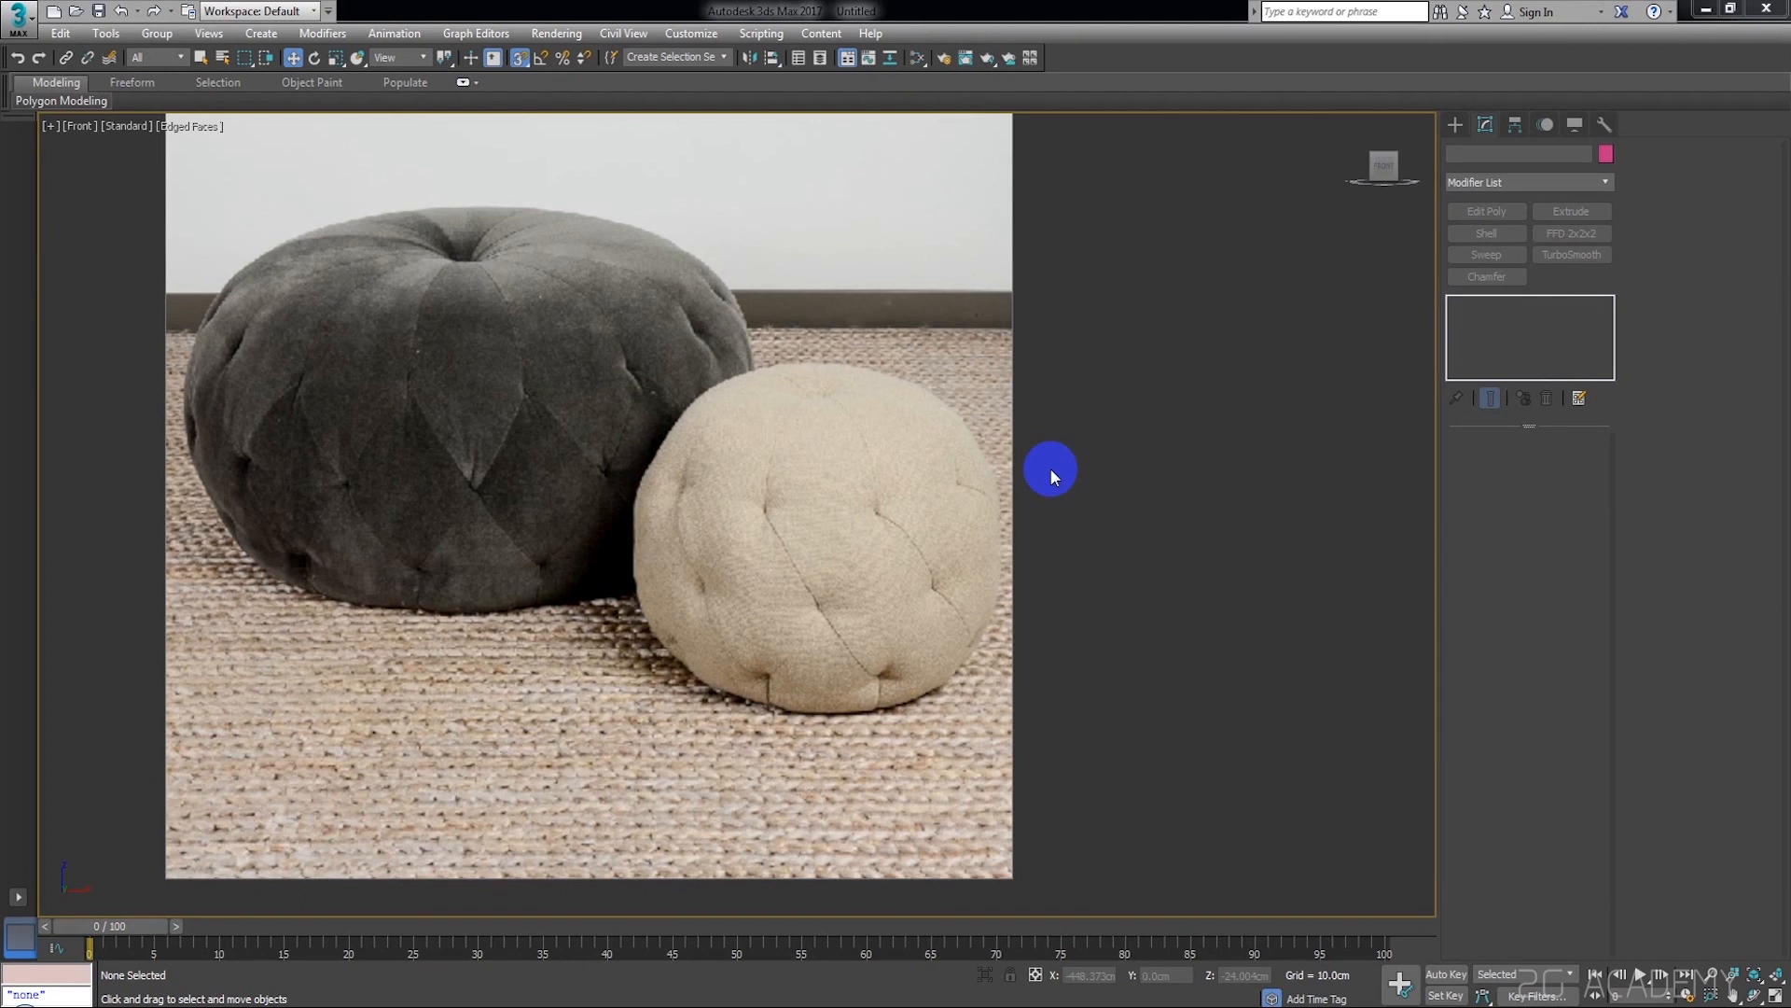
Examine the tufting pattern and seams on the two poufs in the reference image
middle_drag(1100, 456, 1057, 470)
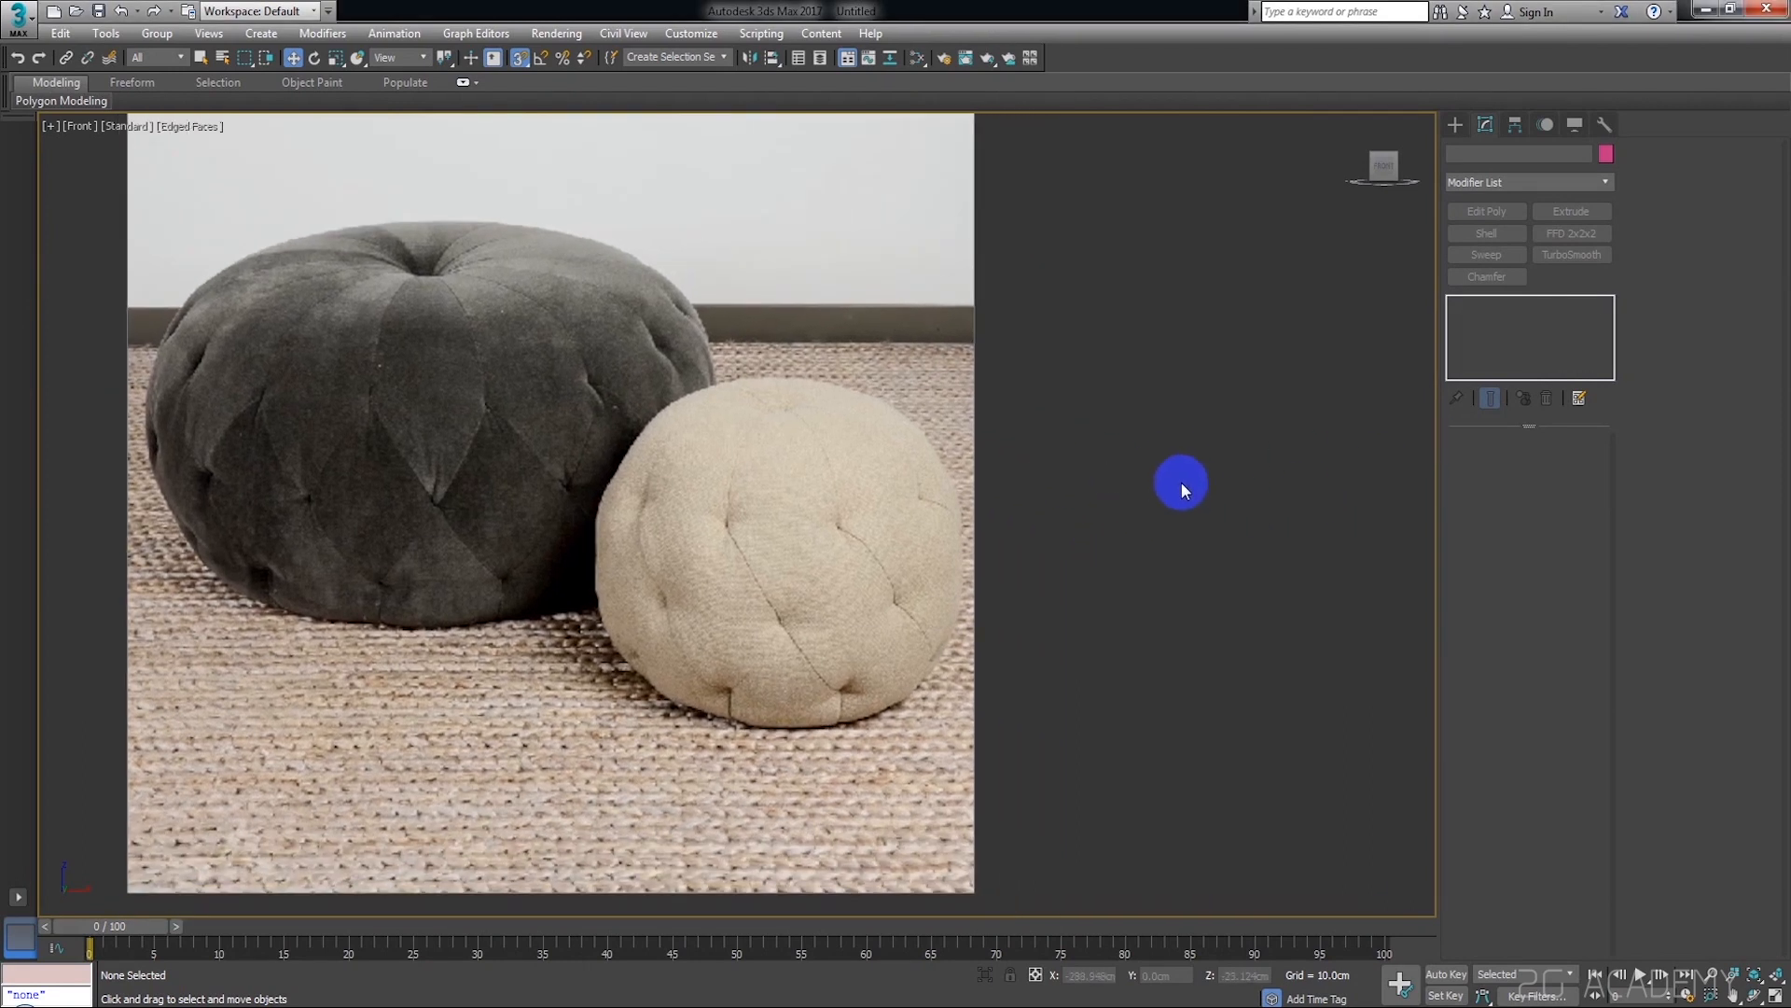
middle_drag(893, 500, 1013, 560)
scroll(680, 500, down, 5)
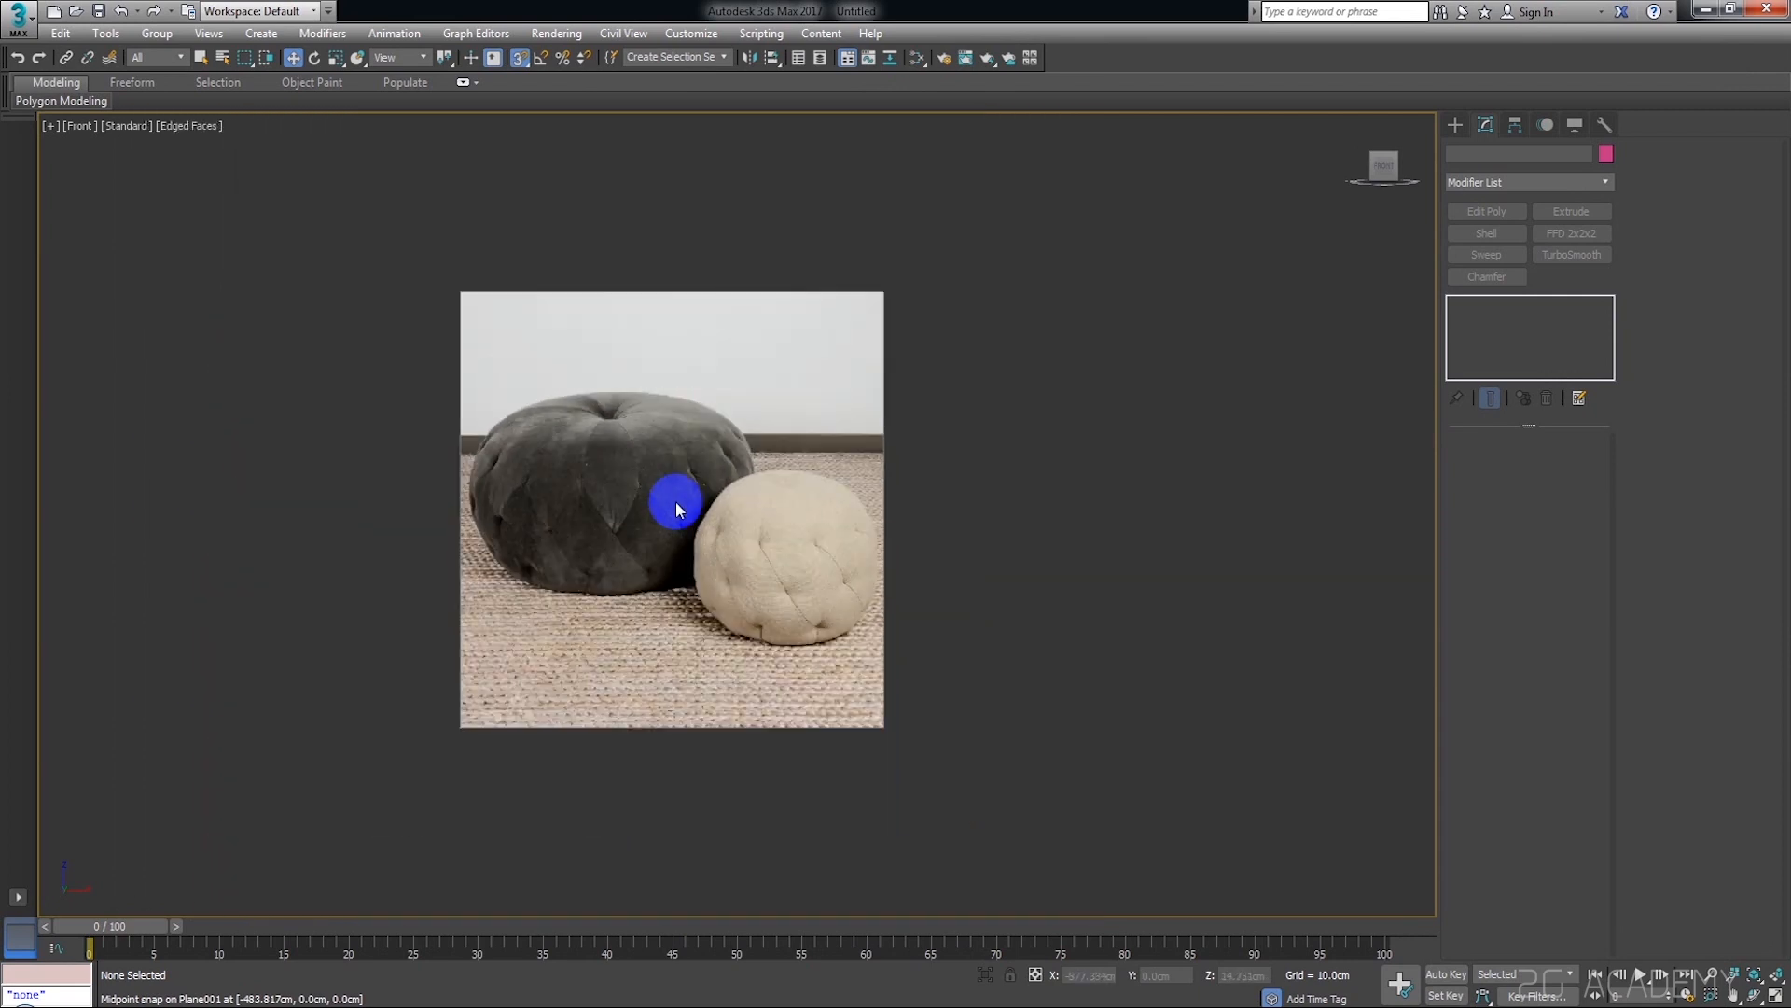
middle_drag(681, 500, 584, 488)
scroll(664, 484, up, 8)
scroll(719, 451, down, 5)
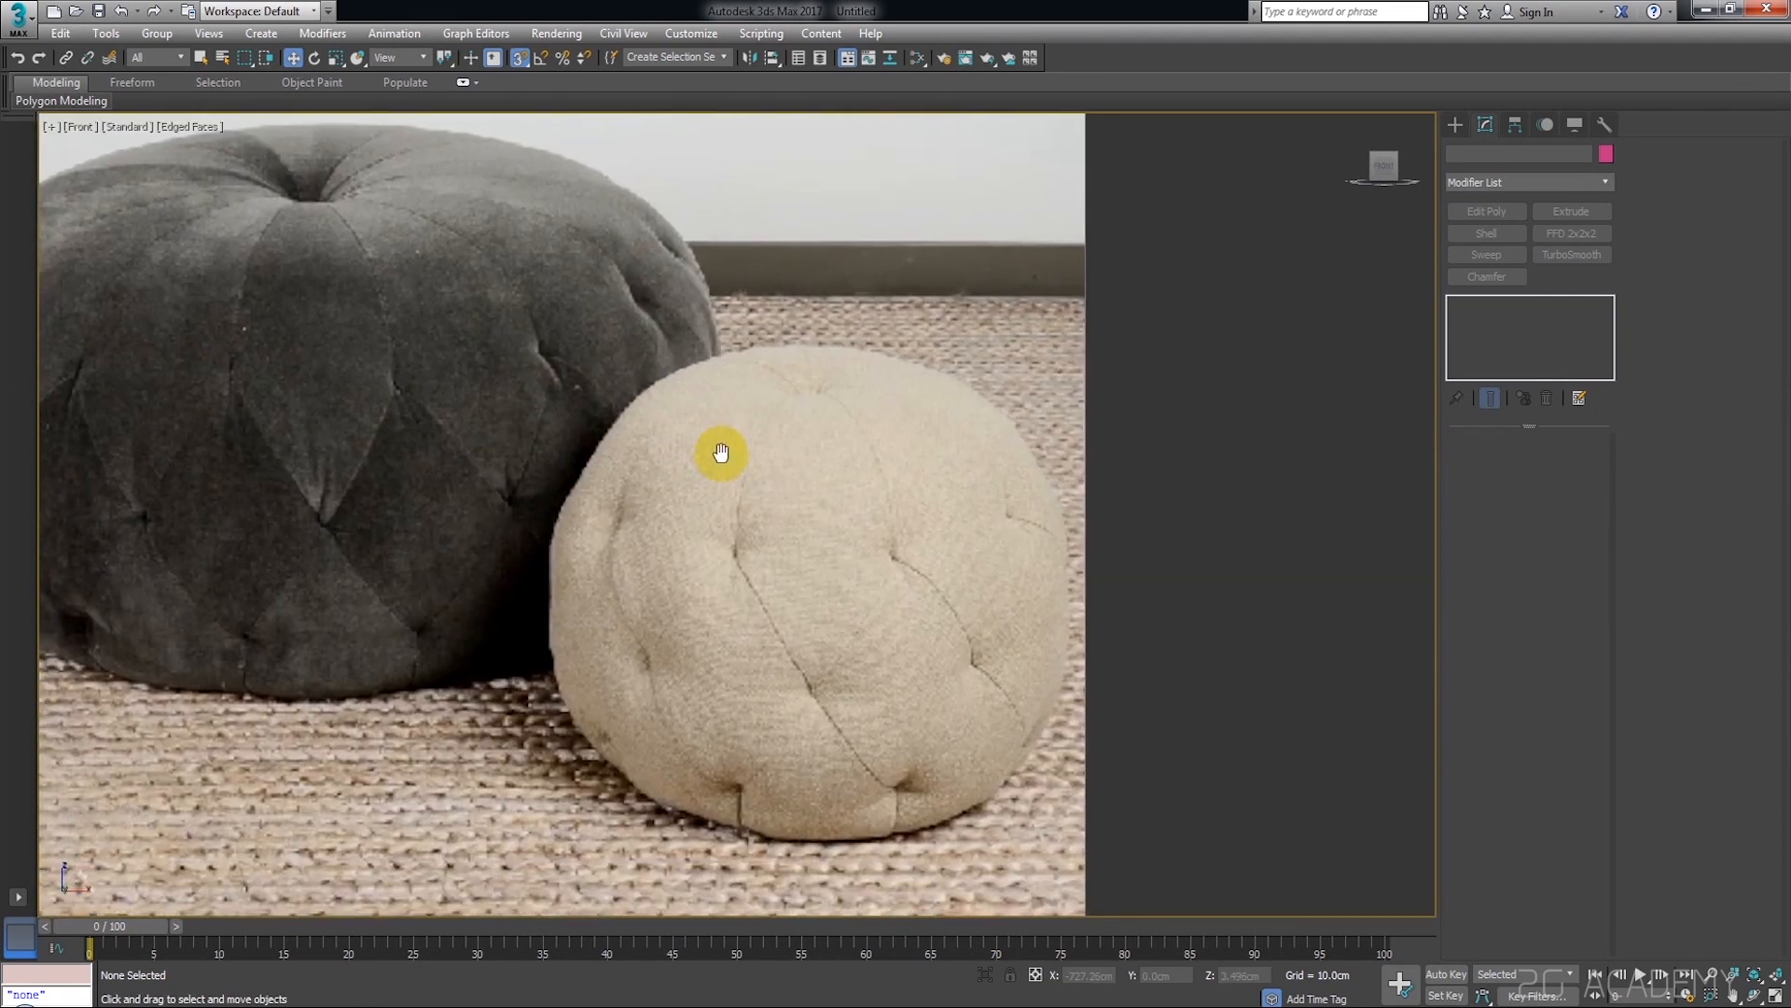
scroll(623, 467, up, 3)
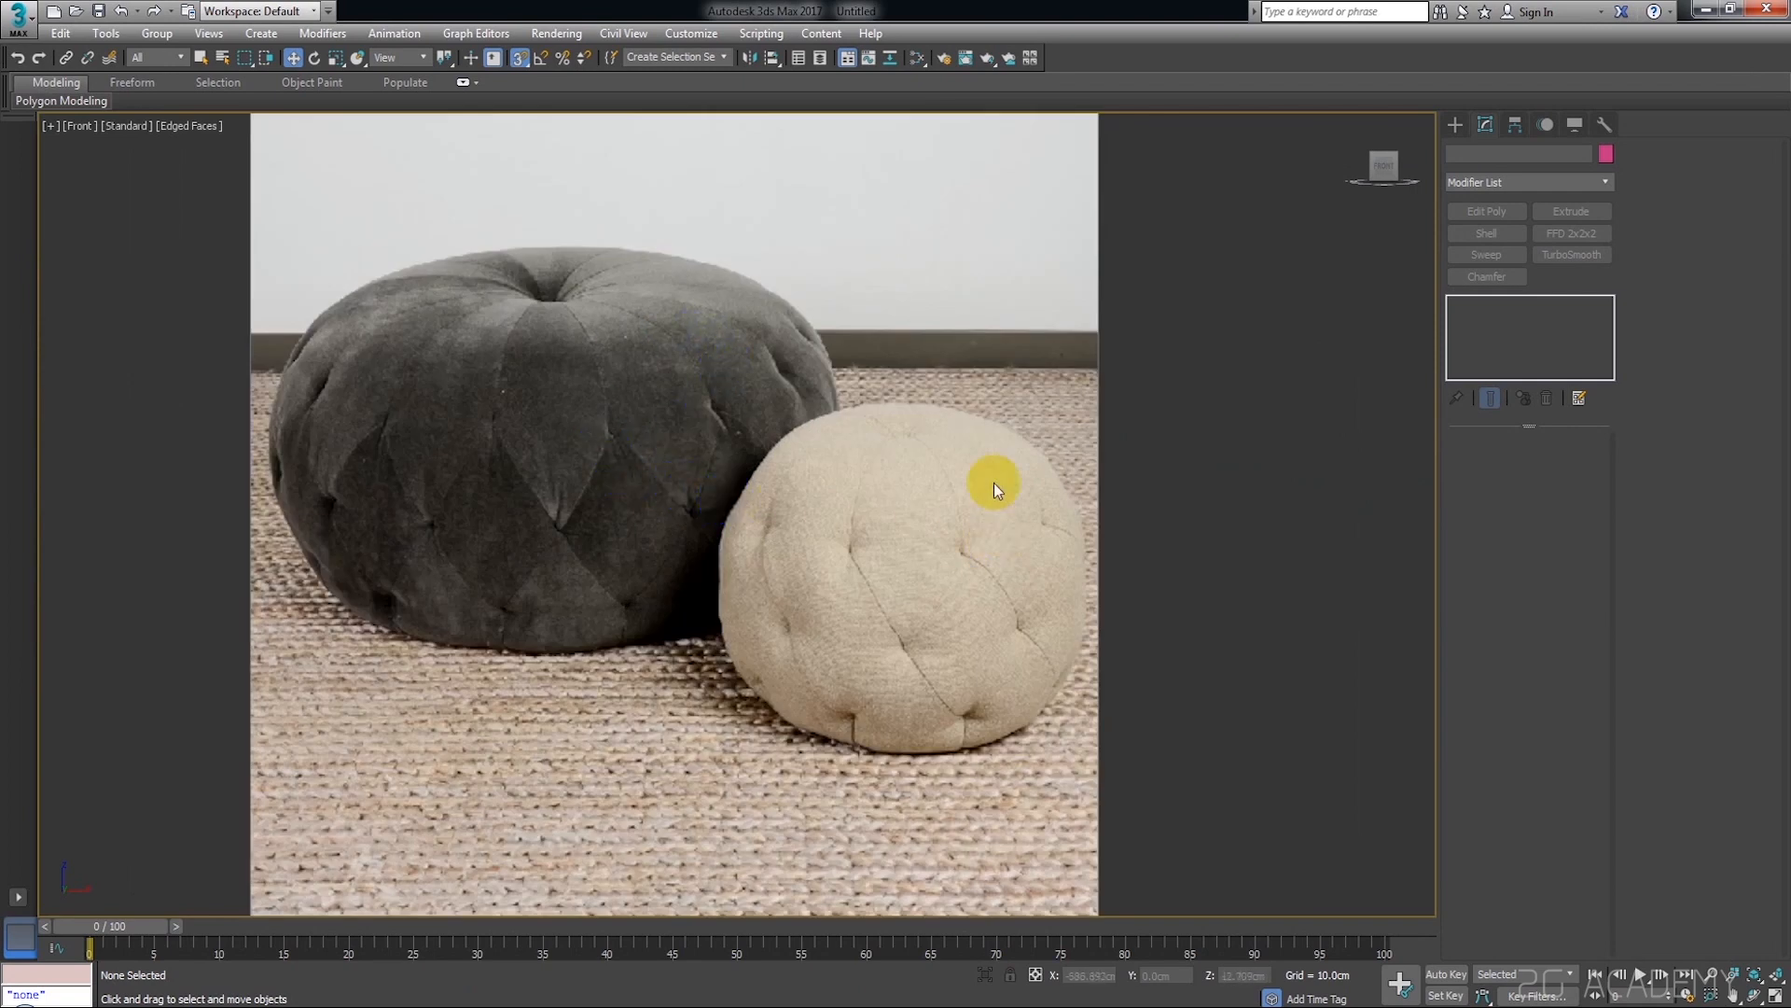
middle_drag(759, 534, 680, 548)
Create a square plane about 592 cm wide with 4 by 4 segments and place it to the right of the reference image
click(1457, 122)
click(1590, 322)
scroll(1119, 411, down, 4)
middle_drag(1139, 416, 977, 374)
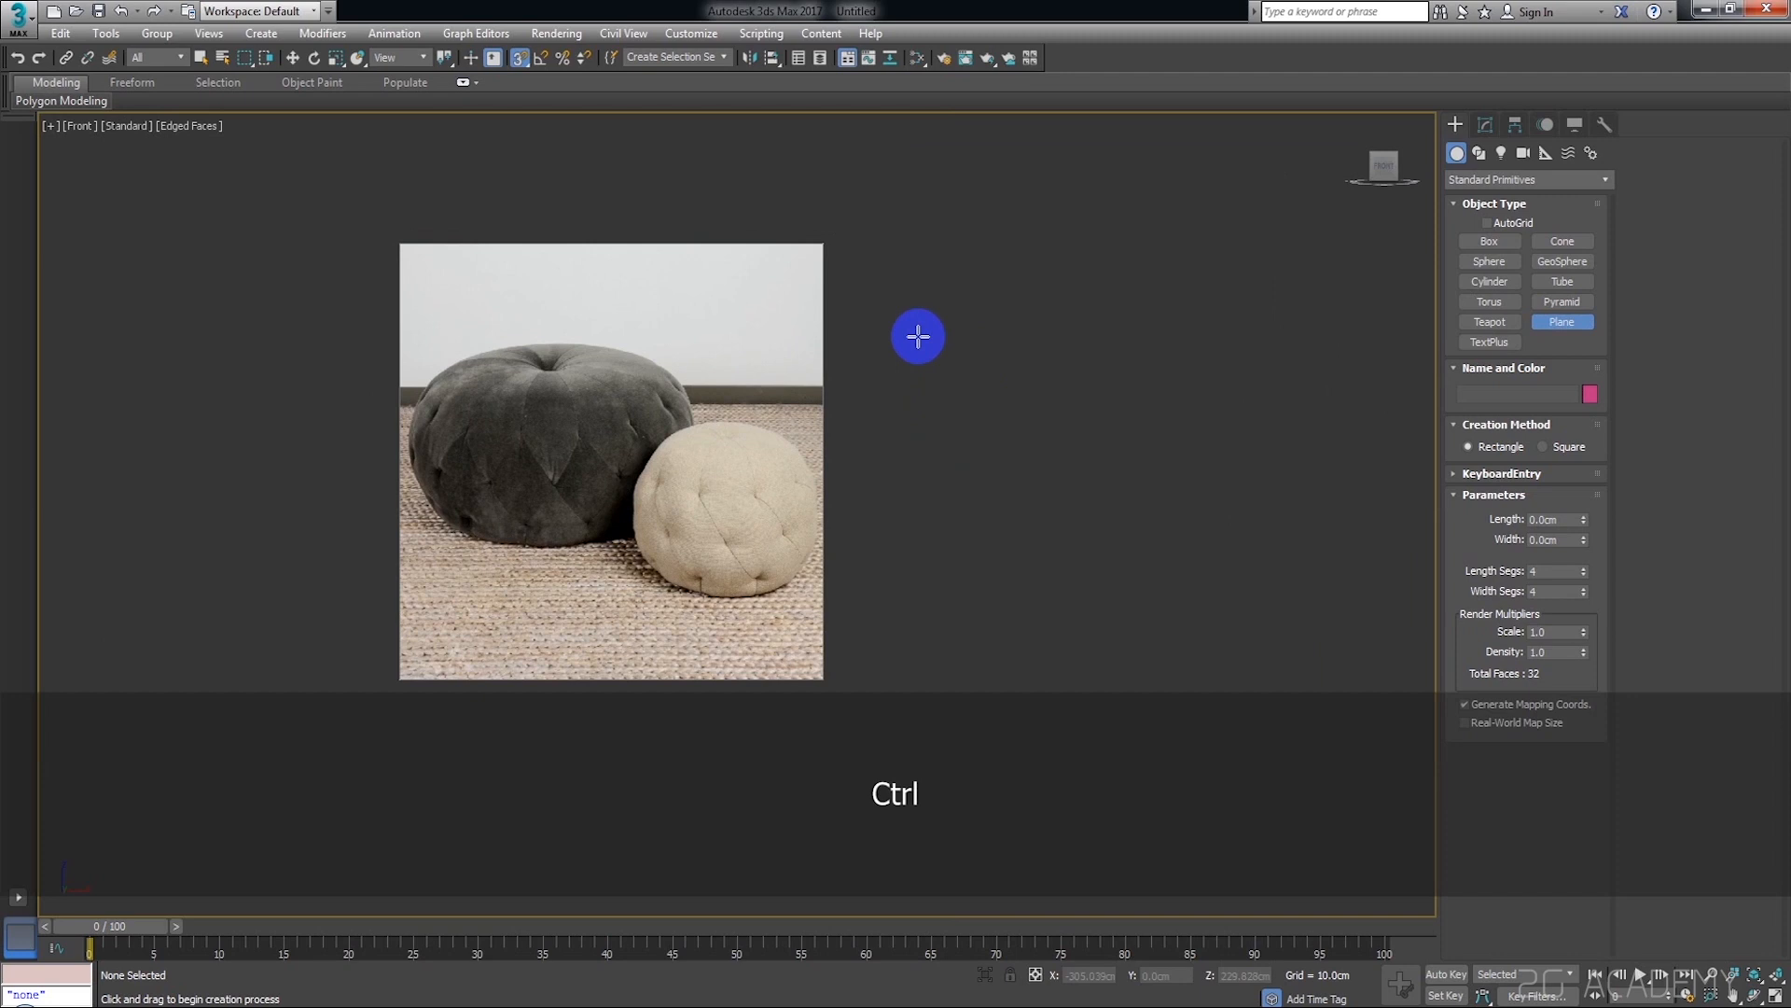
ctrl+drag(933, 333, 1055, 495)
right_click(1055, 495)
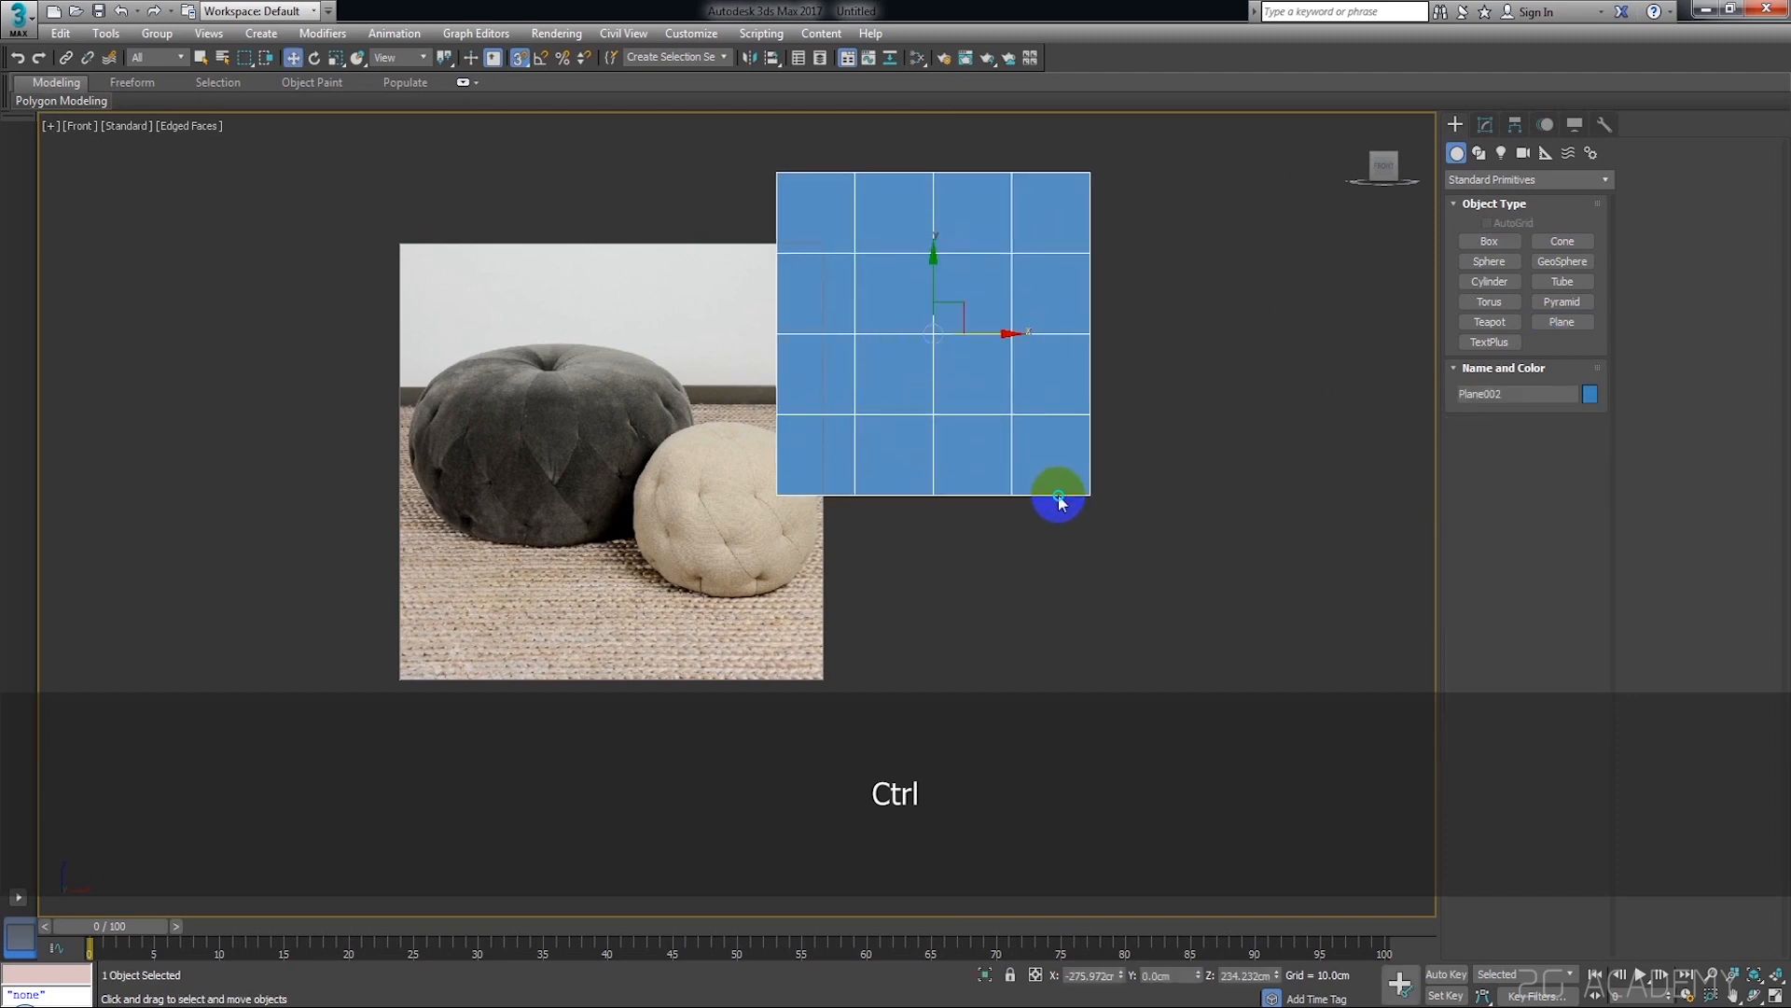
drag(1015, 344, 1117, 459)
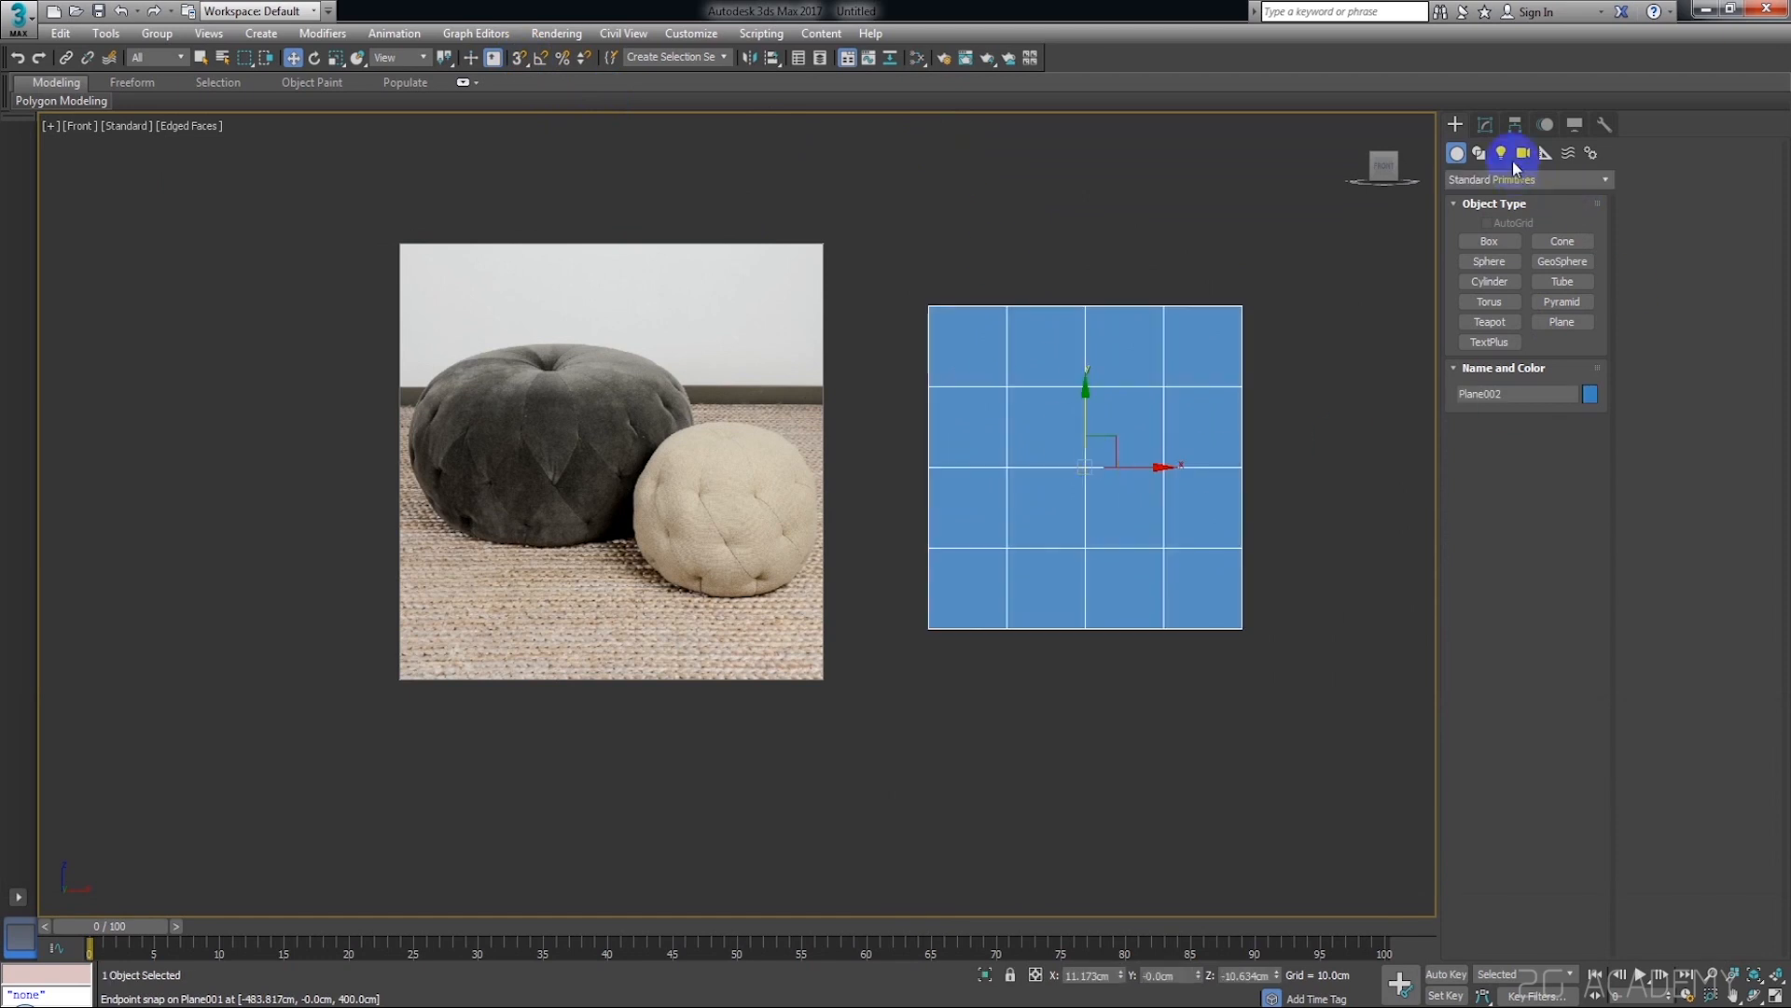
Add an Edit Poly modifier to the new plane and switch to vertex editing
click(1487, 124)
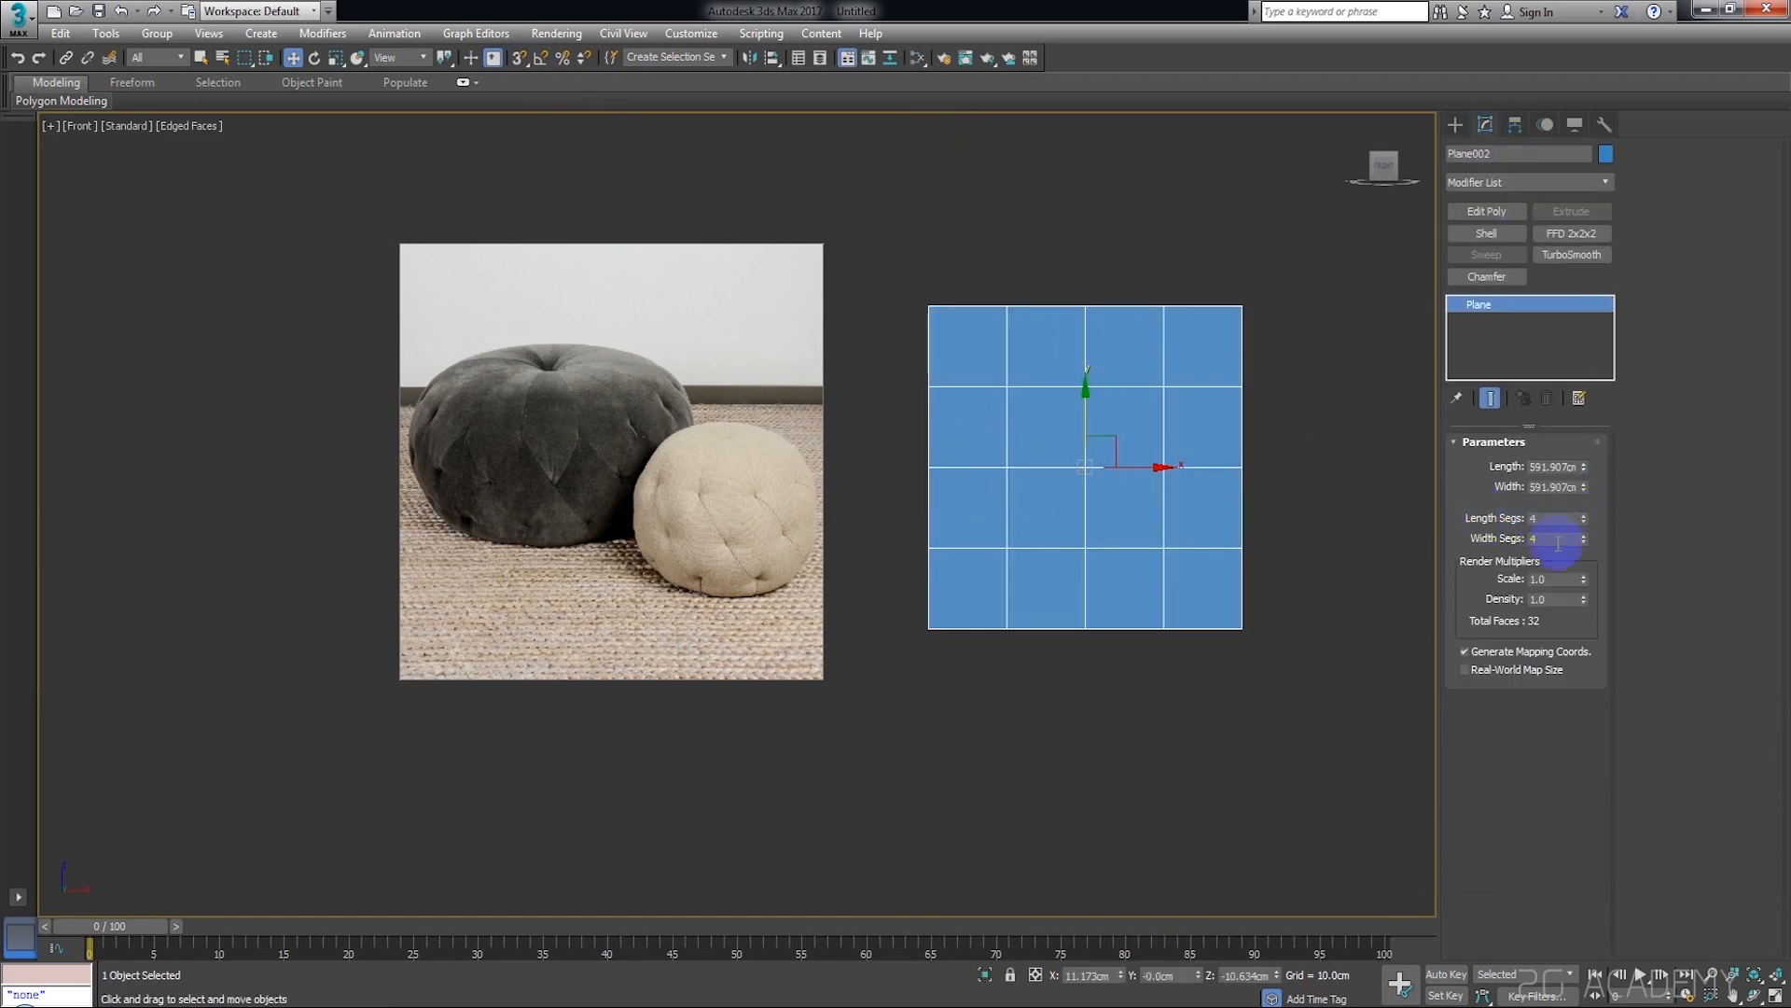
click(1294, 539)
click(1188, 523)
middle_drag(1268, 520, 1282, 538)
click(1508, 187)
click(1508, 187)
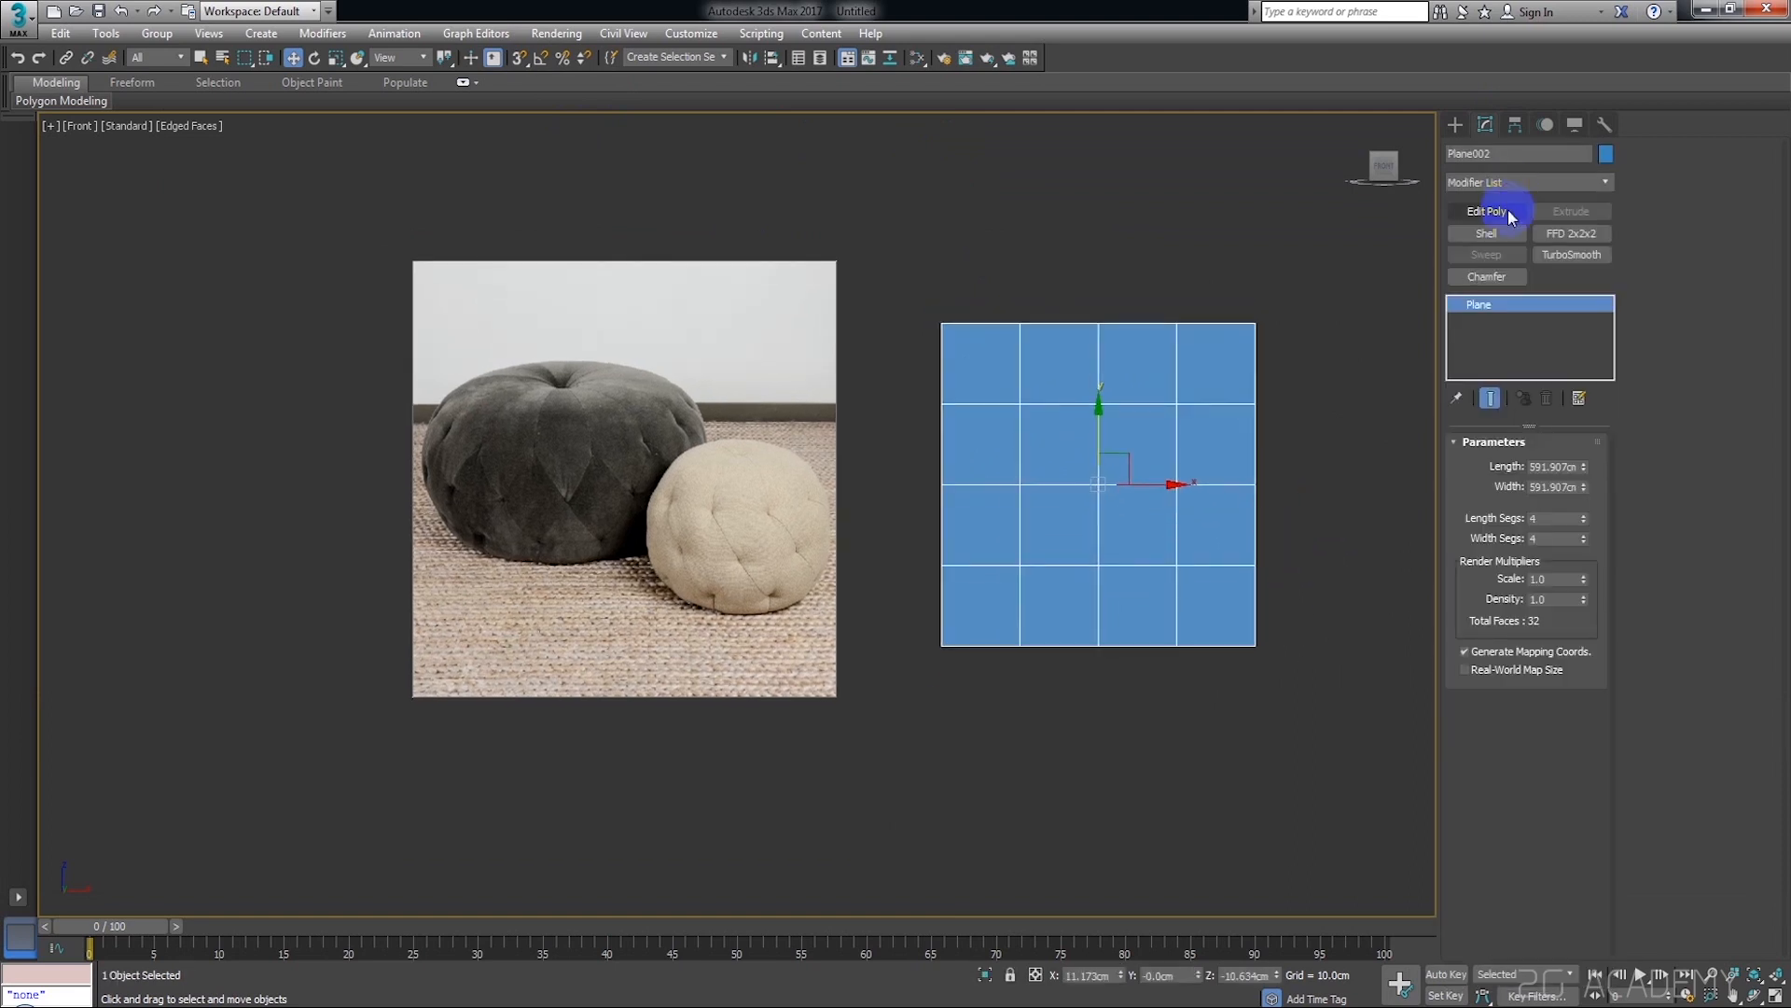
click(1508, 211)
click(1479, 594)
Connect the four vertices around the lower-left interior grid point to form a diamond of diagonal edges
scroll(1083, 602, up, 3)
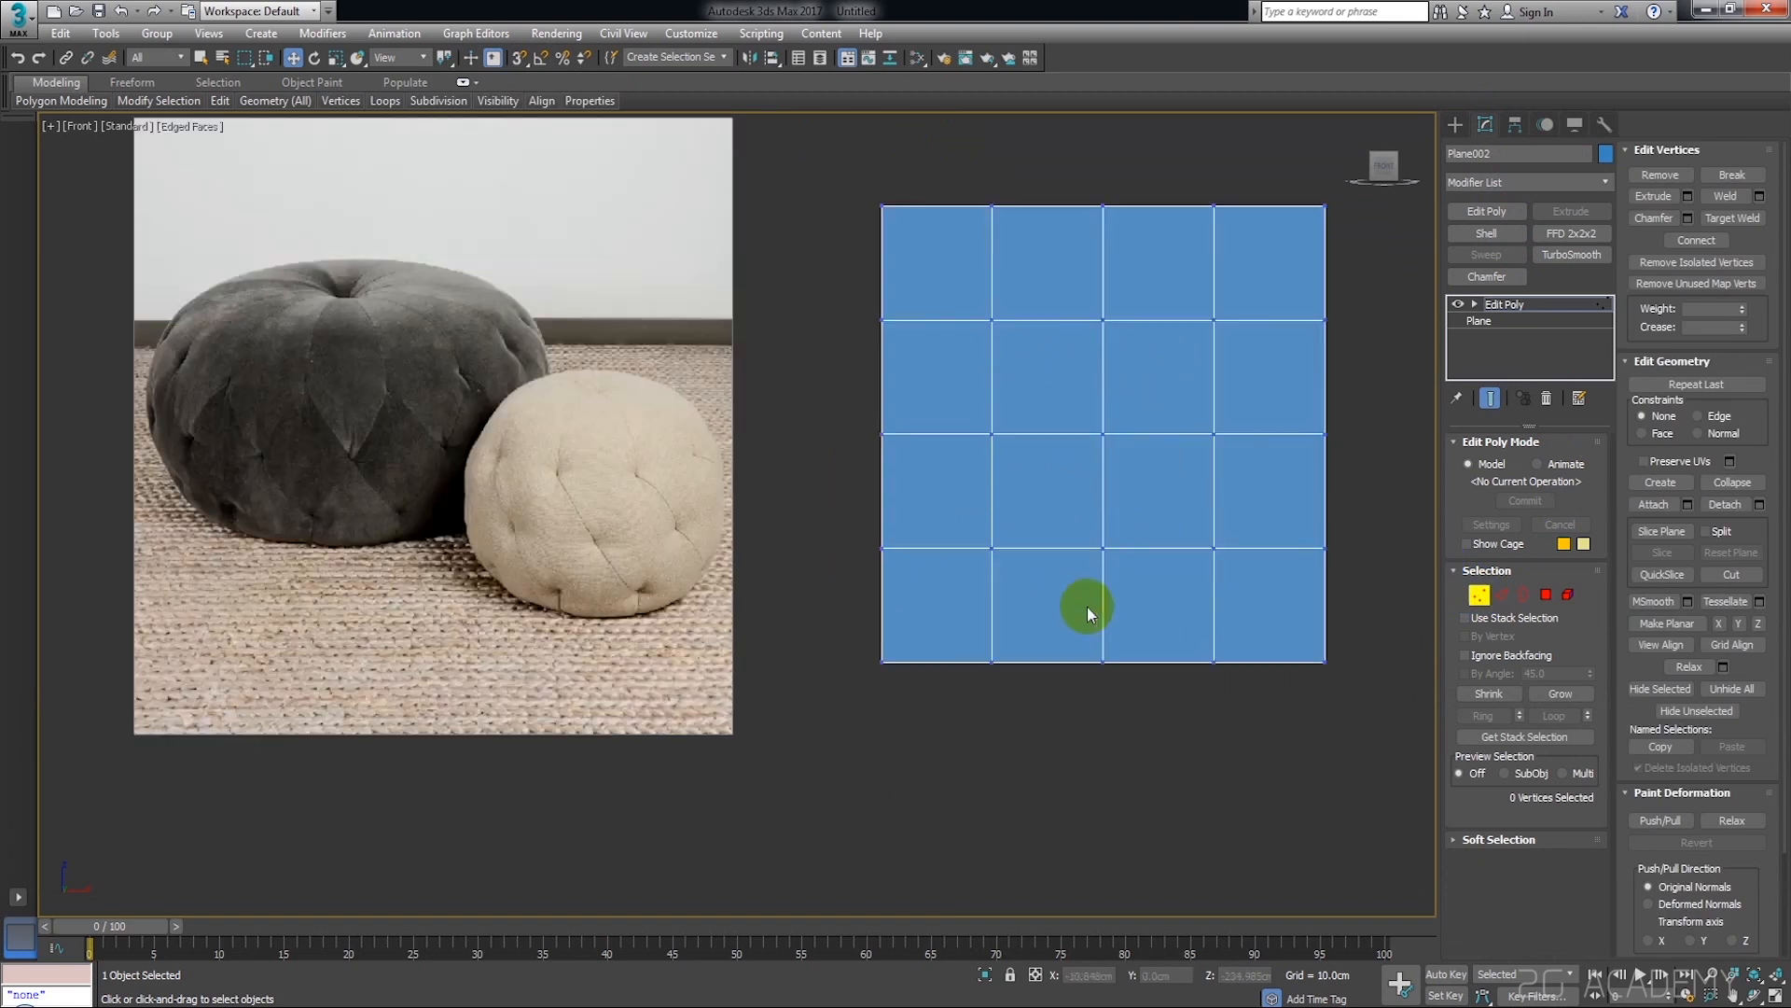
click(952, 656)
ctrl+drag(878, 590, 880, 592)
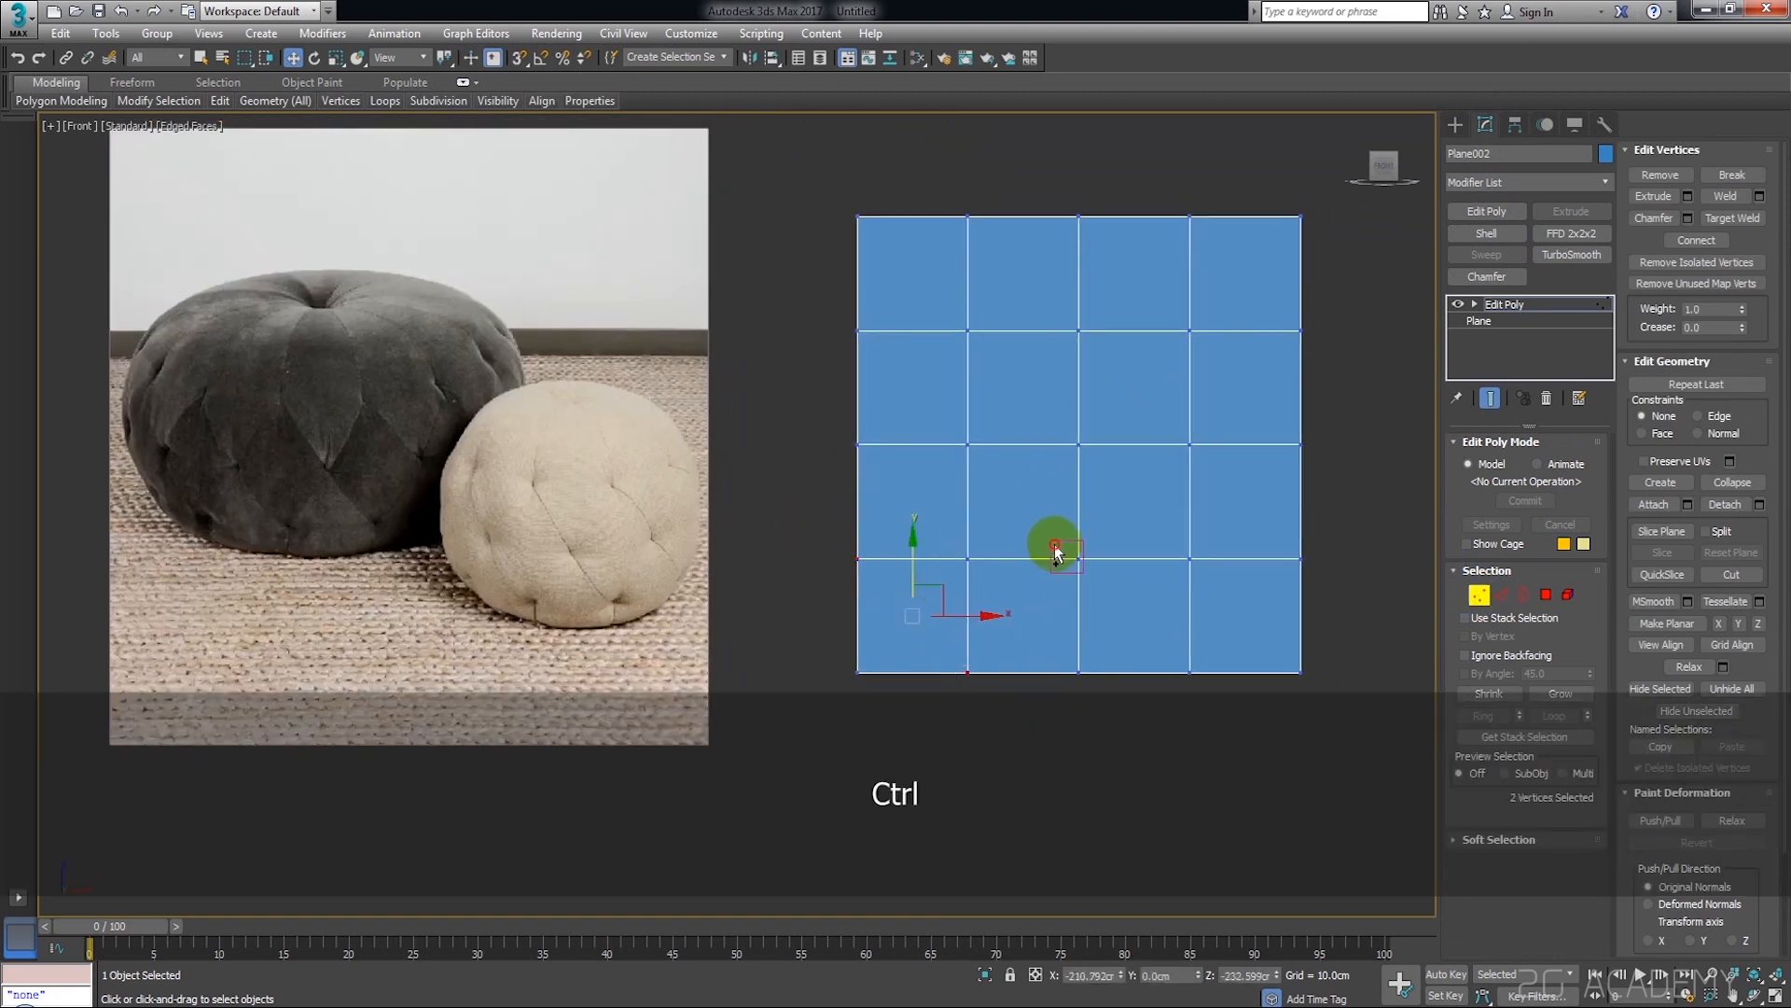
scroll(1049, 540, up, 3)
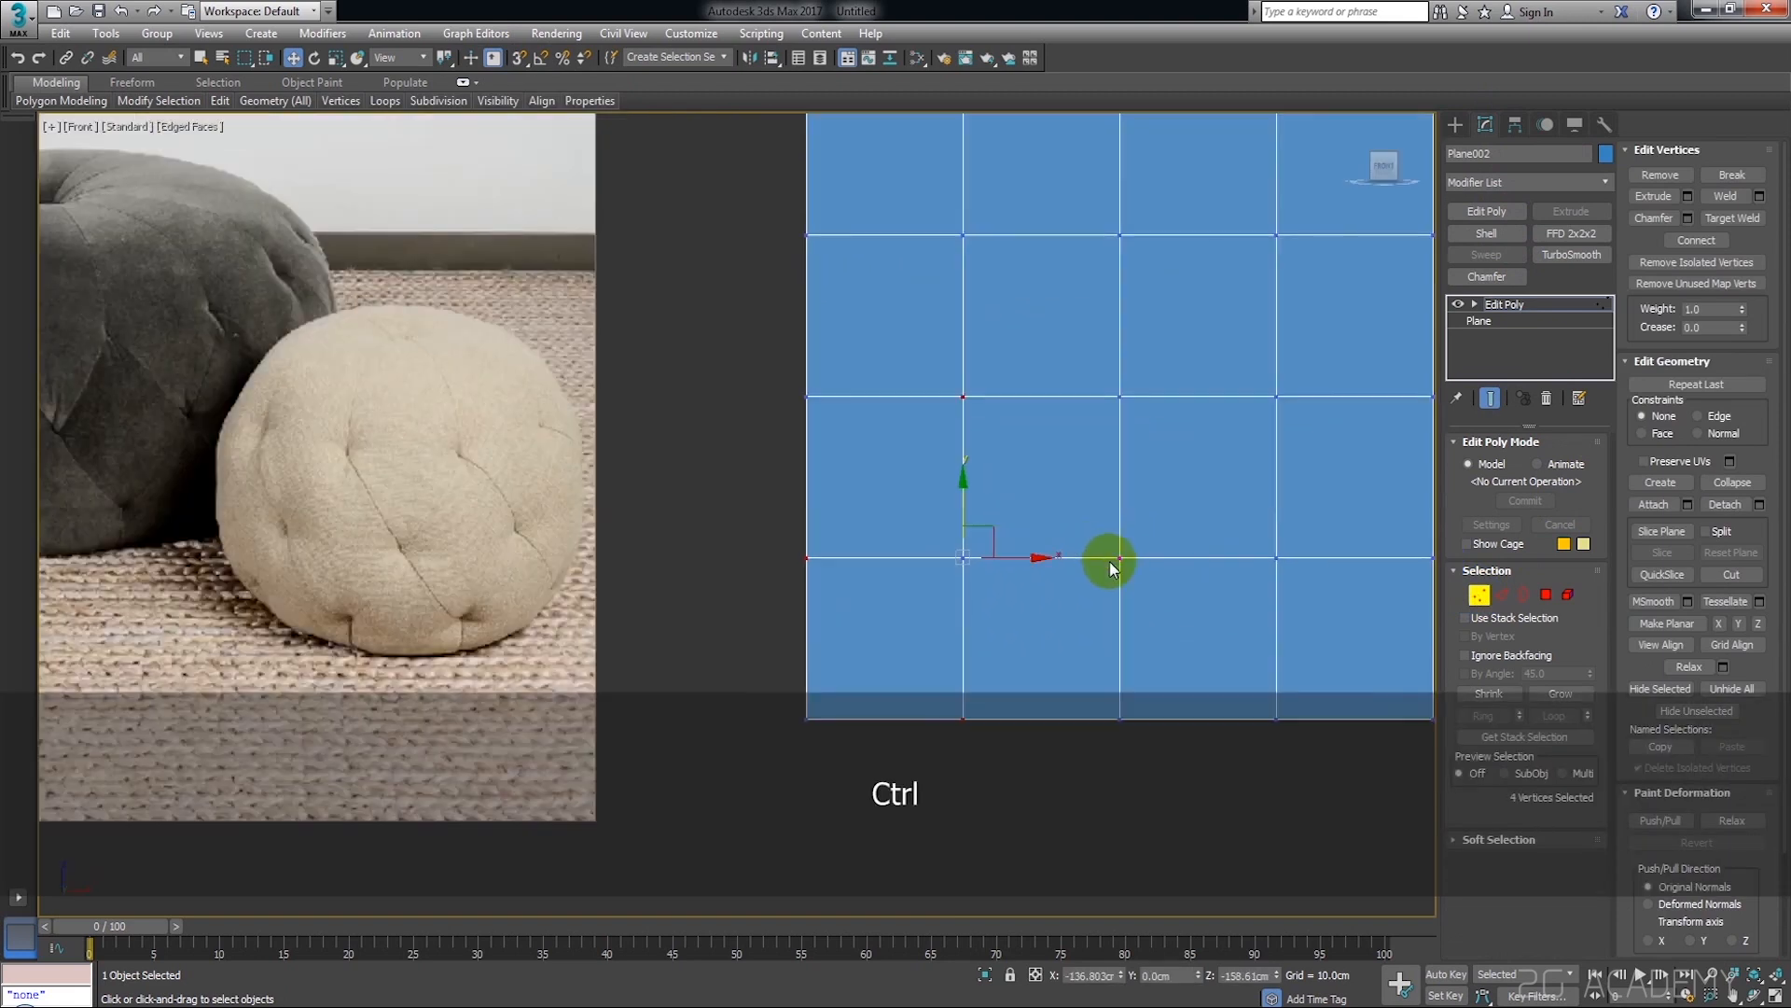
click(1679, 240)
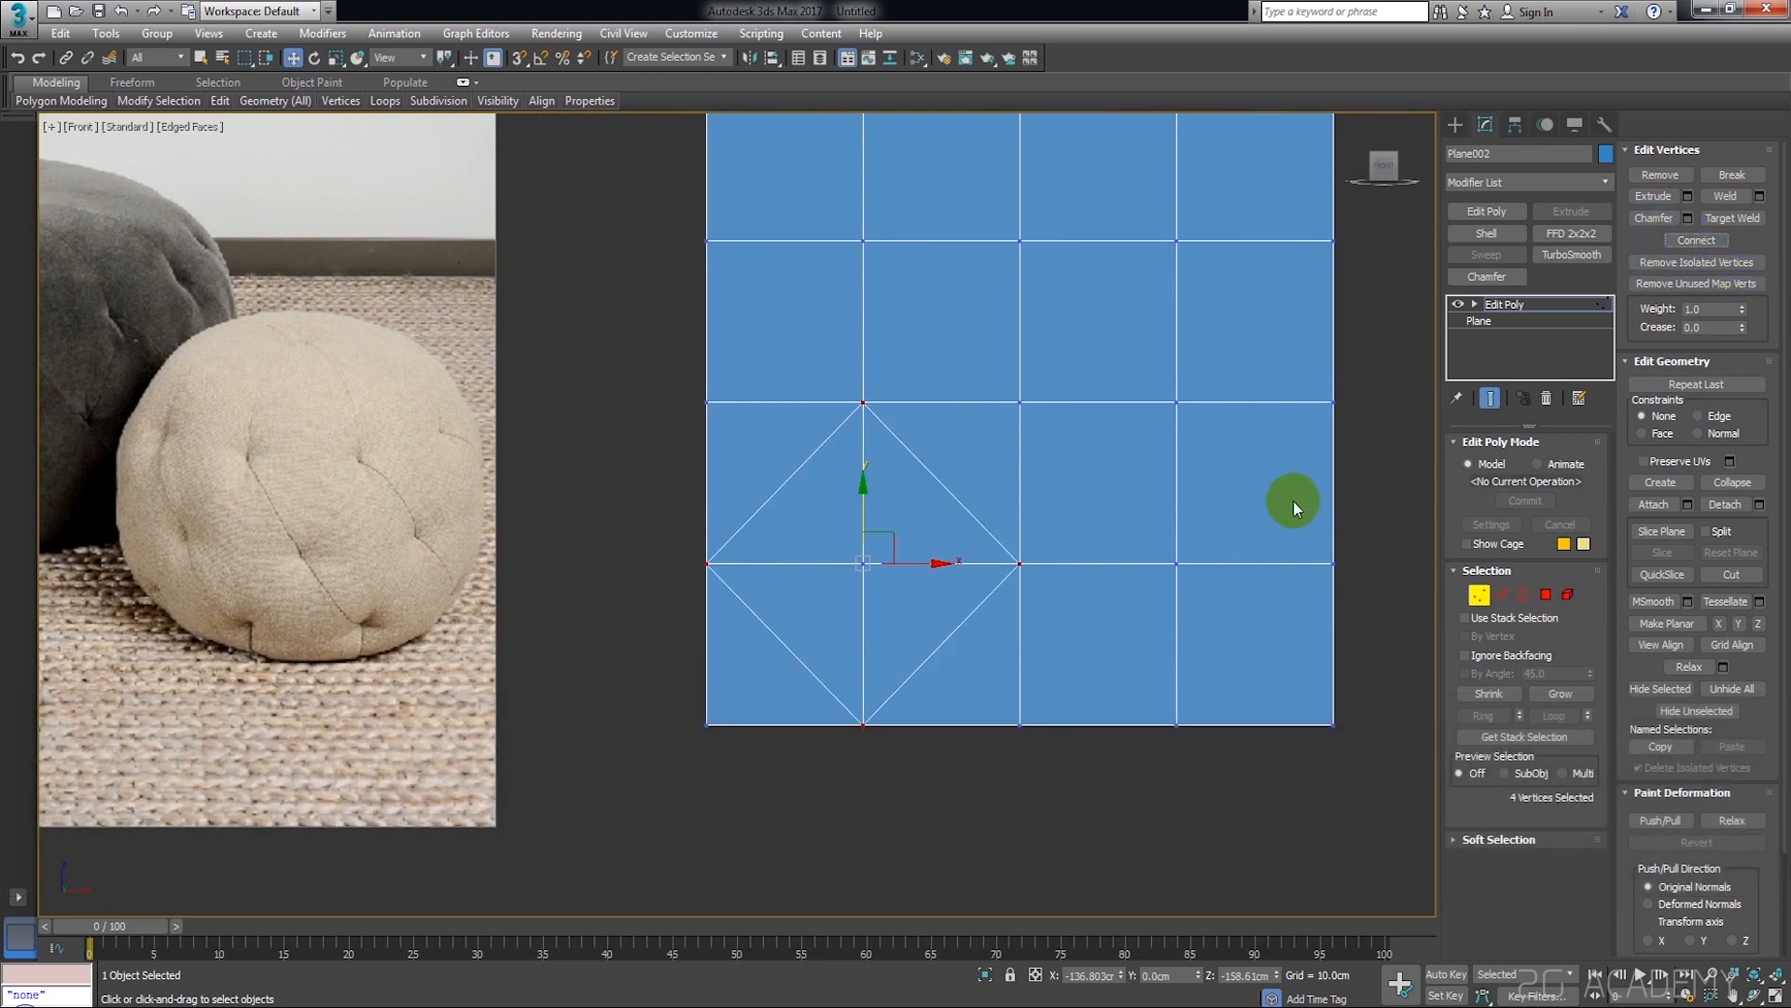
click(1019, 558)
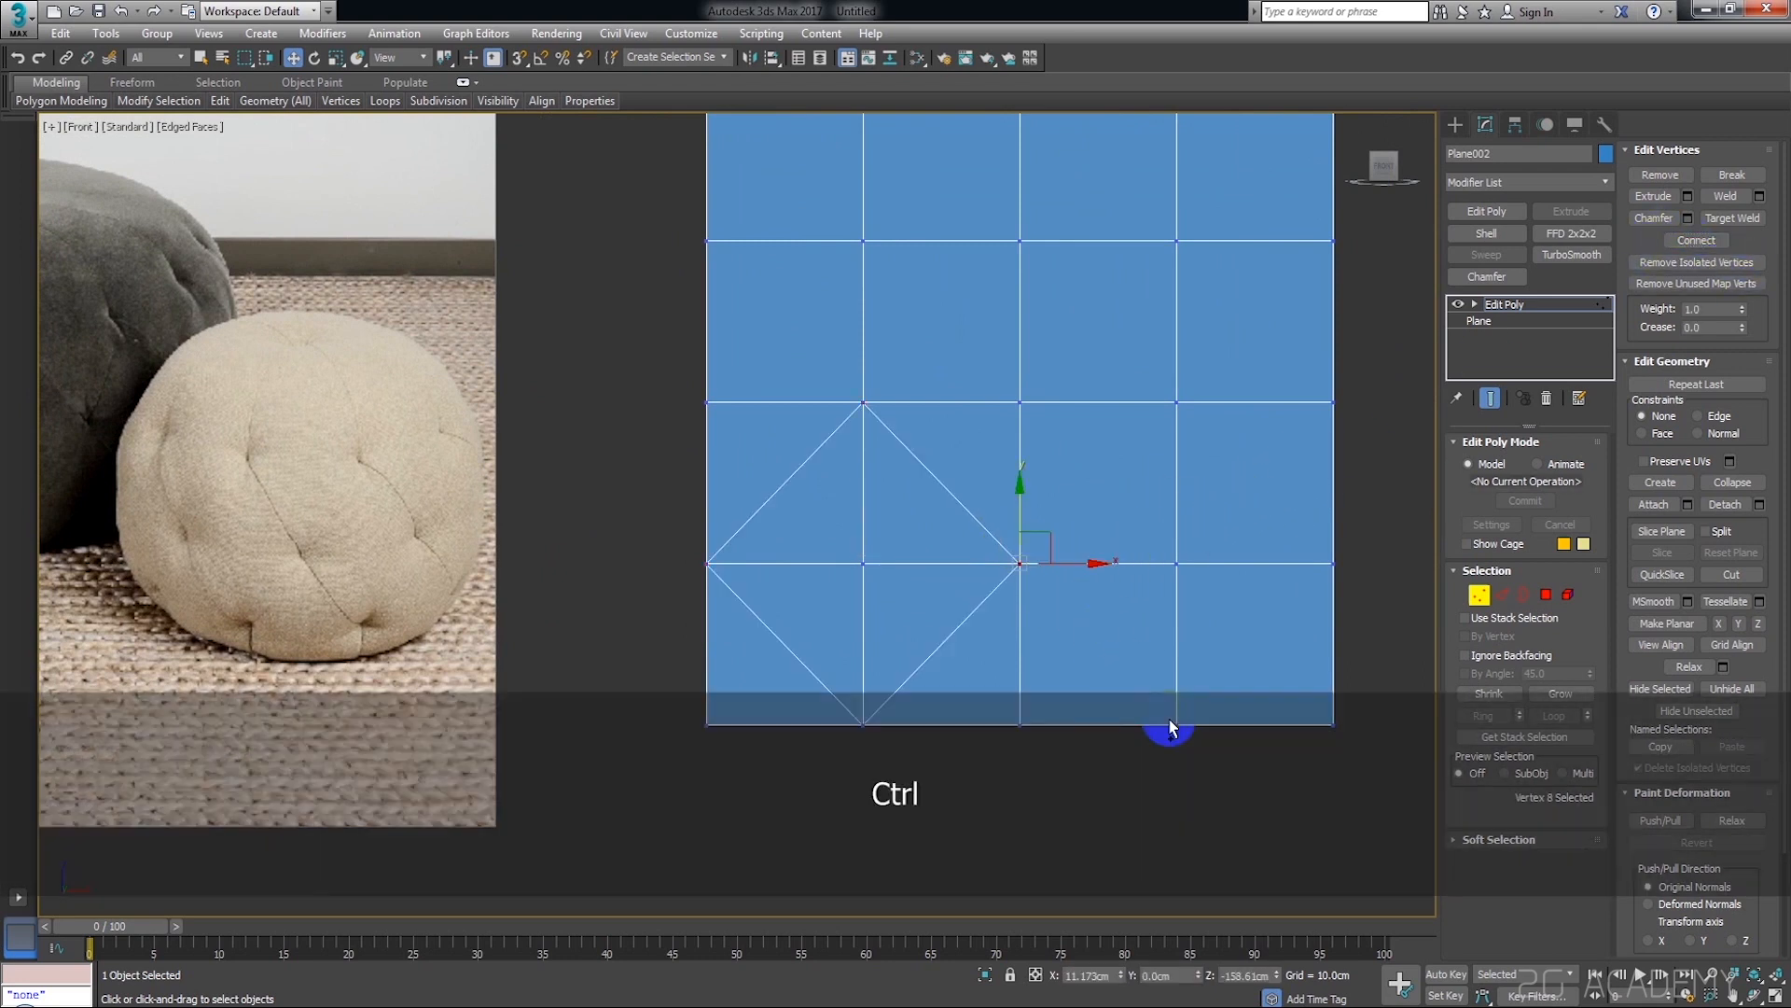
ctrl+middle_drag(1325, 607, 1259, 594)
ctrl+click(1225, 541)
ctrl+click(1070, 381)
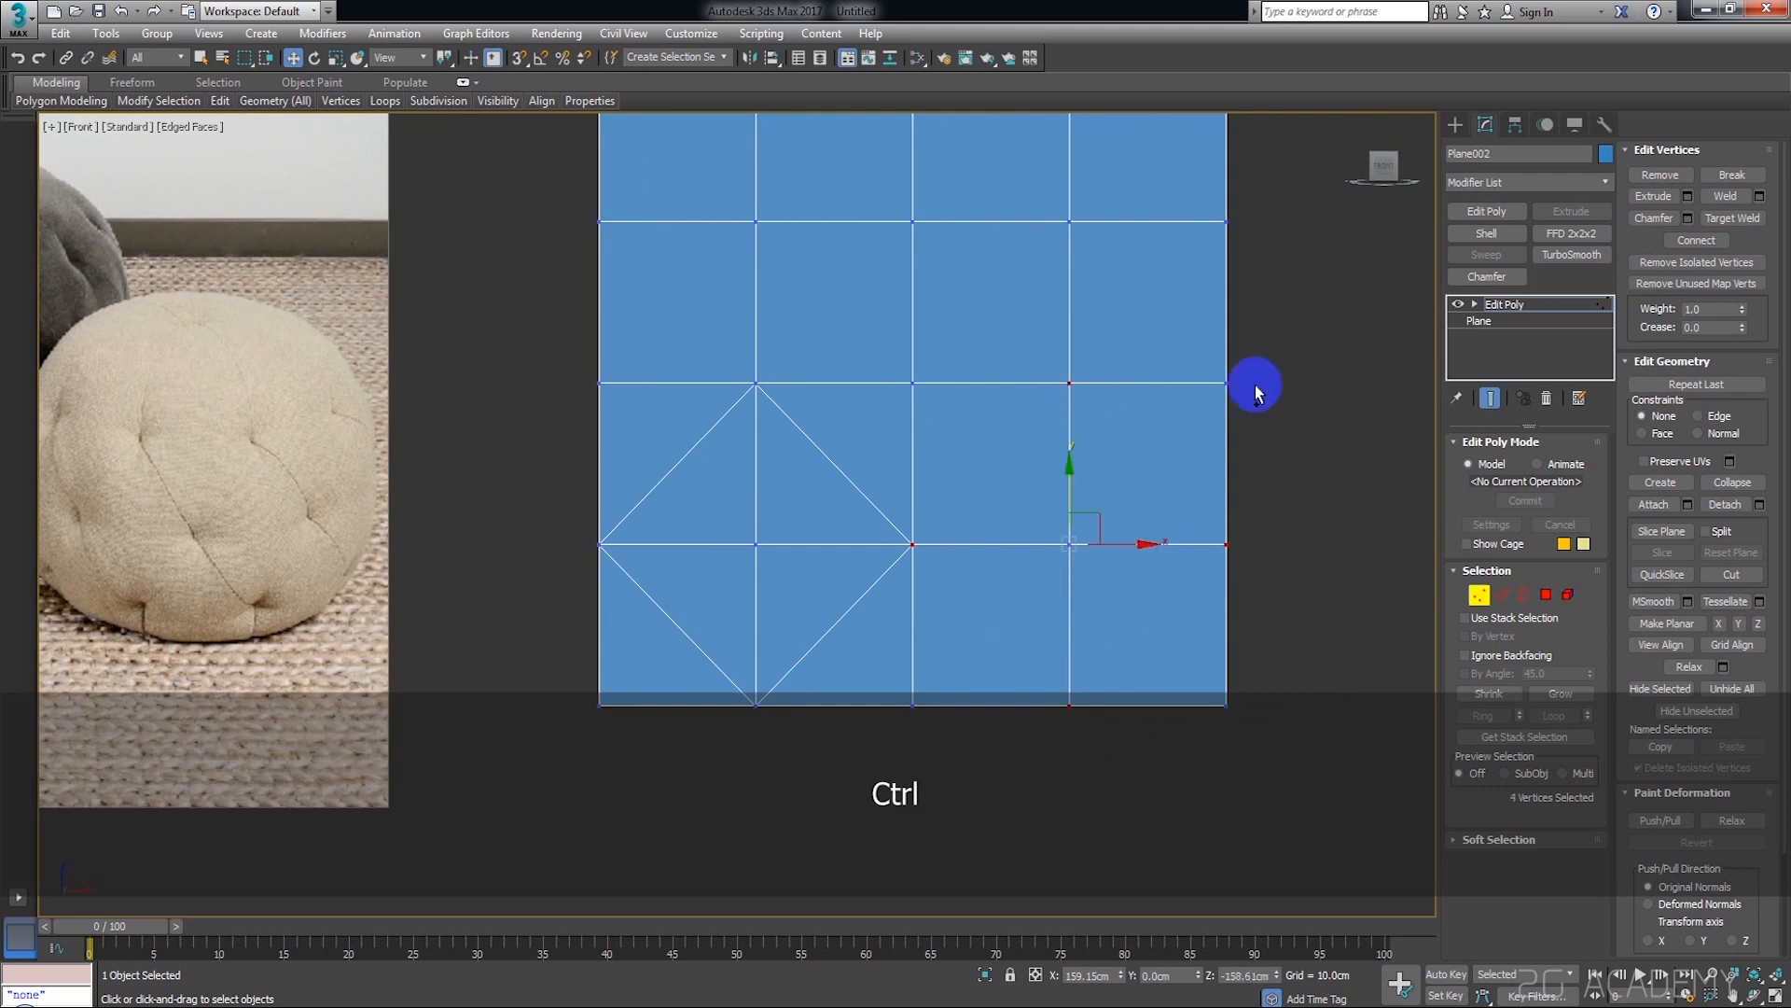
scroll(1317, 345, down, 3)
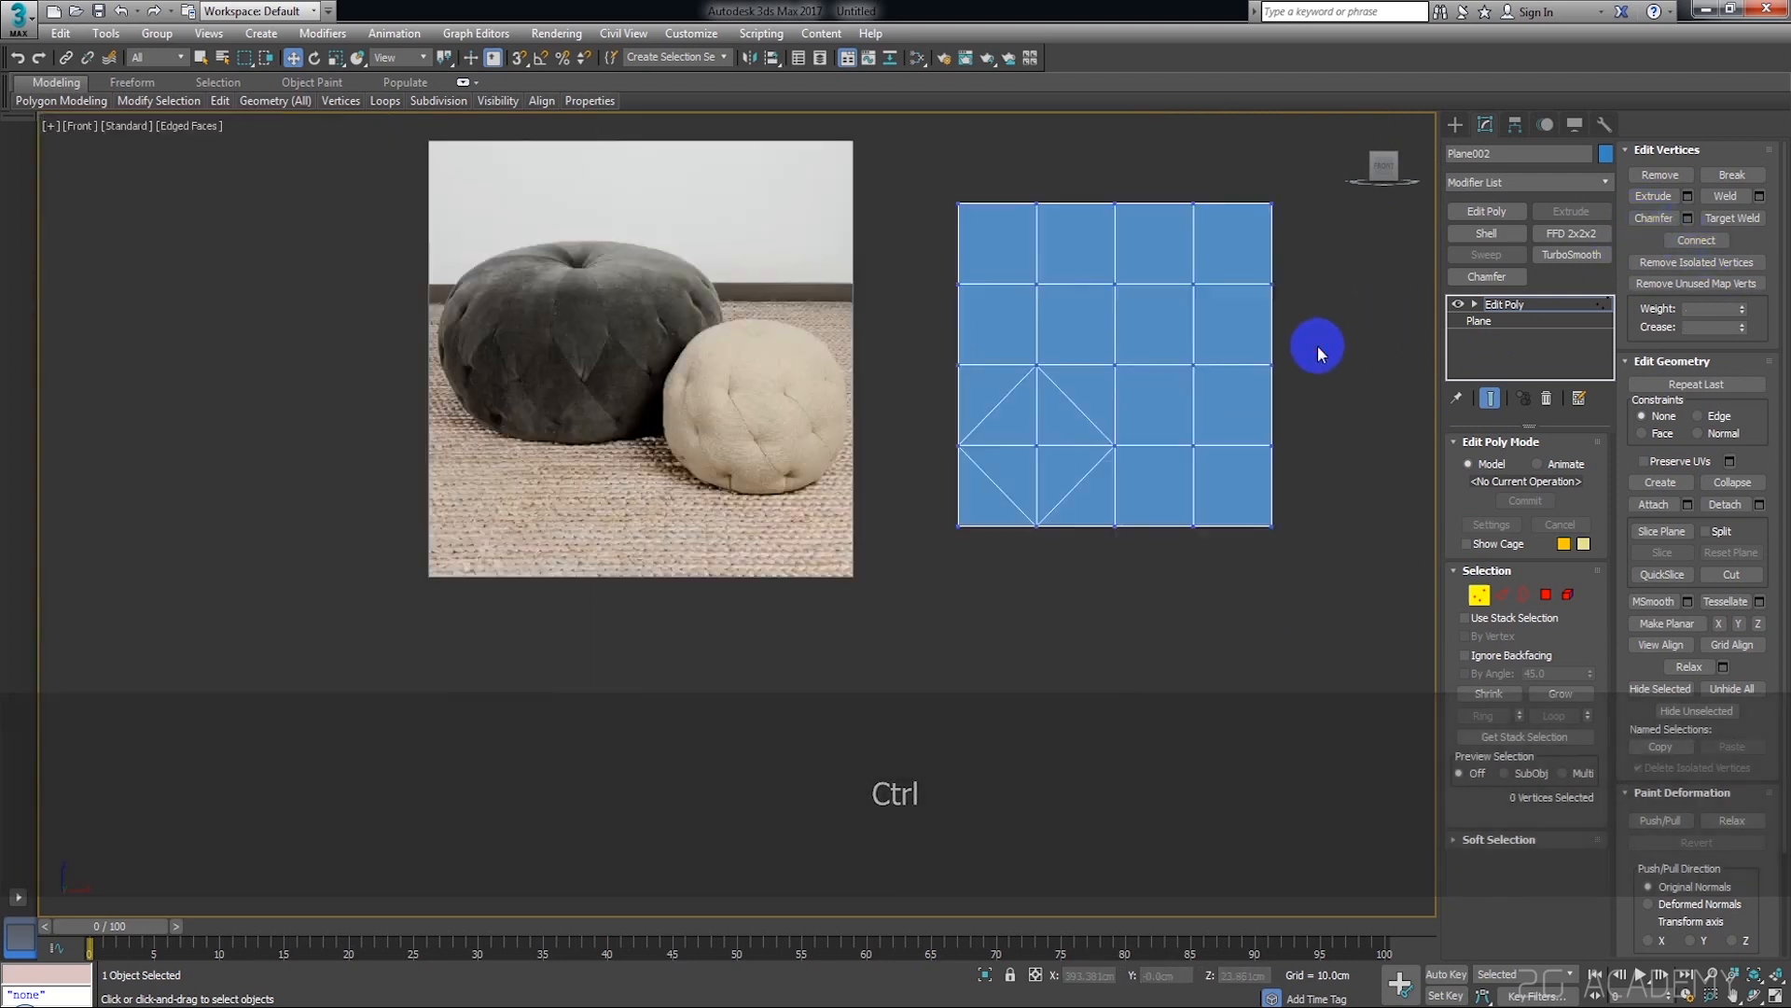
Connect the four vertices around the lower-right interior grid point into a second diamond
middle_drag(1317, 345, 1264, 444)
scroll(1153, 508, up, 2)
click(1153, 508)
click(1031, 563)
ctrl+click(1155, 670)
ctrl+click(1261, 558)
ctrl+click(1155, 446)
click(1698, 240)
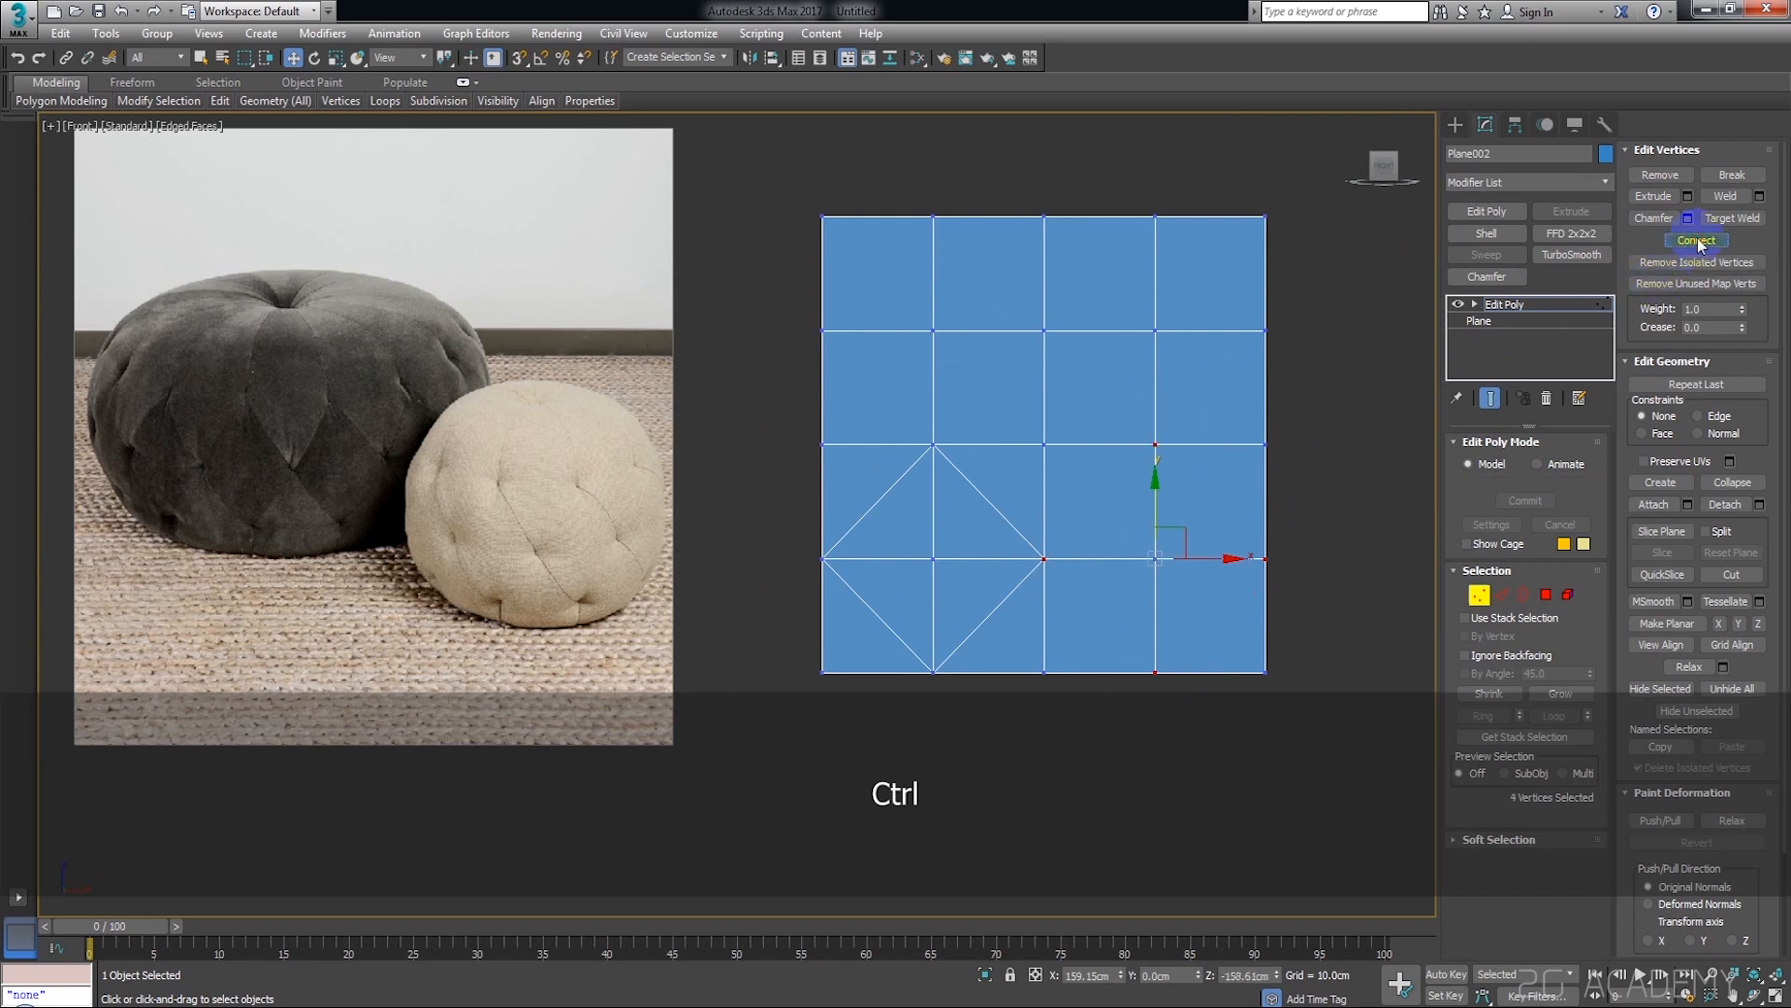
Connect the peaks of the two lower diamonds to the vertex above the plane's centre, completing the central diamond
click(933, 445)
ctrl+click(1017, 294)
click(1679, 246)
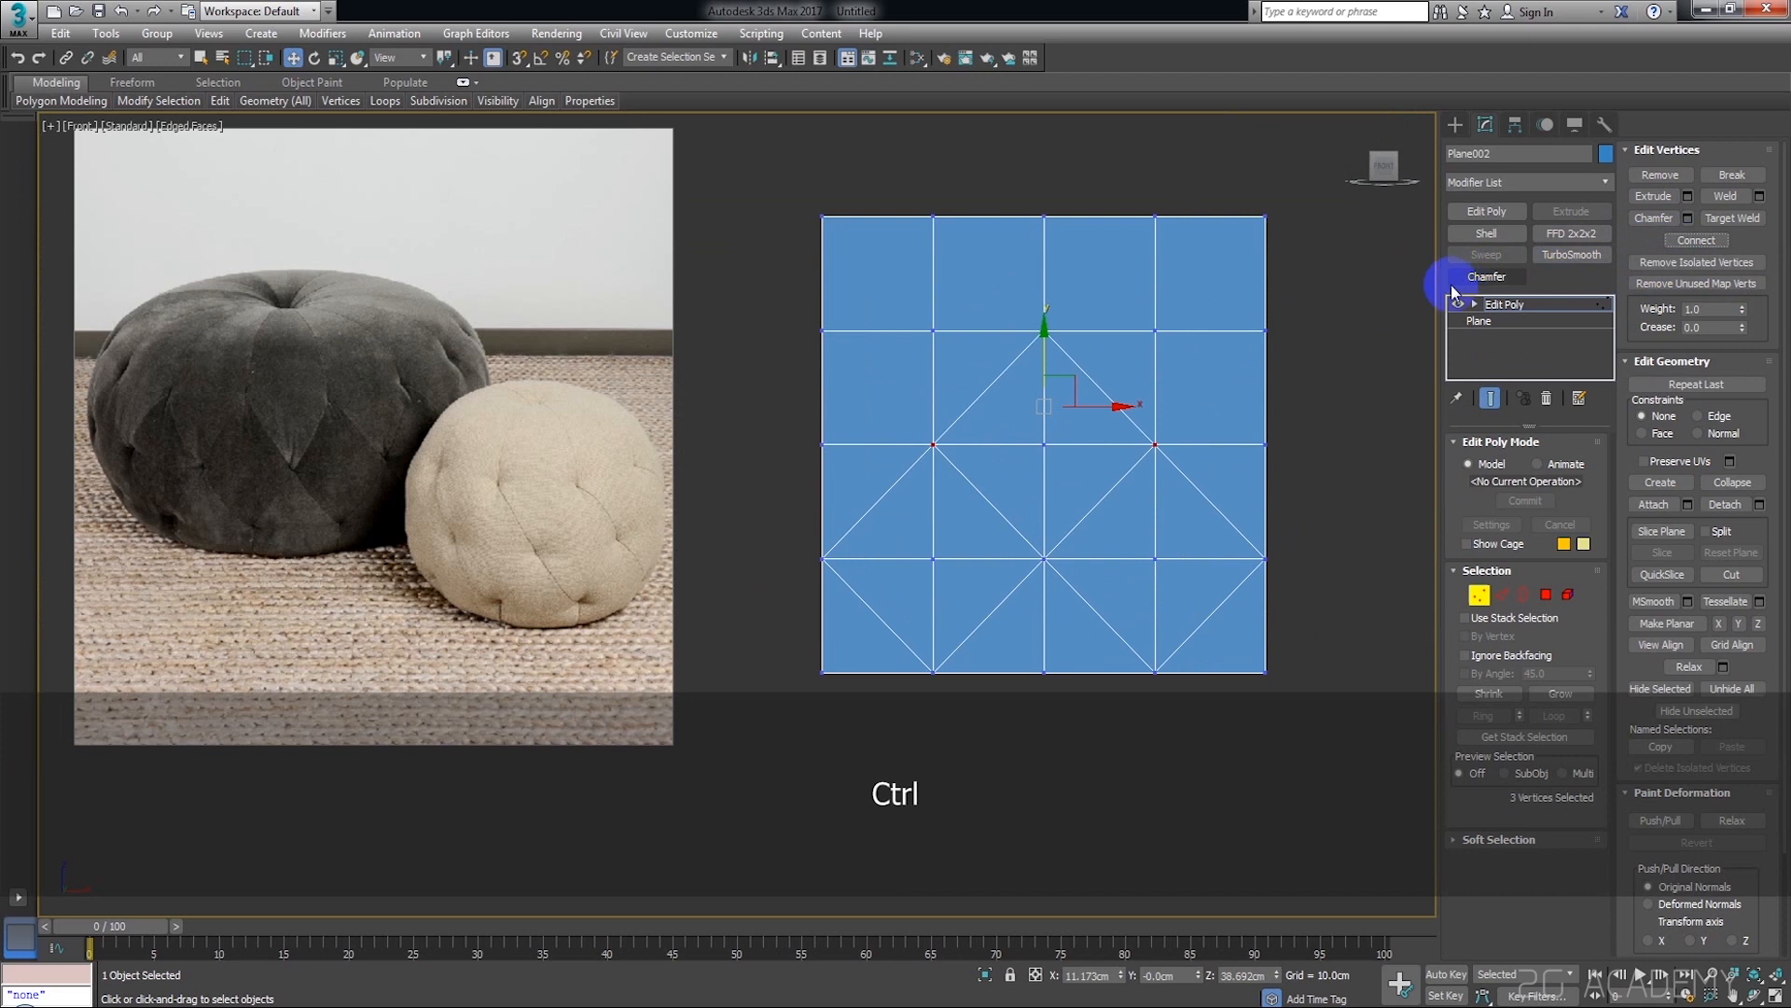
click(1458, 279)
middle_drag(1223, 399, 1207, 460)
click(1278, 474)
scroll(1184, 480, up, 2)
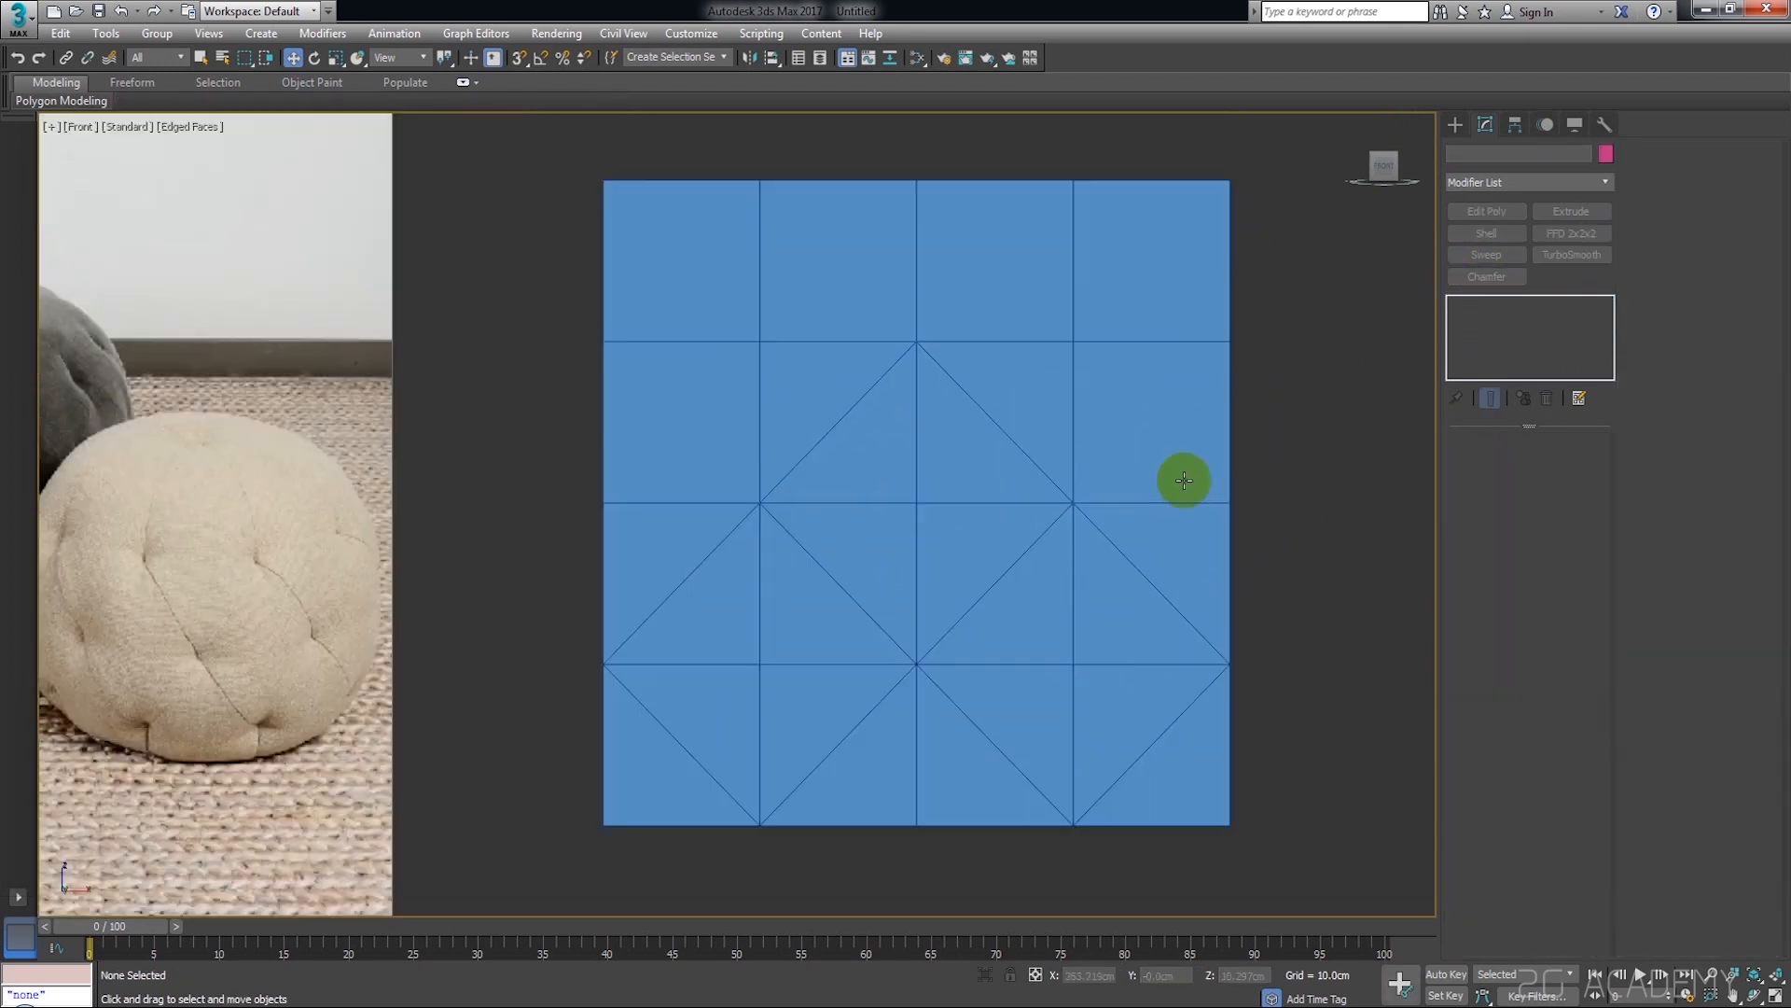
click(1085, 486)
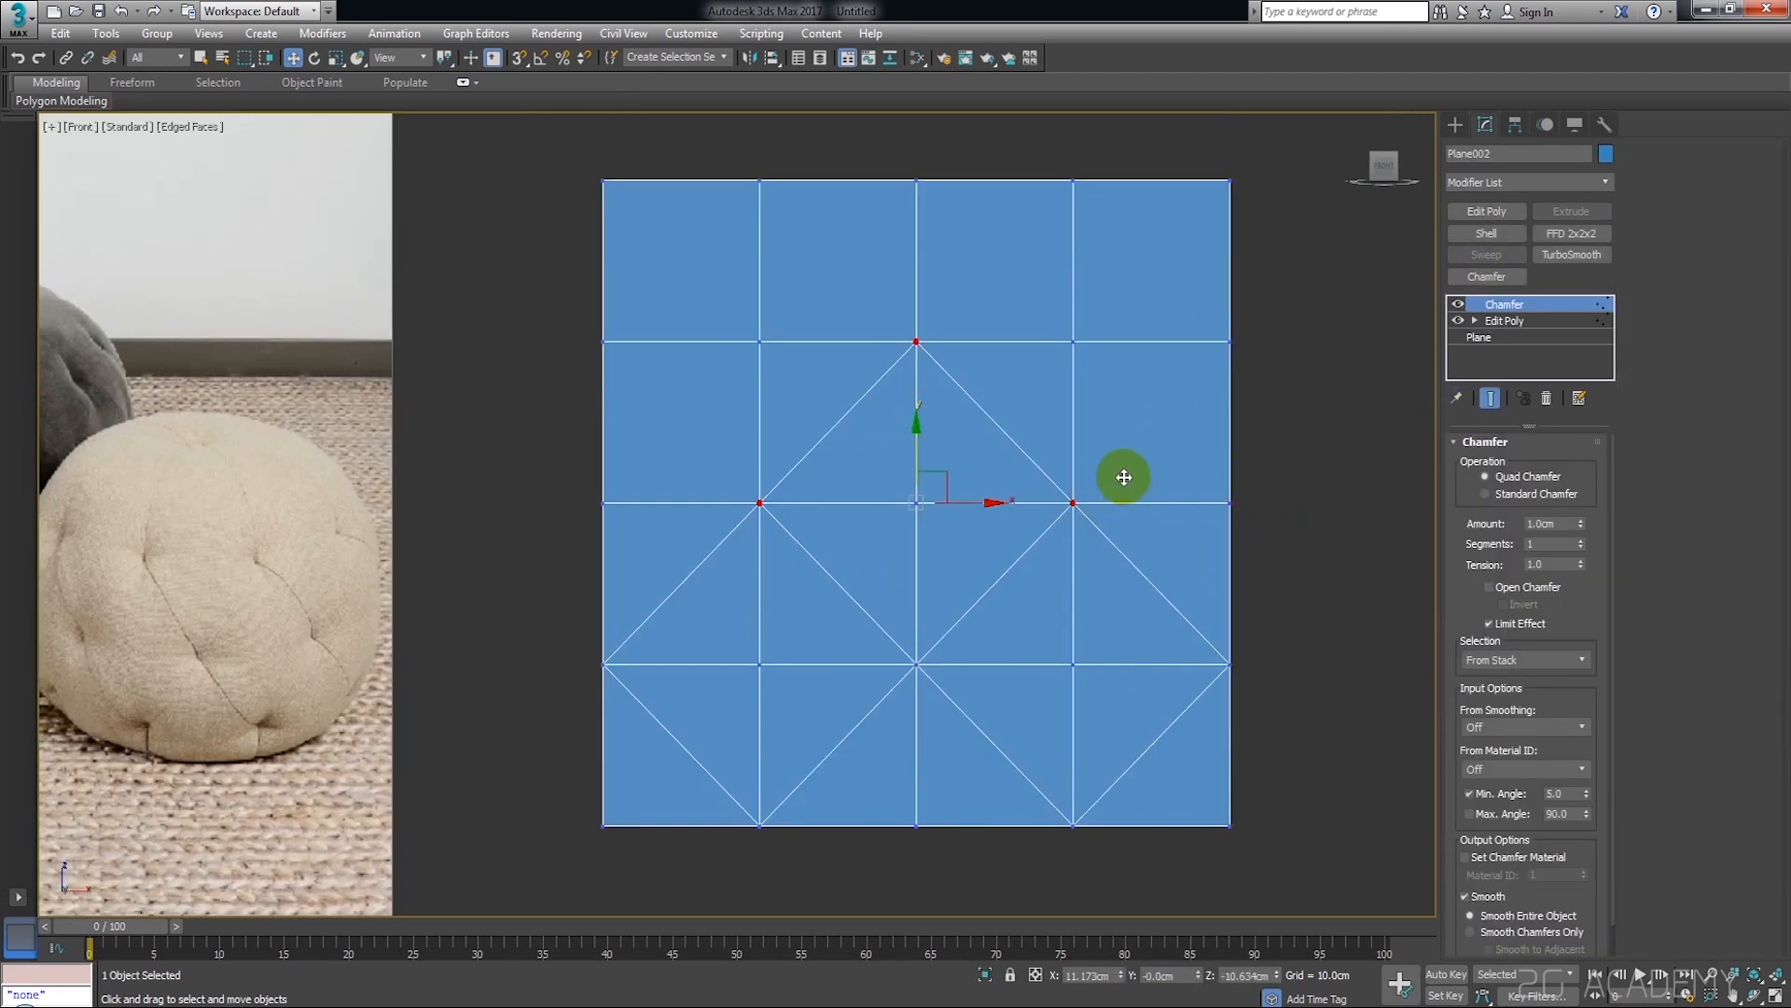
scroll(1077, 501, up, 6)
scroll(1055, 492, down, 5)
right_click(1523, 305)
click(1577, 340)
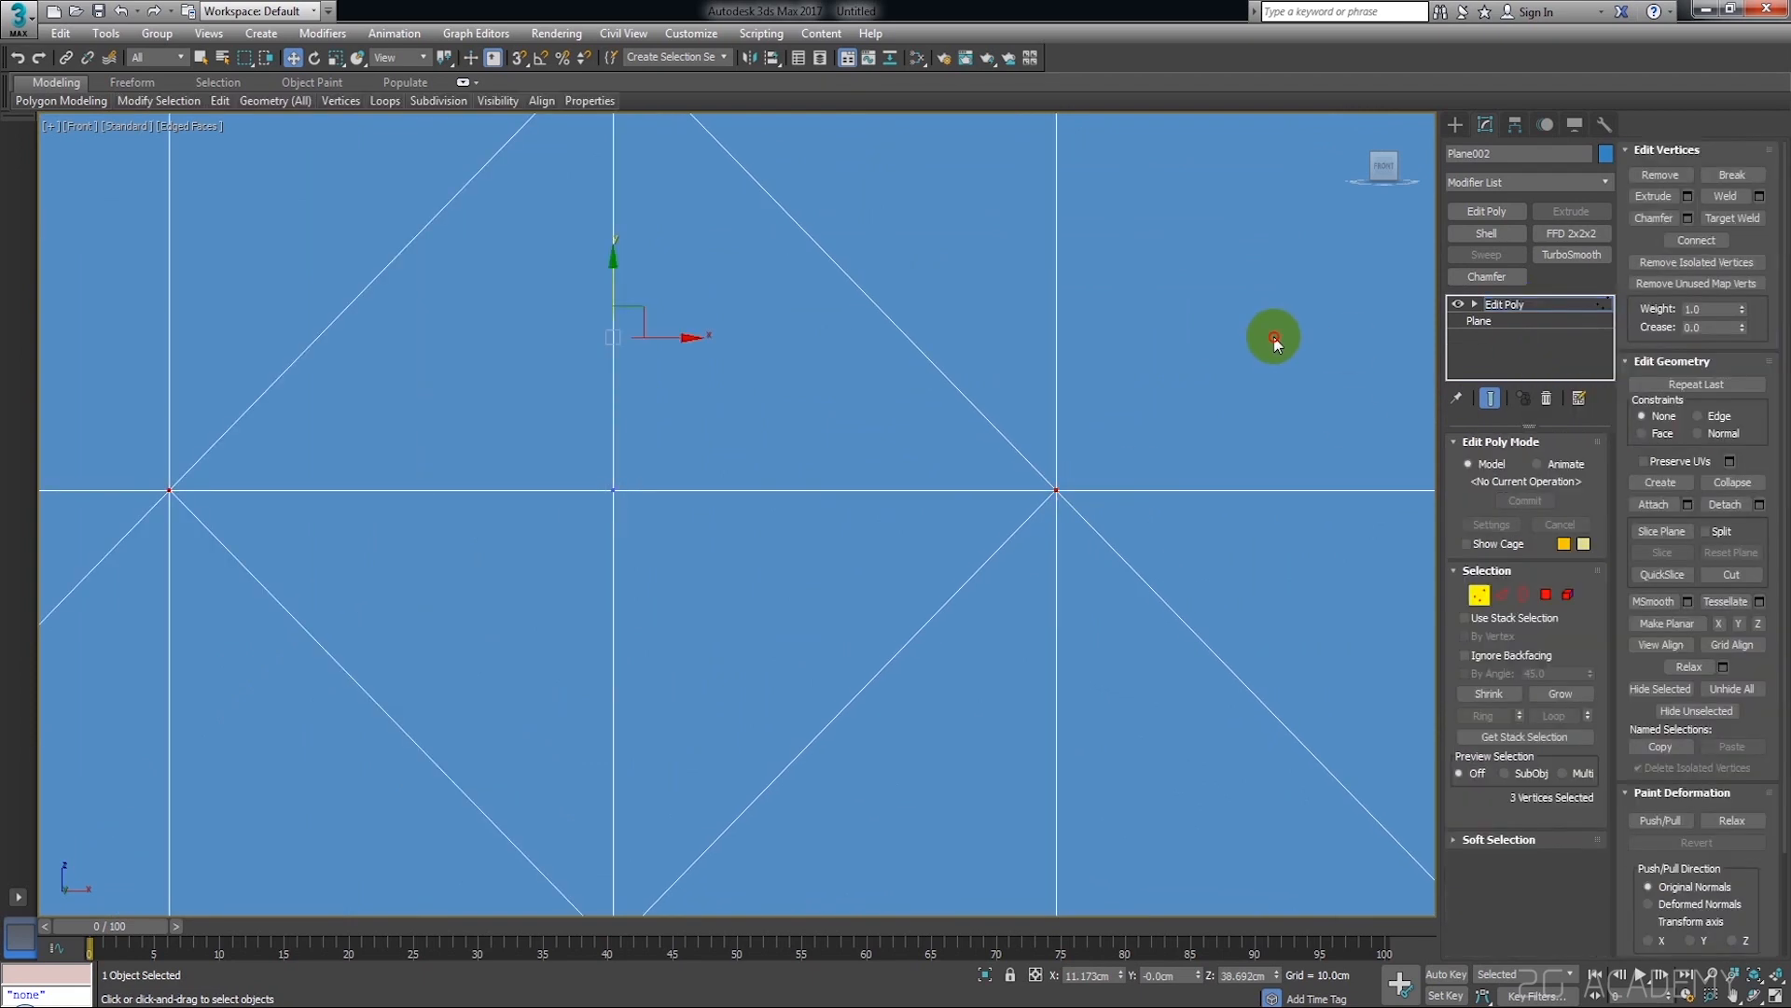
Connect the four vertices around the upper-right interior grid point into a diamond
scroll(1212, 401, down, 4)
ctrl+click(1245, 330)
ctrl+click(1088, 168)
ctrl+drag(917, 300, 1021, 369)
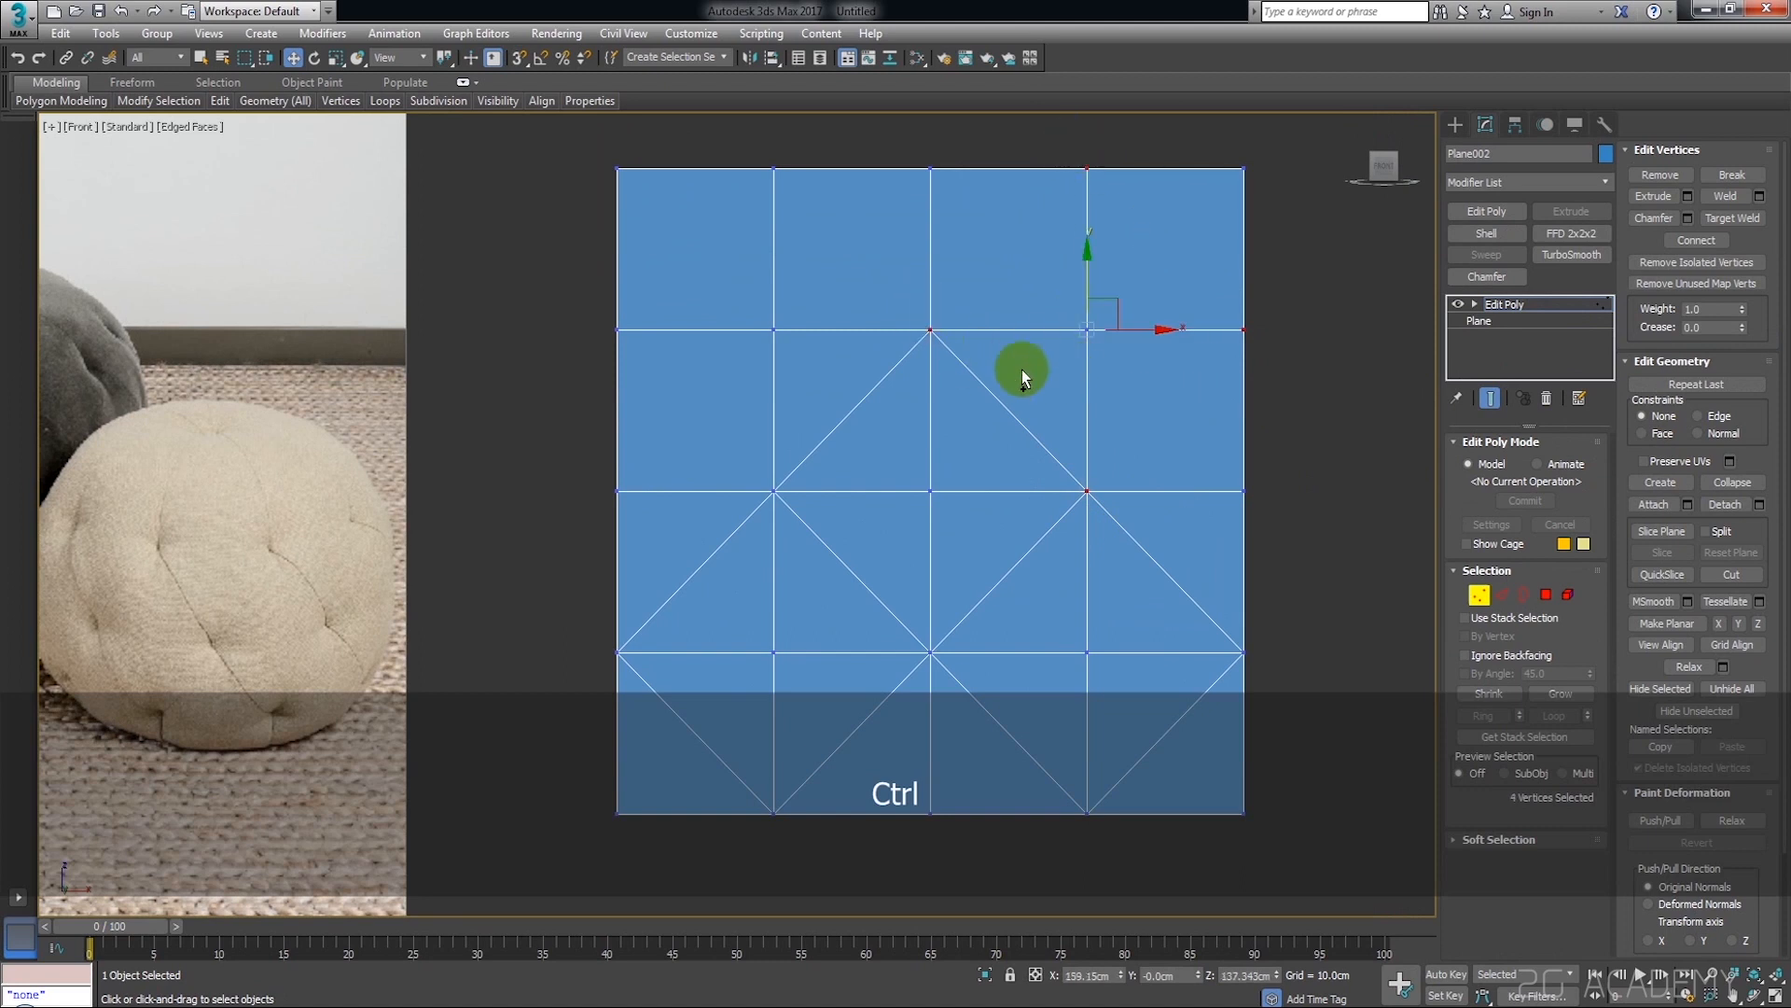
click(1694, 237)
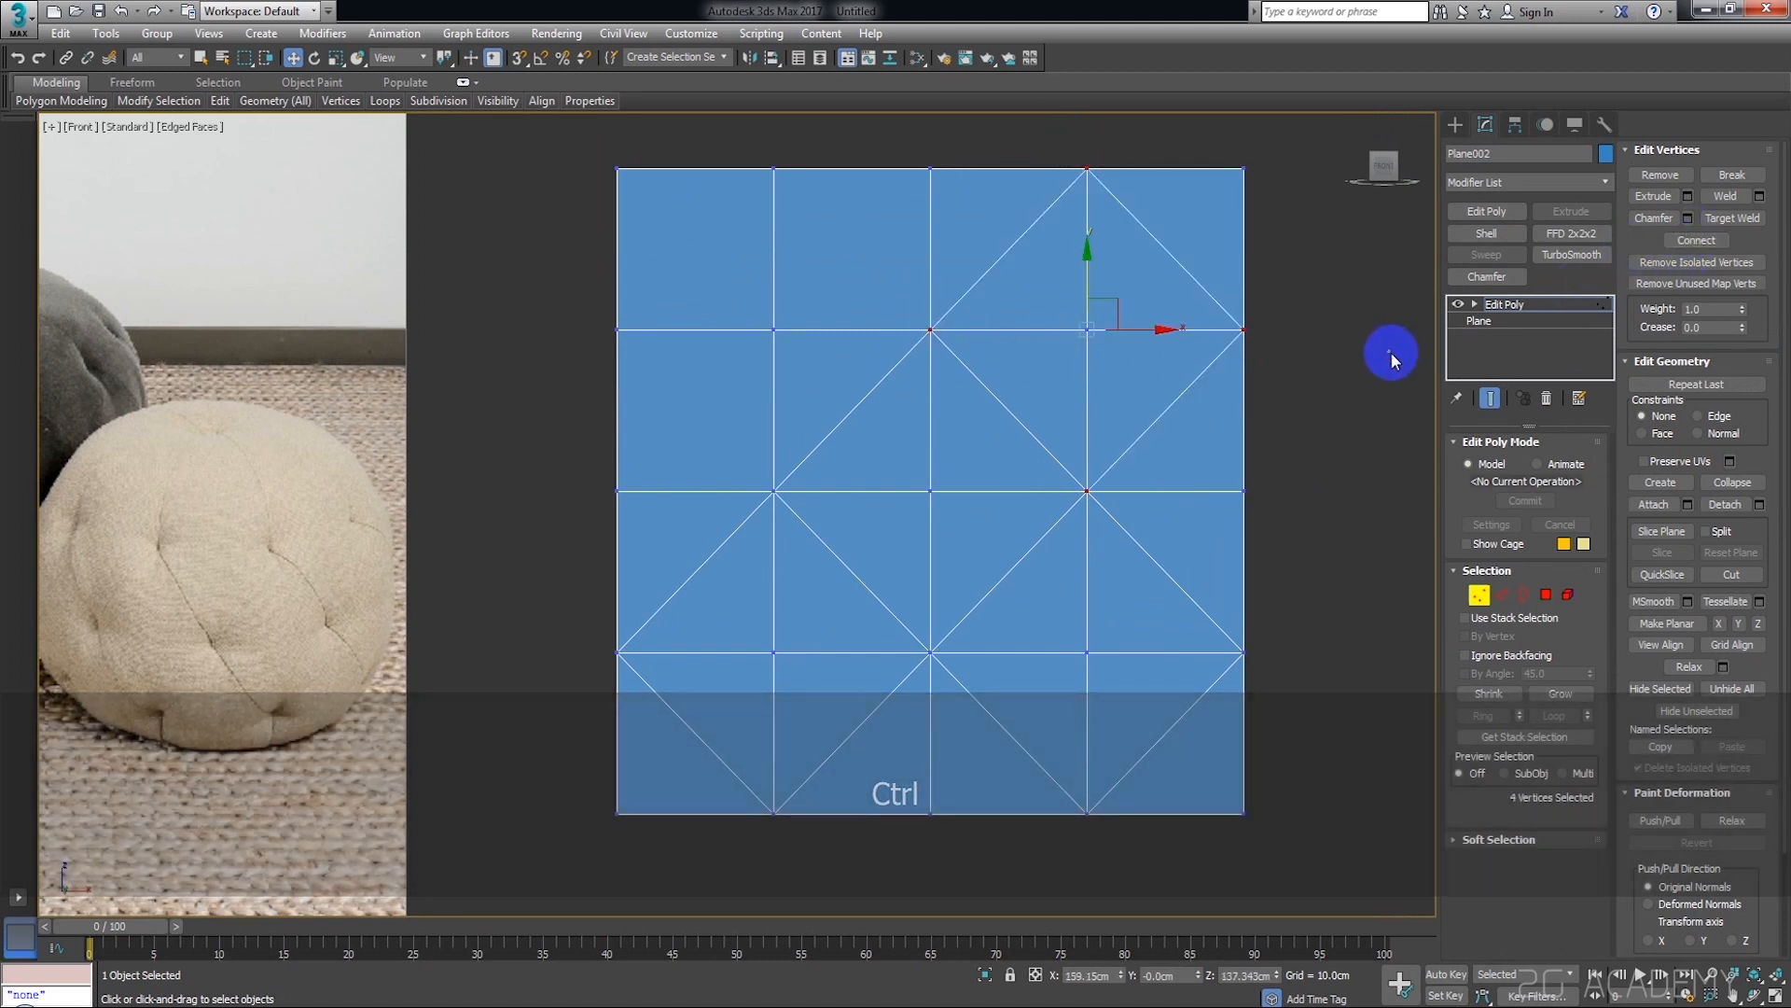
Connect the four vertices around the upper-left interior grid point into a diamond and clear the selection
middle_drag(841, 257, 904, 315)
click(837, 226)
ctrl+click(993, 388)
ctrl+click(682, 386)
ctrl+click(835, 547)
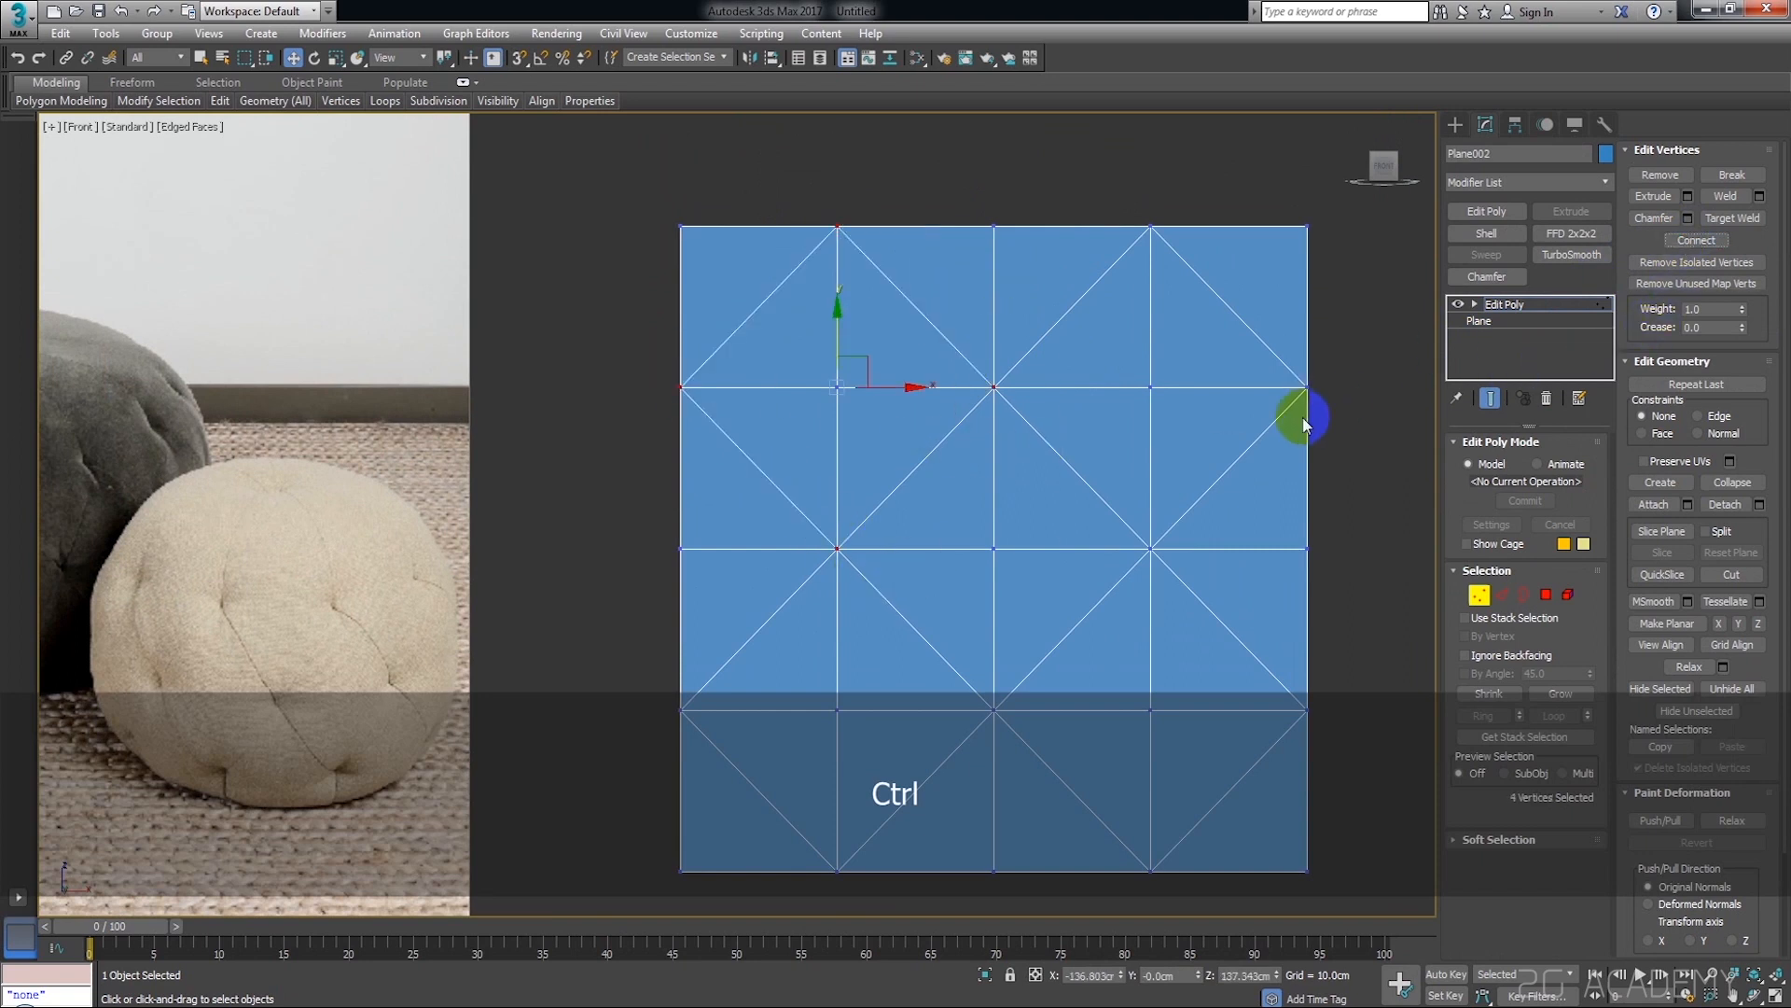
scroll(1302, 417, down, 3)
click(1252, 495)
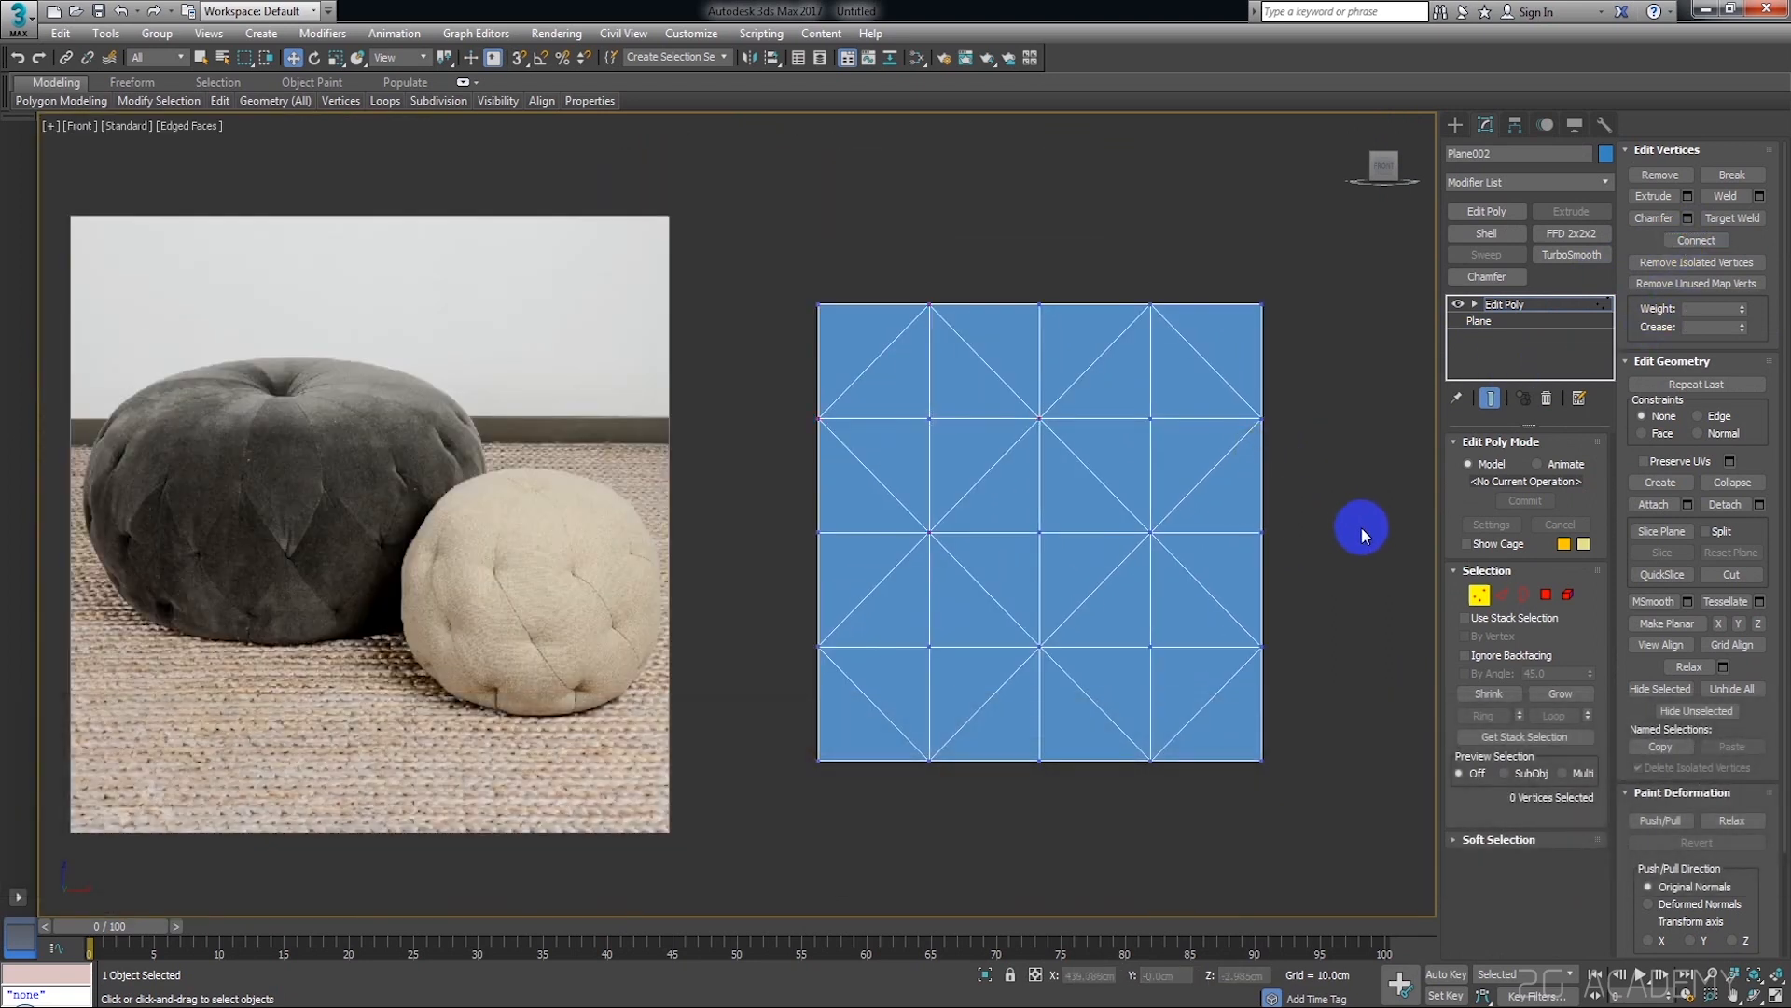
Compare the plane's diamond edge pattern with the tufting on the poufs in the reference image
middle_drag(1288, 555, 1274, 547)
scroll(1099, 590, up, 1)
scroll(1167, 556, up, 1)
middle_drag(1167, 555, 1275, 491)
scroll(1266, 611, down, 1)
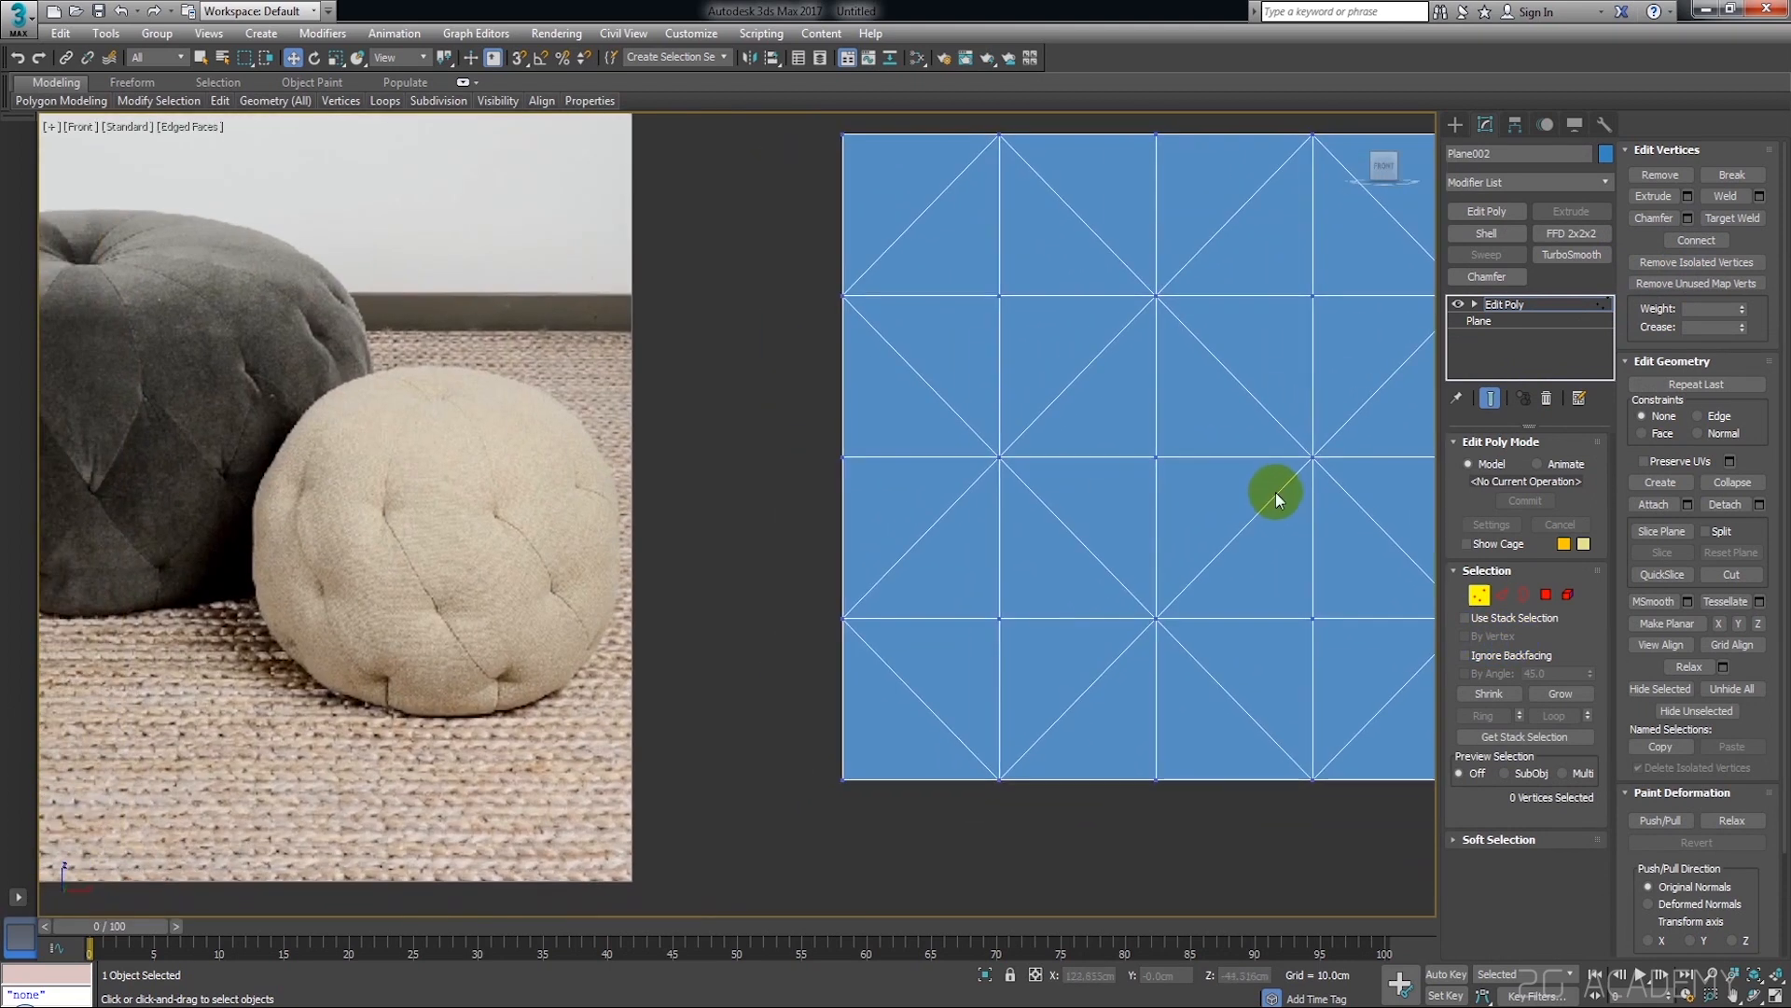
scroll(1274, 491, down, 1)
middle_drag(1168, 612, 1126, 682)
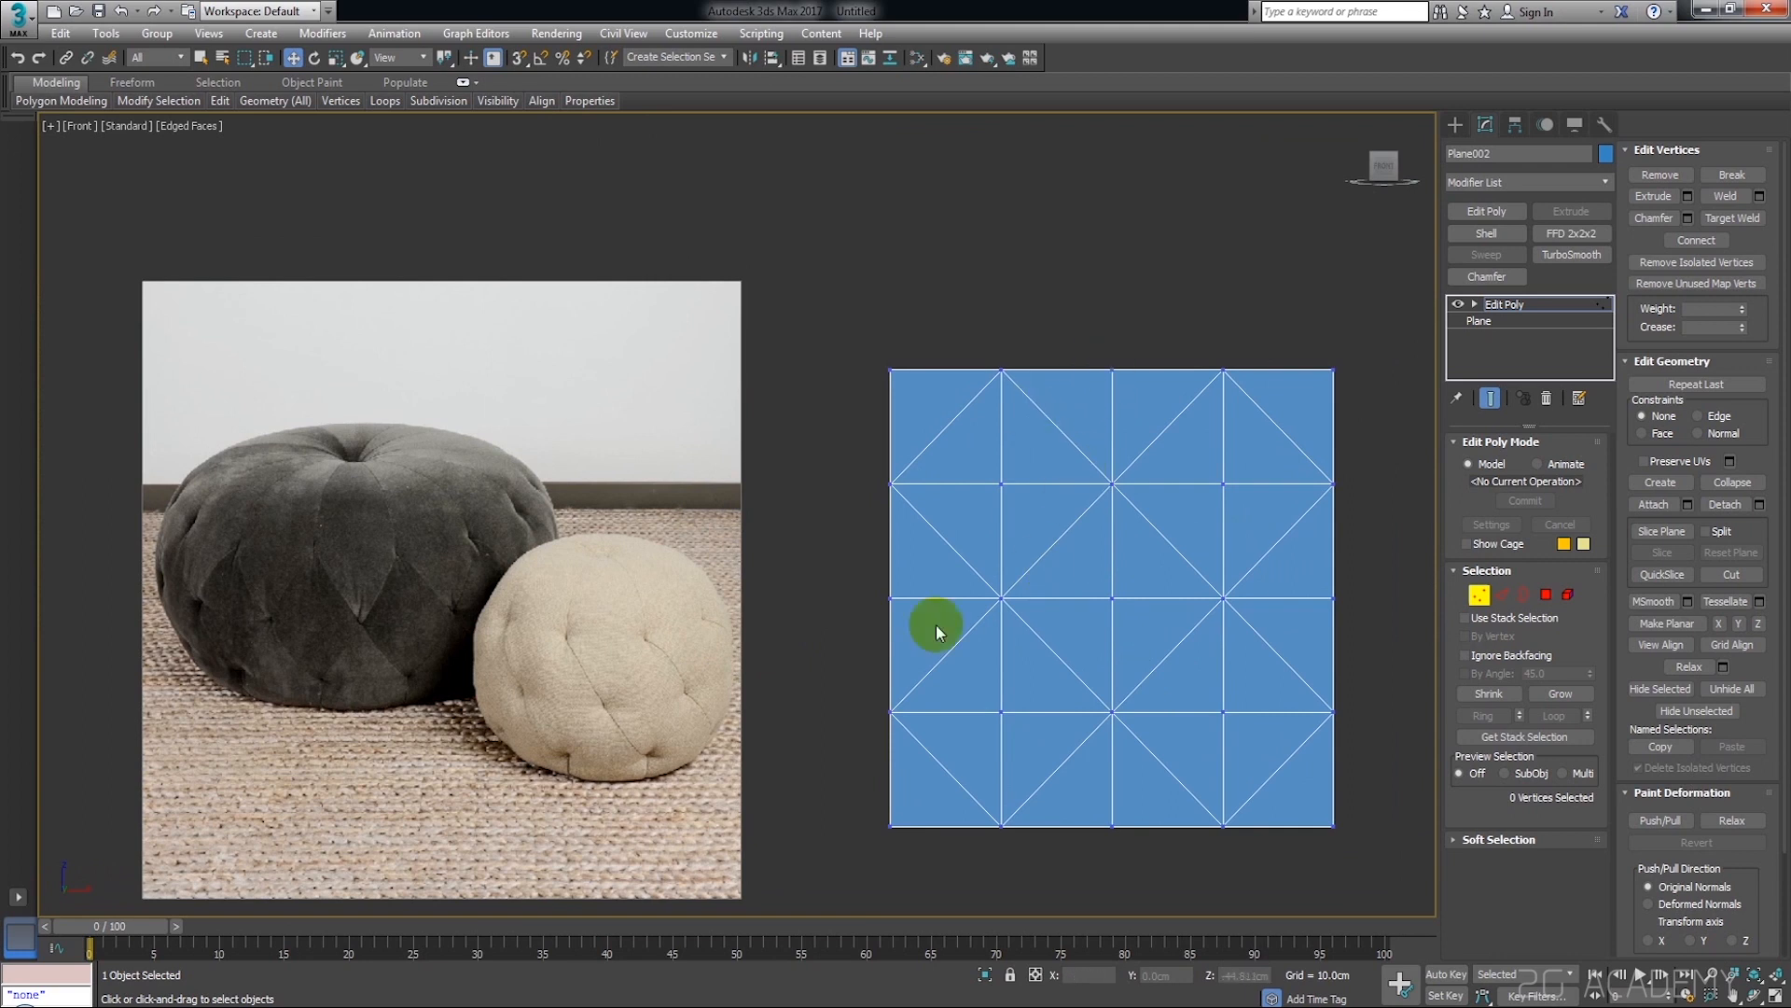
scroll(288, 625, up, 2)
middle_drag(507, 551, 345, 557)
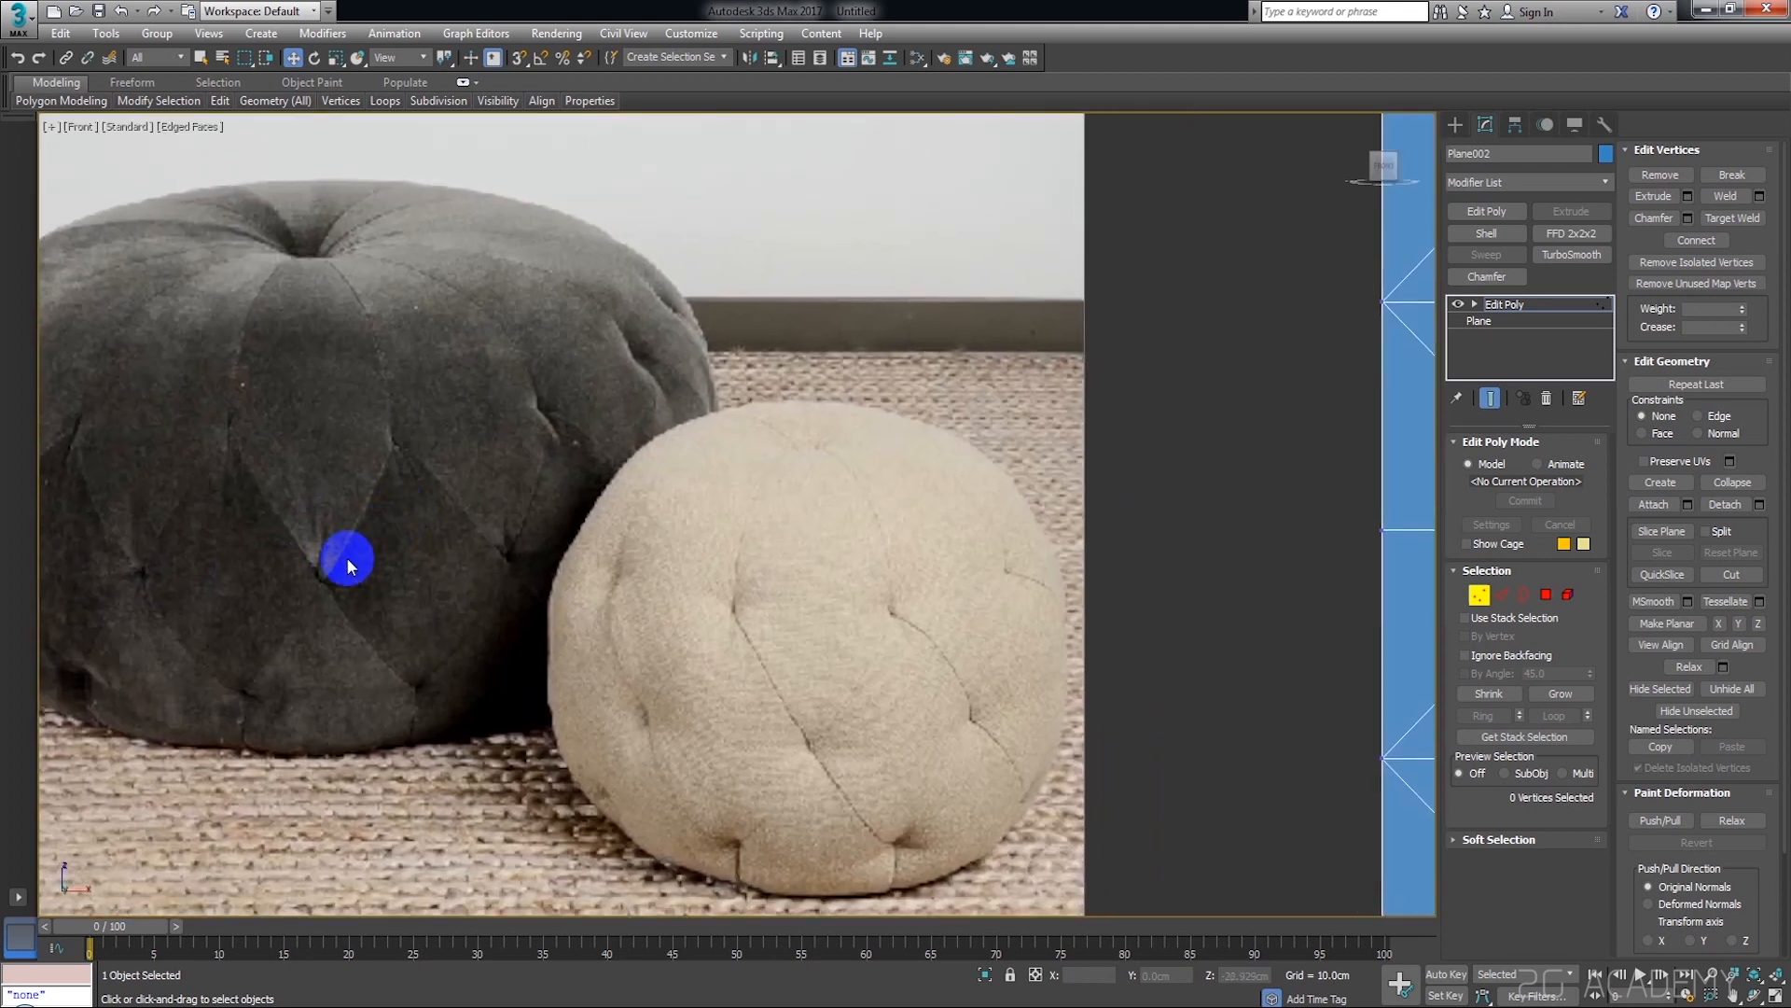
scroll(352, 548, down, 1)
middle_drag(805, 526, 613, 554)
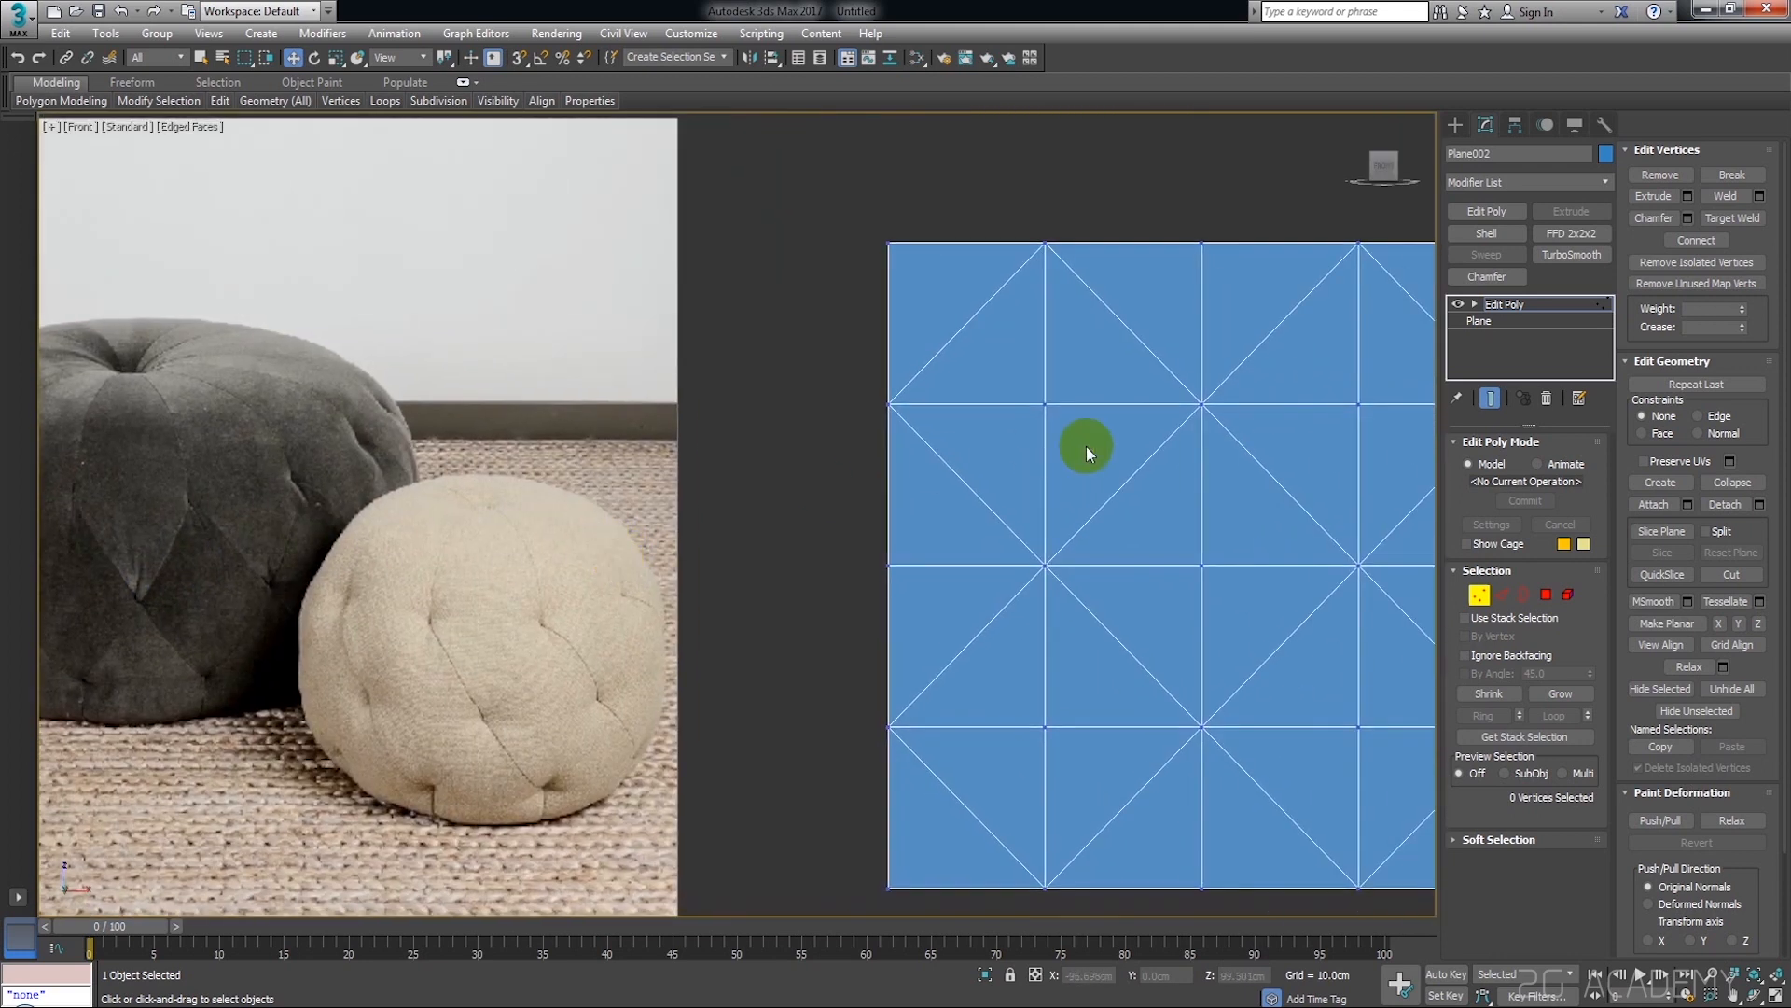
middle_drag(1194, 448, 1037, 466)
scroll(1038, 464, down, 2)
scroll(1031, 399, up, 1)
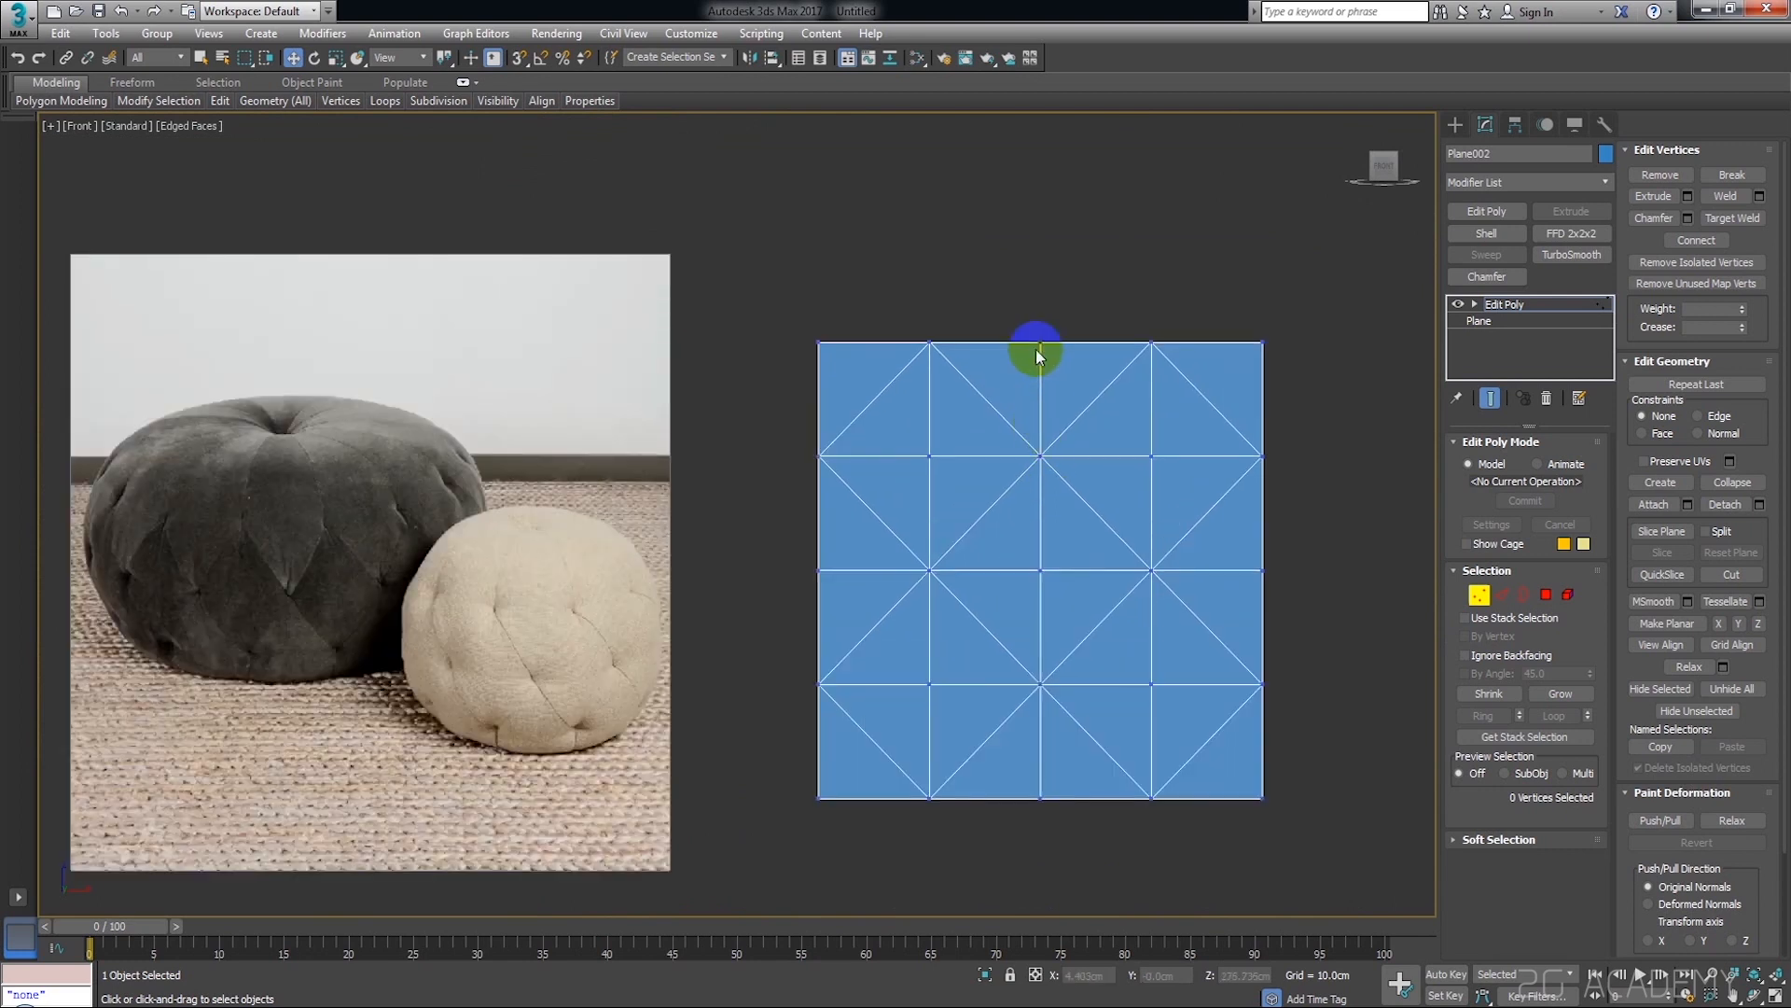
middle_drag(984, 620, 985, 572)
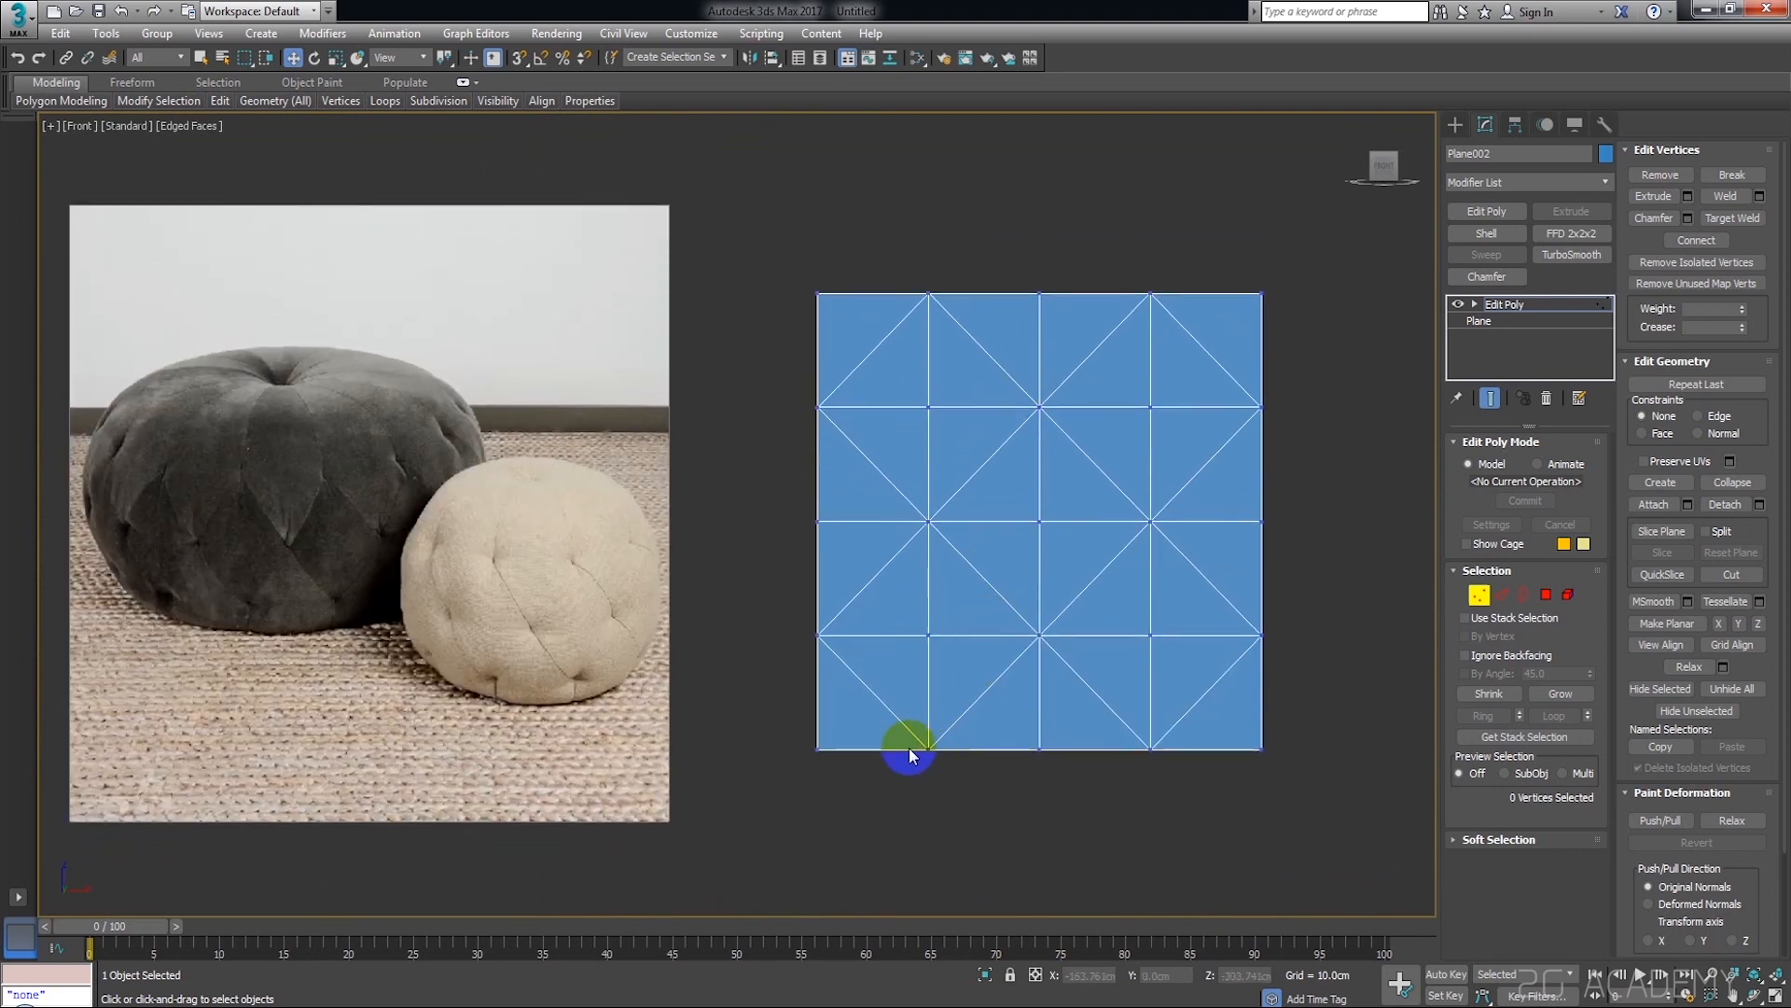
Select the ten diamond-corner vertices in the interior and on the side and bottom edges, leaving out the top edge
click(1039, 407)
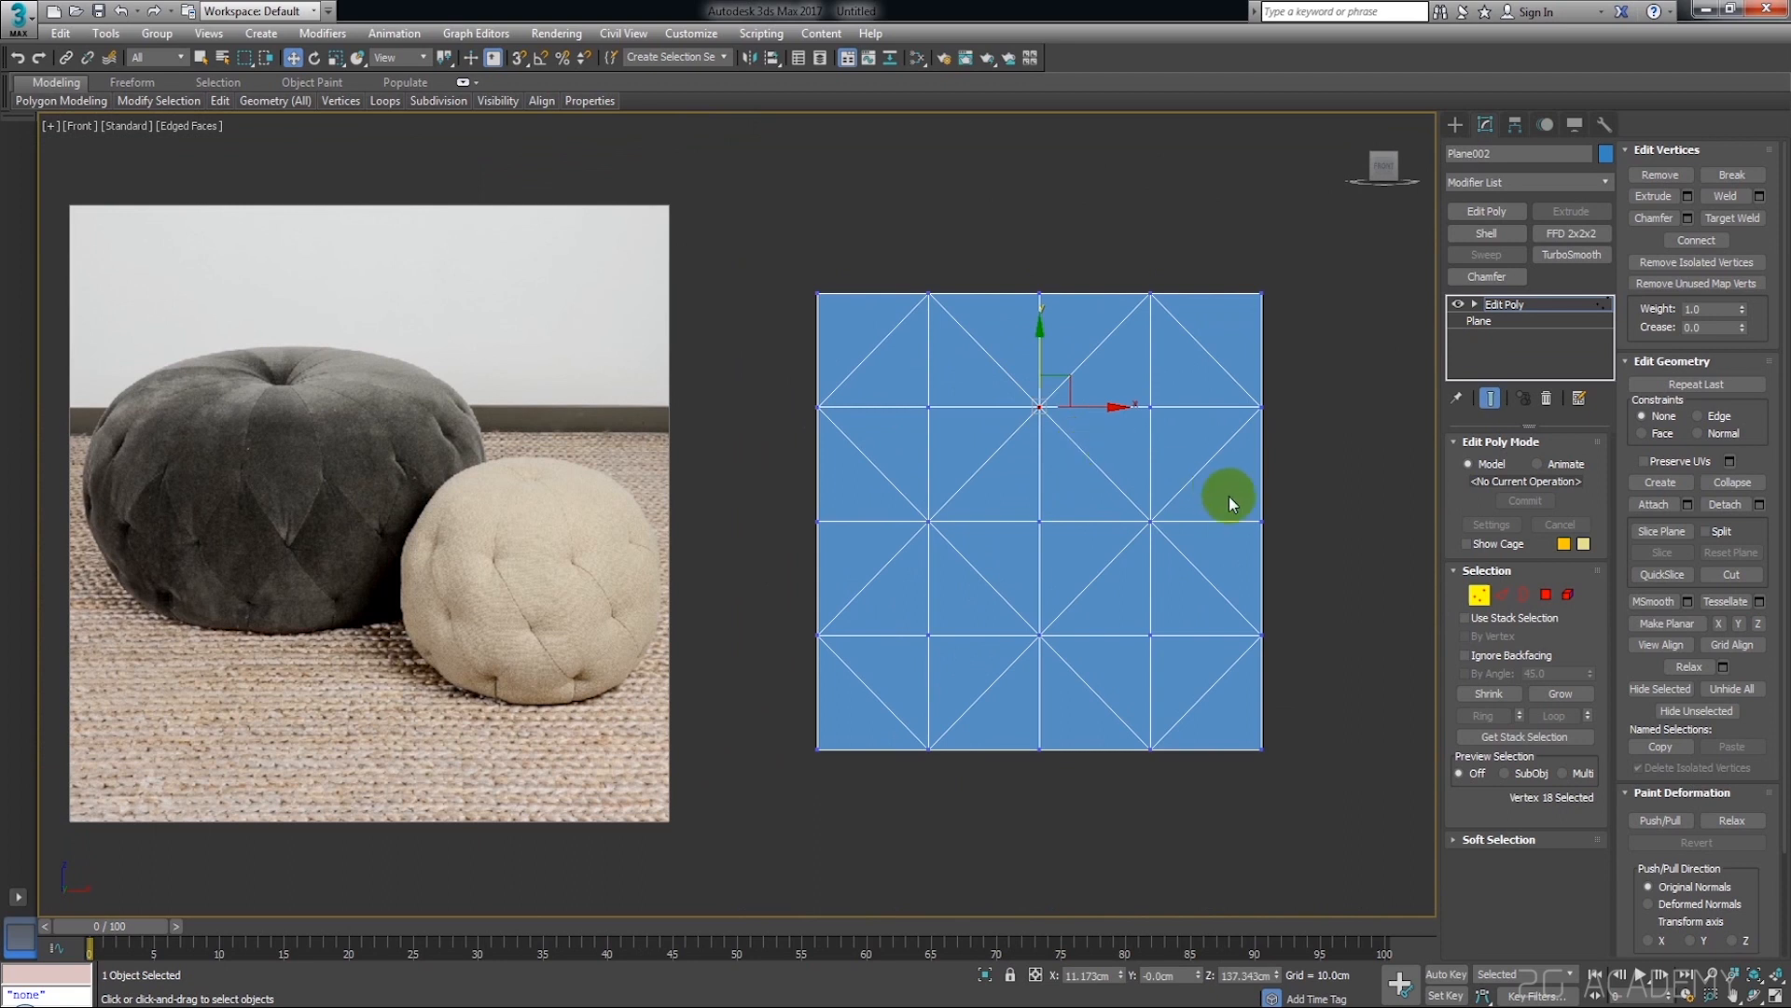
ctrl+click(1148, 518)
ctrl+click(928, 520)
ctrl+click(1038, 632)
middle_drag(1082, 675, 1047, 583)
ctrl+click(1111, 655)
ctrl+click(889, 654)
ctrl+click(1222, 540)
ctrl+click(779, 540)
middle_drag(866, 532, 845, 614)
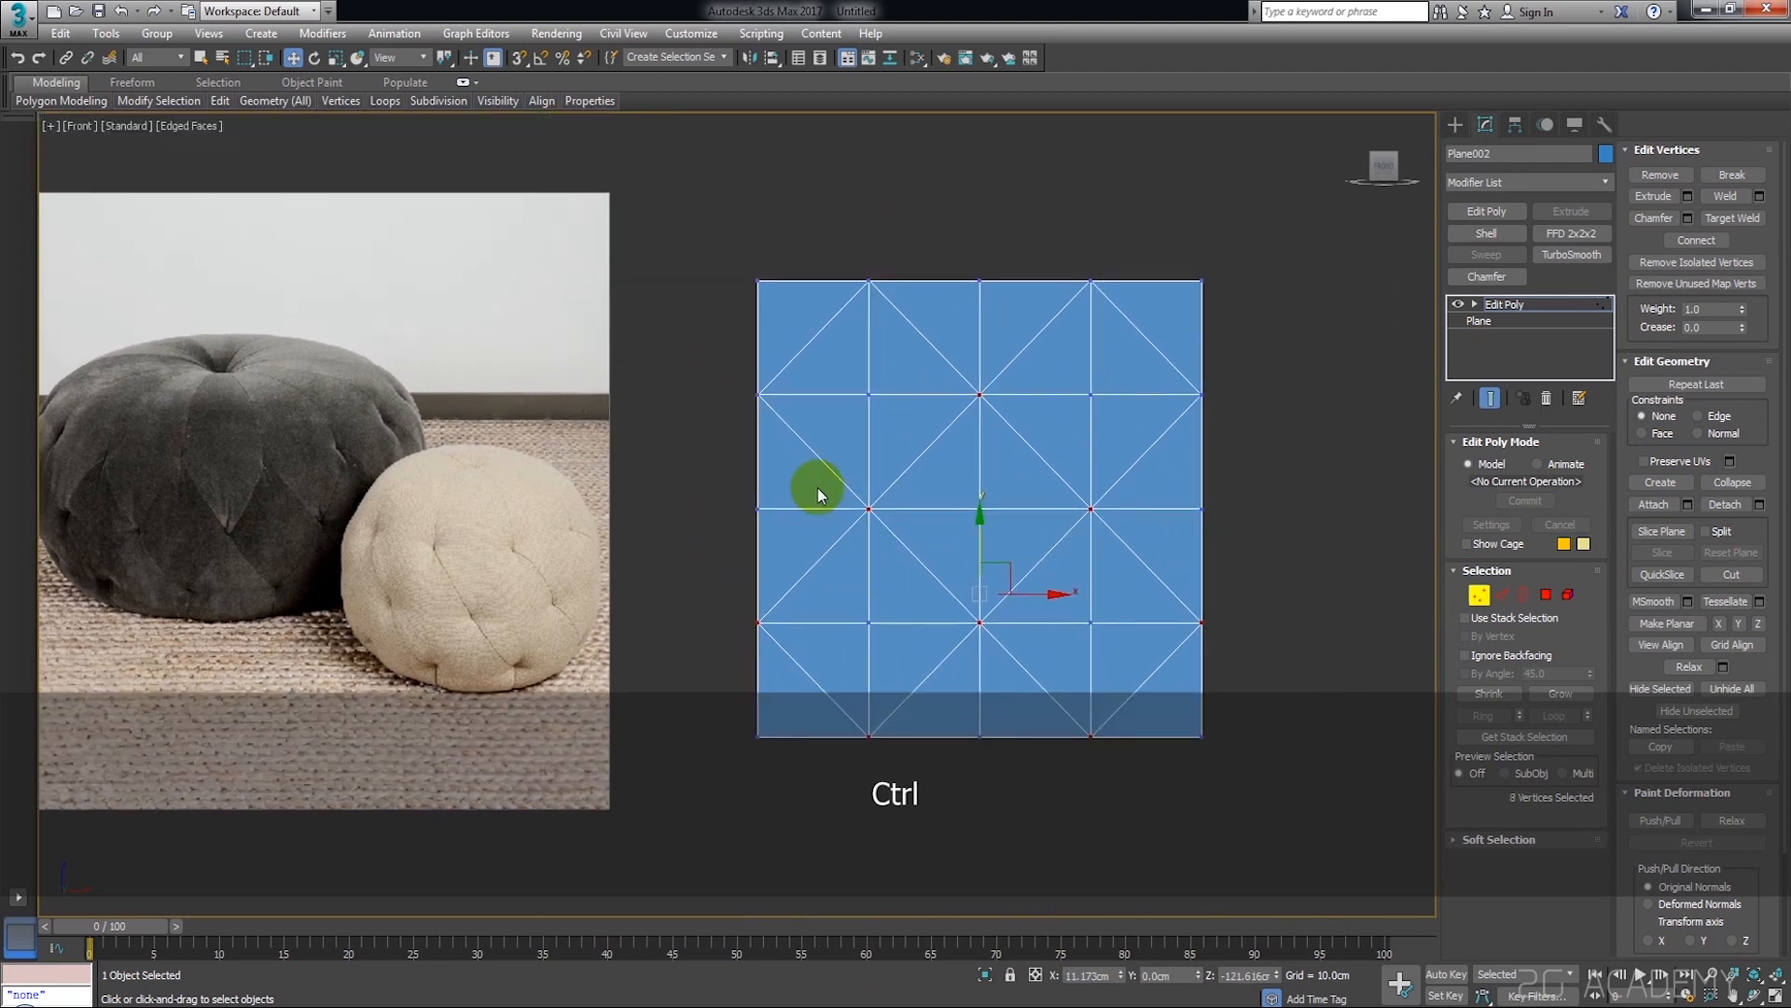
ctrl+click(758, 395)
ctrl+click(1200, 394)
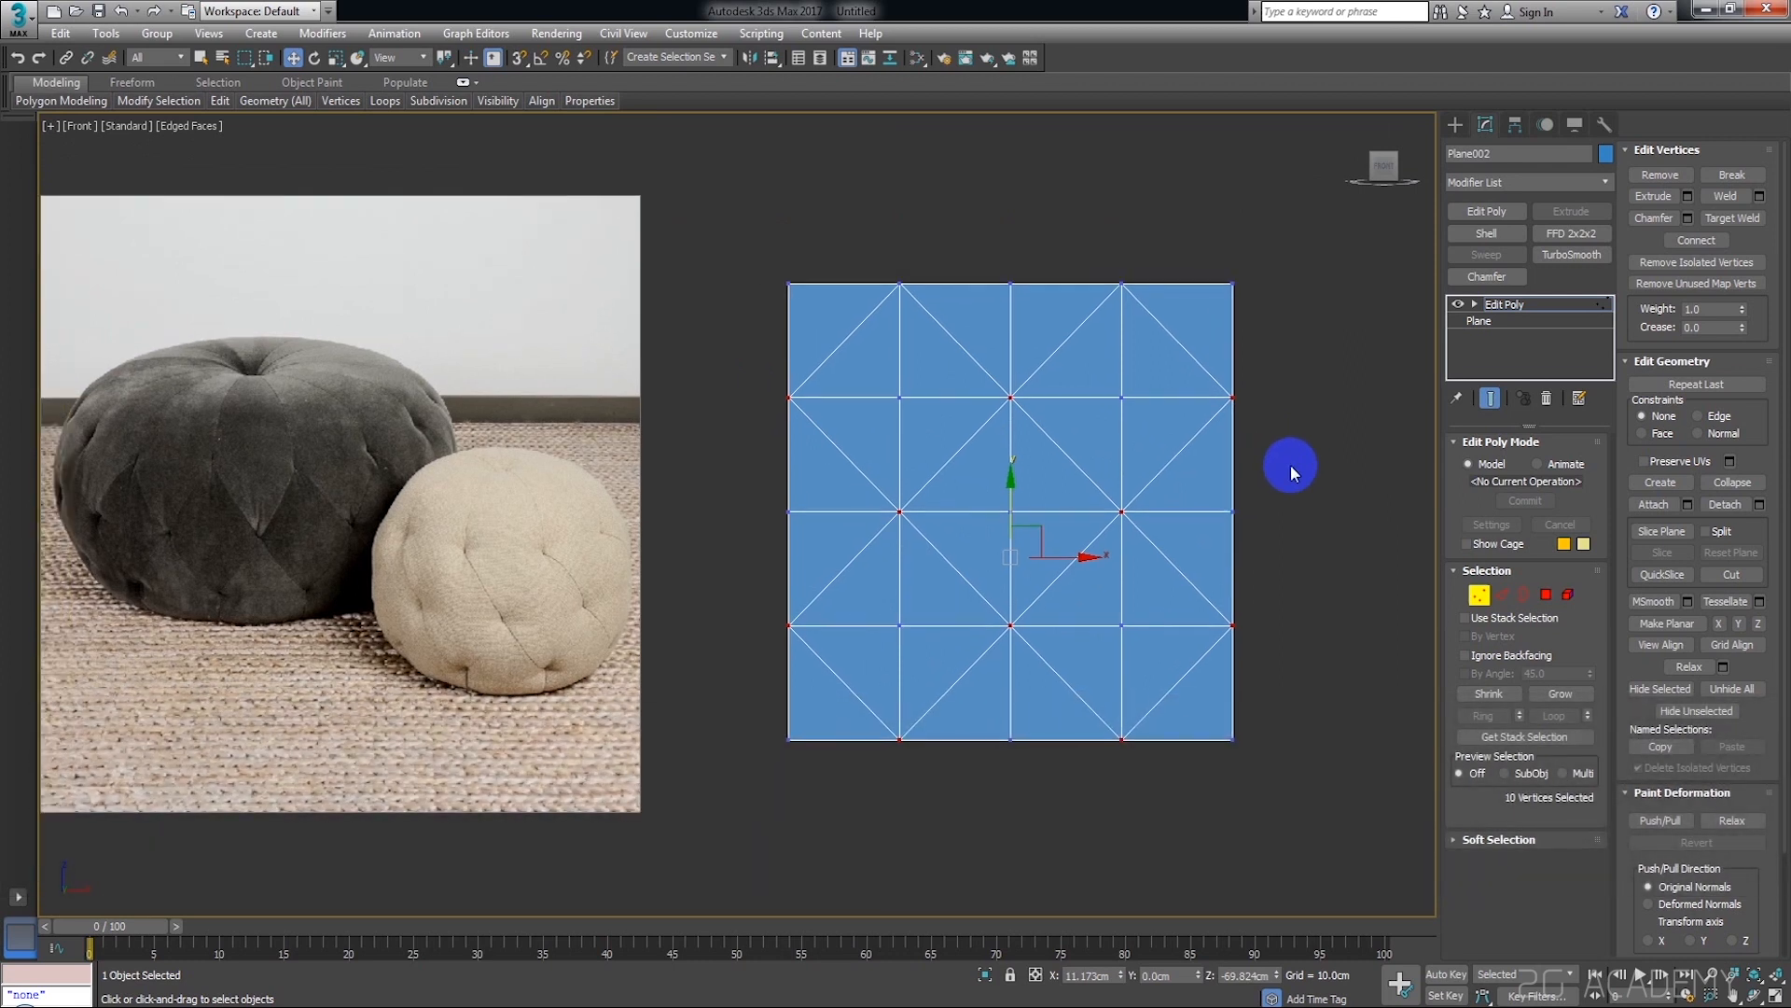
scroll(1264, 478, up, 3)
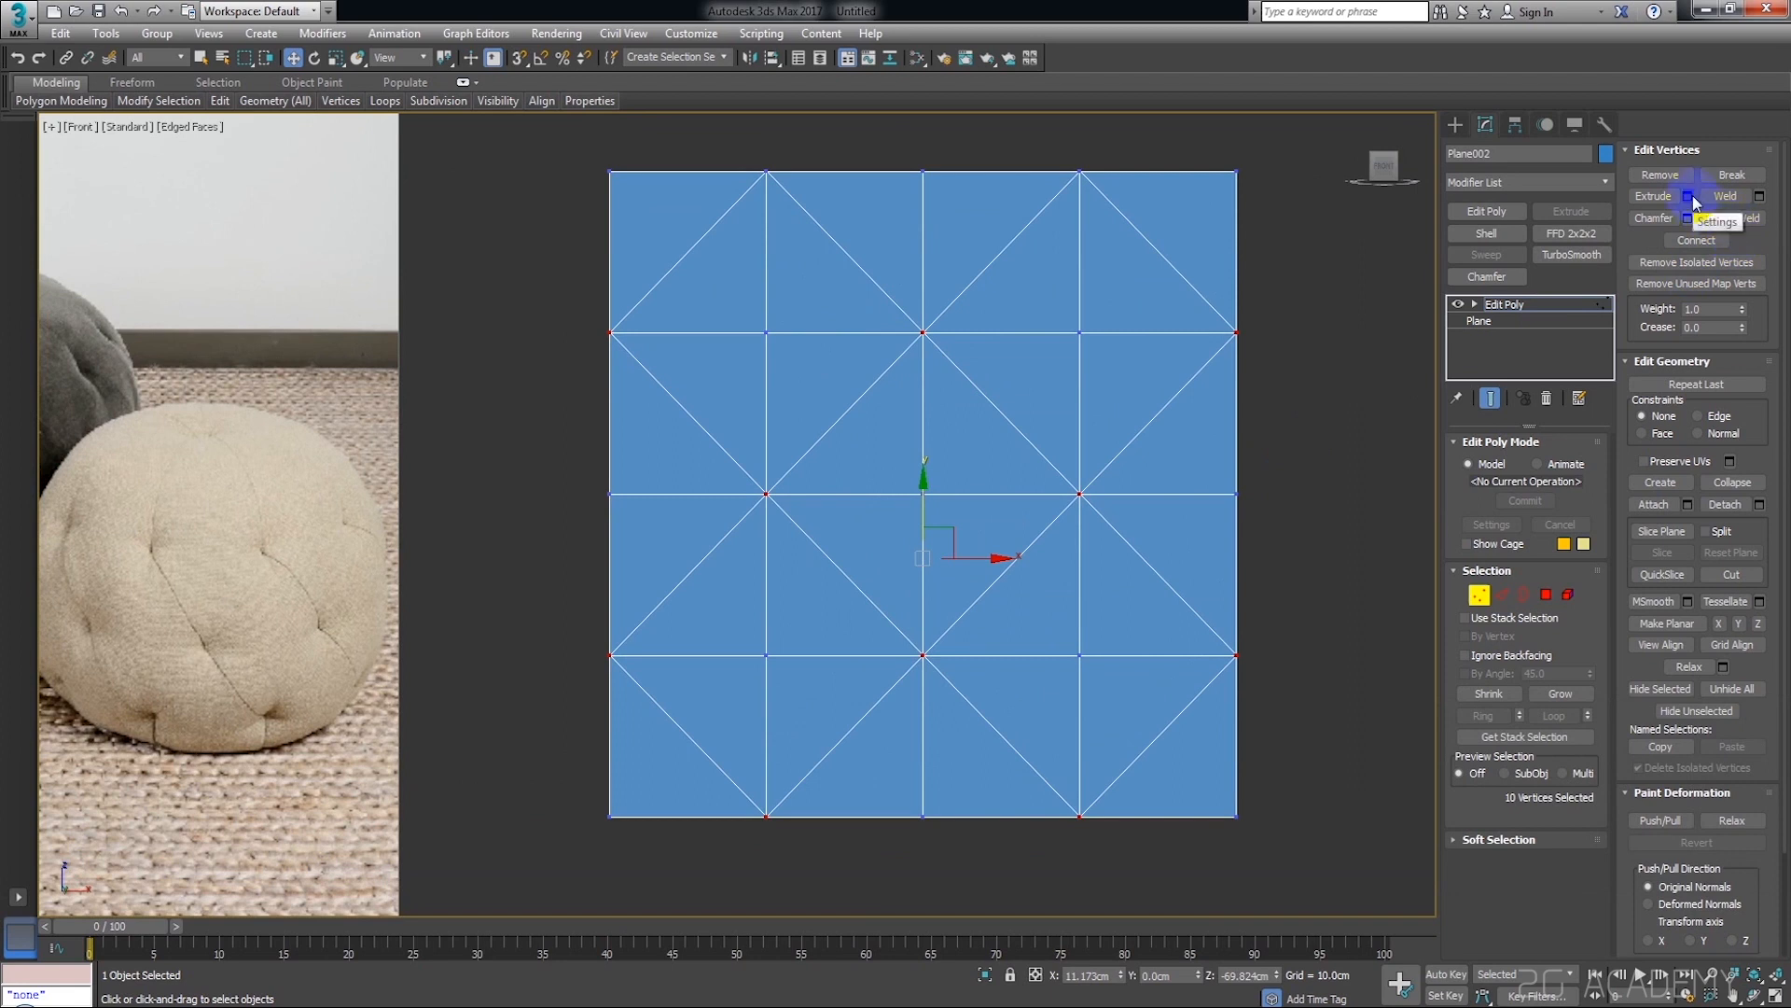
Extrude the ten selected vertices inward with a height of -34.792 cm and a width of 37.875 cm
click(1691, 197)
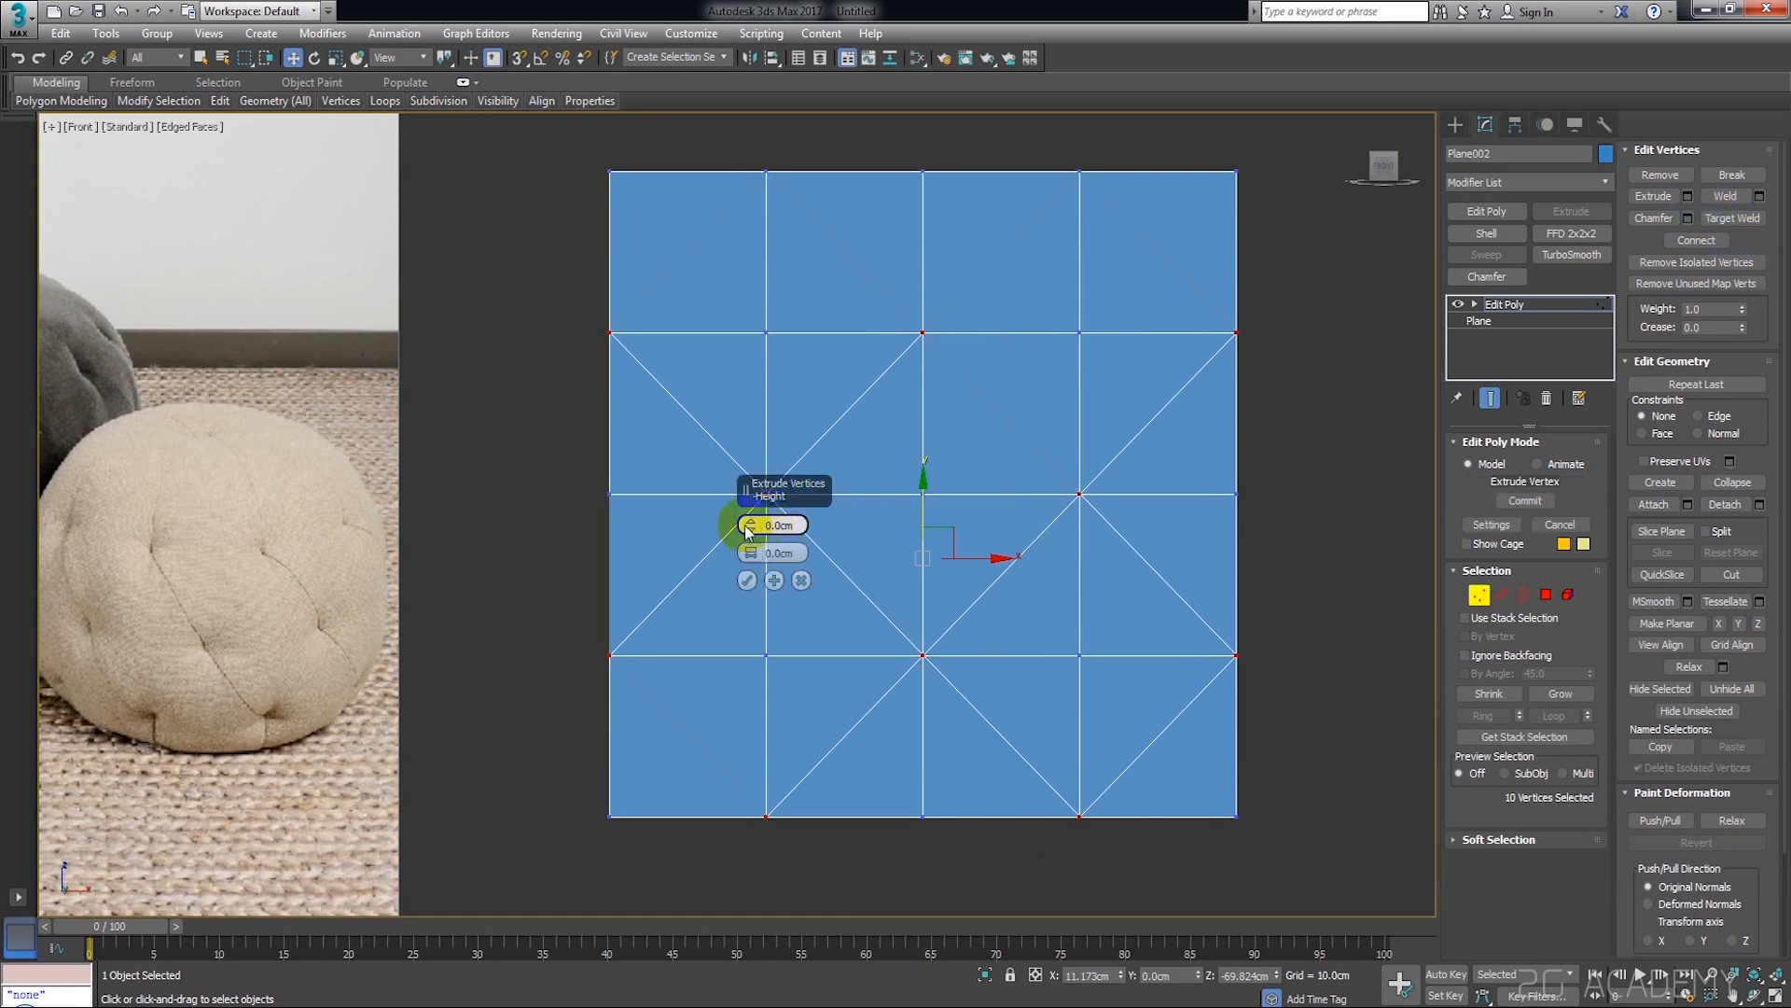
drag(752, 555, 753, 511)
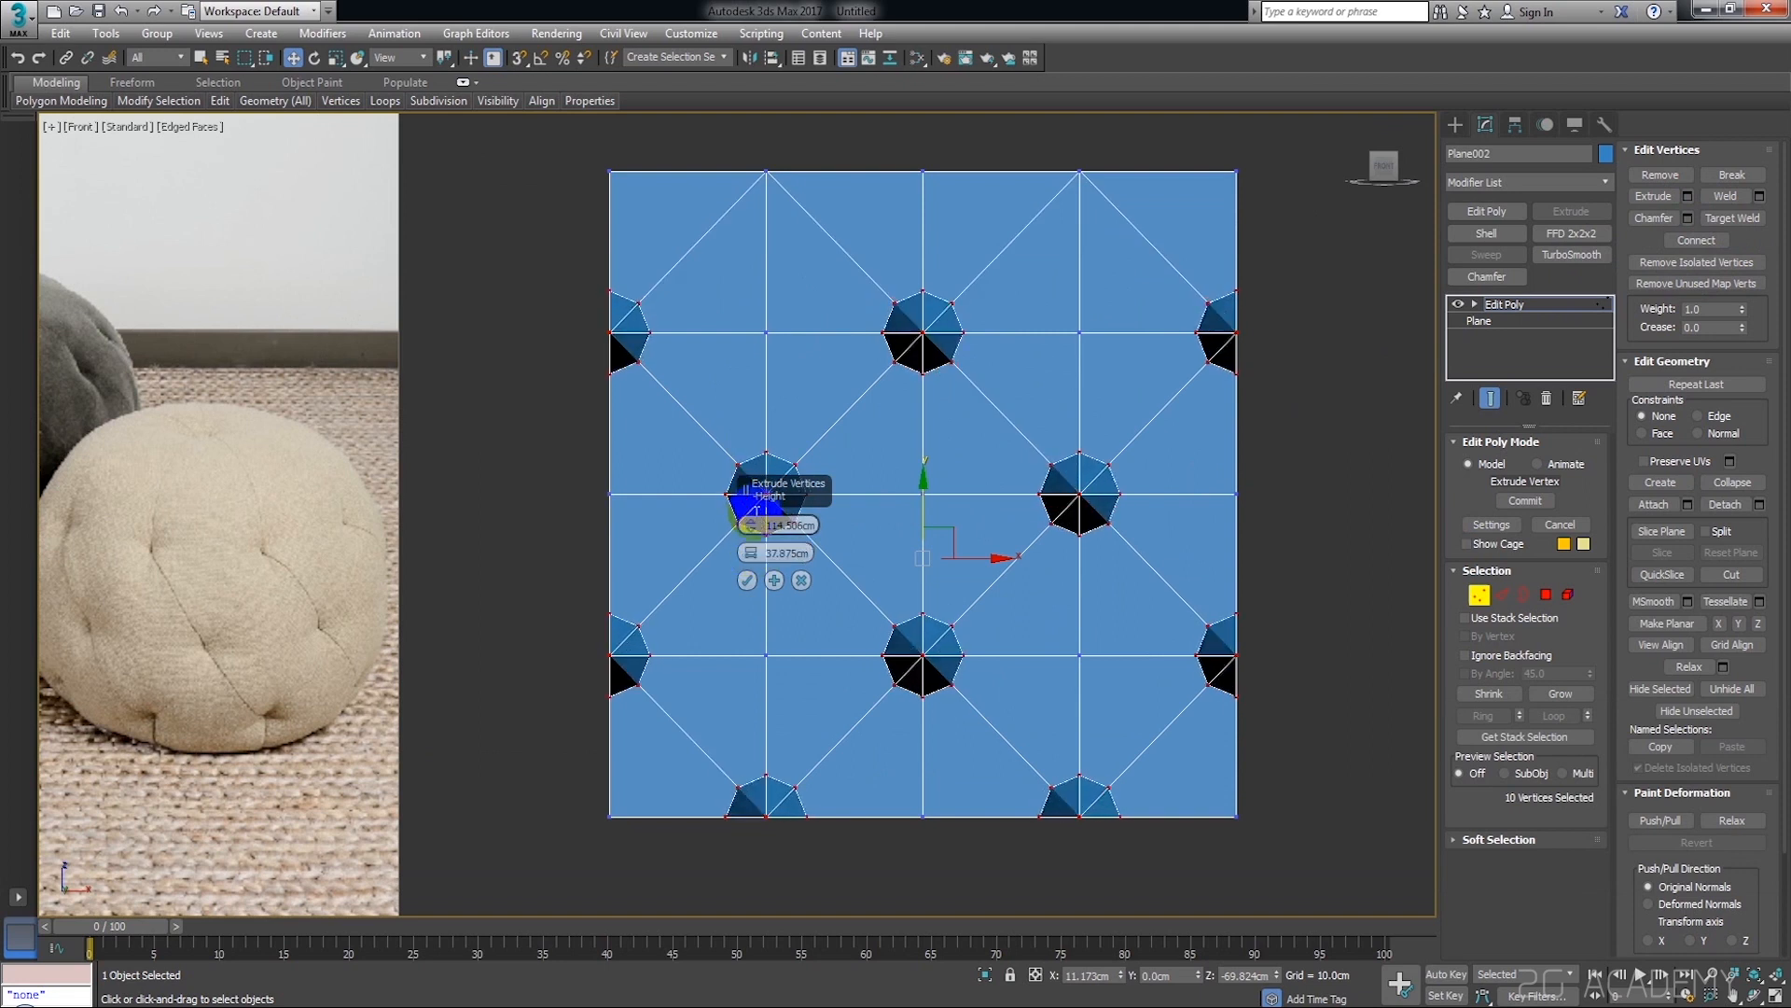
alt+middle_drag(1263, 551, 1222, 580)
drag(754, 534, 800, 677)
alt+middle_drag(884, 601, 1048, 559)
scroll(1040, 550, down, 2)
scroll(1065, 548, up, 2)
scroll(1092, 551, up, 4)
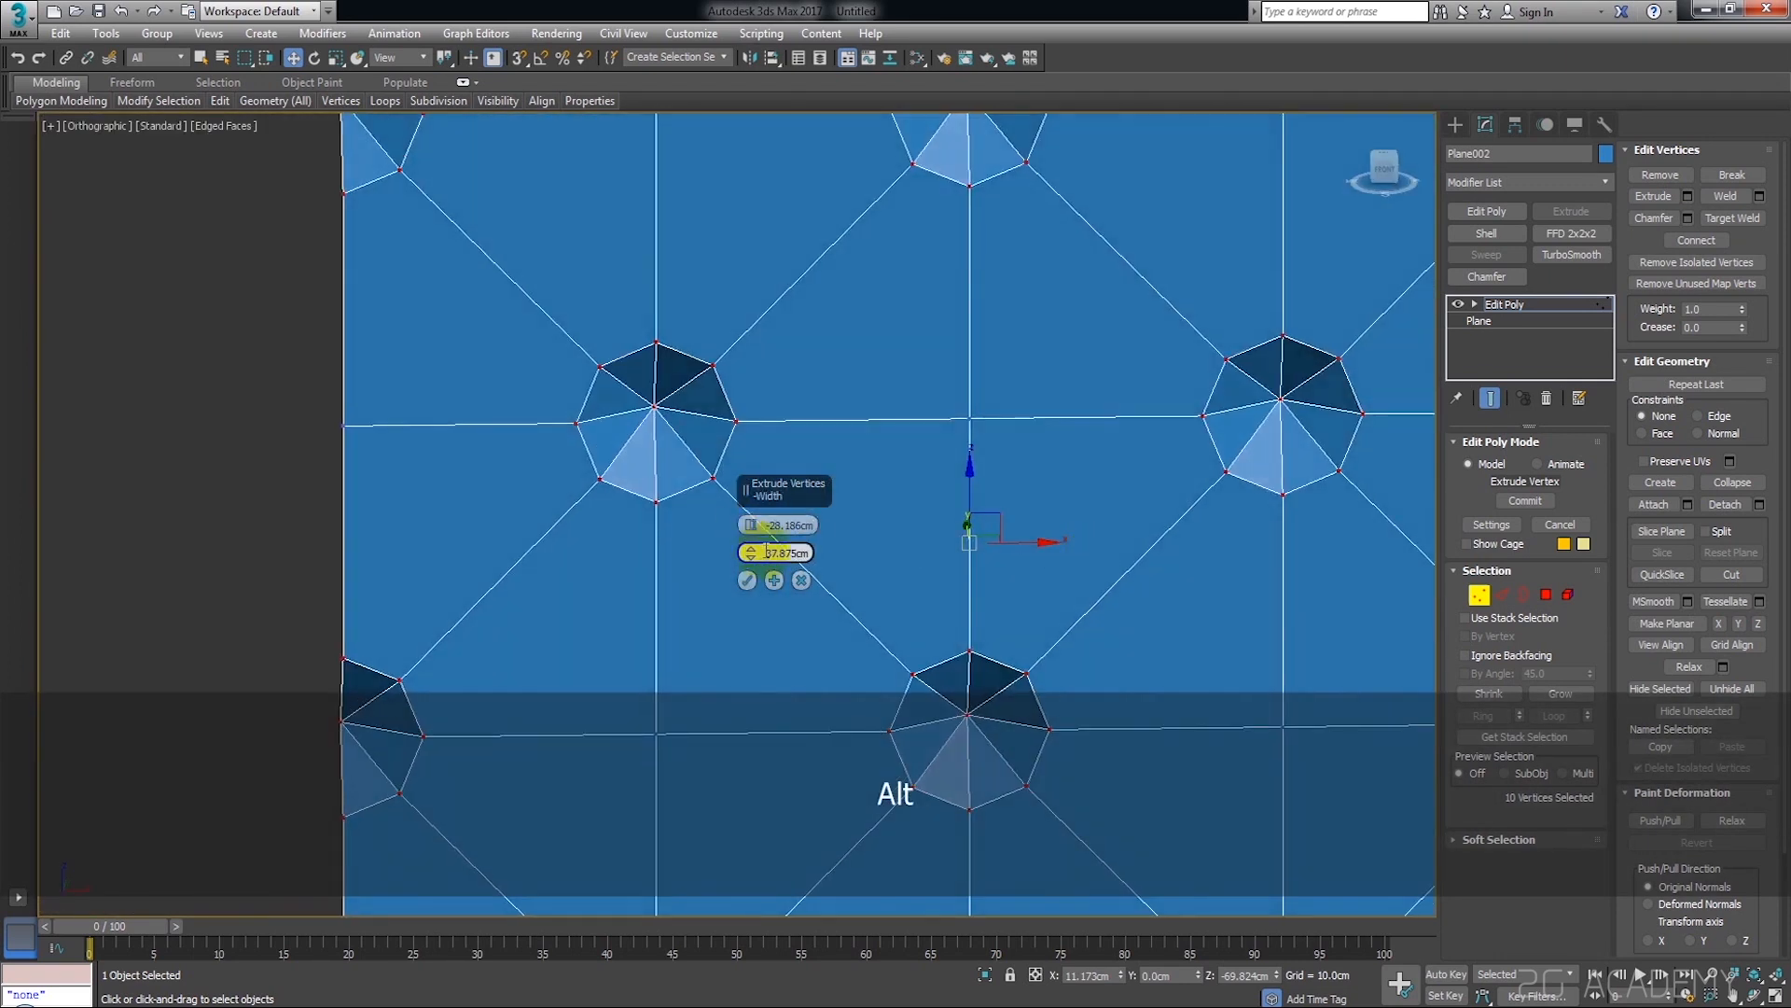
drag(754, 532, 754, 539)
click(747, 580)
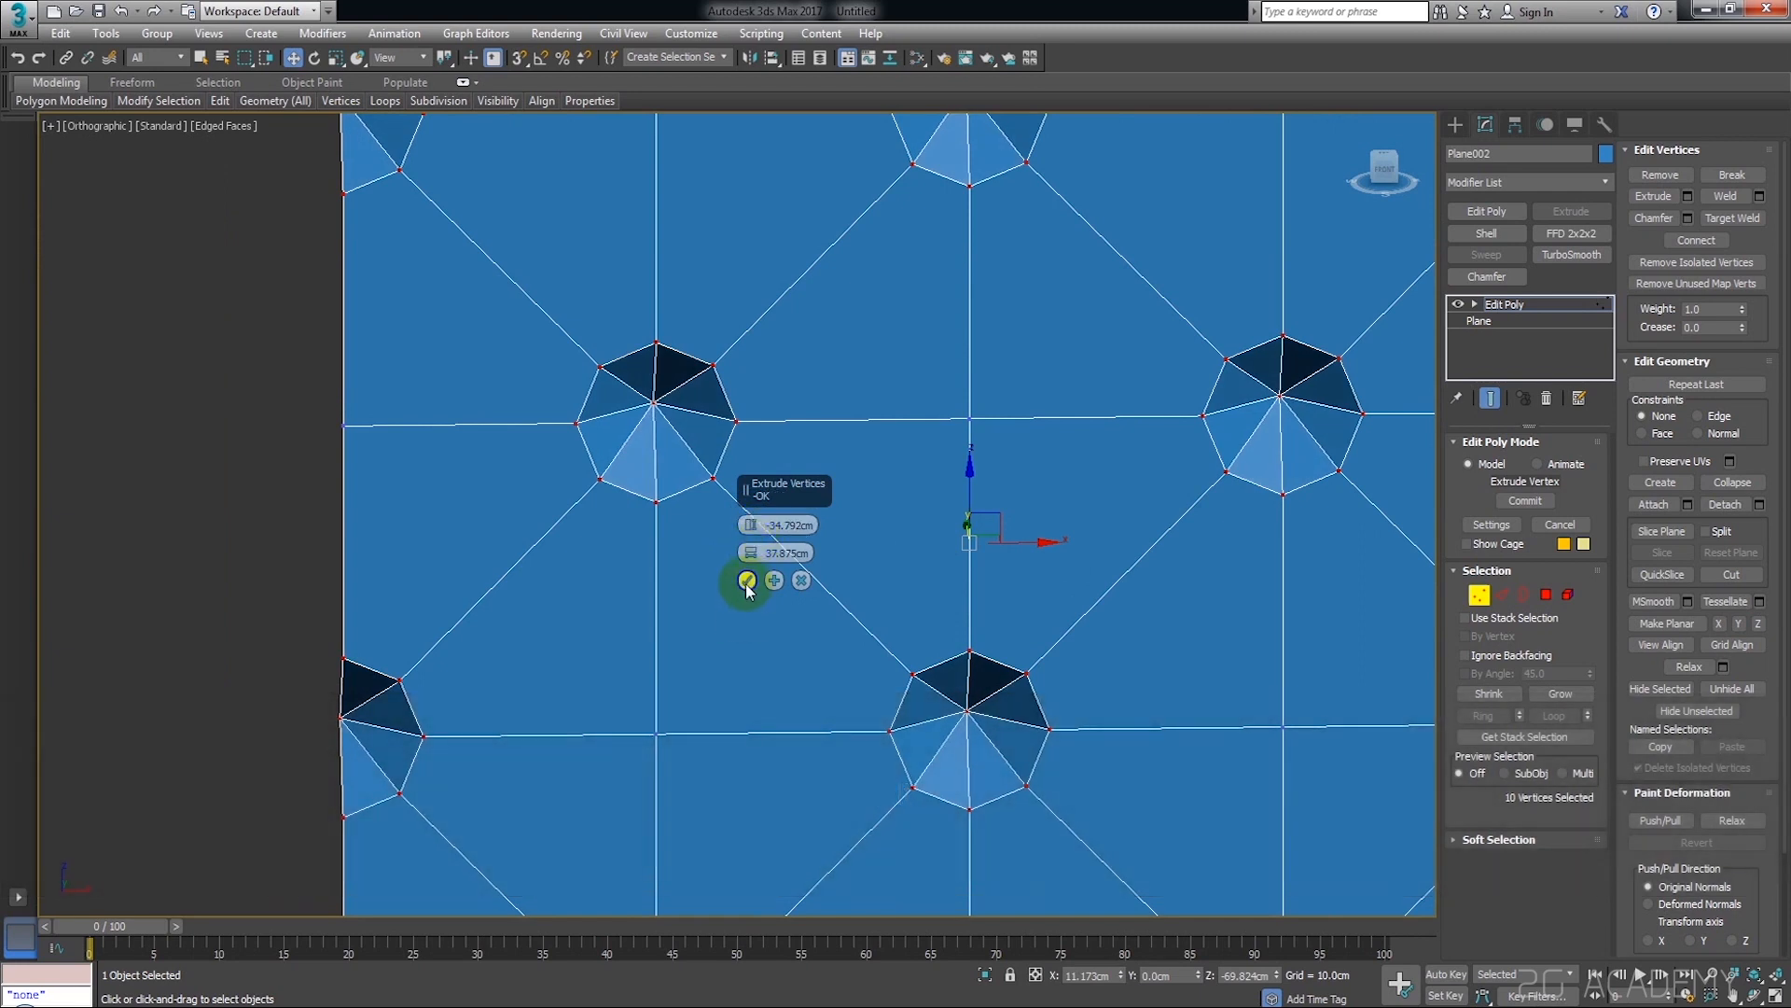
click(747, 585)
Chamfer the ten pit-tip vertices by about 8.8 cm
mouse_move(1087, 586)
alt+middle_down()
mouse_move(1240, 557)
mouse_move(1072, 560)
alt+middle_up()
middle_drag(1196, 527, 1106, 499)
click(1696, 241)
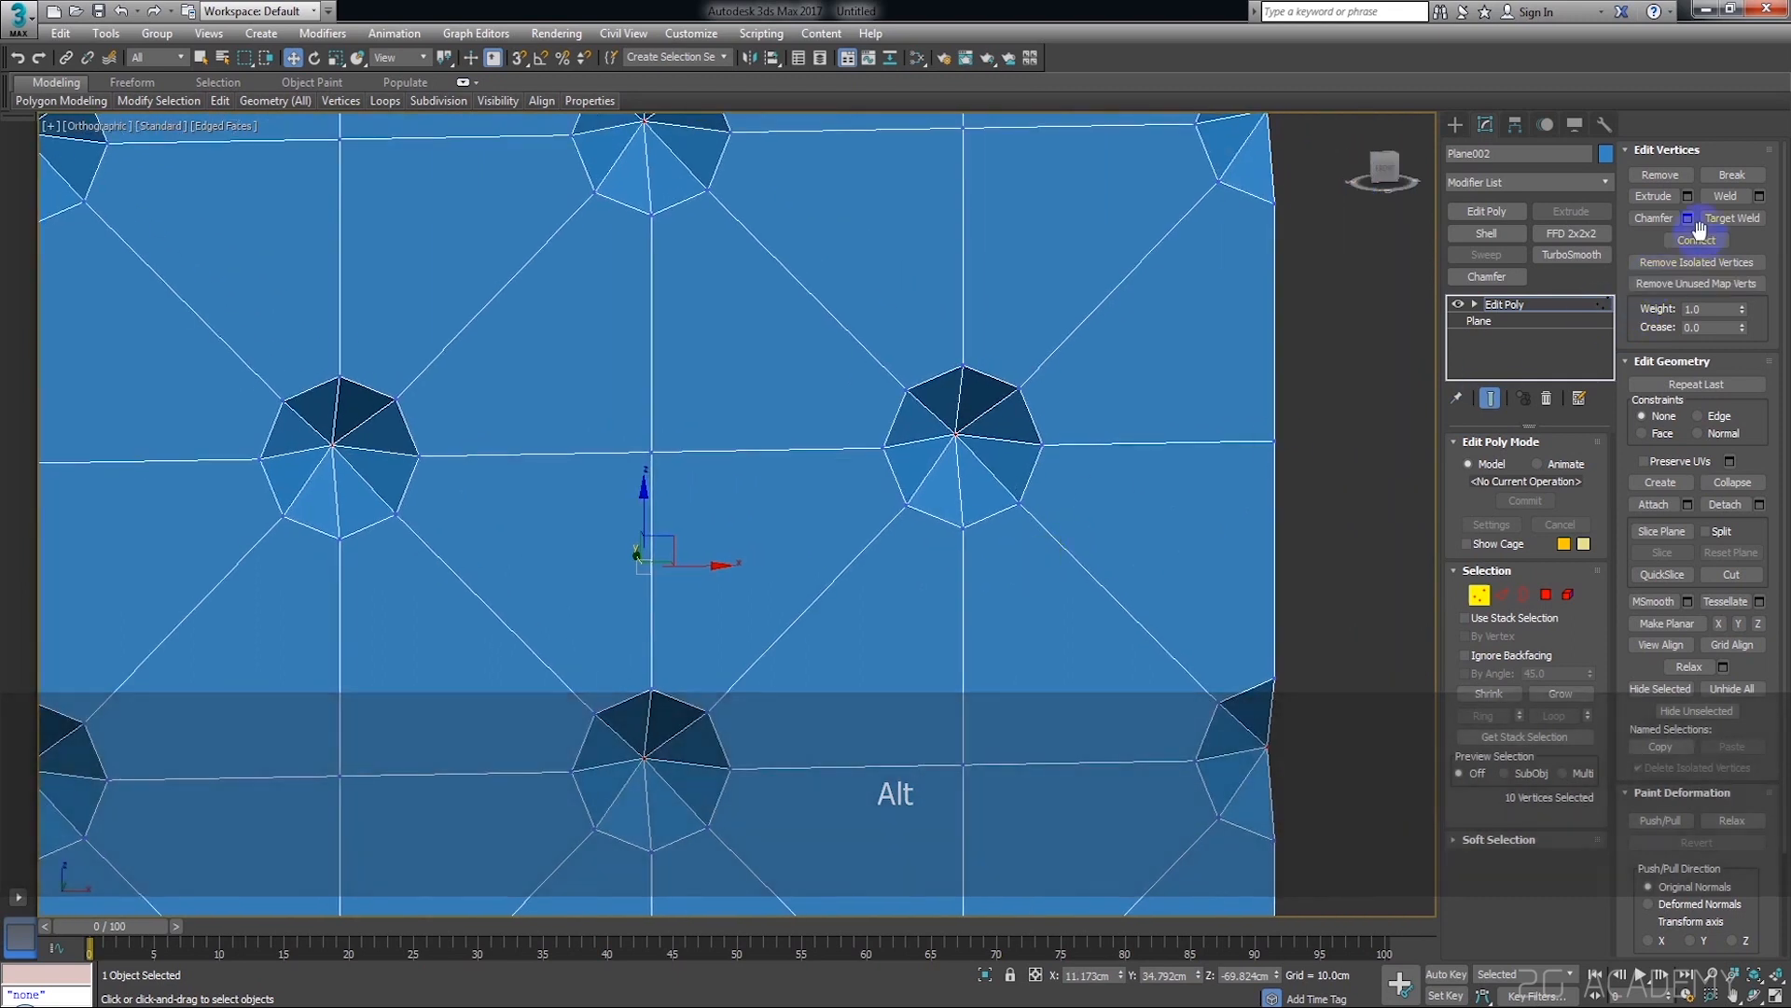
click(1687, 219)
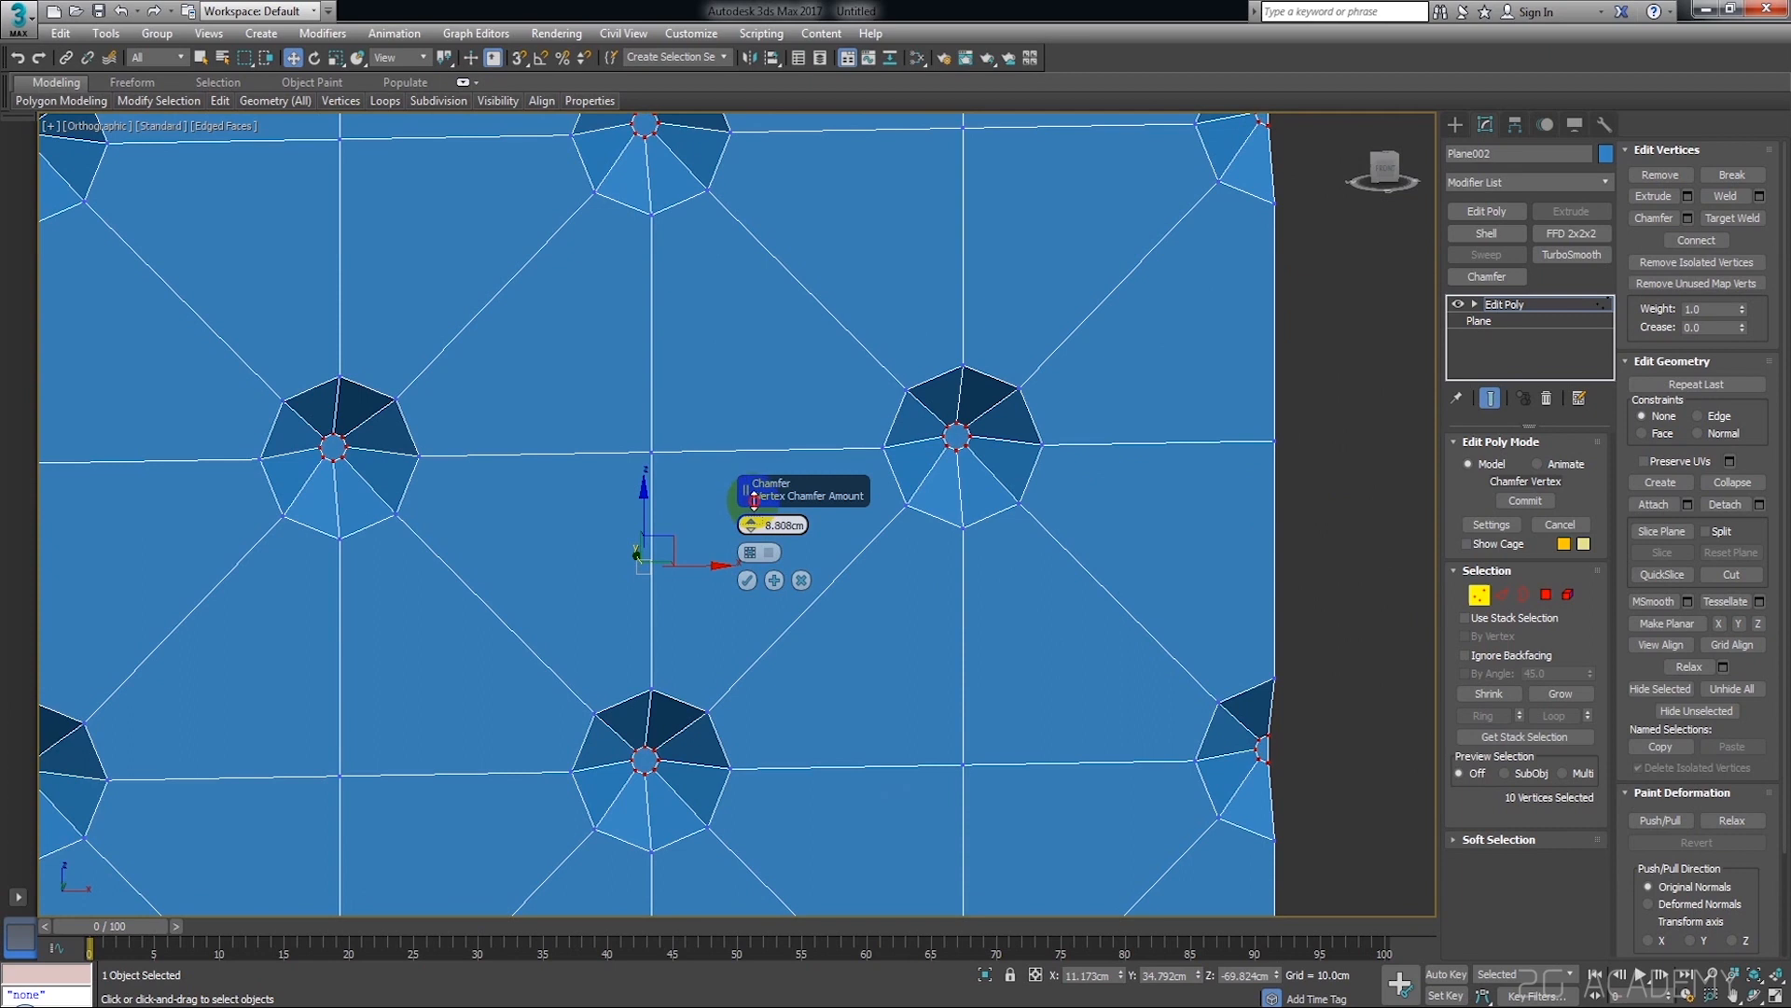
click(747, 579)
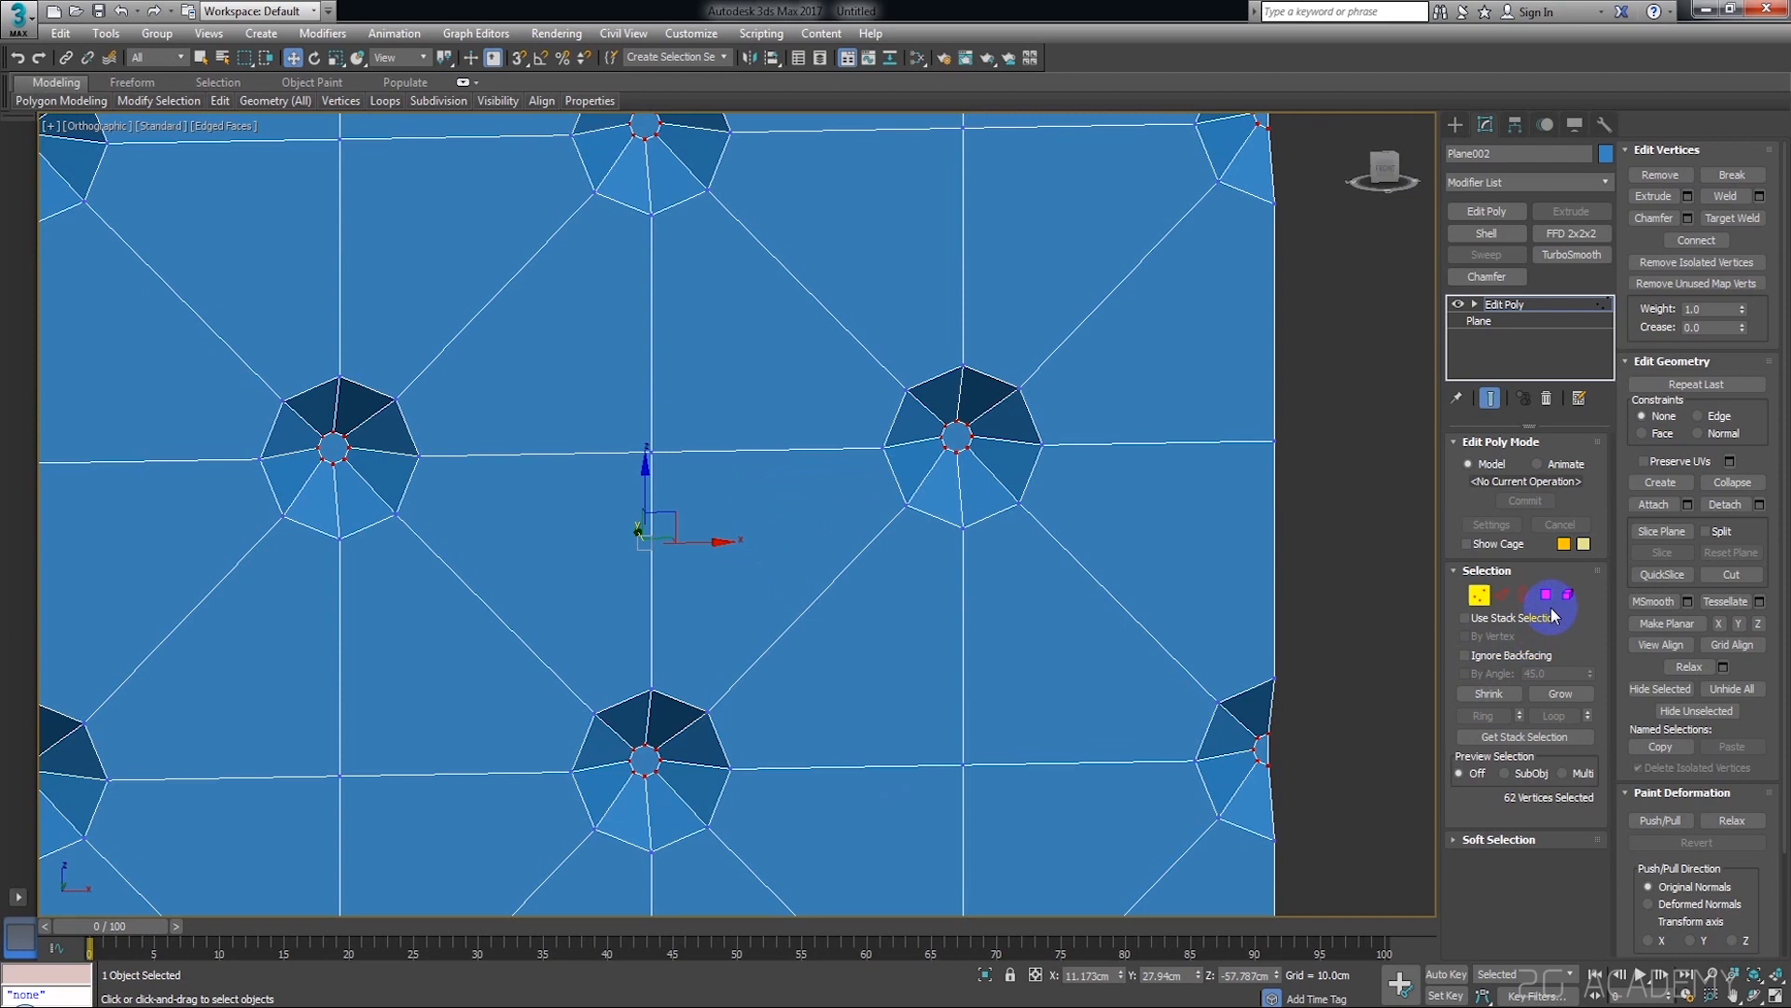
Convert the chamfered vertex selection into a selection of the ten small polygons at the pit bottoms
key(shift)
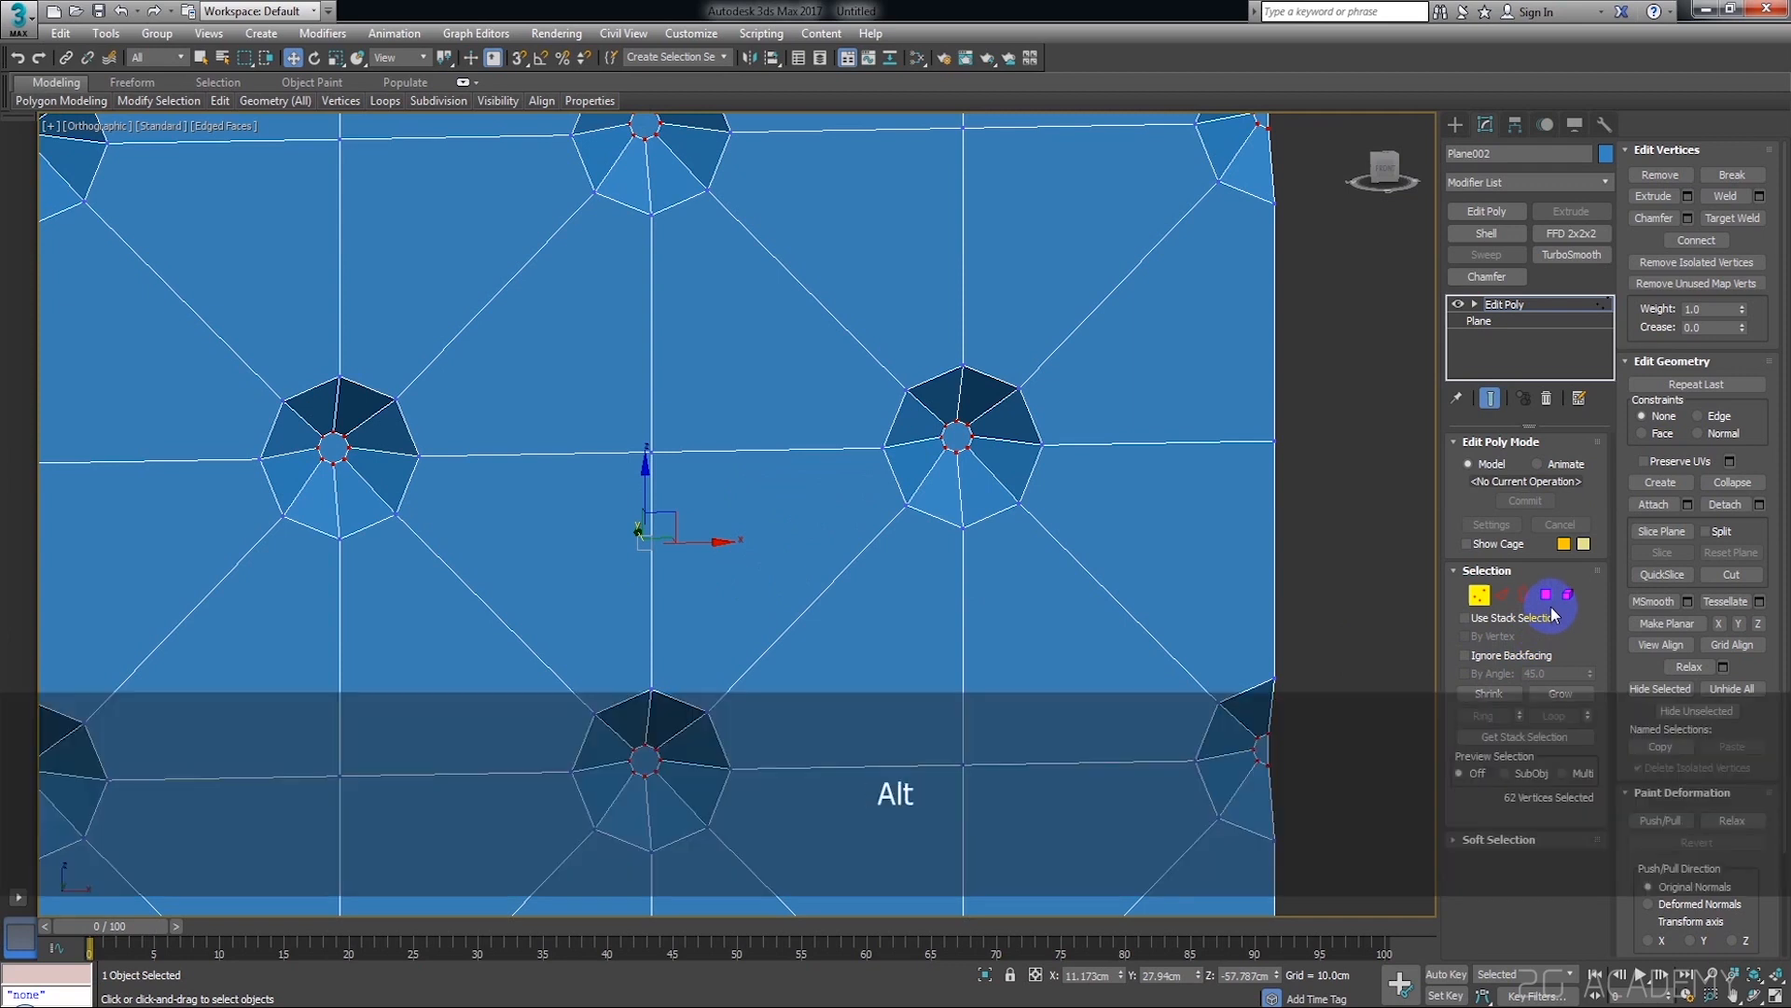
click(1545, 594)
alt+middle_drag(1362, 599, 1241, 581)
scroll(1288, 591, down, 4)
scroll(1184, 417, up, 2)
scroll(1184, 417, up, 5)
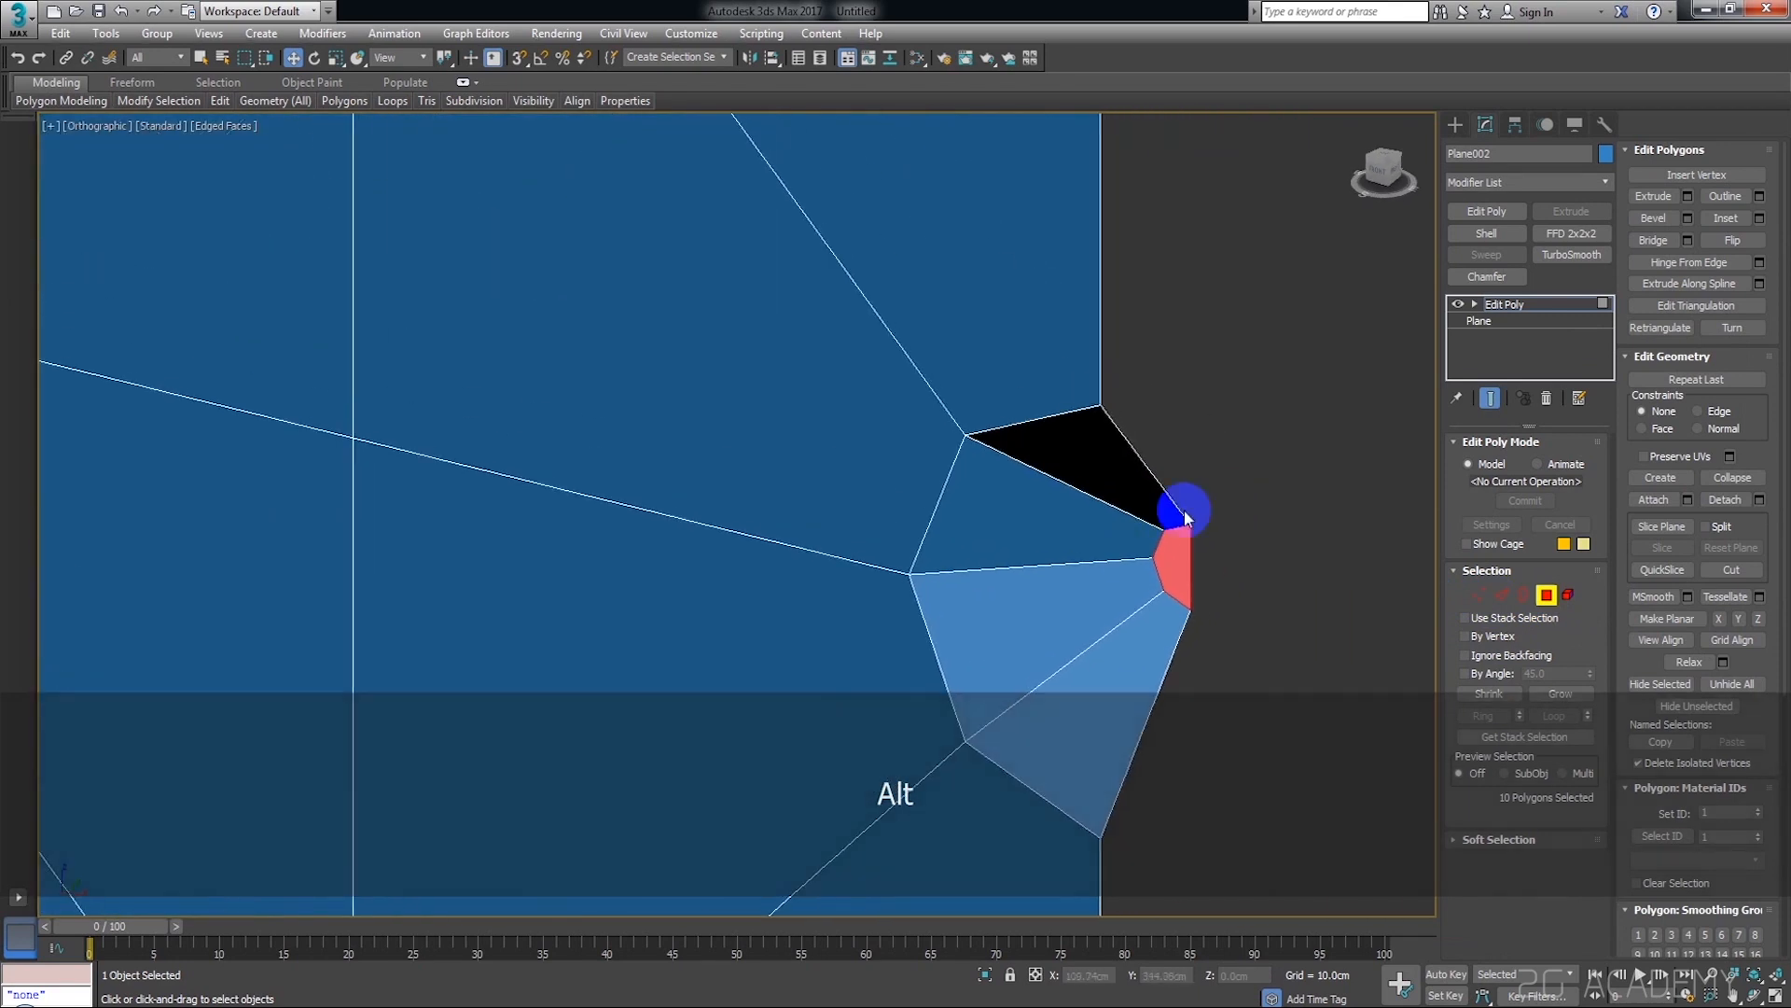
Bevel the ten pit-bottom polygons with a height of -9.187 cm and an outline of -1.557 cm
click(1687, 218)
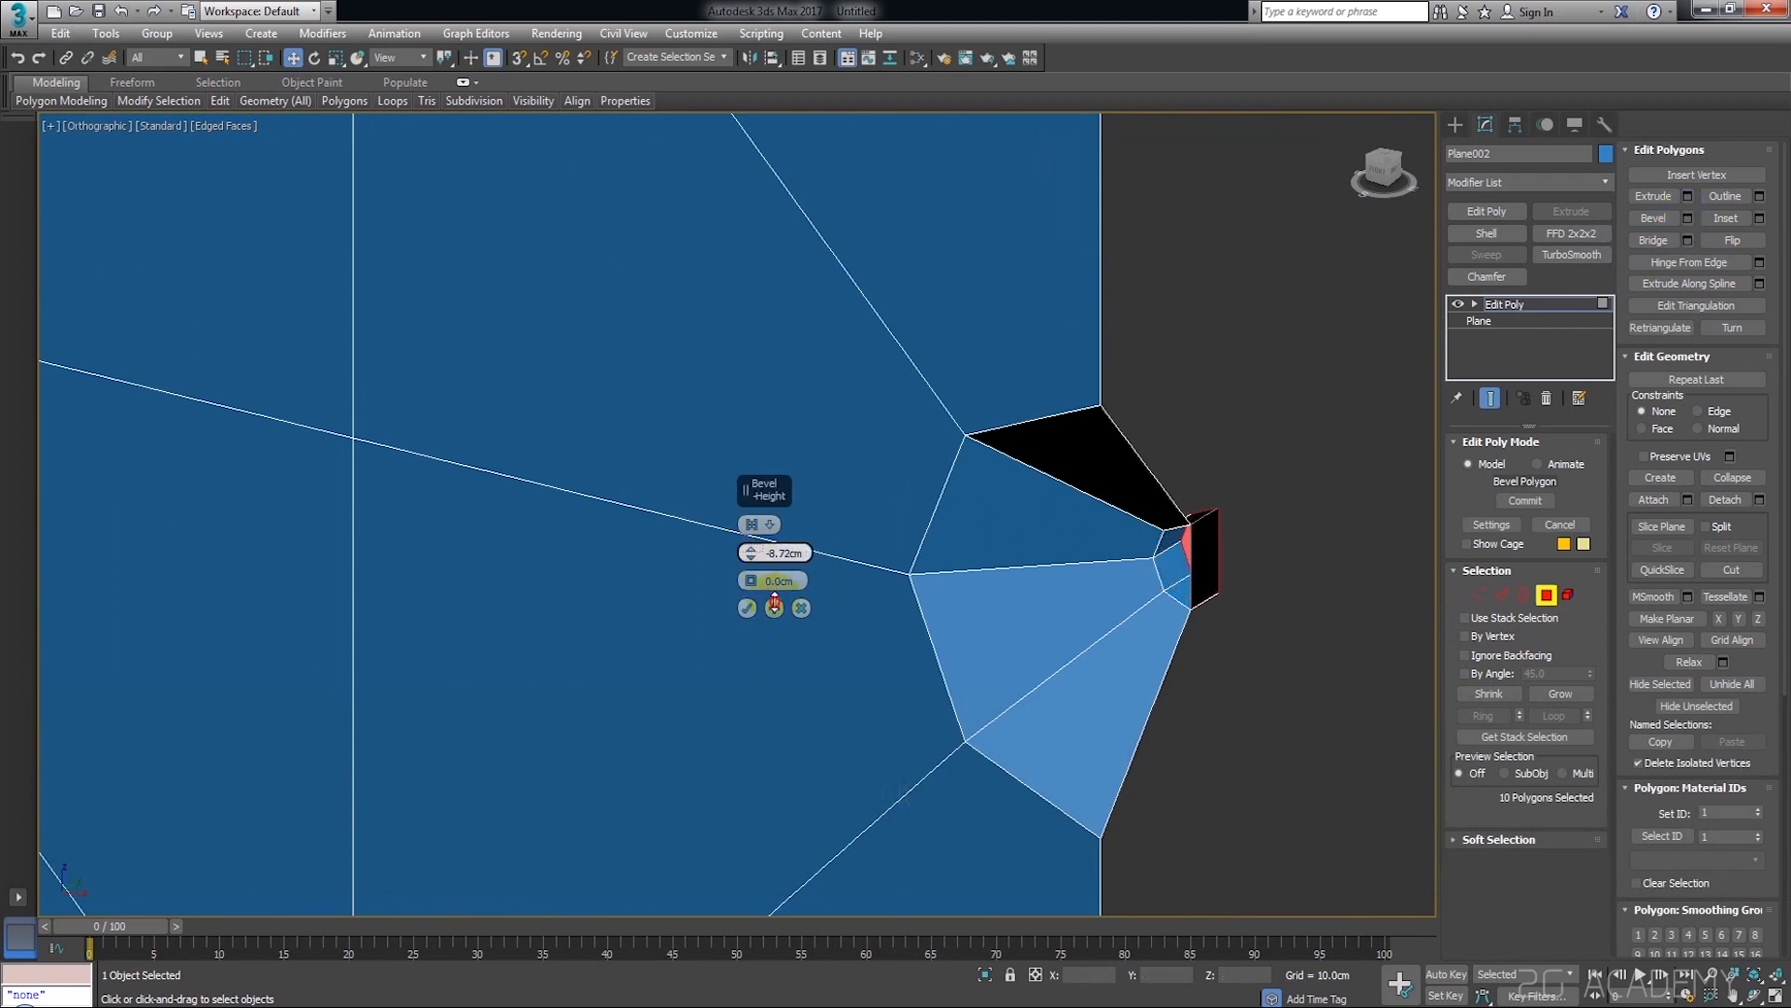
scroll(1013, 587, down, 5)
alt+middle_drag(1016, 568, 1087, 558)
scroll(1027, 625, up, 3)
scroll(1118, 580, up, 1)
scroll(895, 570, up, 3)
middle_drag(892, 553, 787, 694)
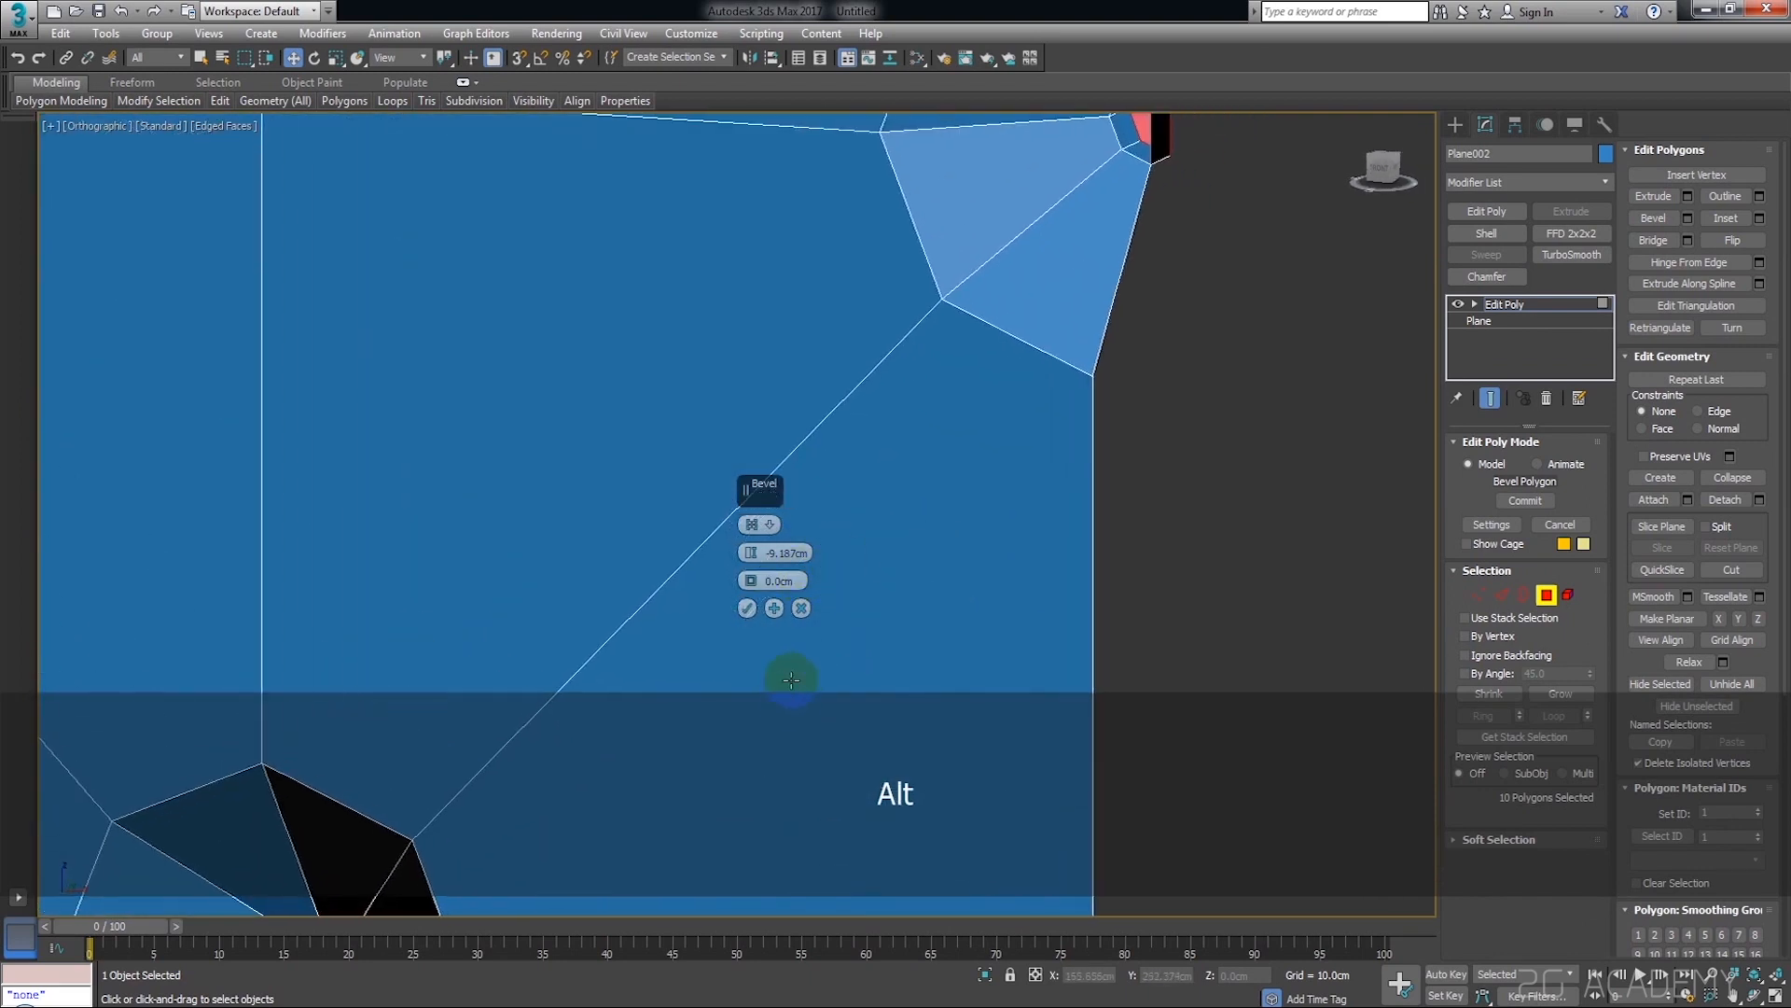
scroll(790, 681, down, 3)
drag(754, 581, 754, 584)
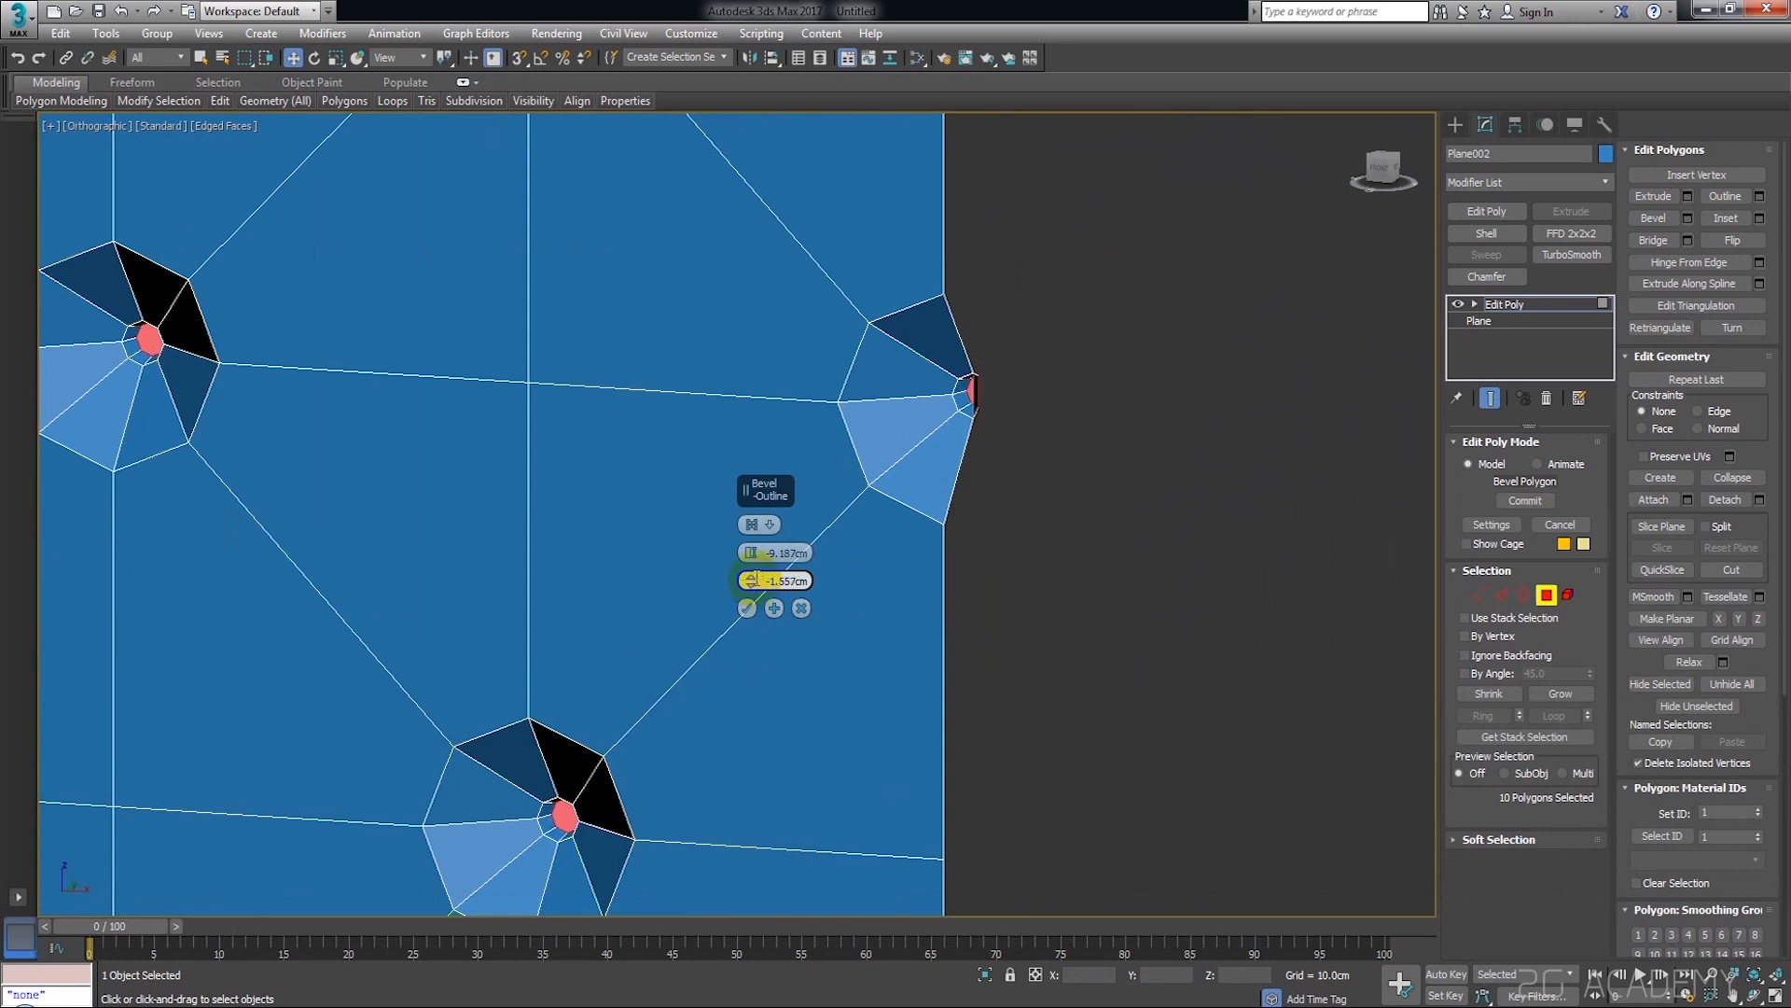
scroll(976, 512, down, 3)
alt+middle_drag(975, 512, 978, 728)
middle_drag(978, 737, 1063, 381)
alt+middle_drag(979, 588, 1009, 625)
click(749, 608)
Delete the ten beveled polygons at the bottoms of the pits to leave open holes
middle_drag(1081, 538, 1053, 672)
click(1109, 603)
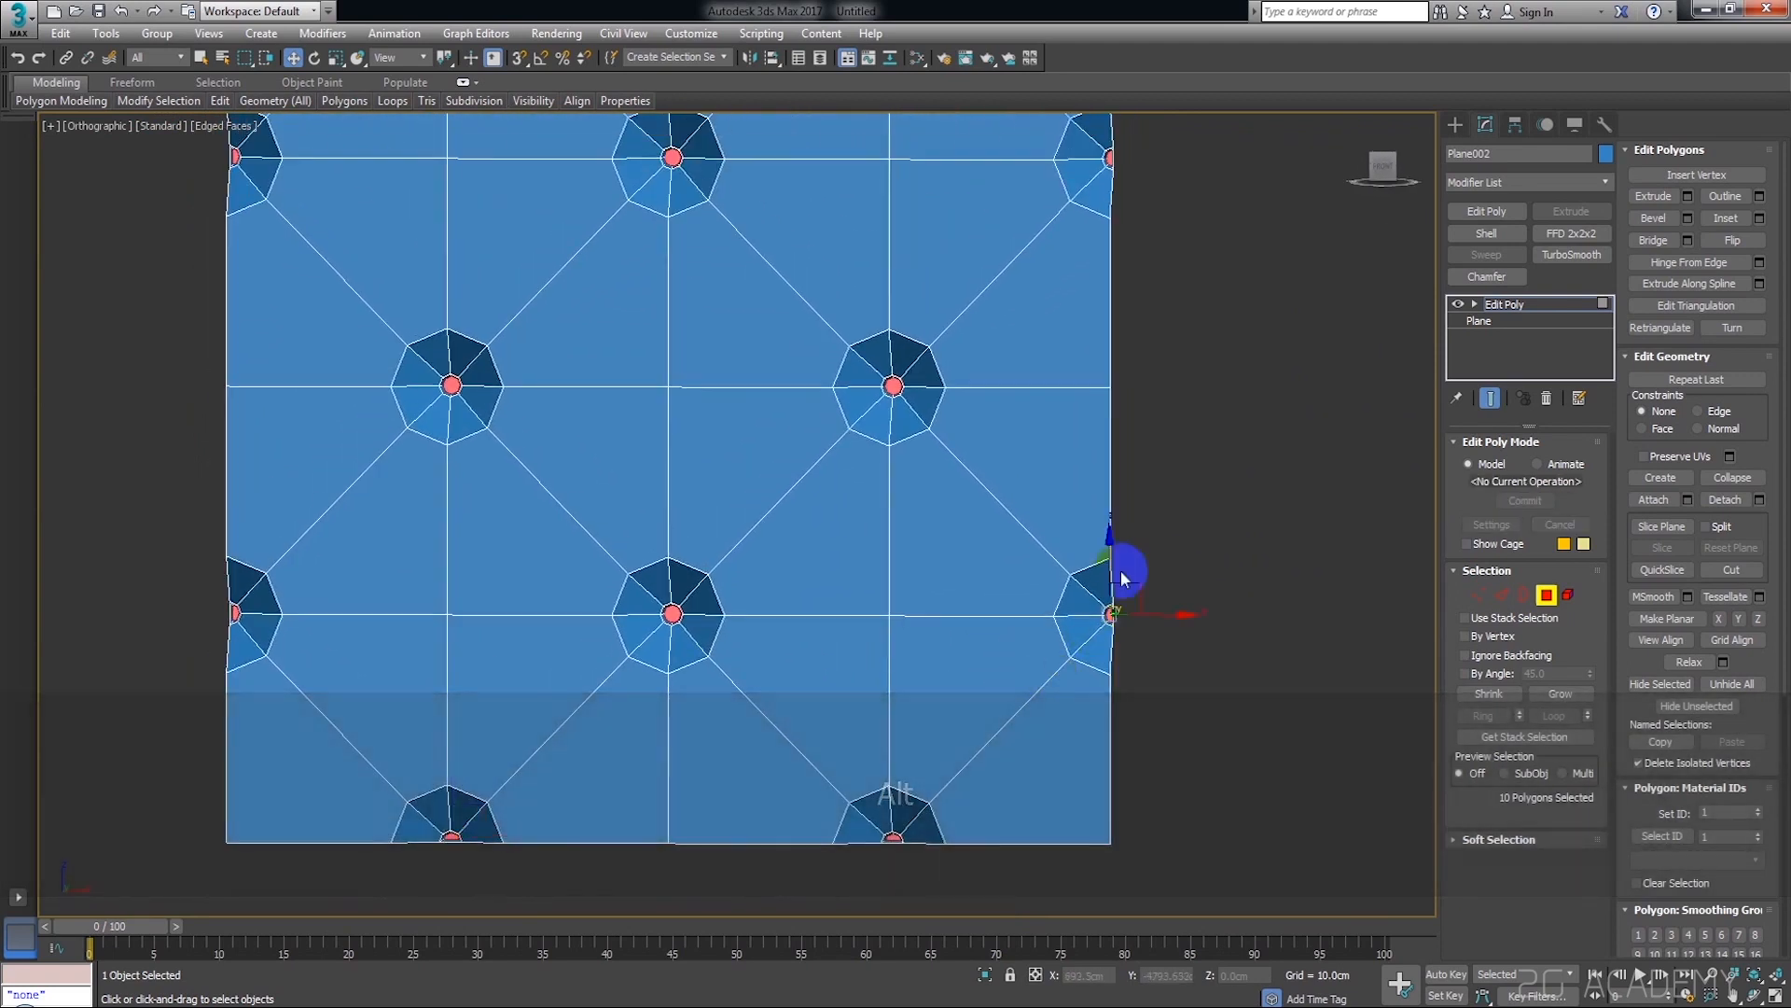
middle_drag(1093, 526, 1128, 712)
scroll(984, 544, up, 3)
middle_drag(991, 546, 1087, 534)
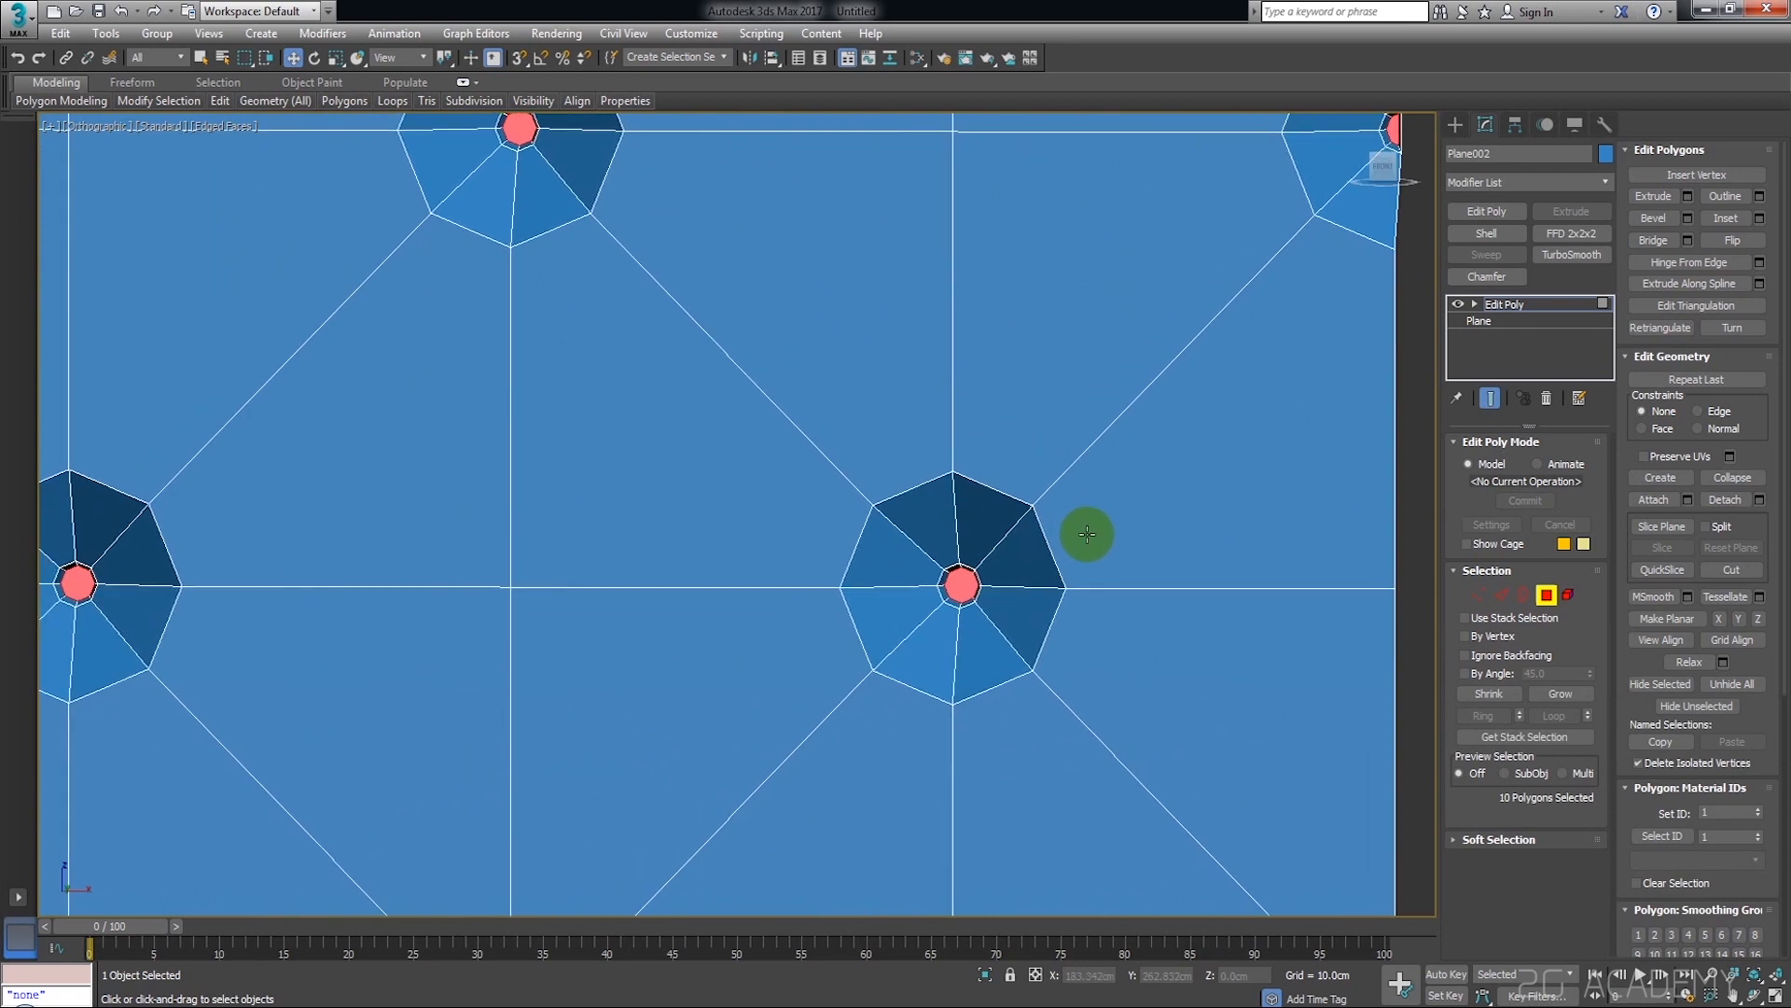
key(Delete)
Select and delete the leftover bevel wall polygons closing the half pits along the plane's side and bottom edges
scroll(1099, 552, down, 6)
click(1109, 613)
scroll(1110, 612, up, 3)
alt+middle_drag(1110, 613, 1157, 594)
click(1161, 584)
scroll(1144, 582, up, 5)
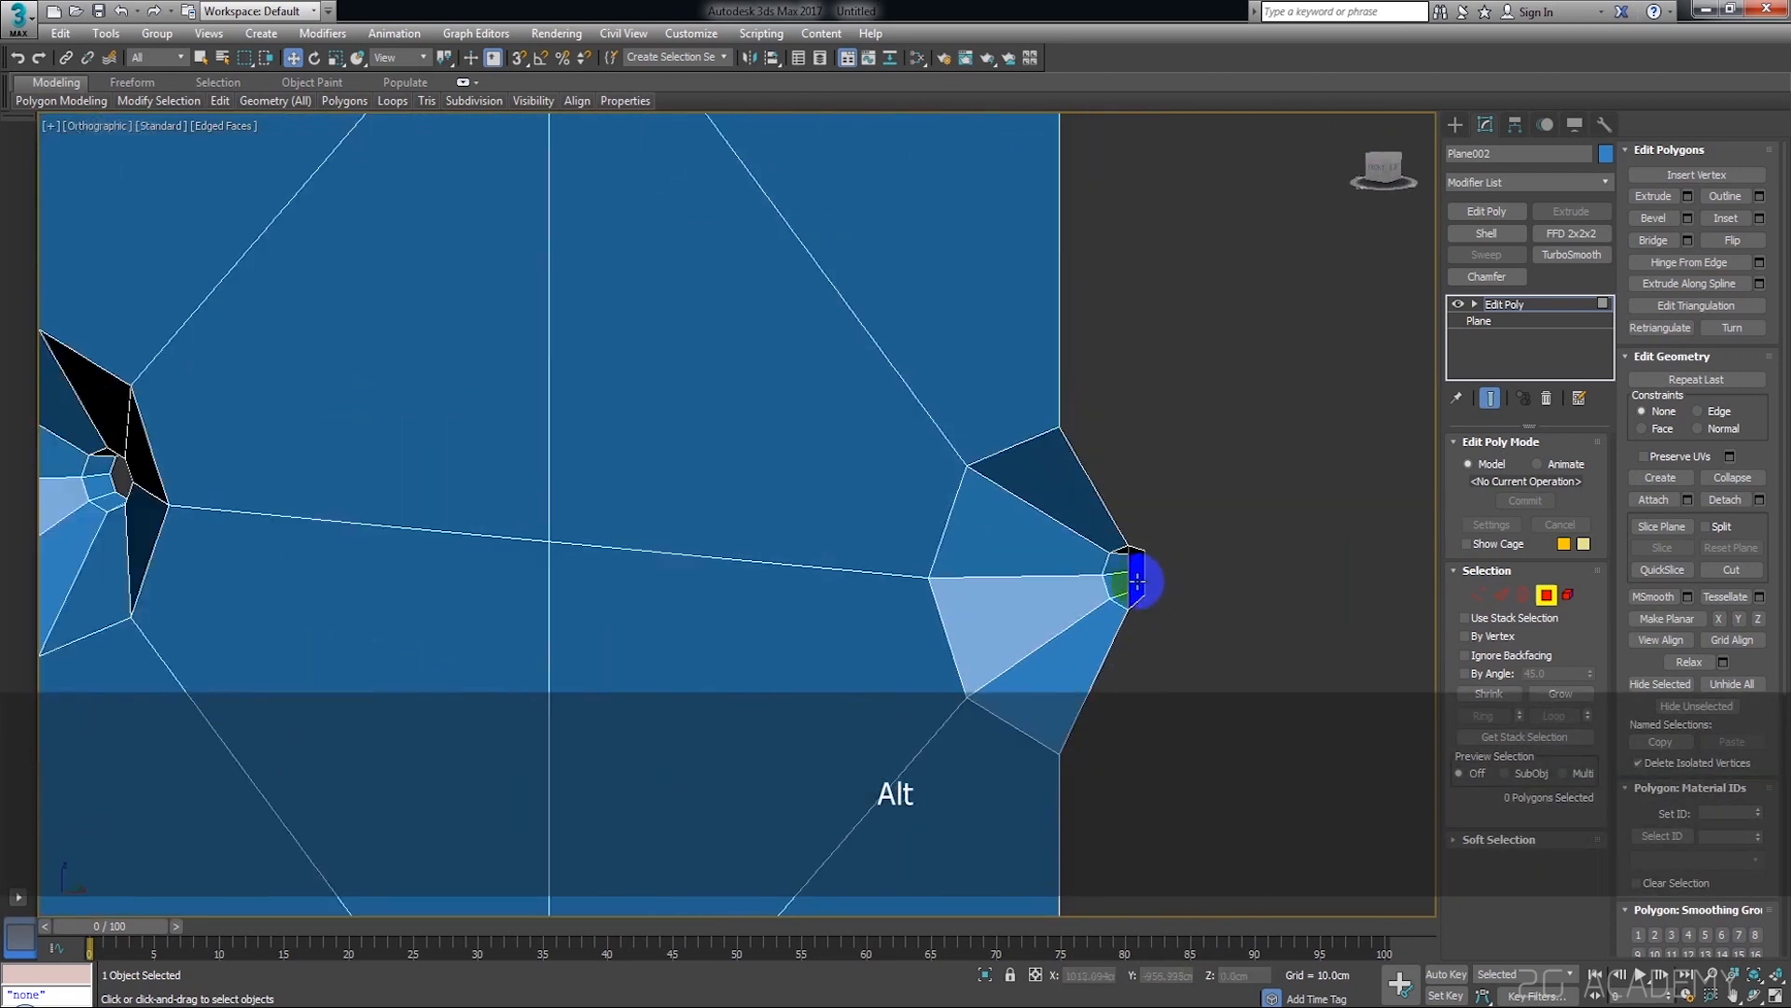
click(1143, 582)
scroll(1151, 488, down, 5)
scroll(1152, 279, up, 1)
middle_drag(1151, 280, 1179, 759)
scroll(1153, 374, up, 4)
ctrl+click(1090, 534)
scroll(1104, 559, down, 7)
alt+middle_drag(1105, 612, 1069, 664)
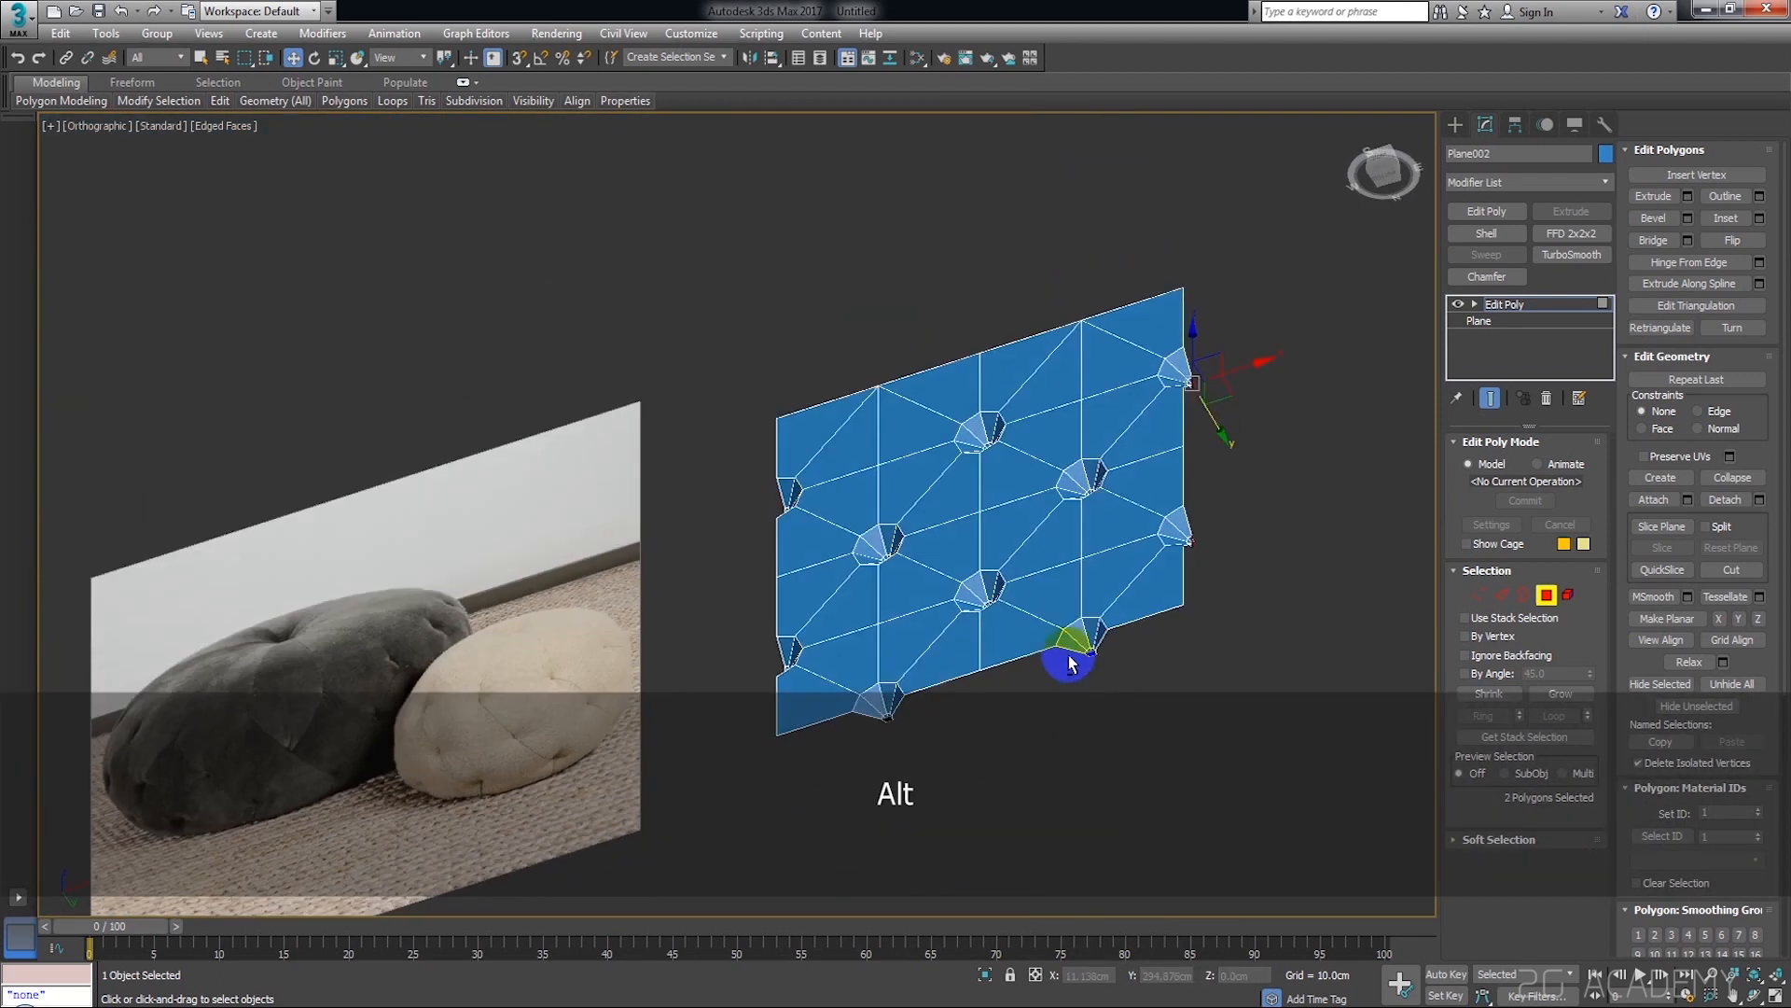
scroll(1069, 664, up, 5)
ctrl+click(1151, 640)
scroll(760, 680, down, 5)
scroll(838, 714, up, 5)
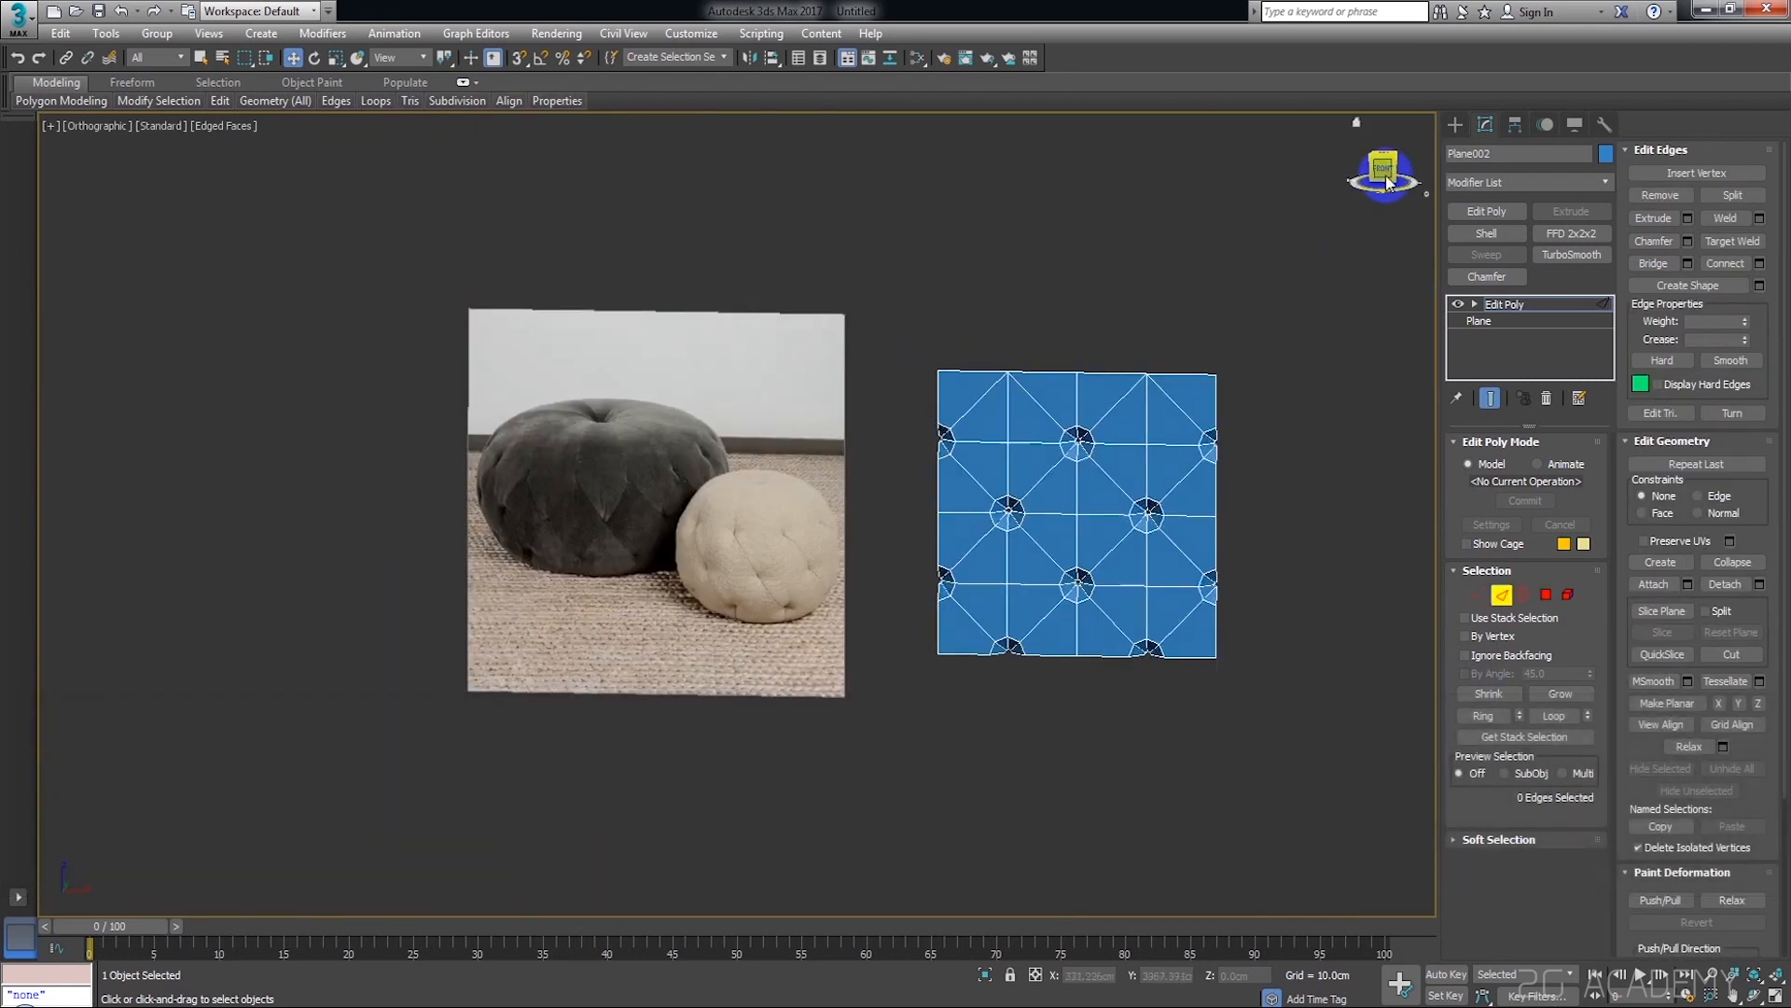
Select the diagonal edges of the diamonds between the pits, plus the vertical edge above the top middle pit
middle_drag(1207, 284, 1235, 226)
scroll(1079, 372, up, 4)
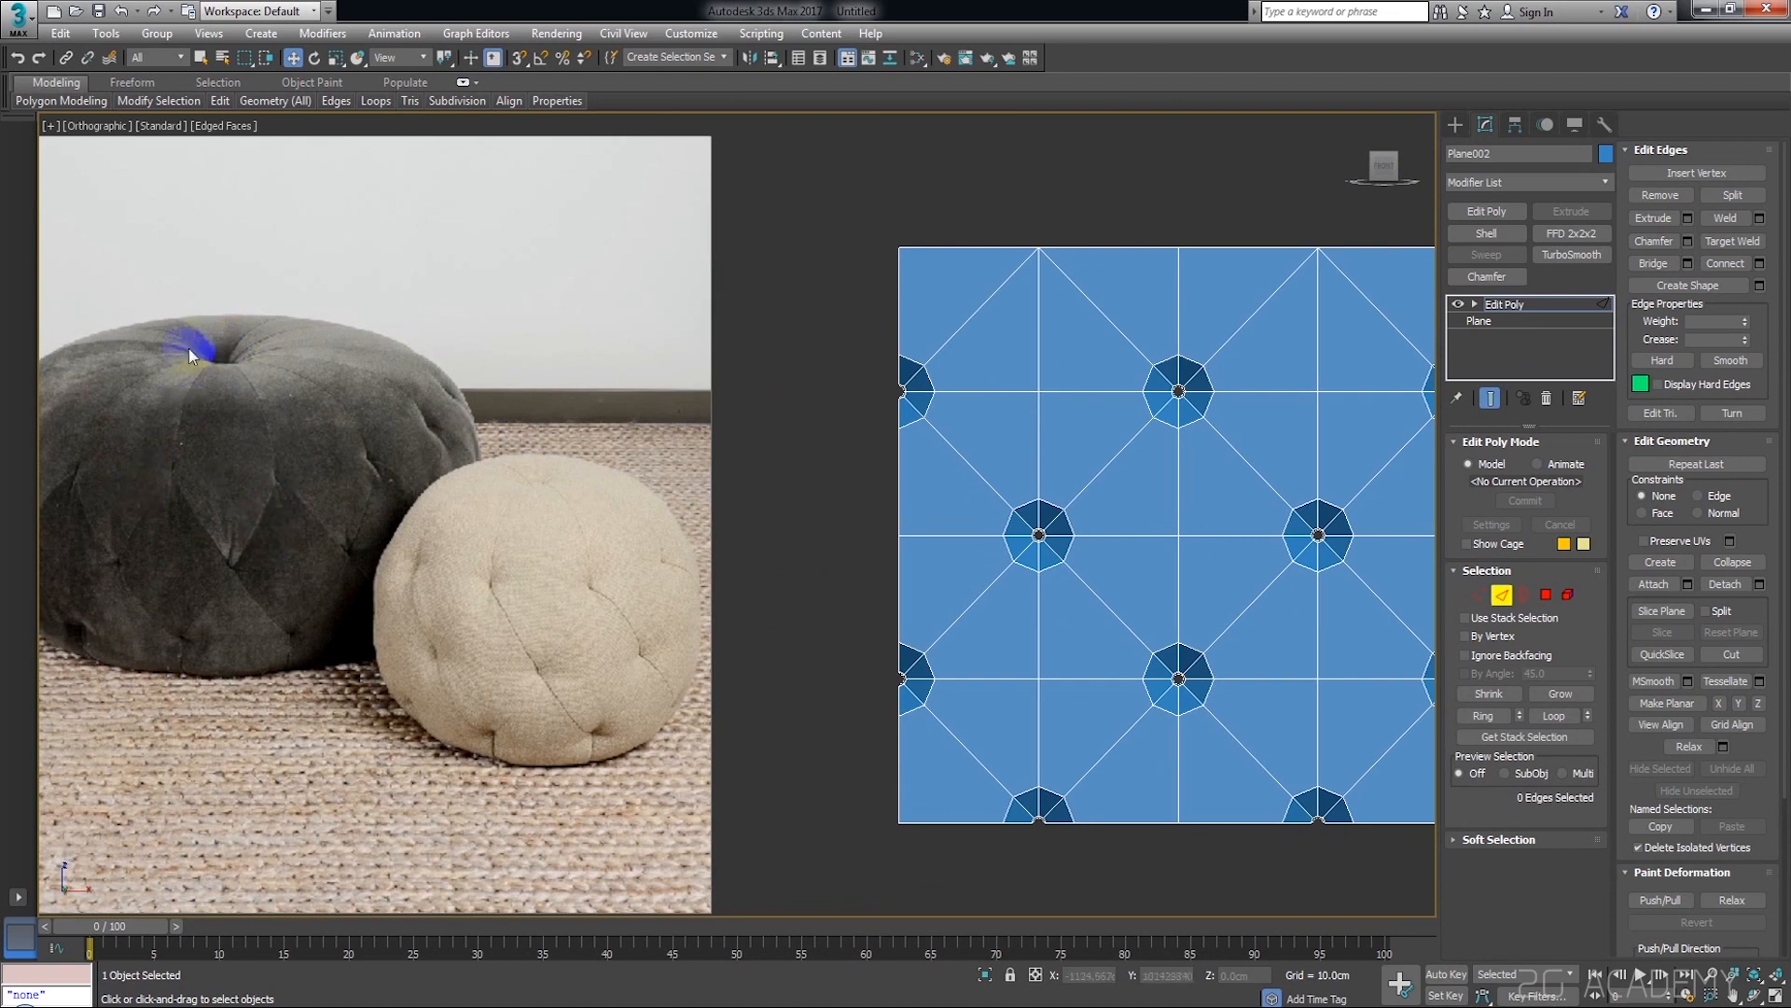
middle_drag(226, 509, 250, 485)
middle_drag(271, 388, 148, 403)
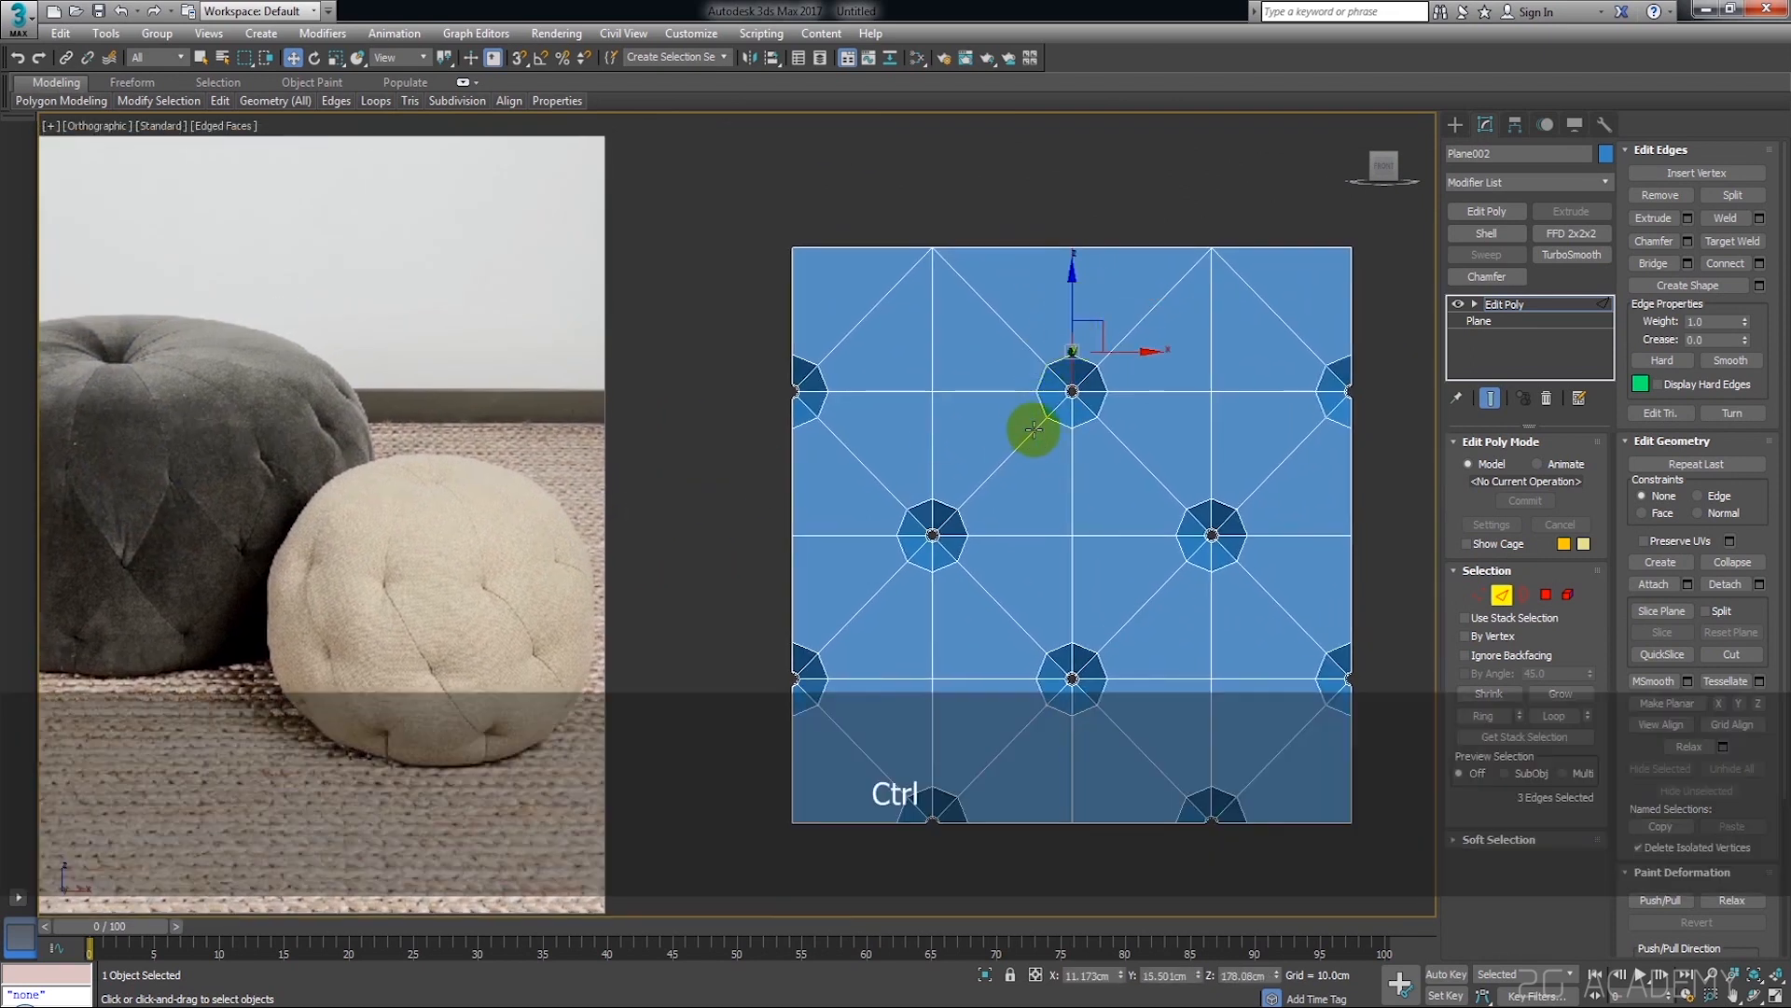
ctrl+click(1034, 429)
ctrl+click(1269, 538)
ctrl+click(1195, 561)
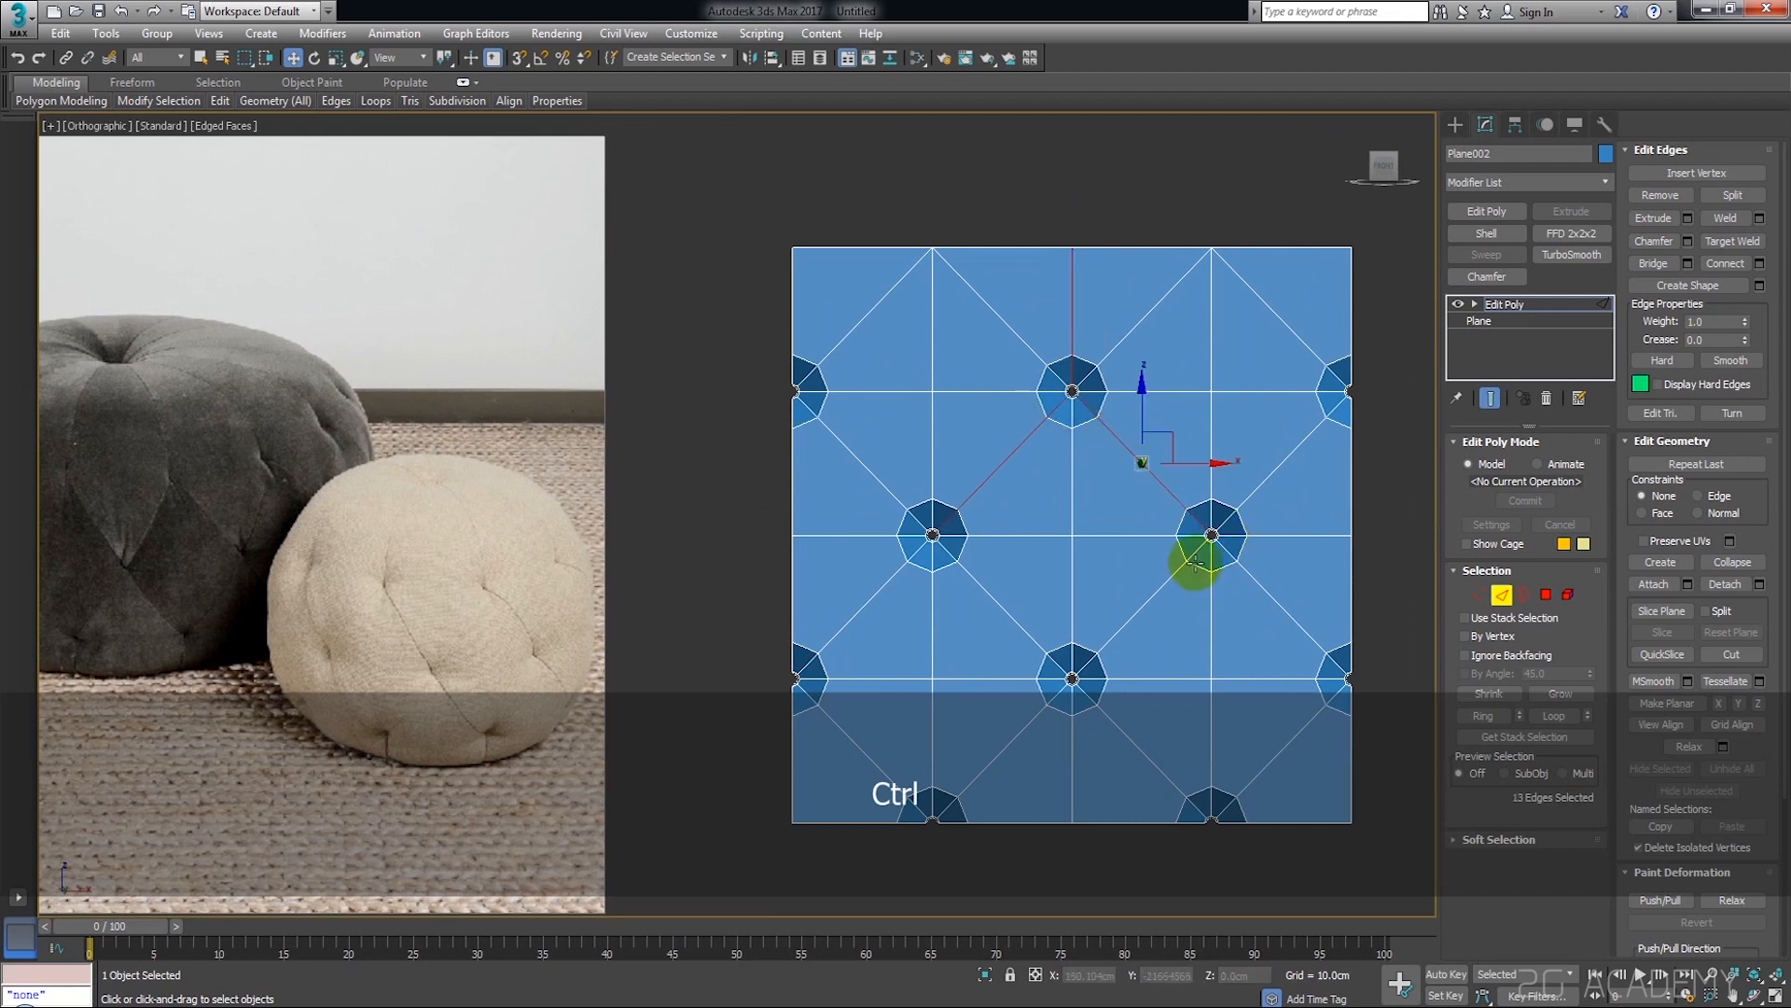
ctrl+click(1000, 607)
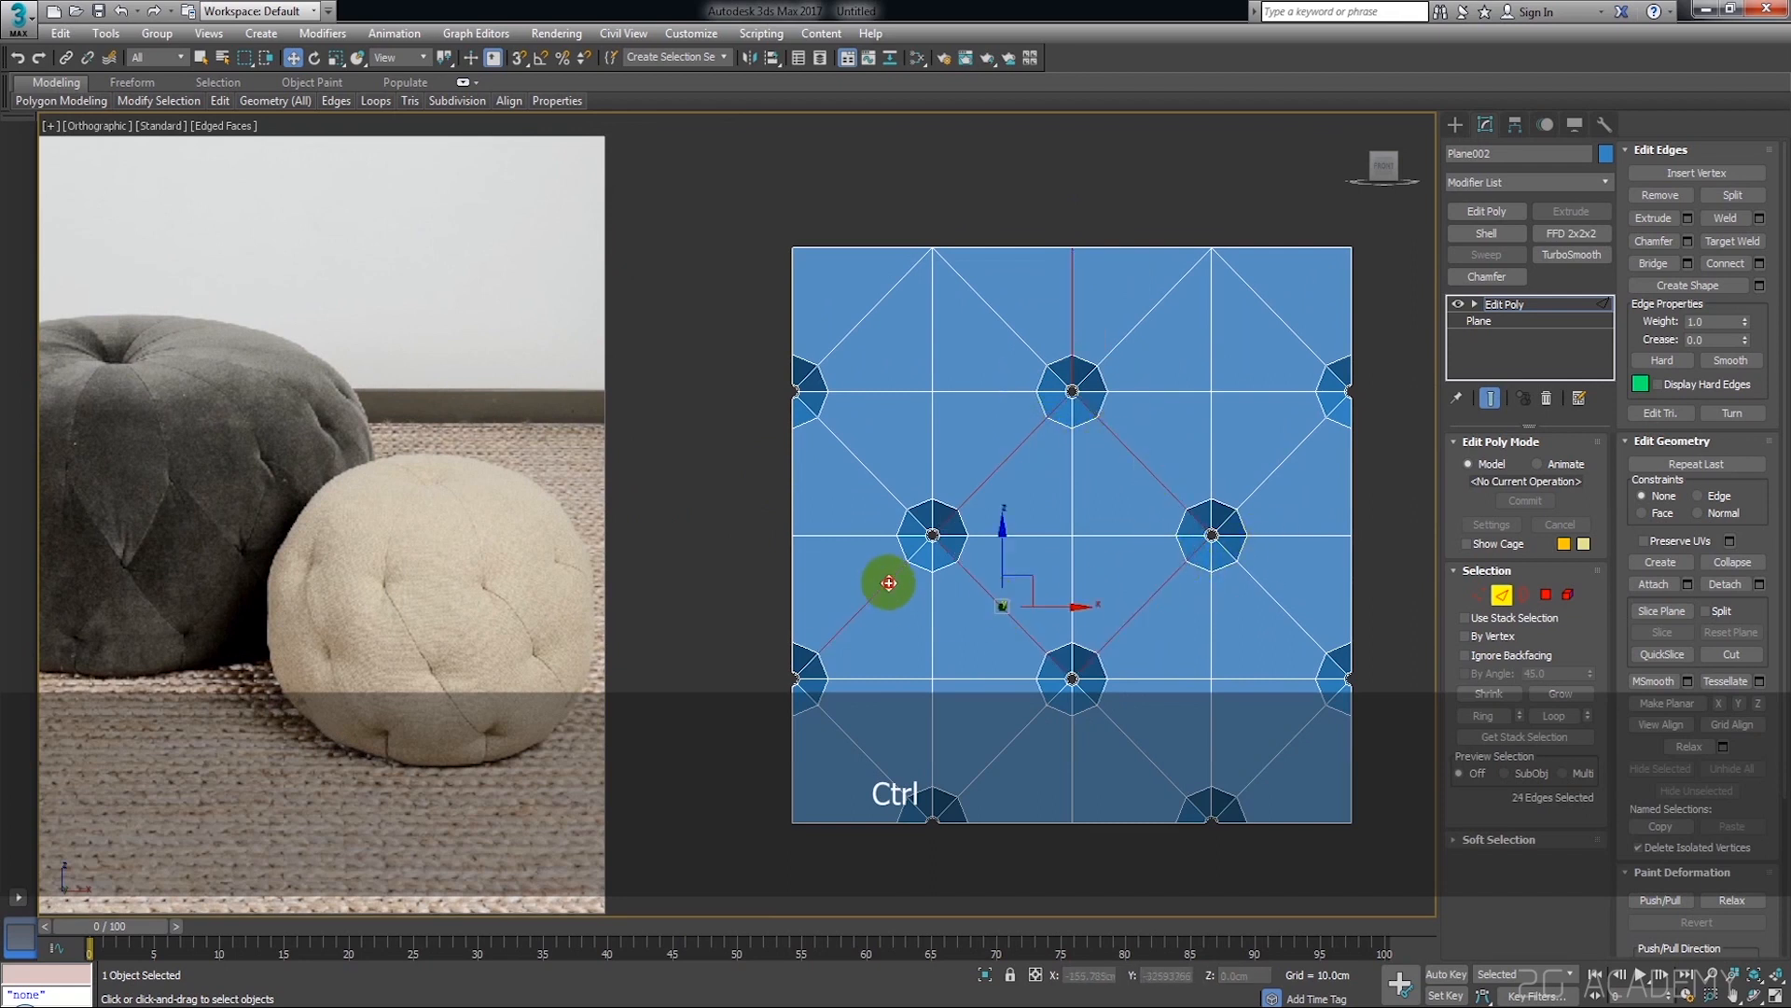
middle_drag(1106, 607, 1001, 565)
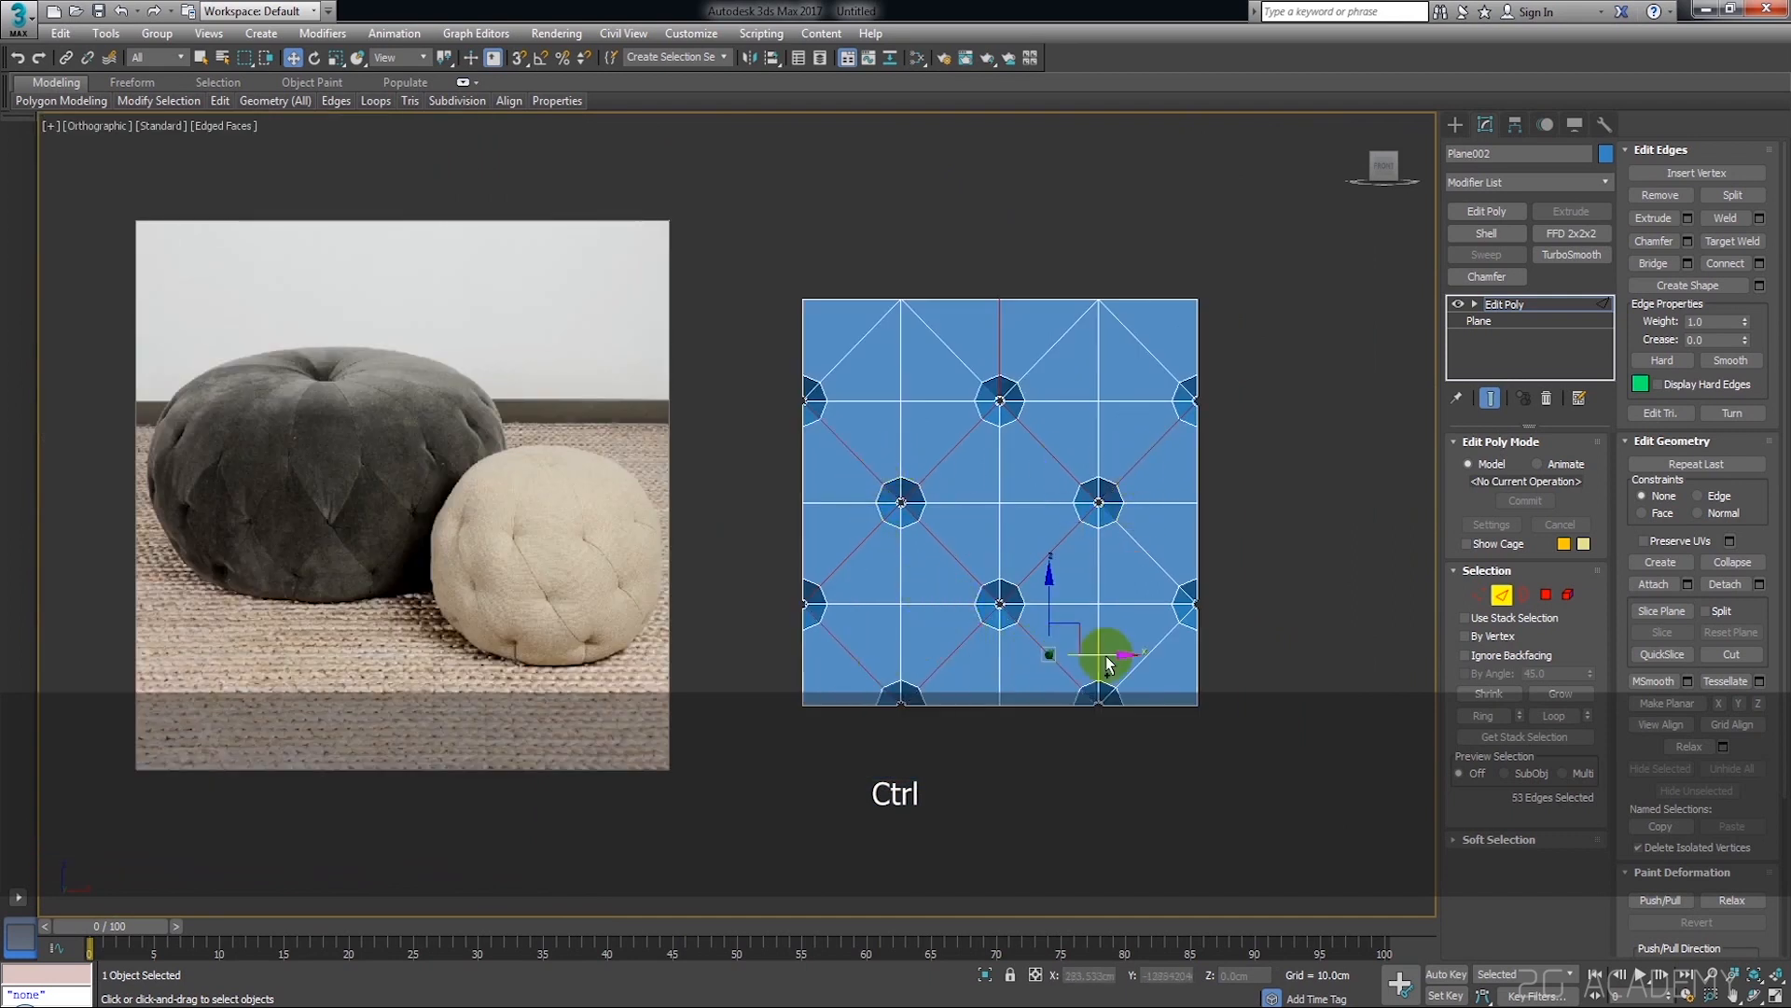
ctrl+double_click(1162, 566)
Examine the half pits on the plane's side edge and the selected diamond seam edges up close
middle_drag(1175, 540, 1179, 591)
scroll(1166, 519, up, 6)
scroll(1157, 499, down, 3)
alt+middle_drag(1140, 480, 1116, 497)
scroll(1177, 390, up, 4)
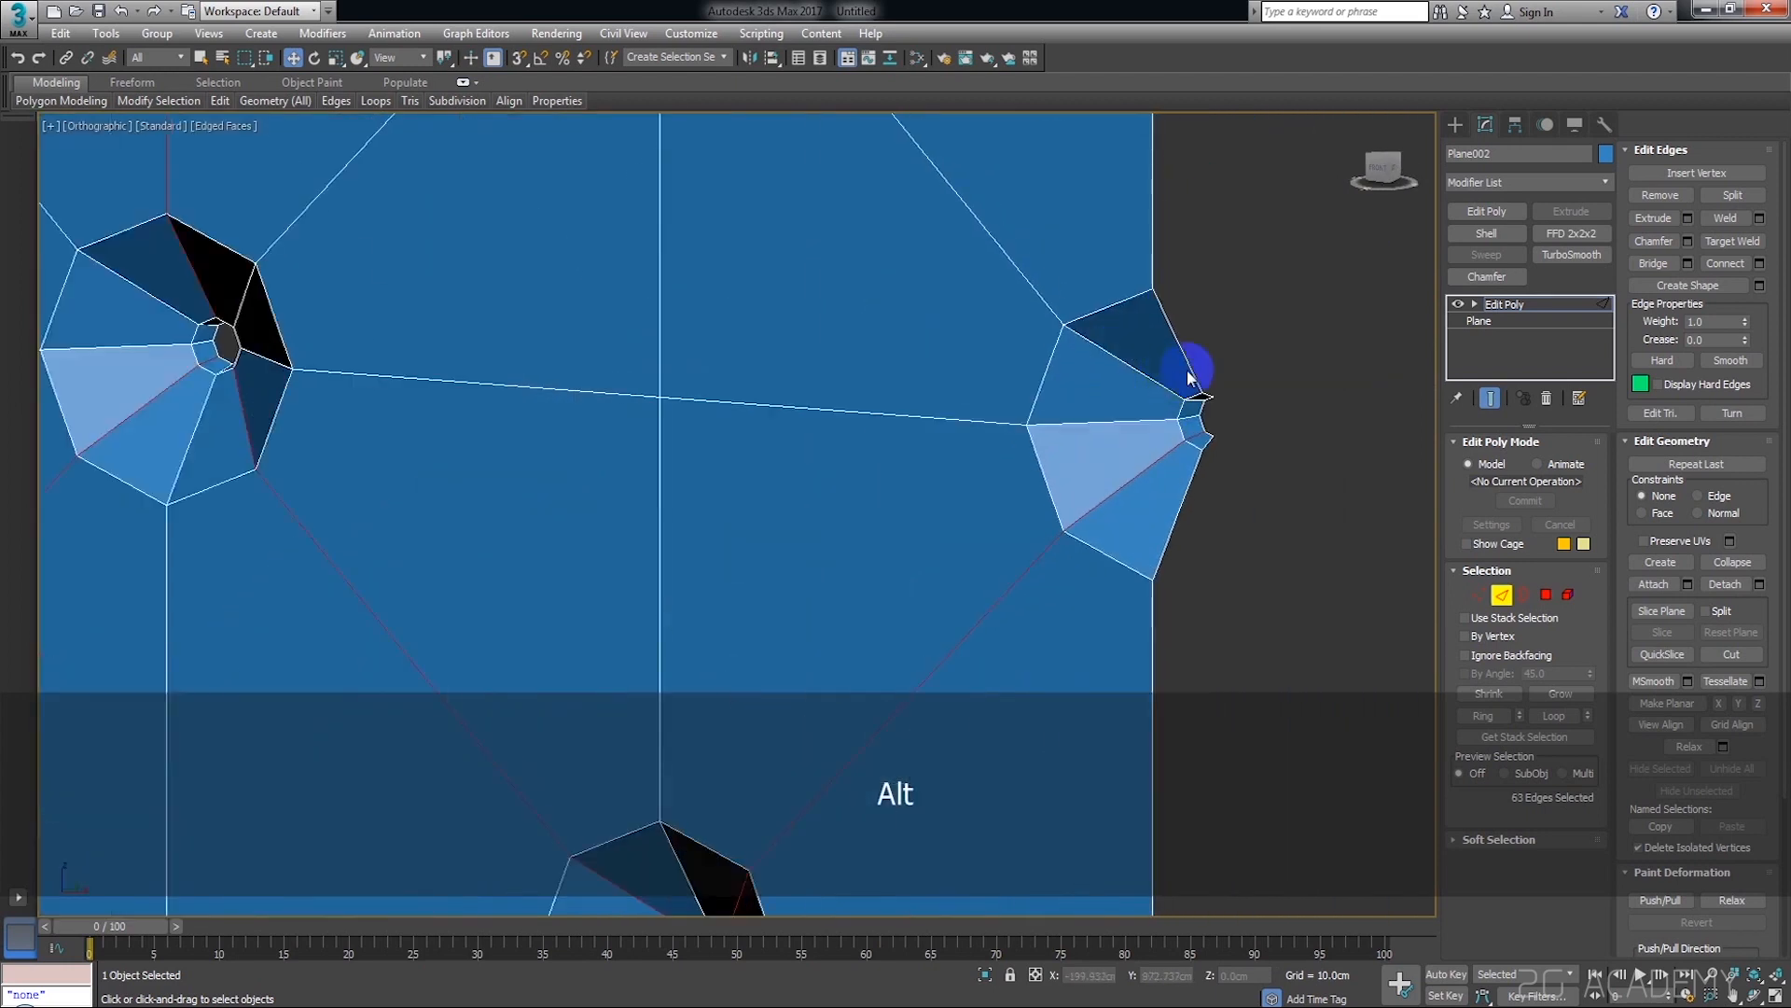
scroll(1213, 365, up, 2)
scroll(1147, 401, down, 6)
alt+middle_drag(1099, 426, 1124, 445)
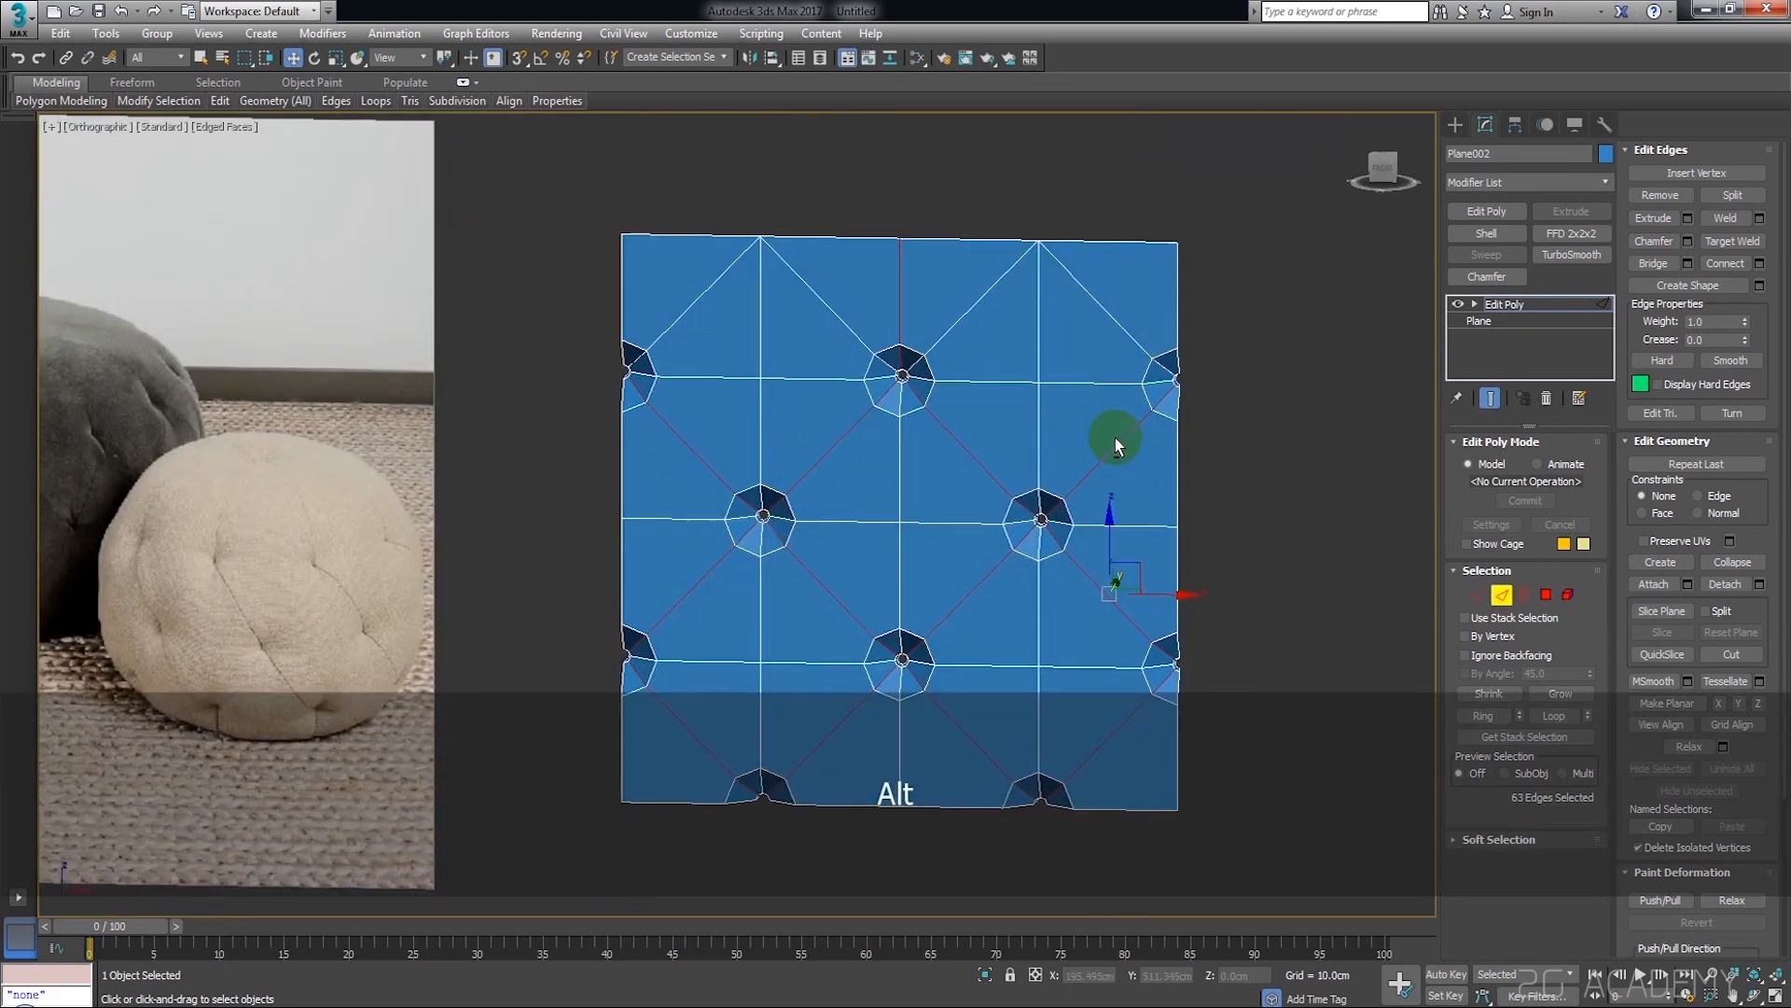
middle_drag(1080, 361, 1127, 324)
Extrude the selected seam edges with a height of -1.573 cm and a width of 3.146 cm, keeping the settings open for another pass
click(1688, 218)
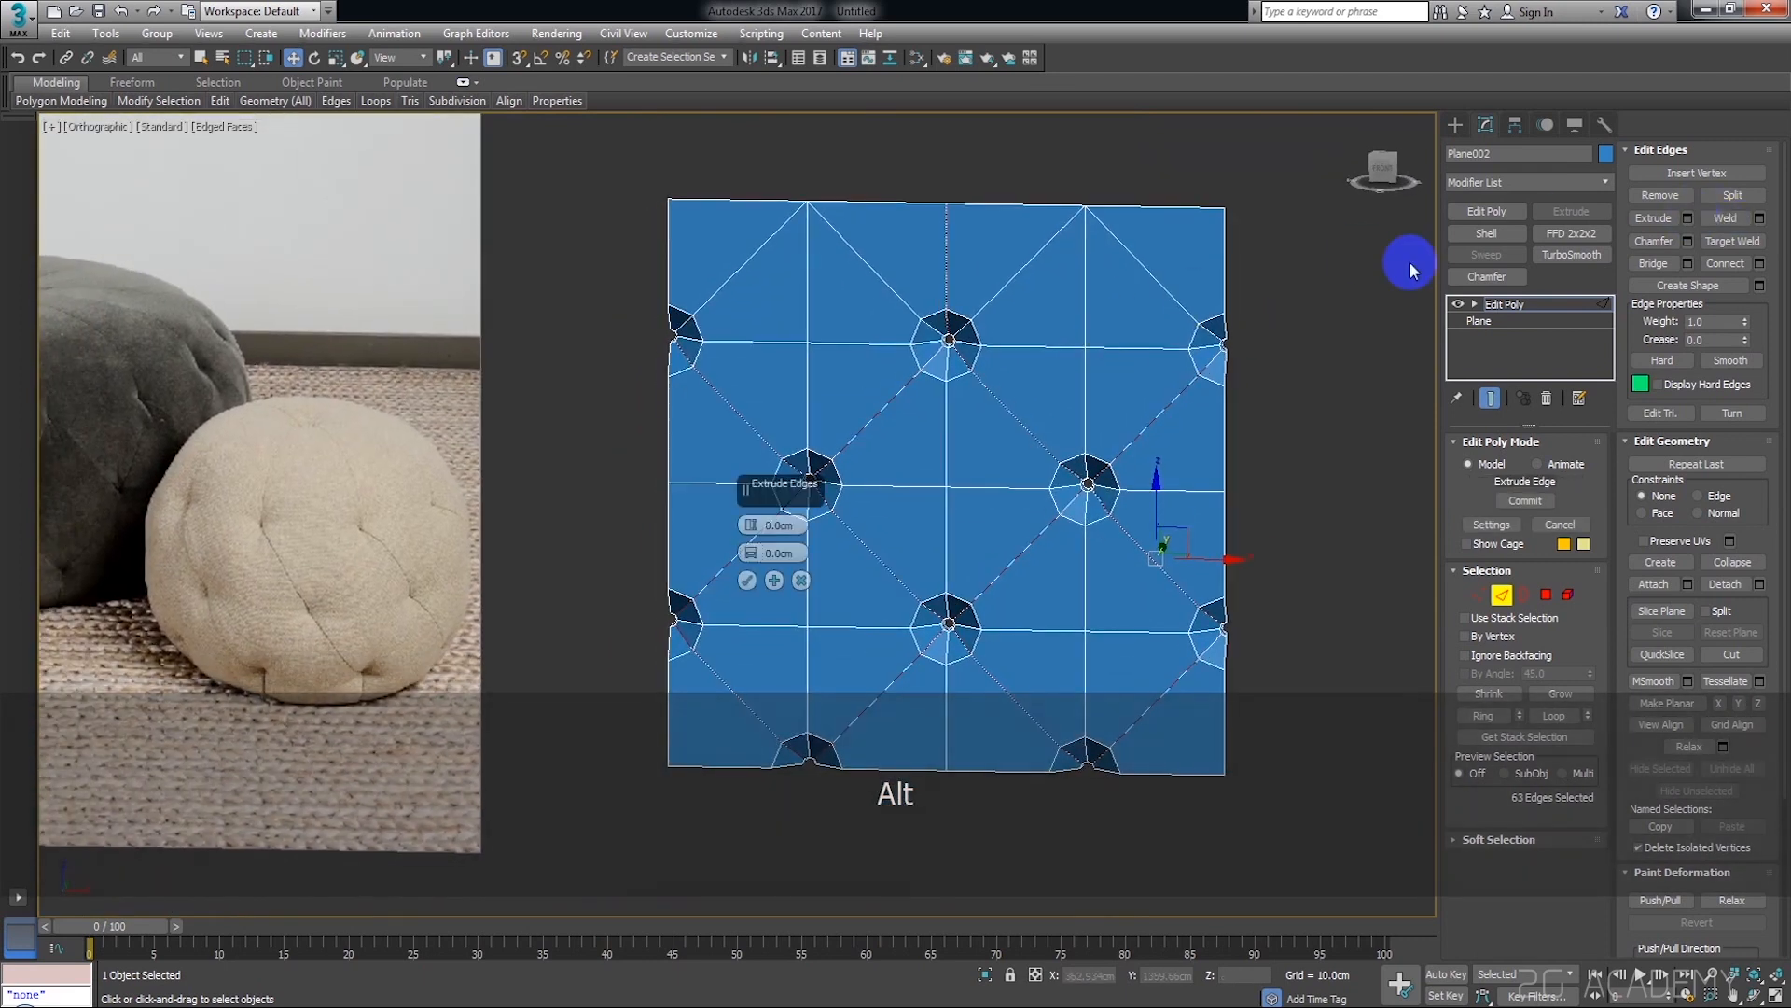
scroll(914, 477, up, 10)
drag(752, 523, 753, 543)
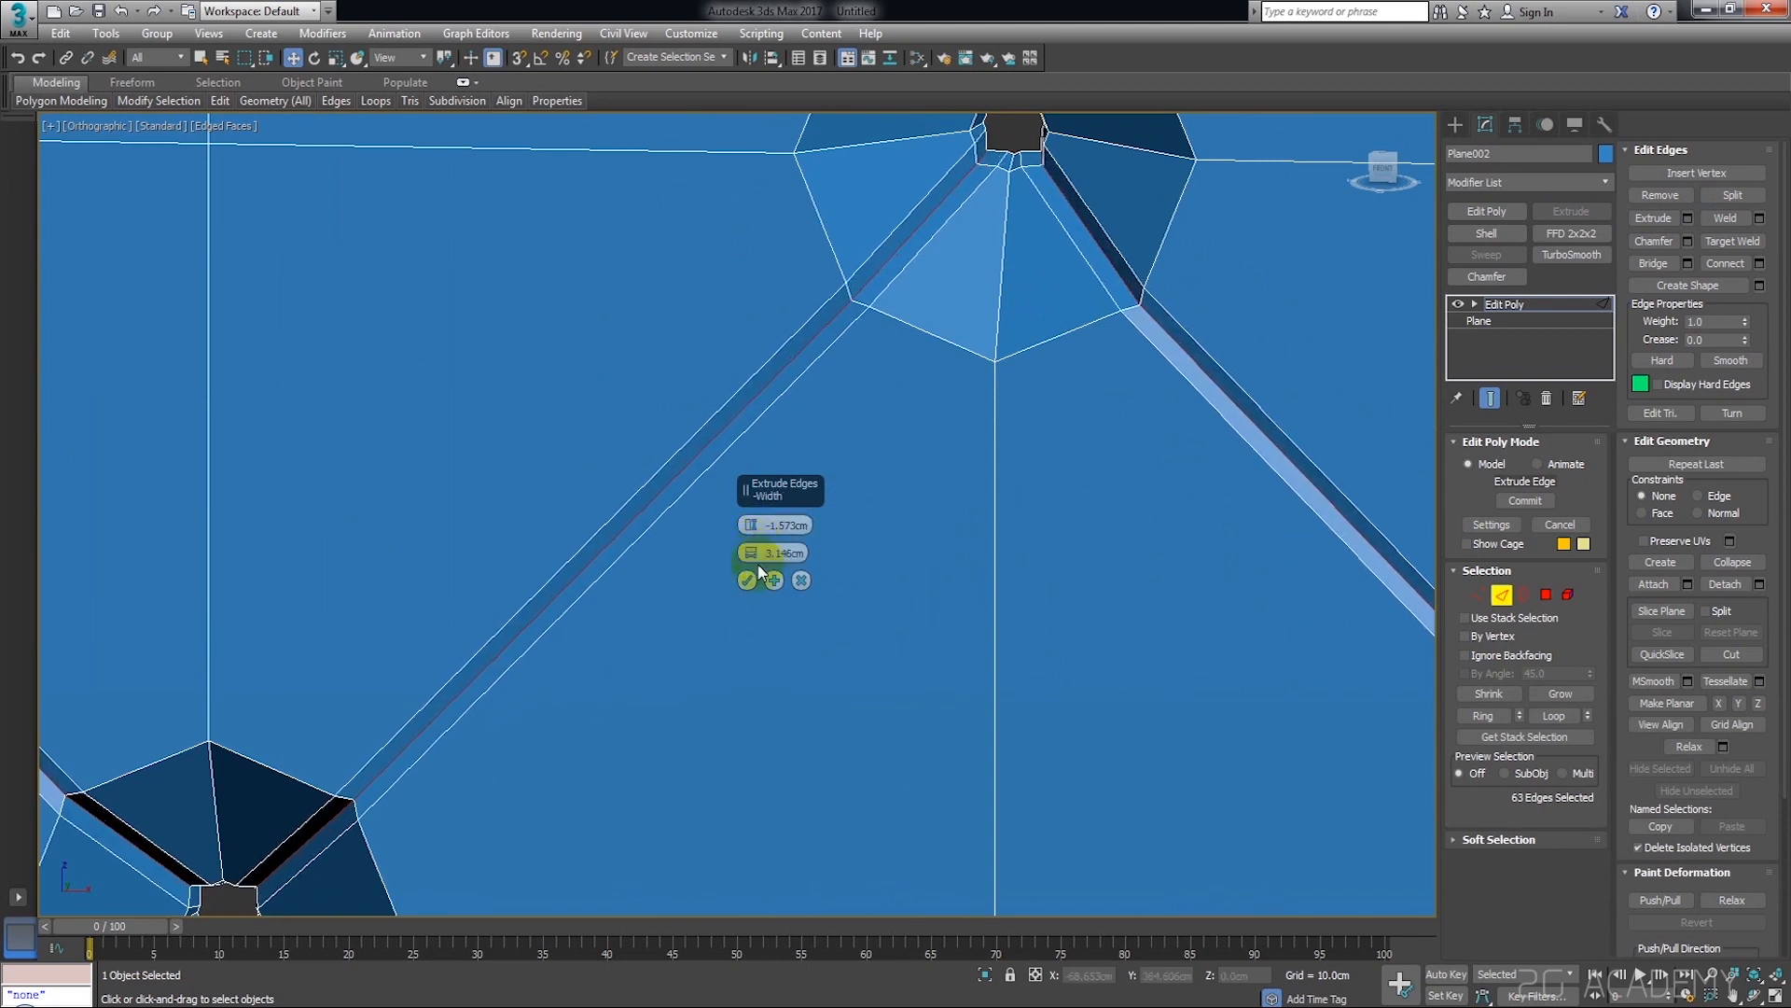
click(775, 580)
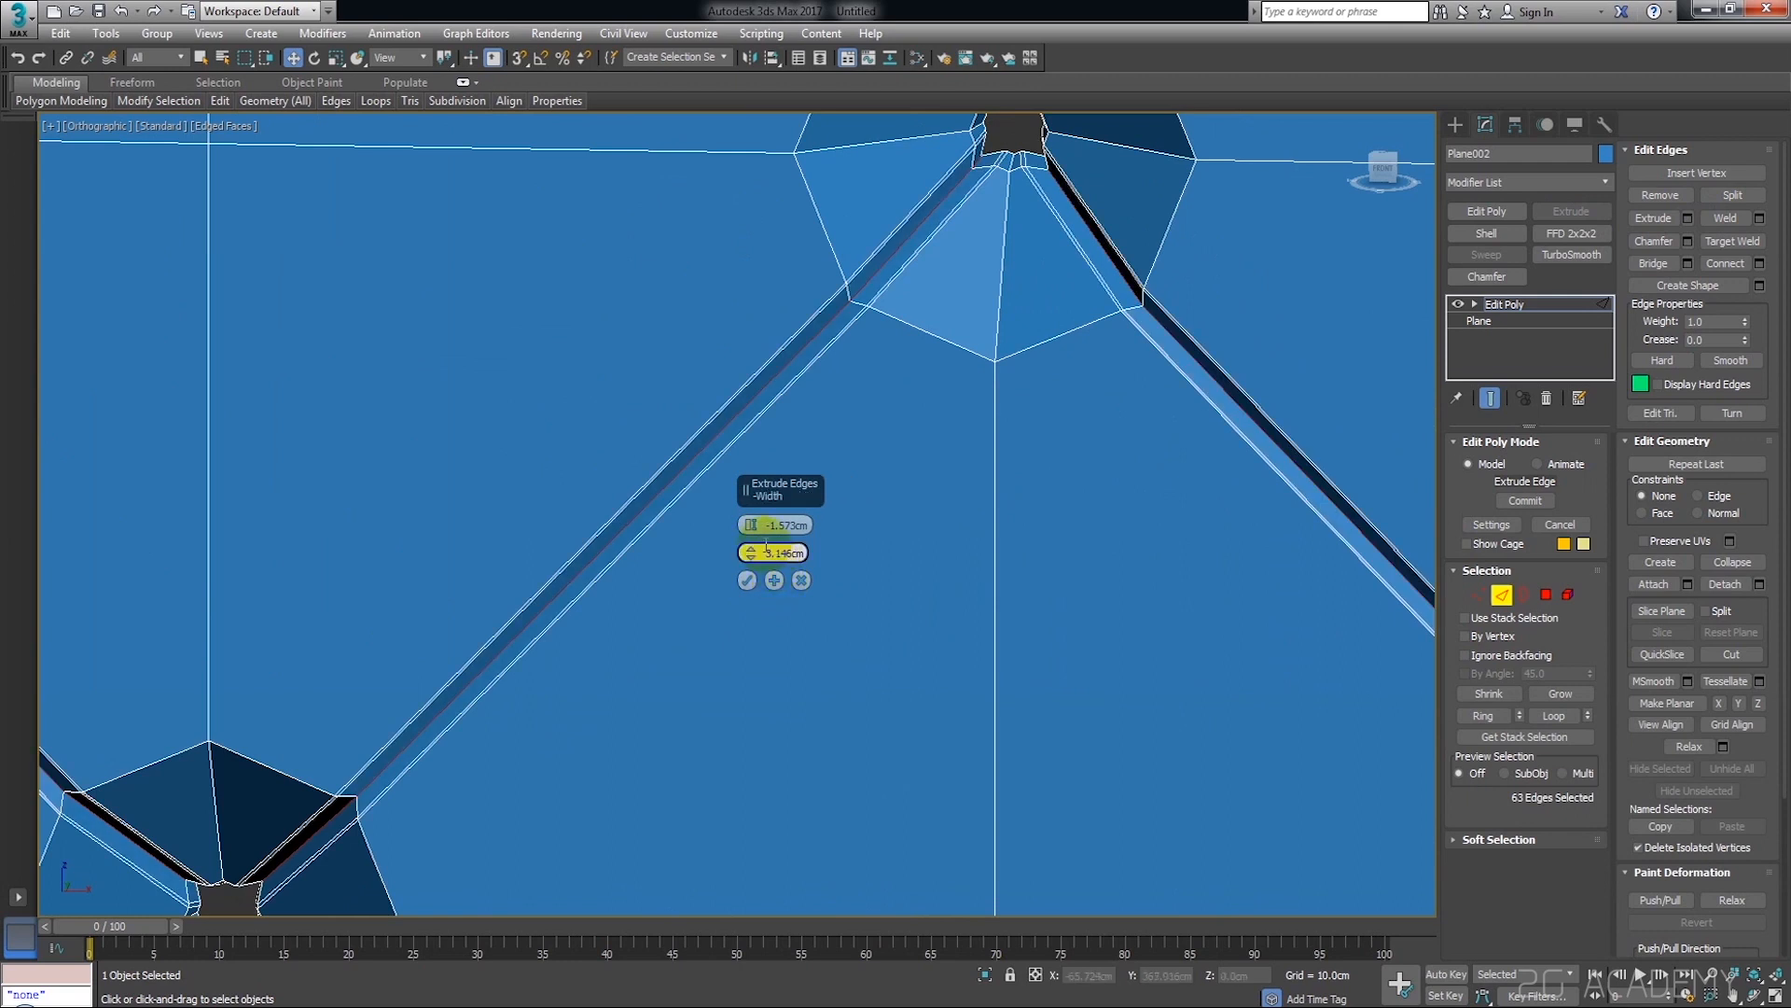
Extrude the seam edges a second time with a height of -1.049 cm and a width of 1.573 cm
drag(752, 530, 765, 555)
scroll(858, 538, down, 8)
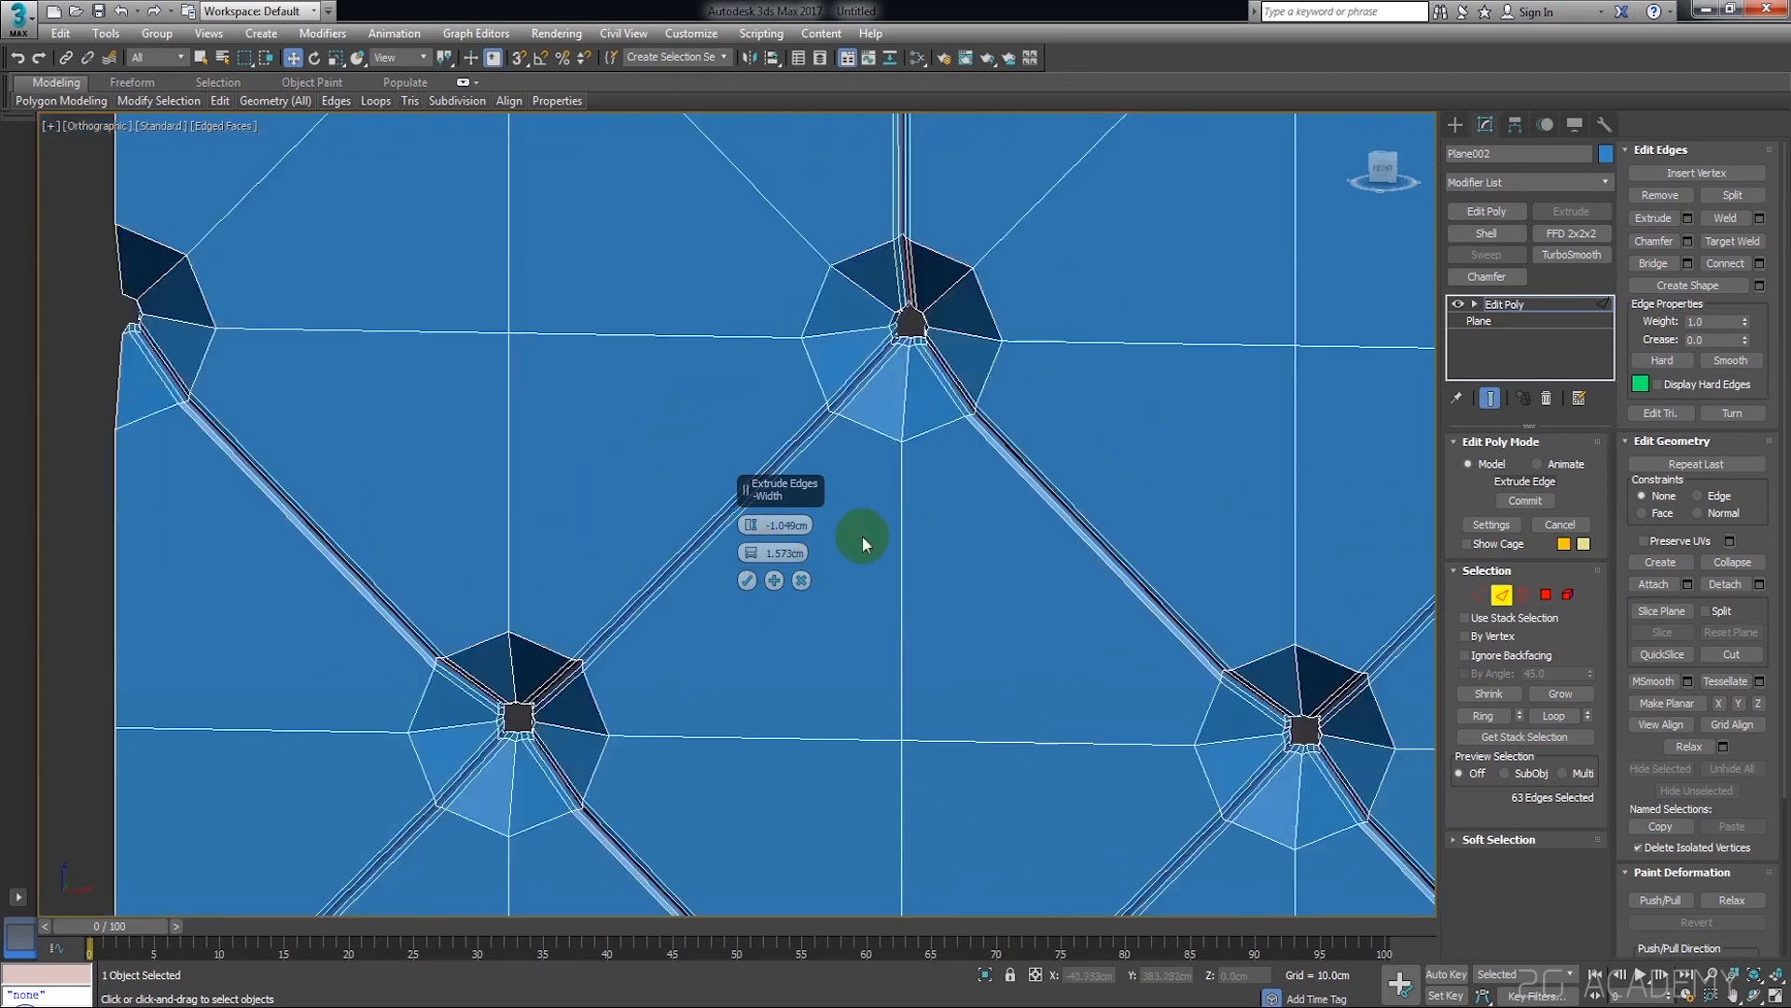
alt+middle_drag(905, 560, 927, 557)
scroll(805, 539, up, 5)
alt+middle_drag(804, 540, 821, 583)
click(747, 580)
scroll(772, 587, down, 5)
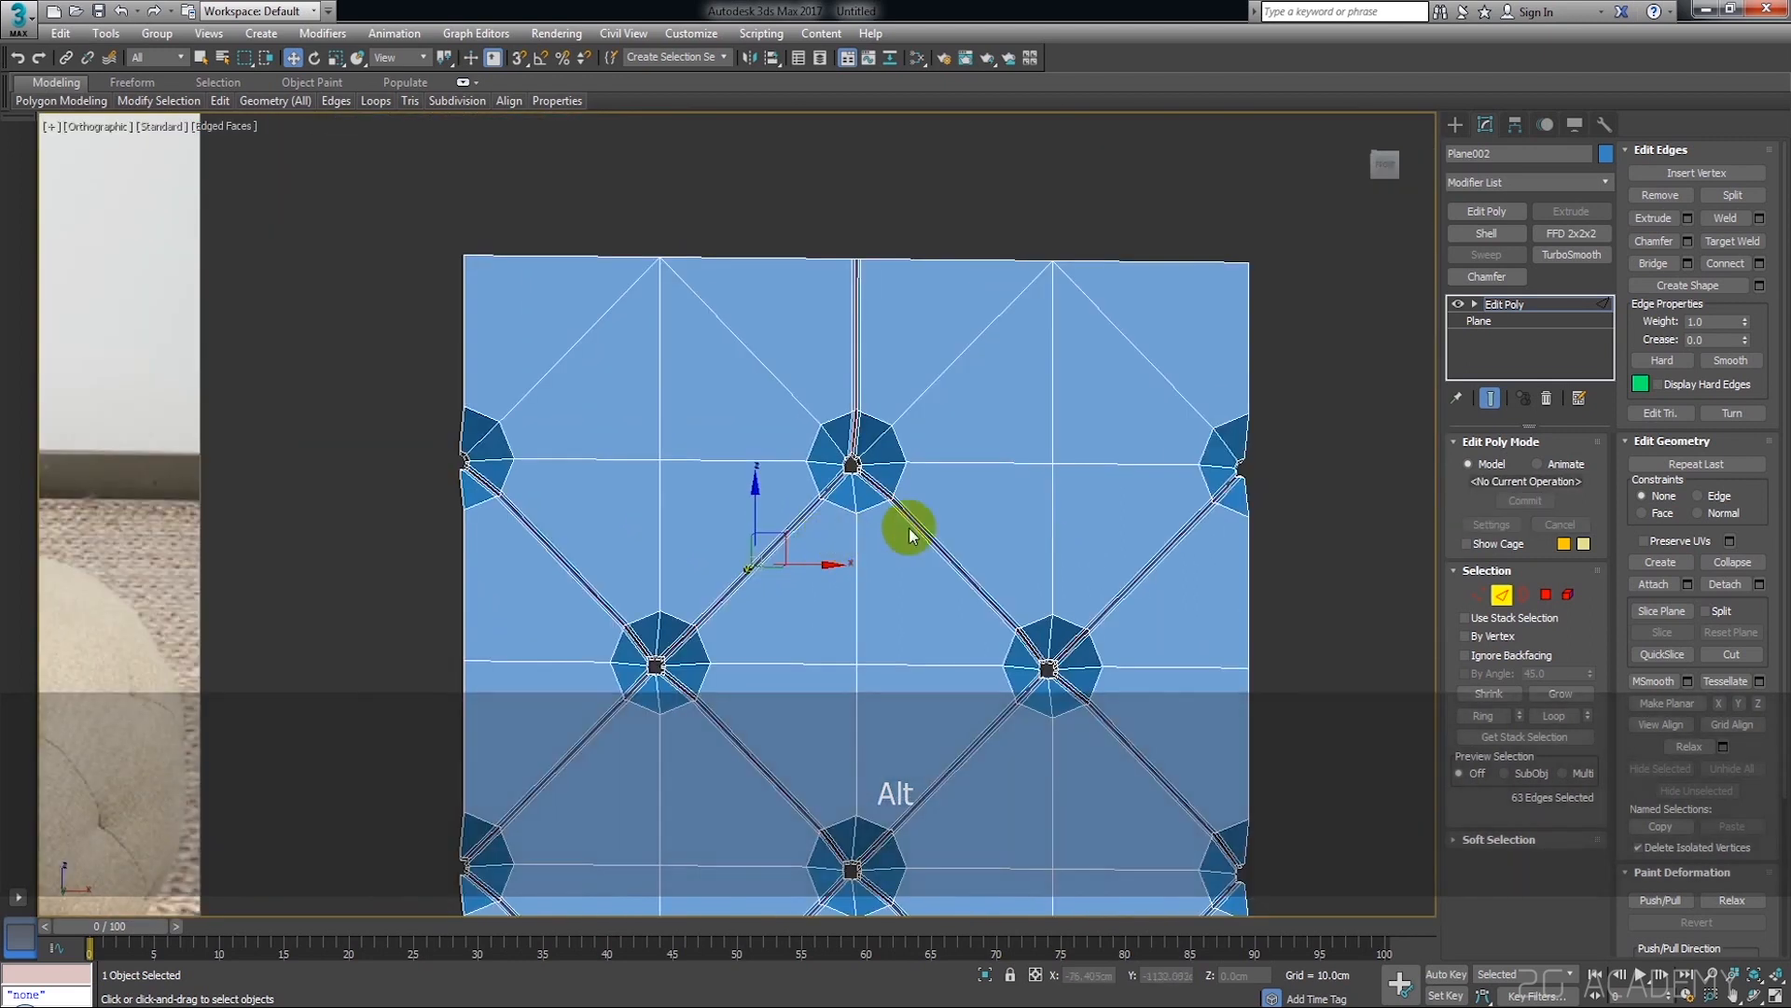
Clear the edge selection, preview the tufted plane with a TurboSmooth modifier, and delete that modifier
click(1268, 480)
click(1519, 308)
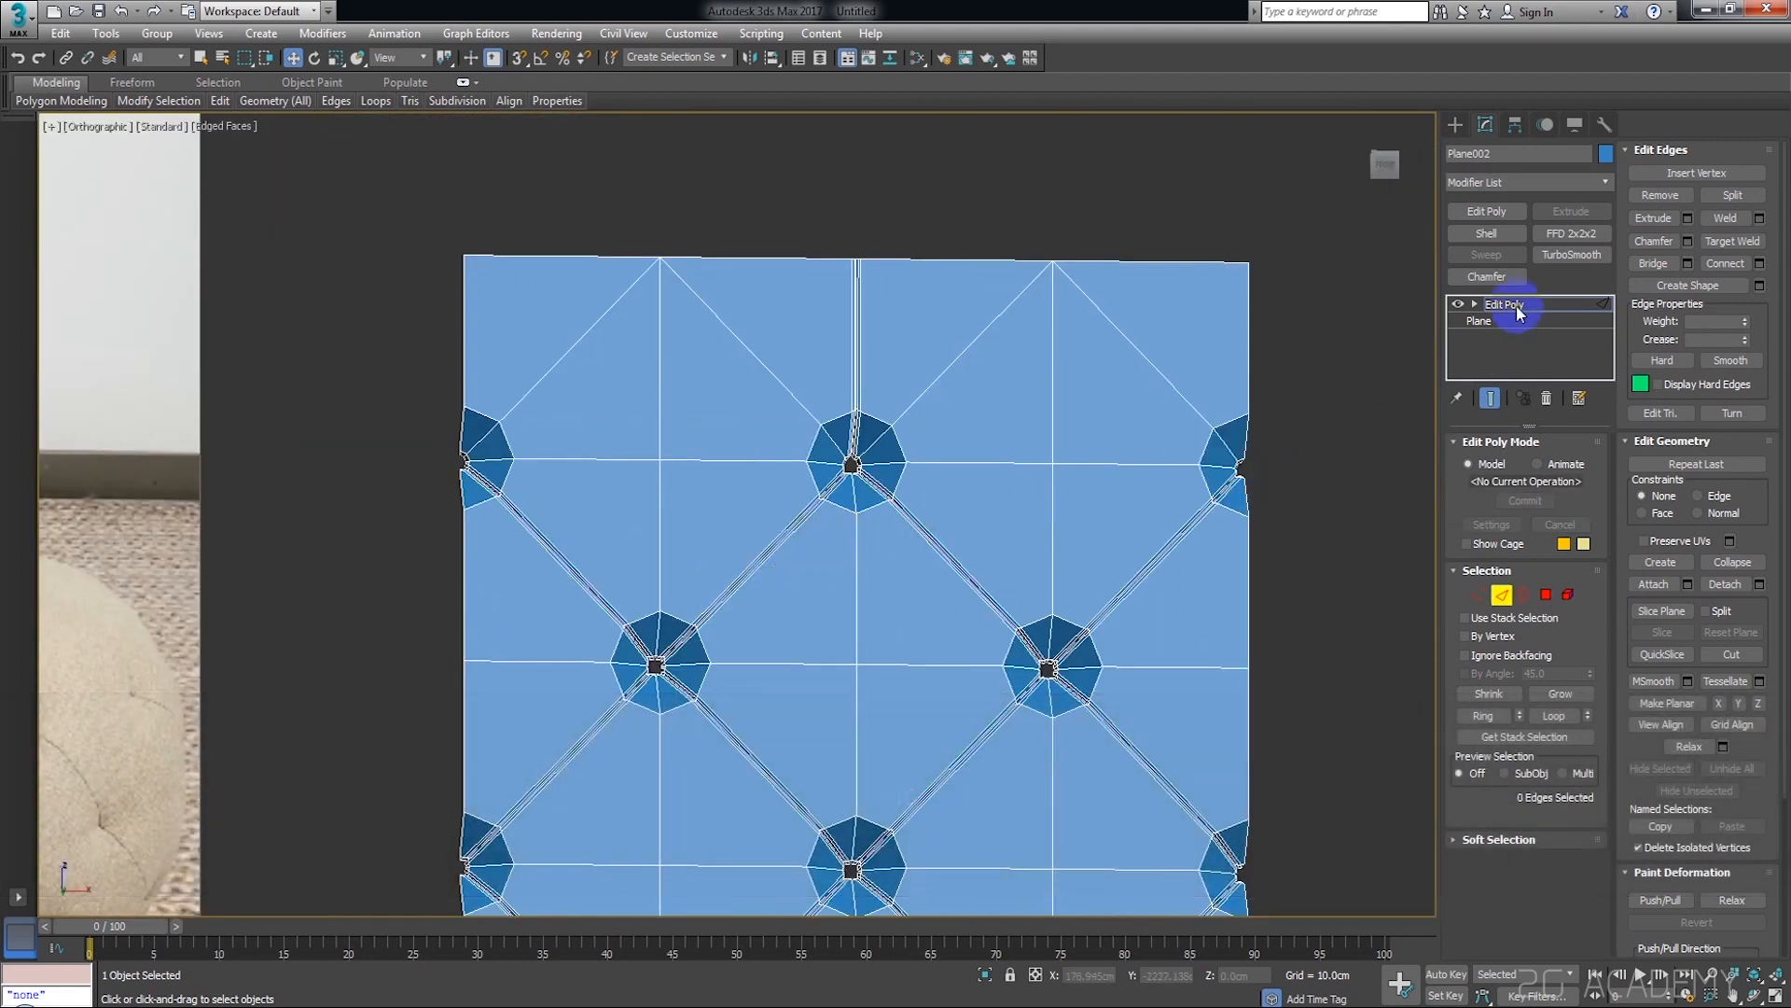
click(1582, 260)
scroll(1213, 560, down, 3)
alt+middle_drag(1199, 563, 1243, 410)
click(1387, 170)
middle_drag(1291, 477, 1303, 356)
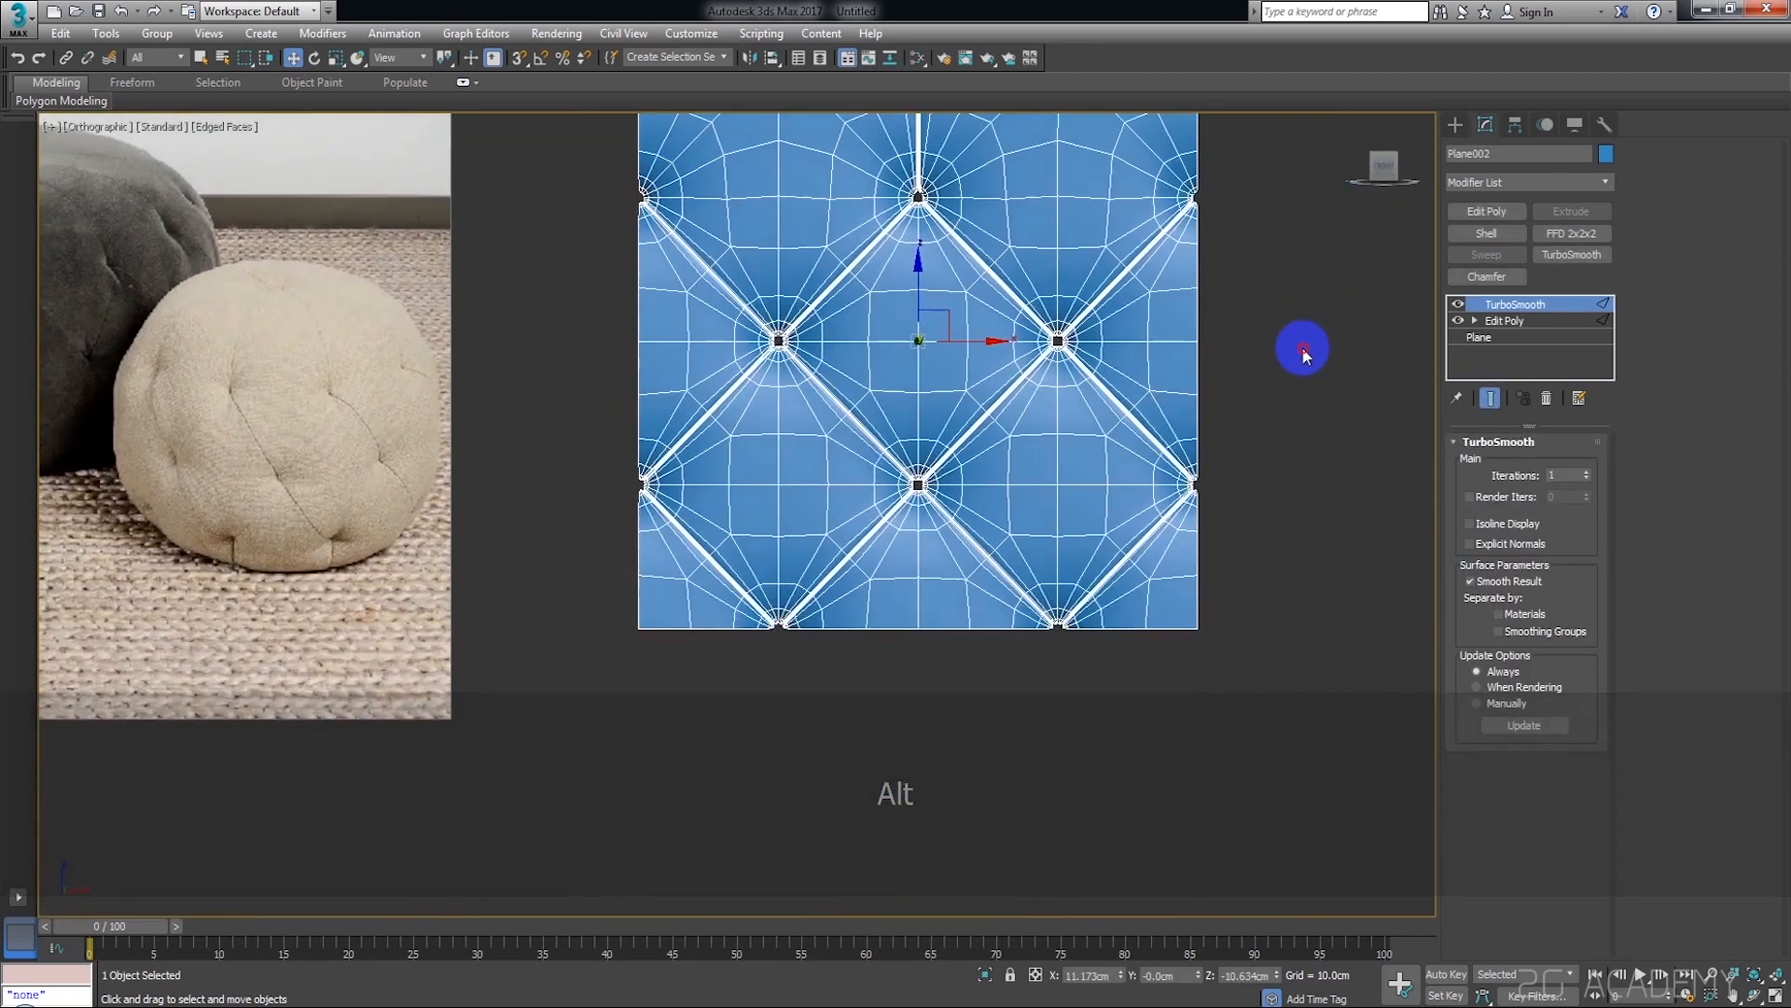
scroll(1042, 414, up, 5)
scroll(1041, 413, down, 6)
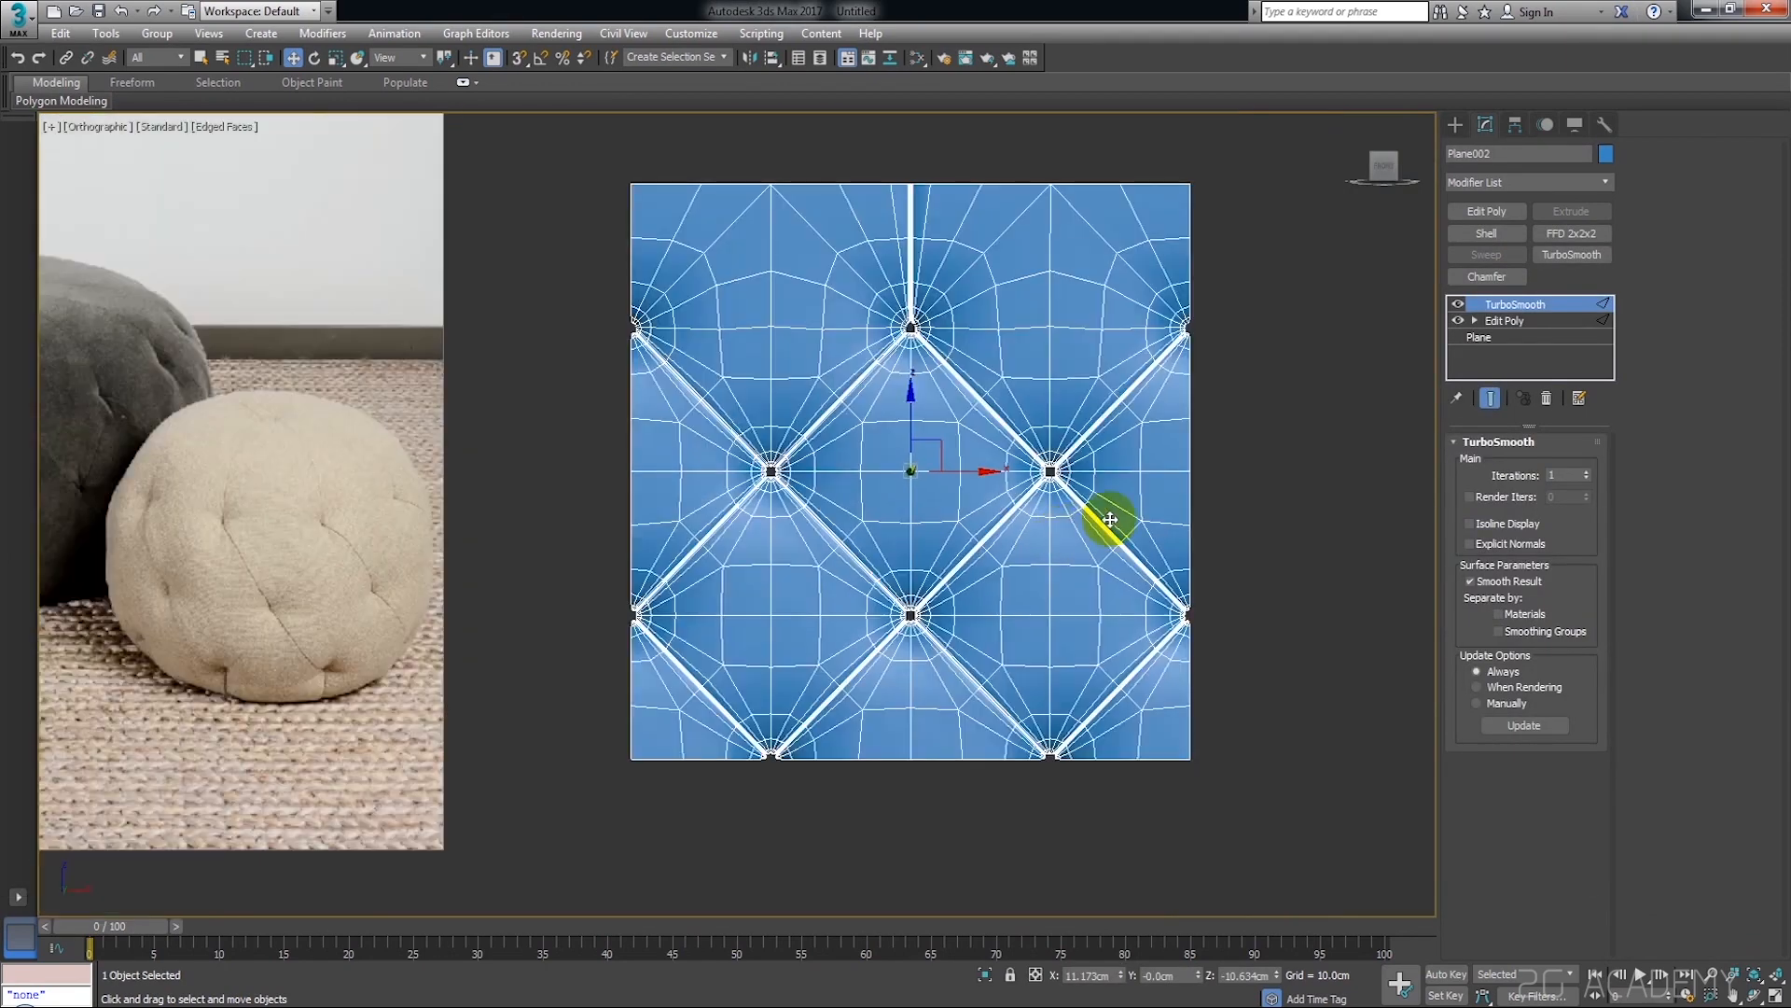
click(1262, 457)
click(1172, 372)
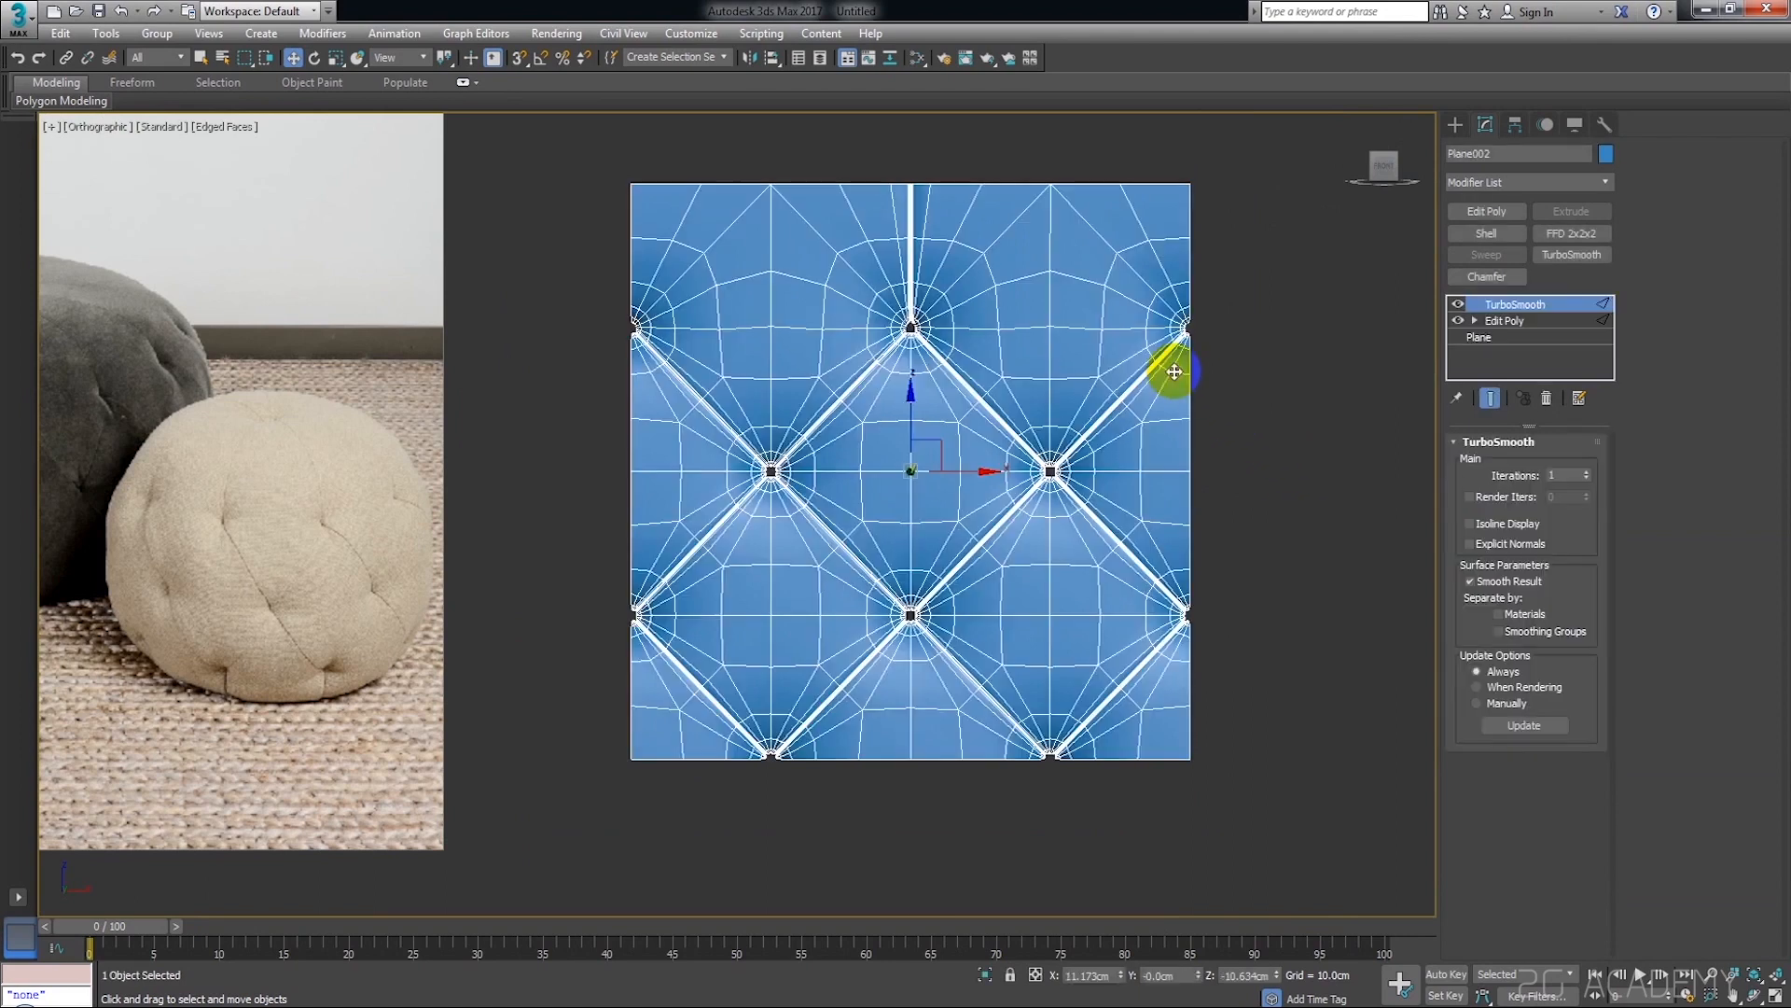
right_click(1555, 315)
click(1583, 339)
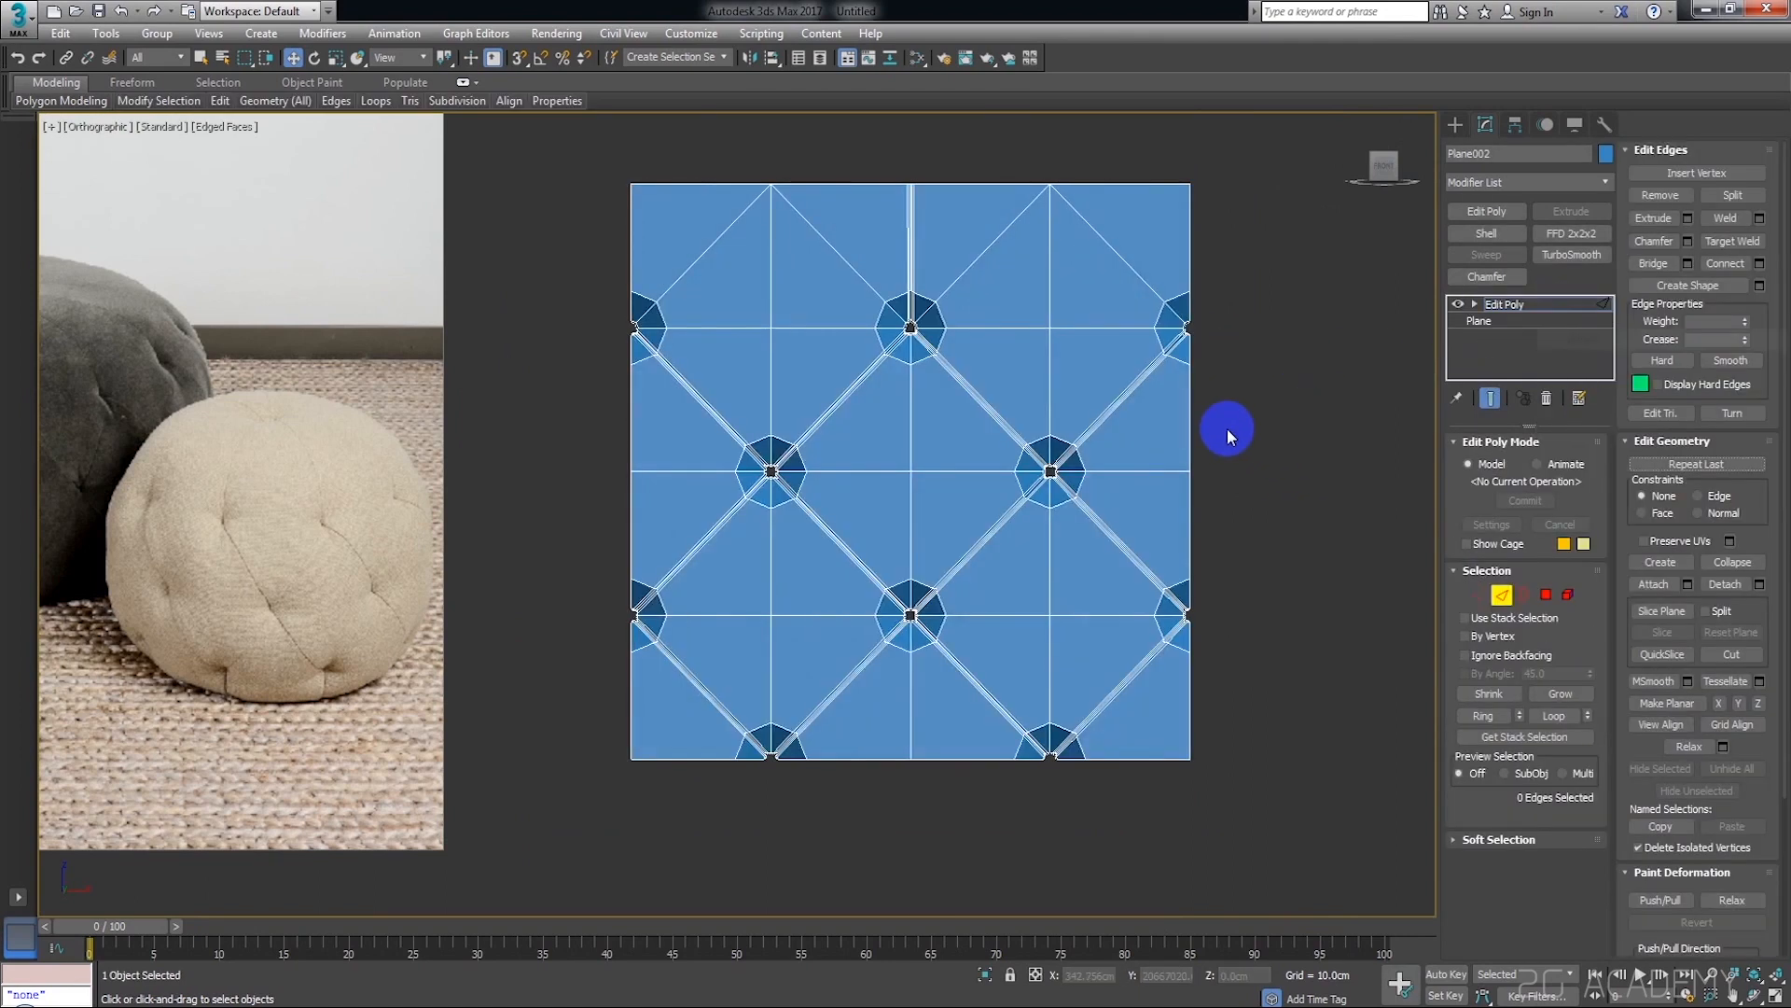
Select all polygons in the vertical strip along the plane's right edge, covering a quarter of its width
middle_drag(1124, 451, 1185, 433)
click(1546, 594)
scroll(1175, 601, down, 2)
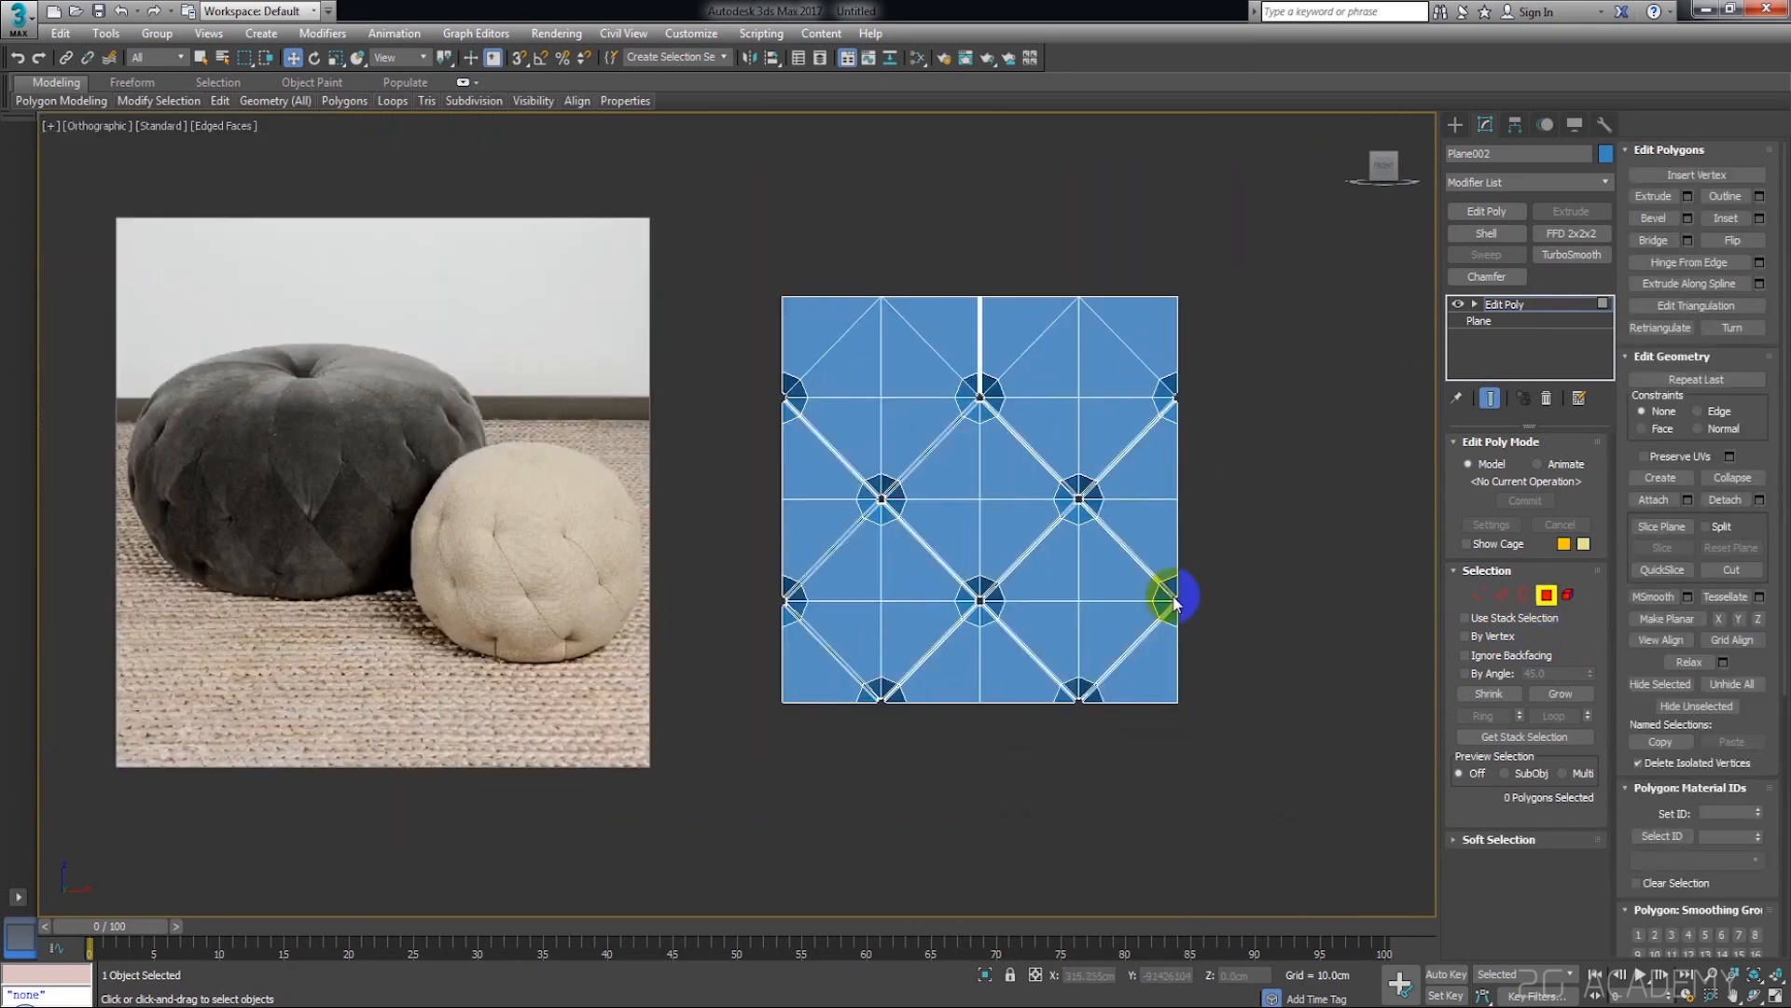
scroll(1247, 291, up, 2)
scroll(1226, 320, down, 4)
drag(1248, 231, 1129, 598)
Examine the selected strip's border up close, especially where it cuts through the middle of the button pits
scroll(1082, 583, up, 6)
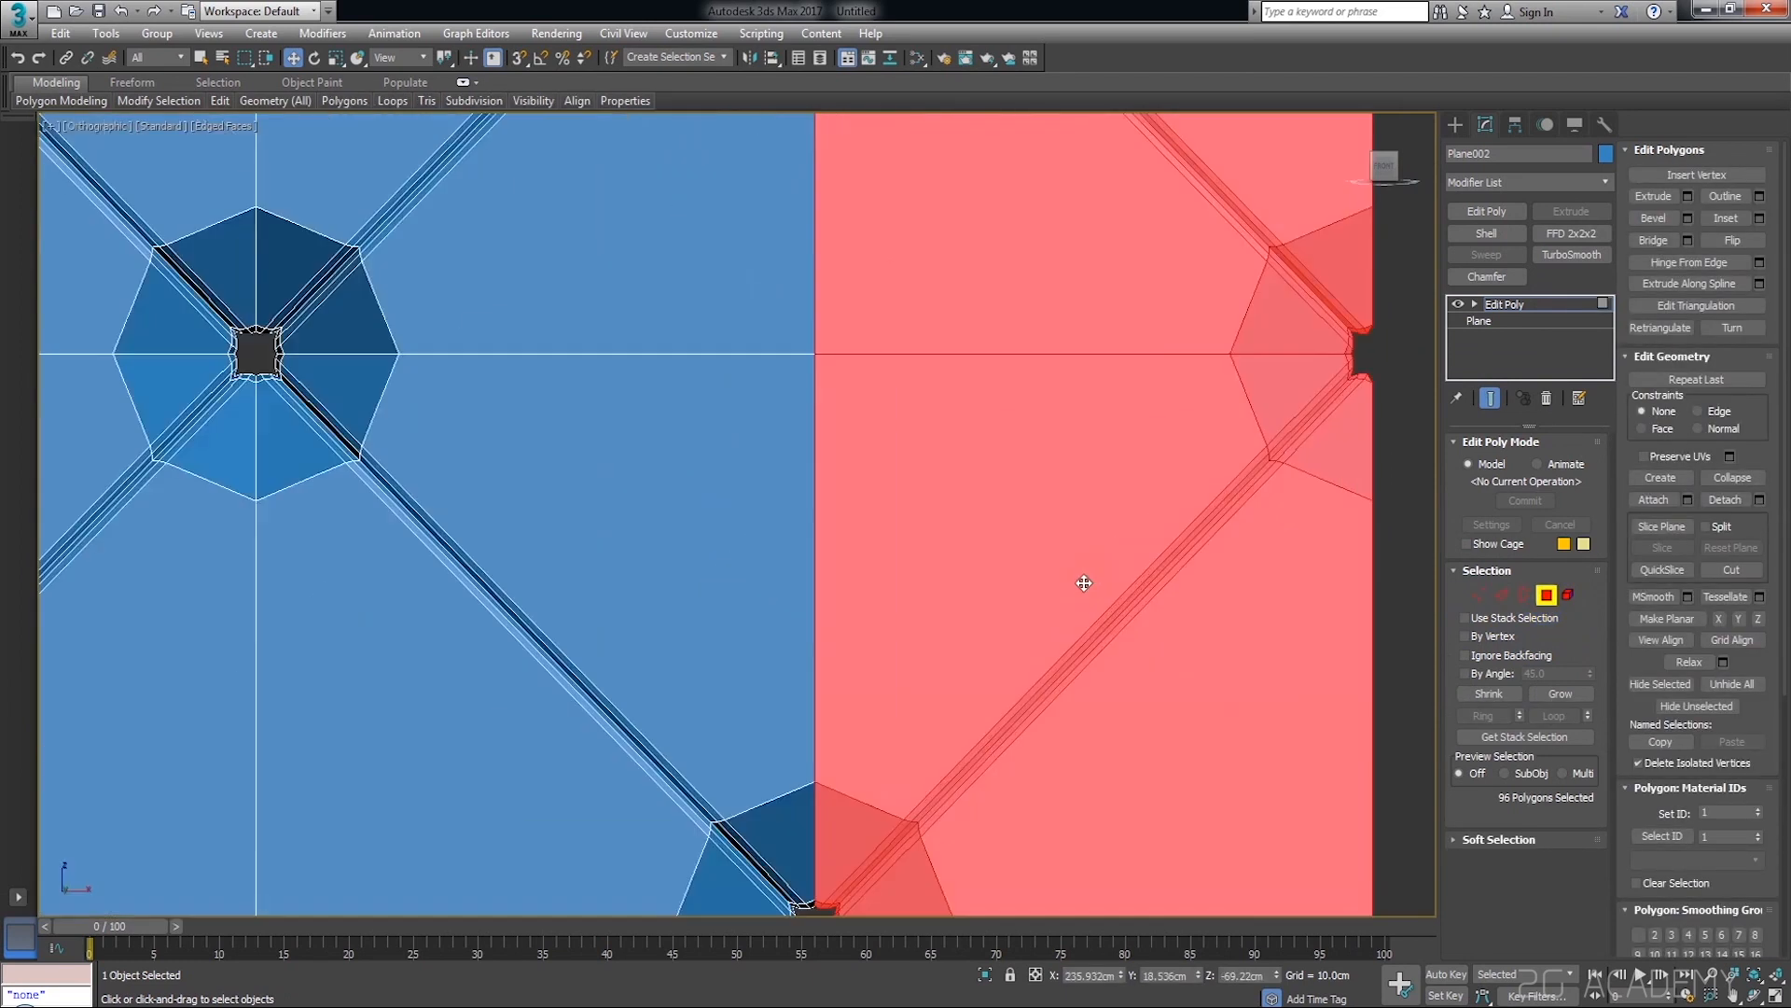
scroll(1102, 514, down, 5)
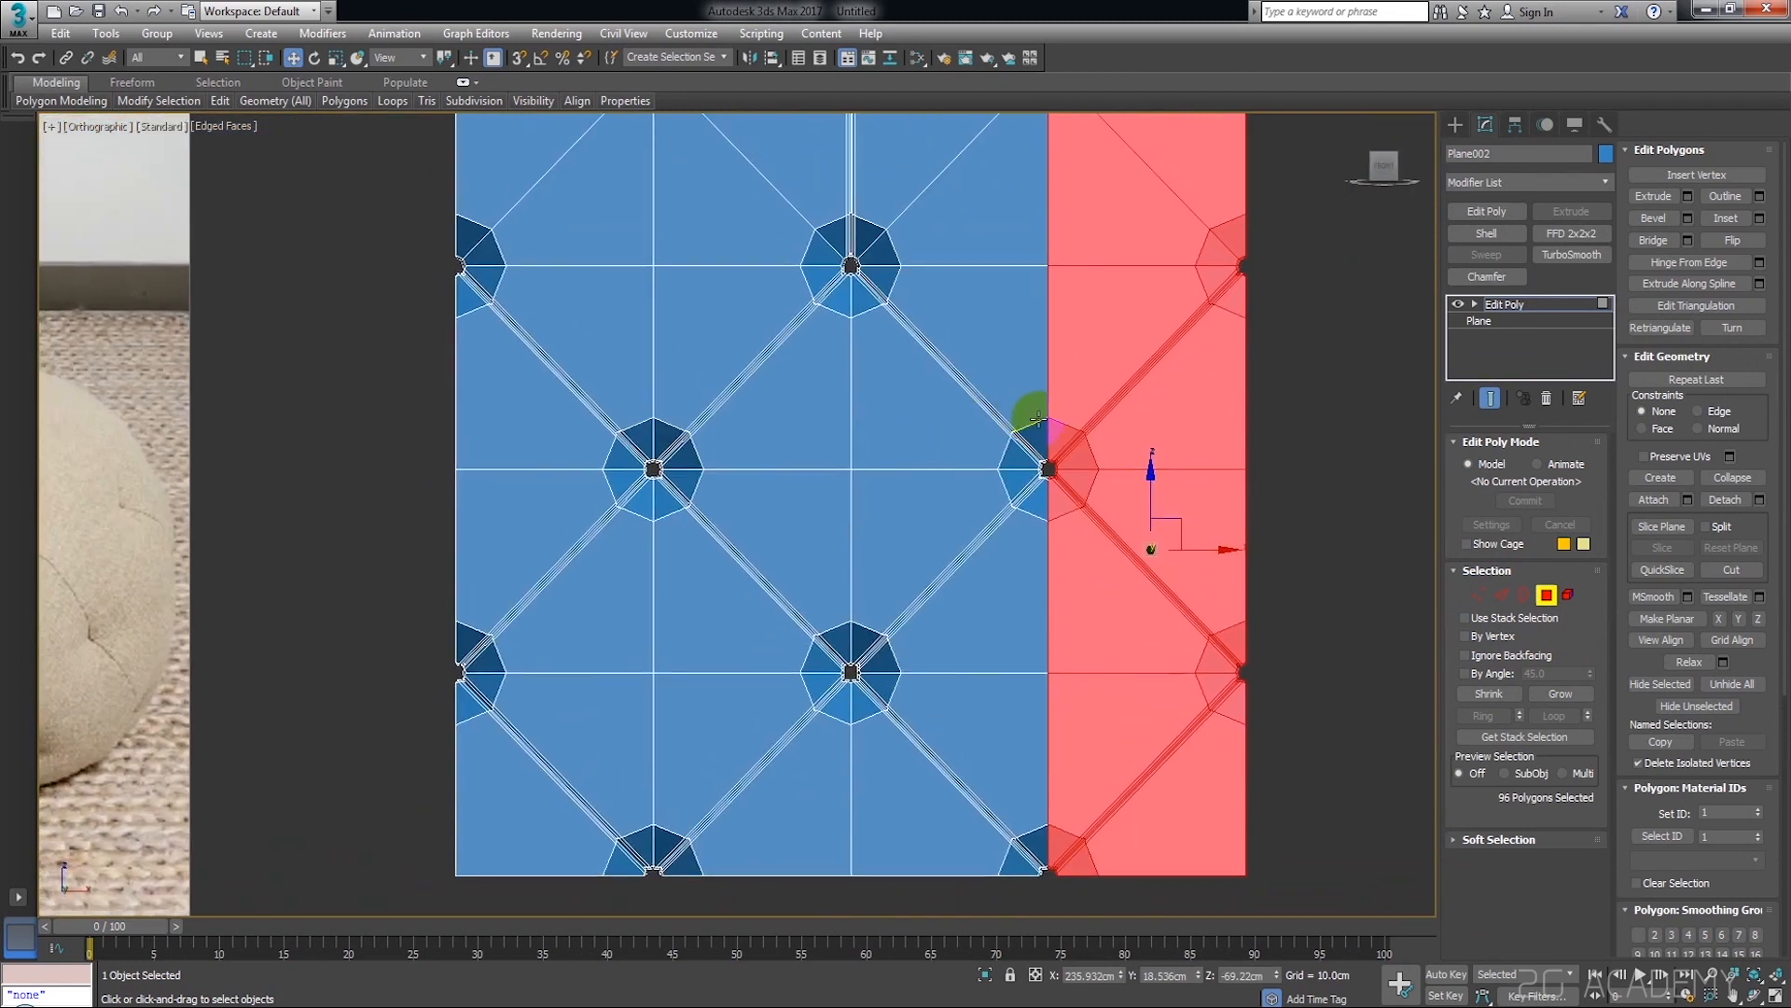
scroll(1036, 417, up, 6)
scroll(1000, 649, down, 4)
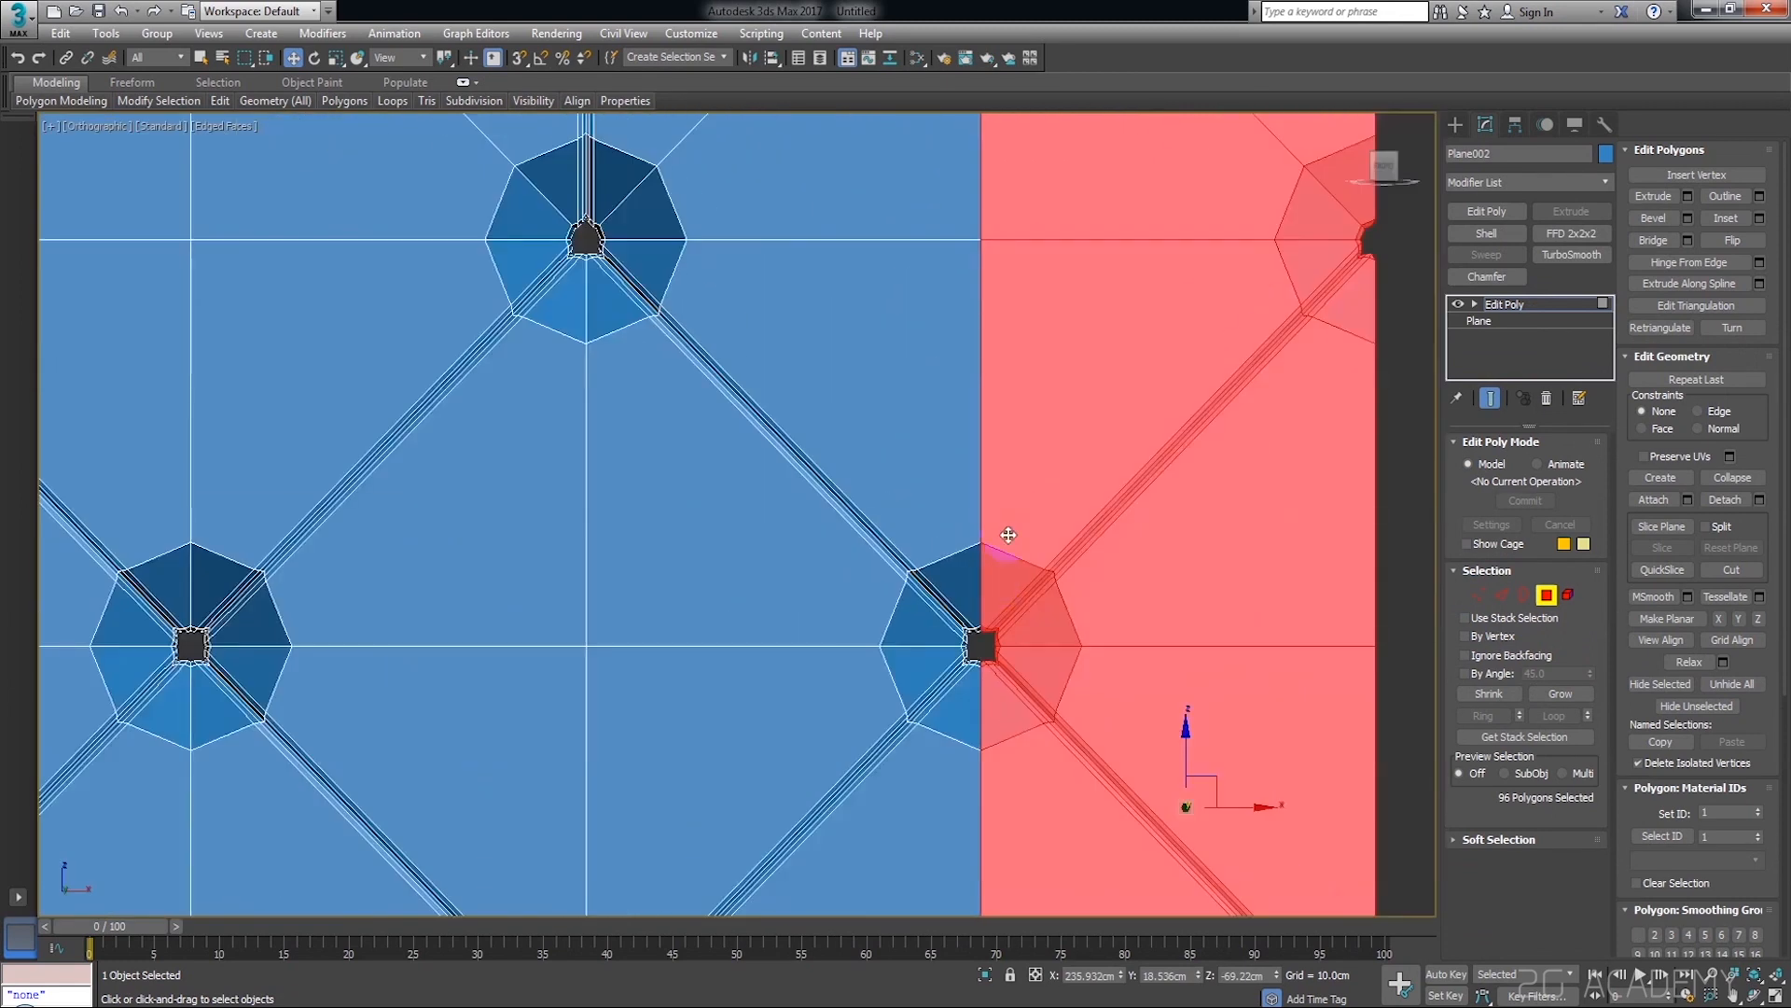
scroll(1009, 535, up, 2)
scroll(971, 428, down, 5)
scroll(1006, 523, up, 6)
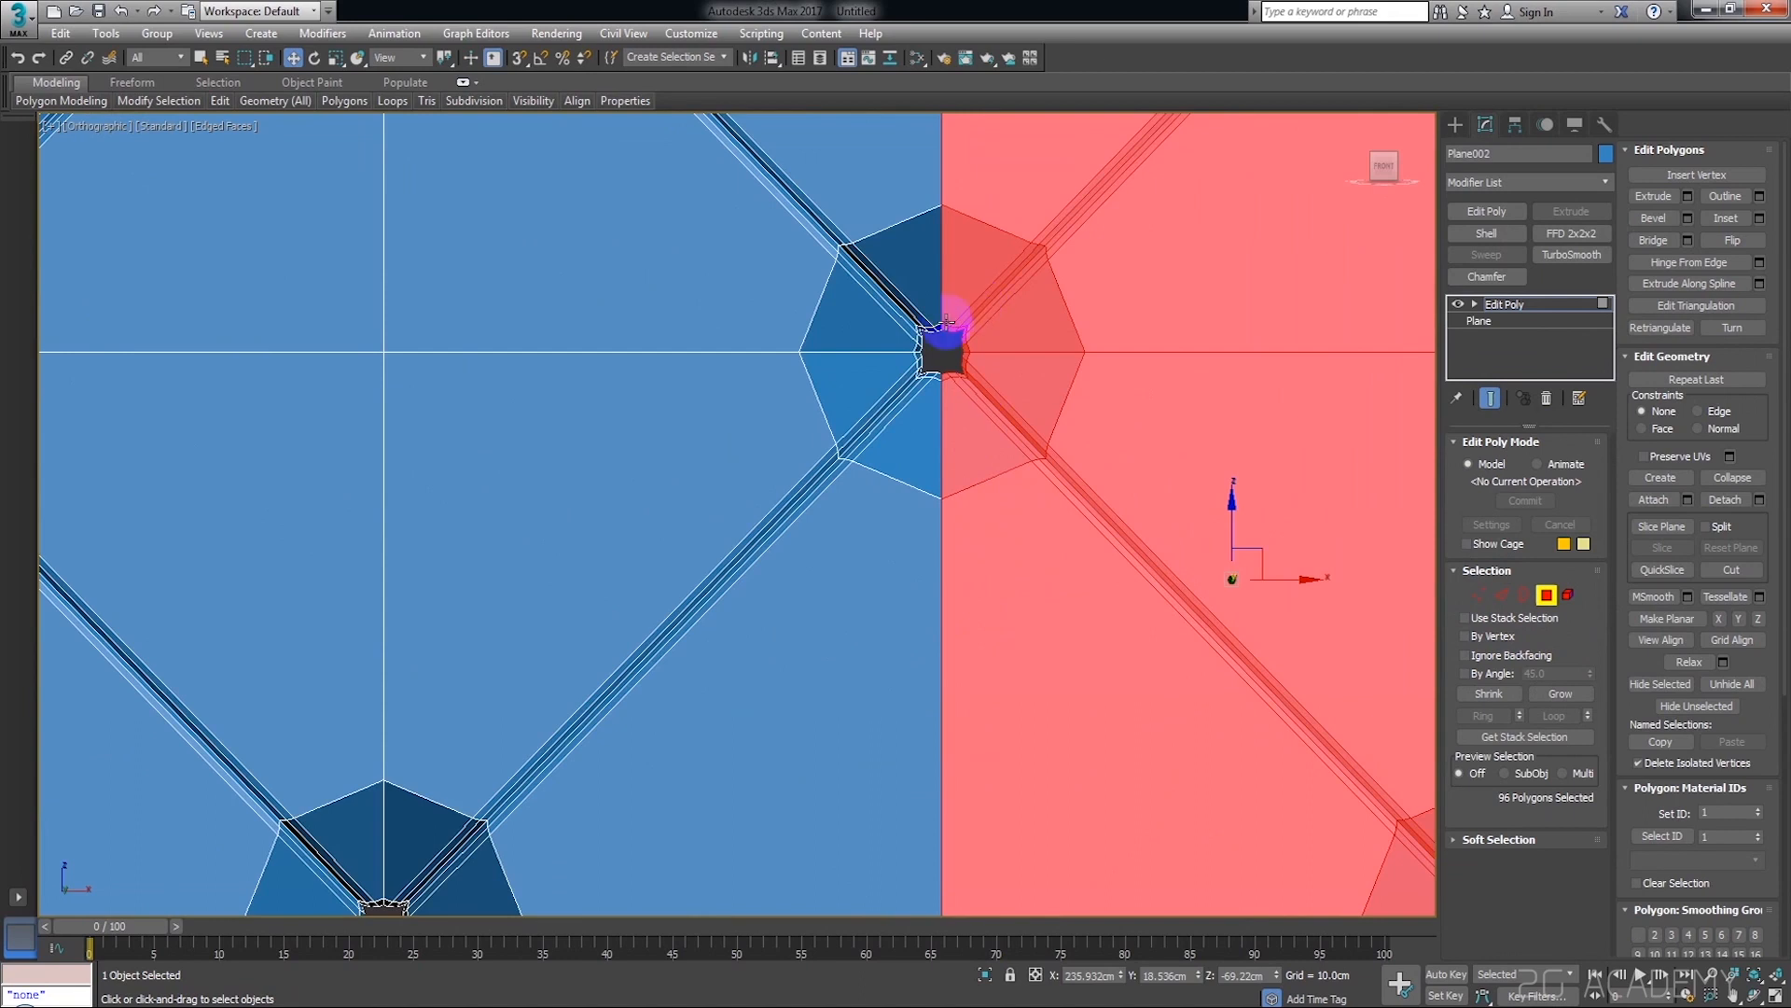
scroll(896, 369, up, 6)
scroll(1036, 361, up, 1)
middle_drag(1033, 360, 888, 192)
scroll(965, 517, down, 8)
middle_drag(967, 584, 1001, 269)
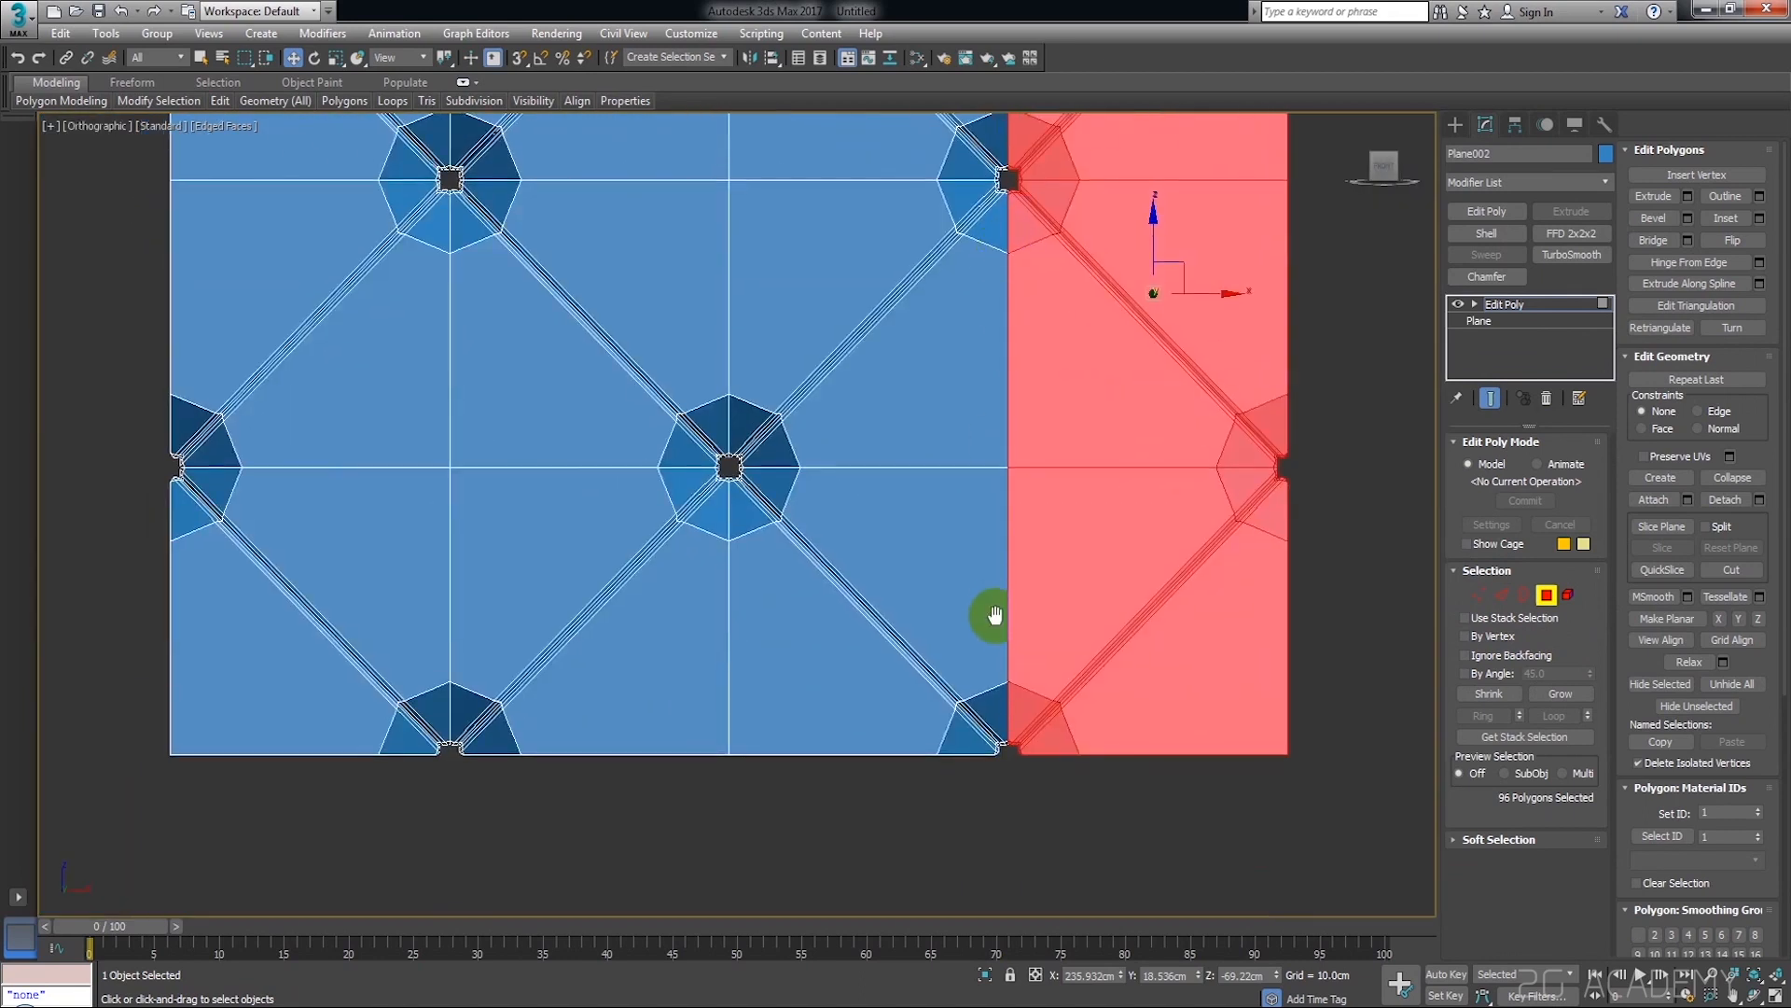
middle_drag(994, 615, 1002, 405)
scroll(997, 535, up, 8)
scroll(1064, 538, down, 12)
middle_drag(1016, 532, 1038, 679)
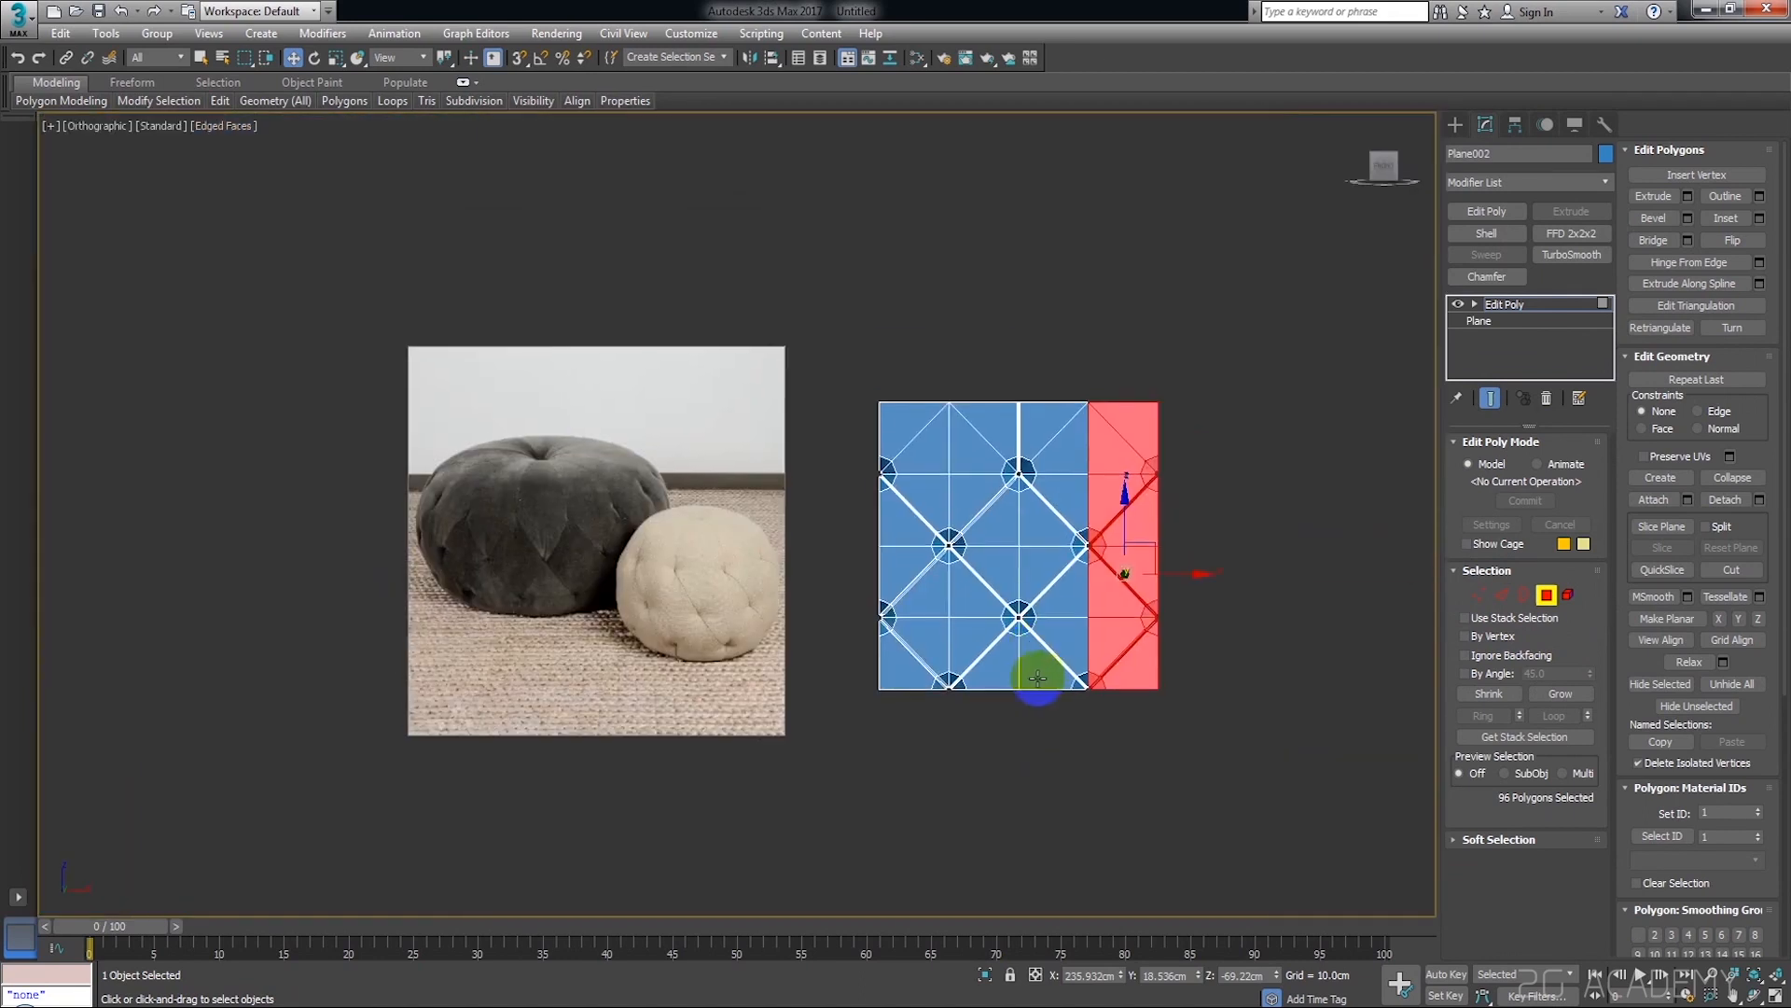
Add the matching strip along the plane's left edge to the selection and delete both strips of polygons
scroll(943, 576, up, 4)
middle_drag(875, 376, 934, 395)
ctrl+drag(813, 220, 1015, 867)
alt+middle_drag(958, 522, 1008, 647)
key(Delete)
Deselect the trimmed plane in the front view and compare it with the buttons and seams of the reference poufs
scroll(1004, 556, down, 3)
alt+middle_drag(1047, 526, 1075, 494)
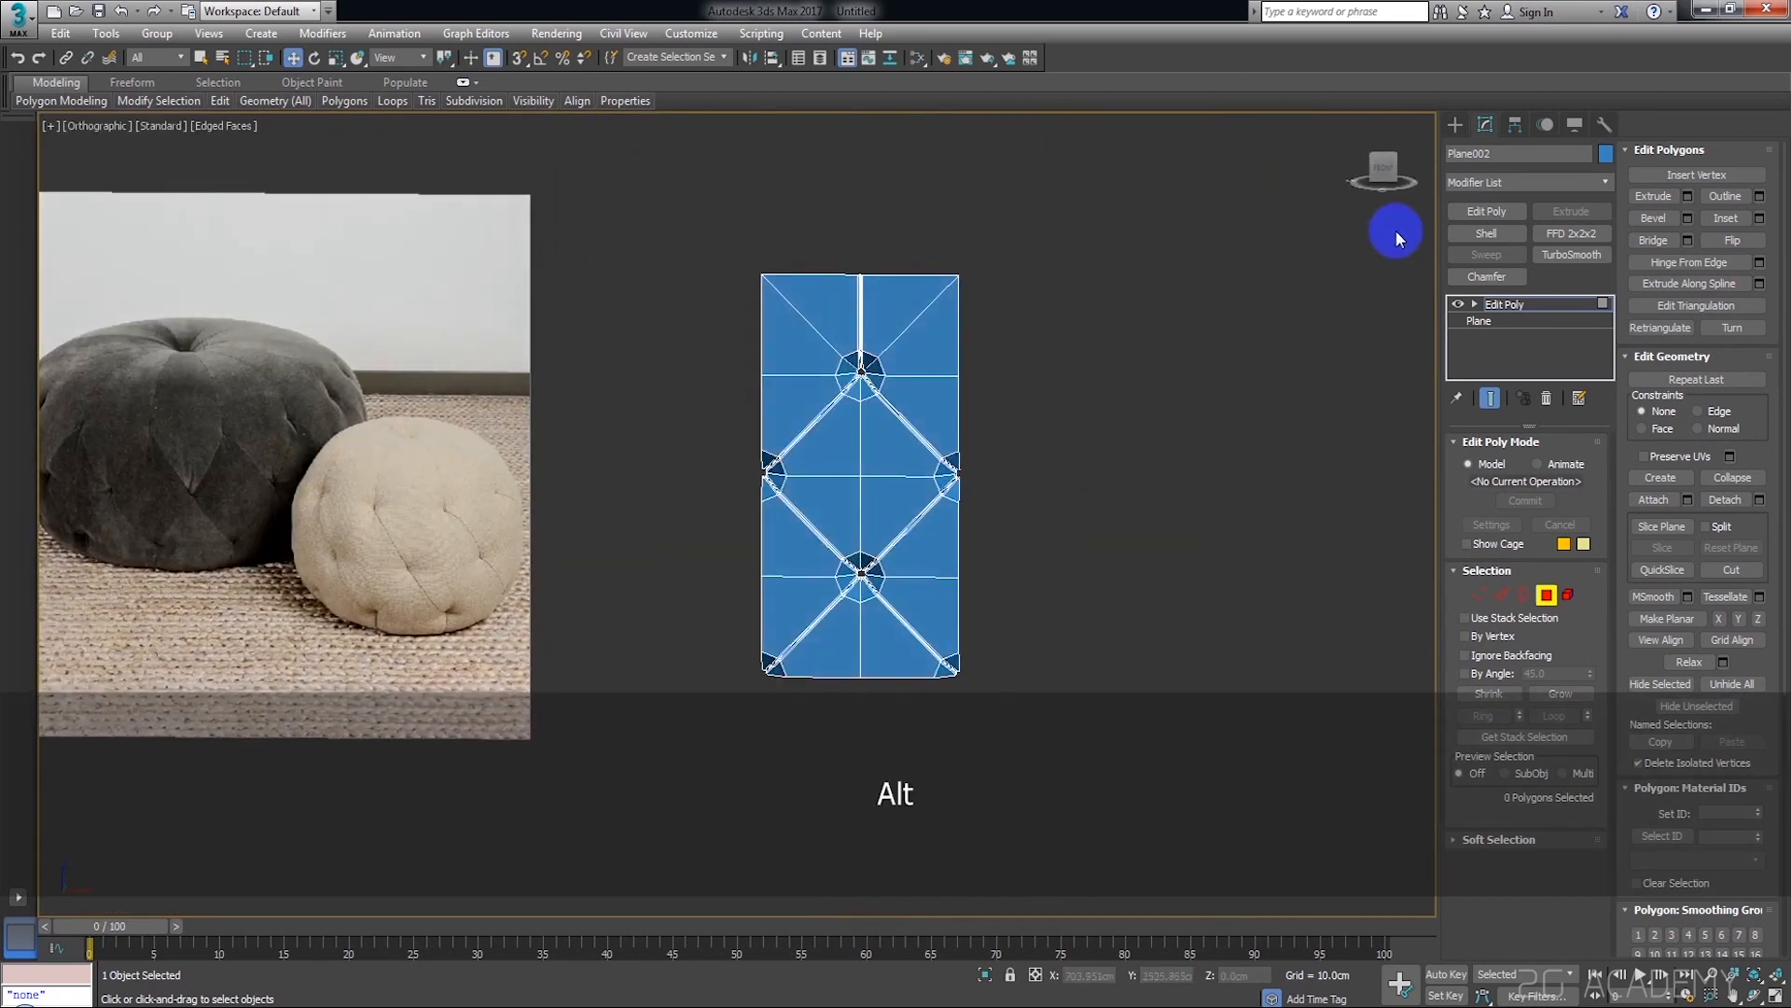
click(1386, 169)
scroll(920, 389, up, 4)
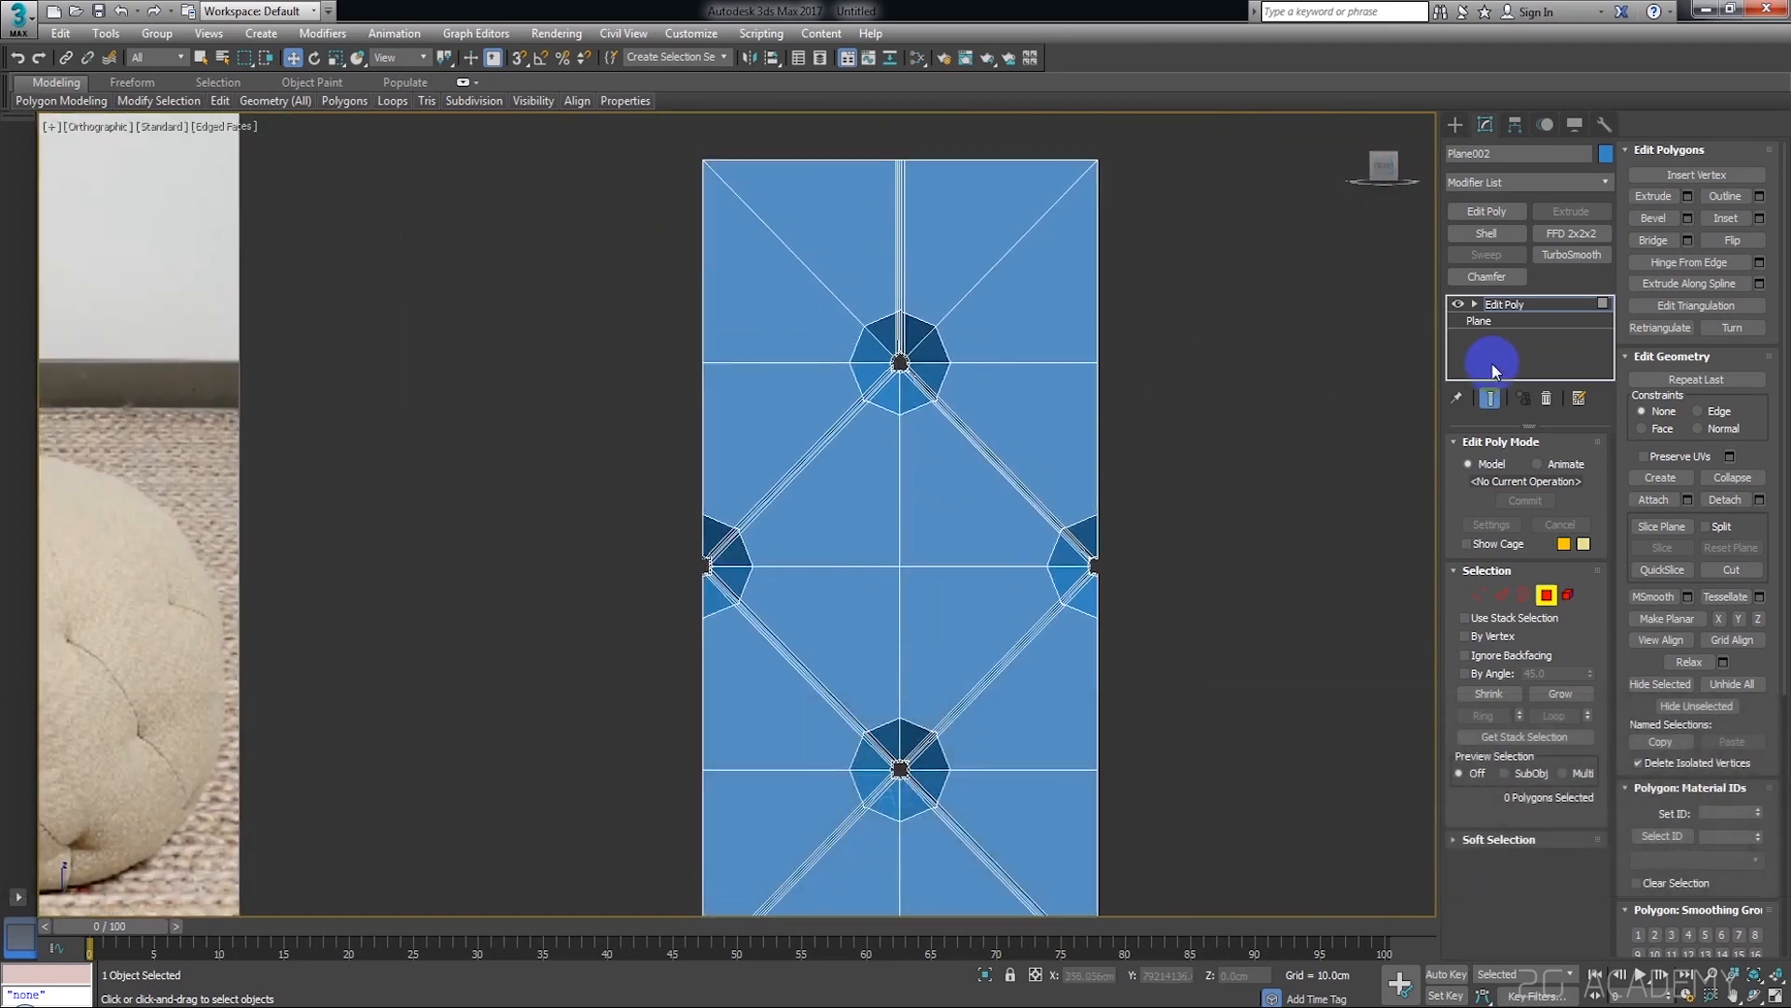
click(1132, 395)
scroll(848, 380, down, 2)
scroll(687, 416, down, 6)
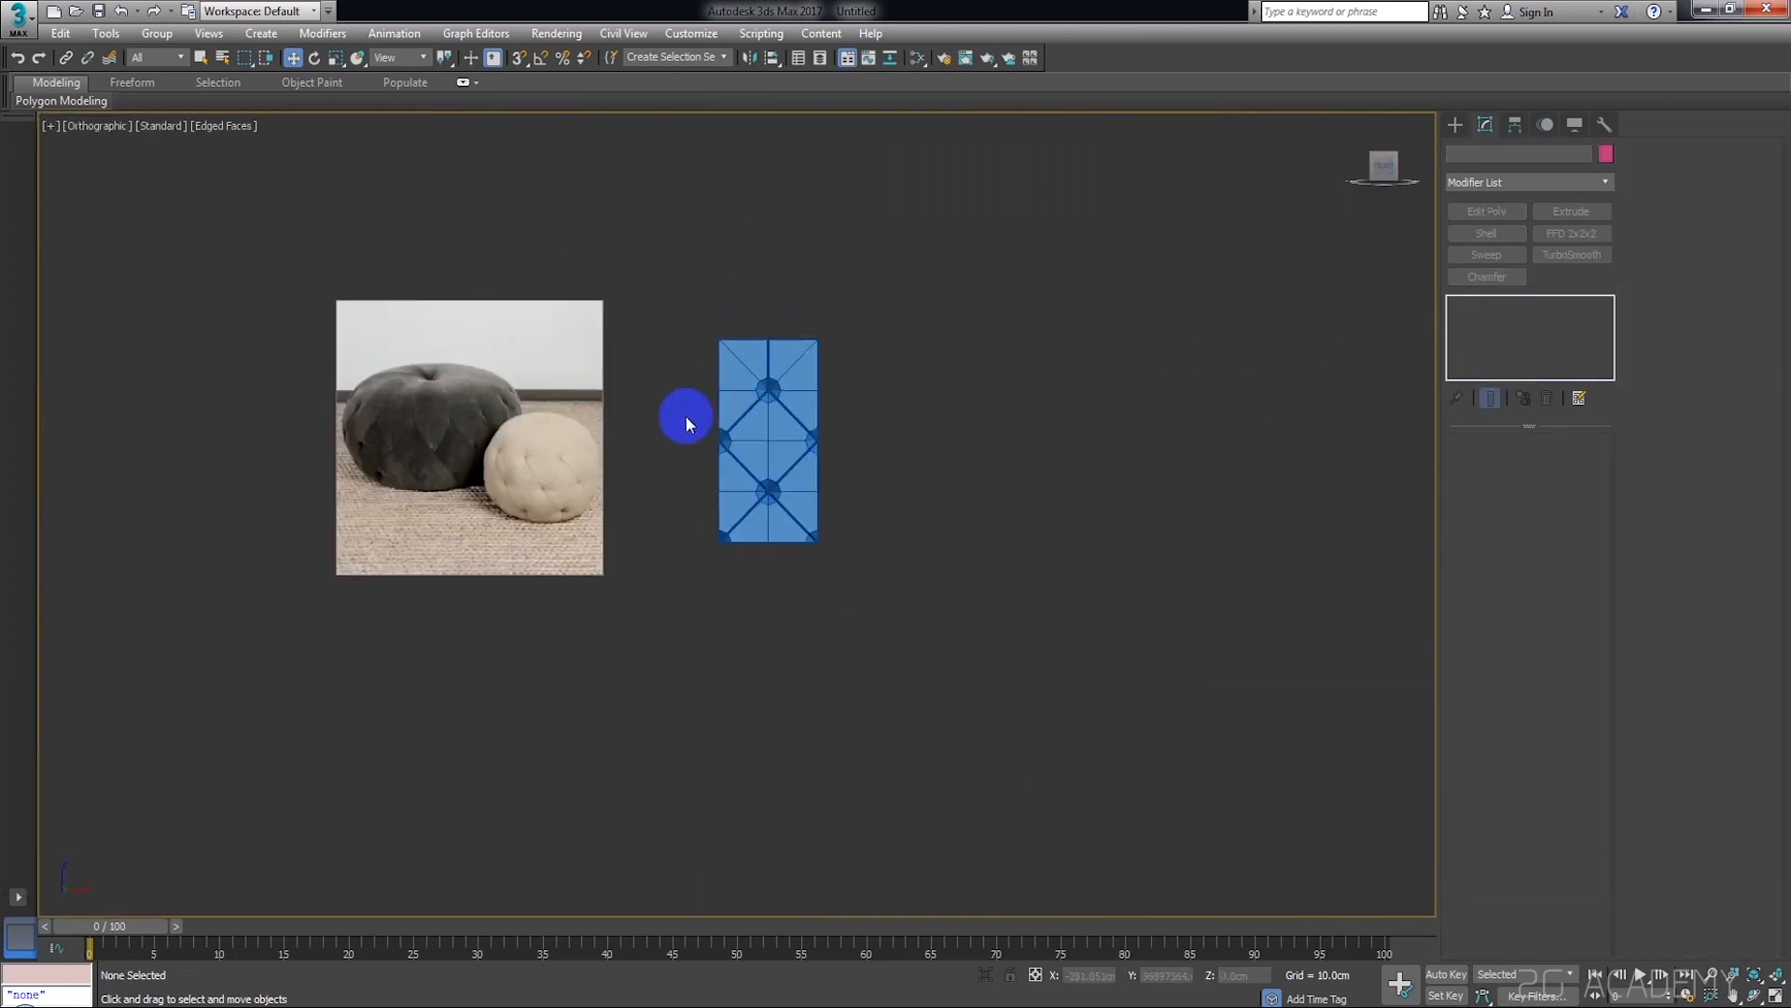
middle_drag(509, 495, 556, 506)
scroll(556, 505, up, 2)
scroll(562, 489, up, 4)
middle_drag(924, 434, 848, 432)
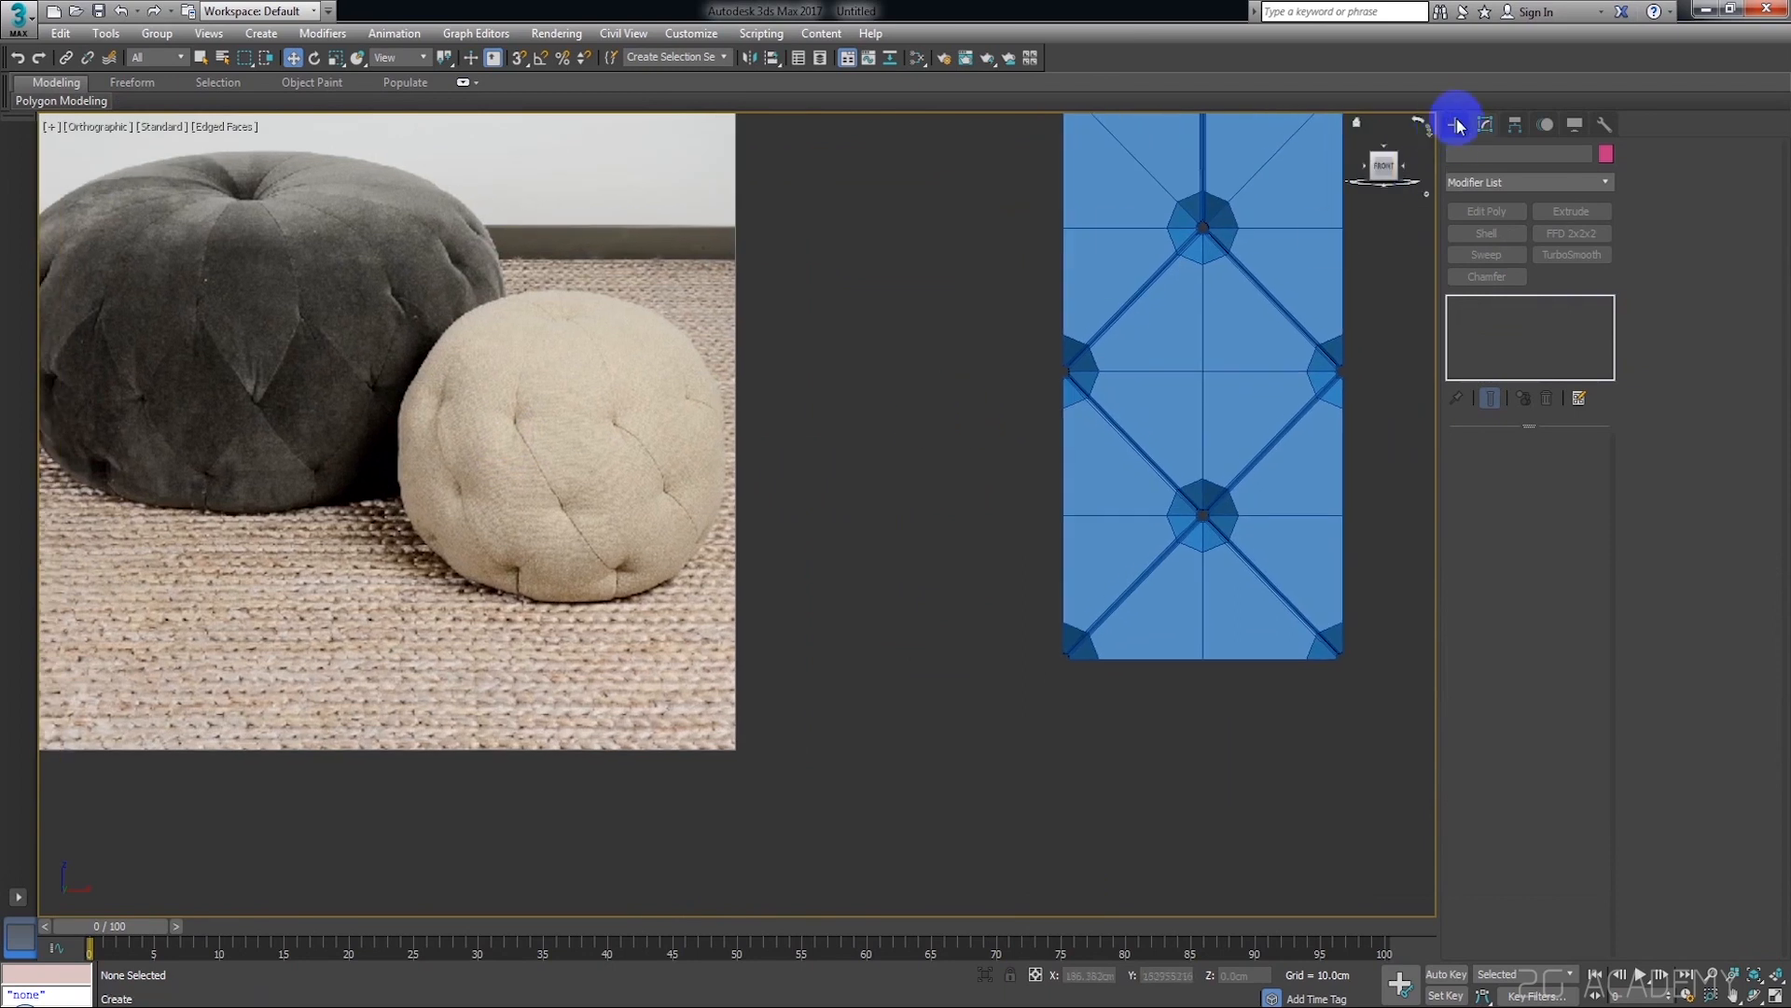
Create a sphere with a radius of about 14 cm beside the lower corner of the tufted plane
click(1459, 126)
middle_drag(1256, 427, 1039, 428)
click(1489, 261)
scroll(1248, 523, down, 3)
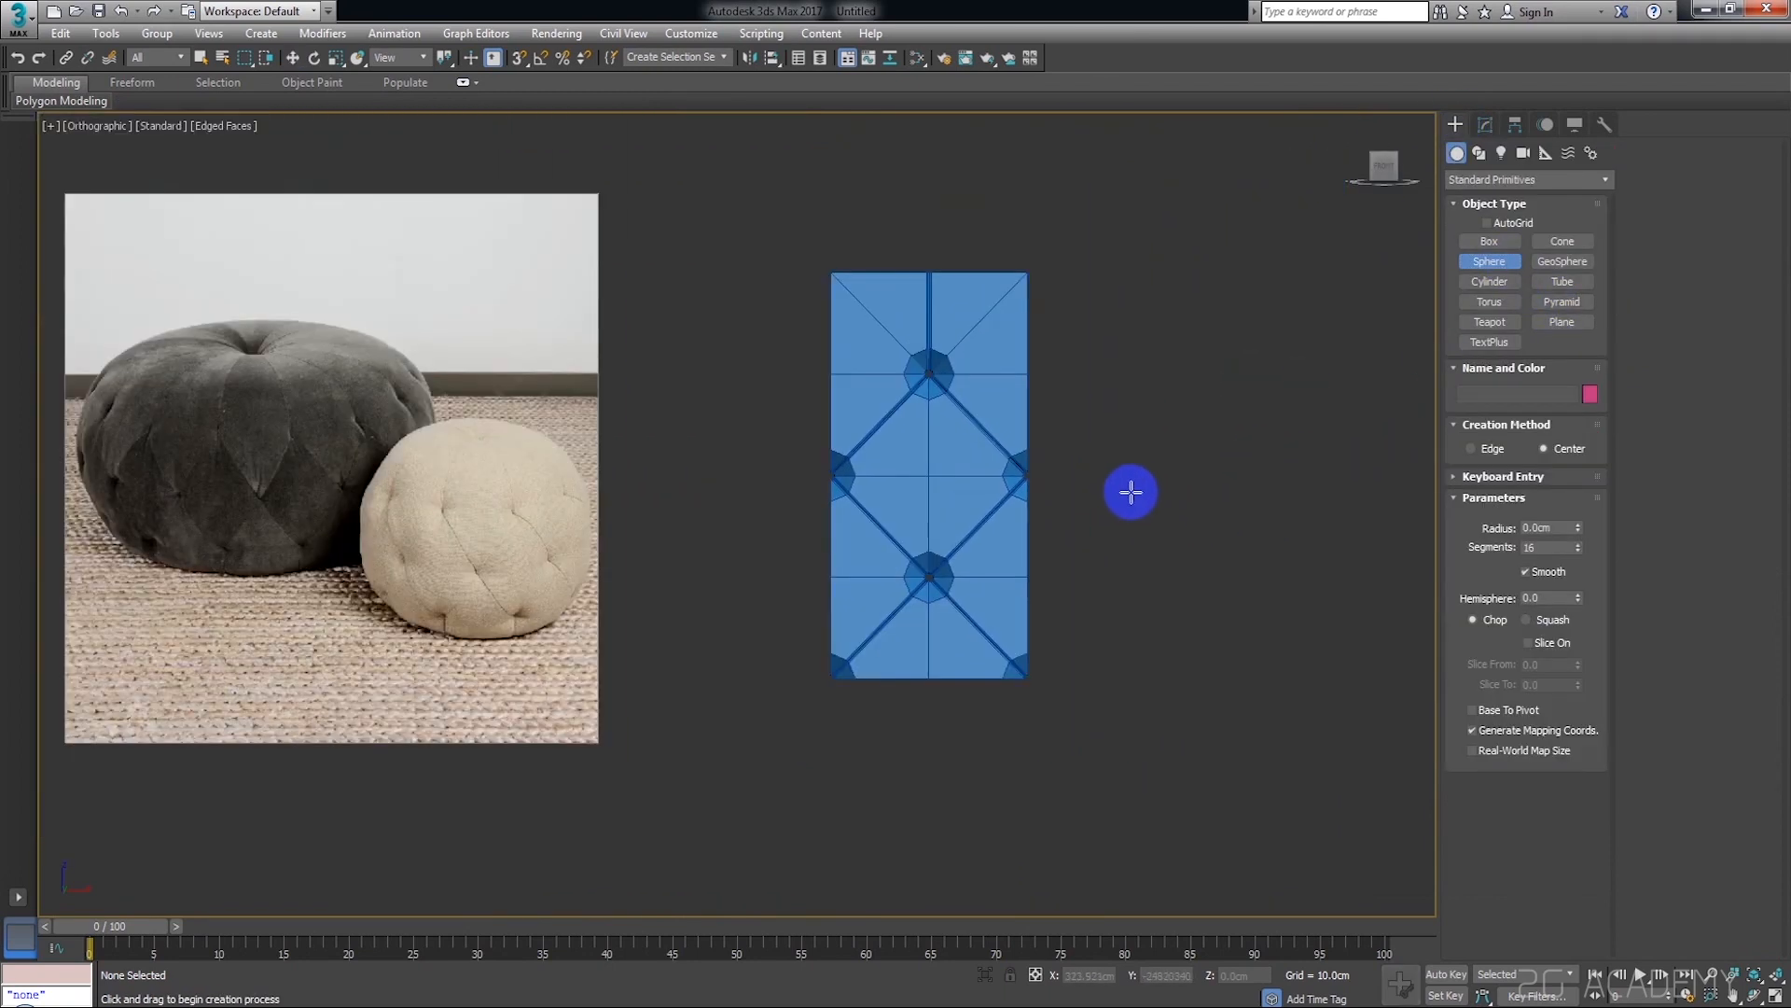
scroll(1129, 508, down, 1)
mouse_move(1099, 504)
alt+middle_down()
mouse_move(1100, 527)
mouse_move(1093, 509)
alt+middle_up()
key(f)
key(z)
scroll(1094, 509, down, 3)
alt+middle_drag(1093, 523, 1185, 601)
scroll(1189, 605, up, 3)
scroll(1190, 605, up, 2)
drag(1104, 614, 1110, 618)
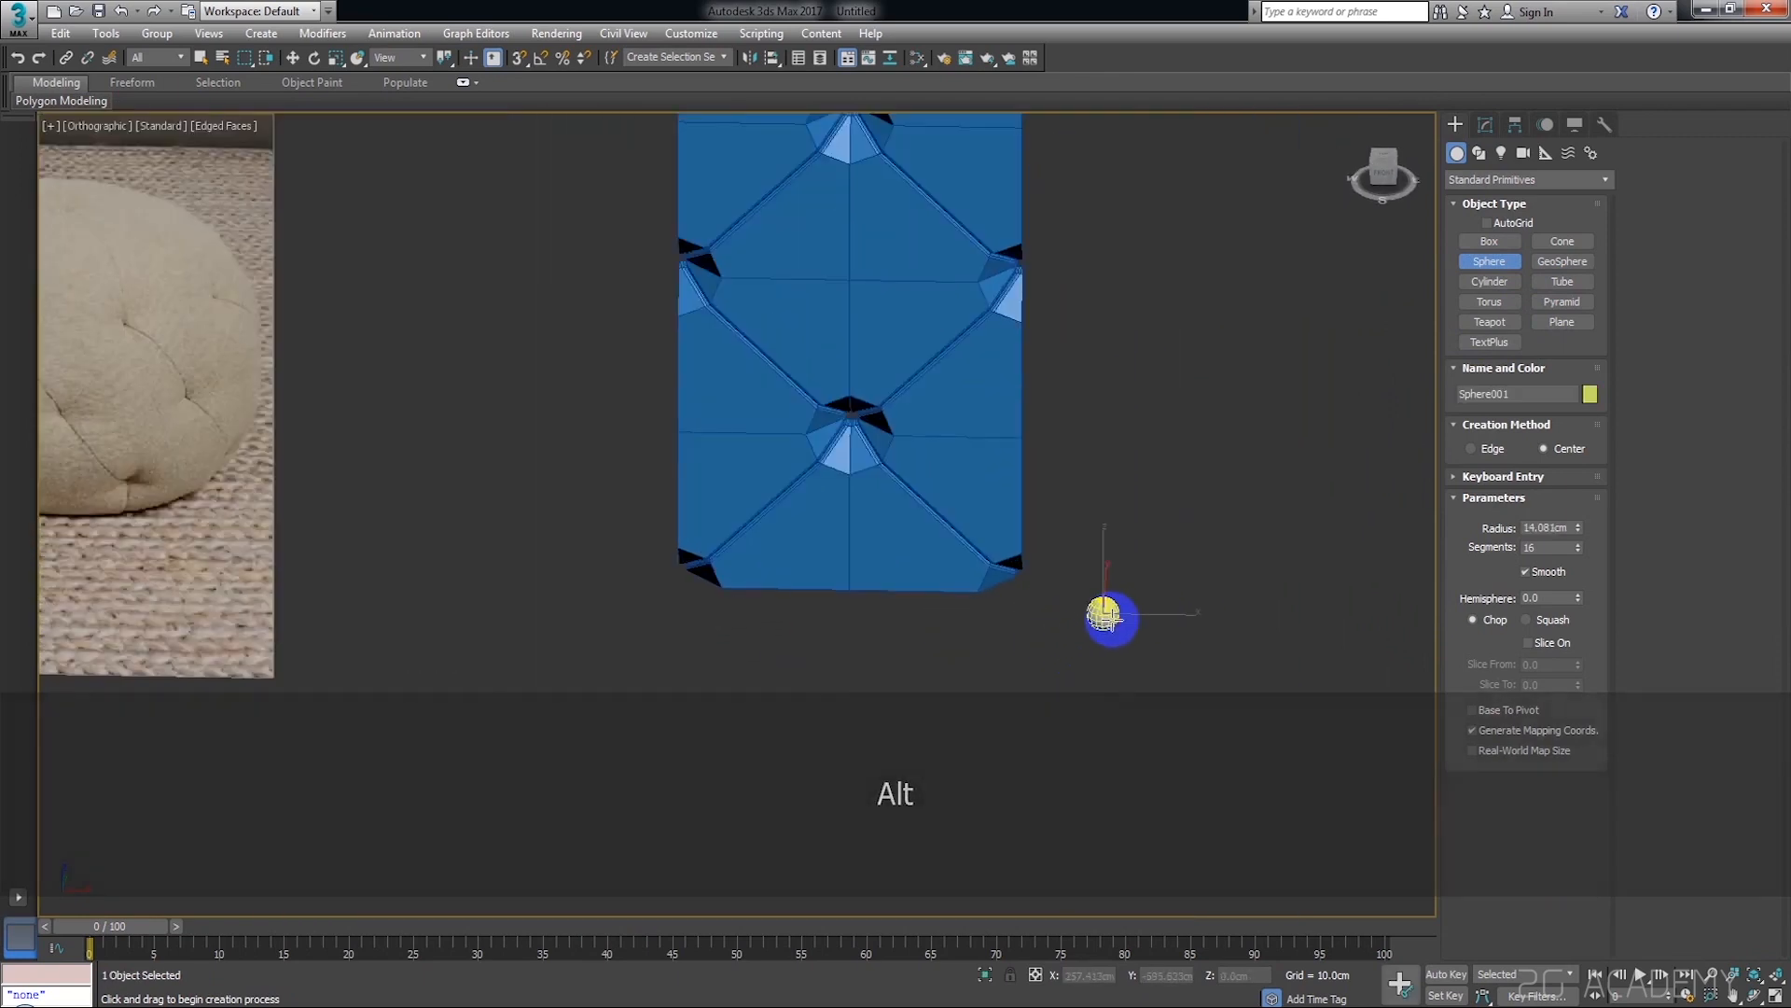
key(w)
Flatten the sphere along its vertical axis by scaling it into a squashed button shape
scroll(1173, 586, up, 3)
click(1485, 125)
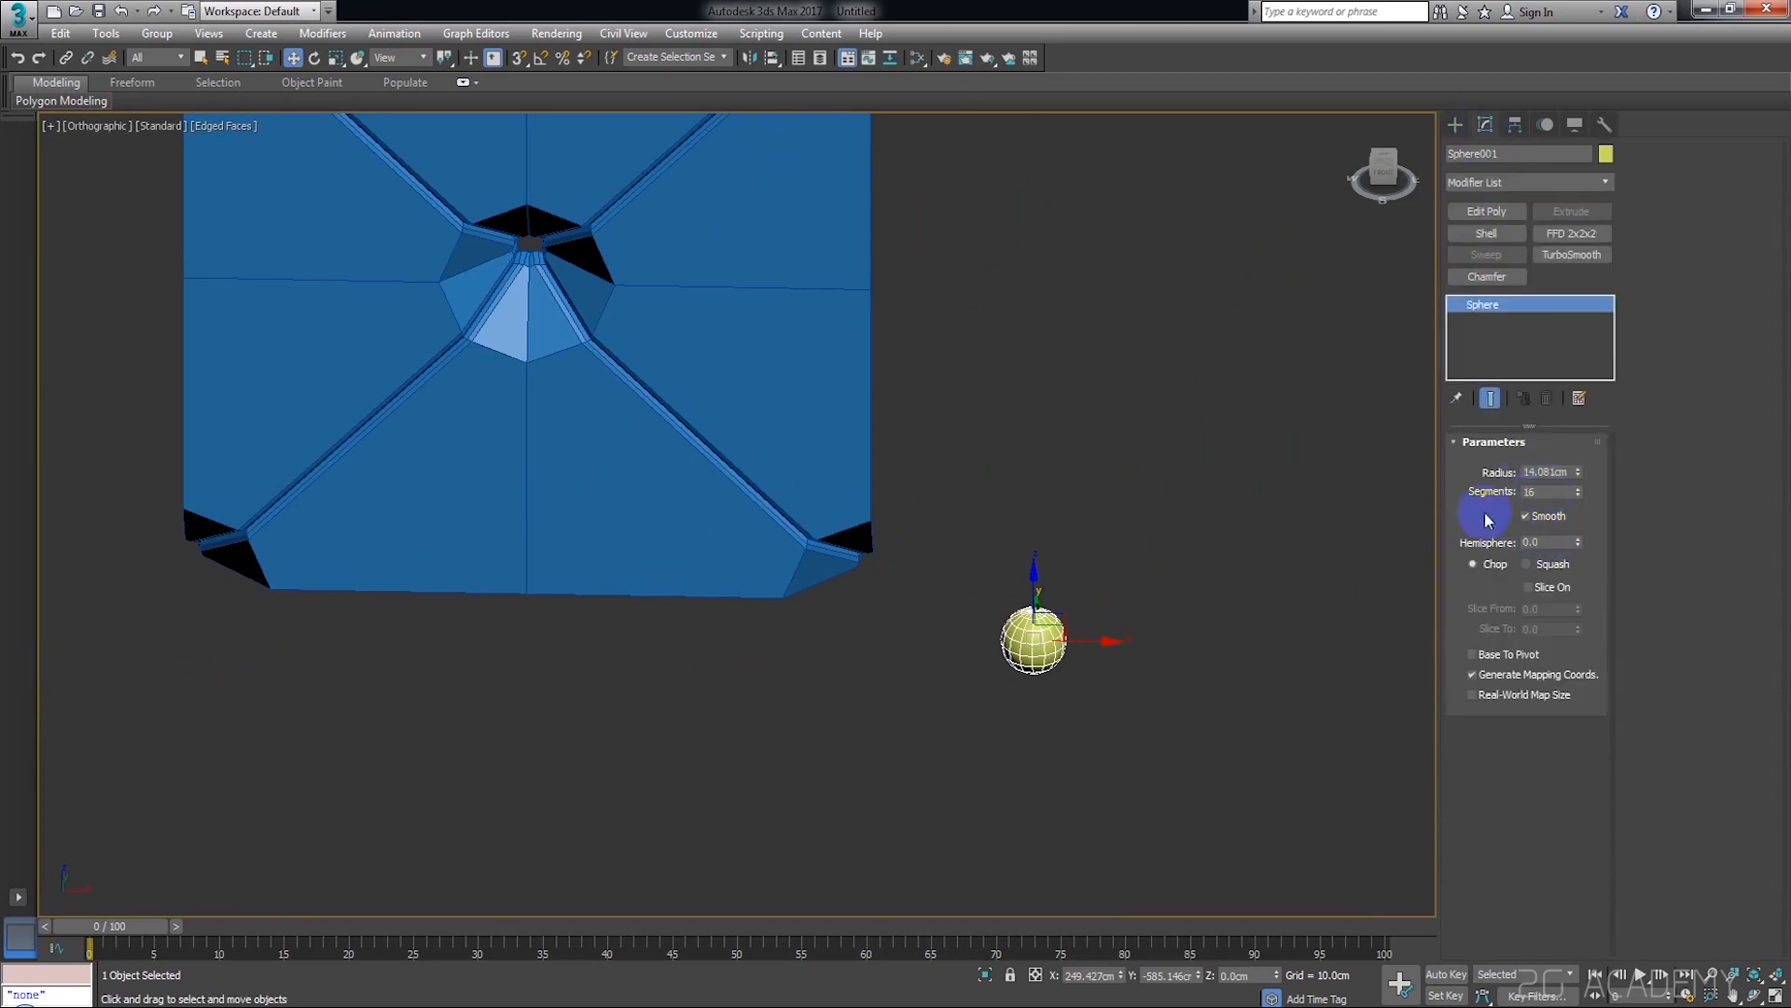
right_click(1195, 530)
click(1528, 543)
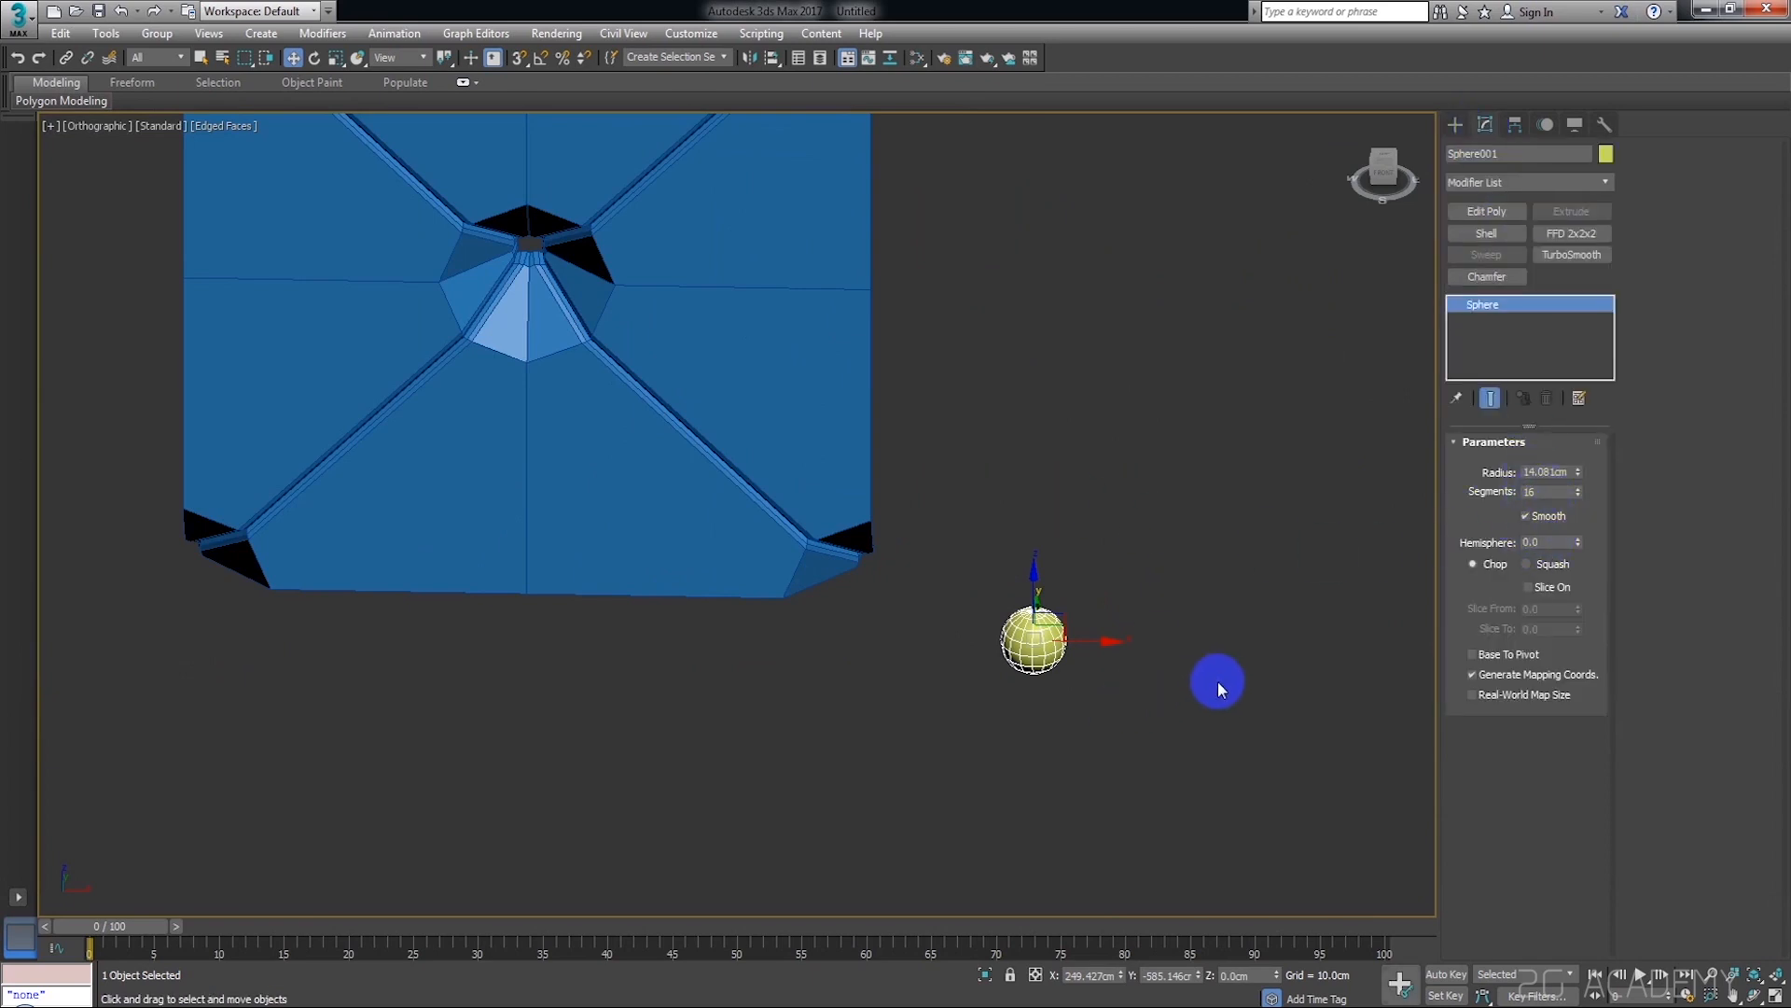
click(1218, 683)
scroll(1050, 645, up, 4)
click(1067, 623)
middle_drag(1065, 619, 1130, 578)
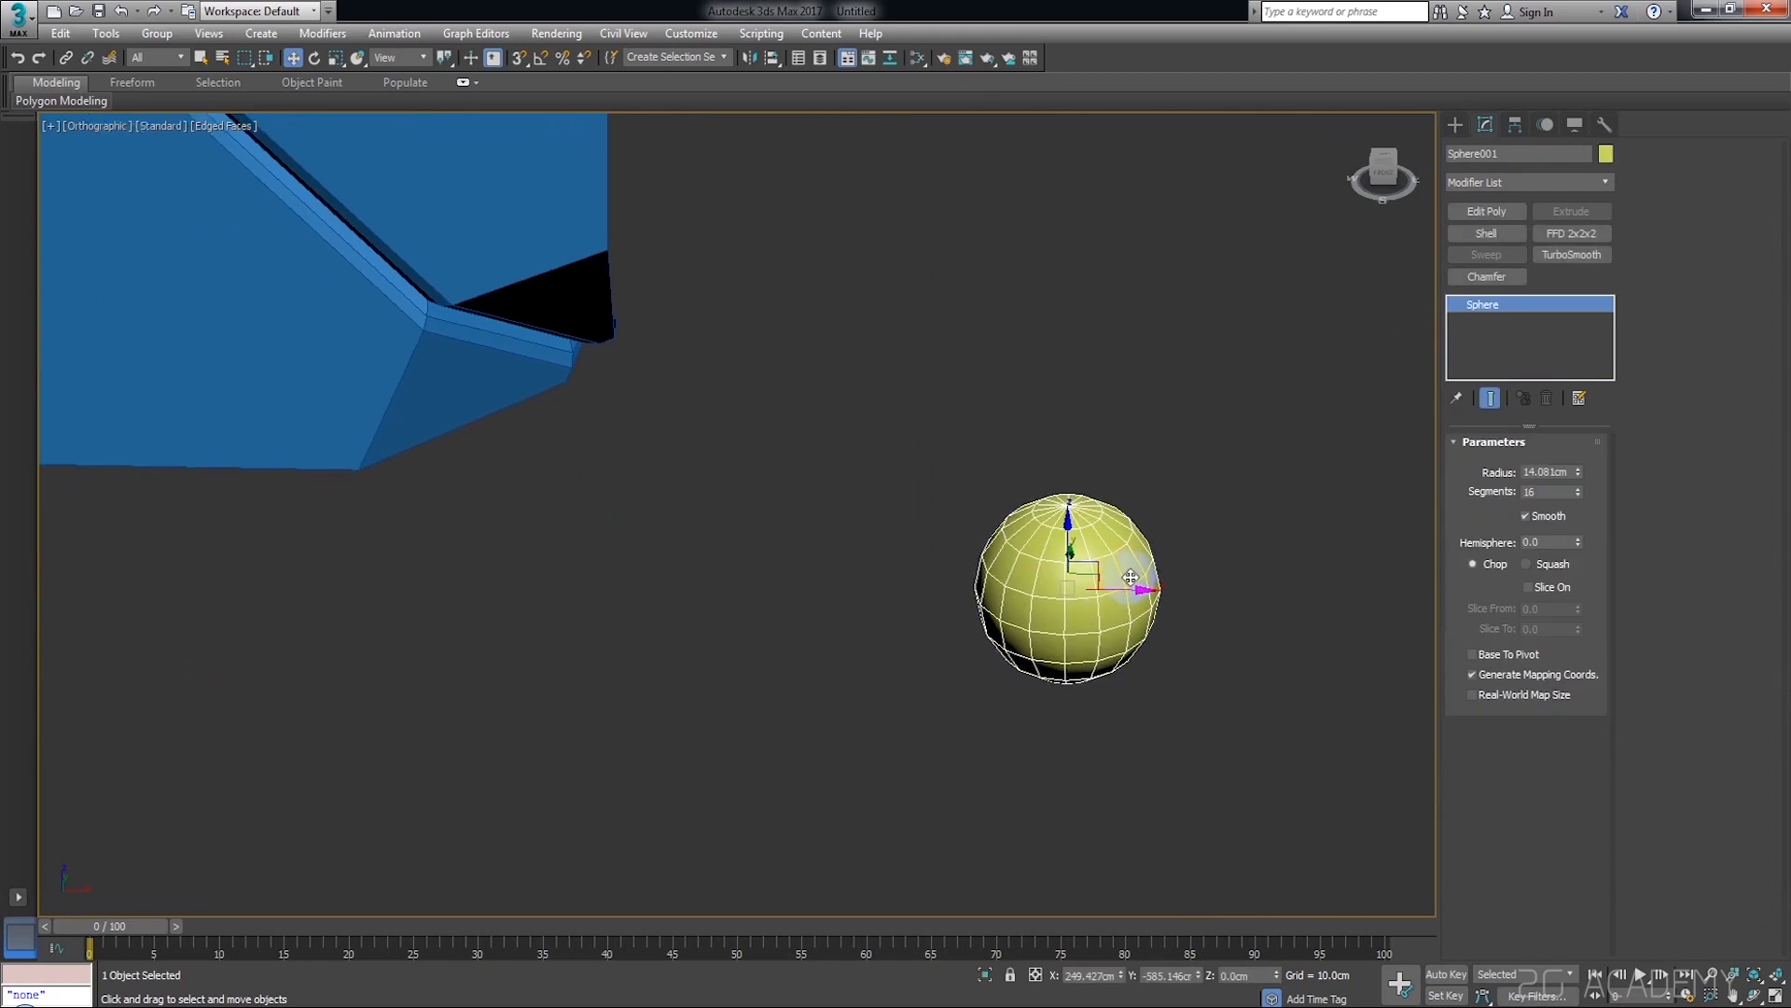
key(r)
drag(1069, 508, 1071, 546)
click(1184, 549)
click(1055, 616)
middle_drag(1121, 583, 1095, 579)
Rotate the flattened sphere 90 degrees about the X axis so it faces the front of the plane
key(w)
key(e)
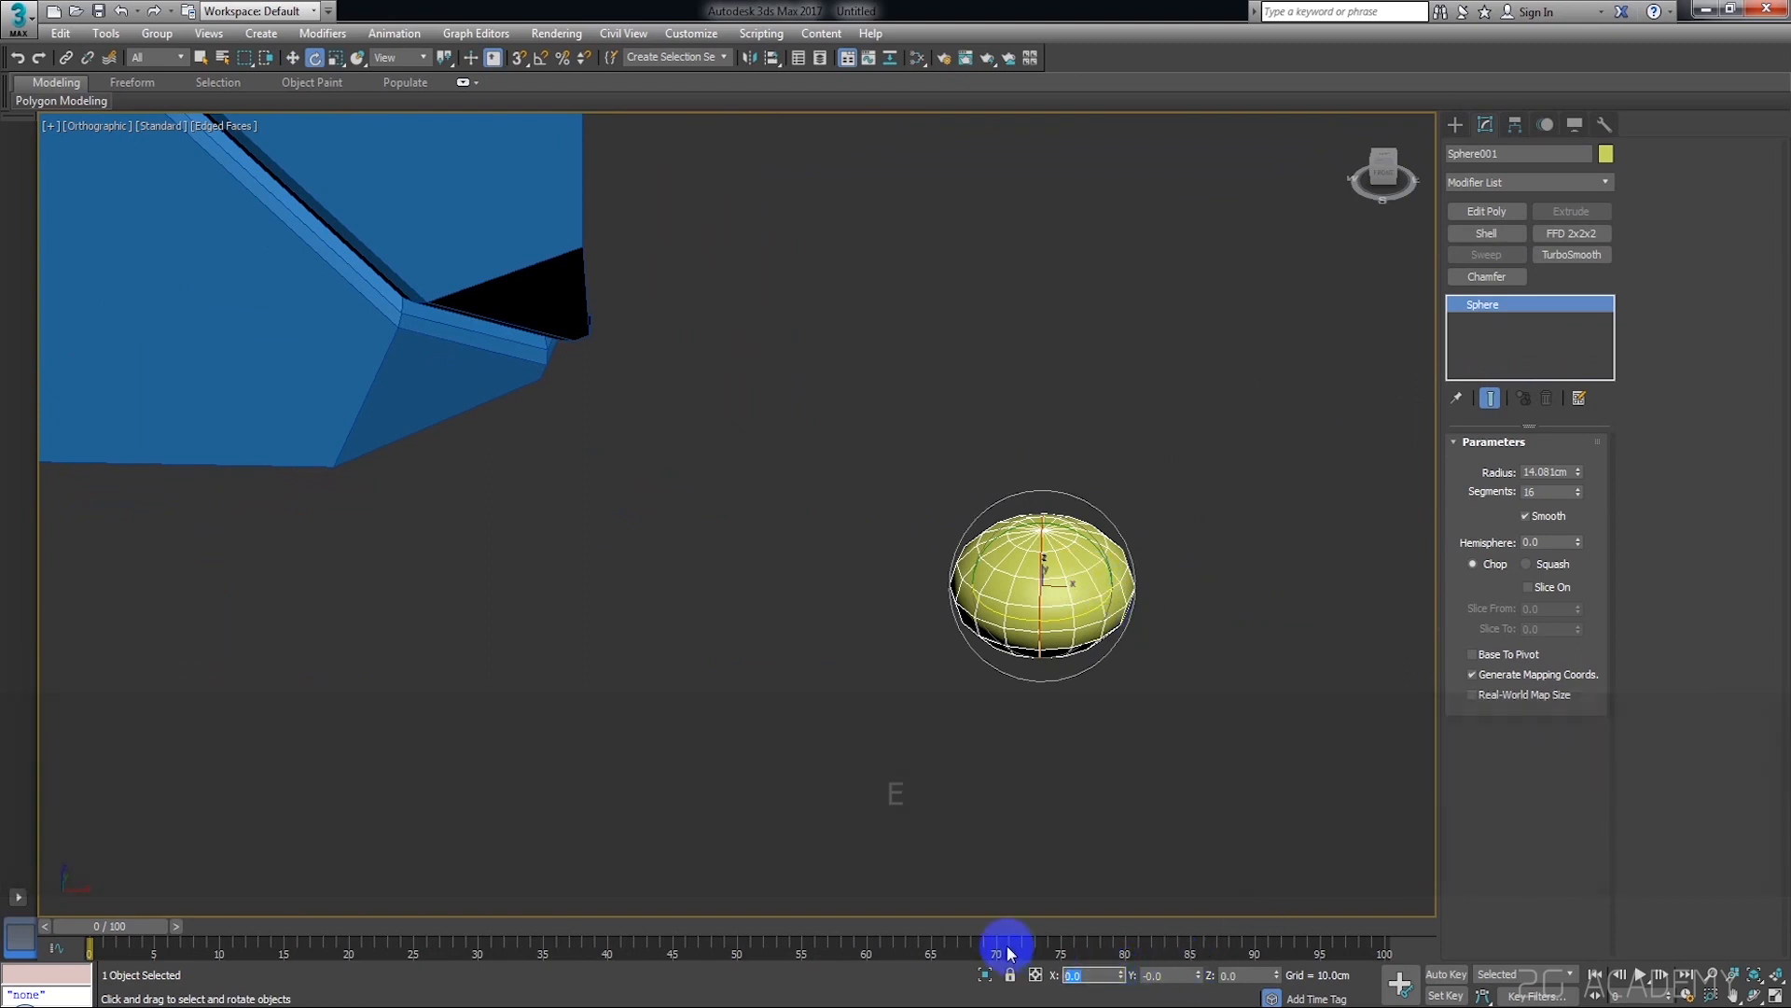
text(90)
key(Return)
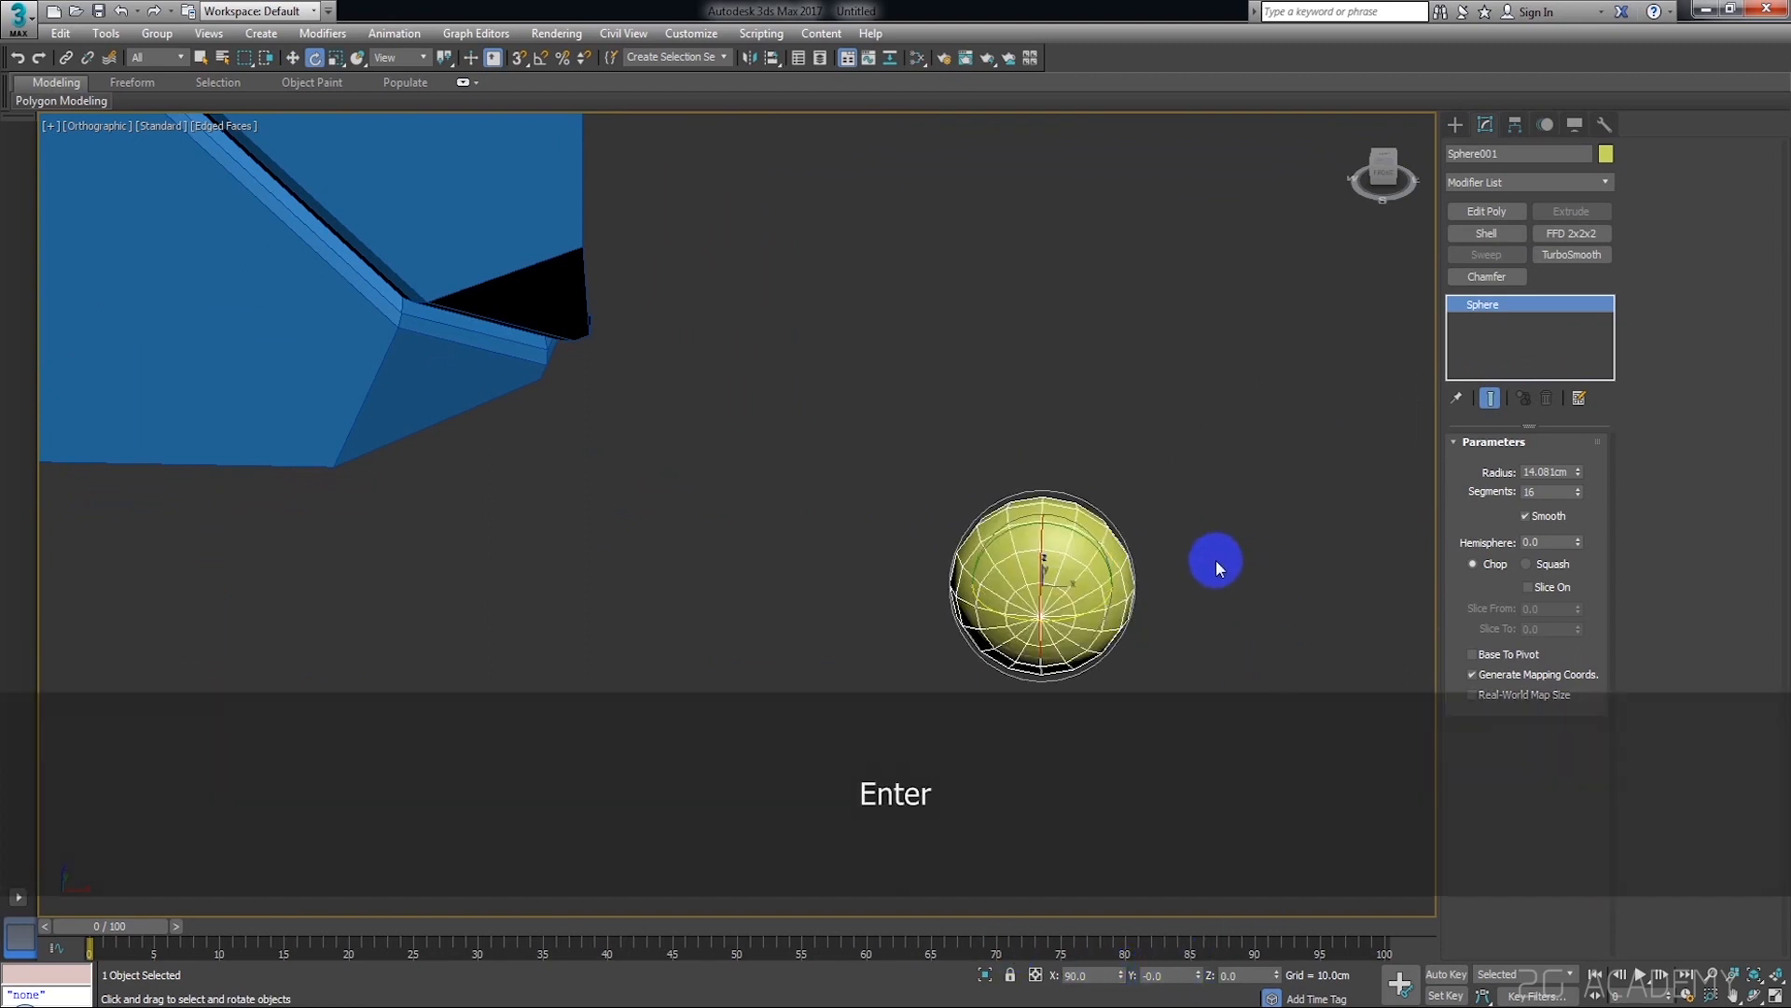
click(1216, 559)
scroll(1215, 558, down, 5)
click(1159, 572)
middle_drag(1190, 550, 1192, 590)
key(w)
click(1205, 581)
click(1180, 592)
Quick-align the button sphere to the tufted plane and raise it to the upper central pit
scroll(1136, 503, down, 5)
middle_drag(1135, 508, 1129, 599)
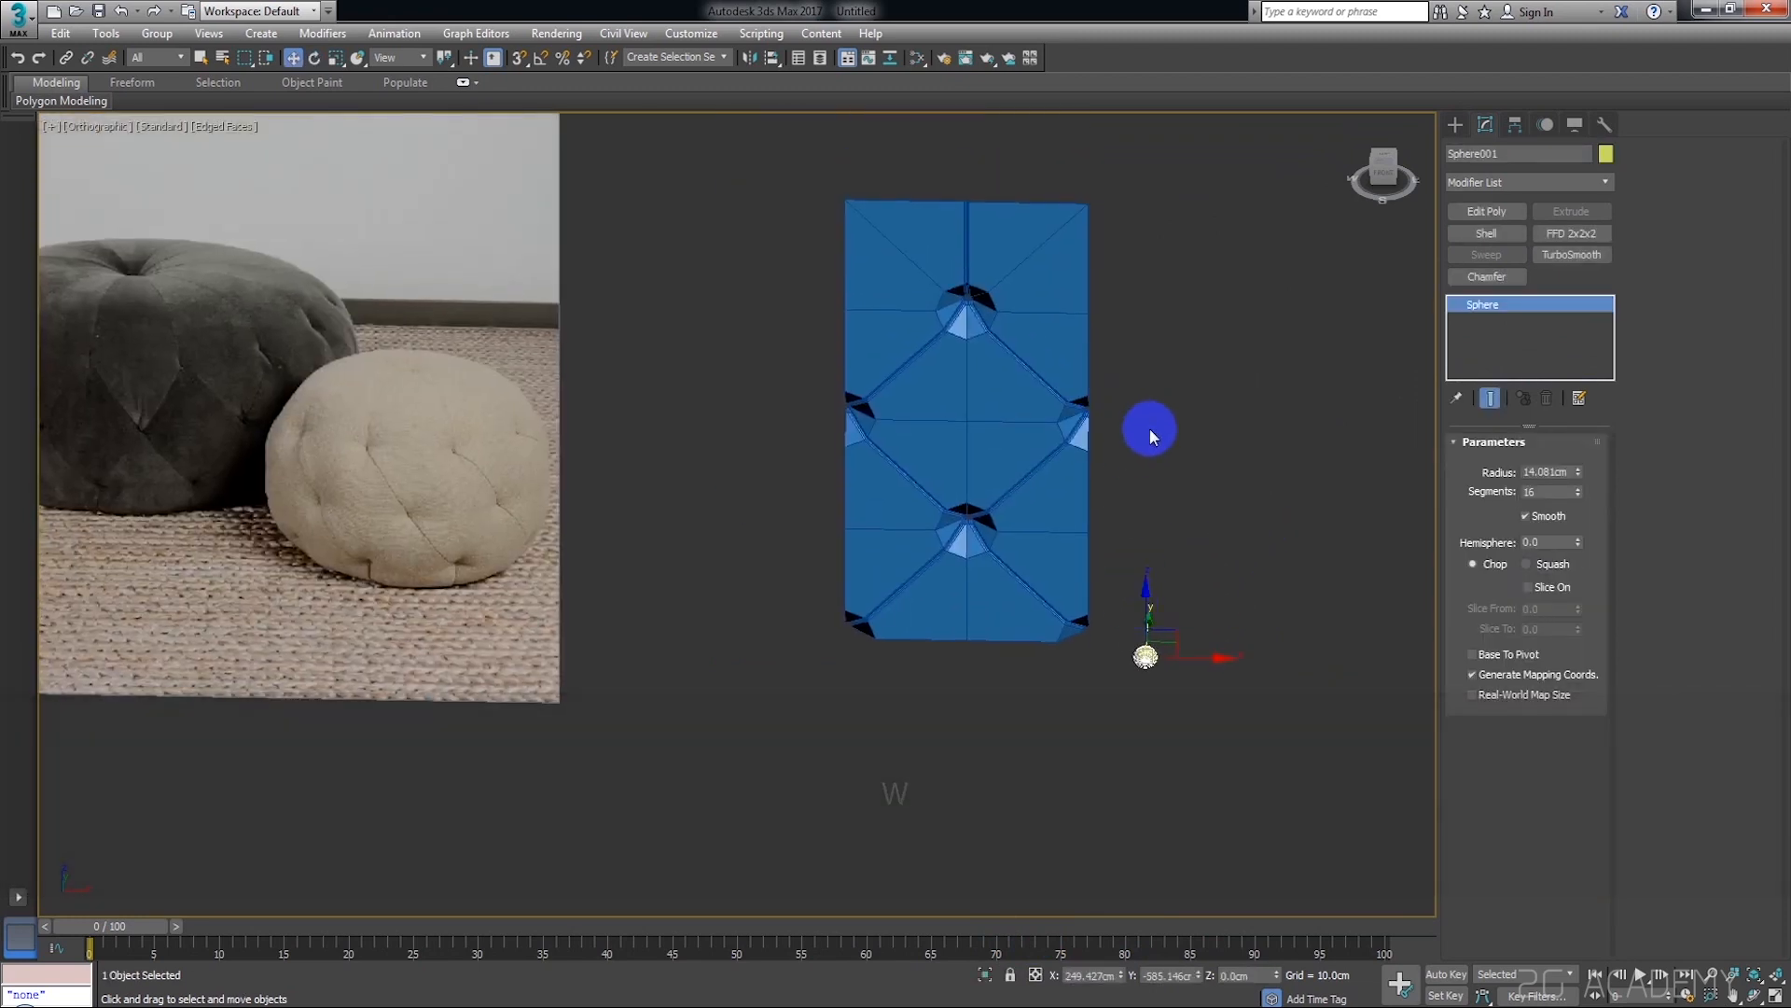
key(shift+a)
click(1014, 340)
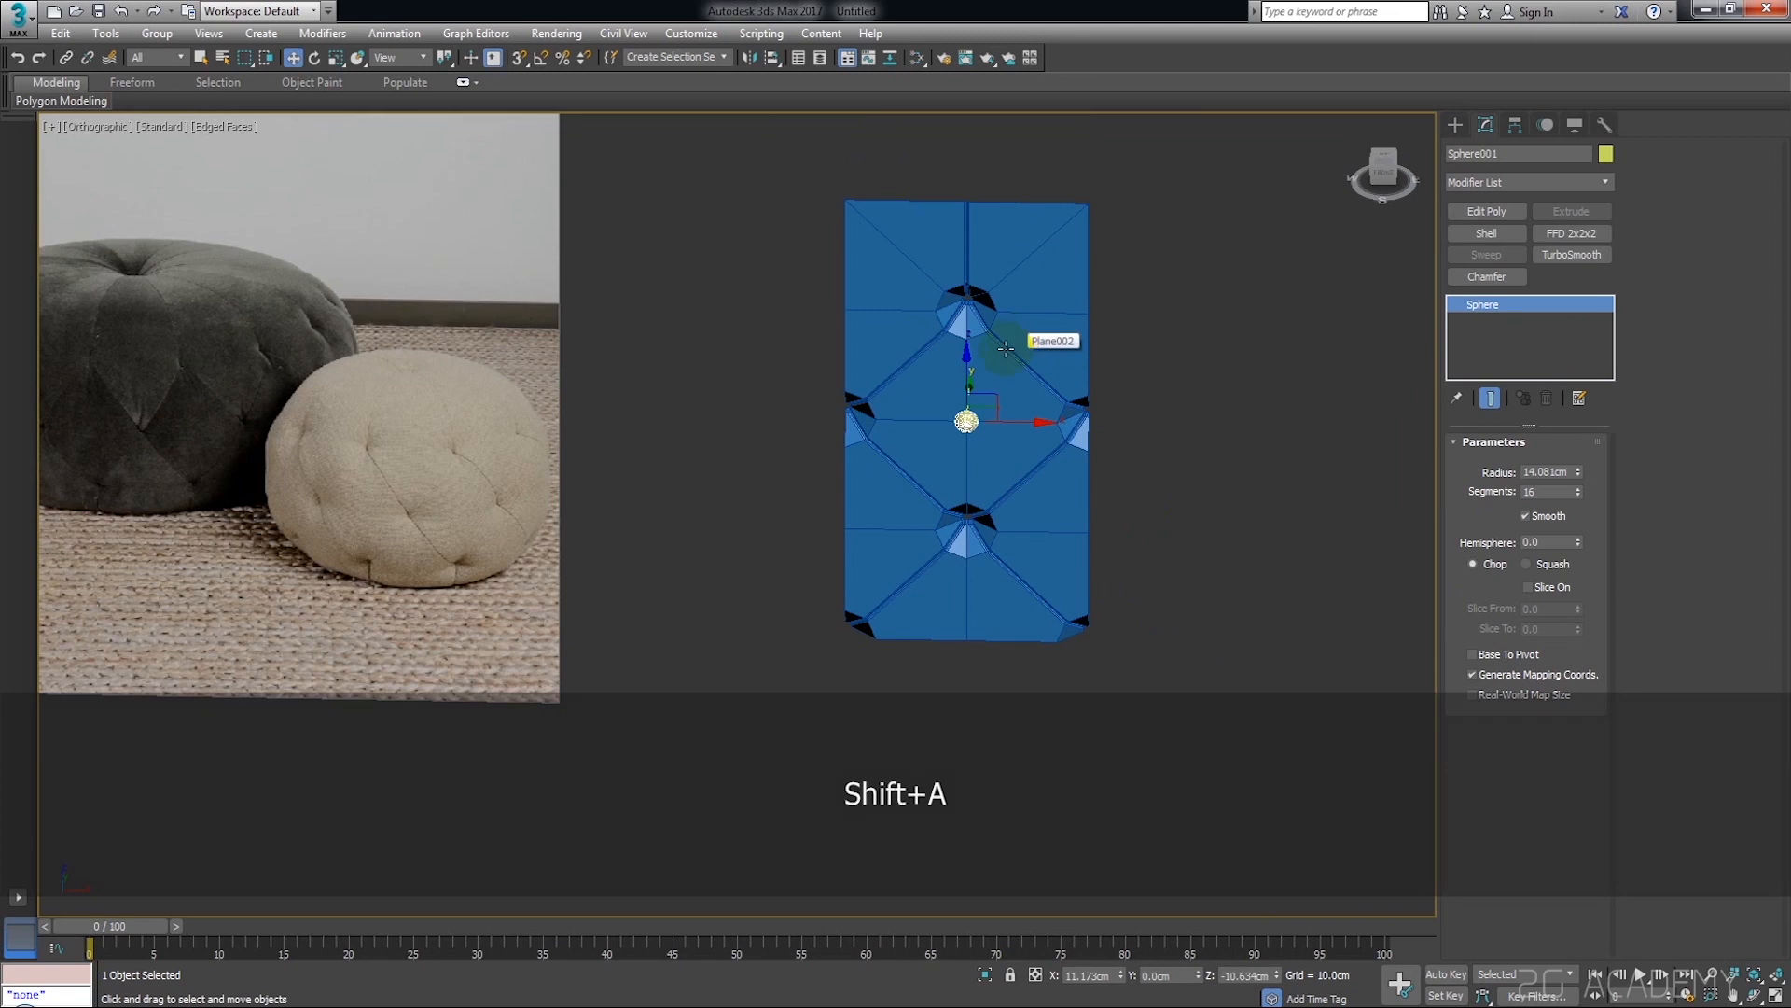
scroll(965, 390, up, 5)
drag(952, 400, 1003, 112)
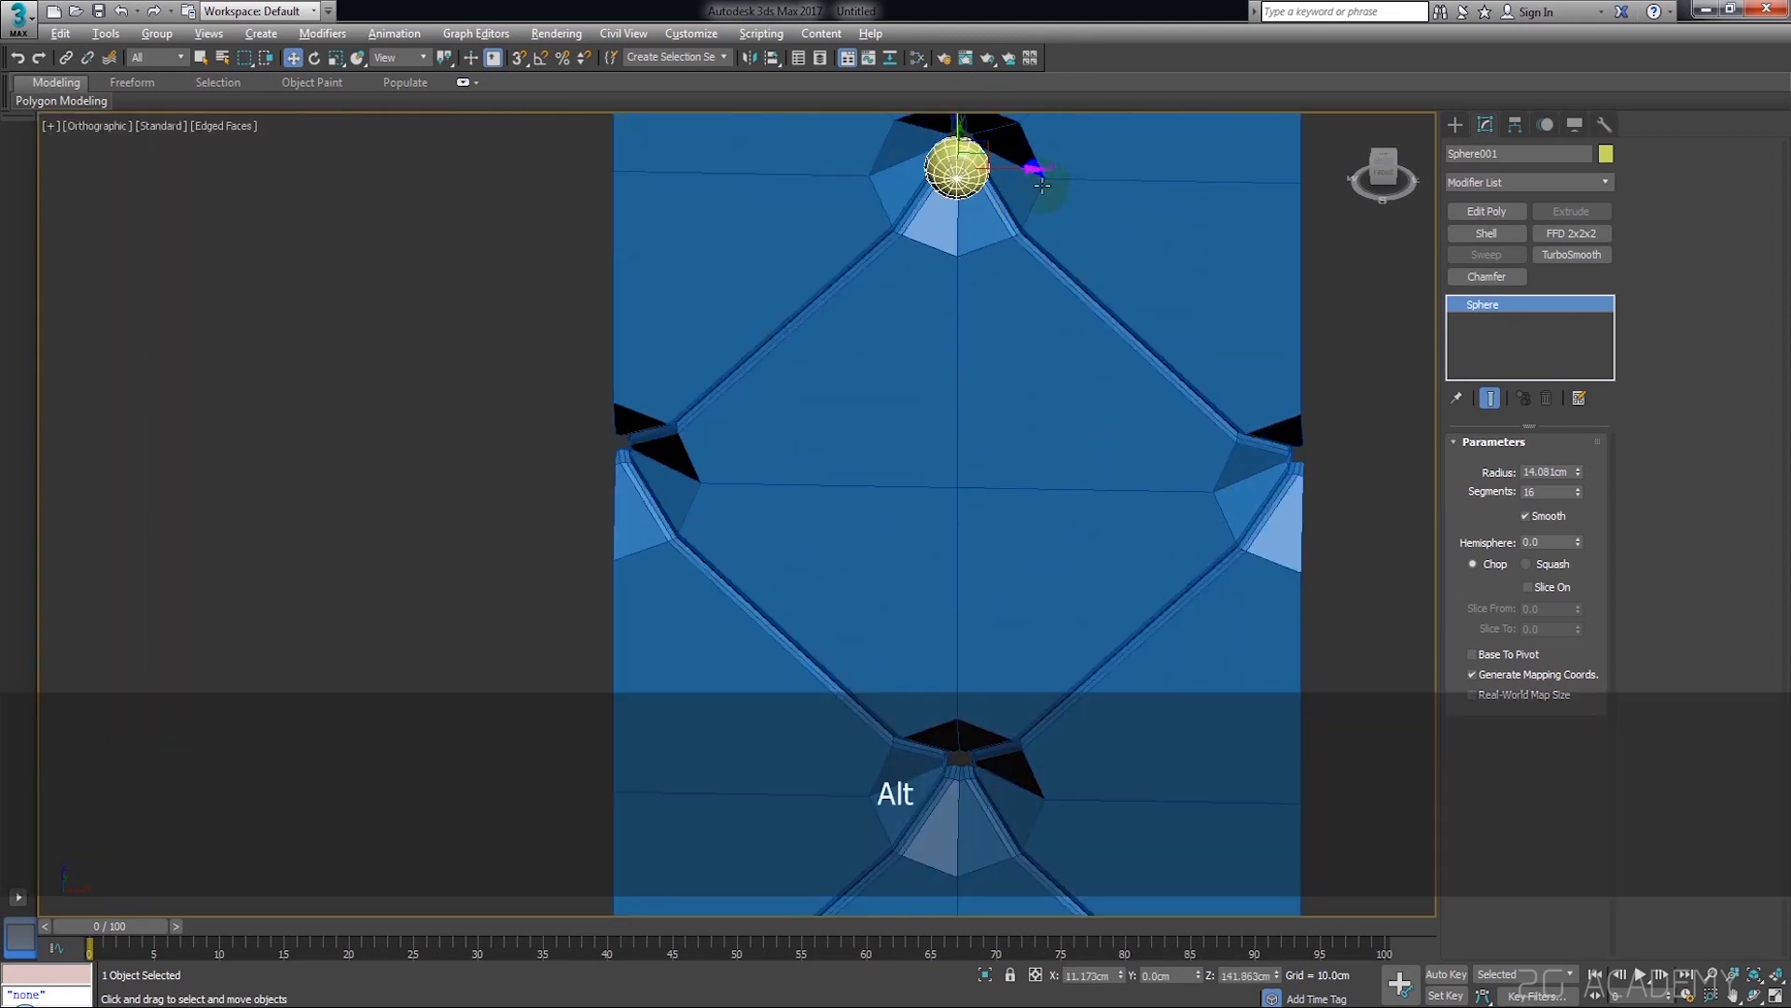
Try to shift the button sphere in depth at the upper central pit and undo both moves
alt+middle_drag(1042, 185, 971, 300)
scroll(971, 301, up, 7)
alt+middle_drag(961, 371, 915, 377)
drag(863, 348, 980, 294)
key(ctrl+z)
drag(862, 346, 1031, 279)
key(ctrl+z)
Seat the button sphere inside the upper central pit at about Y 23.04 cm and Z 137.38 cm
alt+middle_drag(1031, 279, 1030, 328)
drag(1027, 243, 1028, 239)
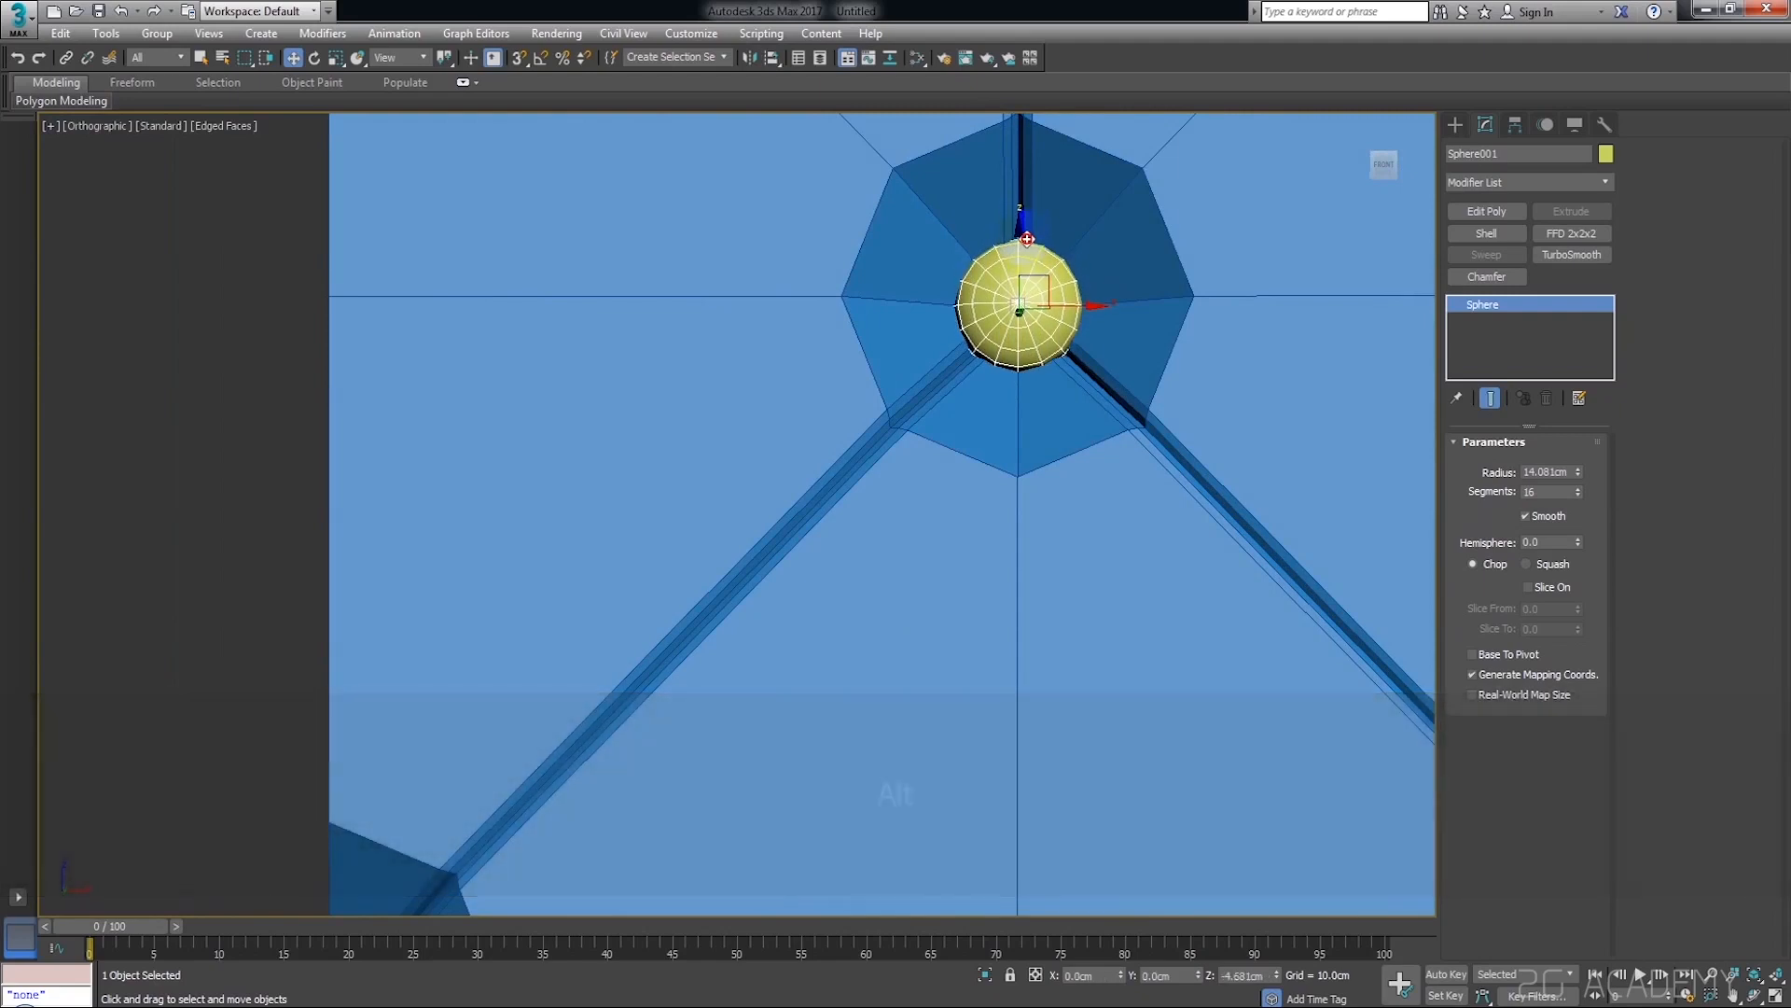
alt+middle_drag(1027, 239, 1025, 310)
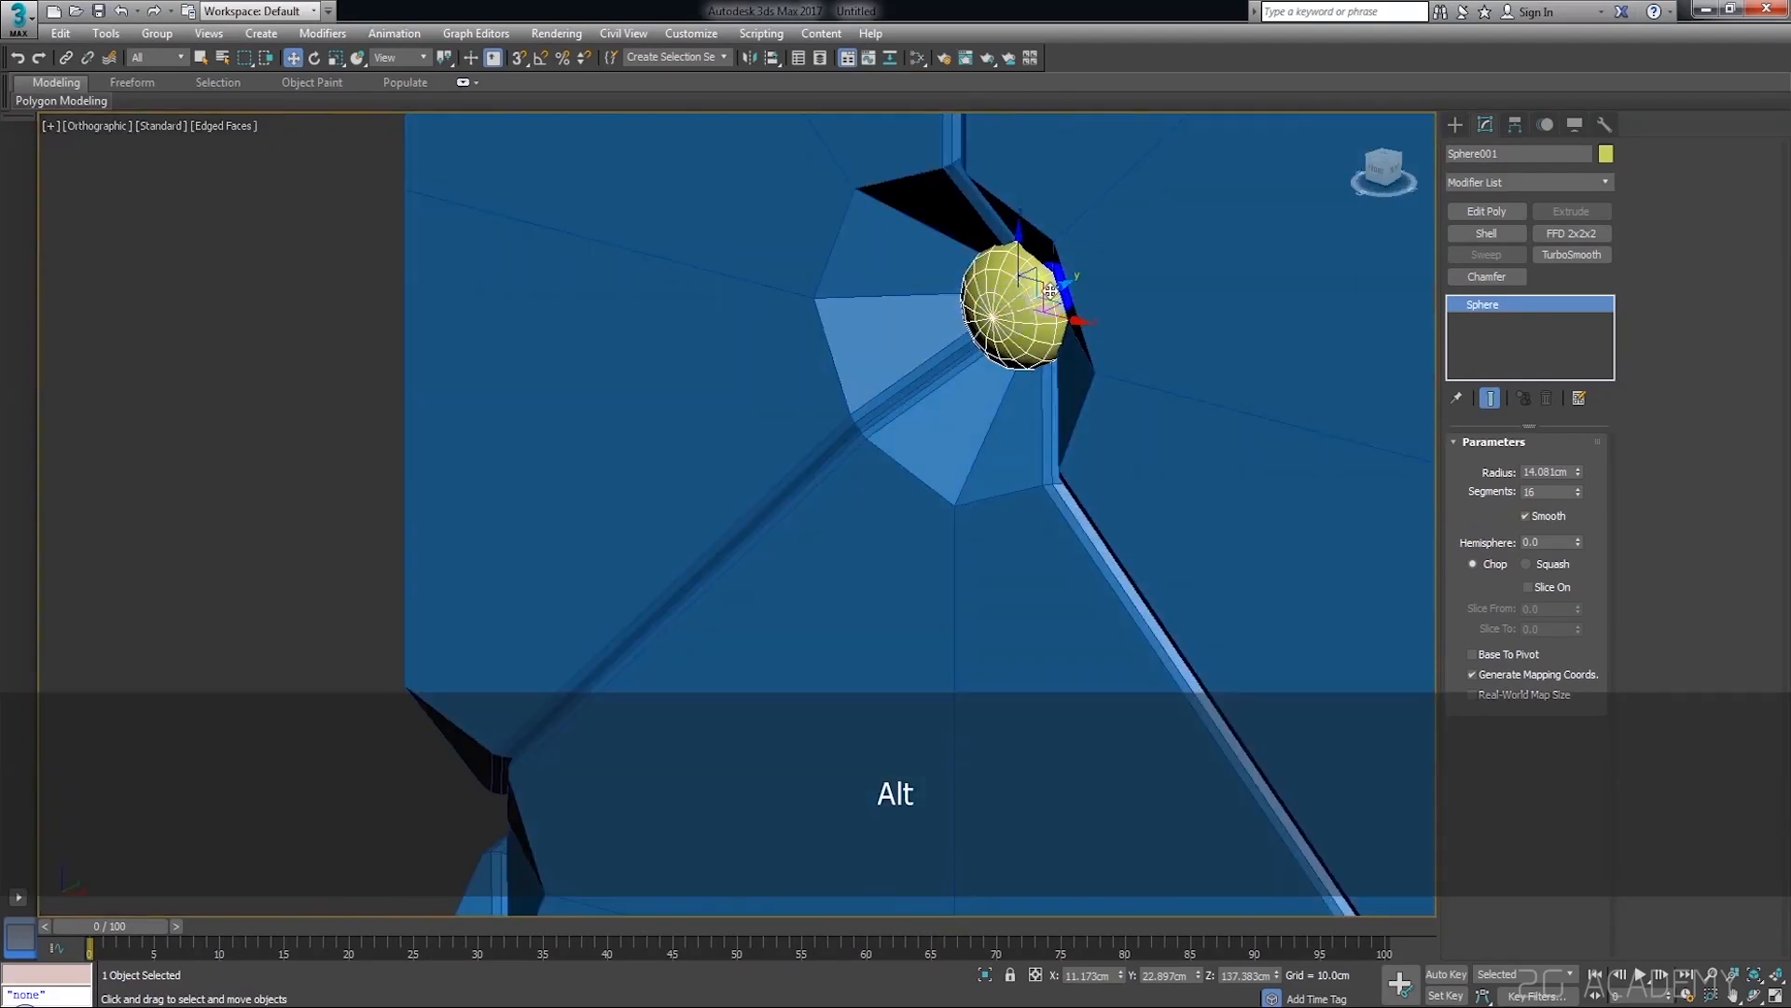
scroll(1062, 288, up, 4)
mouse_move(1027, 304)
mouse_down()
mouse_move(994, 328)
mouse_move(1030, 313)
mouse_up()
scroll(1042, 316, down, 10)
alt+middle_drag(1094, 327, 1247, 273)
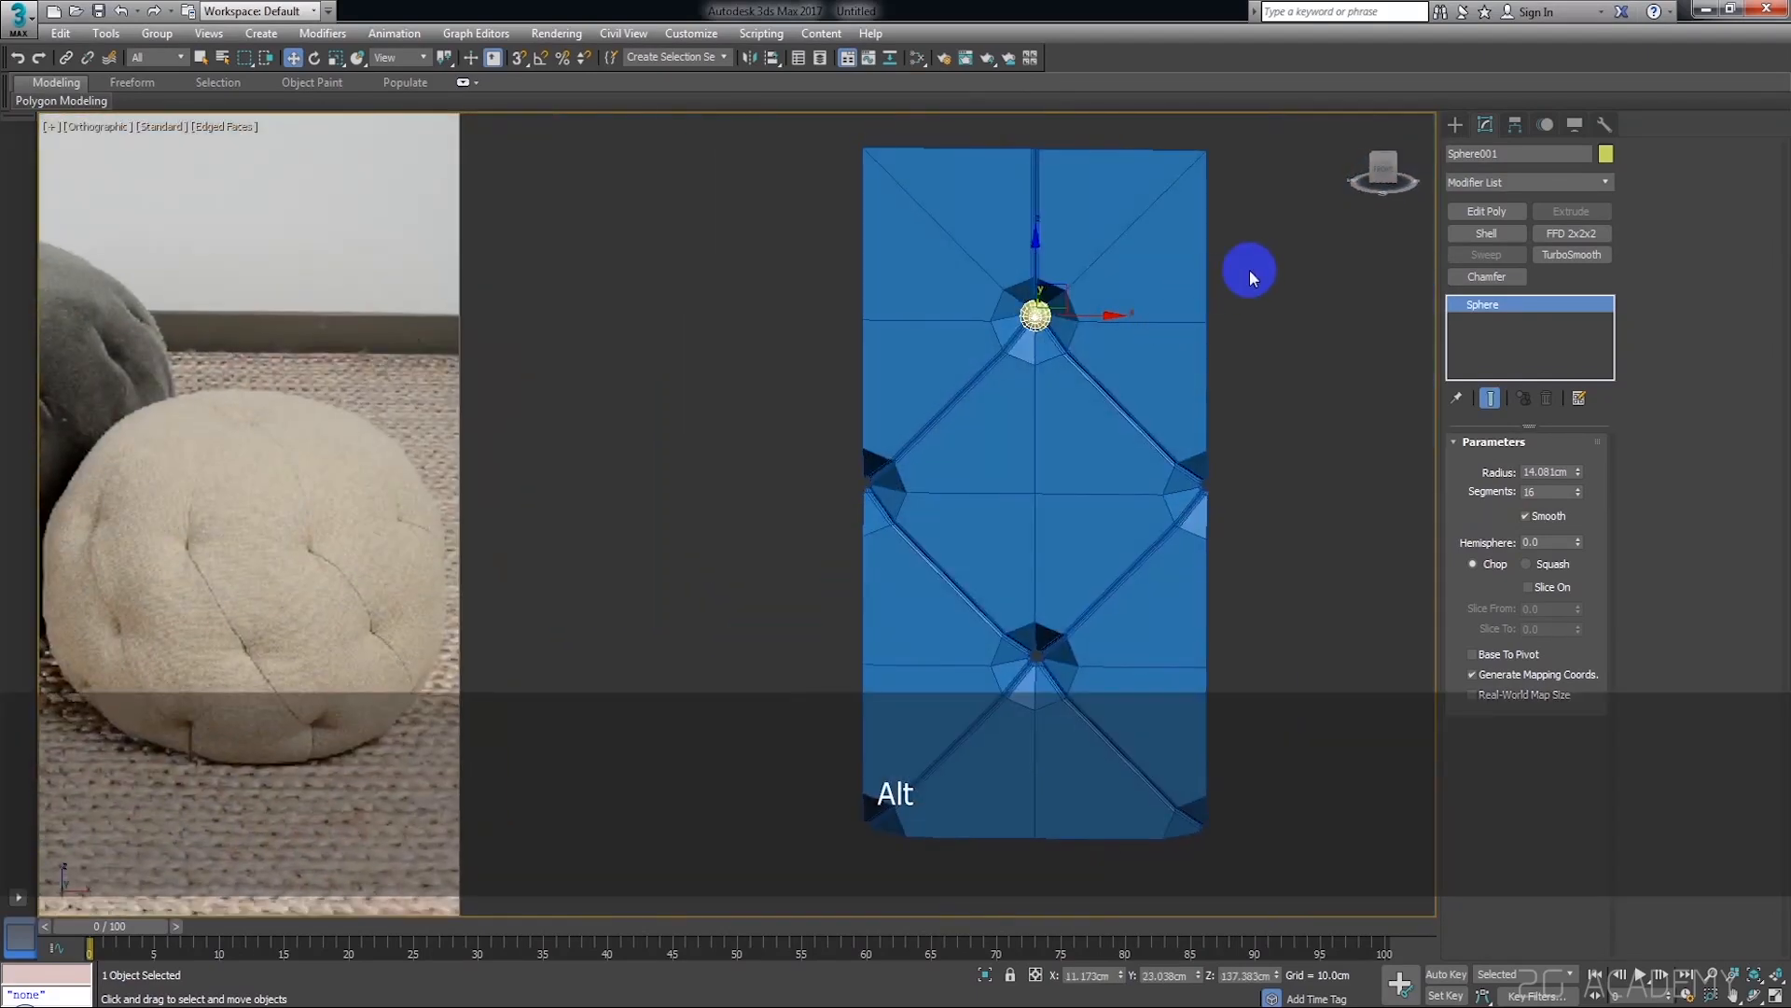
click(1383, 172)
scroll(1155, 429, down, 3)
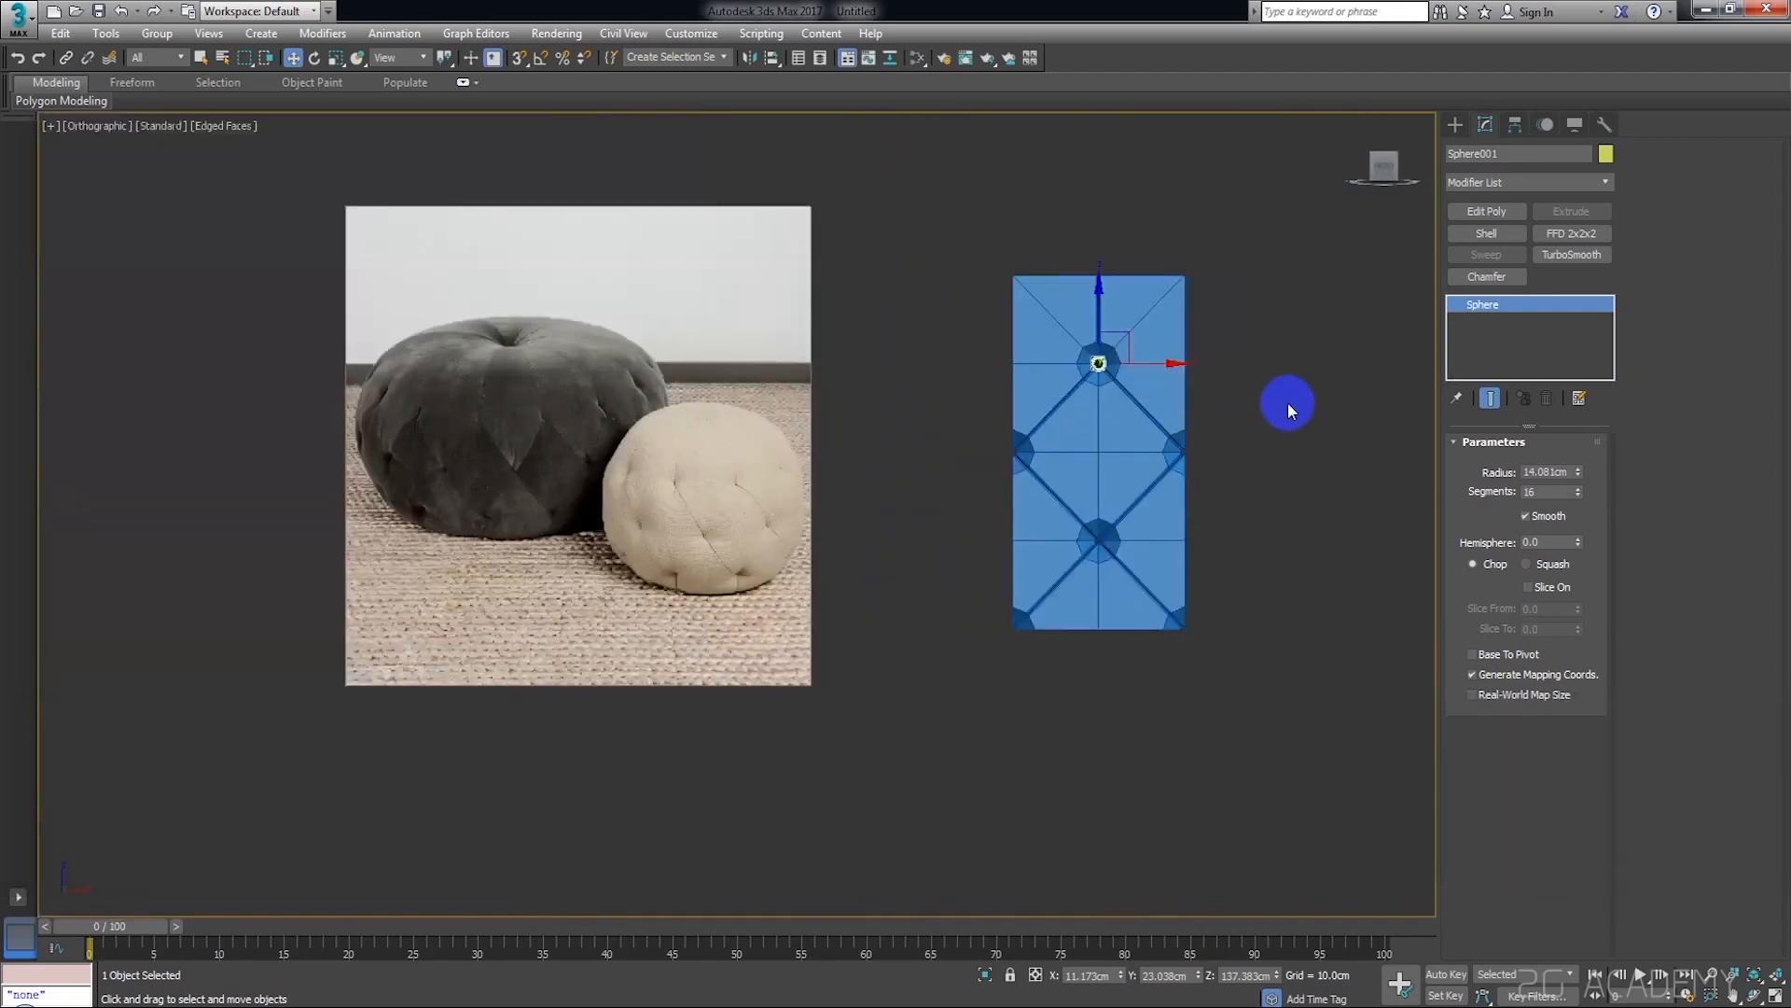
Inspect how the button sphere sits in the upper central pit from an angle and from the front
click(1288, 401)
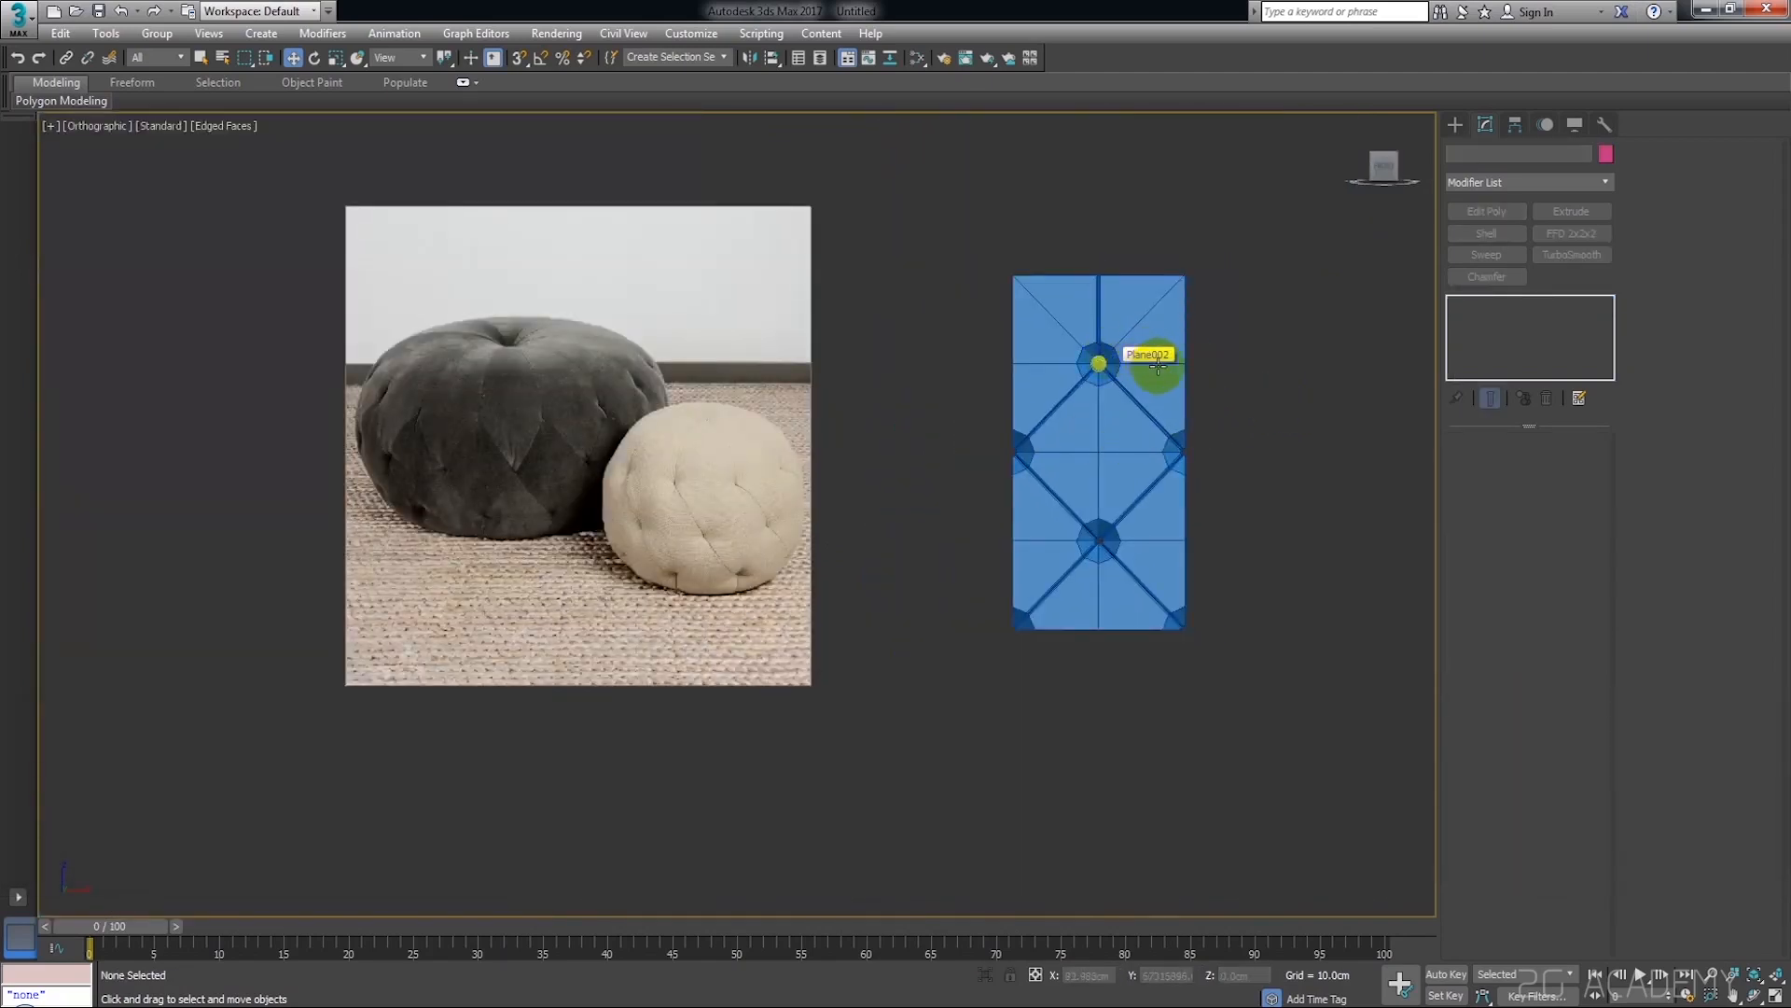
scroll(1157, 365, up, 5)
click(1001, 351)
mouse_move(1016, 368)
alt+middle_down()
mouse_move(1055, 389)
mouse_move(1039, 392)
alt+middle_up()
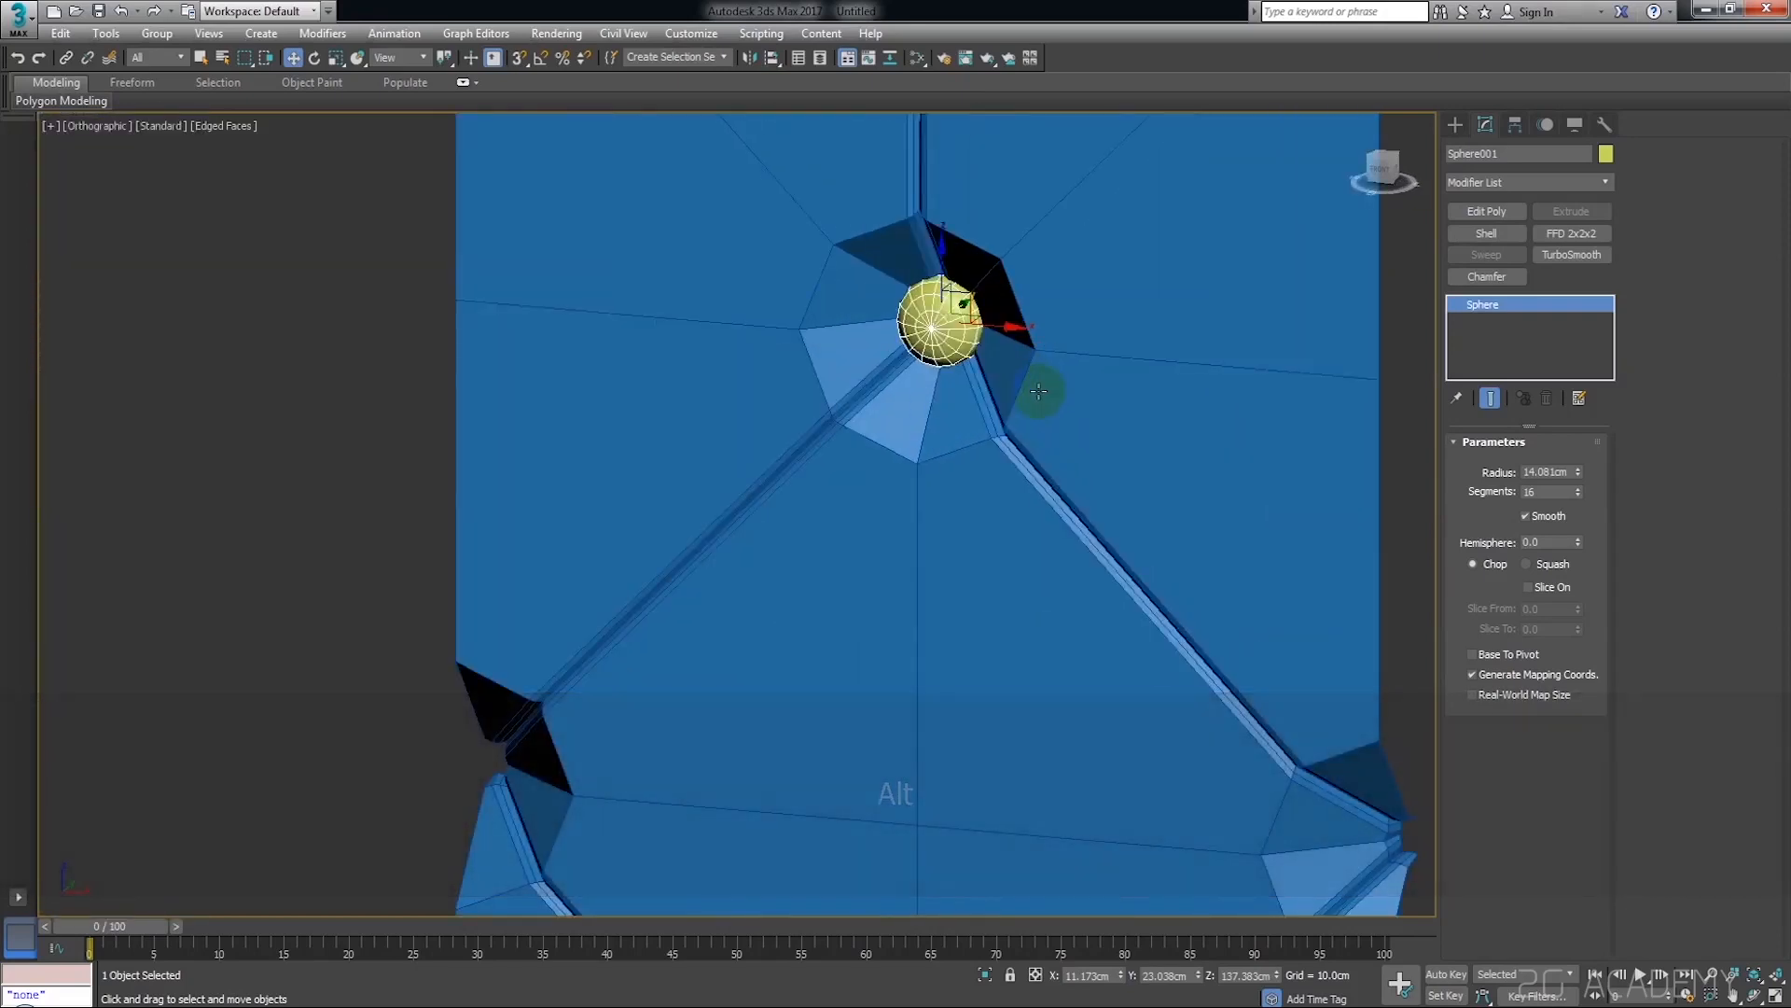
key(r)
key(w)
scroll(918, 322, down, 5)
click(1379, 177)
click(1307, 320)
Copy the button sphere straight down into the lower central pit and centre the copy at about Z -158.66 cm
click(920, 312)
scroll(915, 360, up, 3)
middle_drag(915, 360, 995, 270)
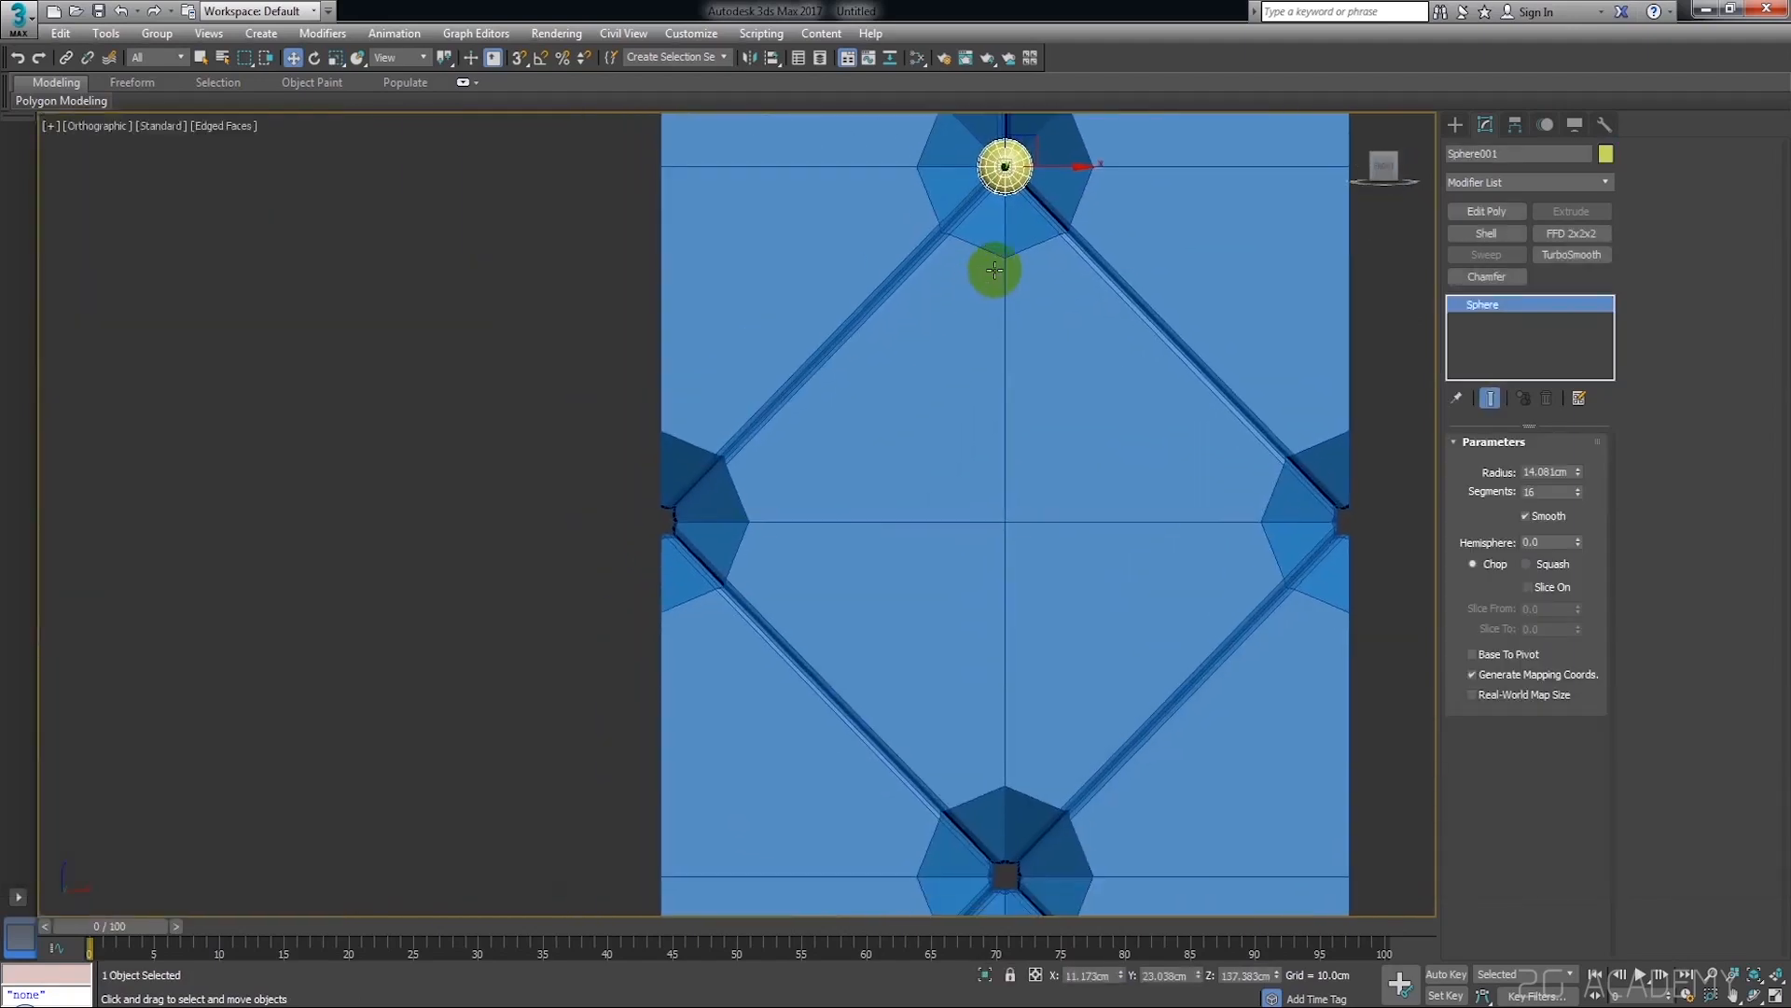
scroll(995, 270, down, 3)
shift+drag(1000, 180, 1005, 536)
click(928, 597)
scroll(1000, 528, up, 8)
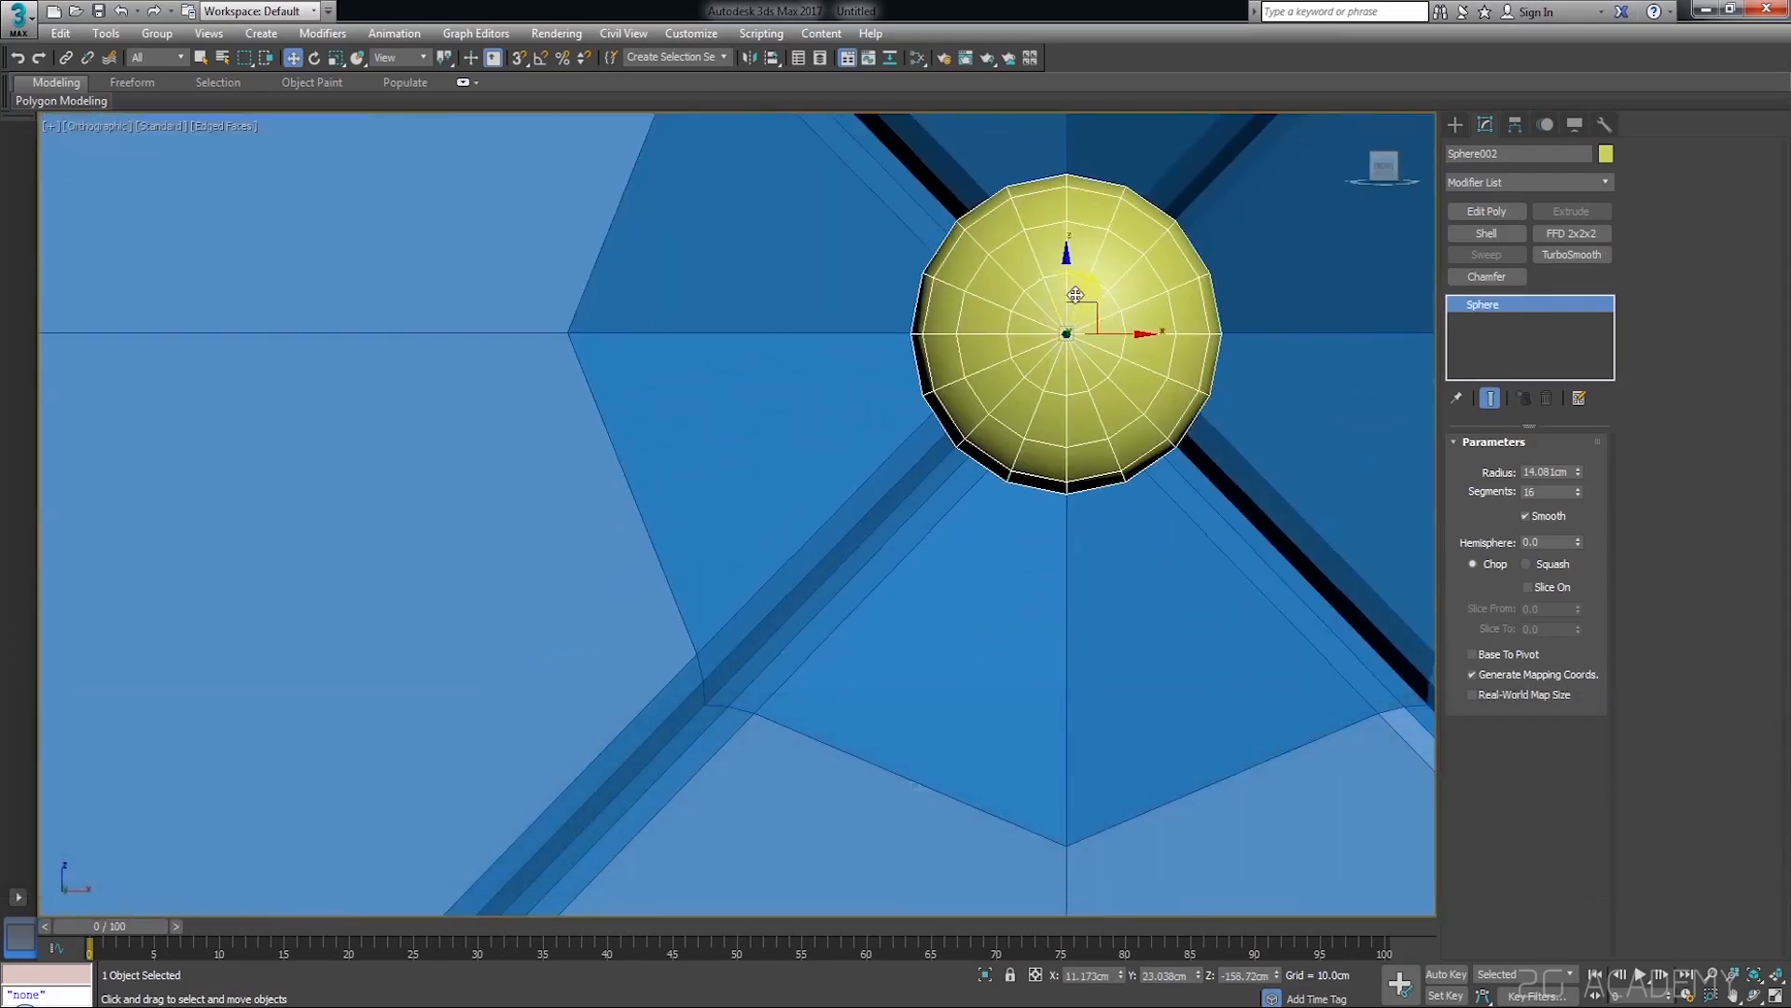
drag(1069, 292, 1070, 291)
scroll(1071, 292, down, 10)
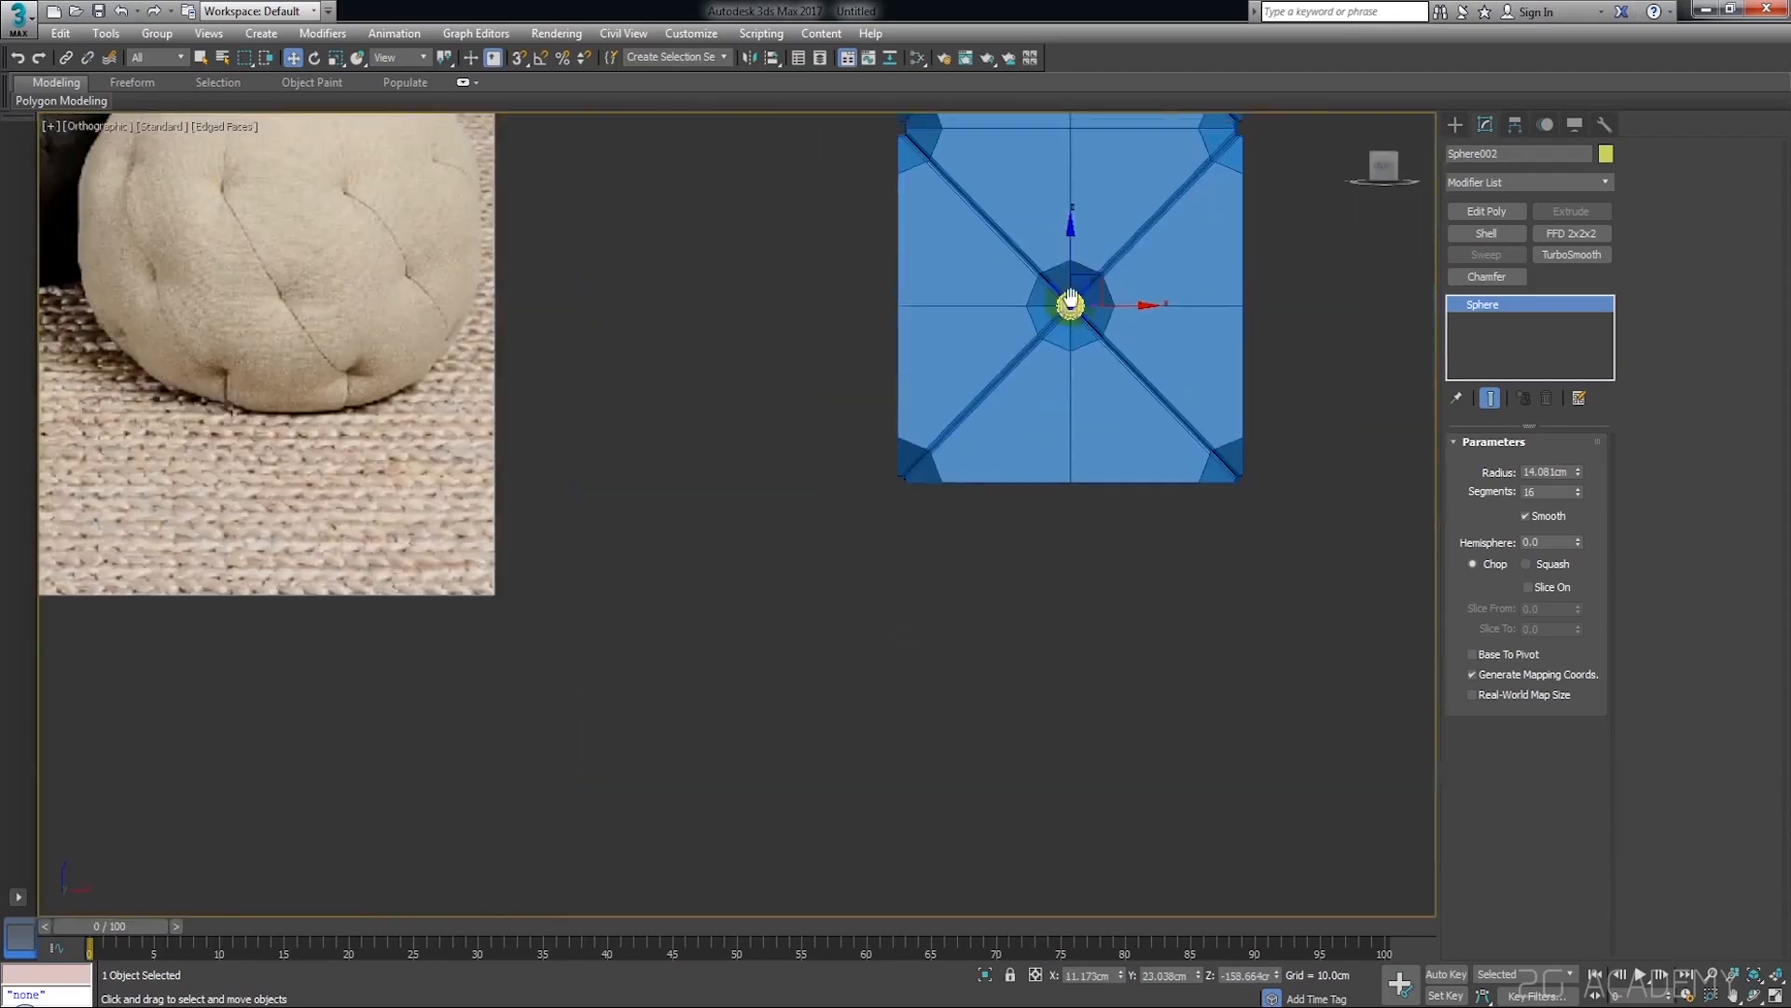
Copy both button spheres sideways as a pair and centre the copies on the plane's right edge
middle_drag(1070, 294, 1012, 473)
ctrl+click(1013, 128)
middle_drag(1013, 128, 1018, 398)
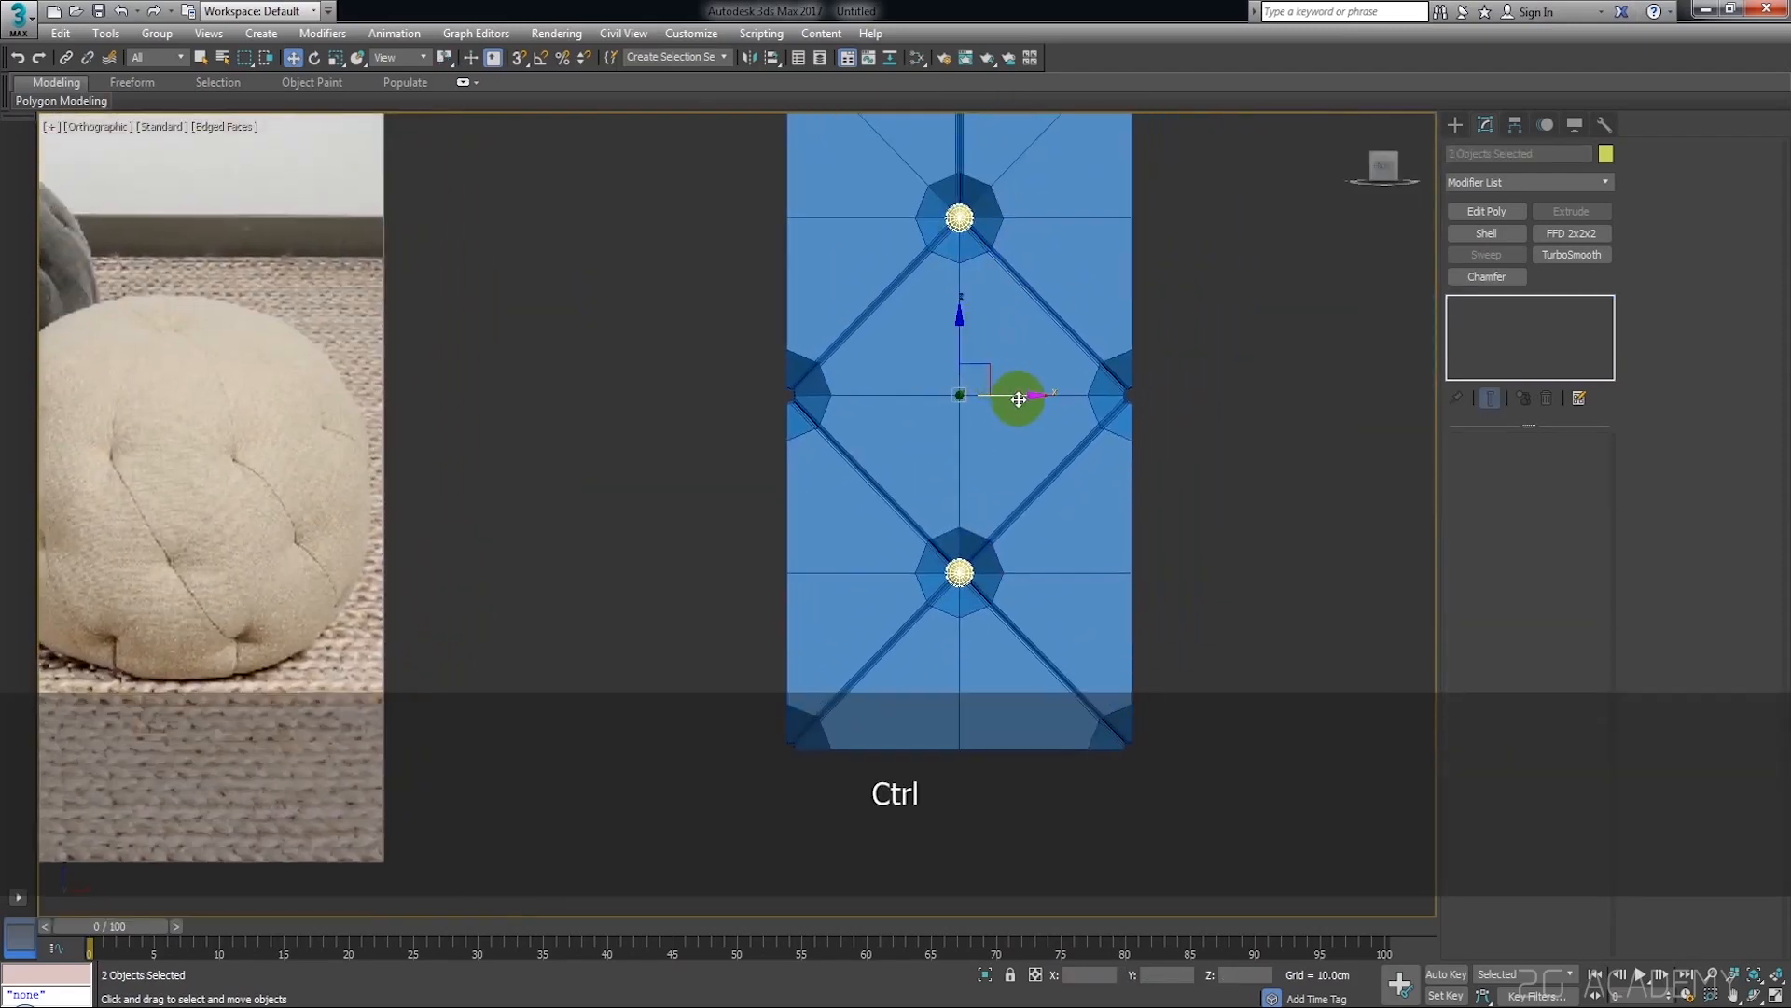
shift+drag(1028, 401, 1213, 442)
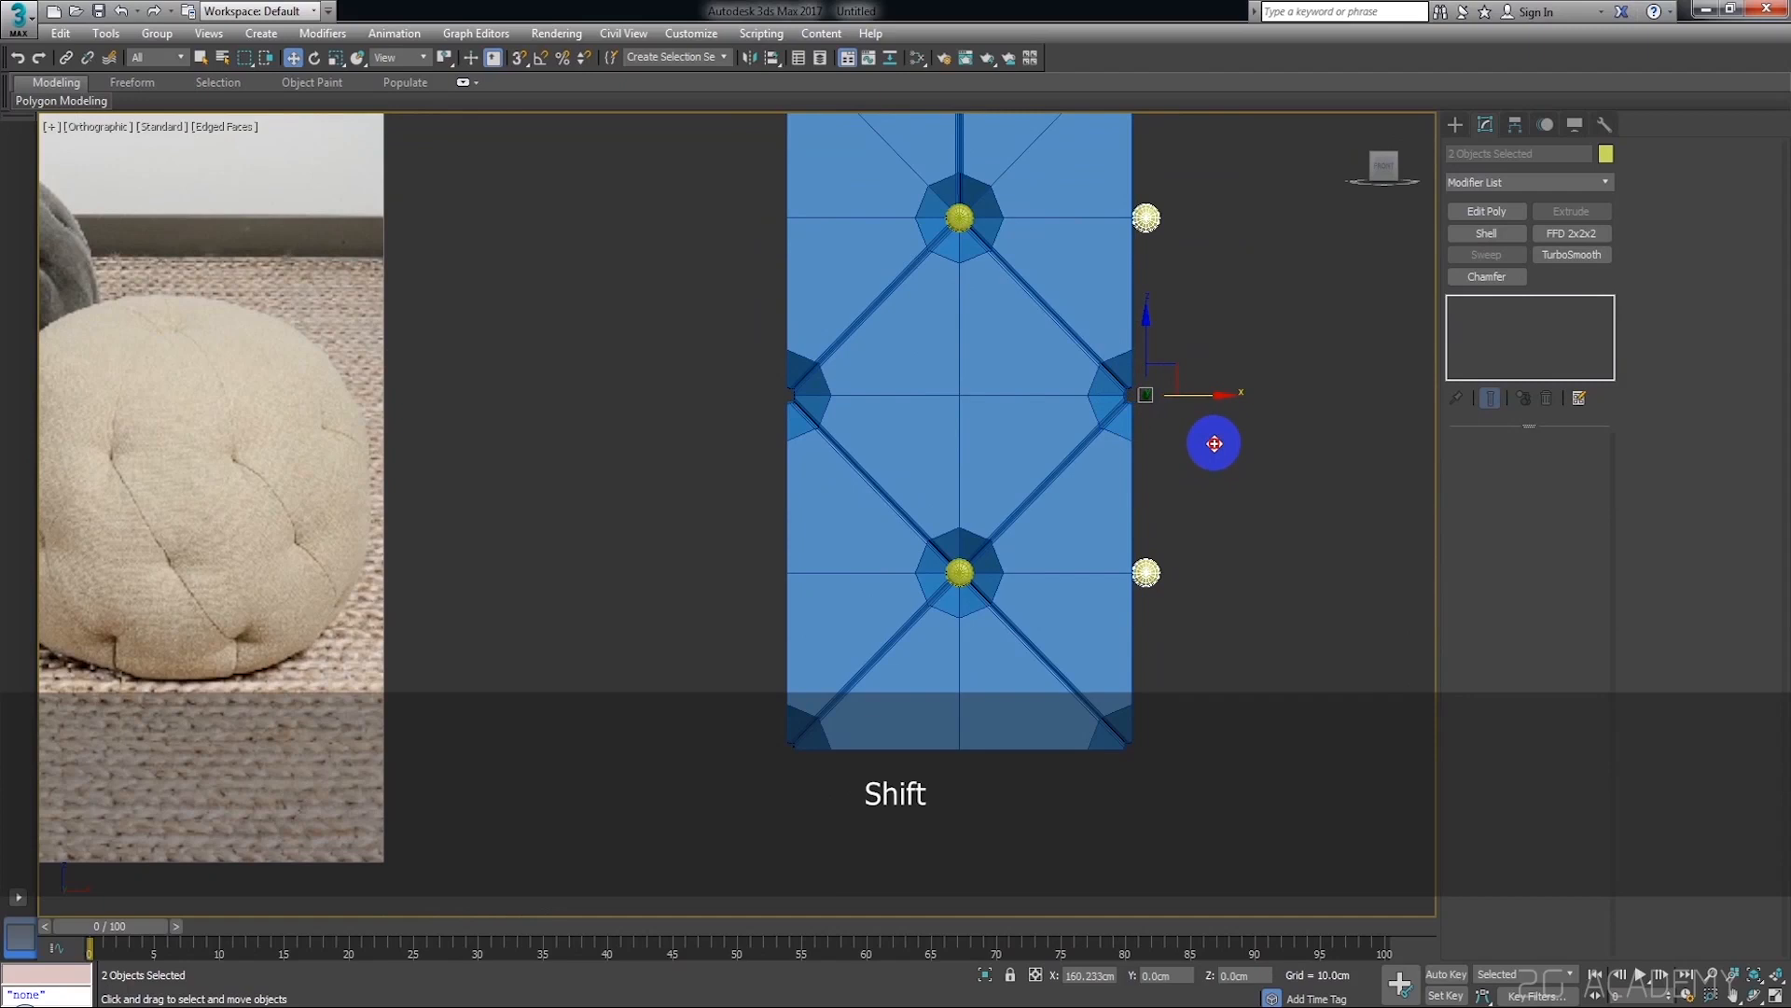
click(897, 595)
middle_drag(1249, 320, 1212, 343)
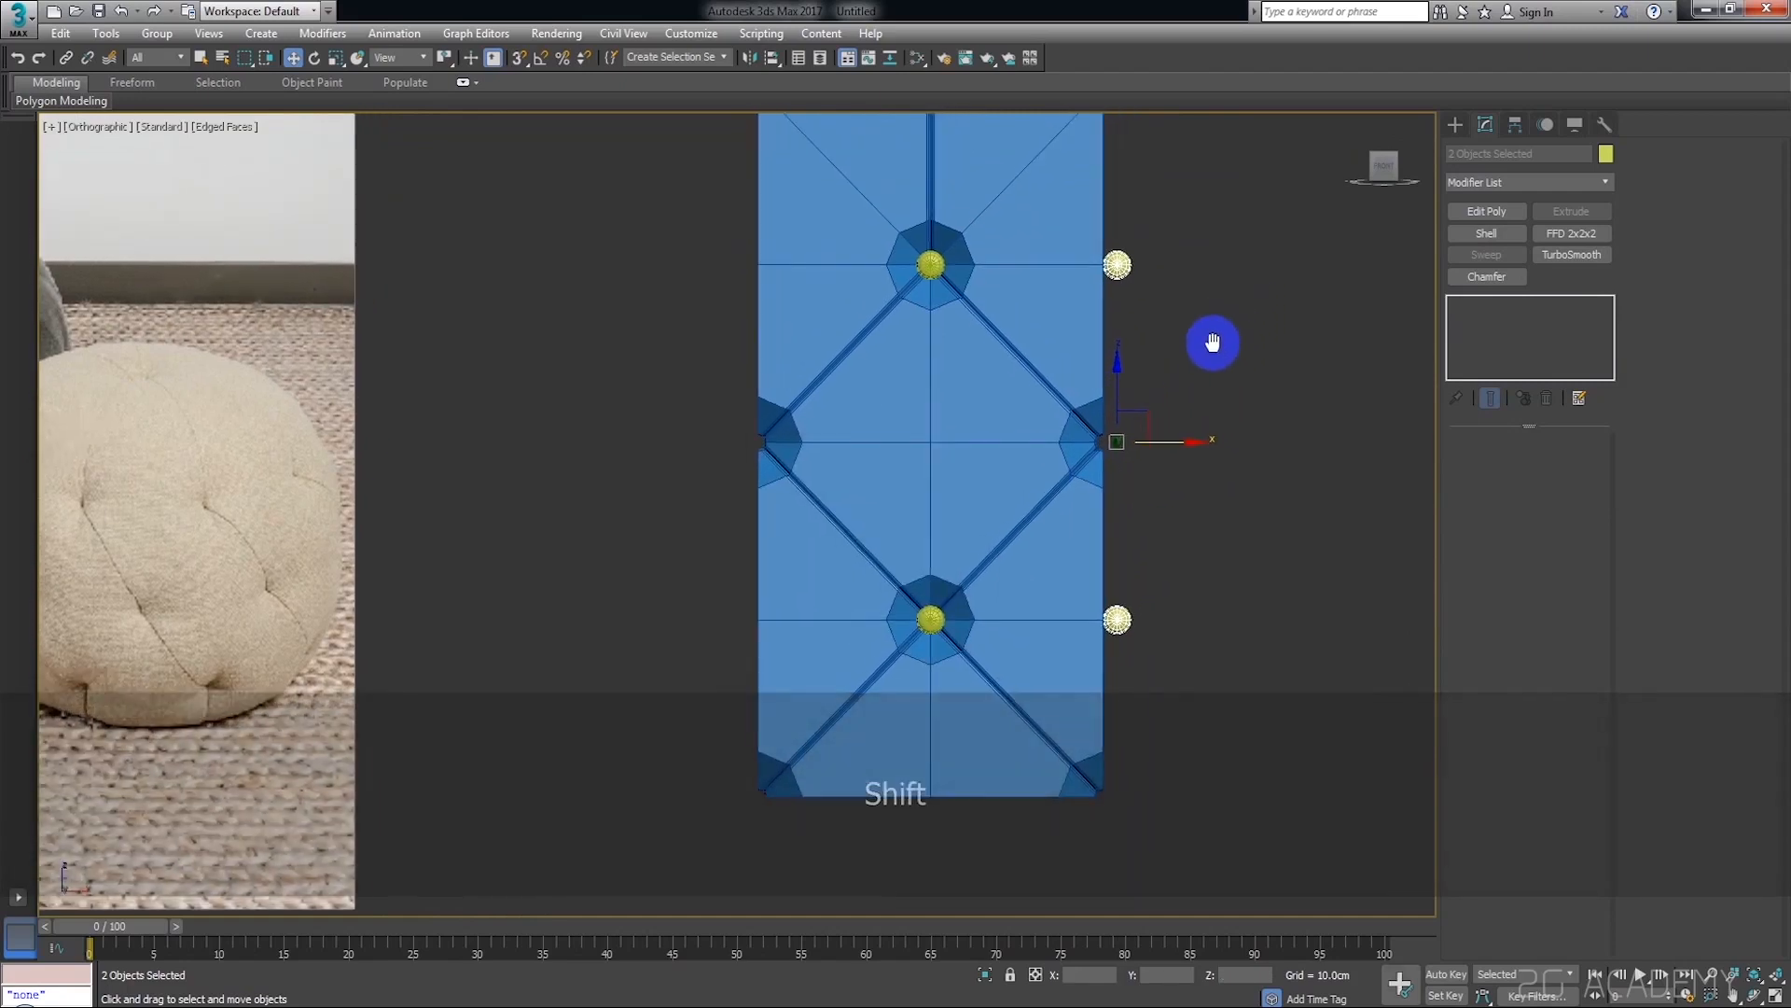
scroll(1157, 373, up, 5)
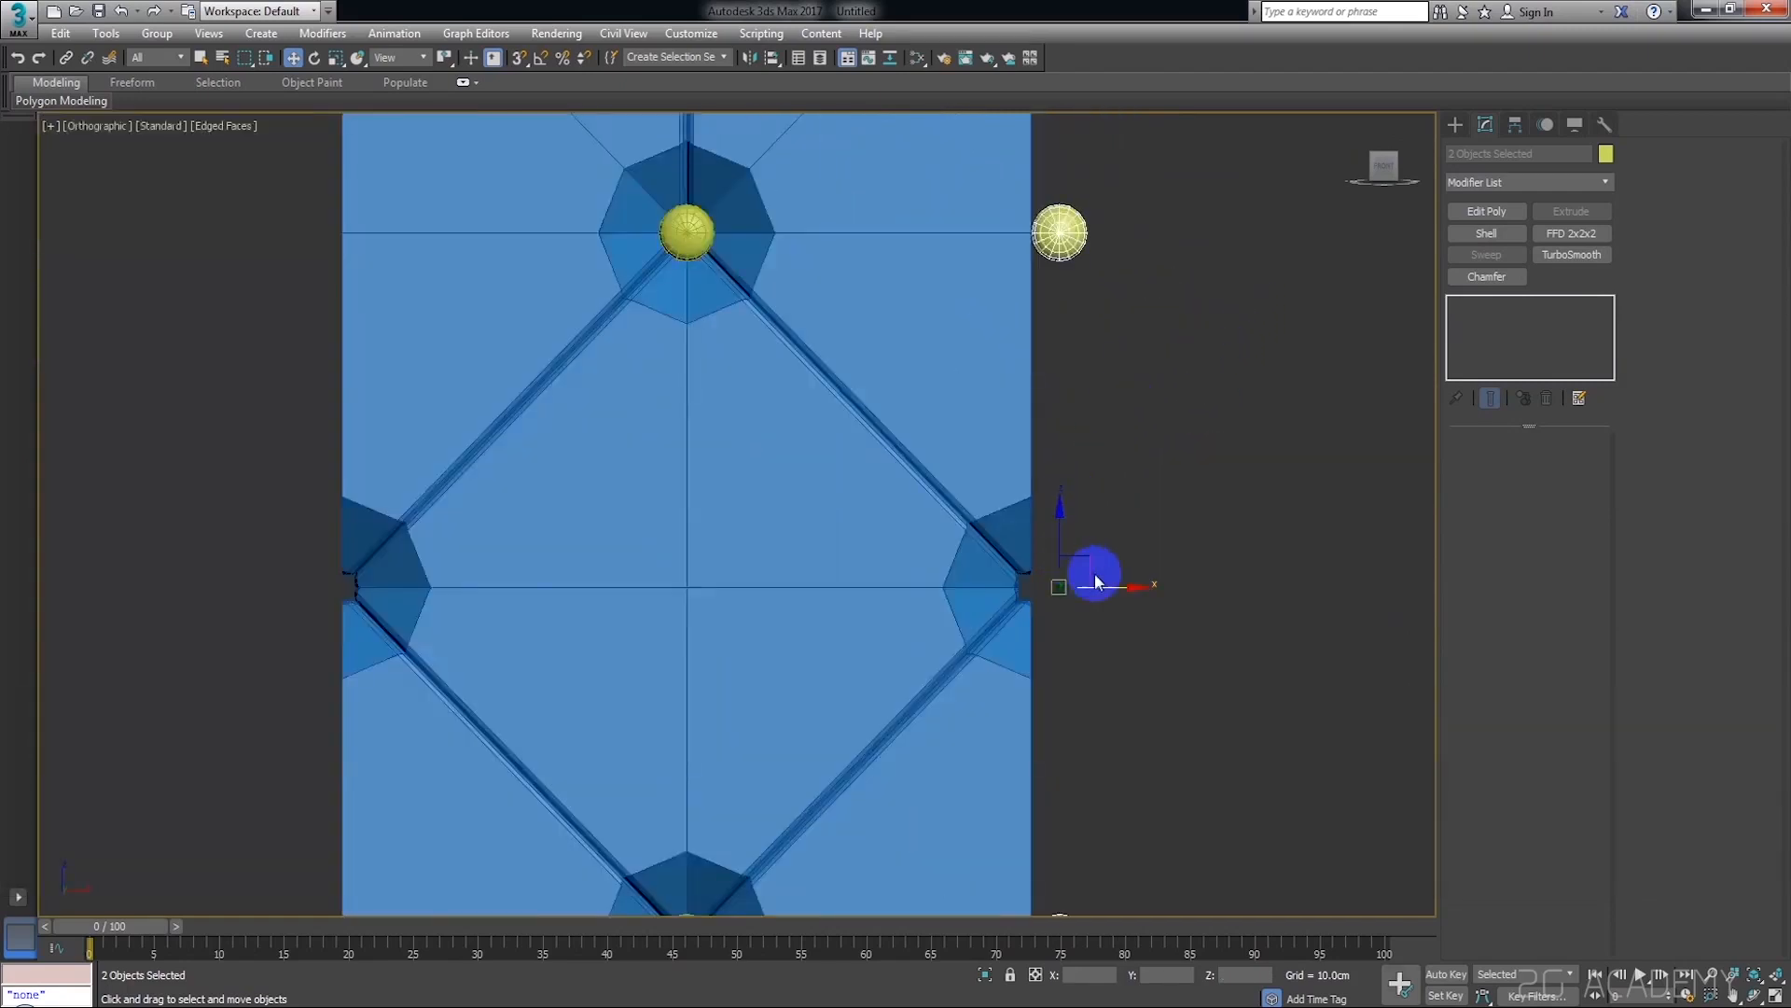
drag(1130, 586, 1103, 585)
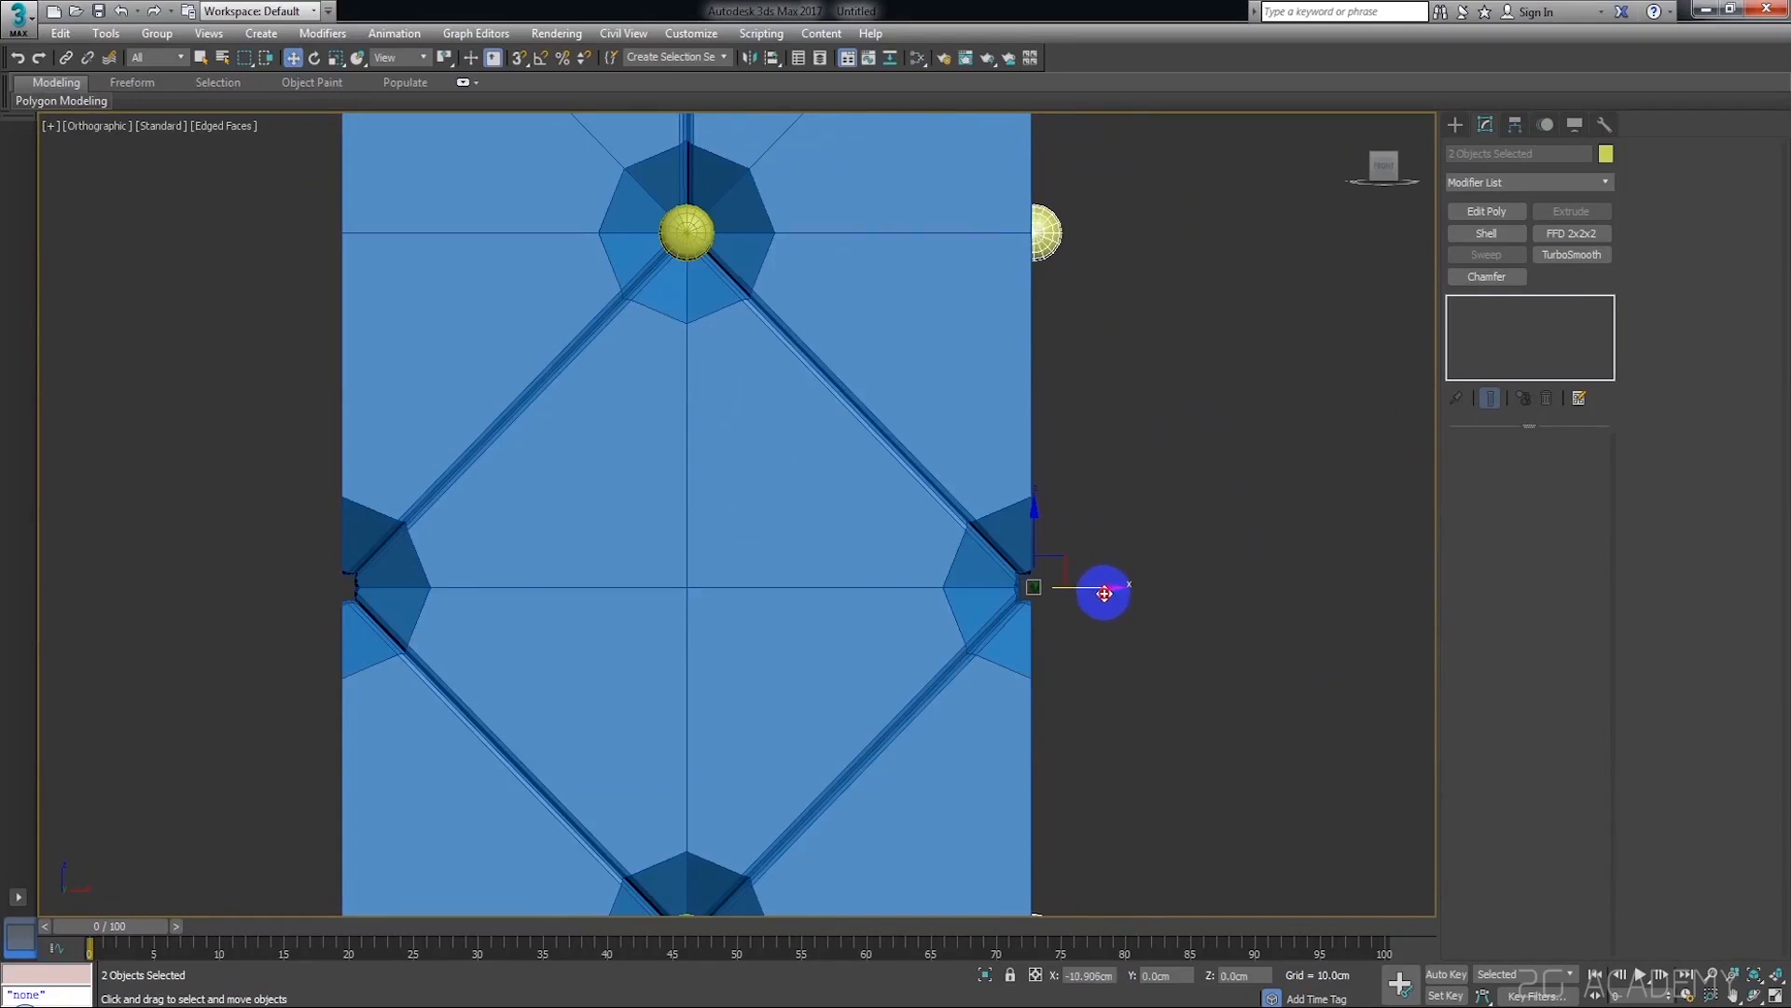
Move the pair of button copies down onto the right edge's middle and corner pits, centring the upper one at about Z -10.35 cm
scroll(1064, 541, down, 6)
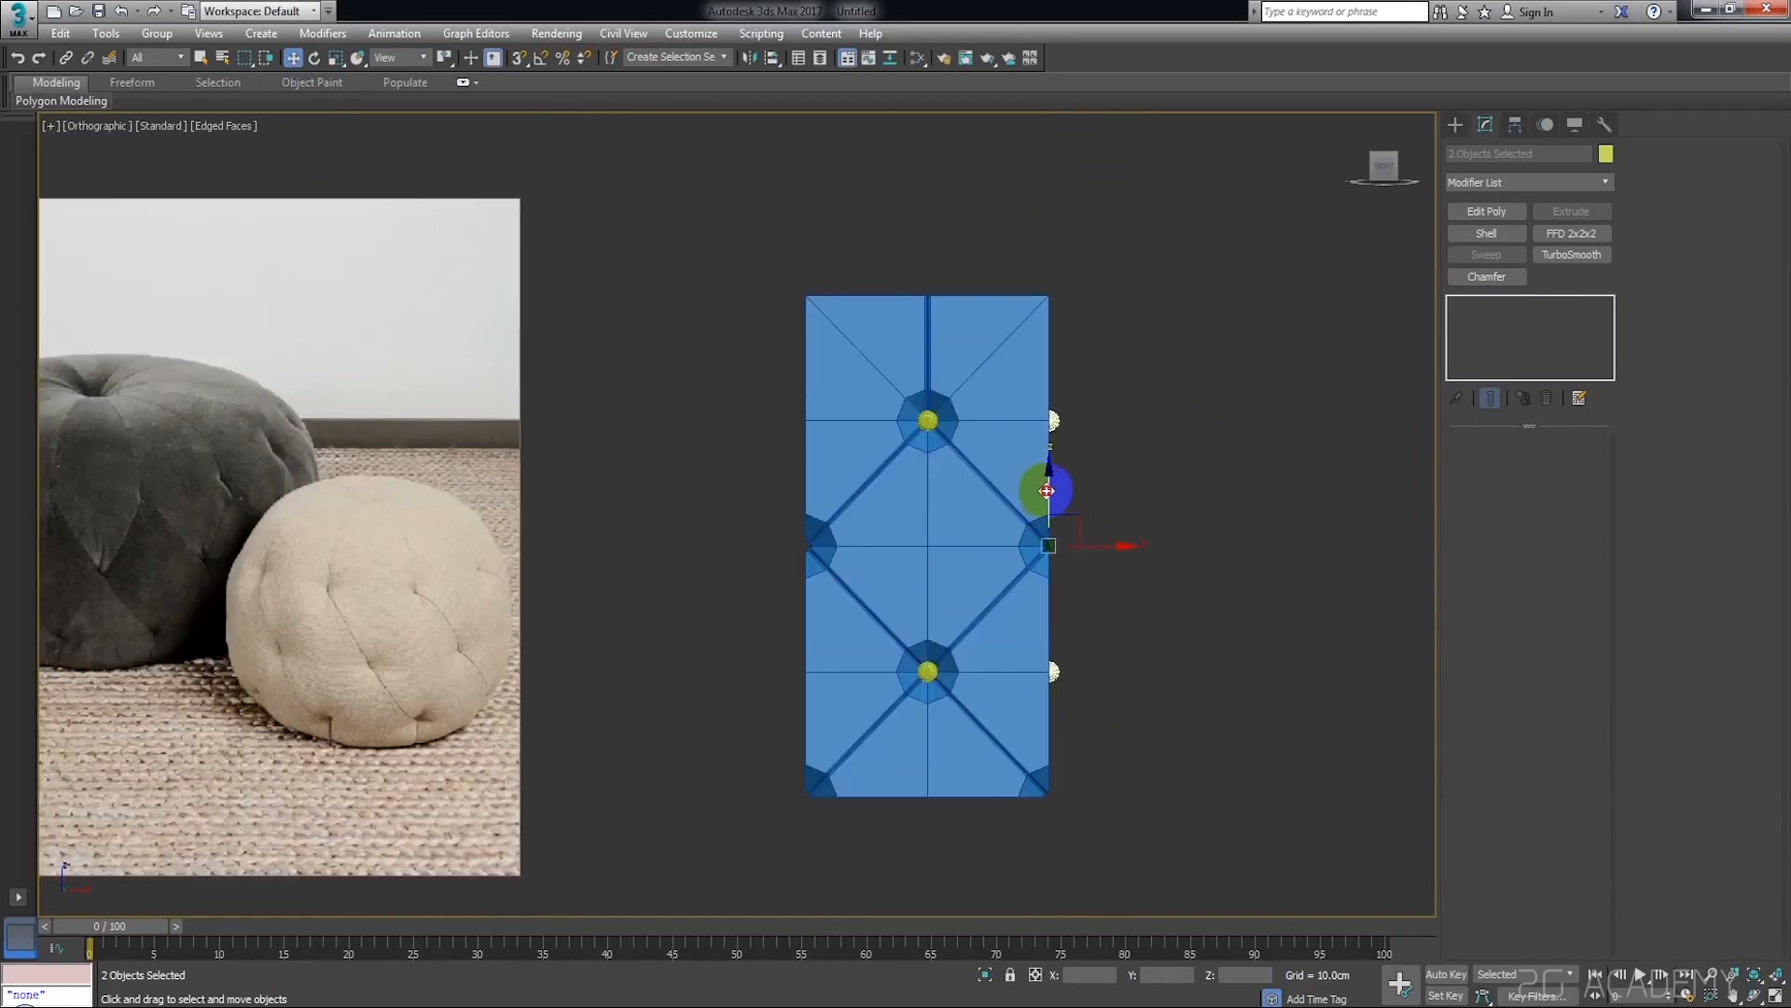
scroll(1050, 494, up, 6)
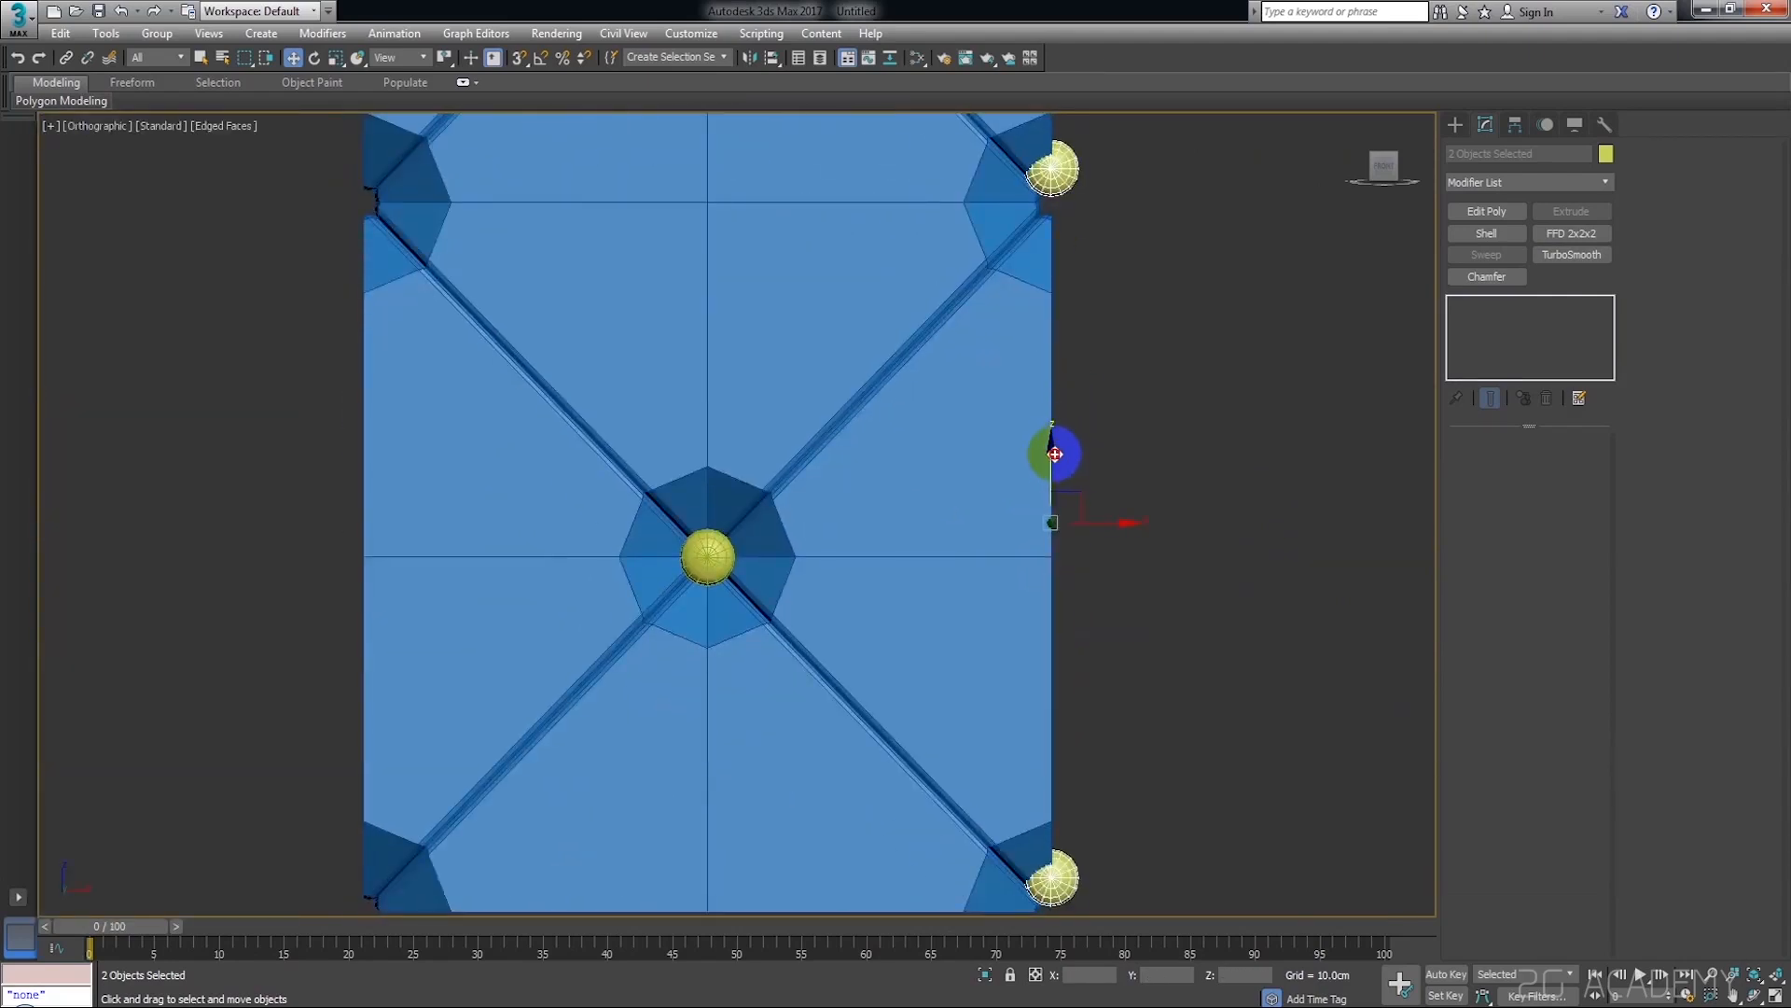
drag(1054, 454, 1054, 485)
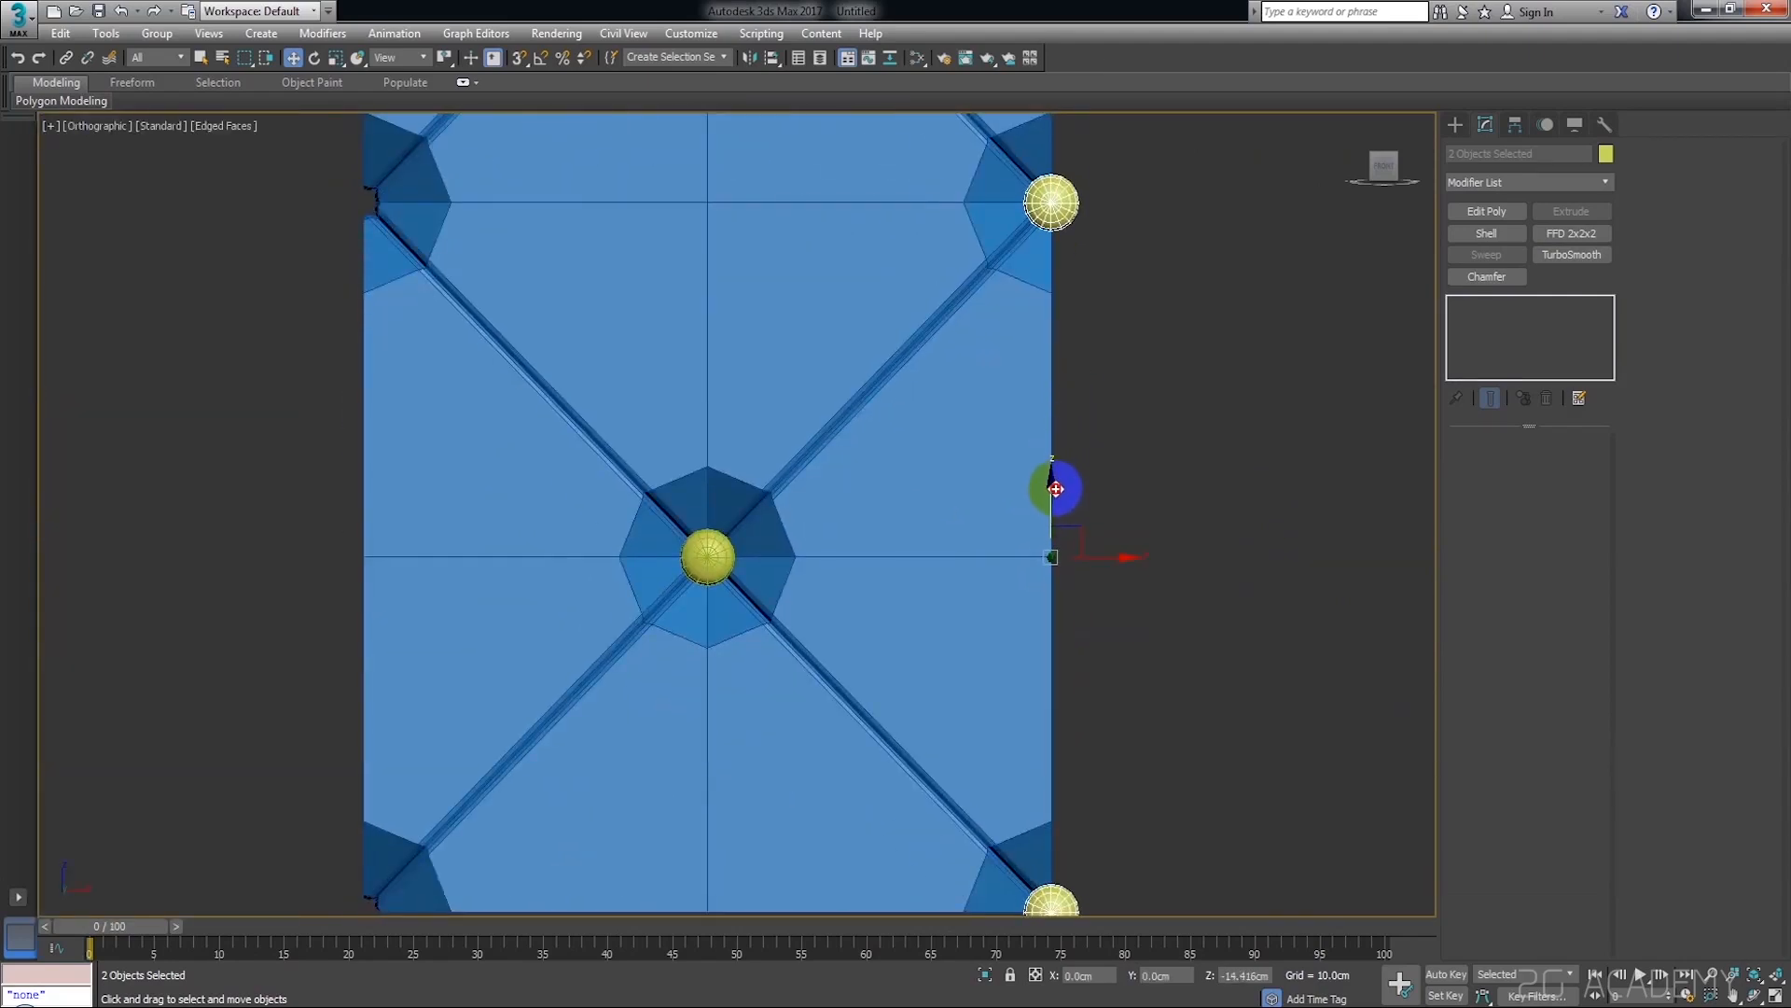
middle_drag(1071, 562, 1090, 453)
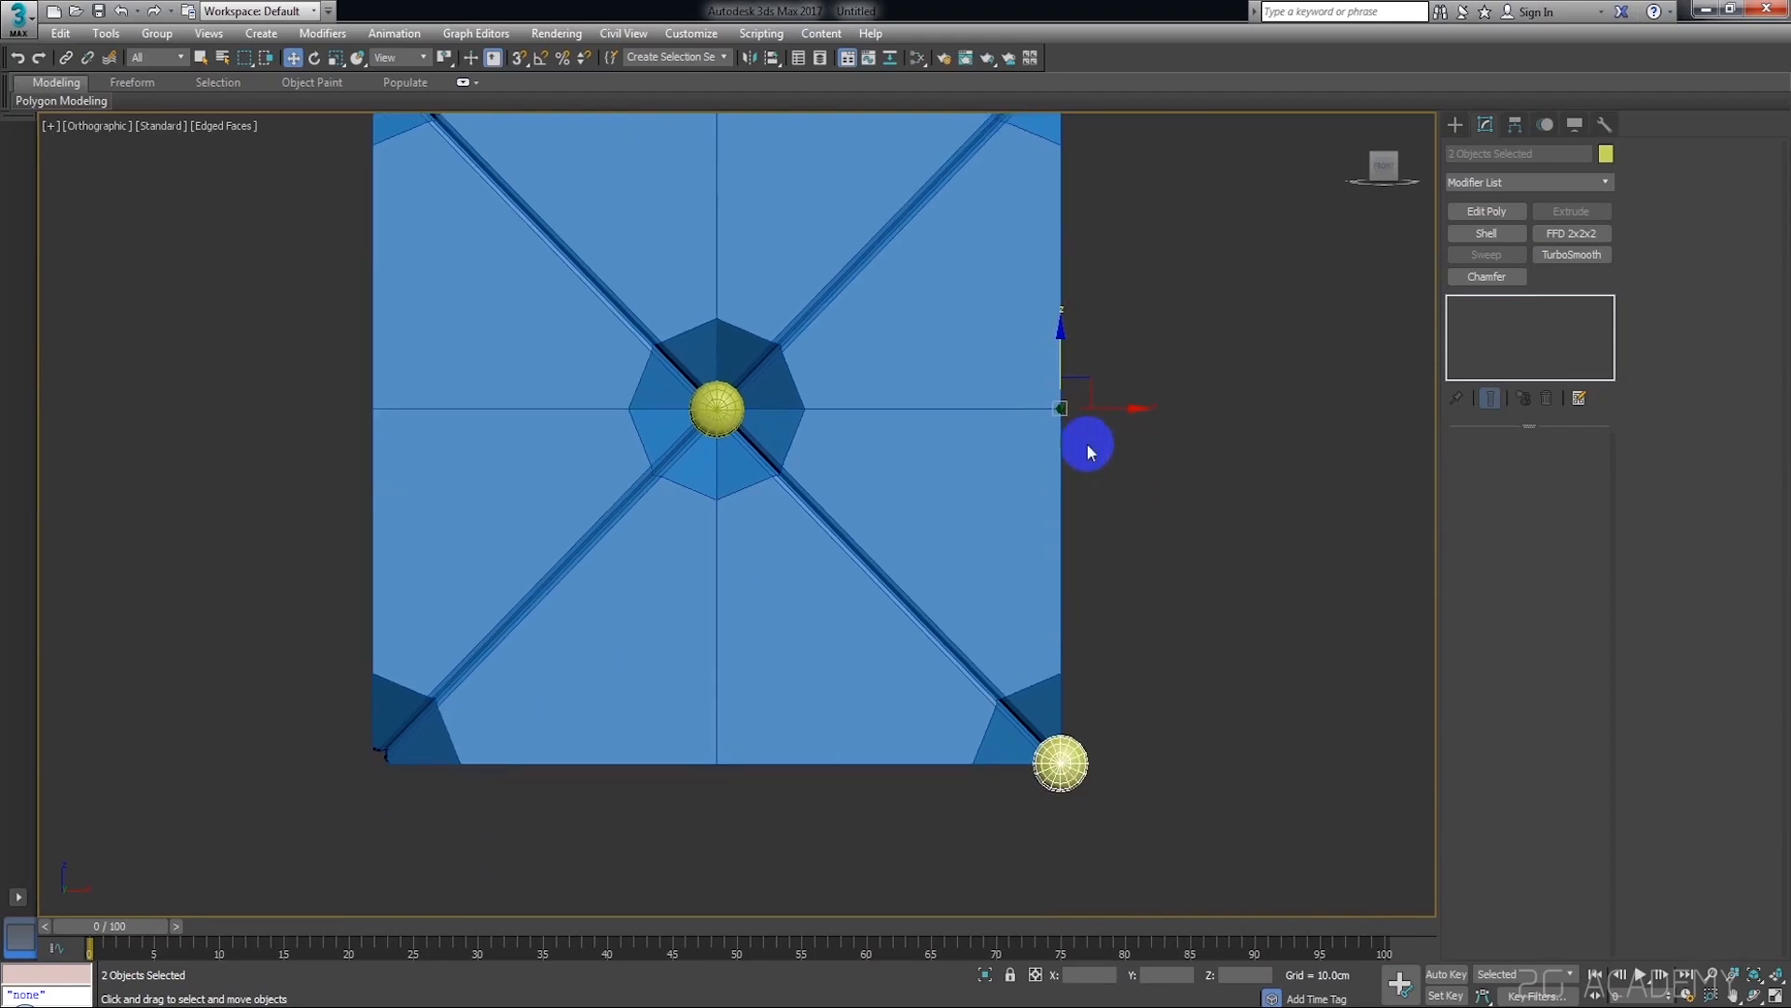
click(1153, 511)
scroll(1137, 619, down, 5)
scroll(1119, 478, up, 12)
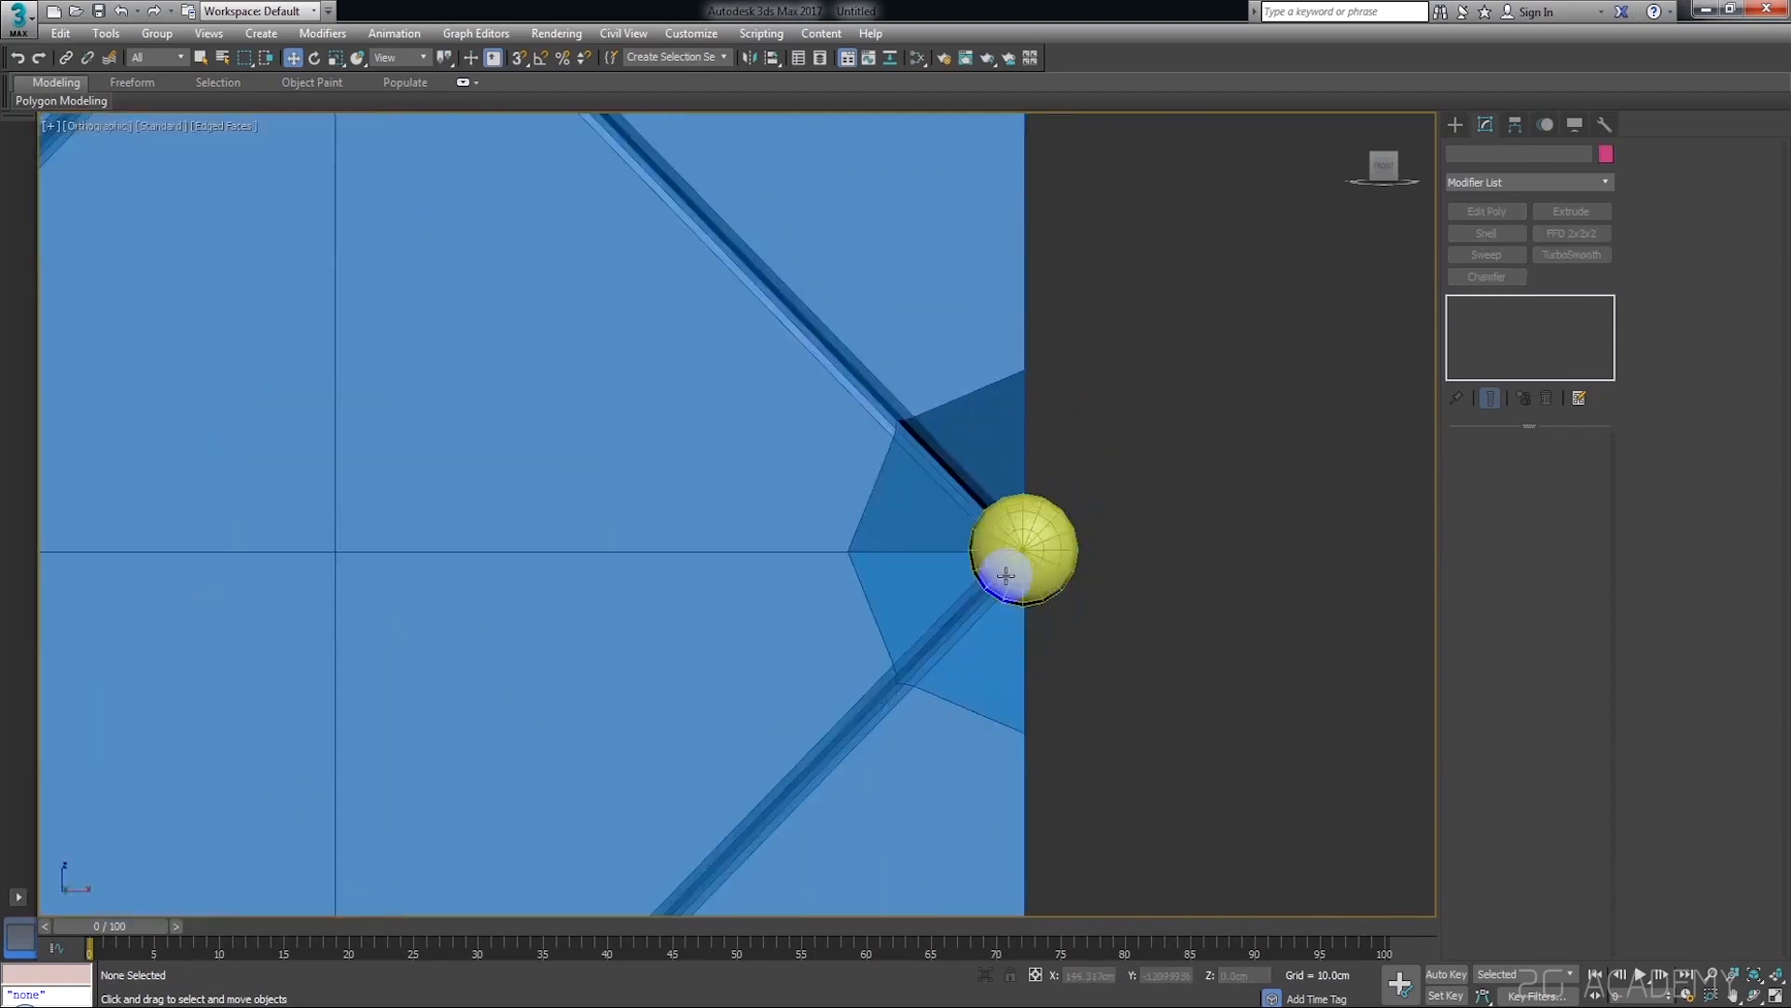
Select both button spheres on the plane's right edge and convert them to Editable Poly
click(1120, 478)
scroll(1164, 474, down, 12)
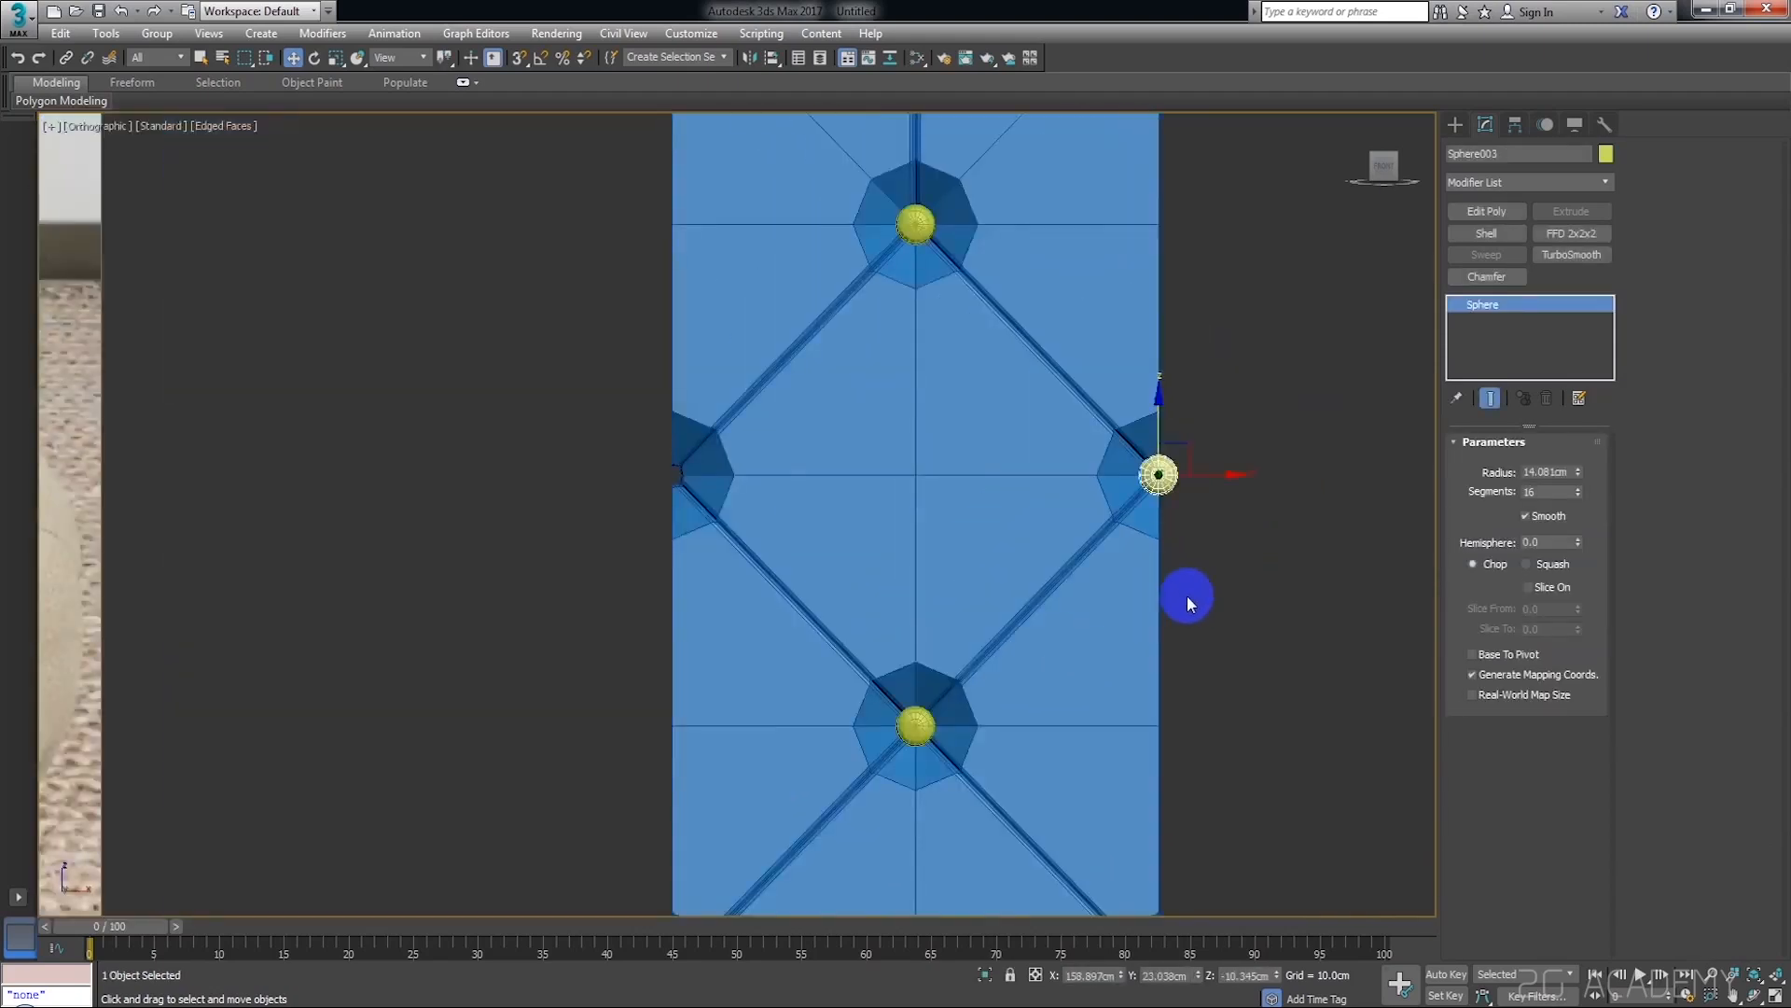
middle_drag(1186, 595, 1139, 237)
ctrl+click(1122, 608)
right_click(1123, 611)
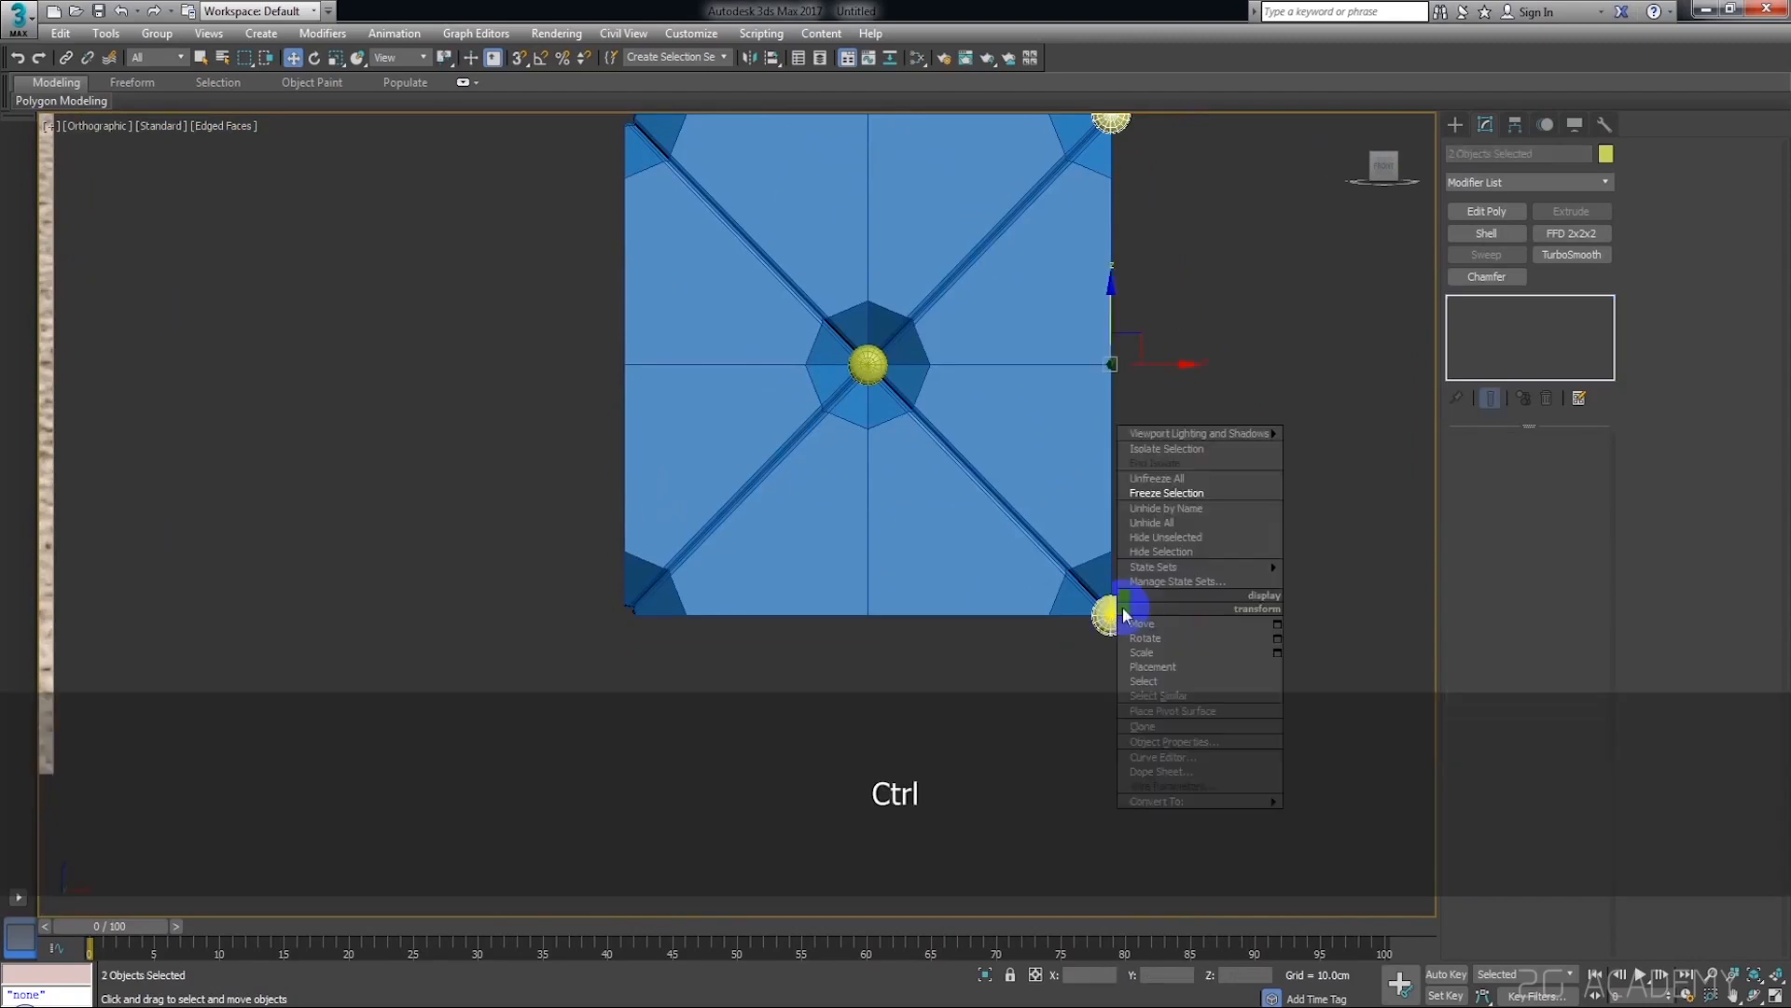
mouse_move(1220, 802)
click(1319, 814)
click(1280, 556)
Delete the polygons of the middle right-edge button that stick out beyond the plane, leaving a half sphere
middle_drag(1196, 256, 1167, 469)
scroll(1160, 519, up, 10)
click(1106, 599)
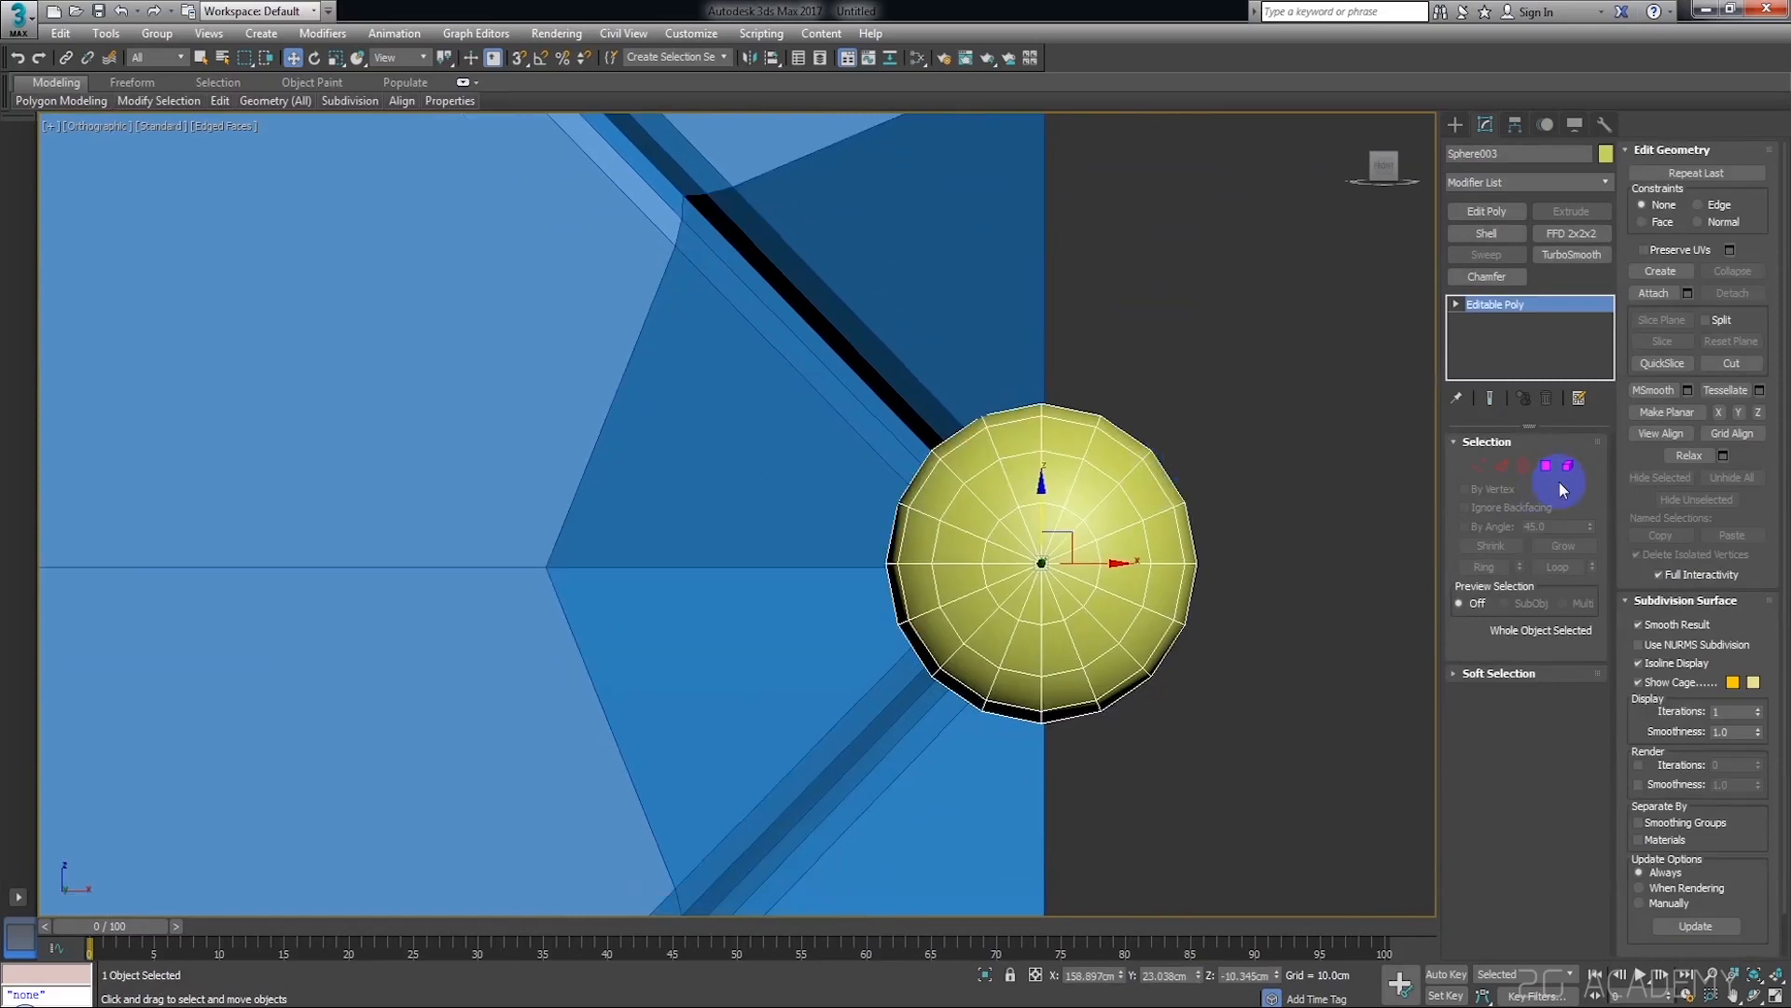
click(1547, 467)
drag(1285, 332, 1055, 765)
middle_drag(1205, 673, 1144, 355)
key(Delete)
Trim the lower-right corner button to the quarter inside the plane by deleting the polygons beyond the side and bottom edges
scroll(1213, 622, down, 8)
scroll(1124, 489, up, 4)
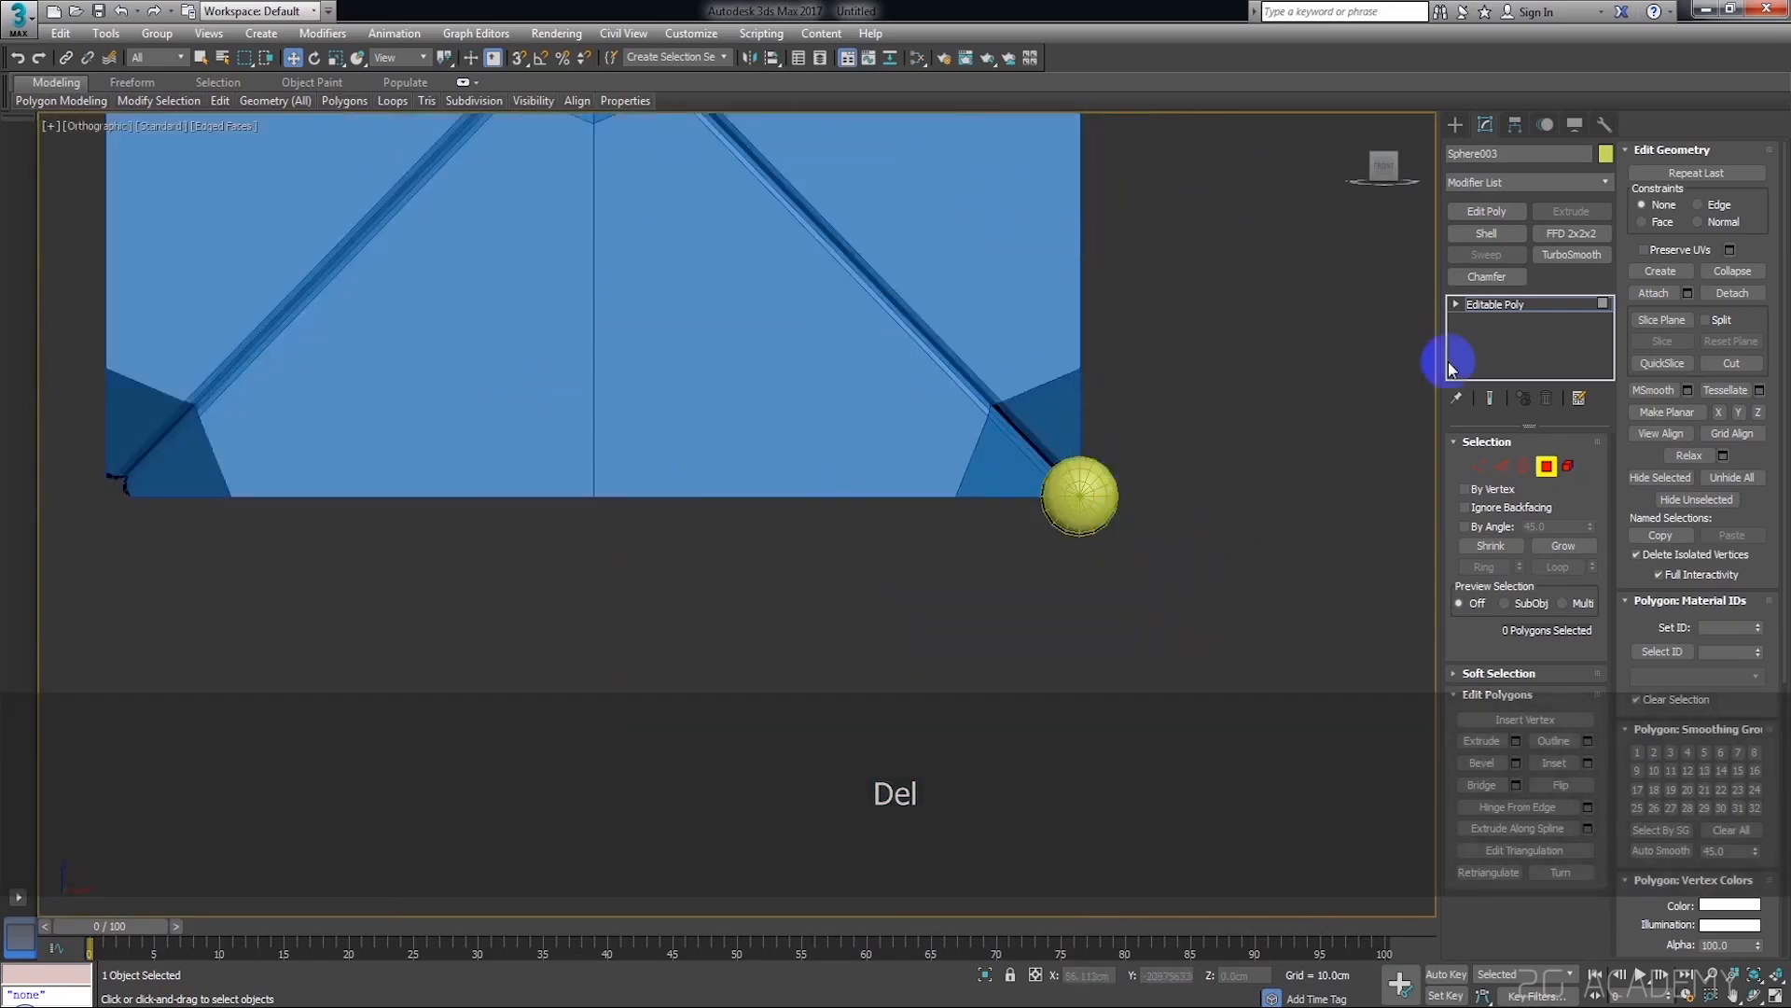
scroll(1188, 500, up, 4)
click(1496, 305)
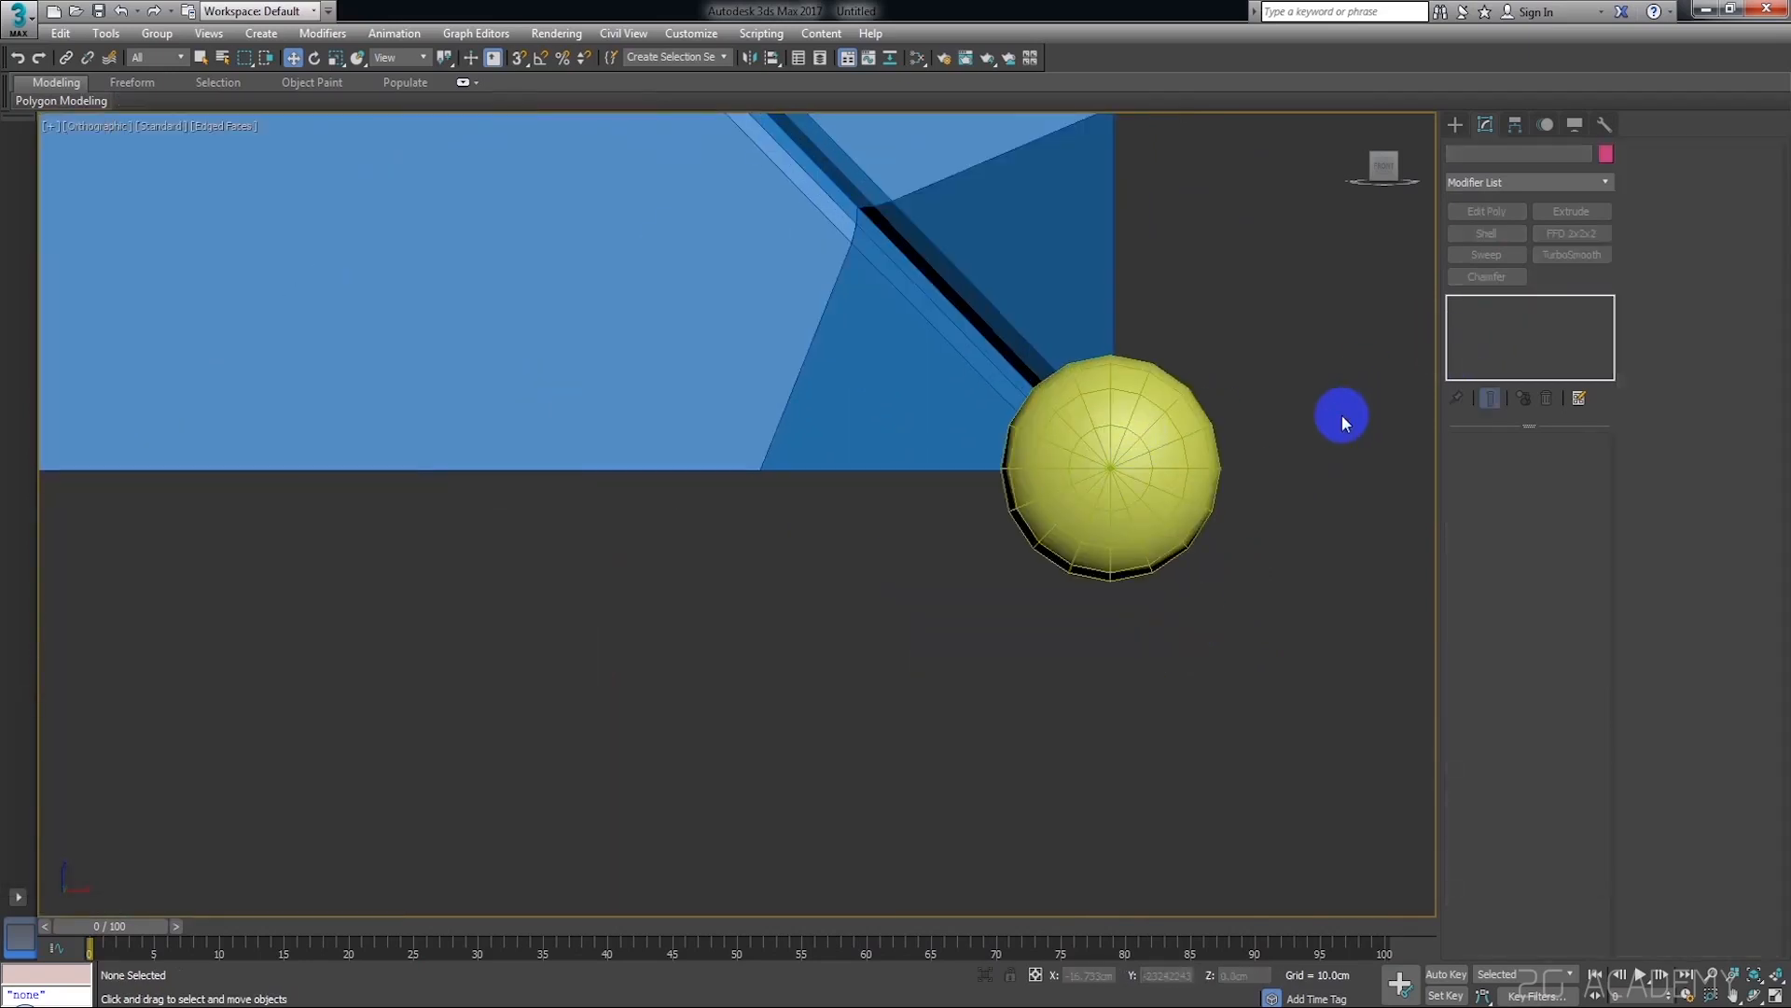
click(1553, 468)
drag(1288, 280, 1266, 358)
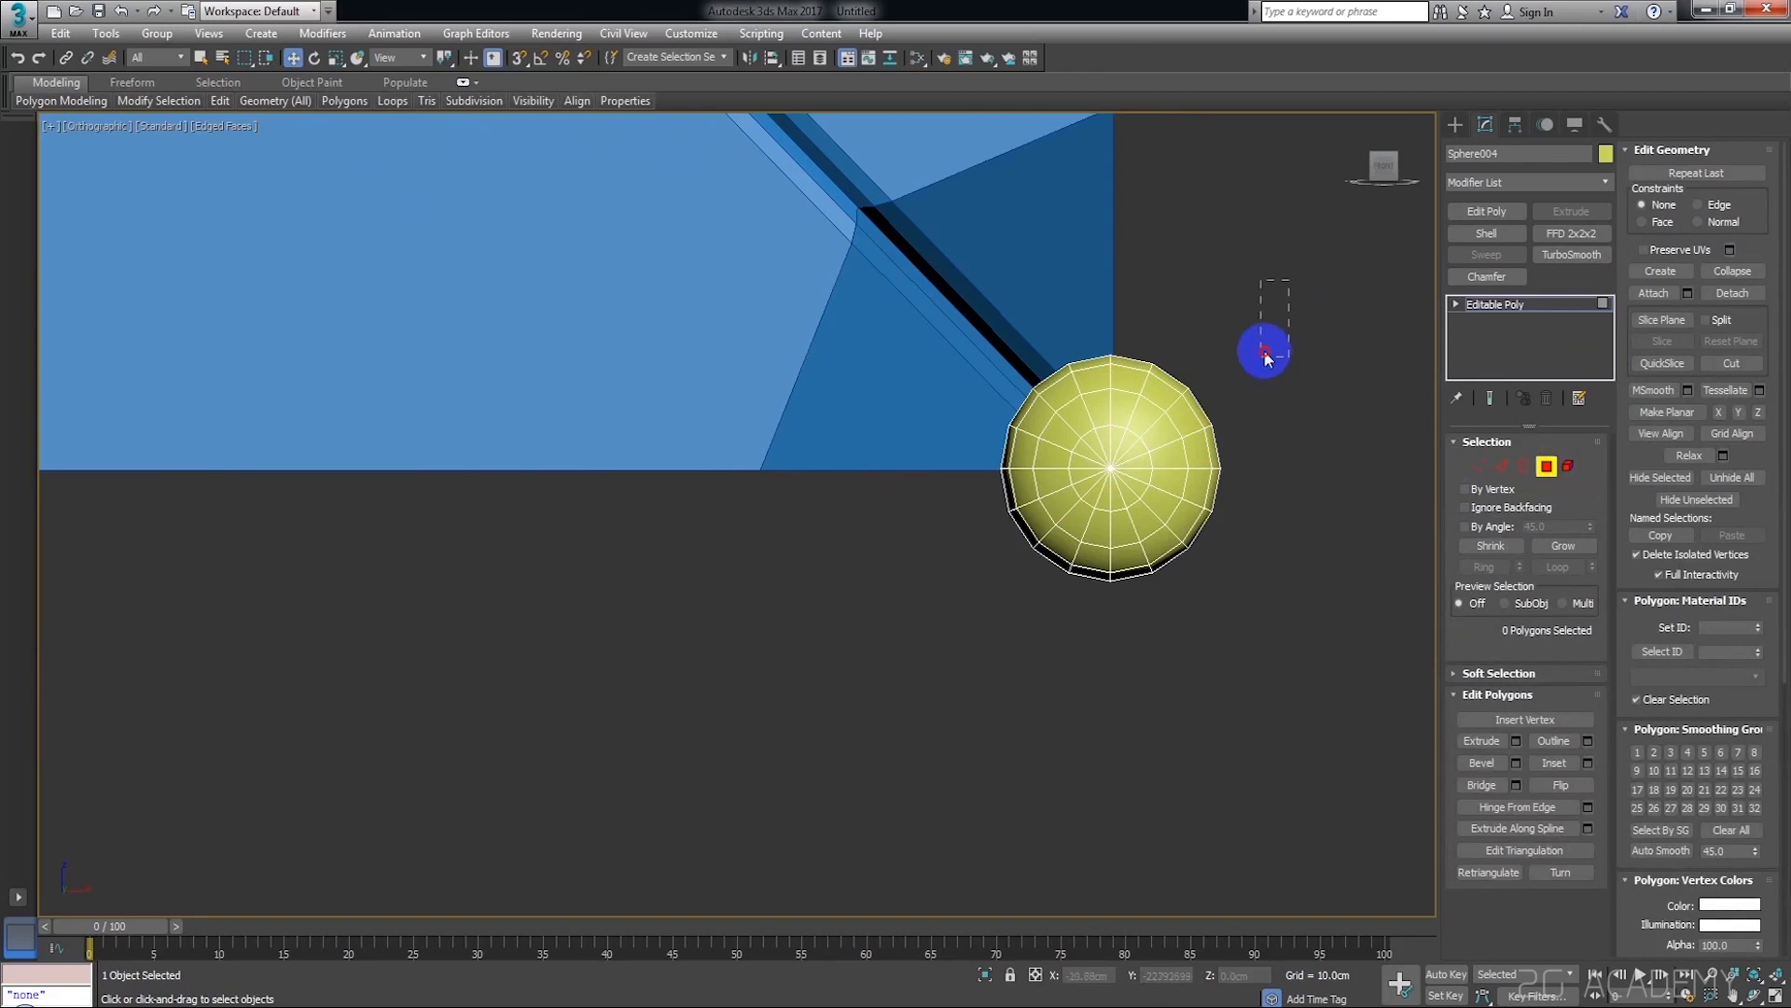
drag(1122, 623, 1120, 621)
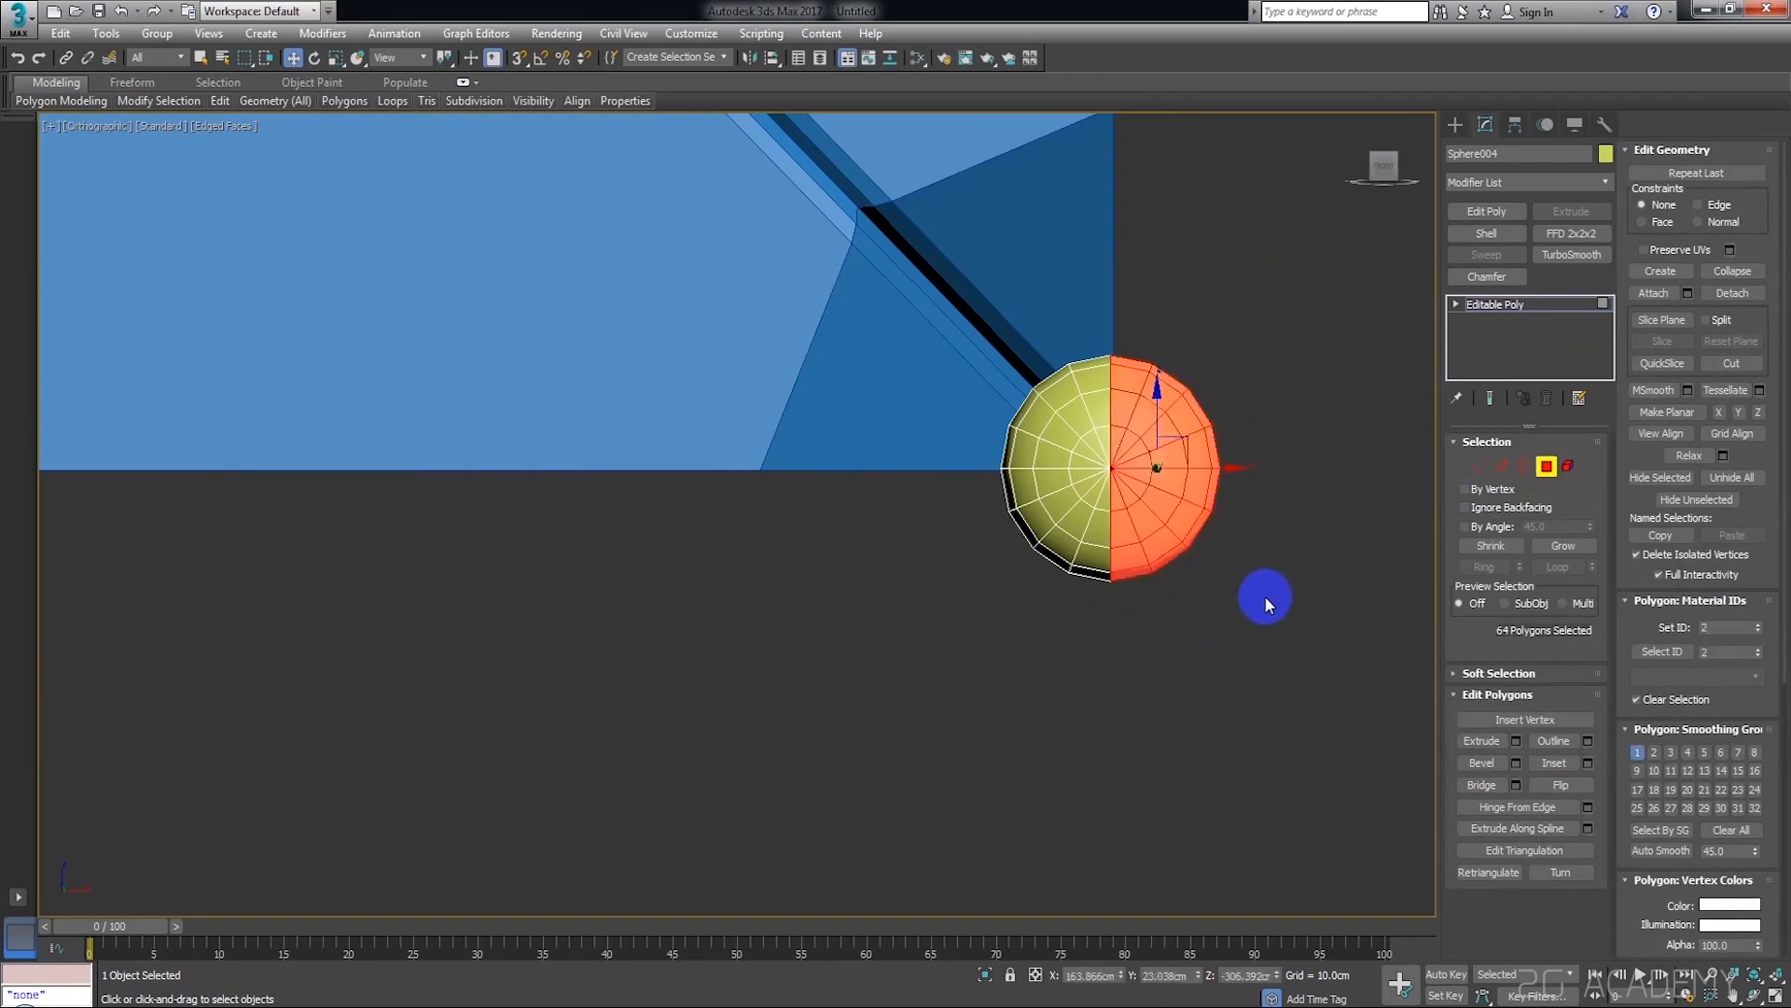
key(Delete)
drag(950, 634, 1247, 476)
key(Delete)
key(Delete)
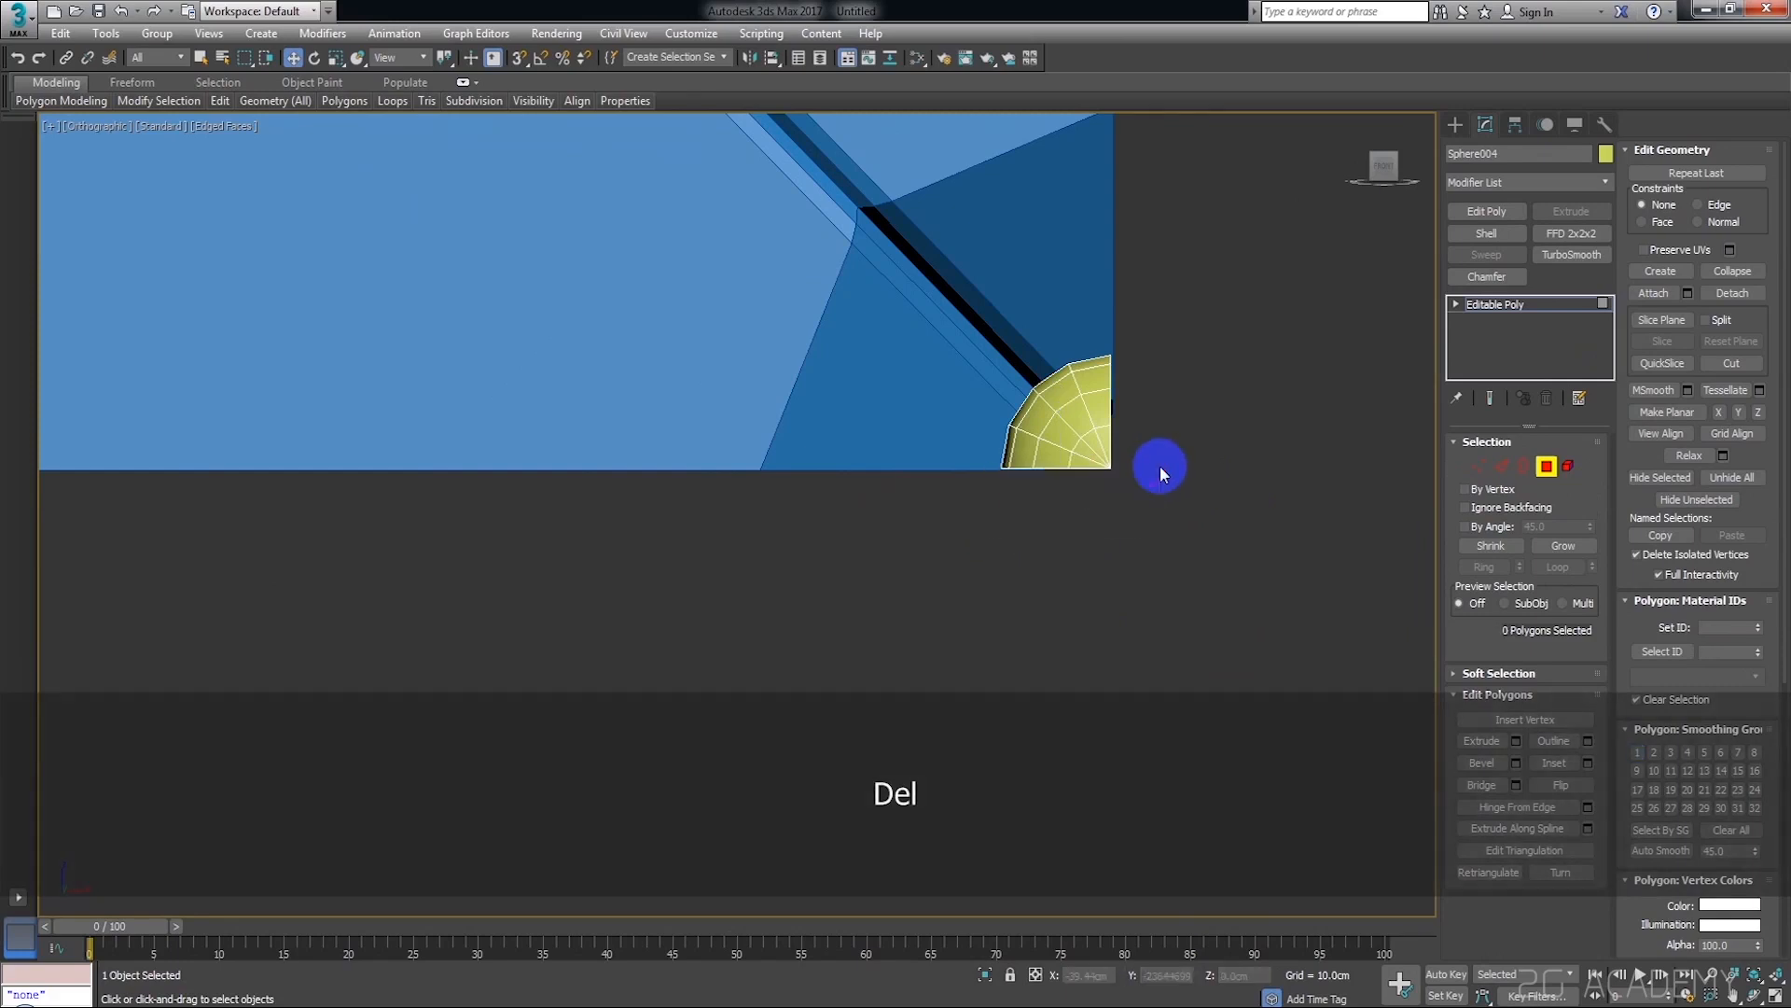
scroll(1171, 476, down, 5)
click(1509, 308)
Select the half button on the plane's right edge and turn on snapping
click(1278, 257)
scroll(1022, 205, up, 6)
middle_drag(1135, 277, 944, 324)
scroll(1196, 330, up, 1)
middle_drag(1196, 330, 987, 312)
scroll(987, 312, up, 2)
click(921, 408)
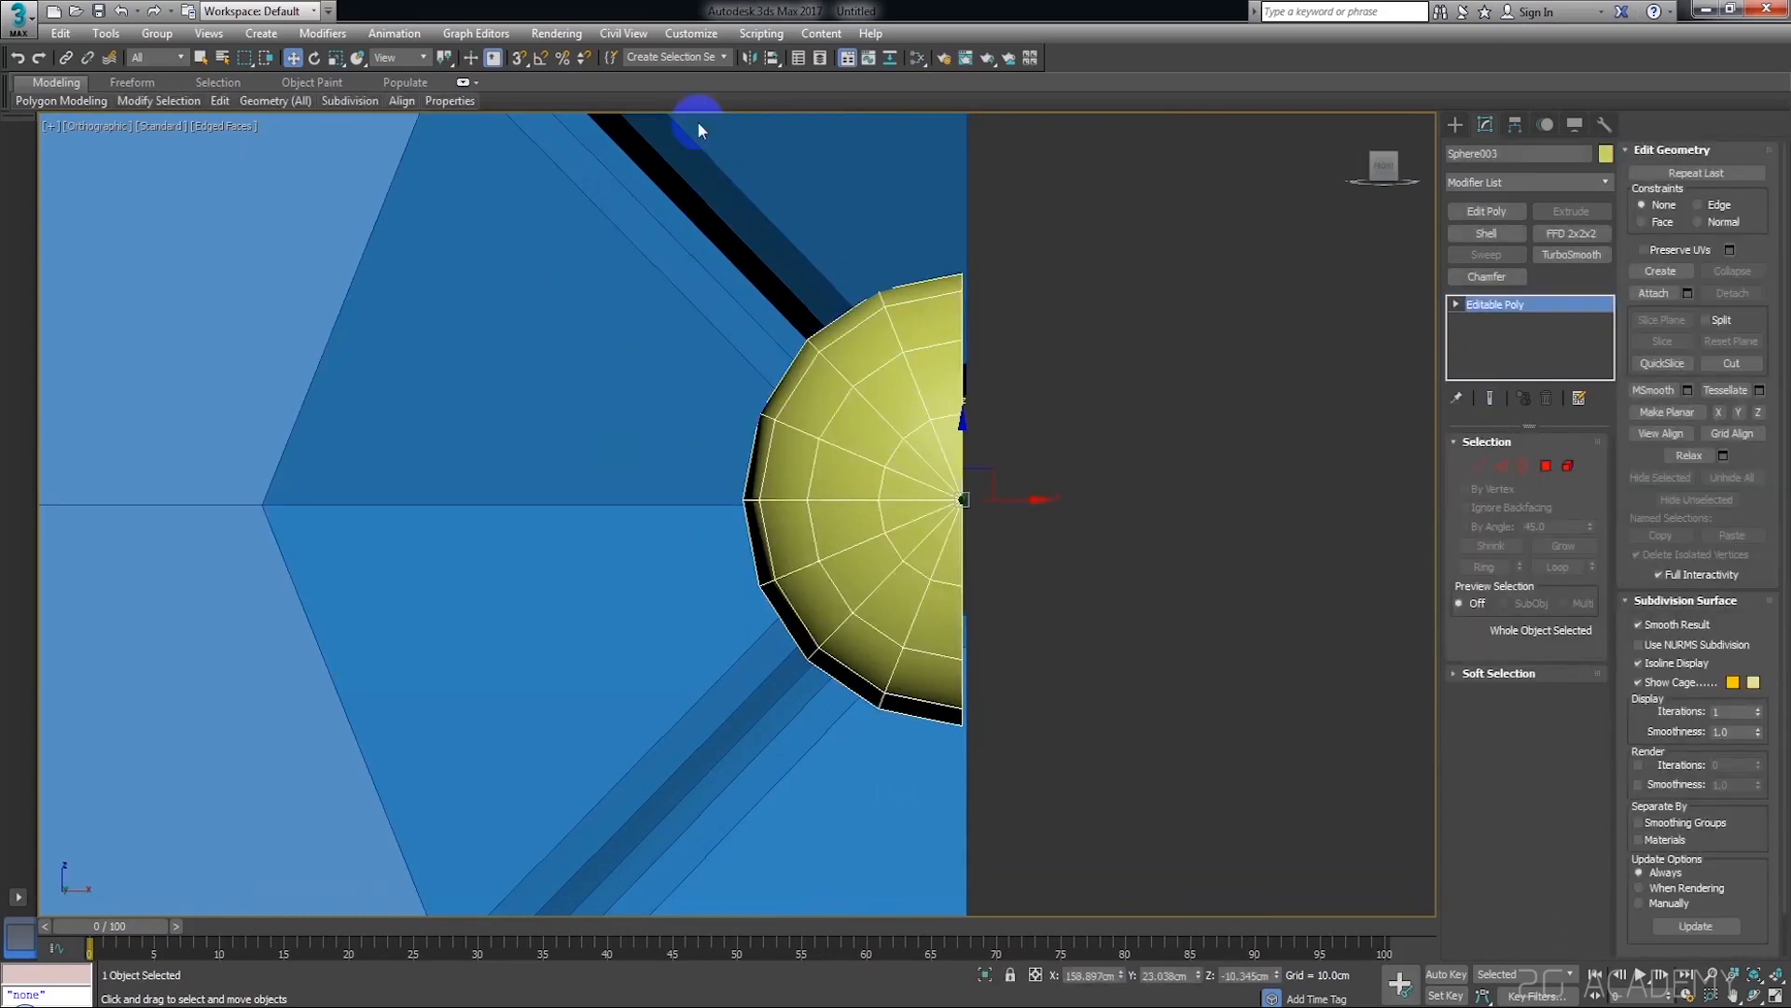
click(521, 59)
scroll(972, 289, up, 4)
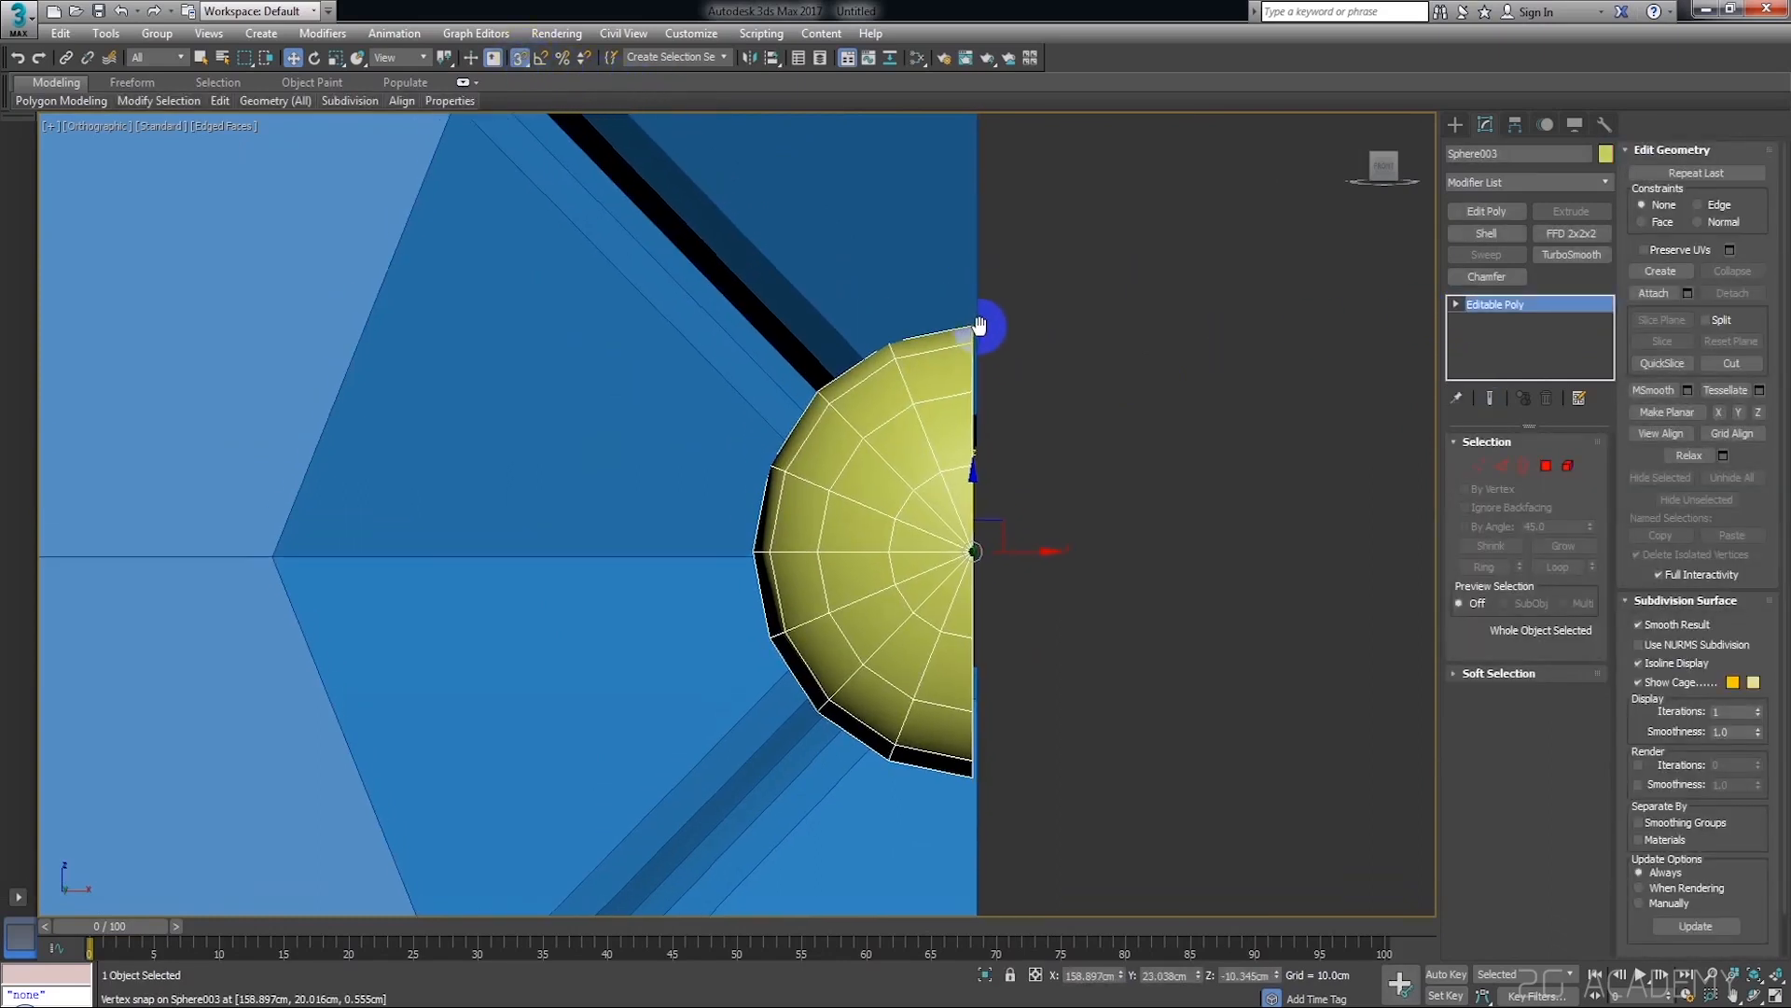
drag(969, 364, 980, 508)
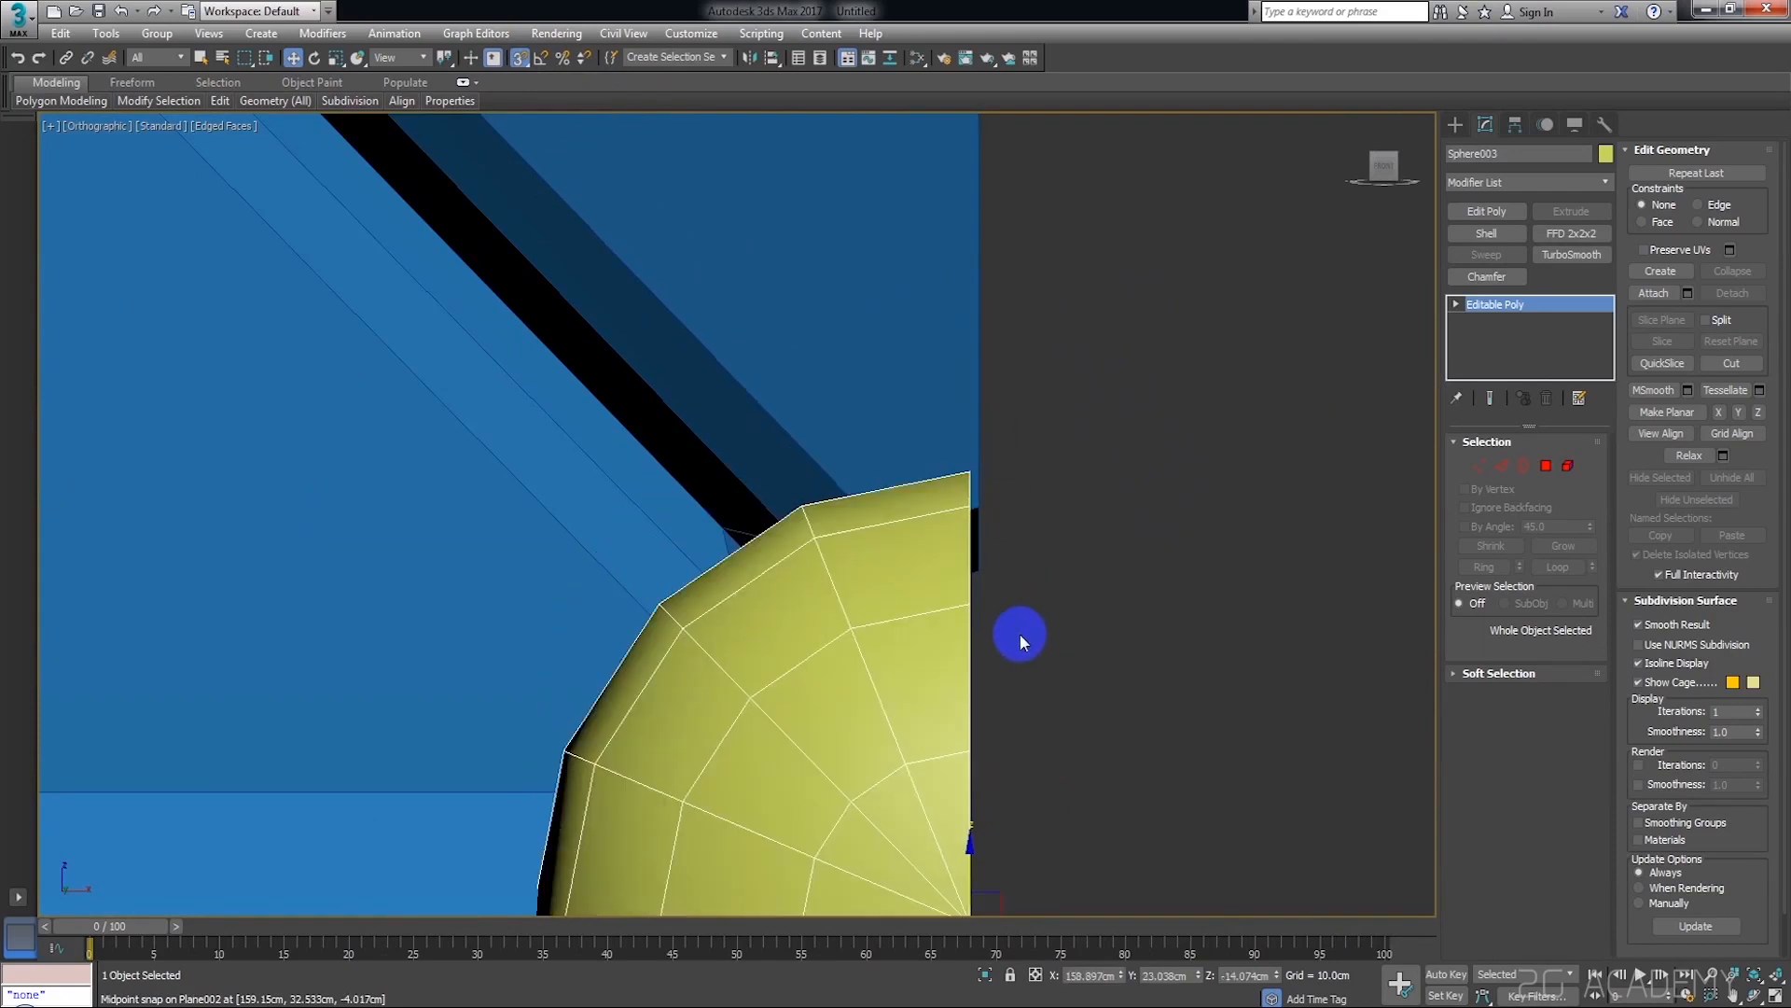
middle_drag(1020, 616, 978, 427)
key(ctrl+z)
Snap the half button's cut side onto the plane's right edge at X 159.15 cm and check the fit
drag(979, 592, 858, 570)
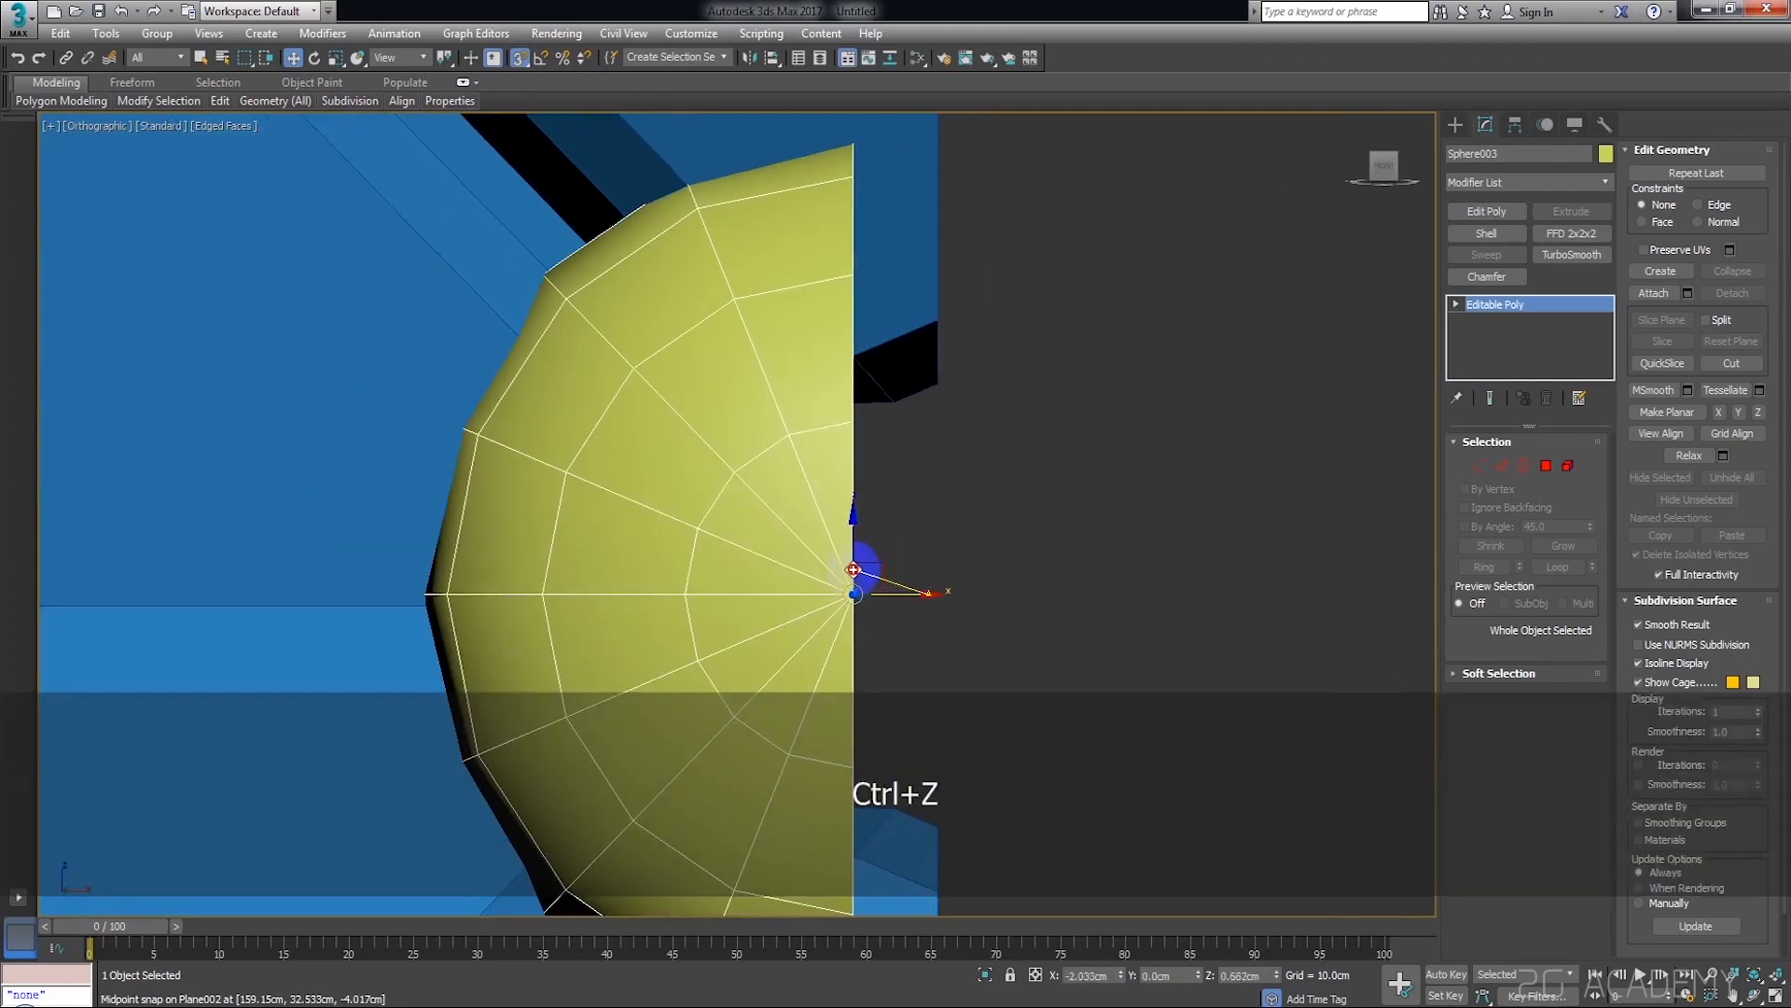
drag(847, 279, 930, 378)
click(1136, 373)
scroll(1022, 257, down, 2)
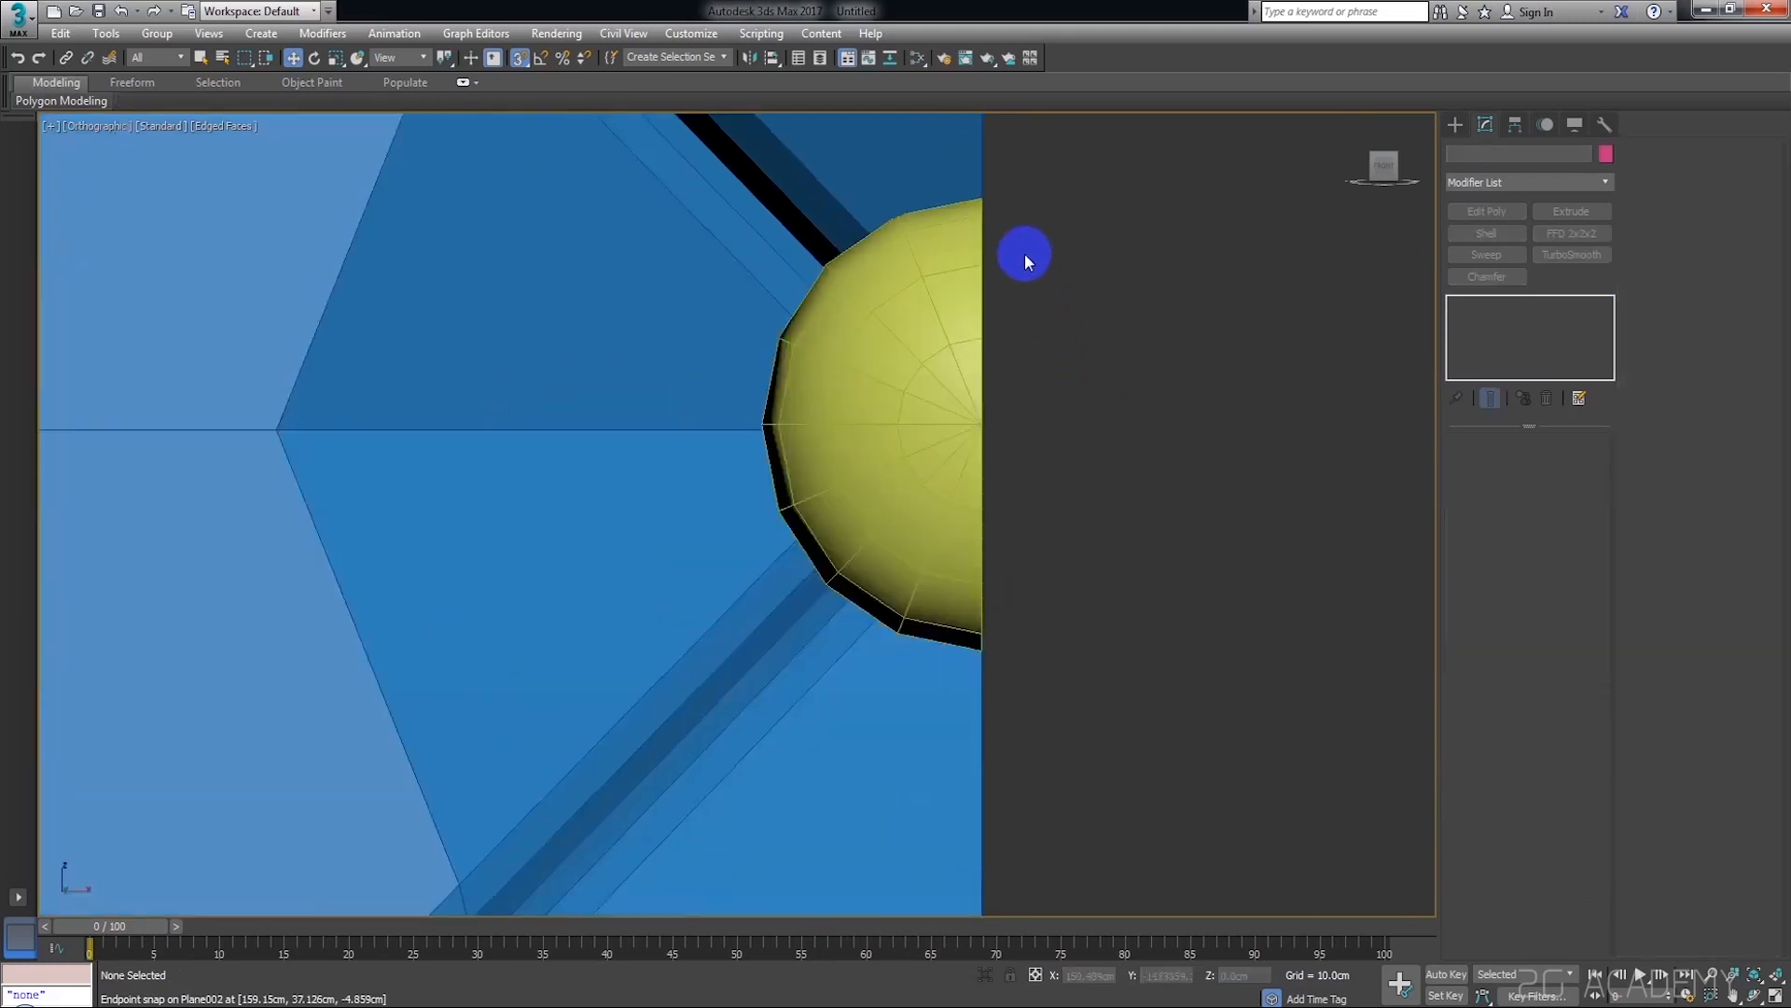
scroll(983, 183, up, 1)
middle_drag(995, 662, 987, 331)
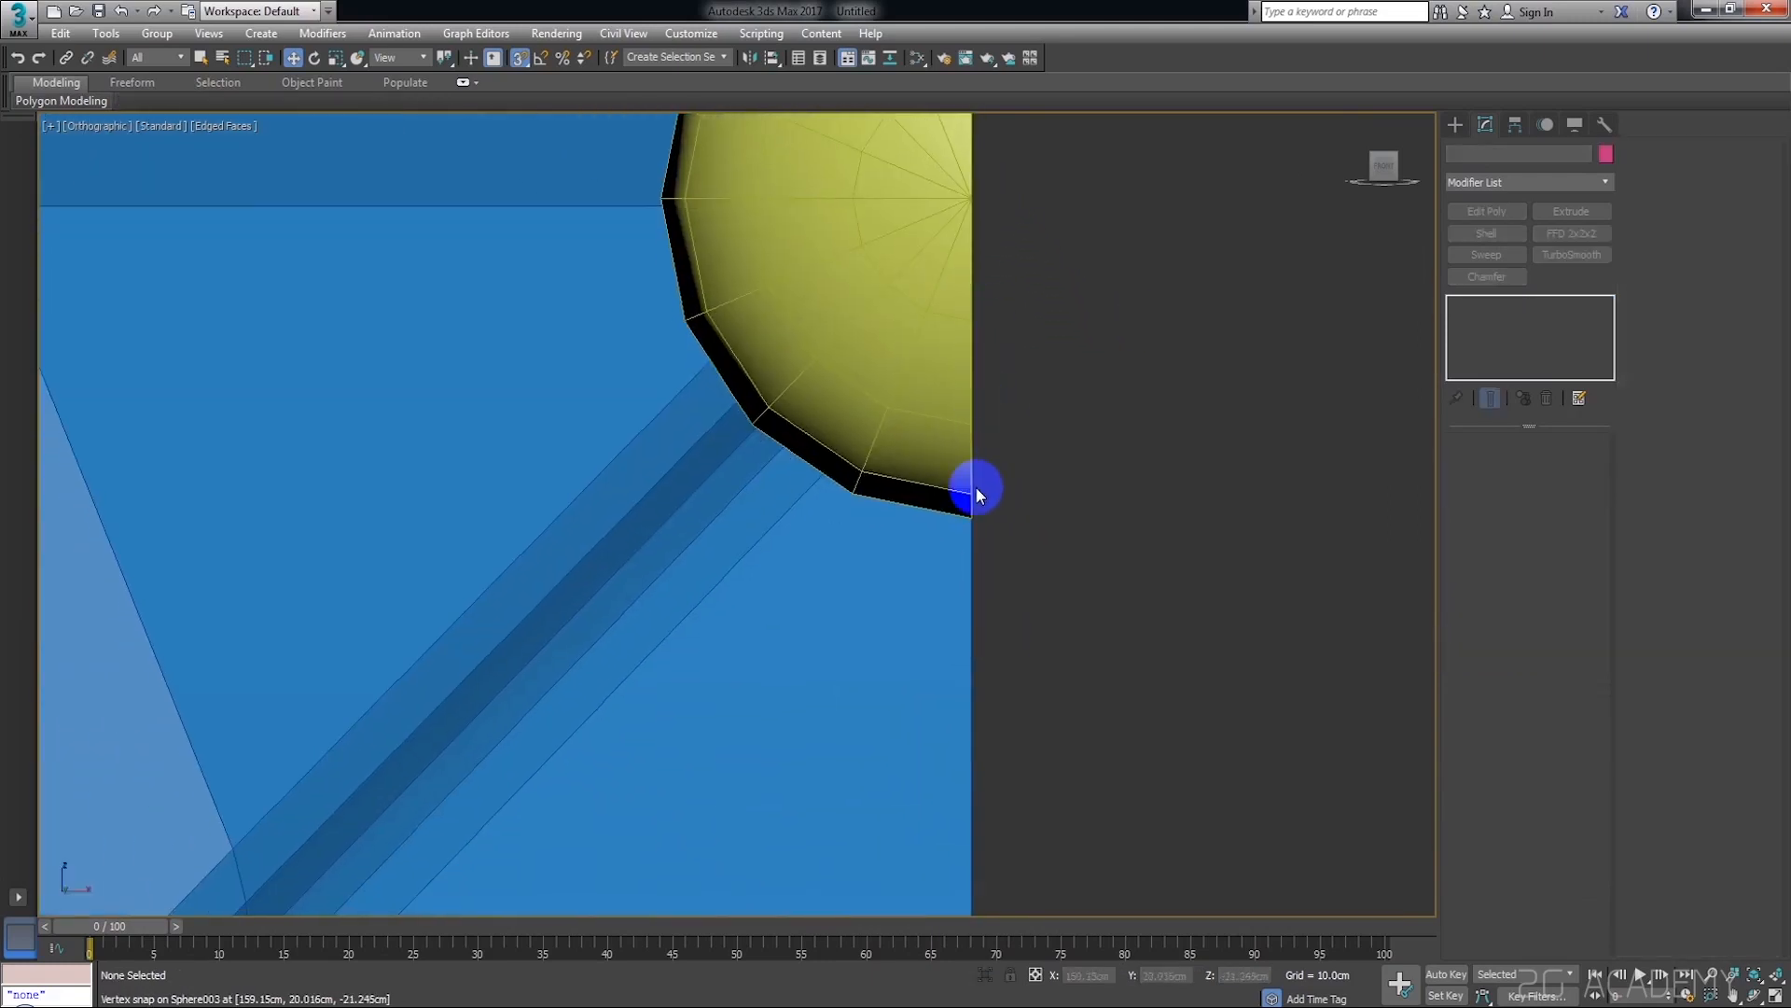
scroll(944, 395, up, 3)
scroll(1034, 603, down, 9)
Snap the corner quarter button's vertical cut side onto the plane's right edge at X 159.15 cm
scroll(1049, 657, down, 5)
middle_drag(1049, 686, 1002, 321)
scroll(994, 418, up, 7)
scroll(970, 332, up, 2)
middle_drag(923, 173, 983, 536)
scroll(986, 542, up, 3)
click(852, 473)
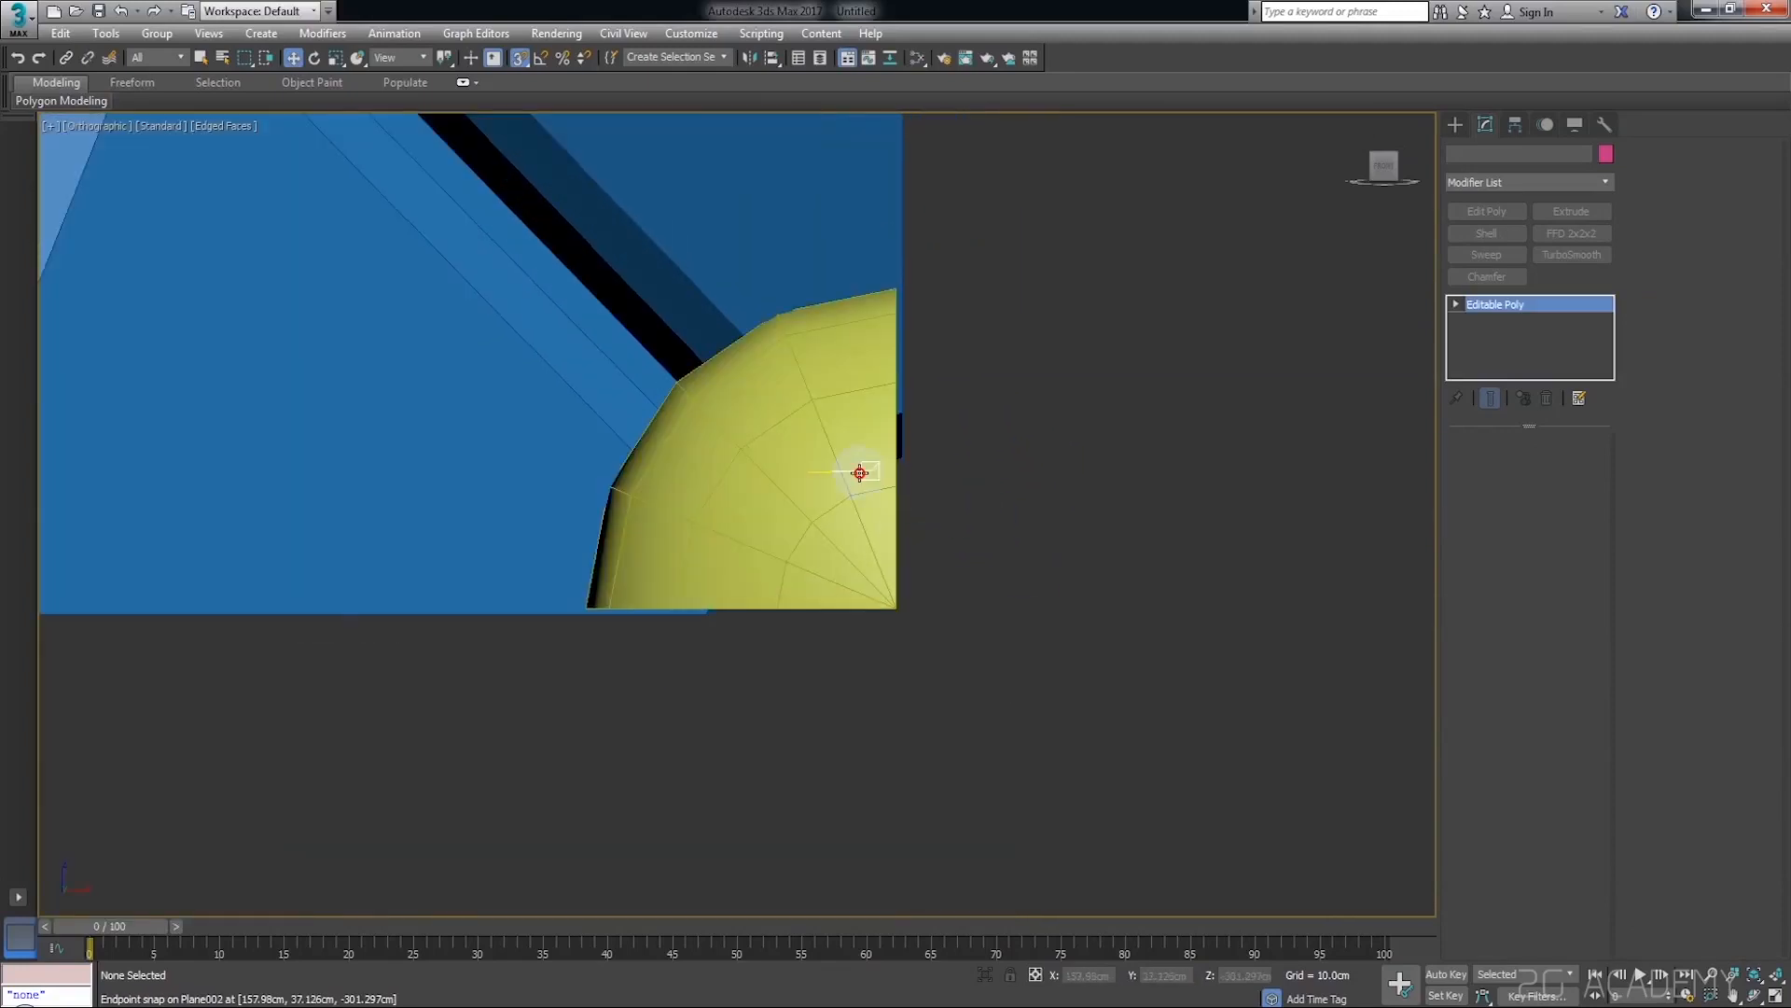
drag(896, 381, 885, 344)
scroll(905, 480, up, 3)
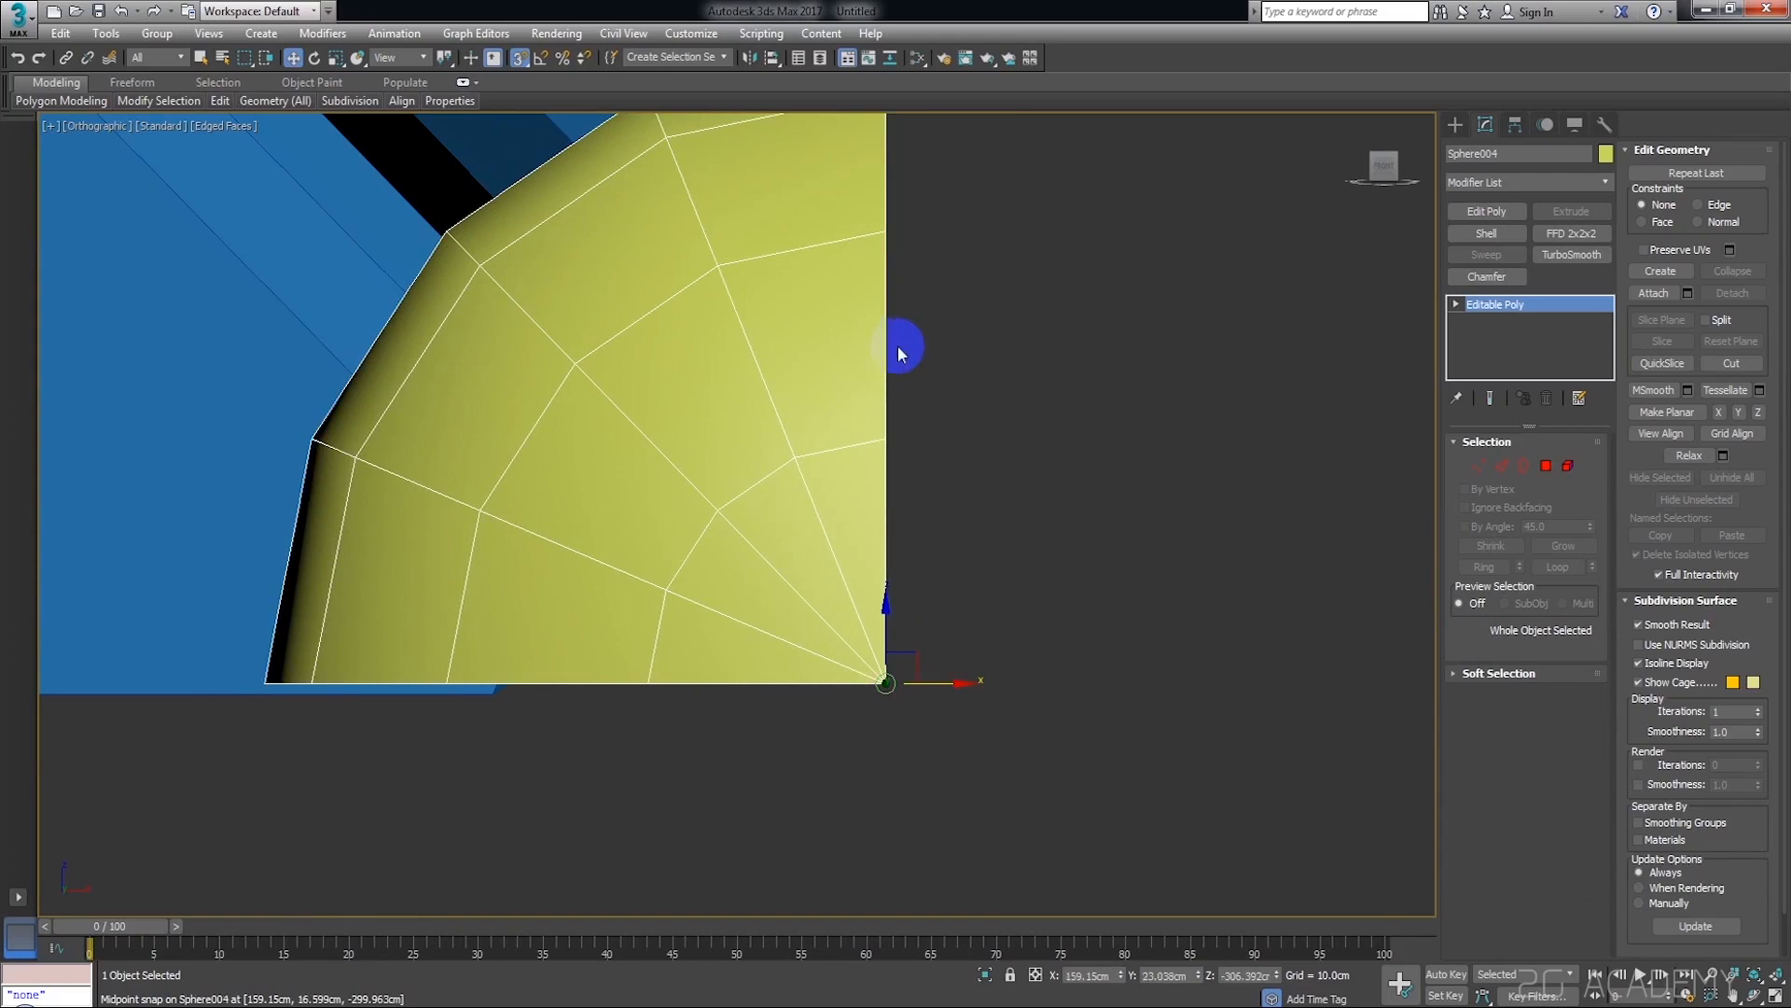
Snap the corner quarter button's lower cut side onto the plane's bottom edge at about Z -306.59 cm
scroll(1036, 430, down, 3)
click(1088, 441)
scroll(902, 473, up, 3)
click(903, 473)
drag(1172, 510, 803, 579)
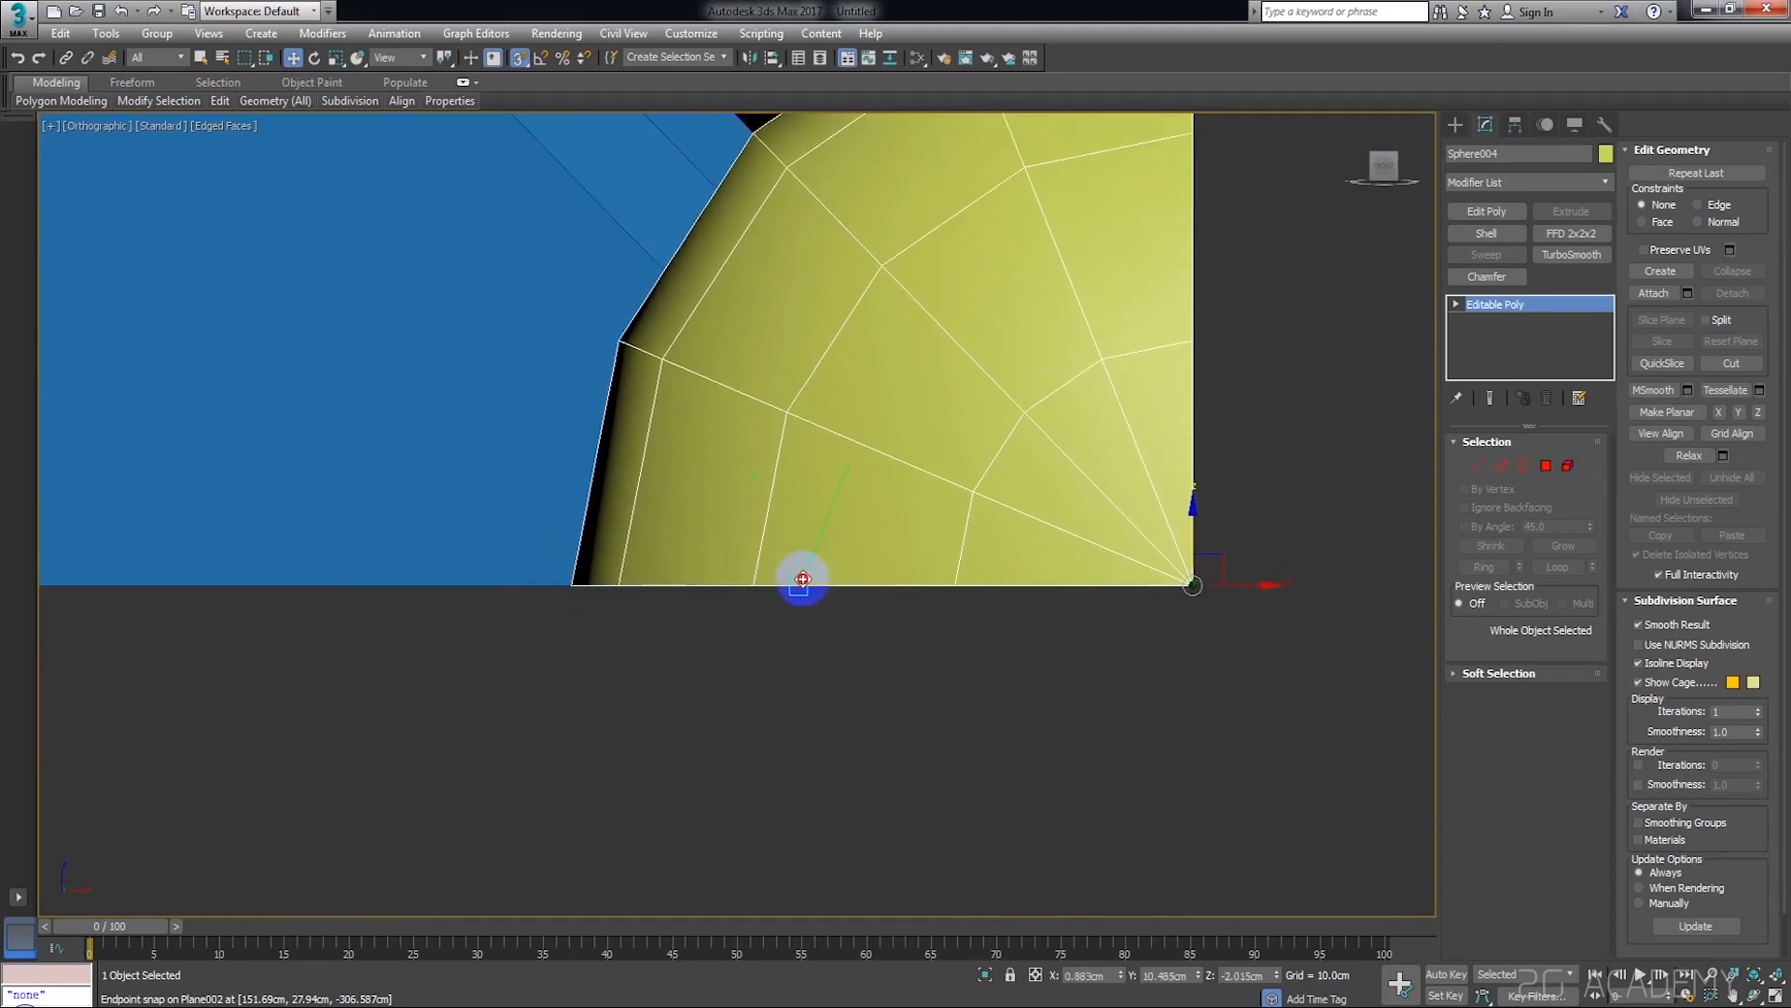
click(849, 696)
Attach the corner quarter button to the half button on the plane's right edge as one object
scroll(854, 688, down, 8)
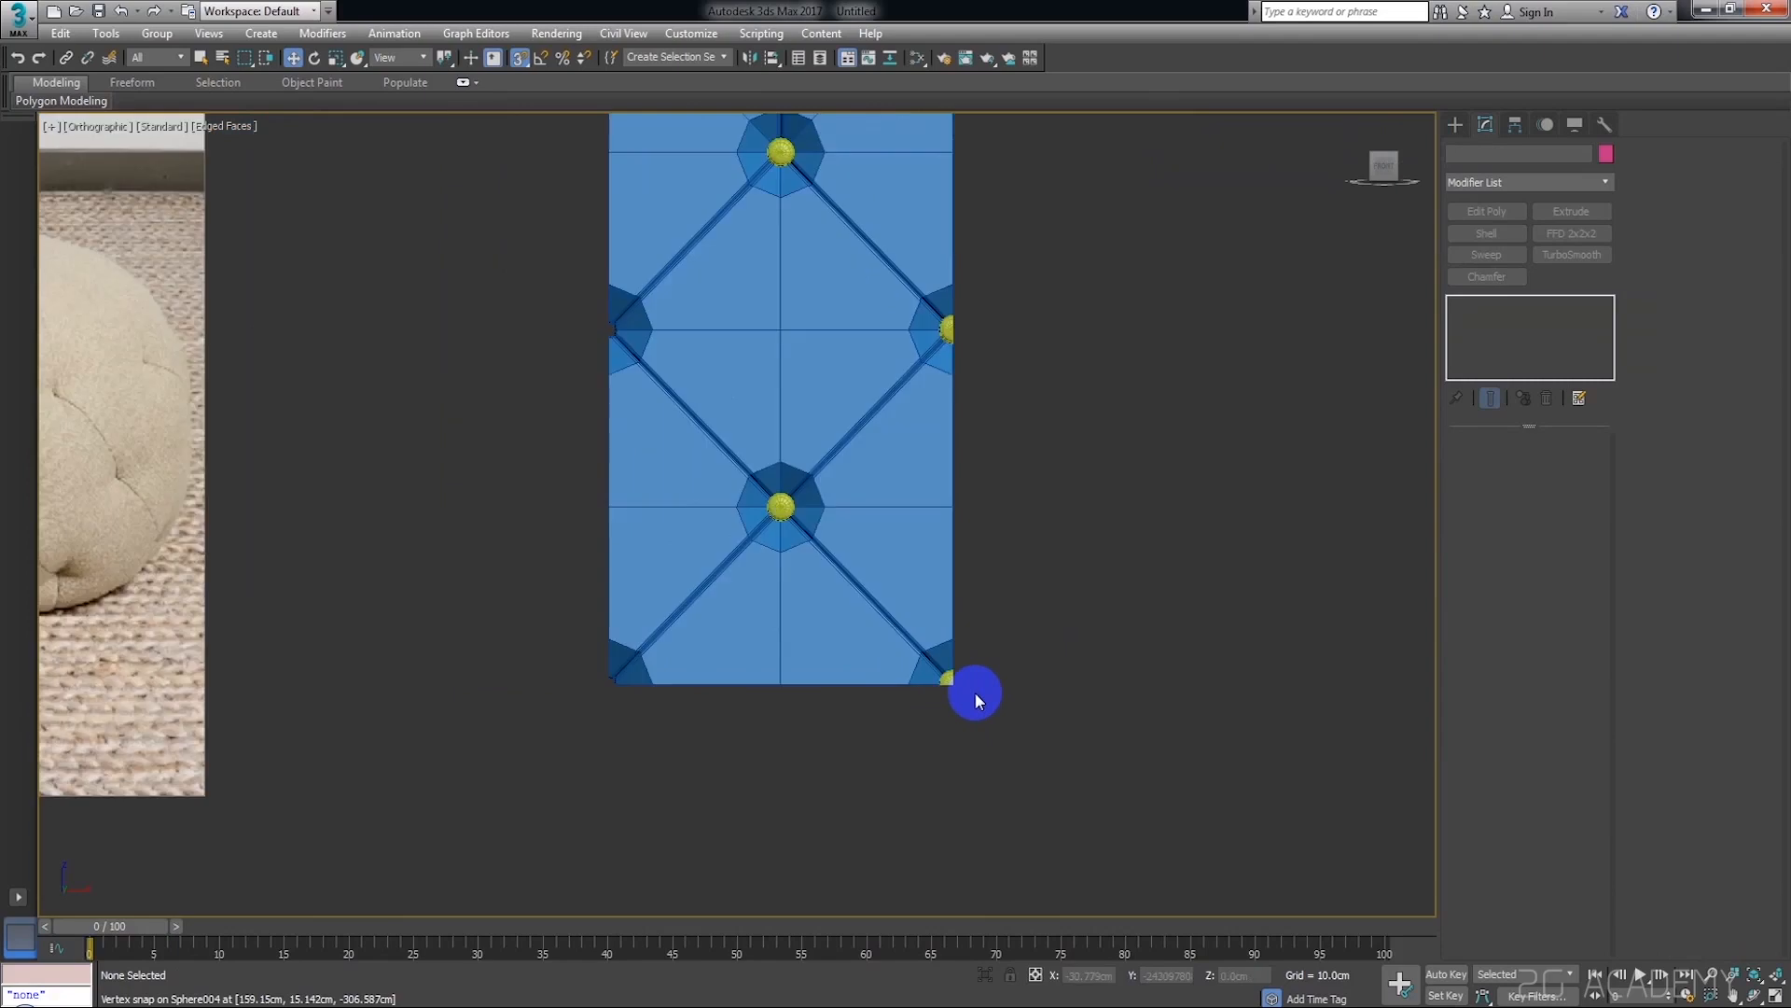
click(953, 679)
click(1085, 559)
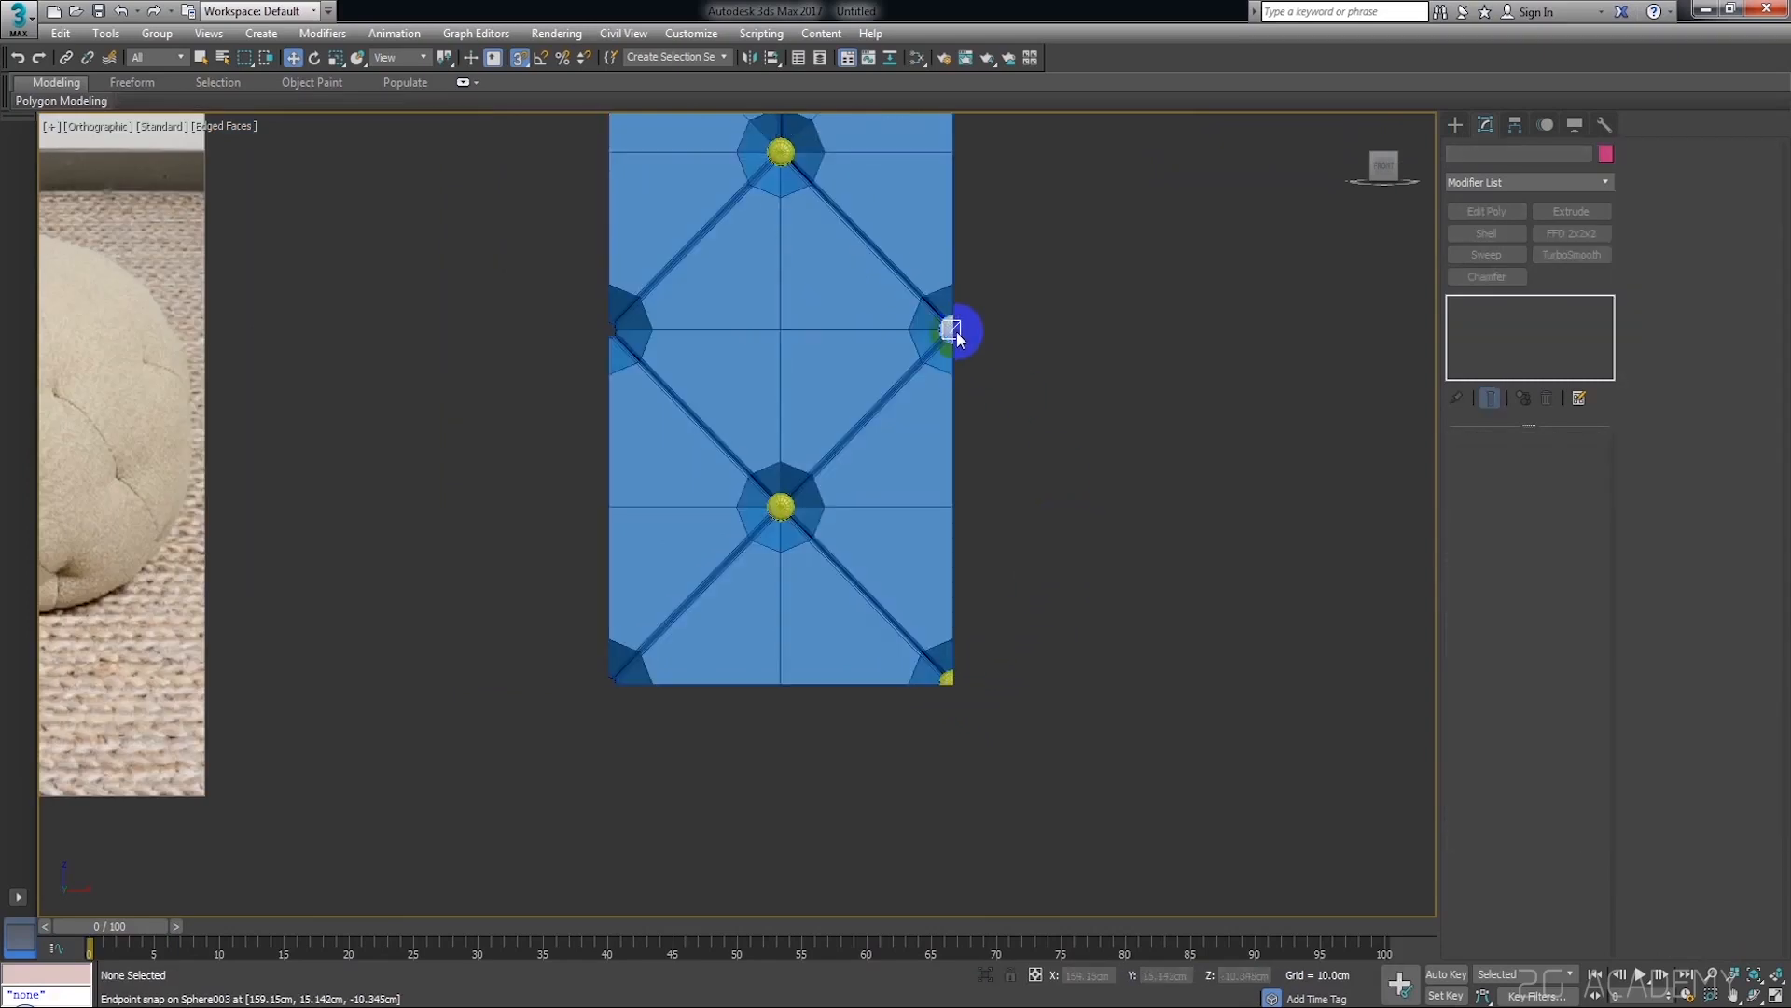
click(944, 329)
scroll(955, 690, up, 2)
middle_drag(1124, 709, 1172, 756)
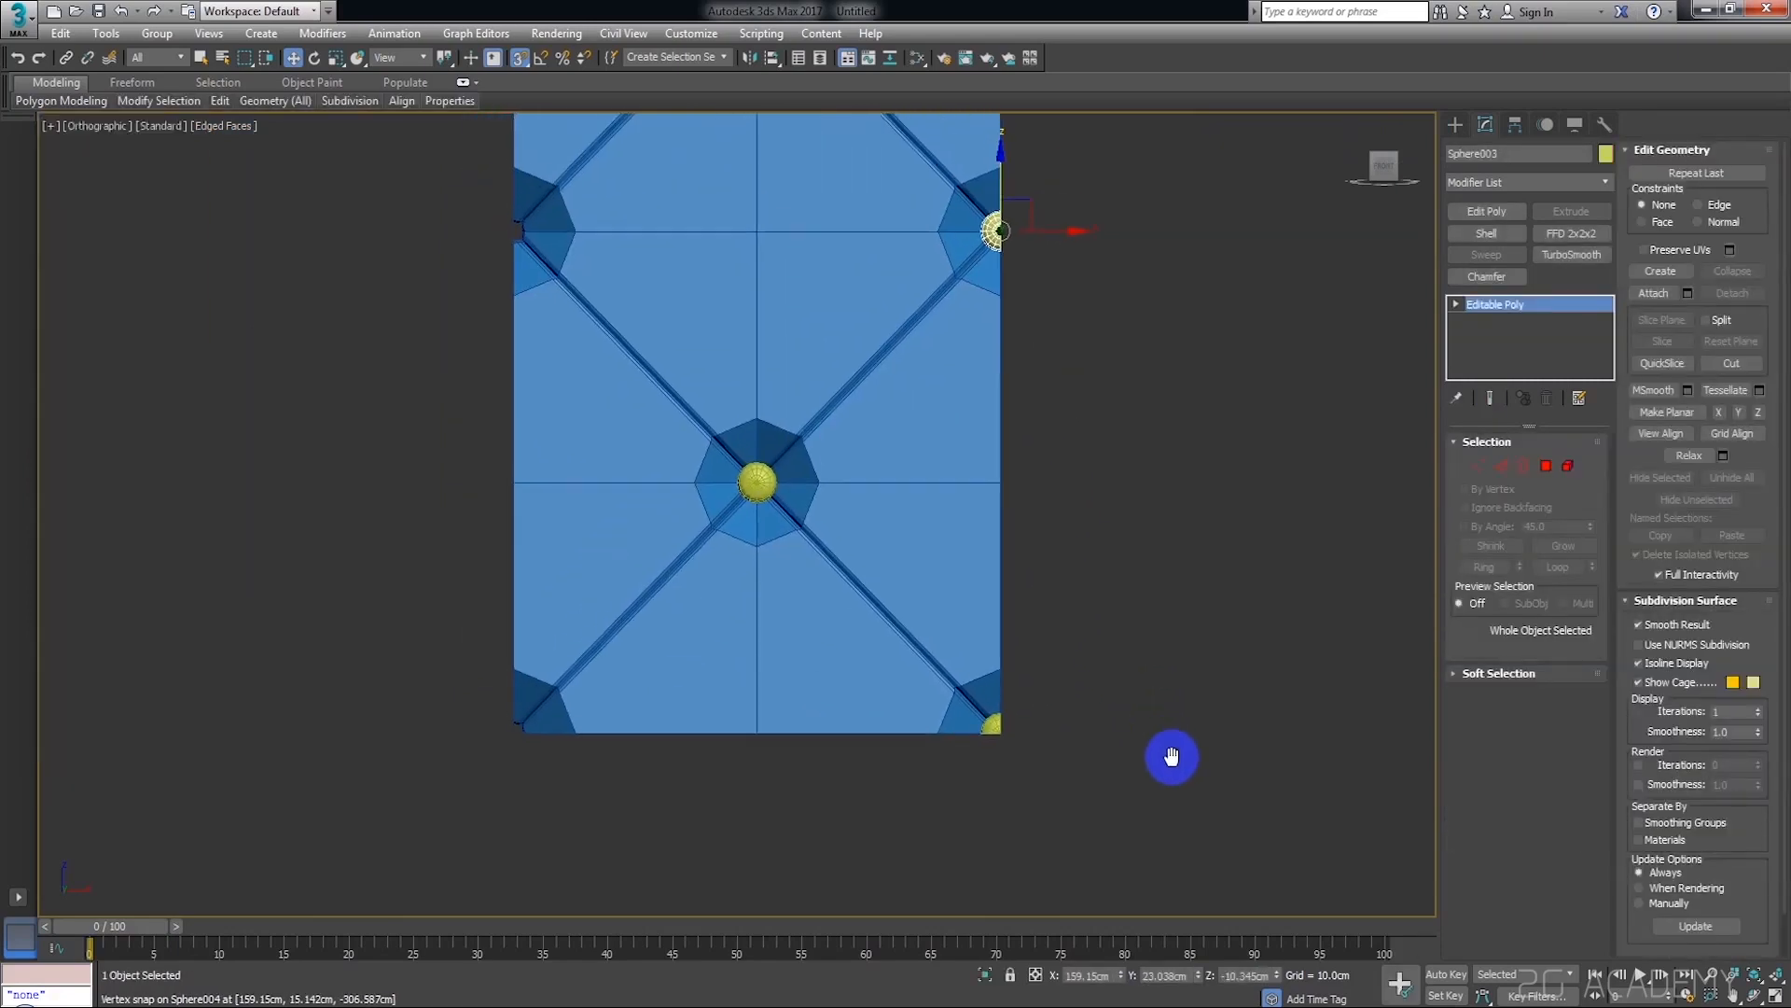
click(1654, 293)
middle_drag(1208, 628, 1034, 740)
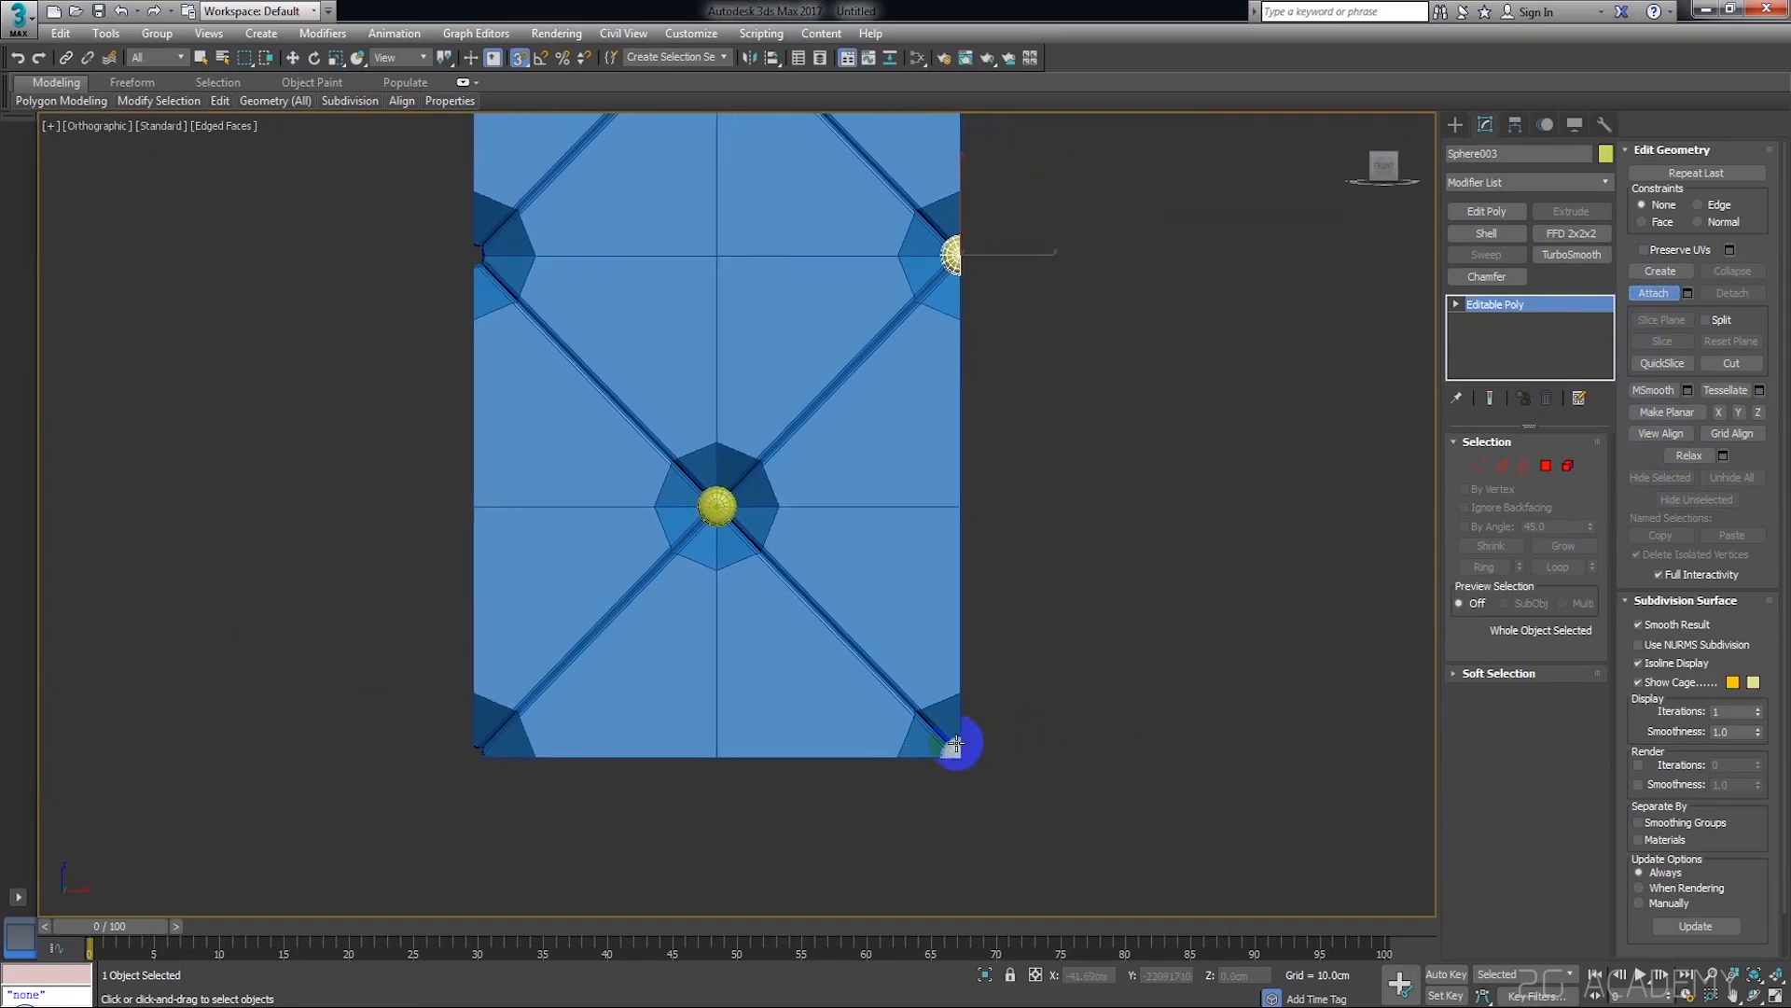
key(w)
click(1166, 466)
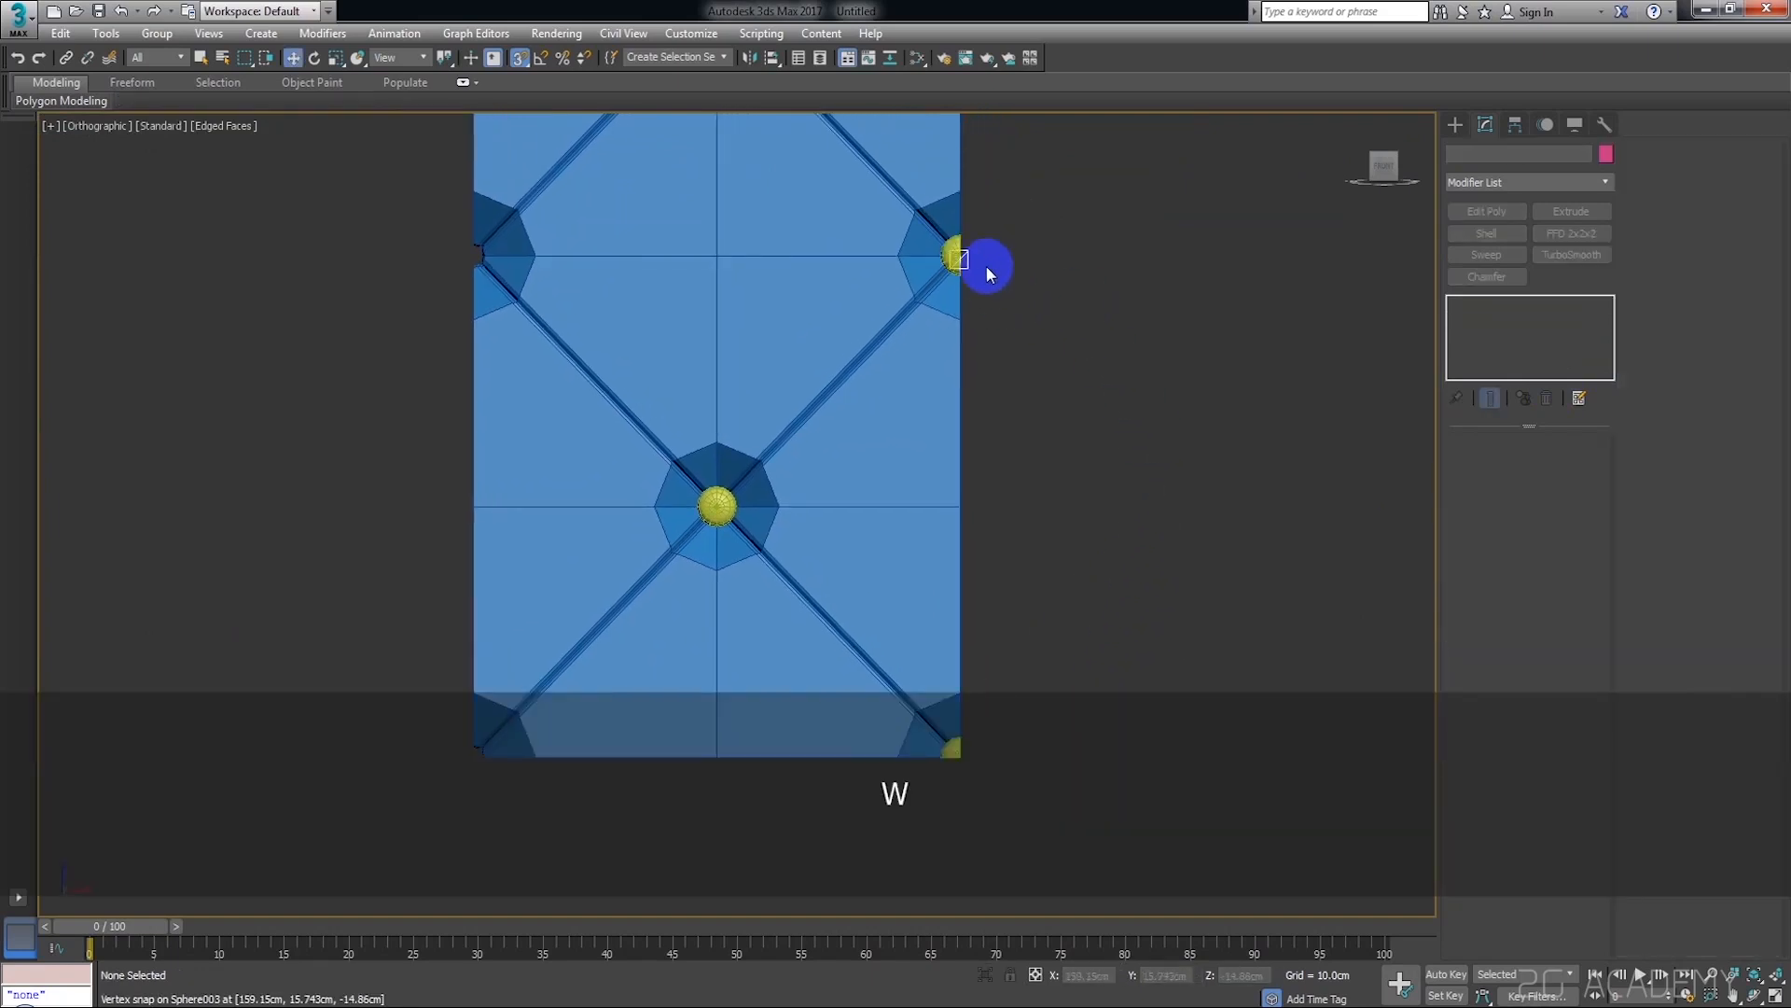
click(942, 257)
click(1100, 509)
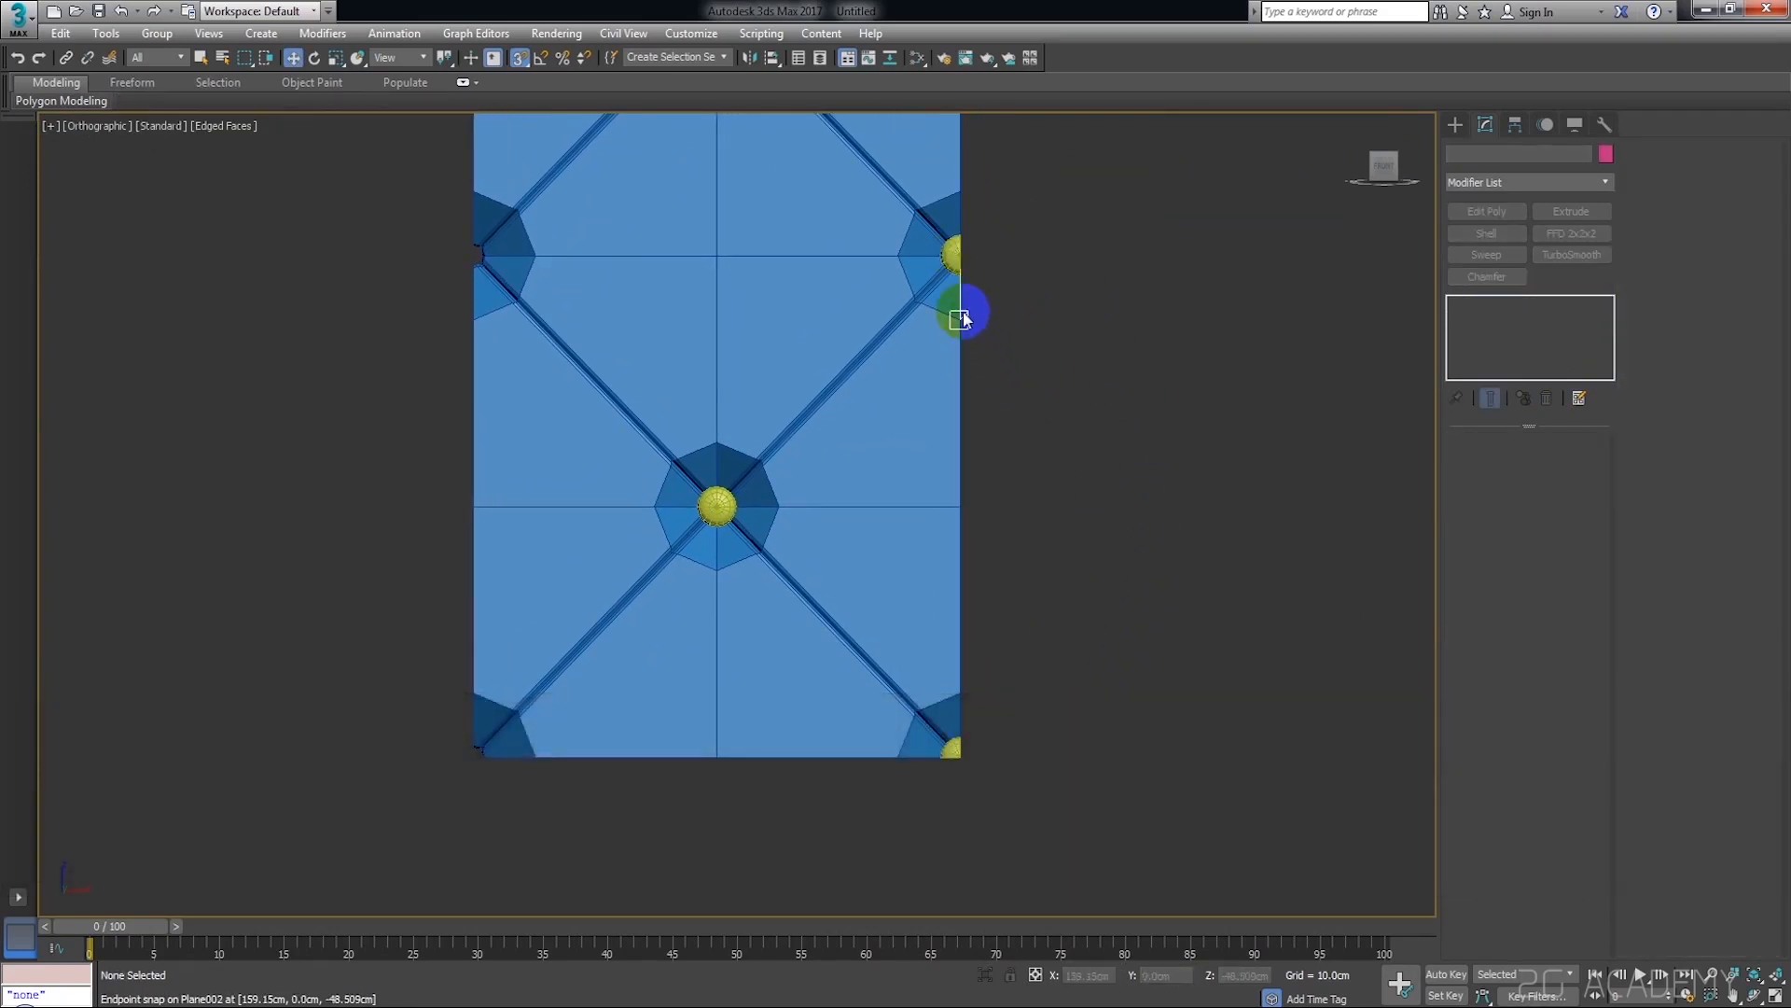
Make one independent copy of the attached edge buttons just outside the plane's left edge, at about X -190.9 cm
click(954, 254)
scroll(1020, 340, down, 4)
scroll(1020, 340, up, 3)
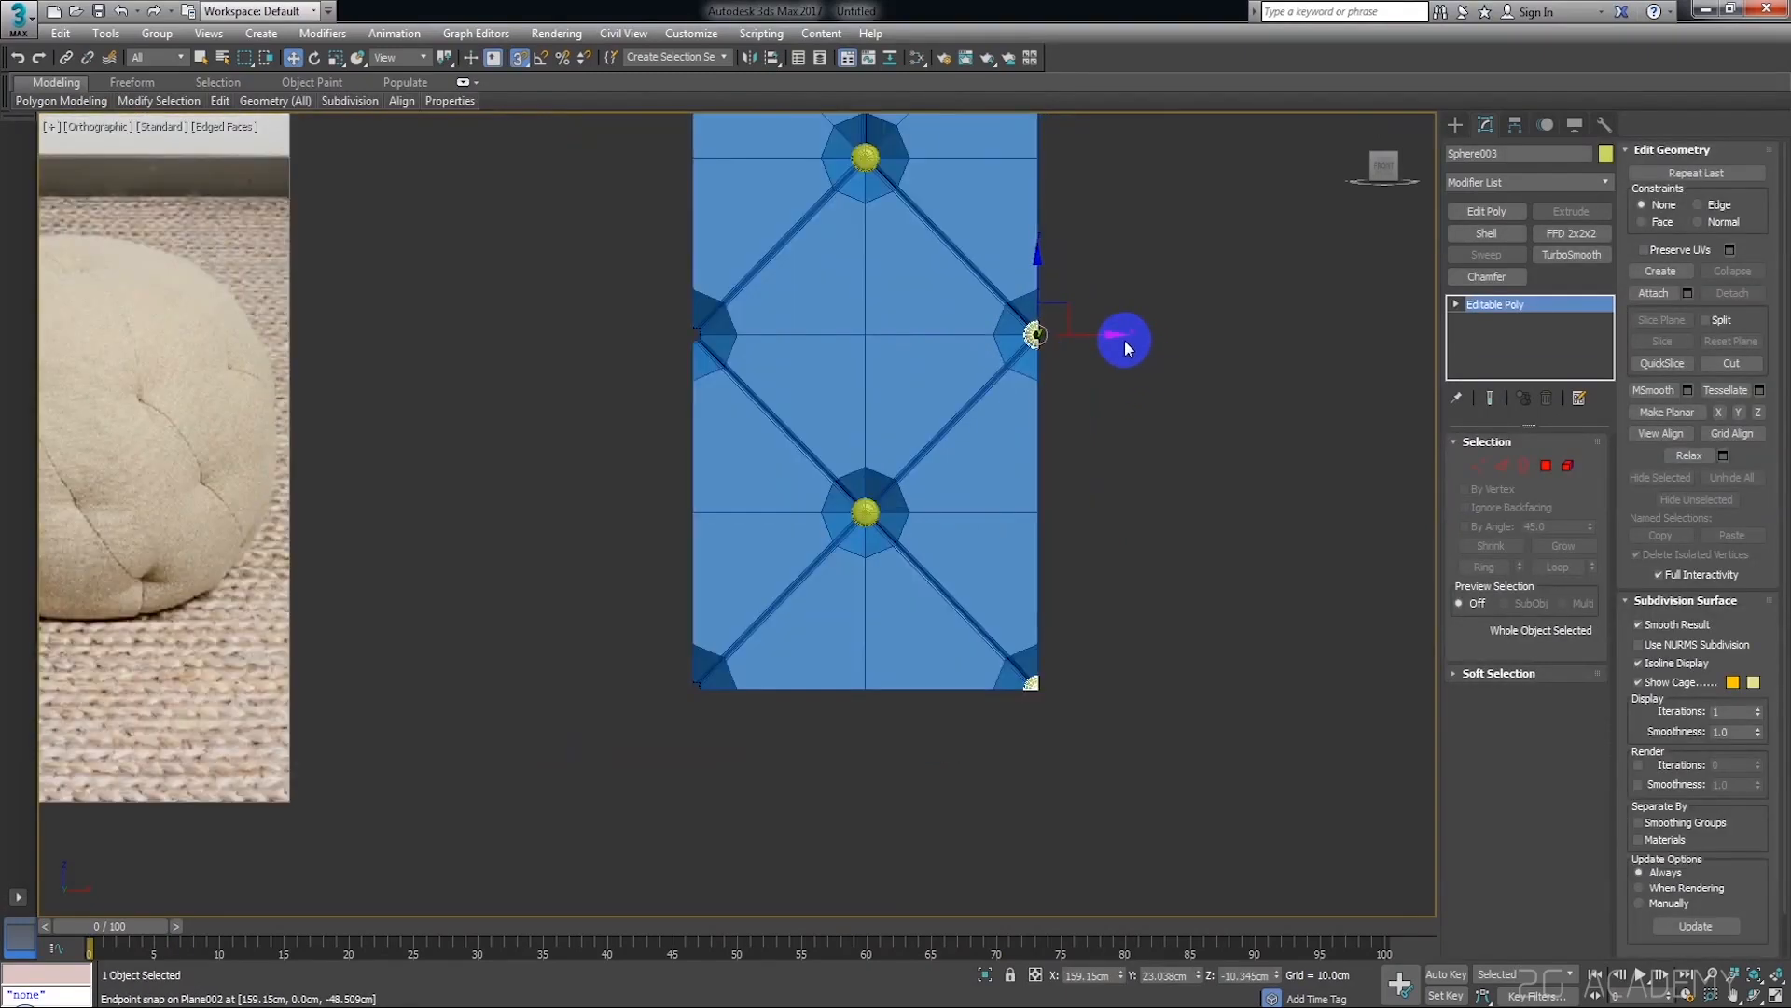
middle_drag(1124, 339, 1167, 355)
mouse_move(1159, 349)
shift+mouse_down()
mouse_move(920, 370)
mouse_move(750, 355)
mouse_move(678, 377)
shift+mouse_up()
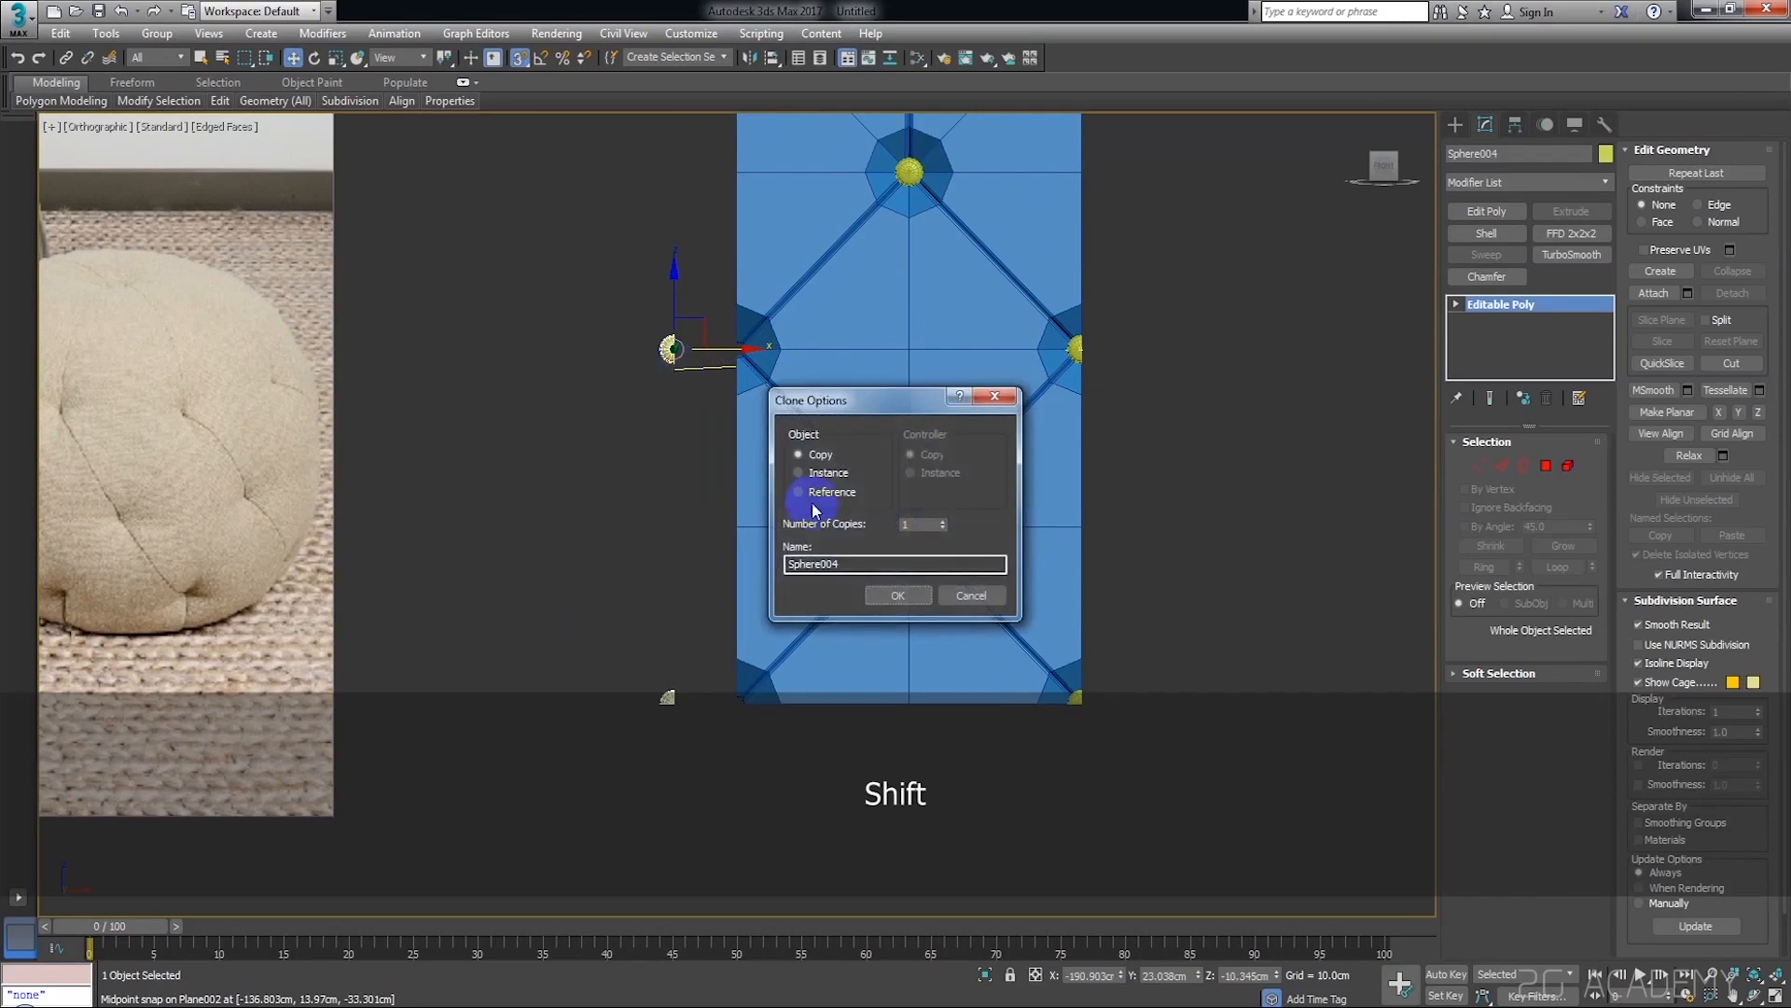
click(898, 595)
click(601, 369)
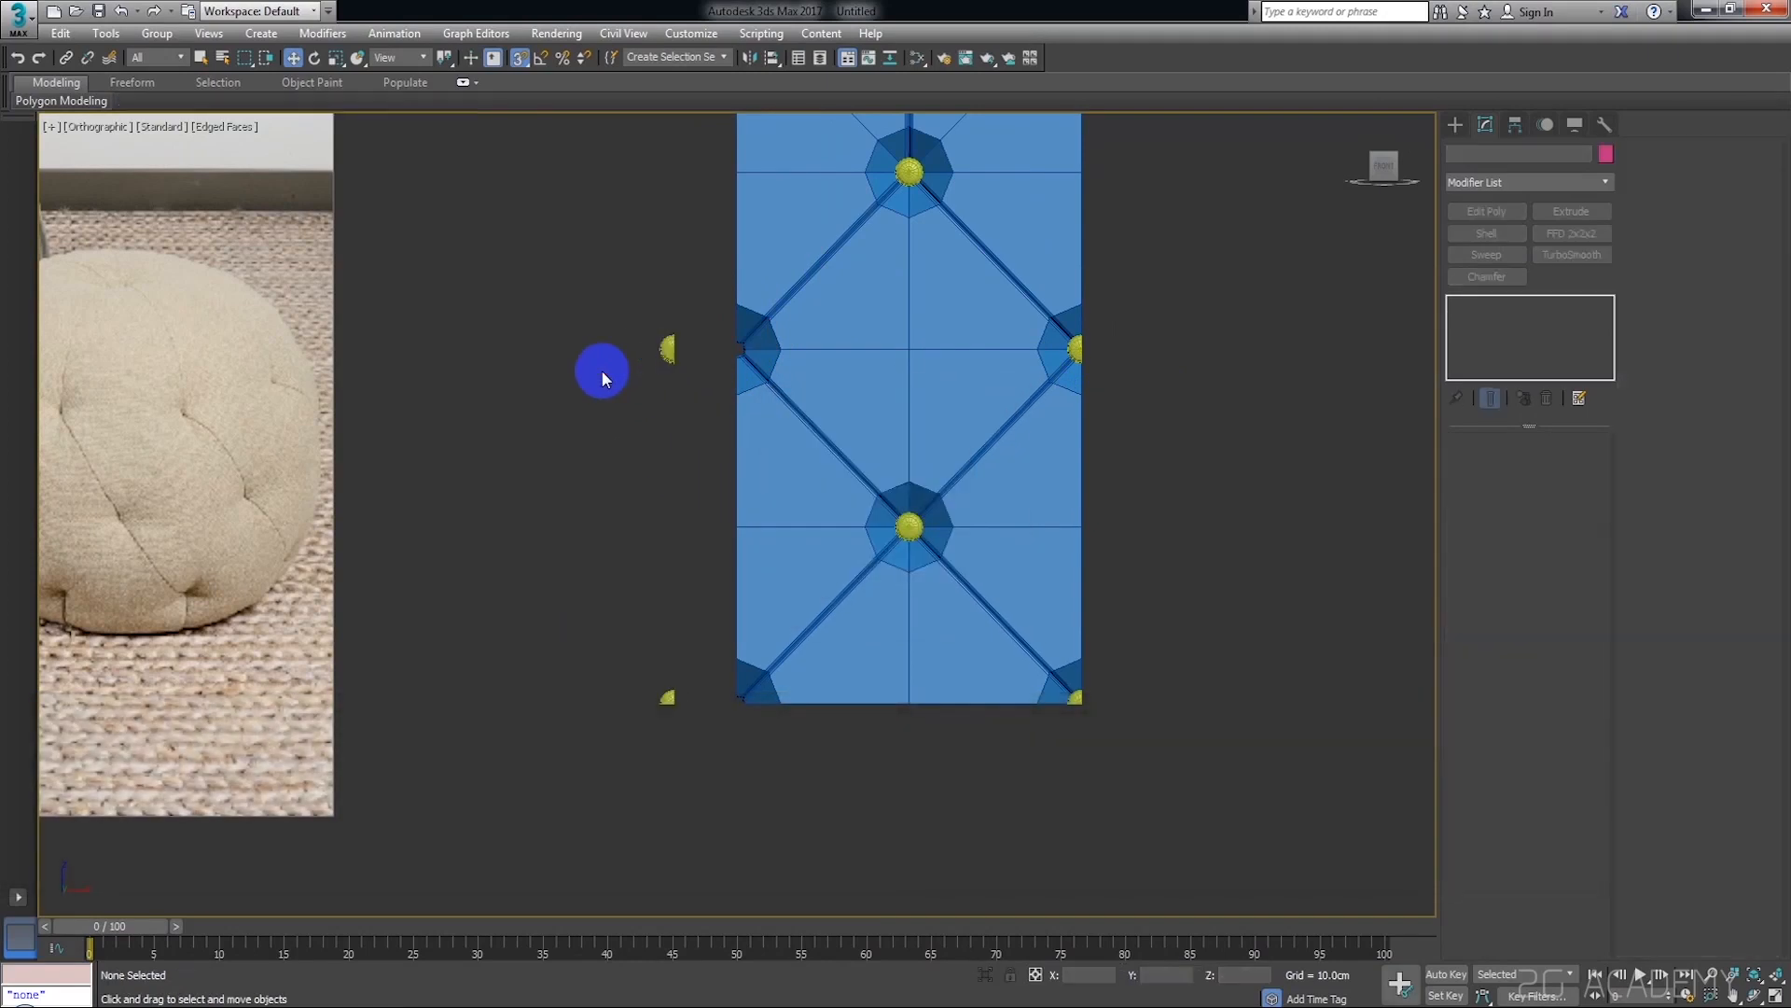
Mirror the copied edge buttons horizontally so their rounded sides face the plane
scroll(634, 338, up, 5)
click(735, 364)
middle_drag(777, 249, 650, 229)
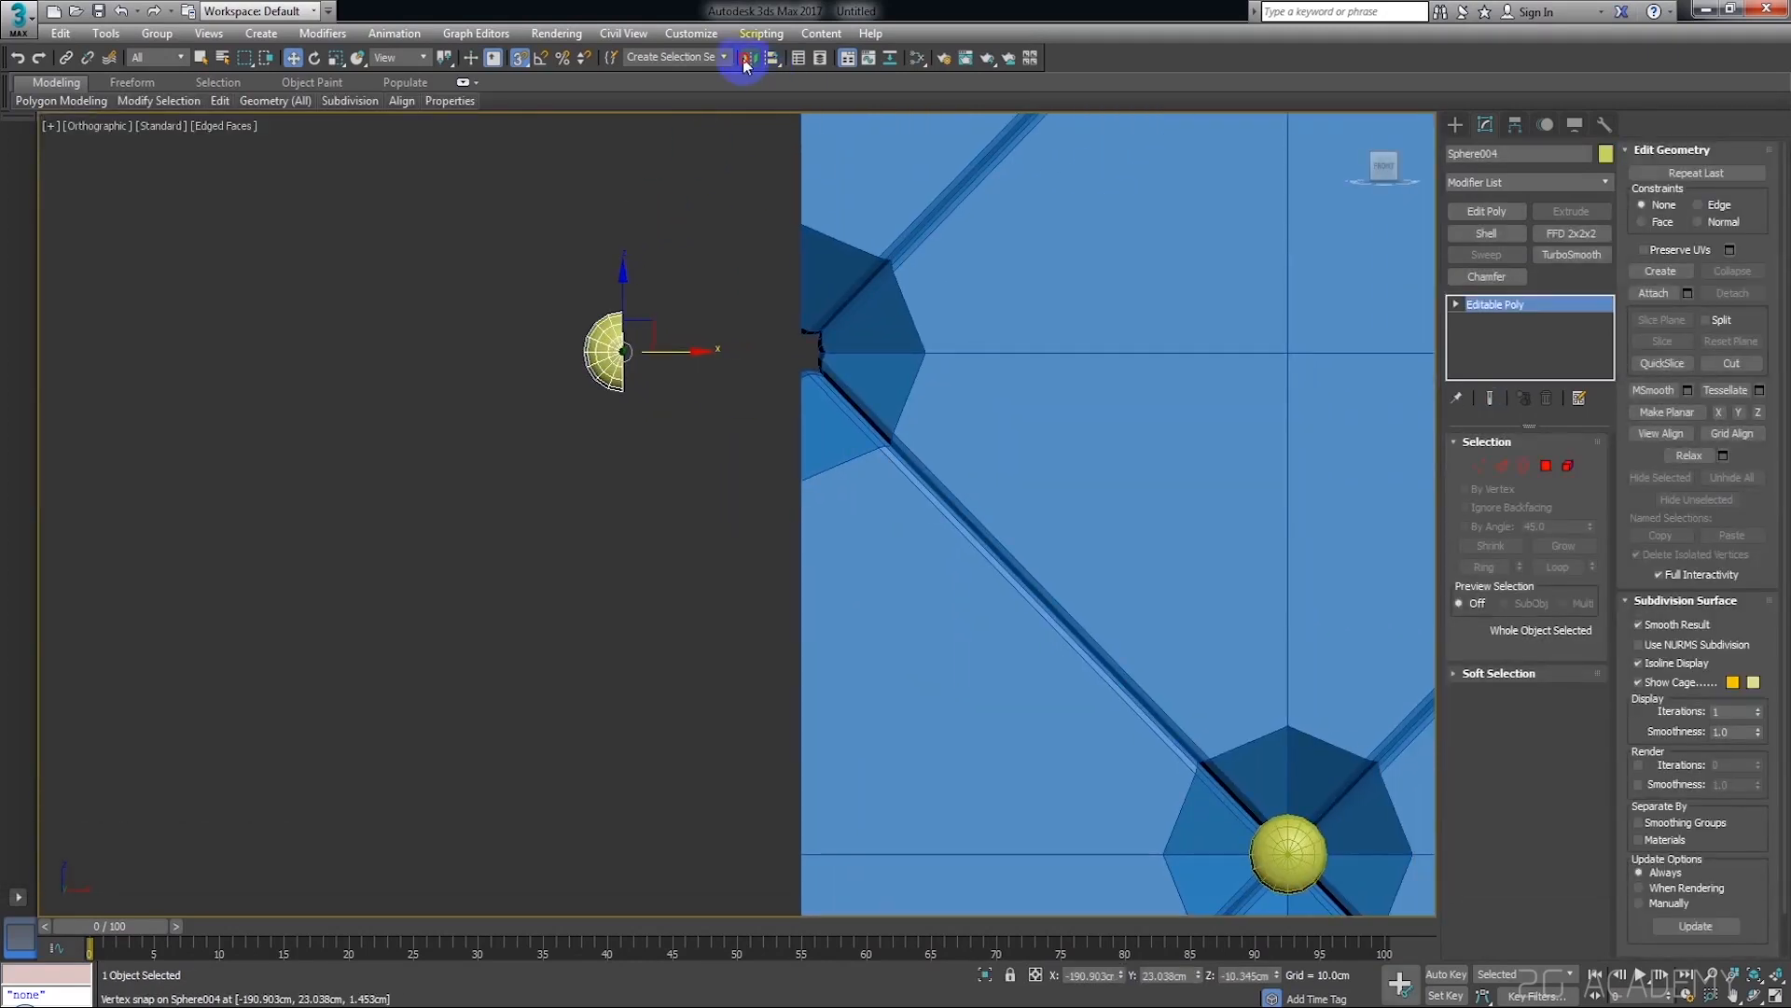
click(748, 58)
click(870, 668)
click(631, 227)
scroll(627, 222, up, 4)
click(638, 424)
drag(621, 423, 848, 430)
key(ctrl+z)
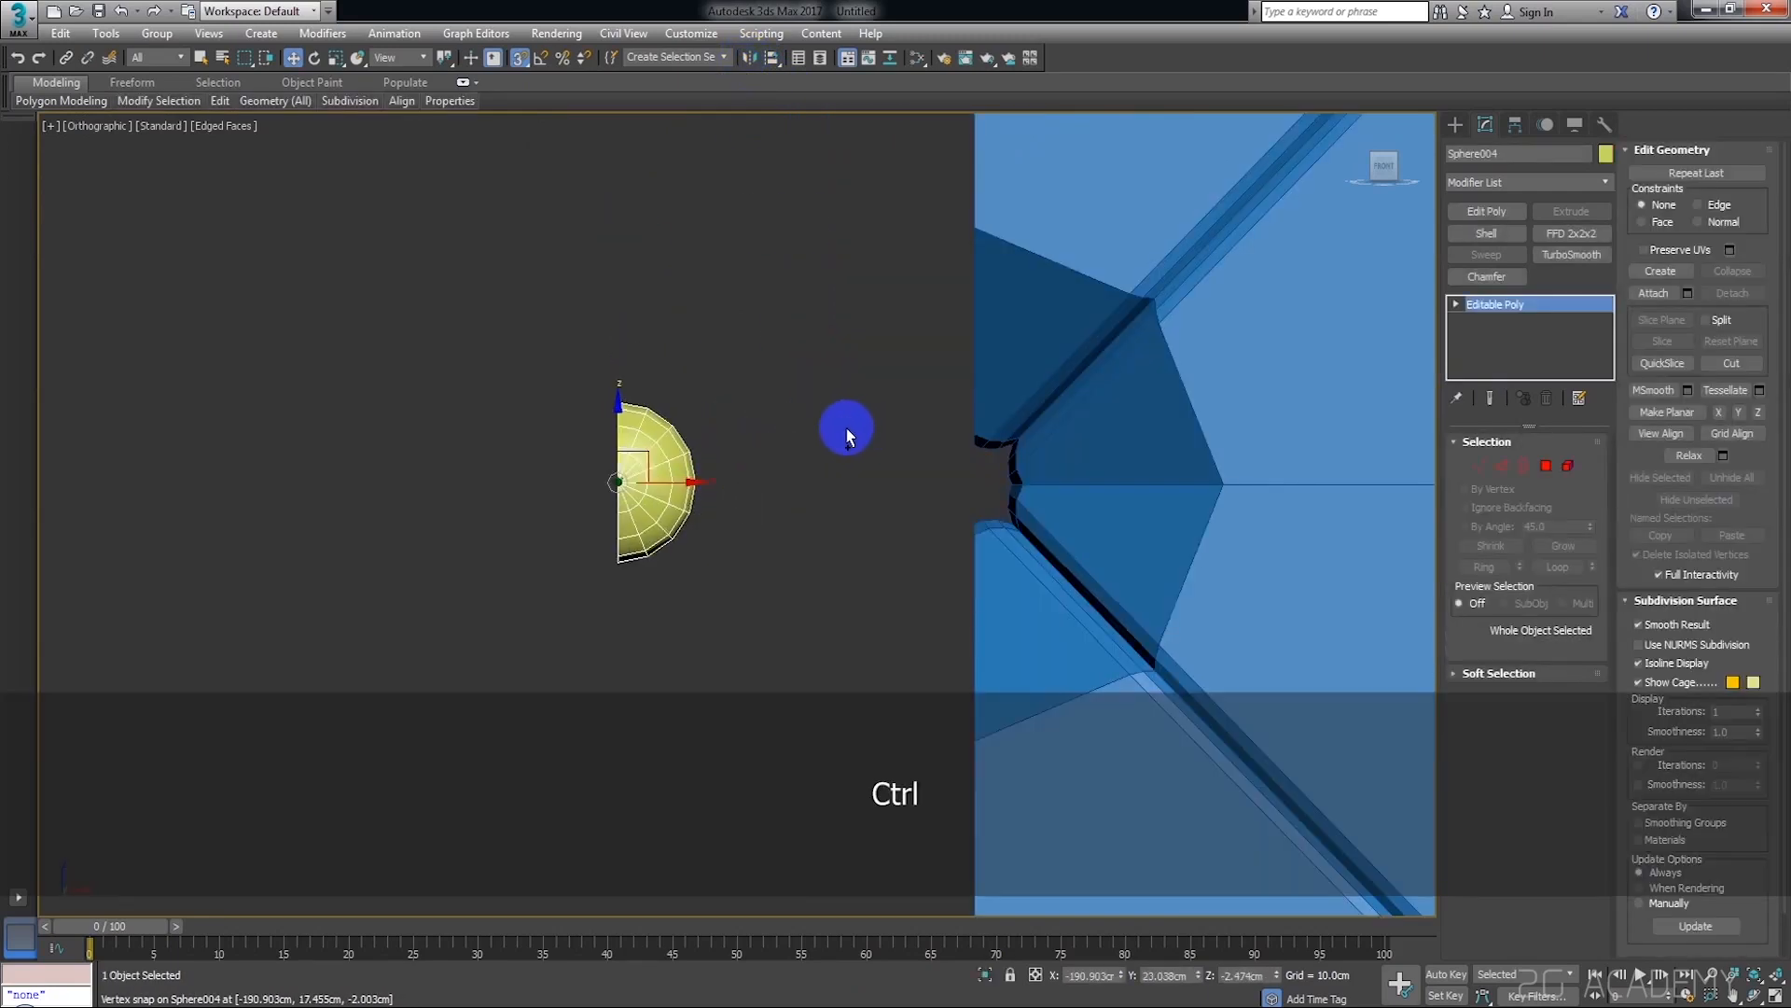
Snap the mirrored buttons' cut sides onto the plane's left edge, seating them in the middle and corner pits, and check the corner
drag(681, 480, 872, 494)
scroll(872, 493, up, 4)
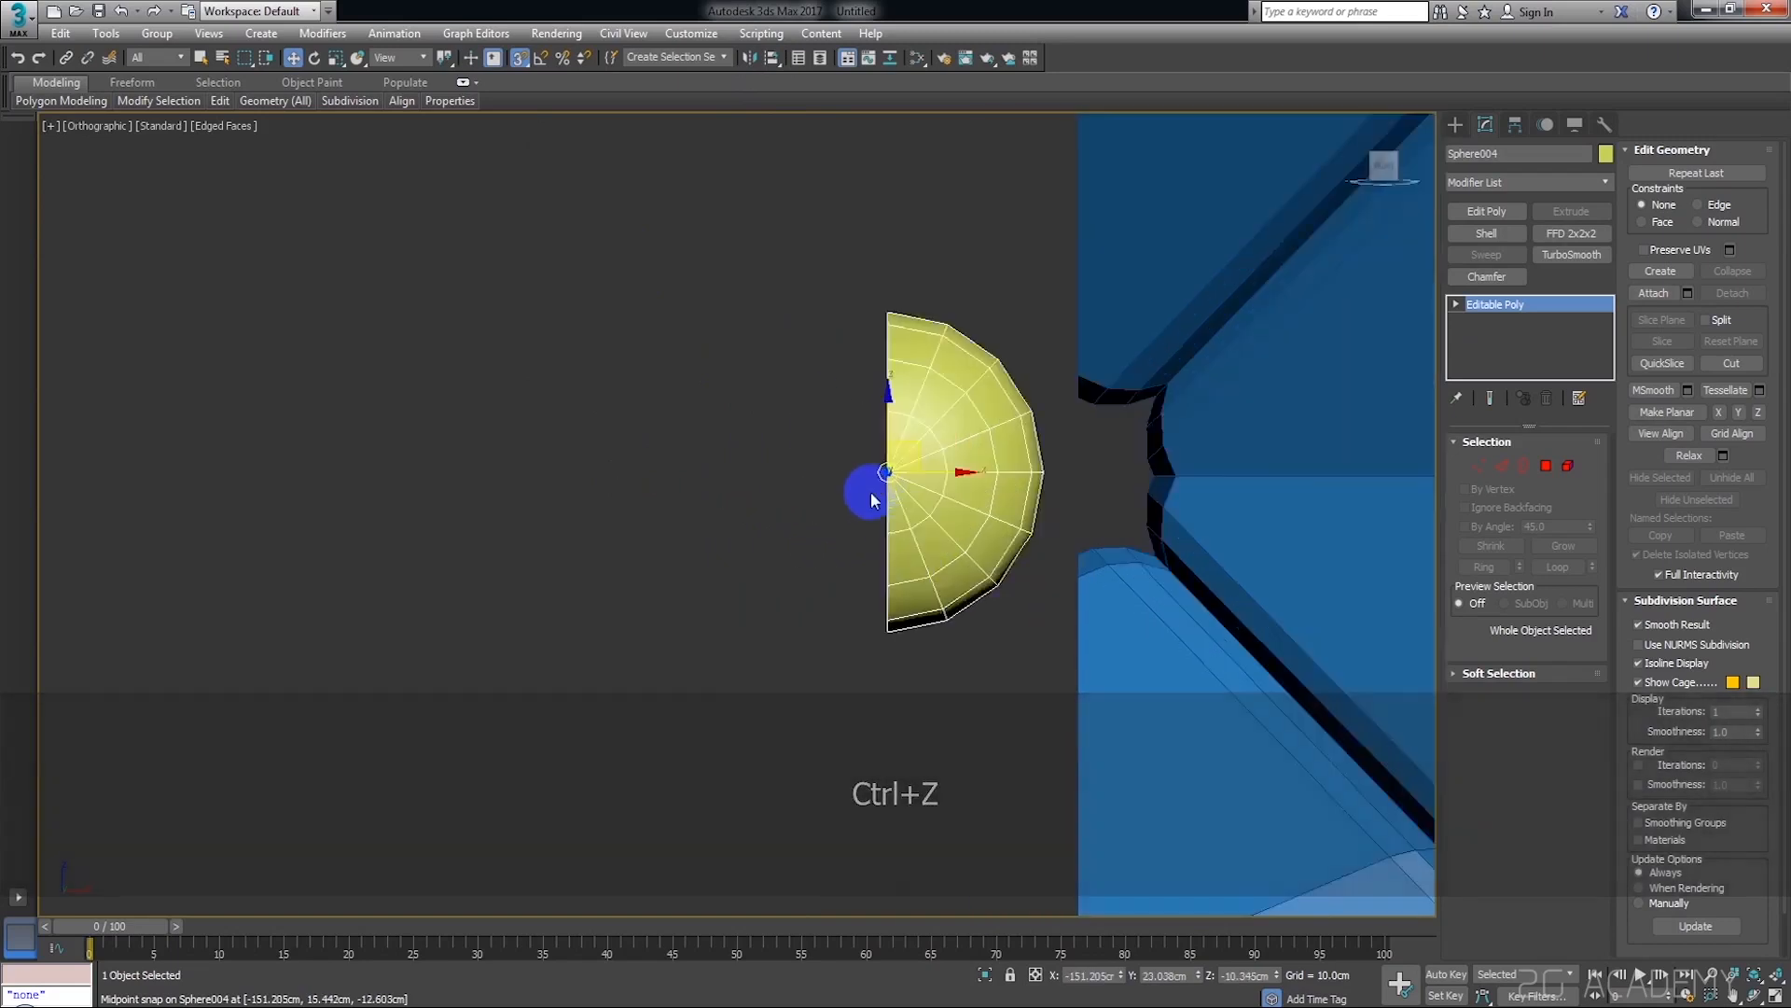
drag(901, 251, 1167, 323)
scroll(1087, 563, down, 9)
middle_drag(1022, 844, 971, 509)
click(965, 509)
scroll(1159, 566, up, 5)
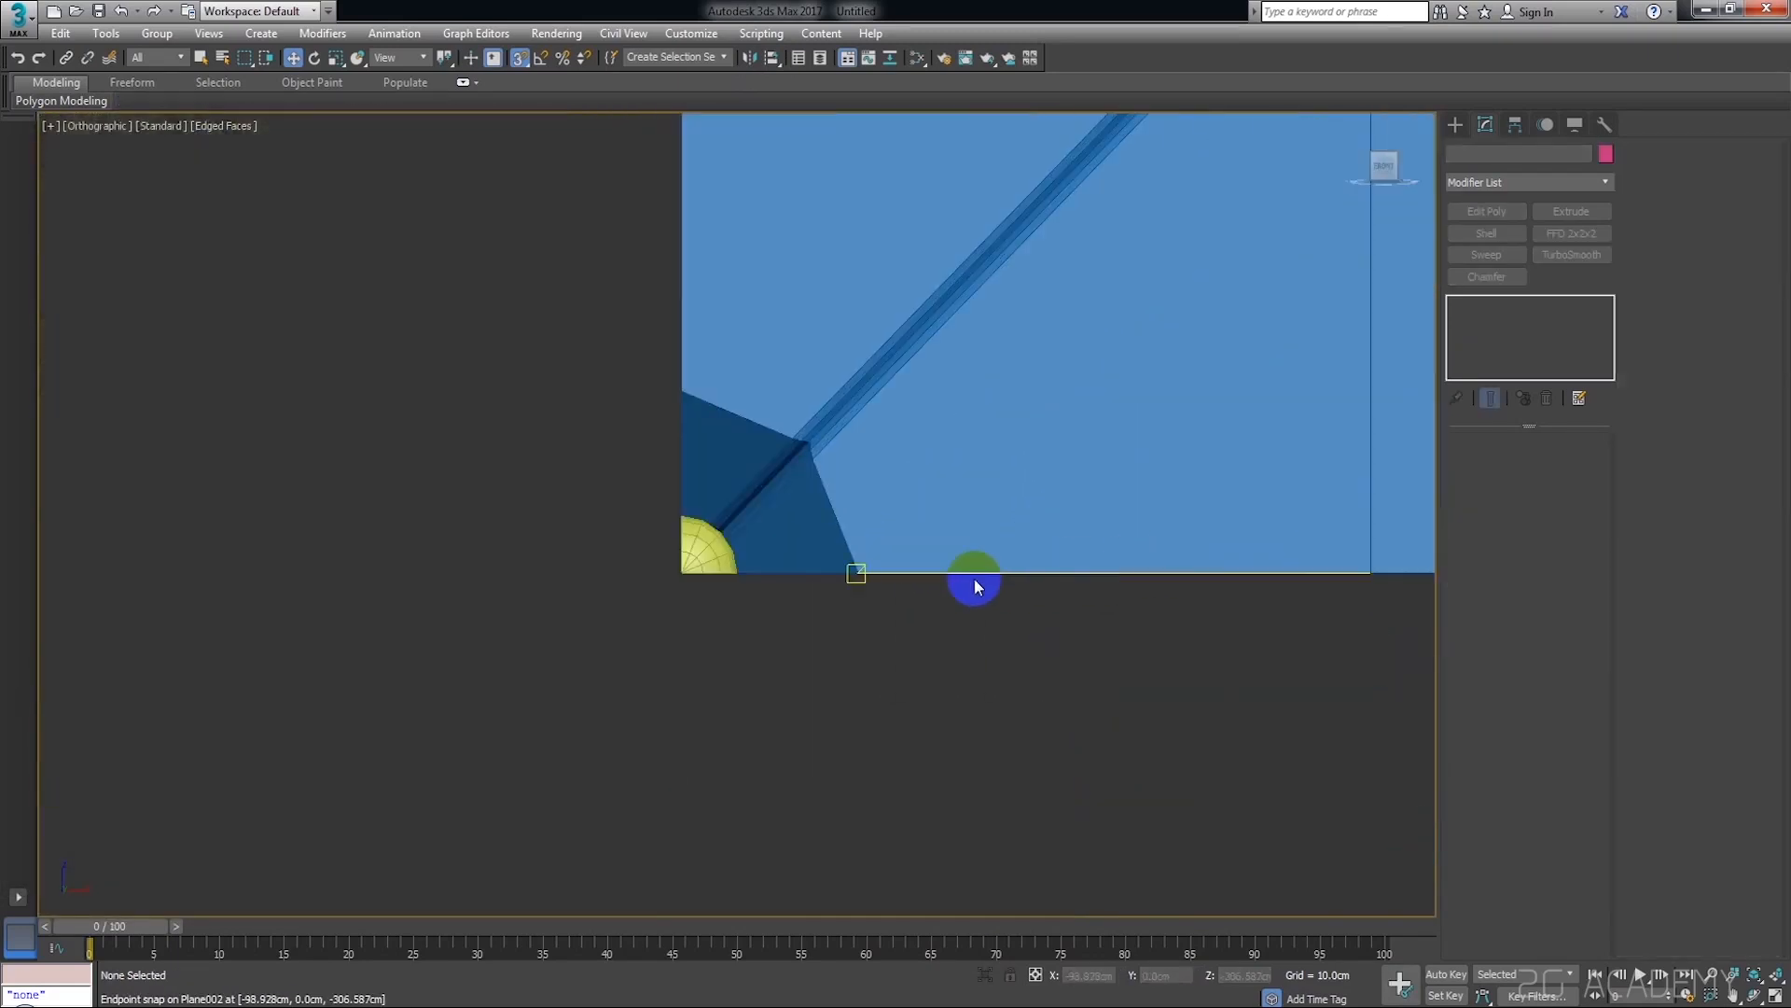
Attach the two full buttons and both sets of edge buttons to the tufted plane as one object
scroll(974, 579, up, 3)
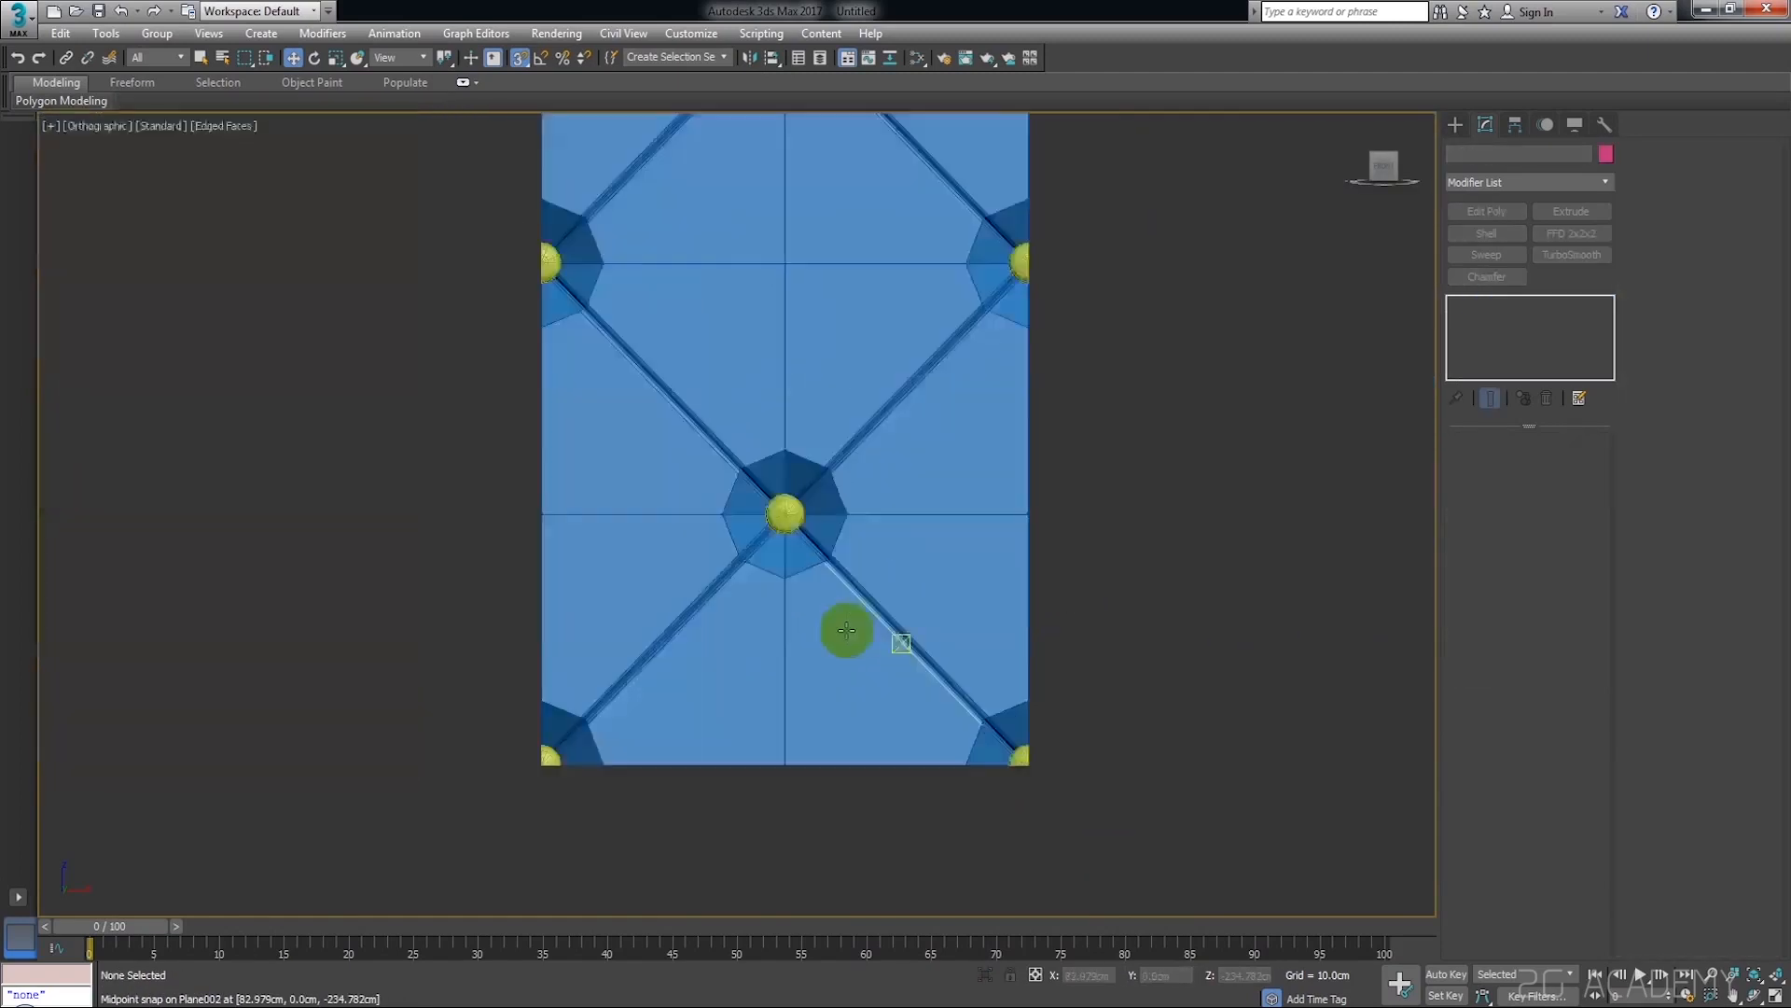
click(942, 528)
middle_drag(944, 528, 989, 654)
scroll(1034, 644, down, 2)
middle_drag(1180, 537, 1123, 557)
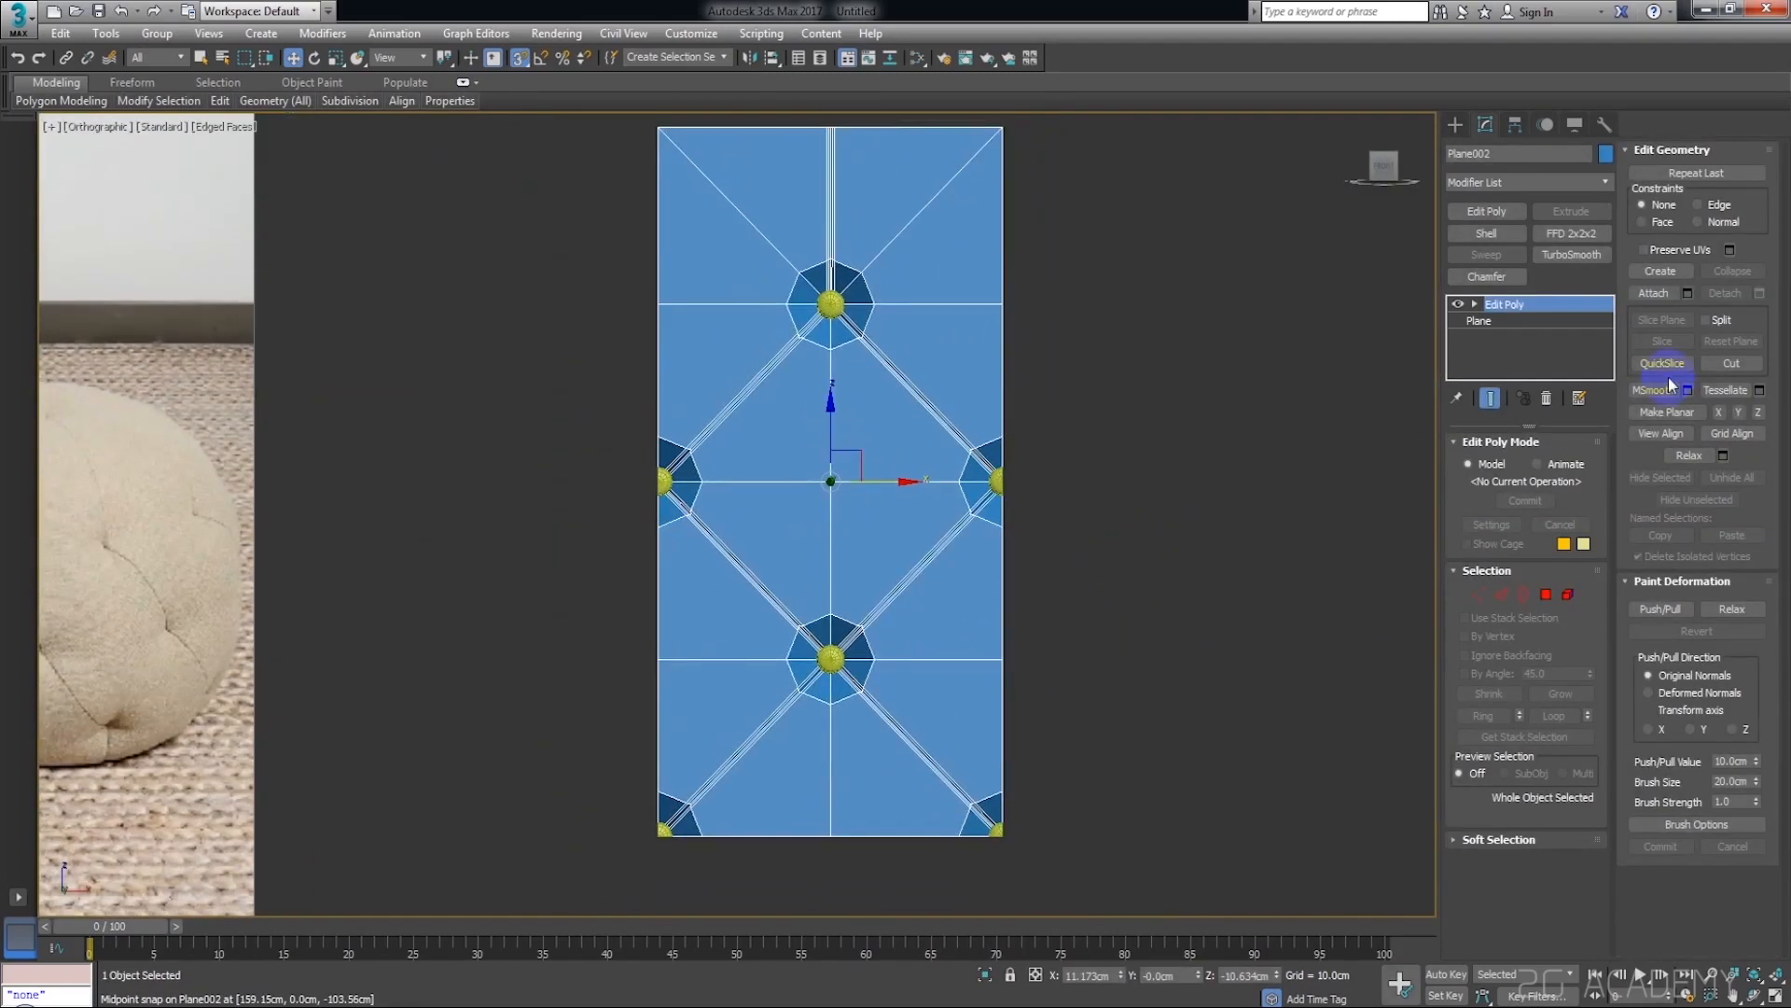
click(1669, 295)
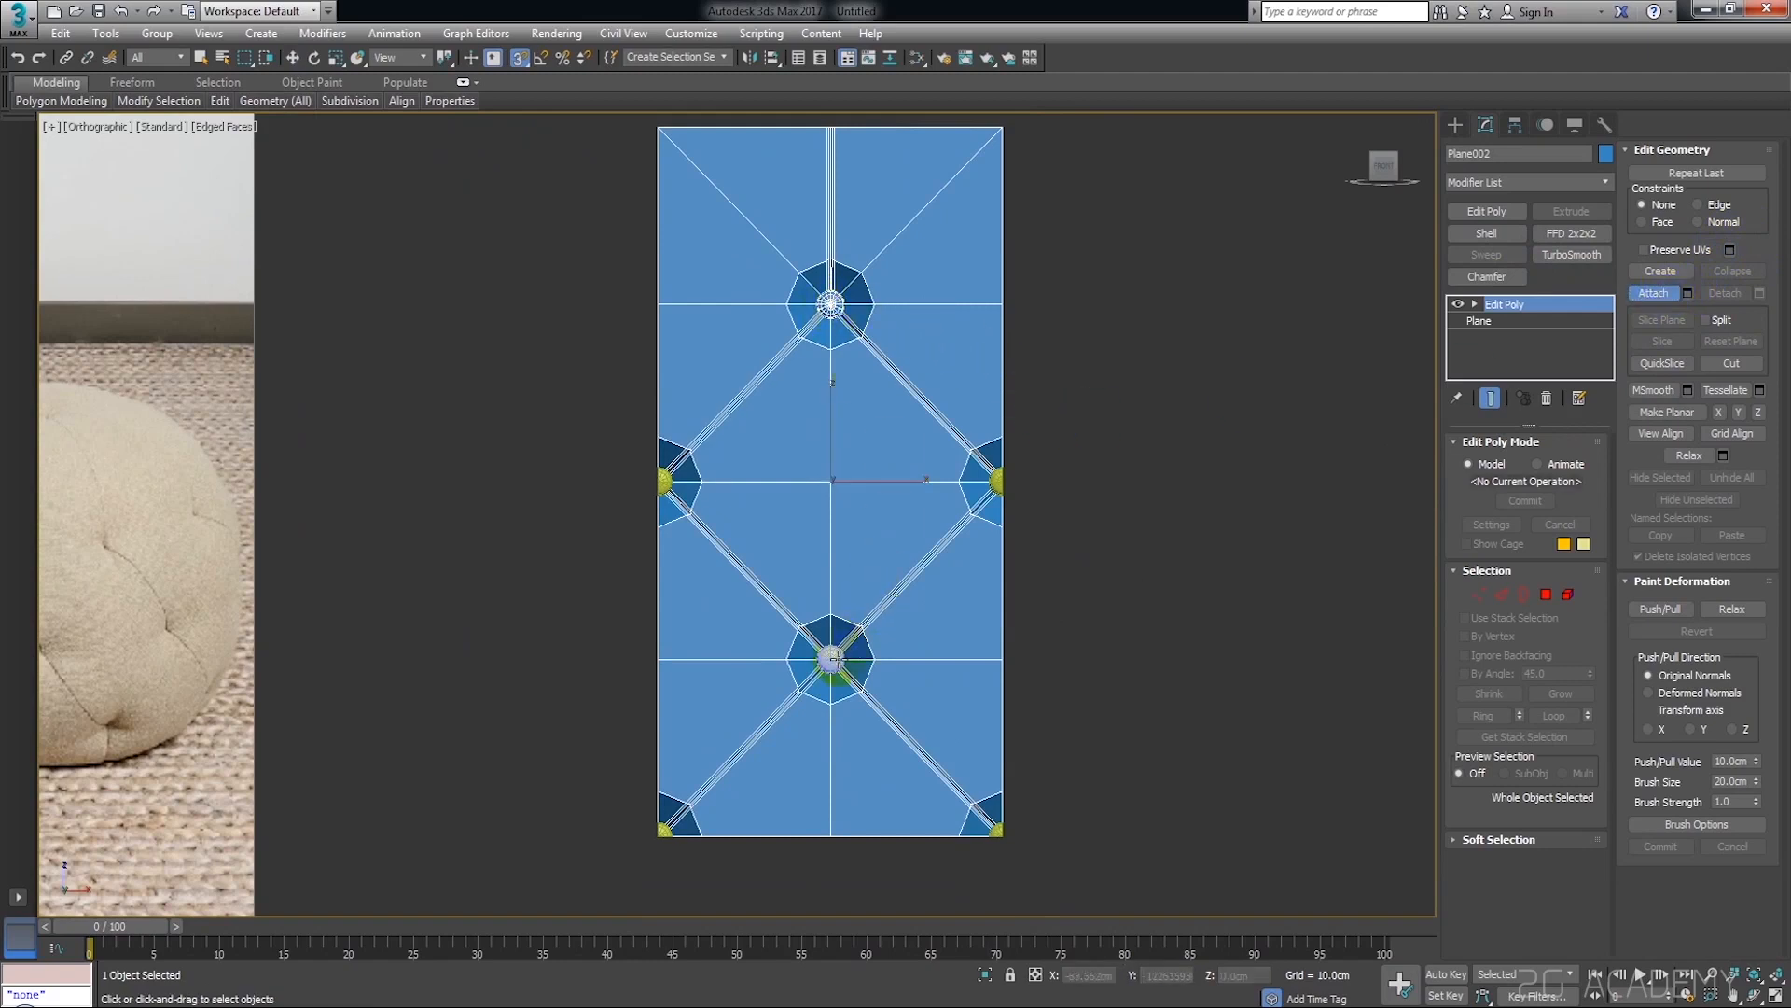
middle_drag(996, 483, 1082, 581)
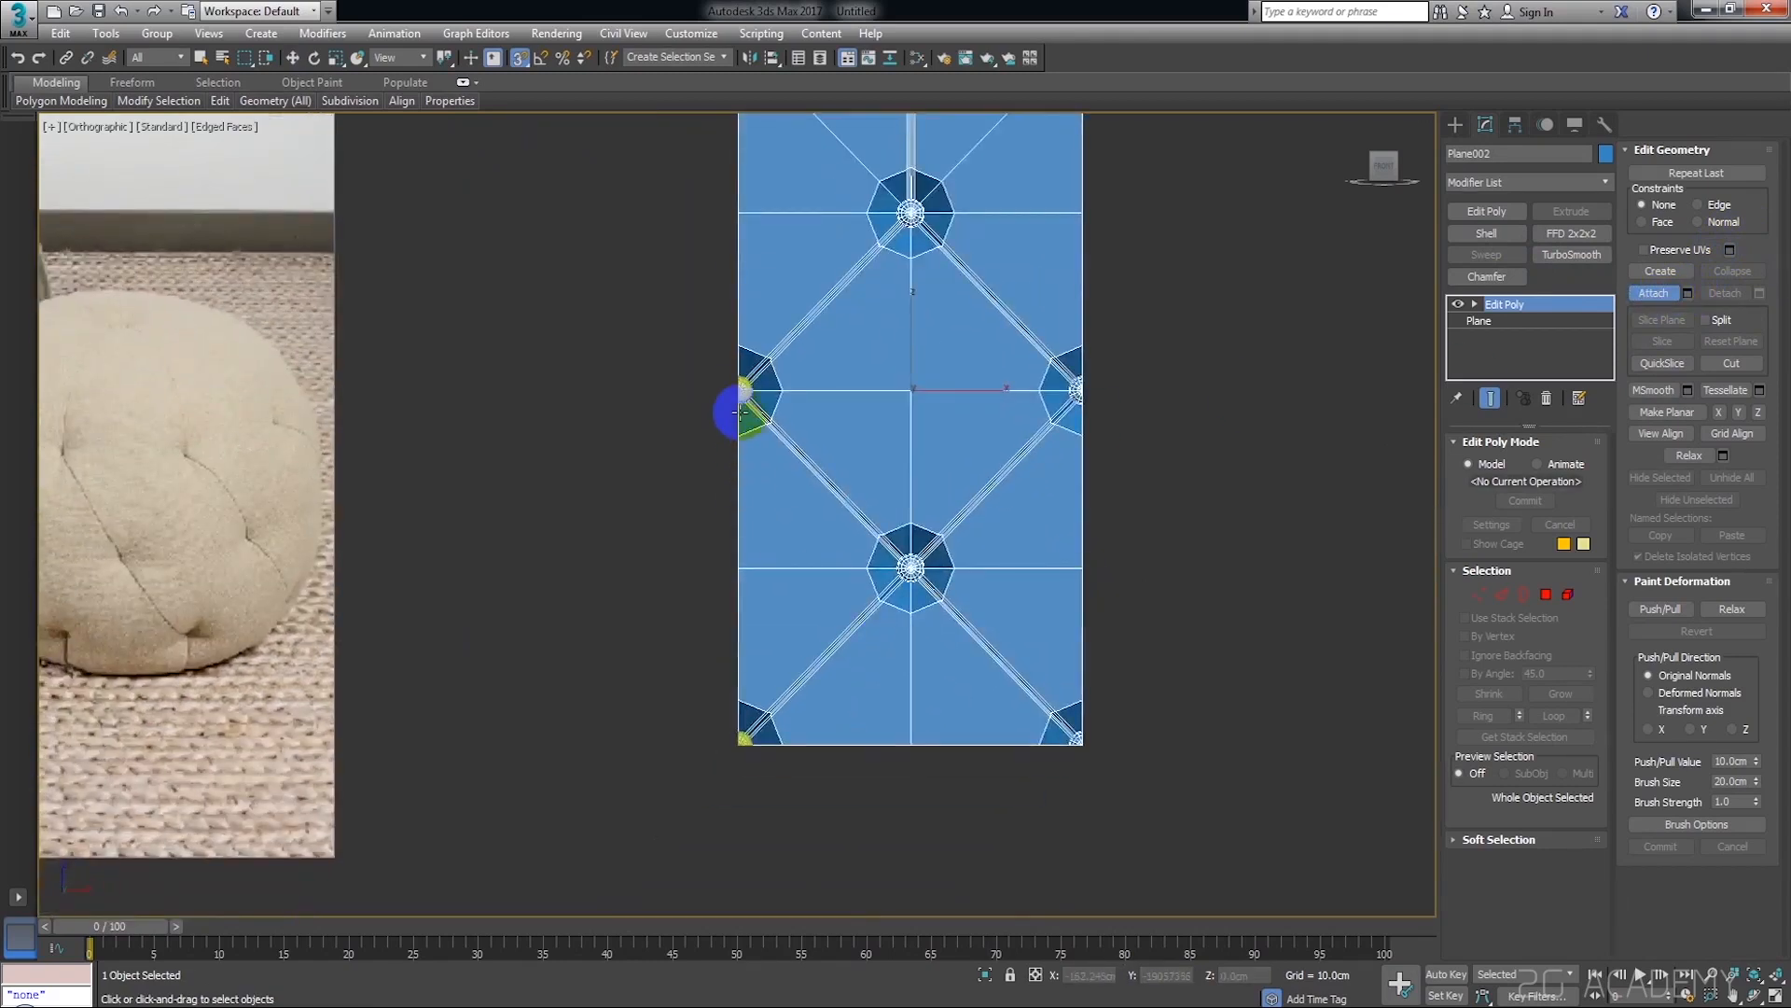
middle_drag(1239, 462, 1245, 502)
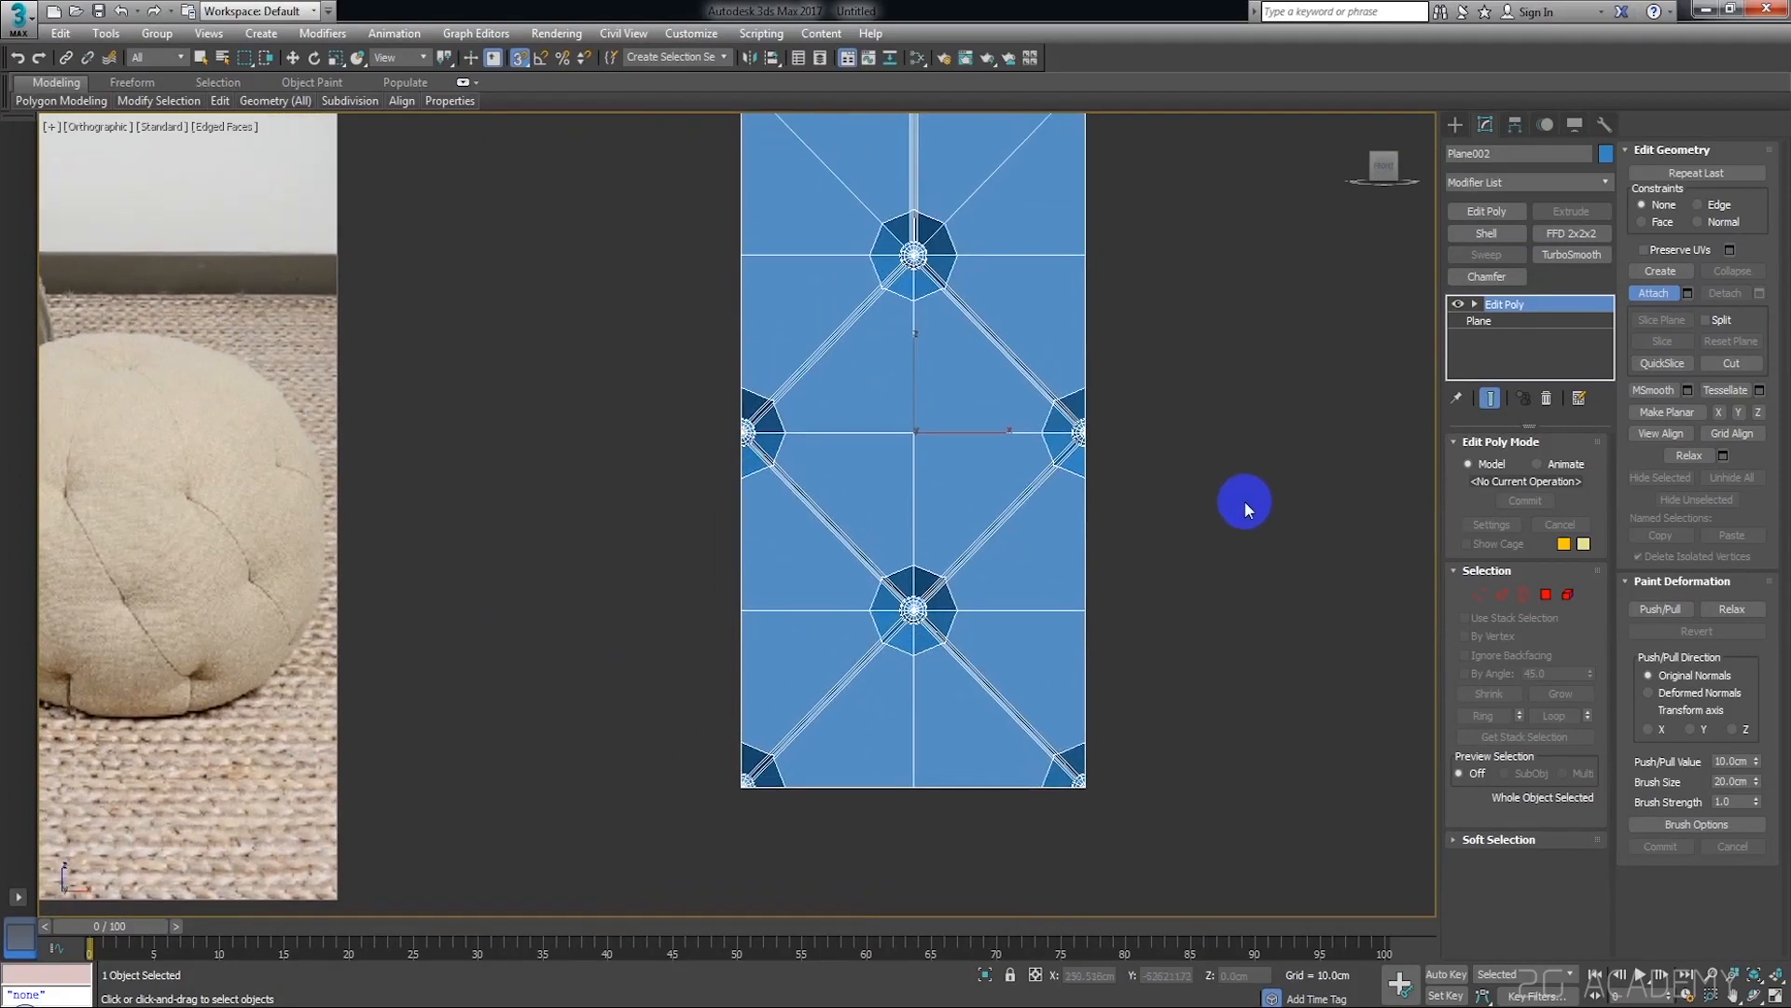
key(w)
click(1277, 479)
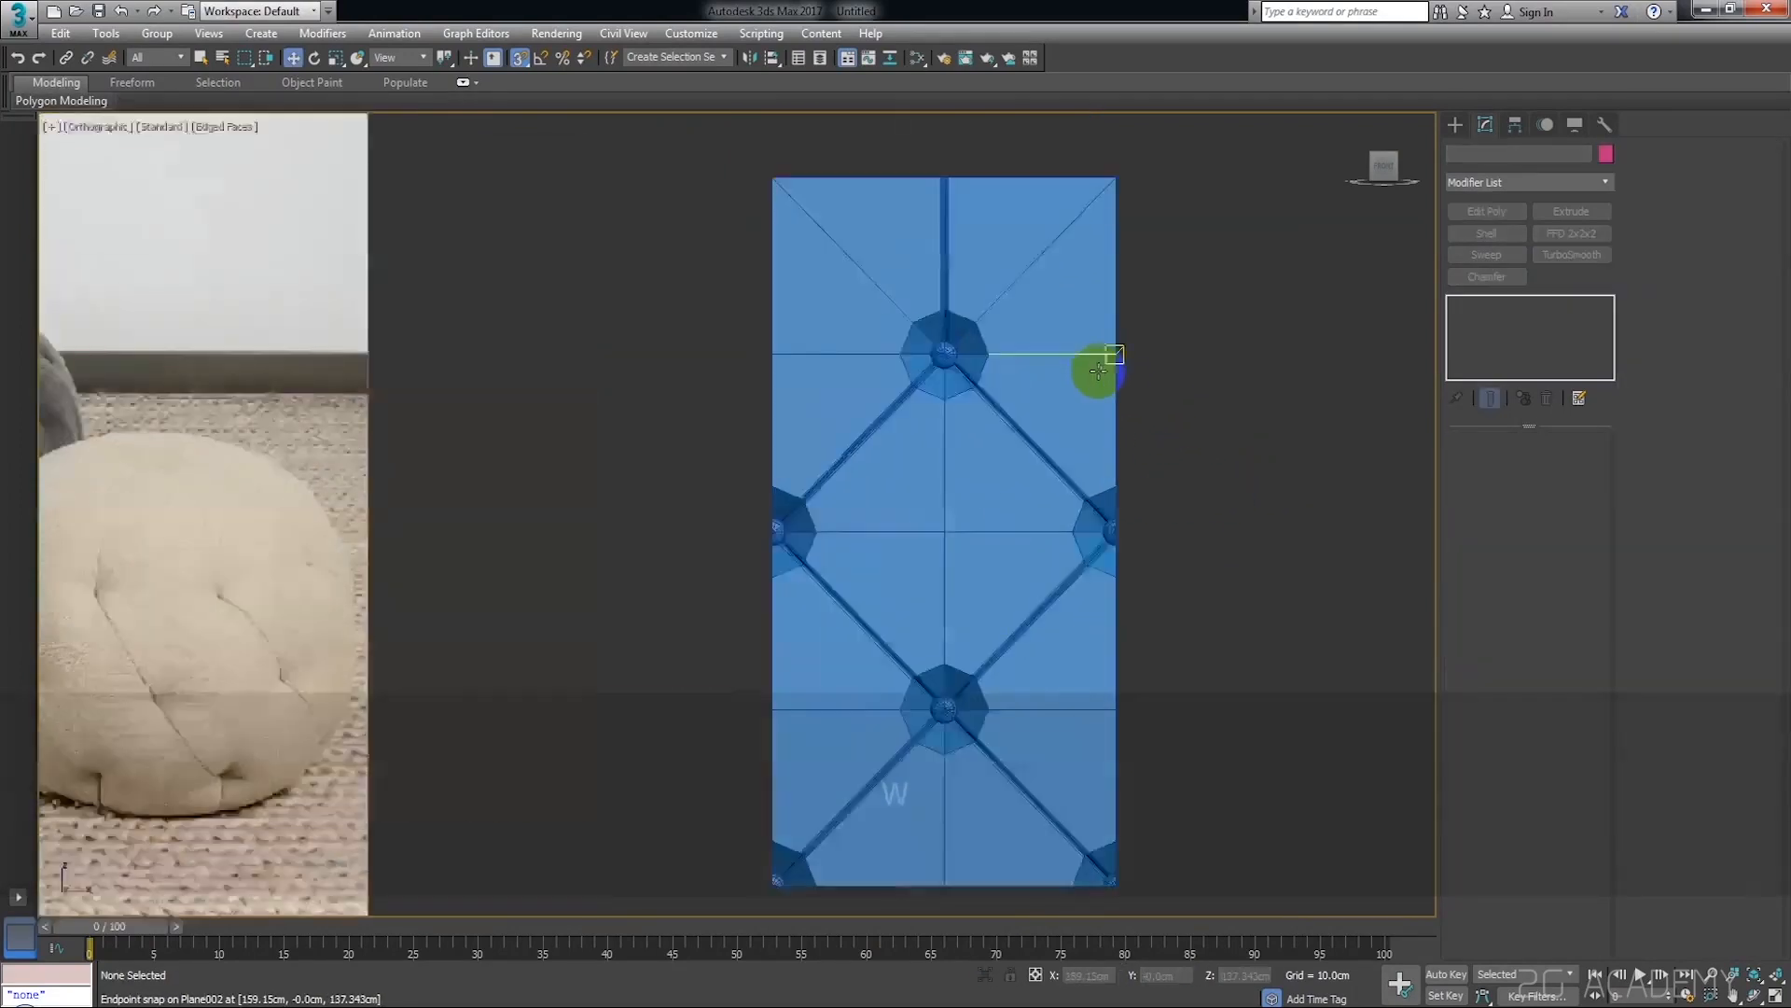
click(1117, 370)
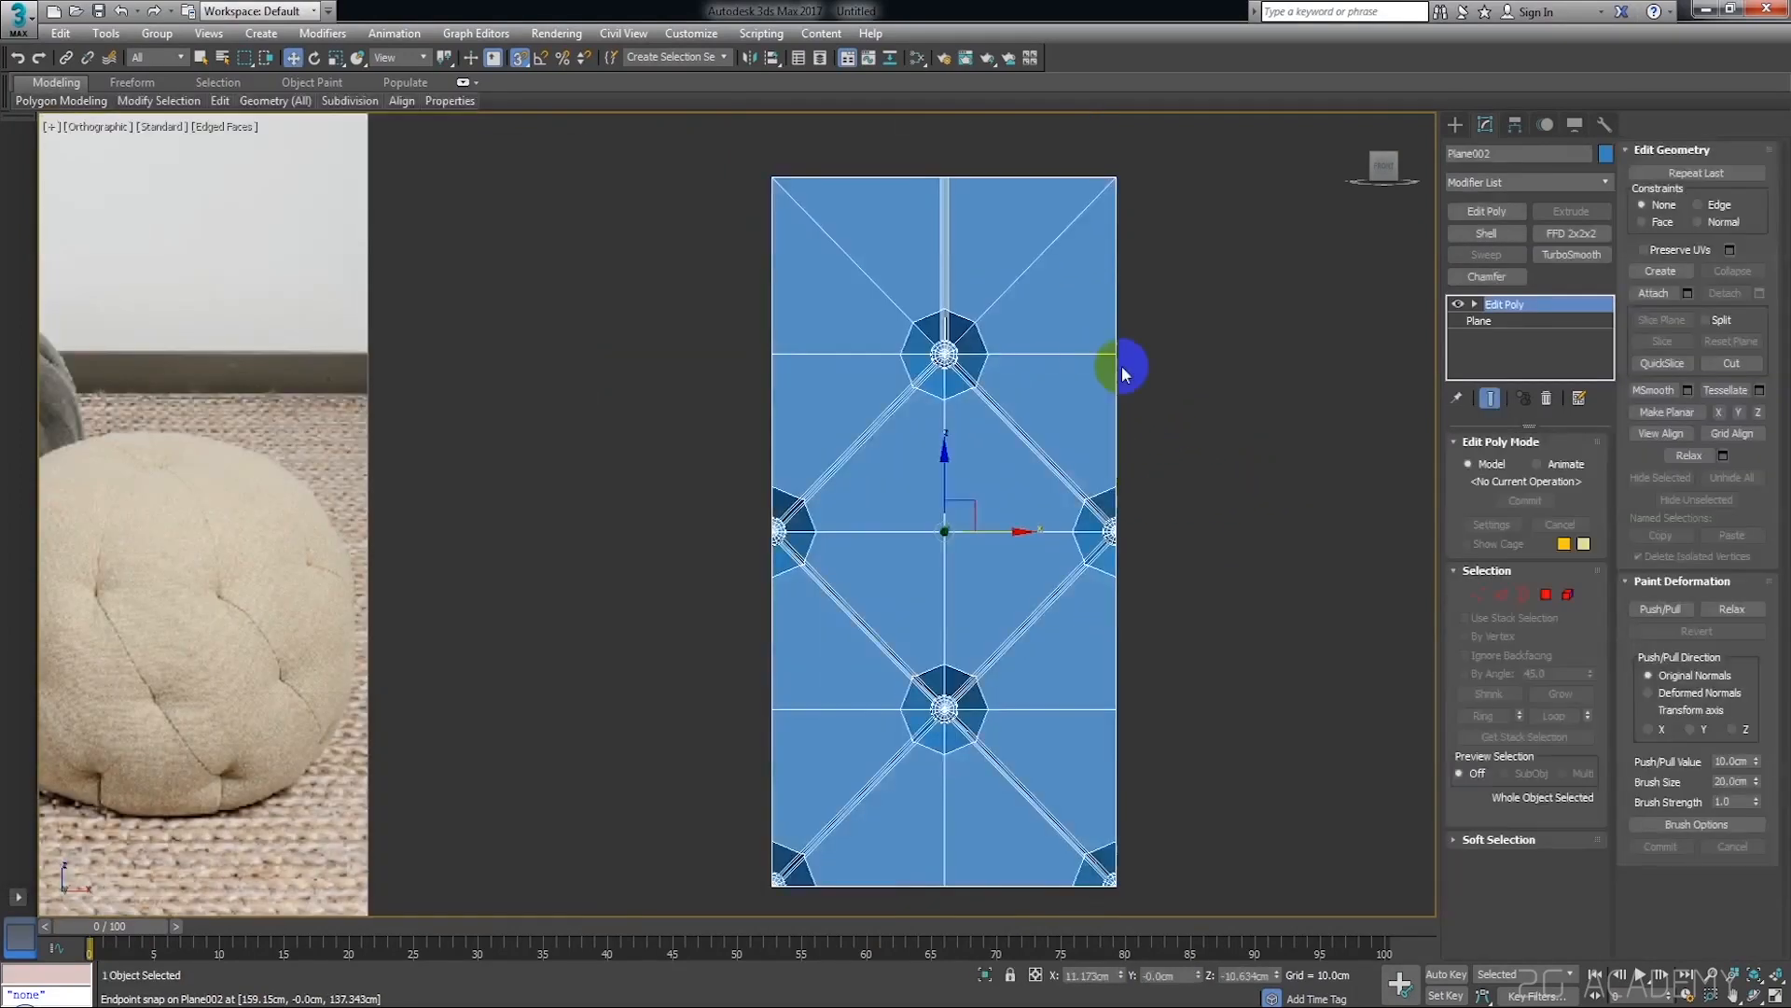
Try TurboSmooth on the attached tufted plane and remove the modifier
click(1582, 258)
right_click(1538, 301)
click(1587, 328)
click(1307, 369)
scroll(1089, 377, down, 3)
click(1089, 375)
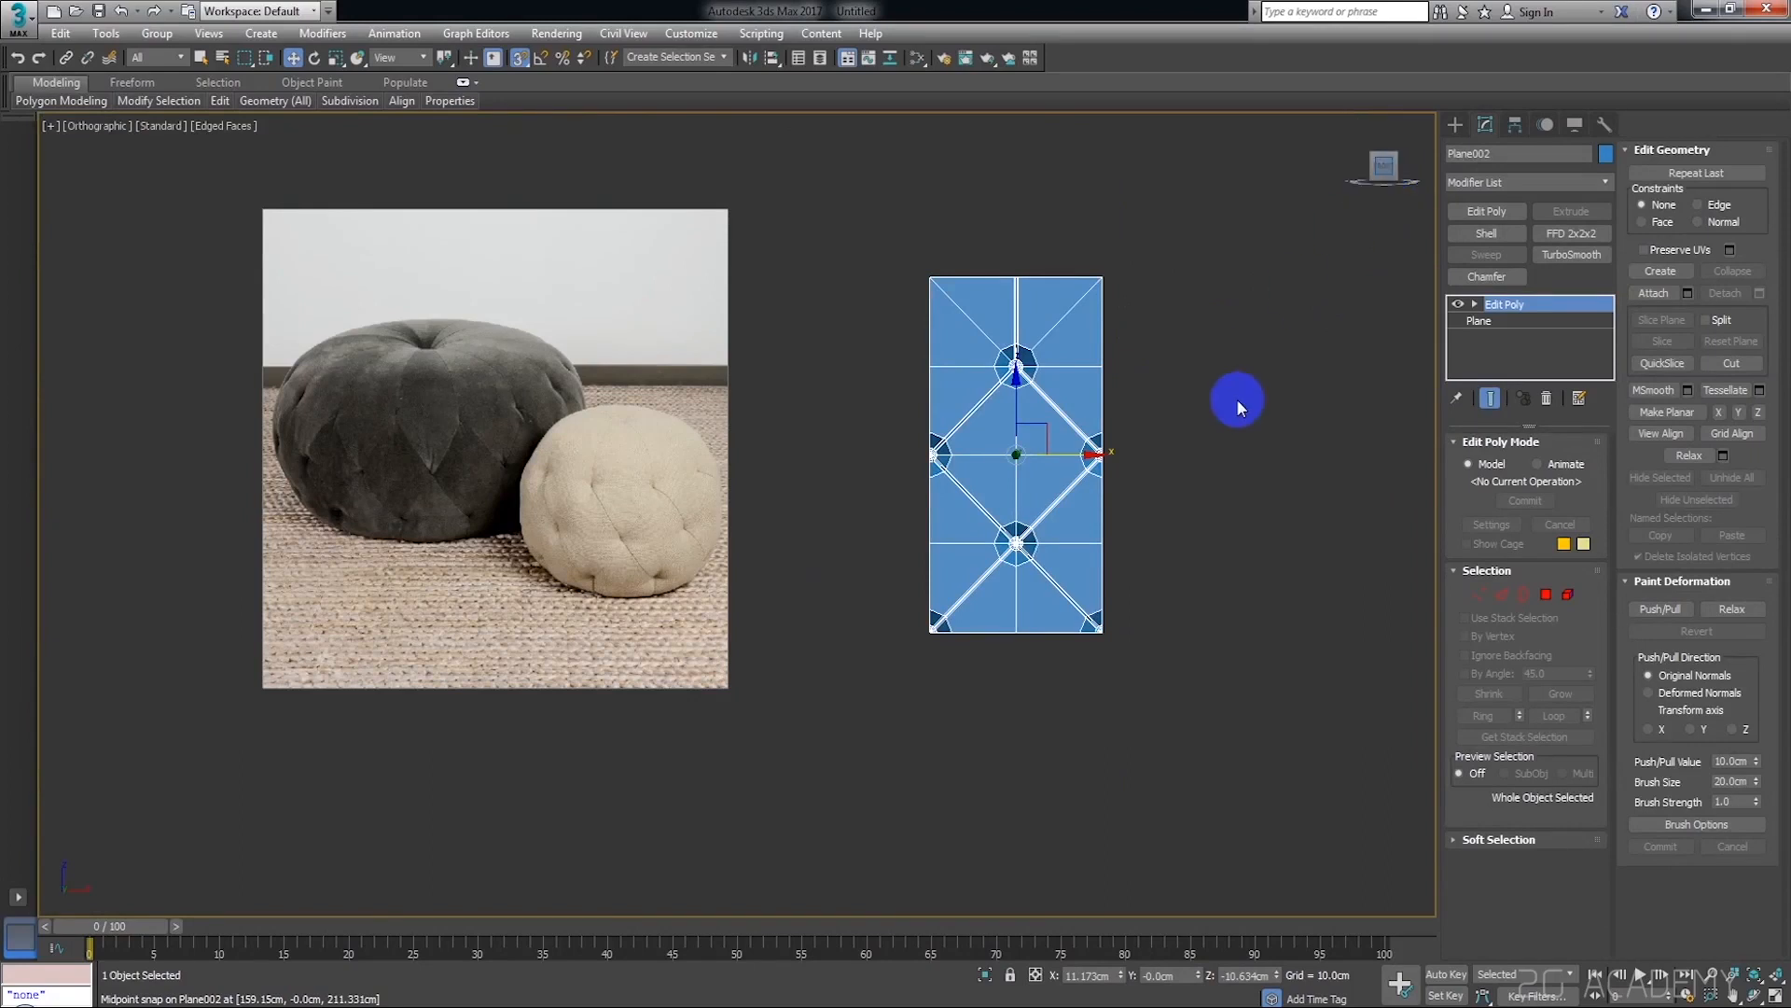
Switch to the front view and add a second Edit Poly modifier to the tufted plane
key(f)
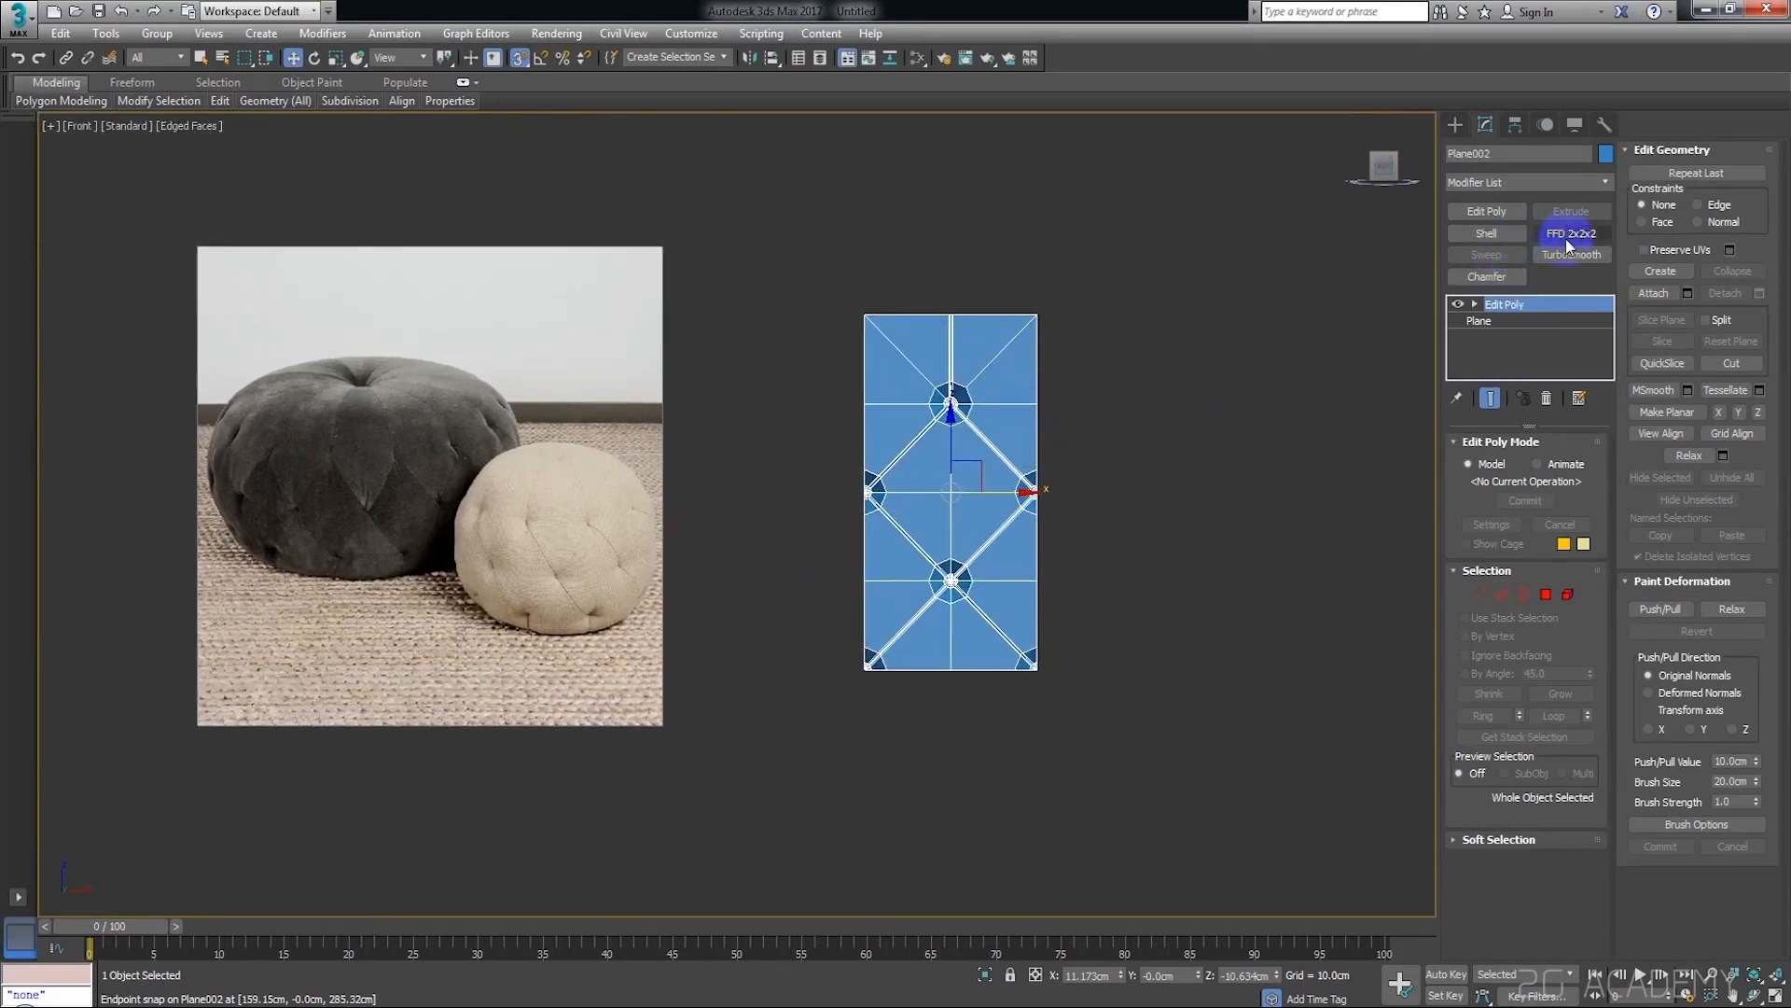
click(1271, 351)
click(968, 351)
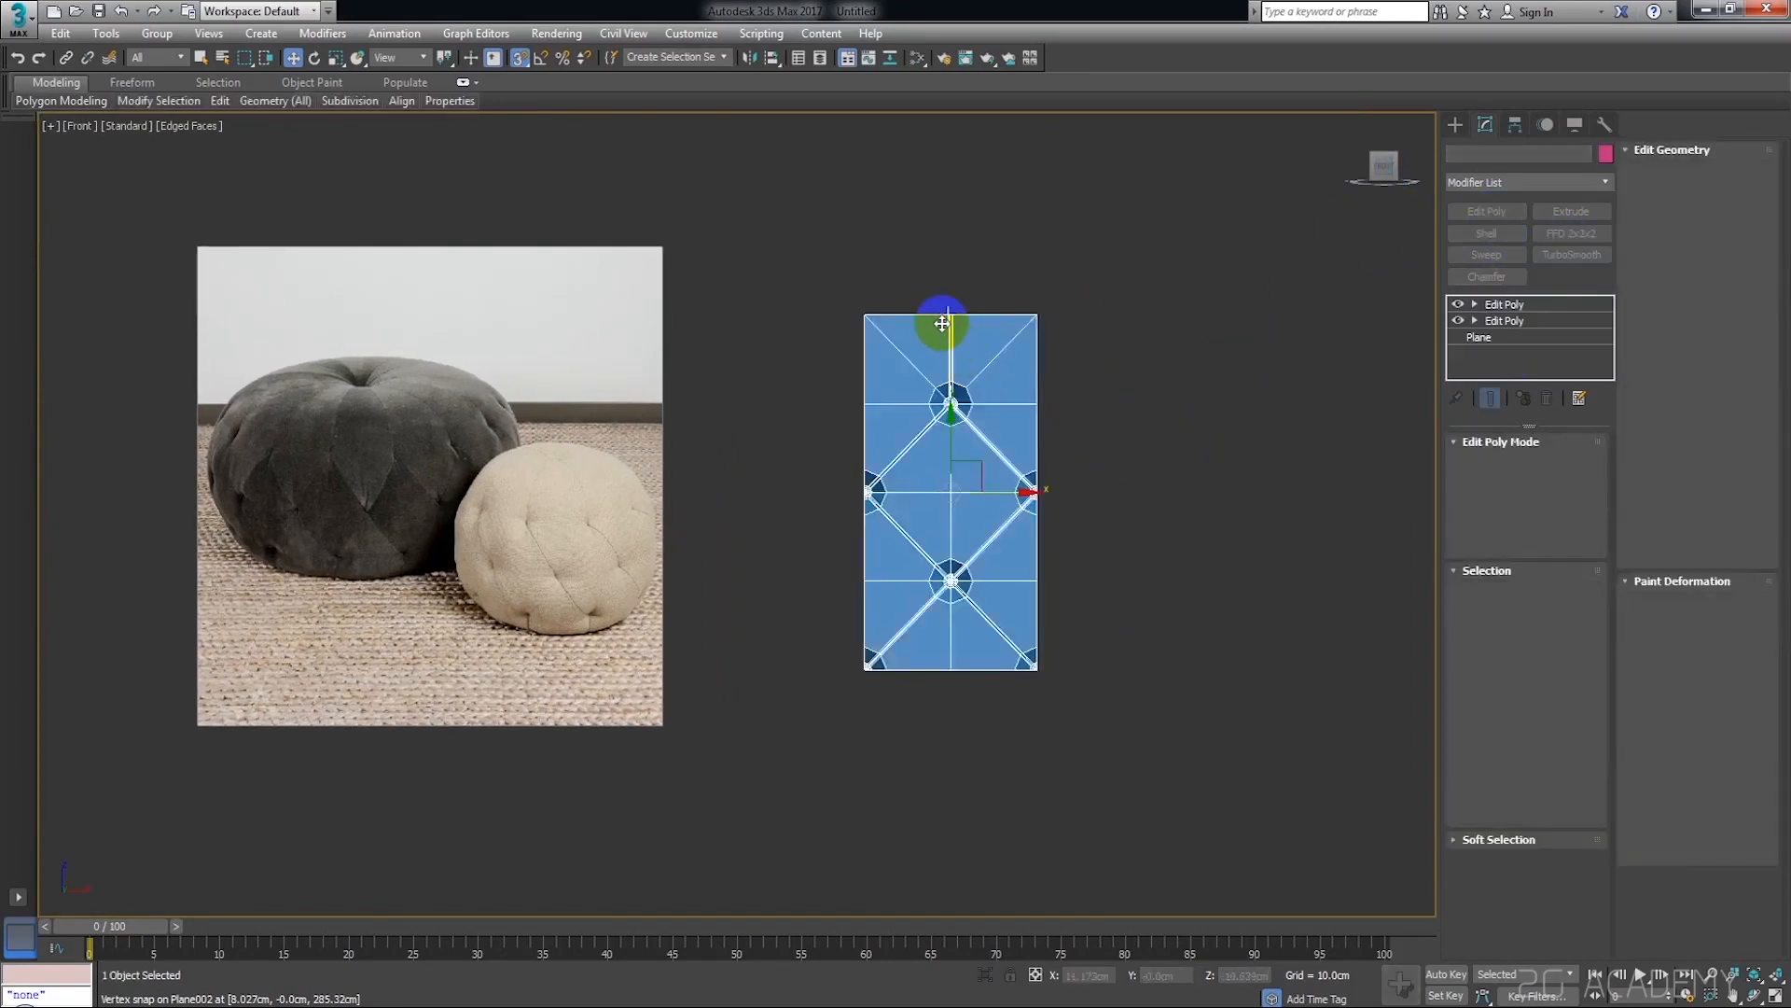
scroll(943, 315, up, 4)
scroll(899, 305, down, 4)
middle_drag(956, 329, 876, 351)
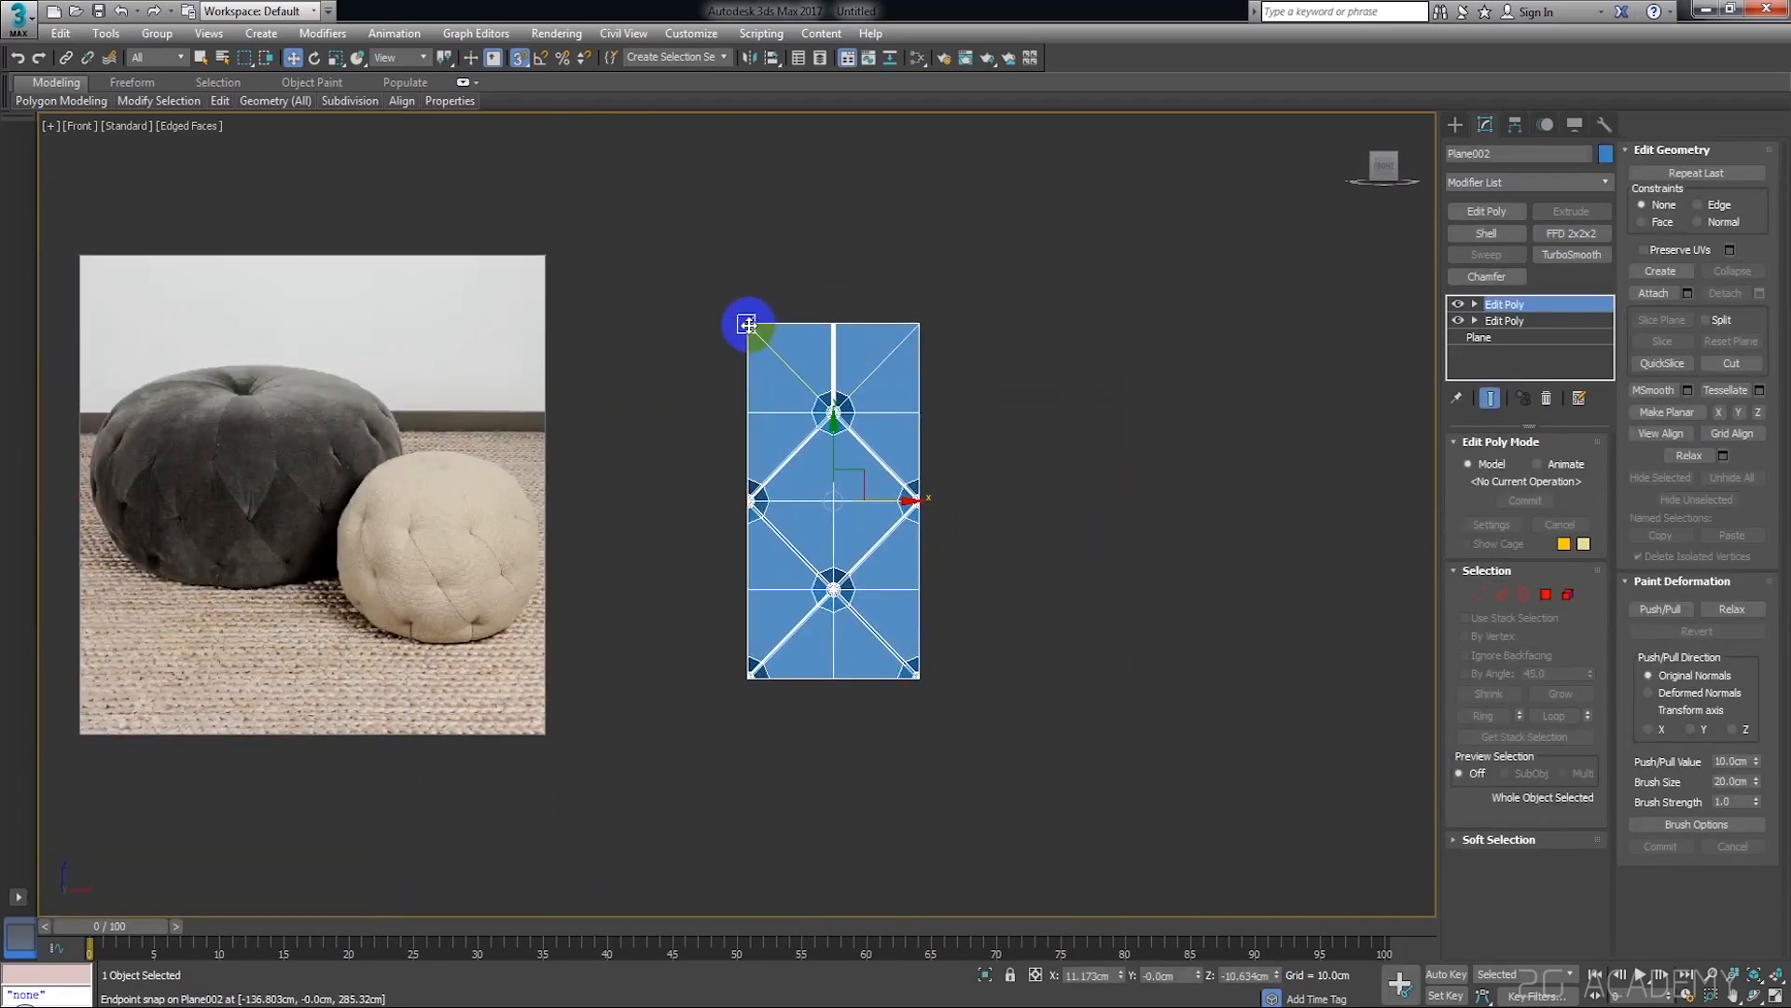
Make 14 independent copies of the tufted plane, snapped edge to edge in a row to its right
key(shift)
mouse_move(747, 324)
shift+mouse_down()
mouse_move(904, 351)
mouse_move(951, 320)
mouse_move(934, 334)
shift+mouse_up()
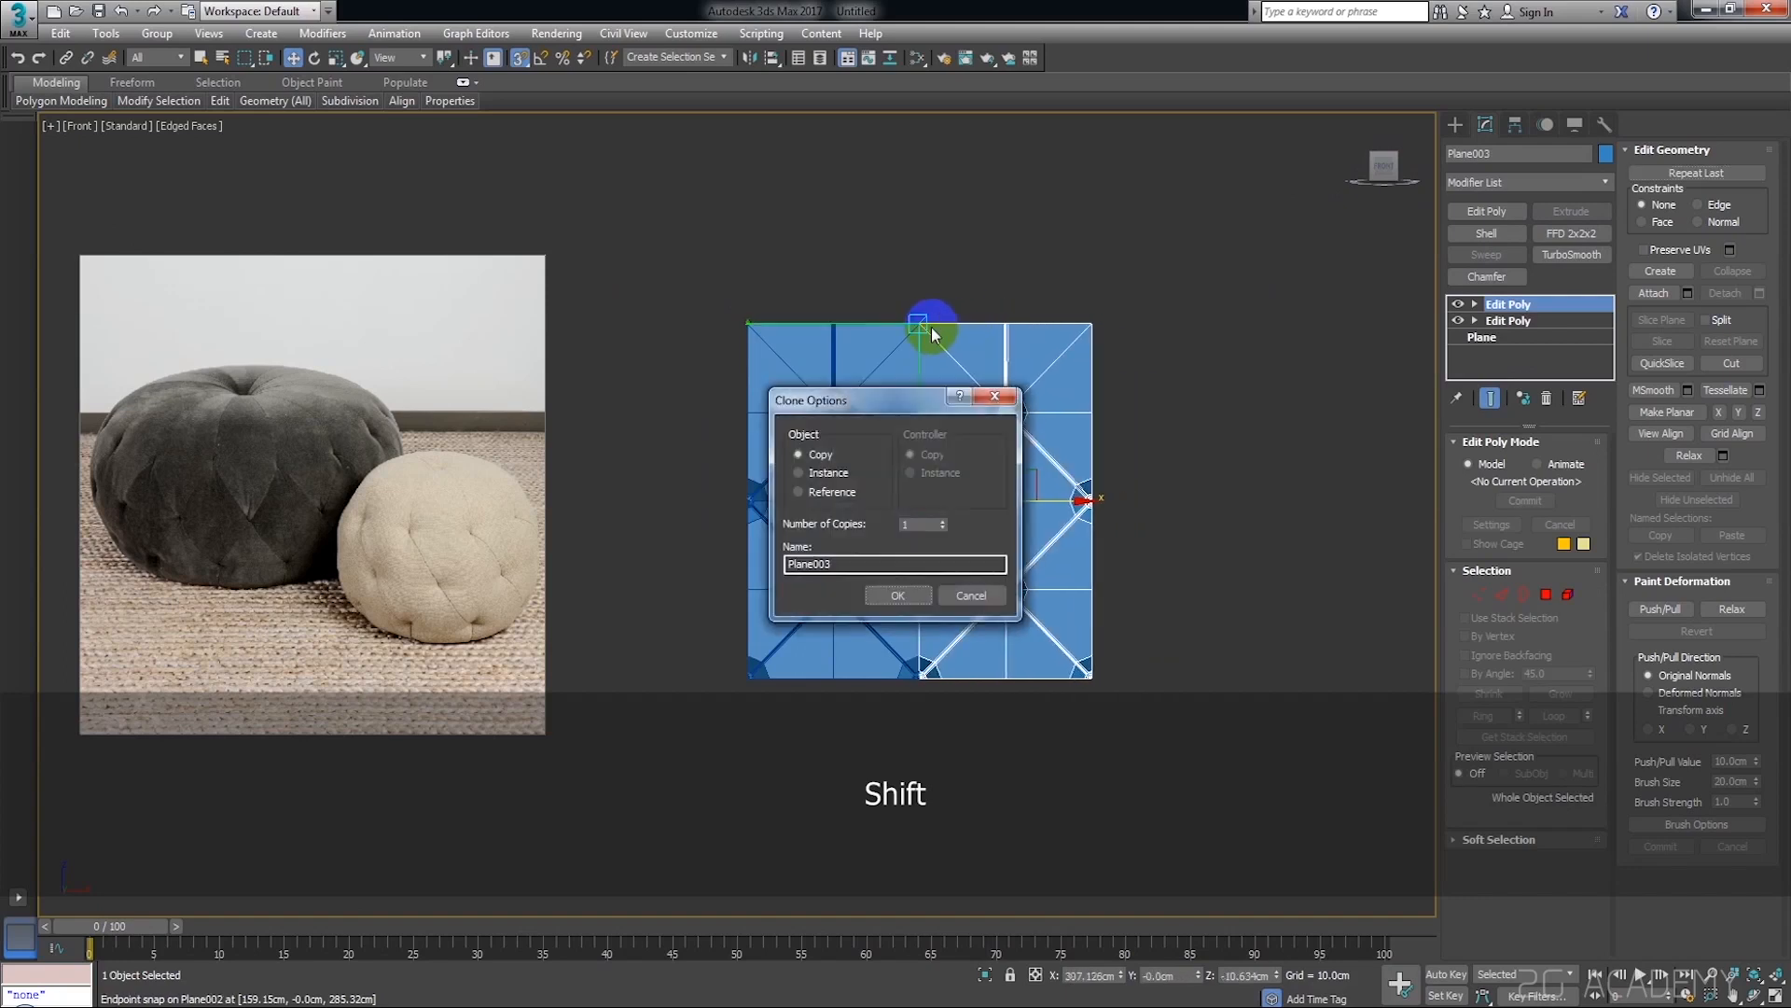
double_click(923, 524)
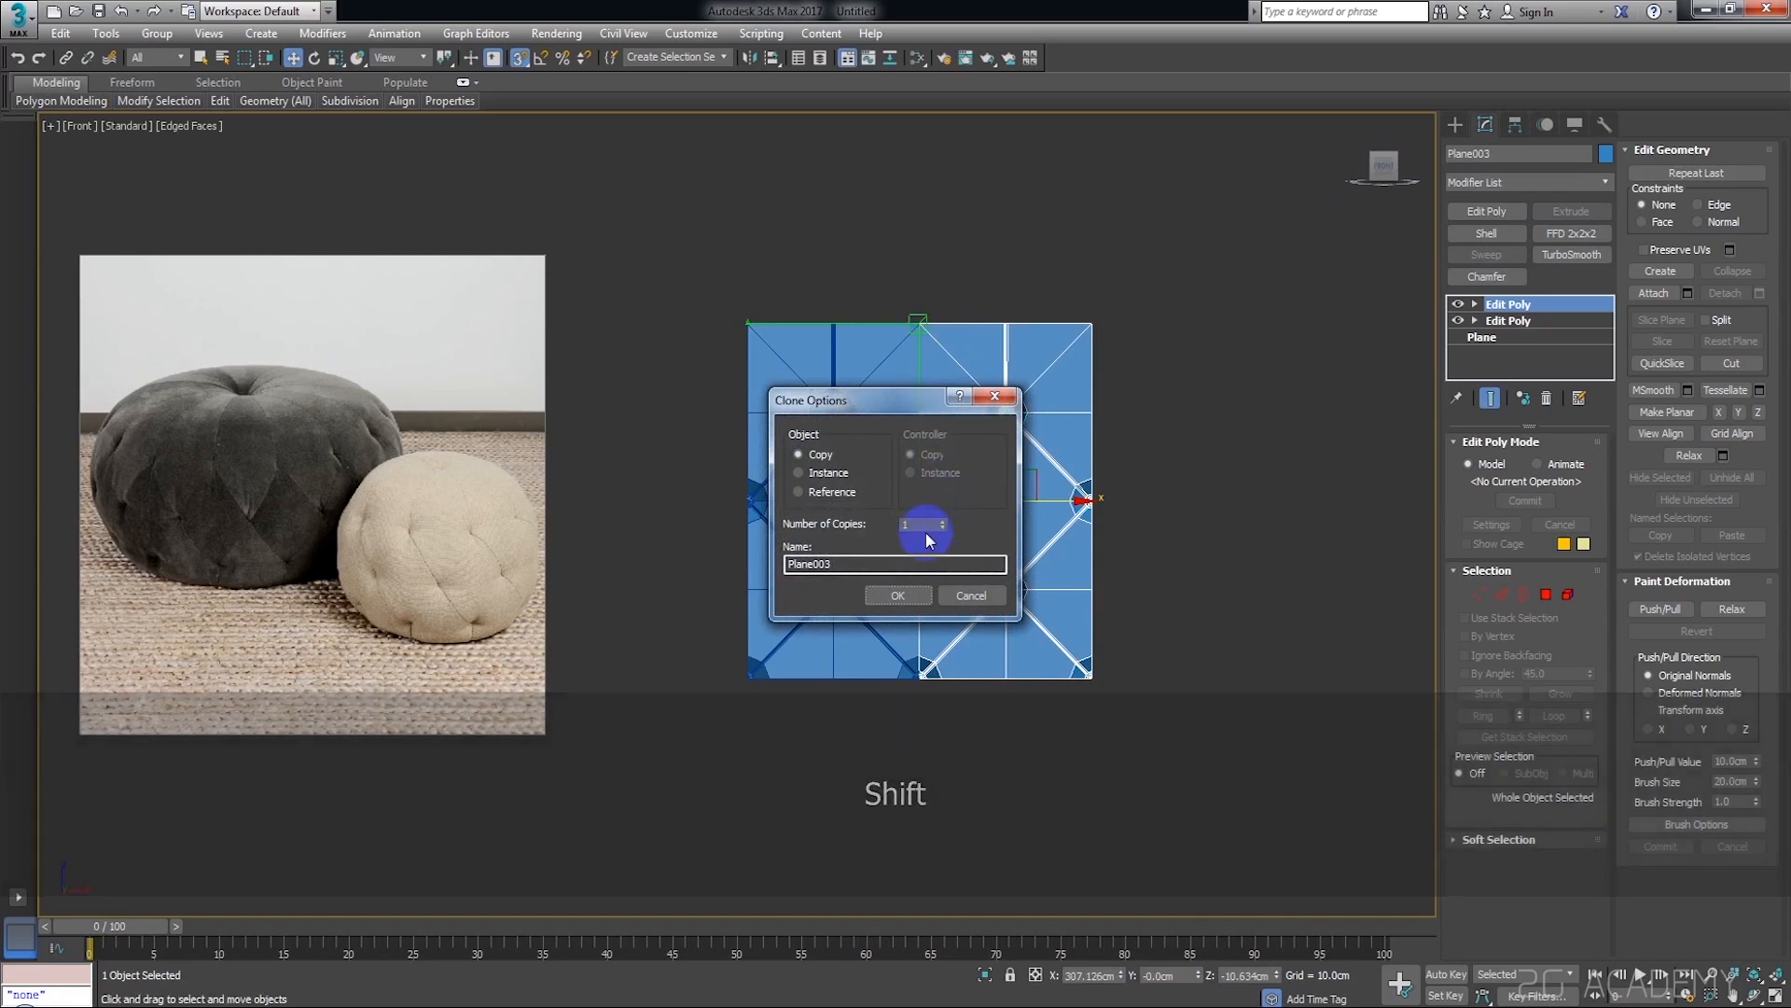
text(1)
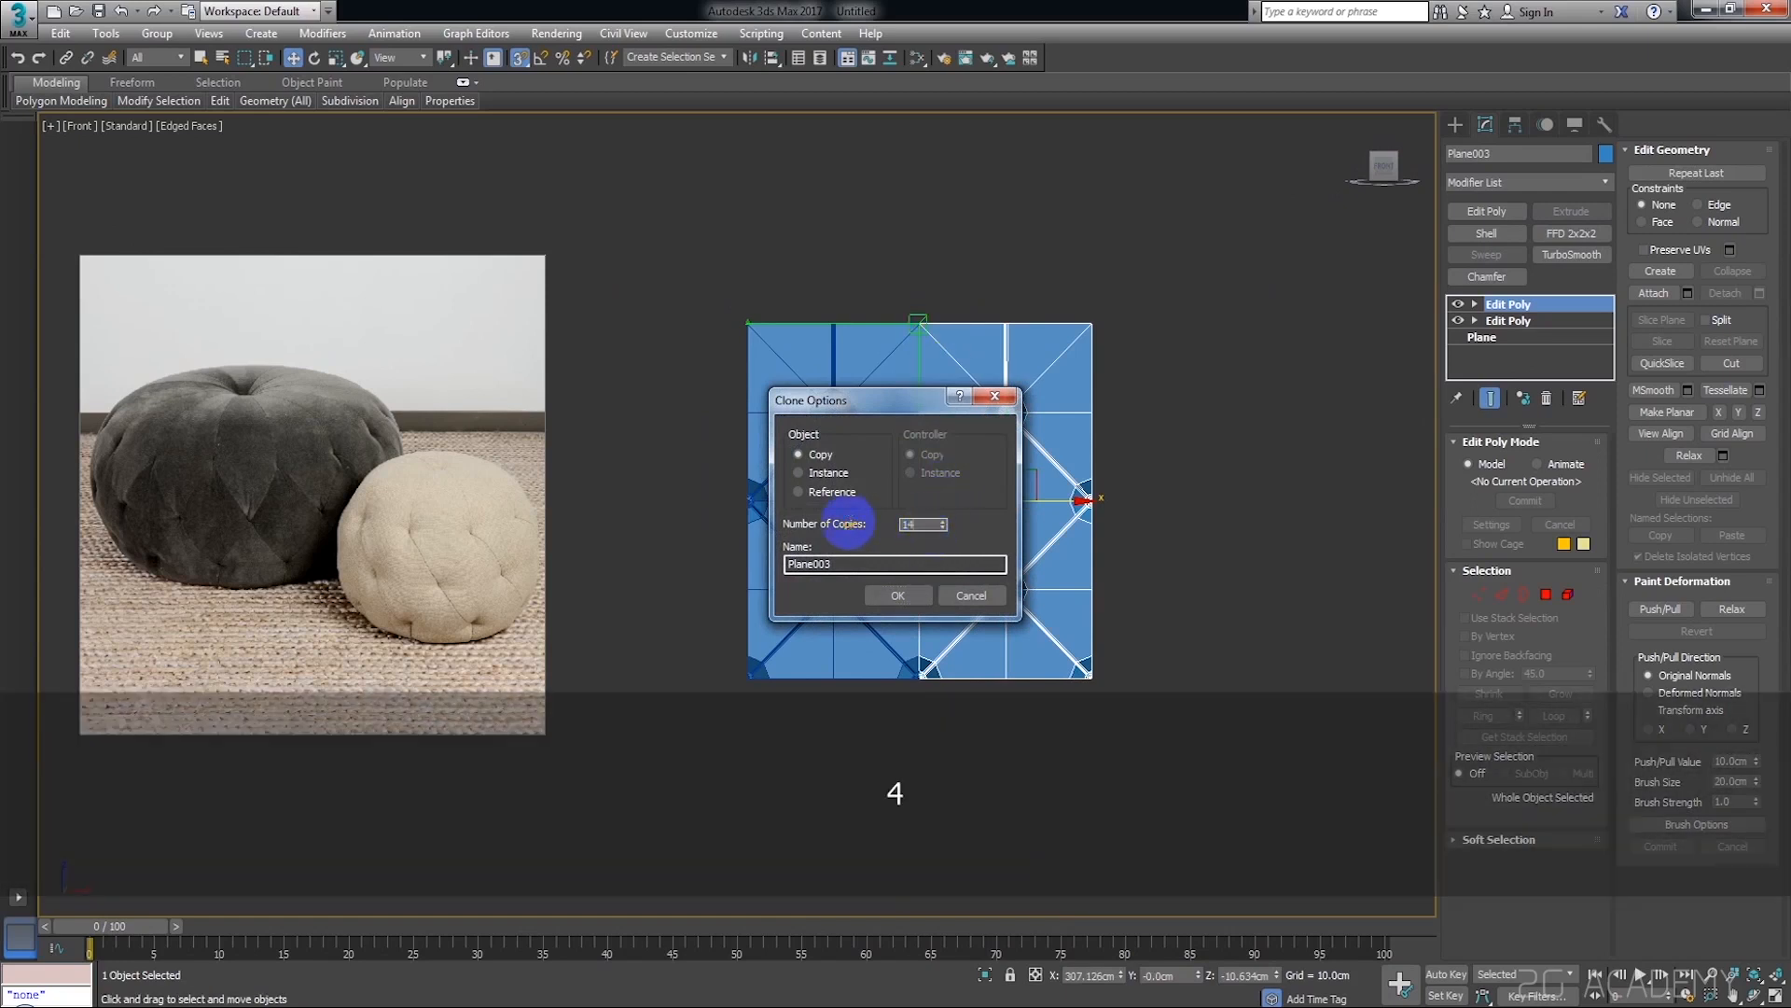
click(920, 597)
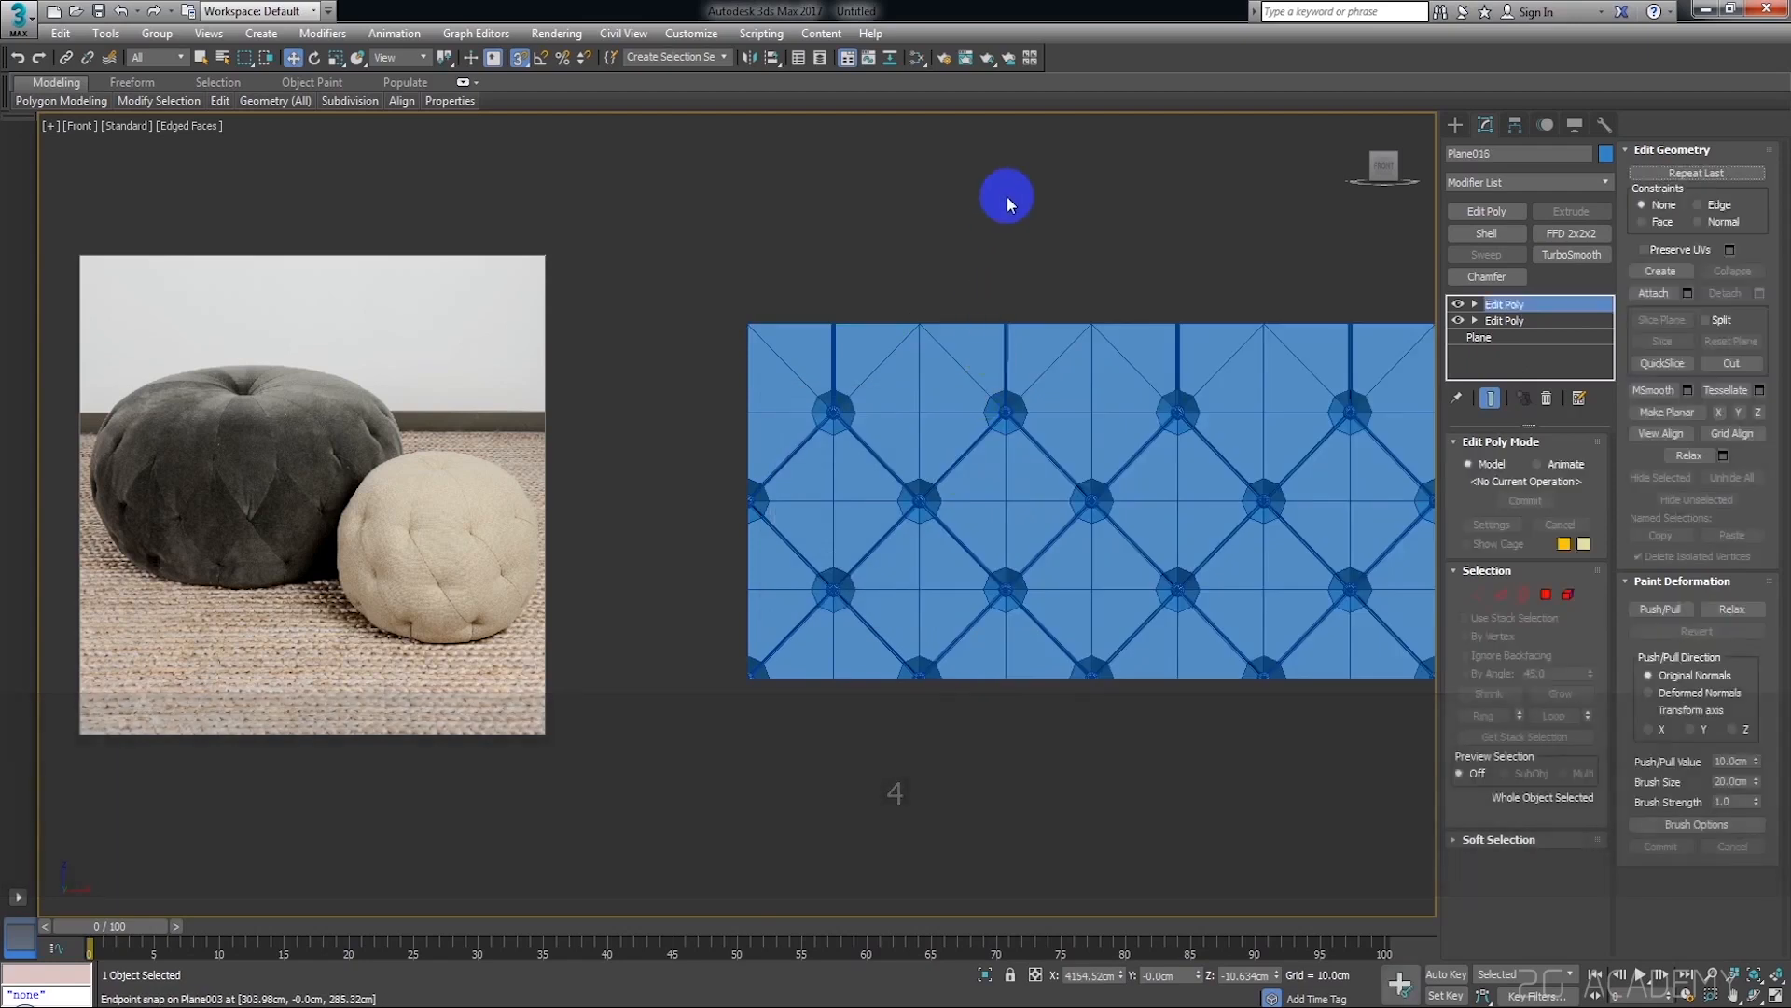
Examine the joint between the first two panels at their top corner and the full row of panels
click(1006, 194)
scroll(903, 352, up, 10)
mouse_move(946, 261)
middle_down()
mouse_move(903, 370)
mouse_move(770, 507)
middle_up()
click(885, 502)
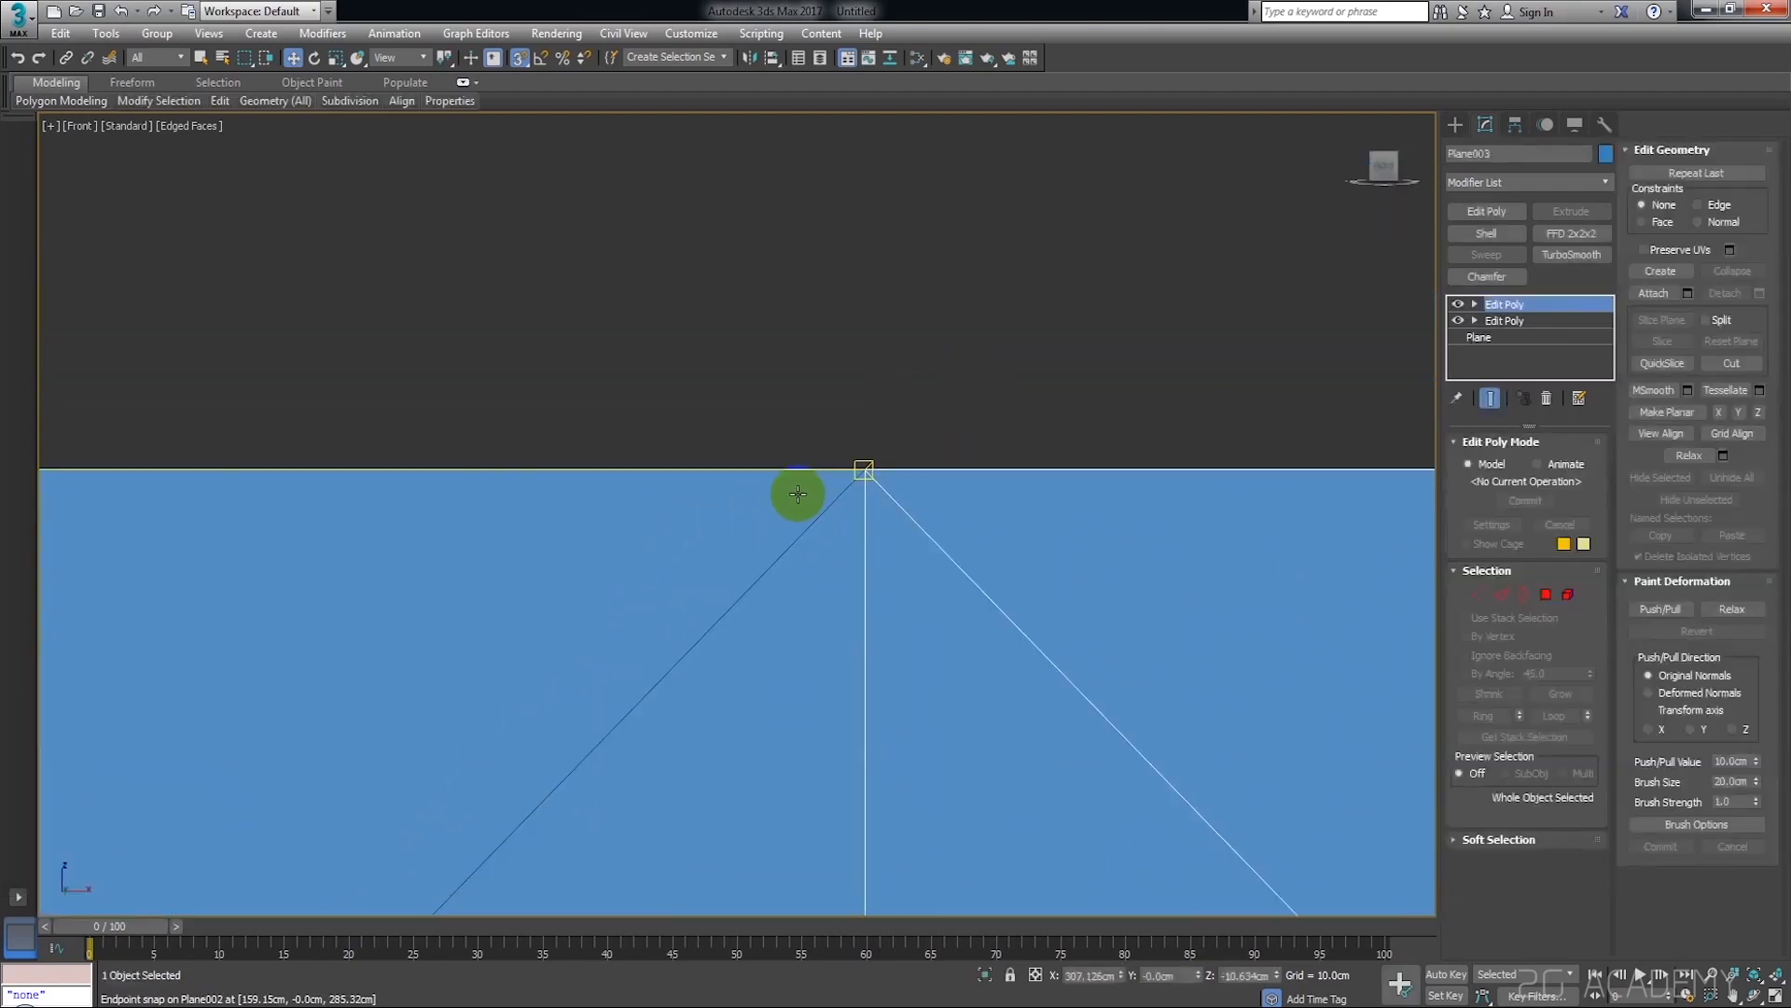
click(796, 495)
middle_drag(864, 450, 856, 404)
scroll(856, 403, down, 9)
scroll(857, 404, down, 4)
click(936, 340)
click(833, 476)
middle_drag(1015, 501, 750, 465)
scroll(1060, 518, down, 2)
scroll(1053, 519, down, 3)
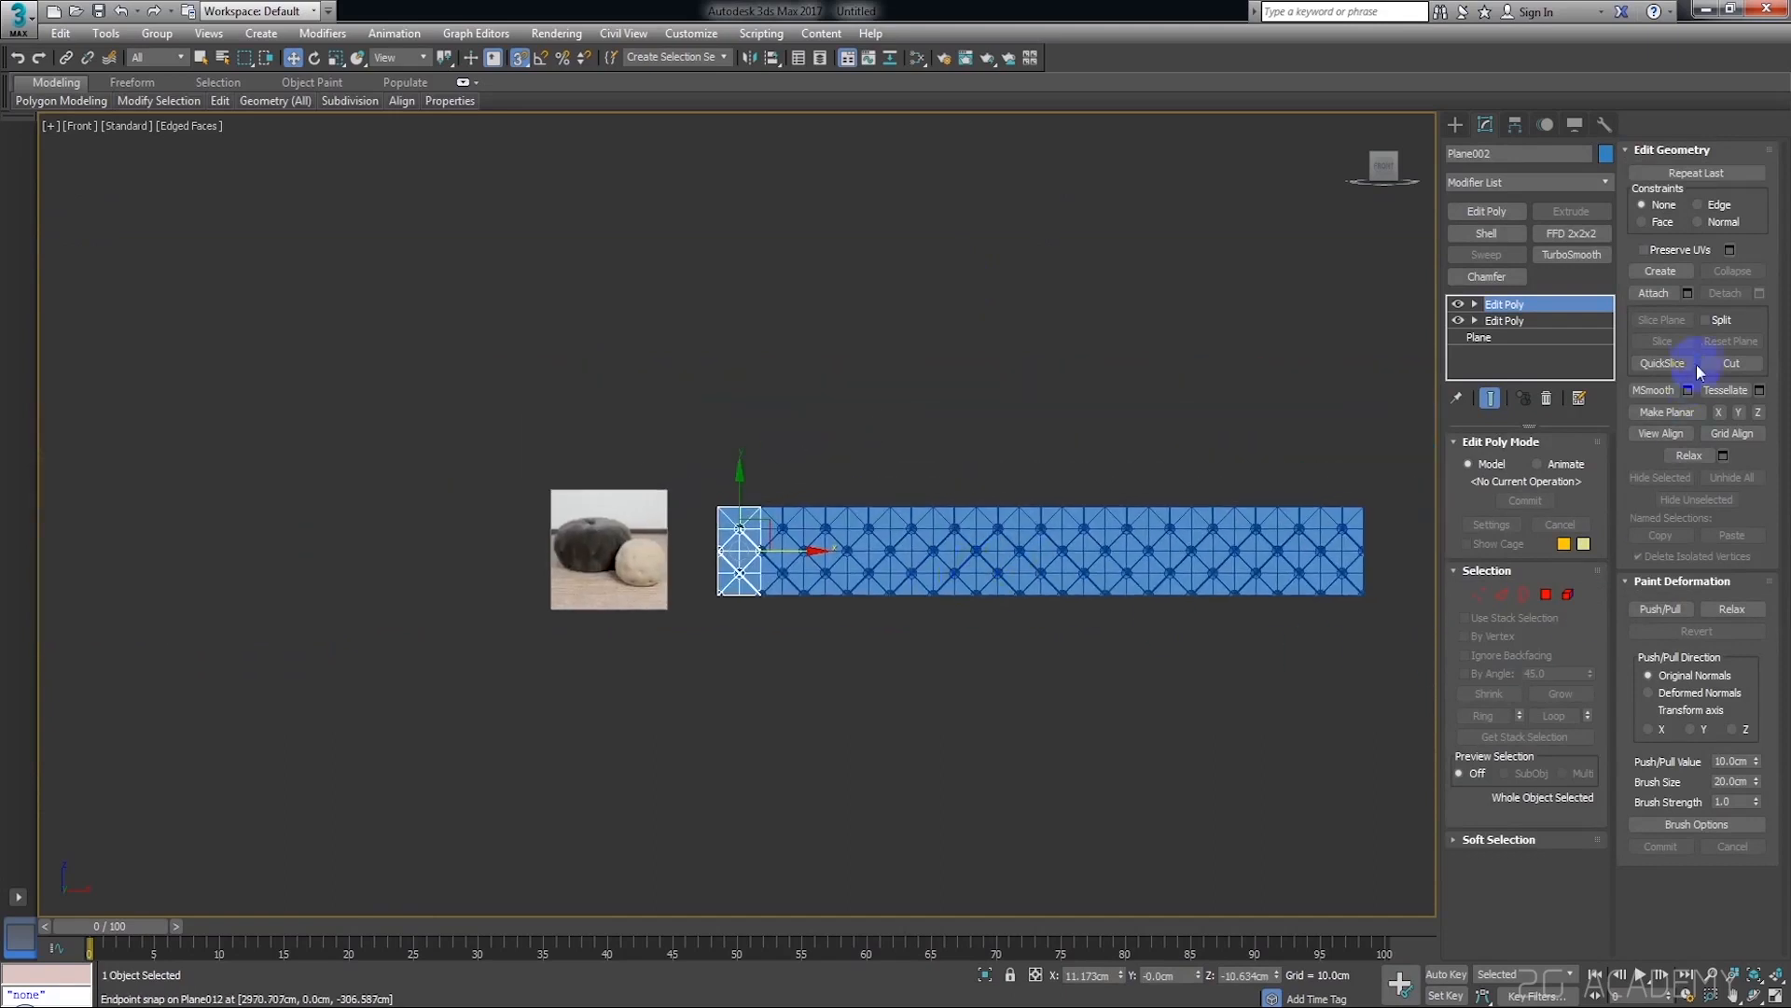
Select all 15 tufted panels and isolate them from the reference image
click(1346, 442)
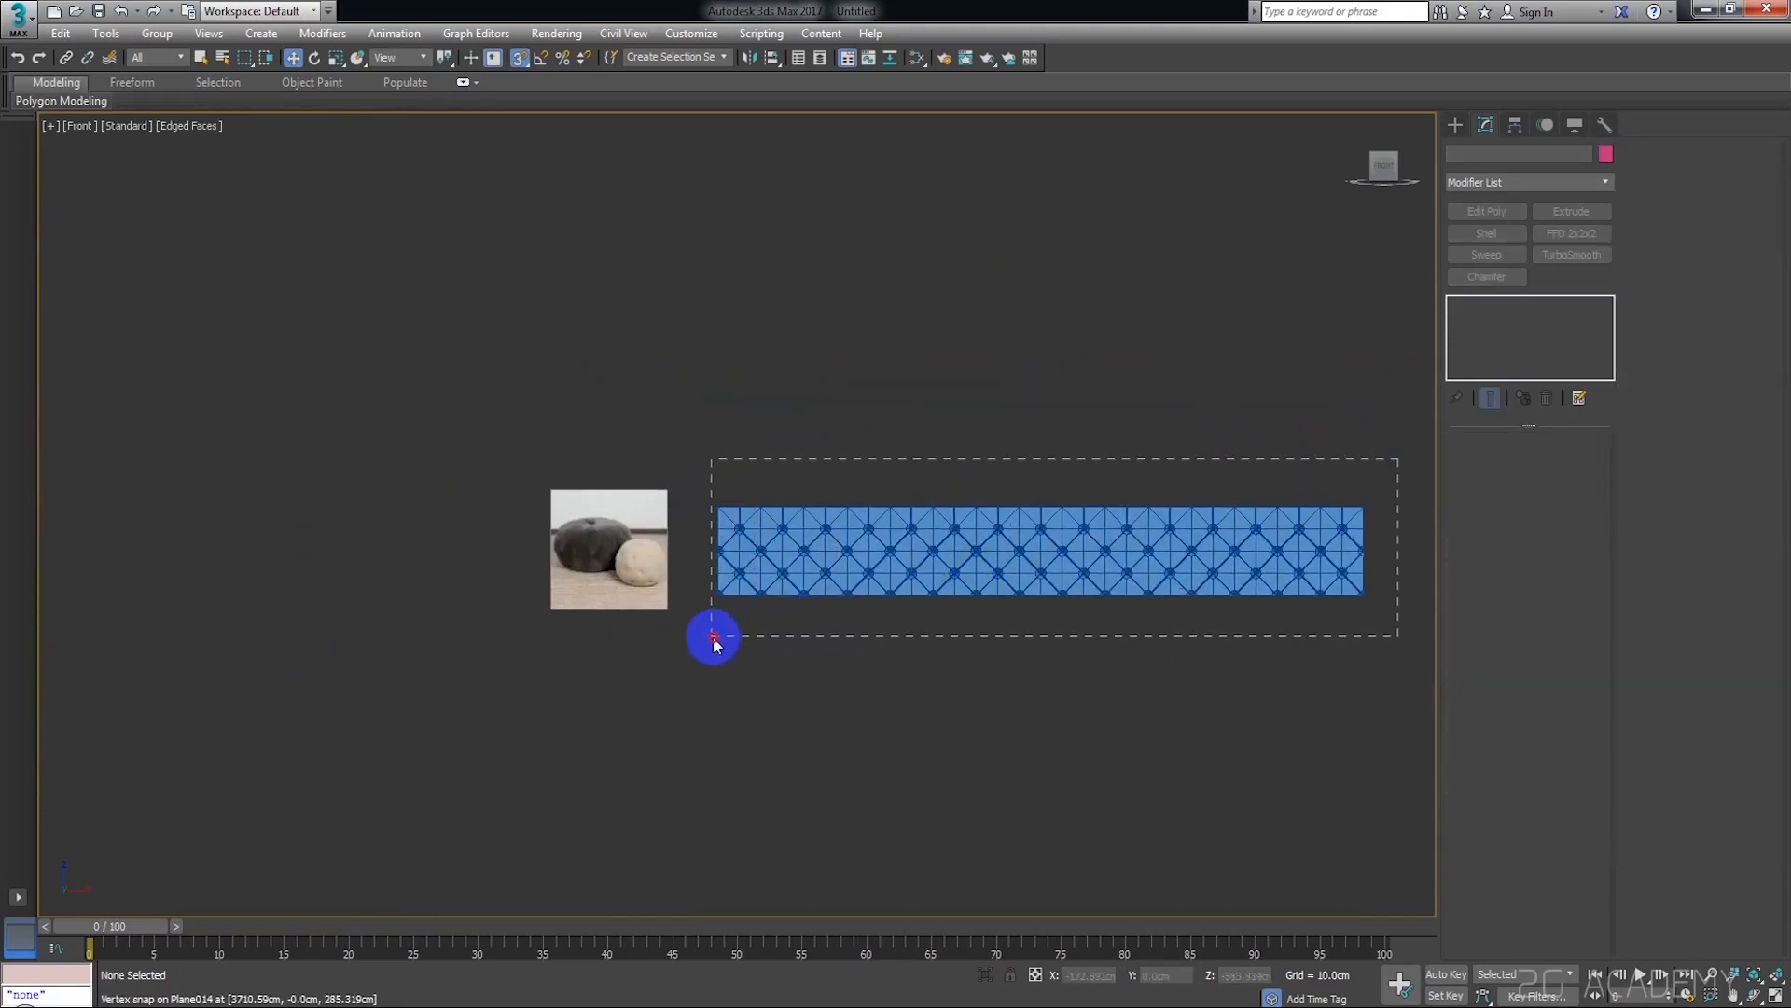
drag(714, 642, 713, 642)
right_click(929, 514)
click(985, 377)
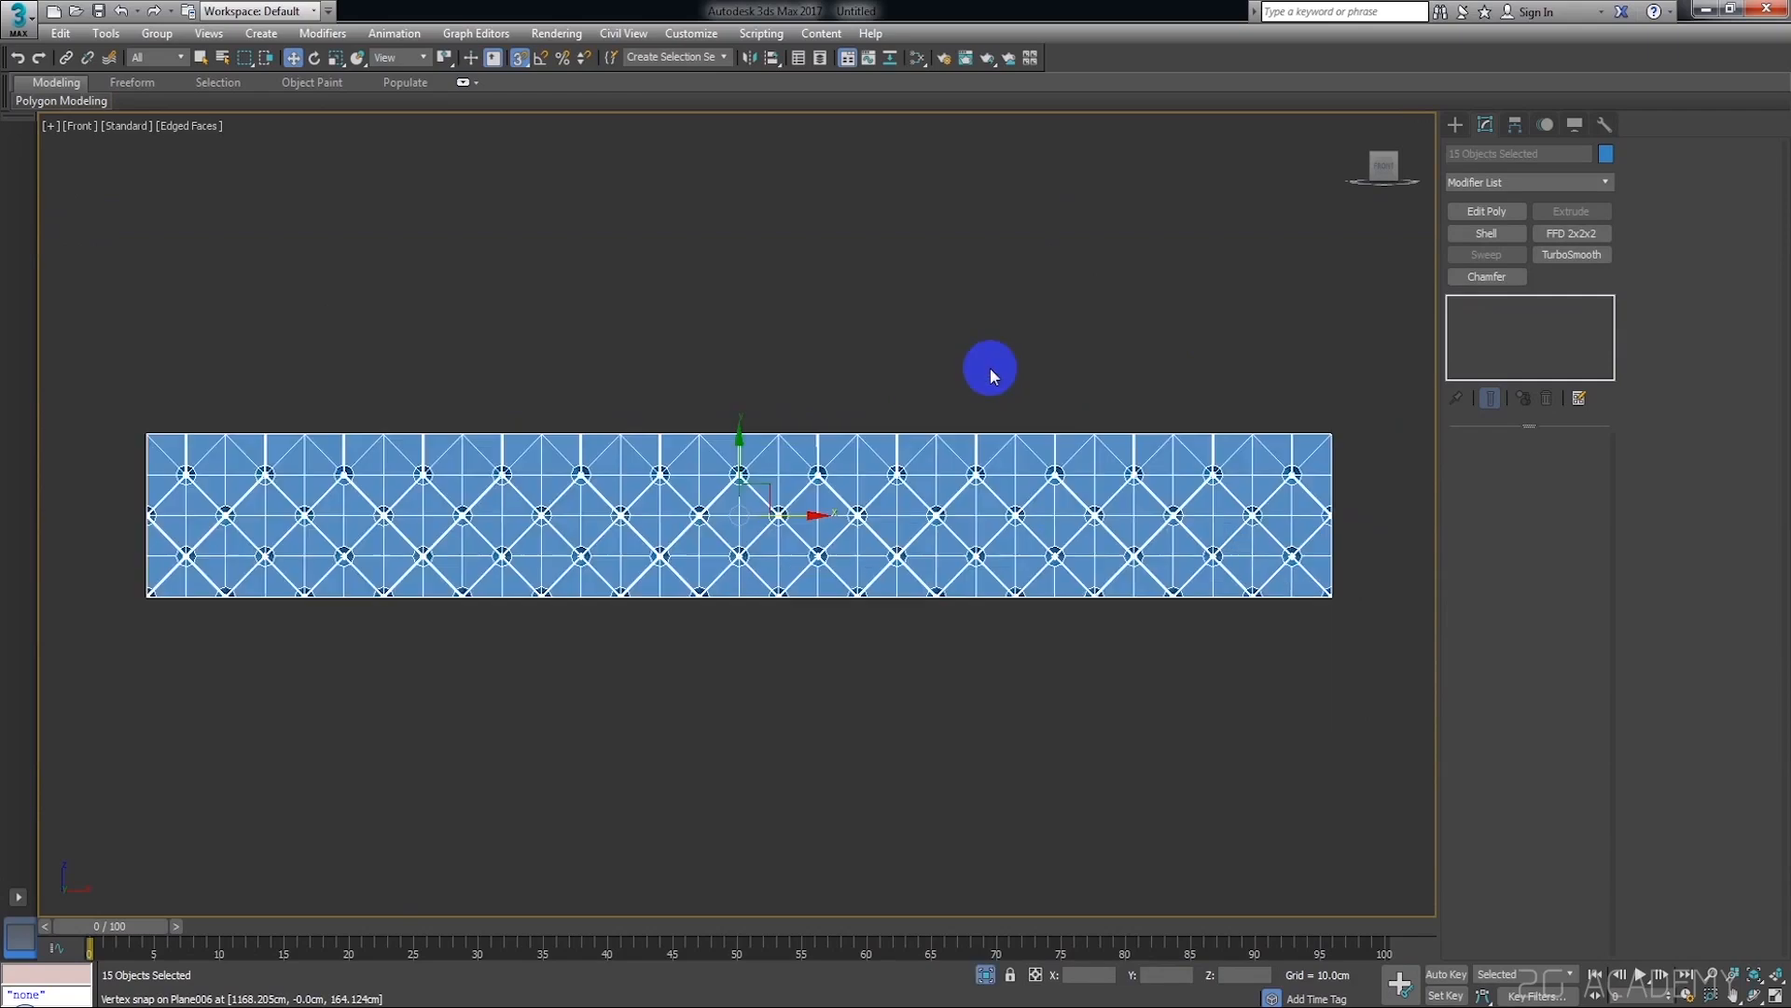
middle_drag(725, 306, 949, 334)
click(830, 301)
Attach Plane003 through Plane016 to the first panel using the attach list
click(439, 524)
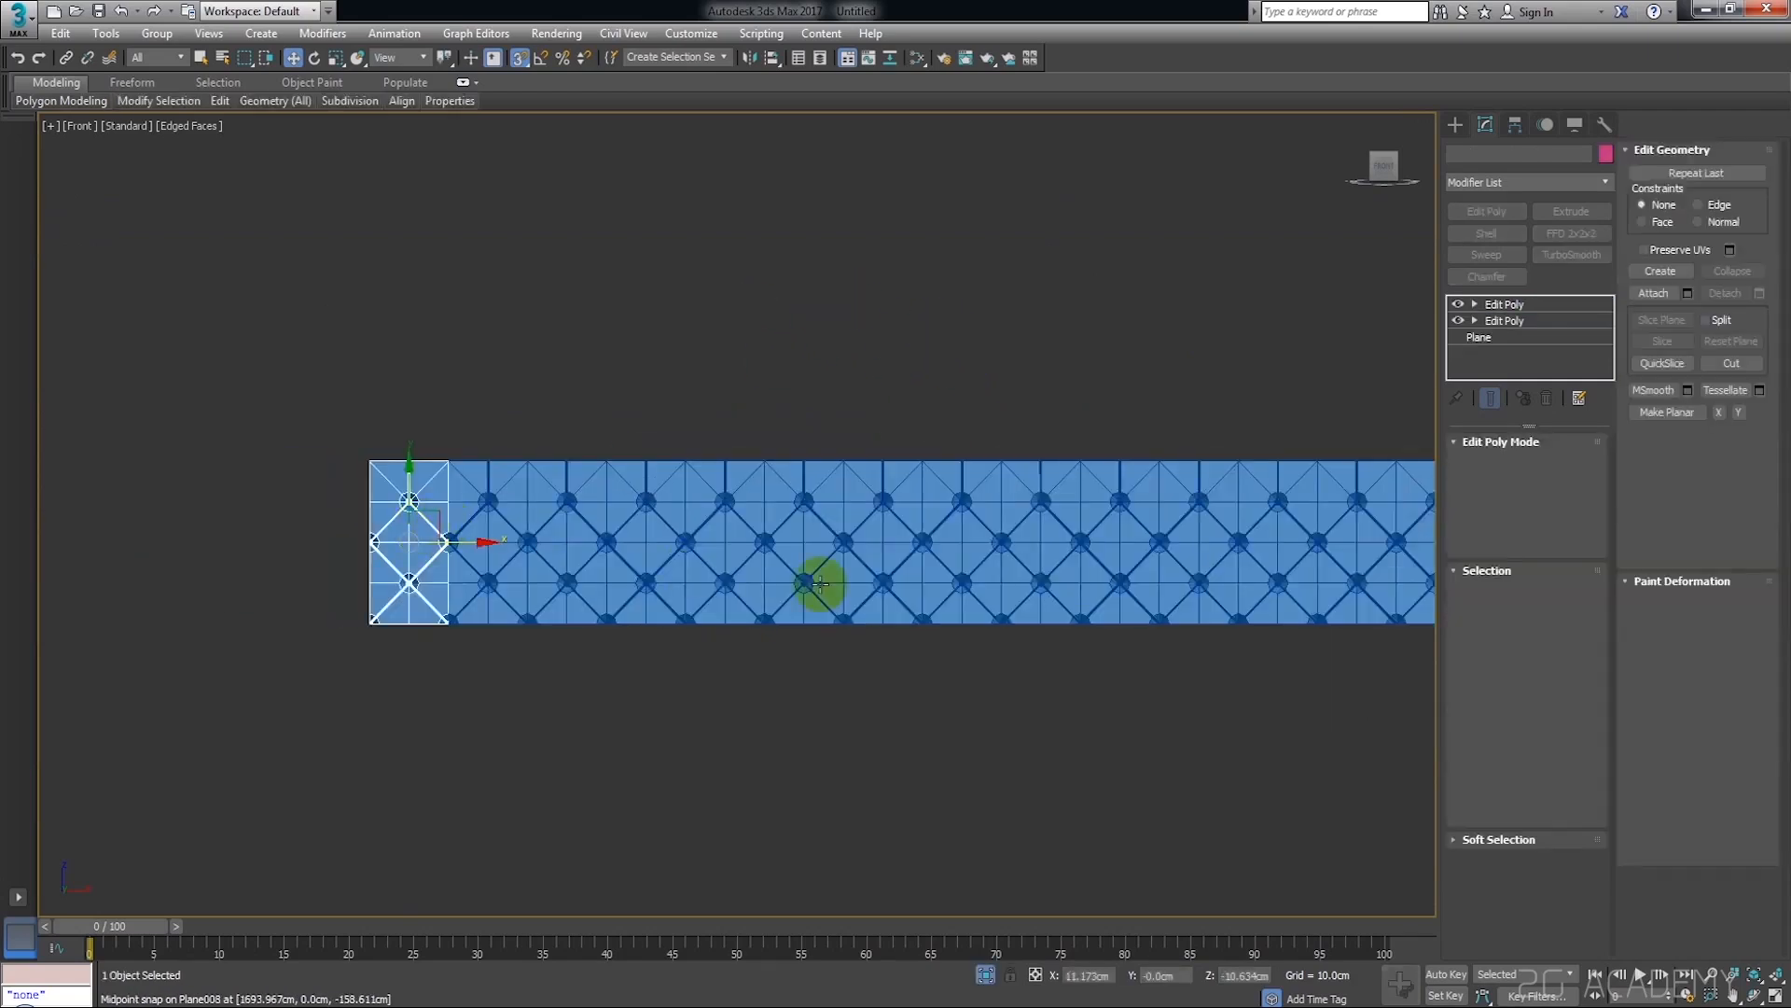
click(1689, 294)
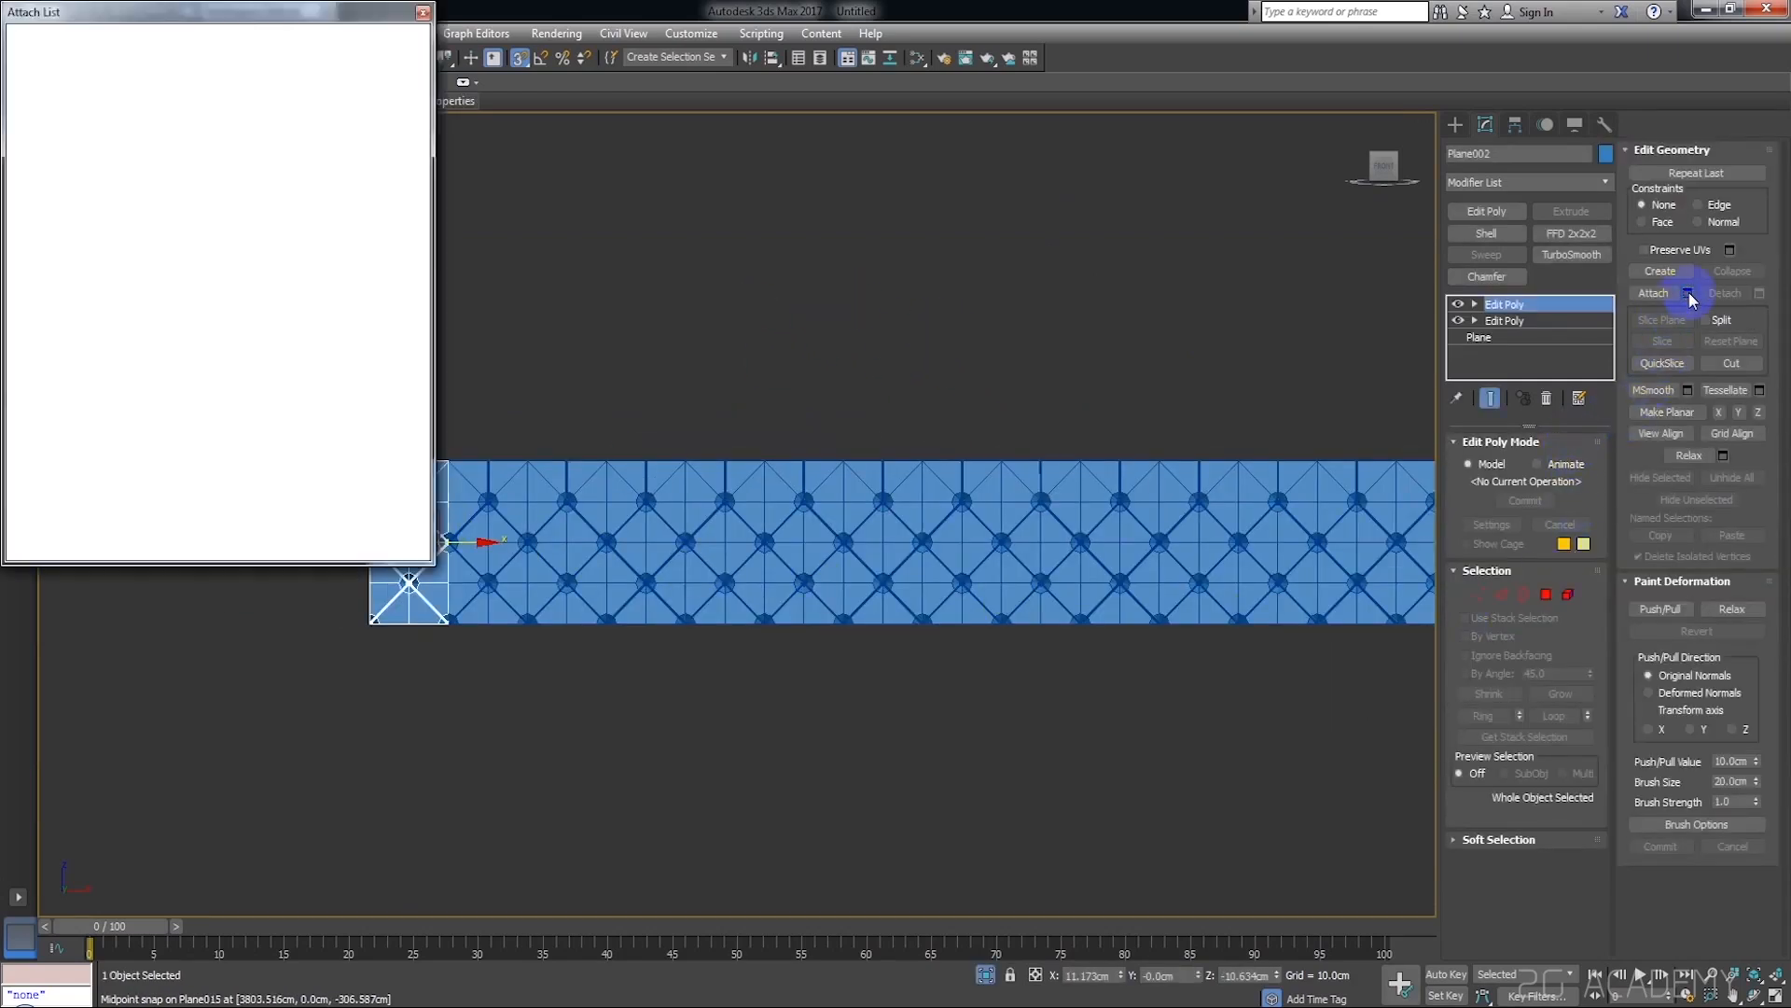
click(127, 135)
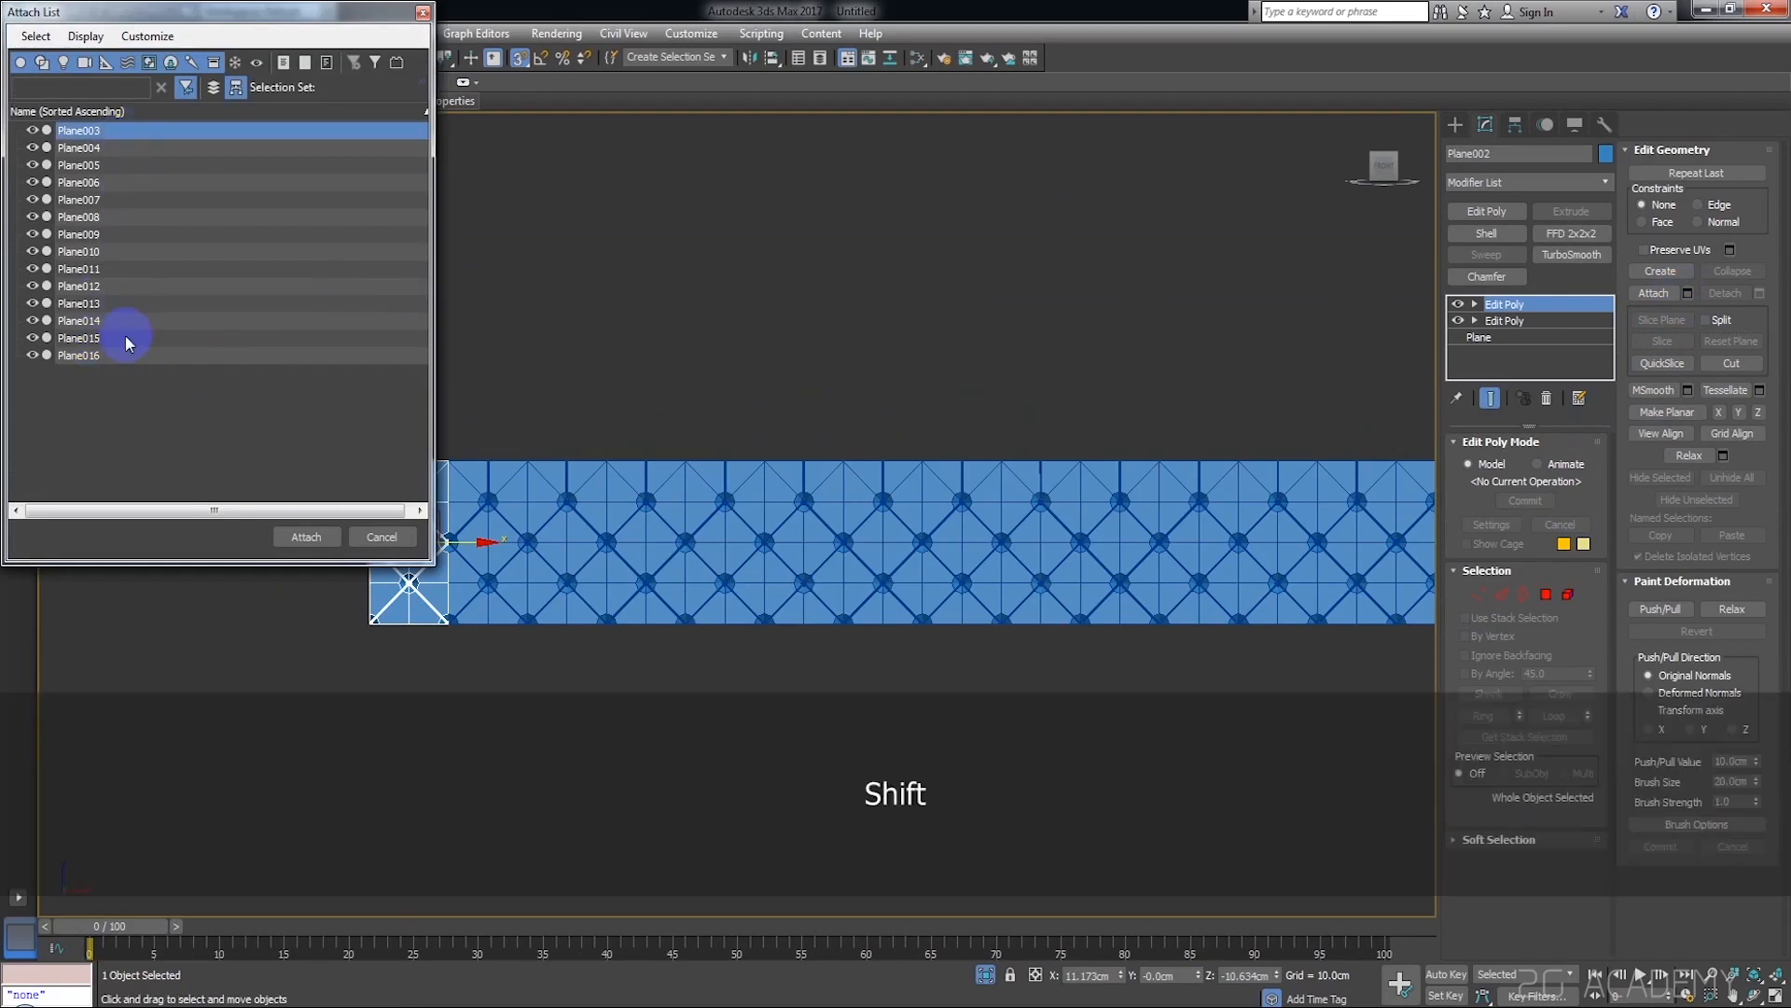
shift+click(80, 356)
click(308, 537)
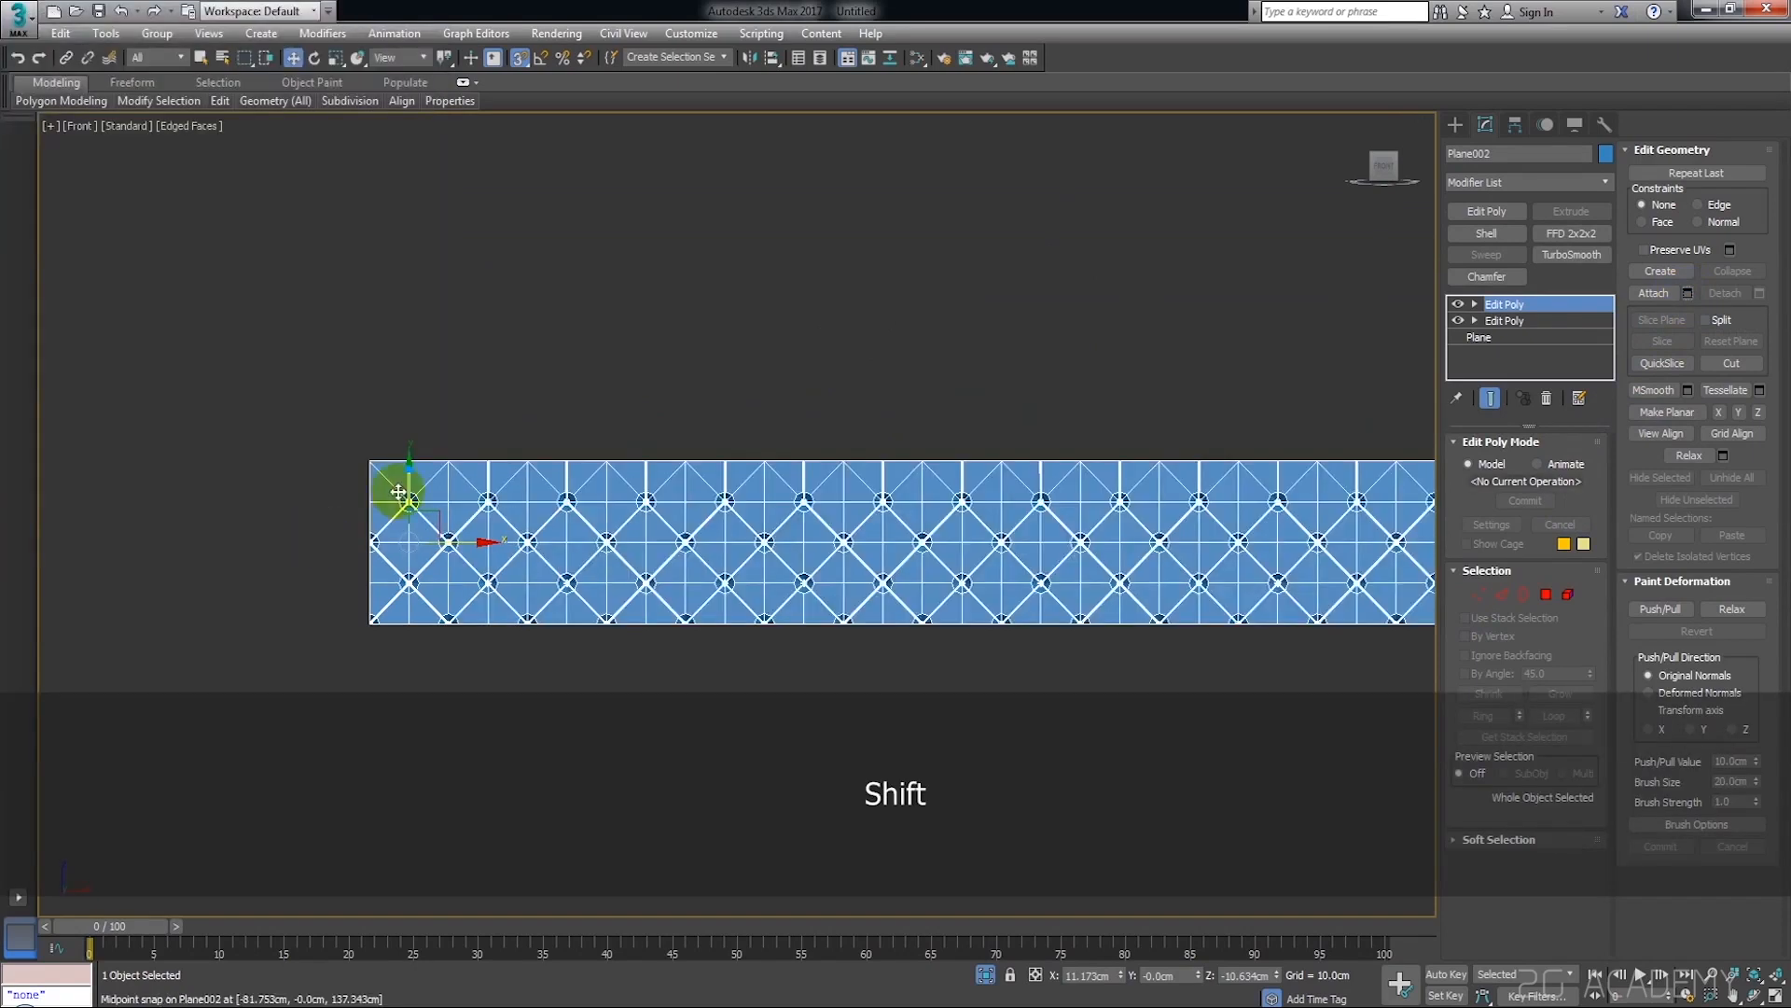
scroll(400, 540, up, 4)
middle_drag(400, 540, 618, 684)
scroll(783, 597, down, 3)
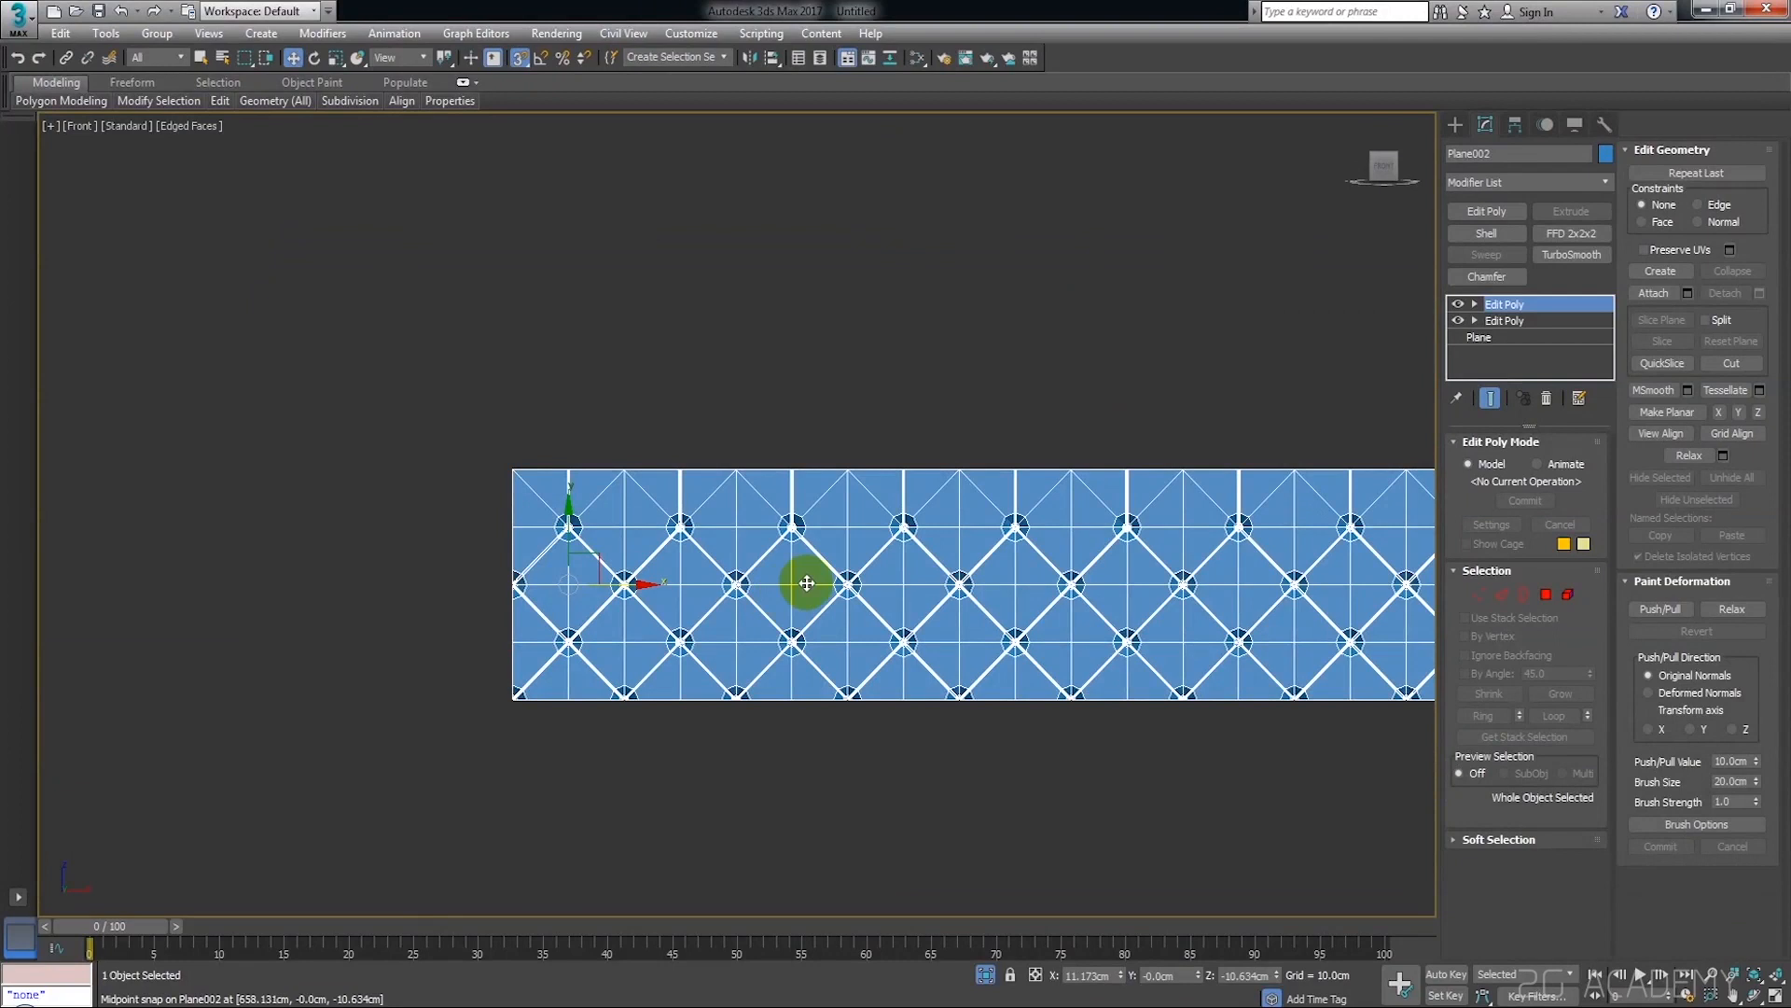
End the isolation to bring the reference image back beside the strip
right_click(851, 442)
click(923, 318)
click(742, 655)
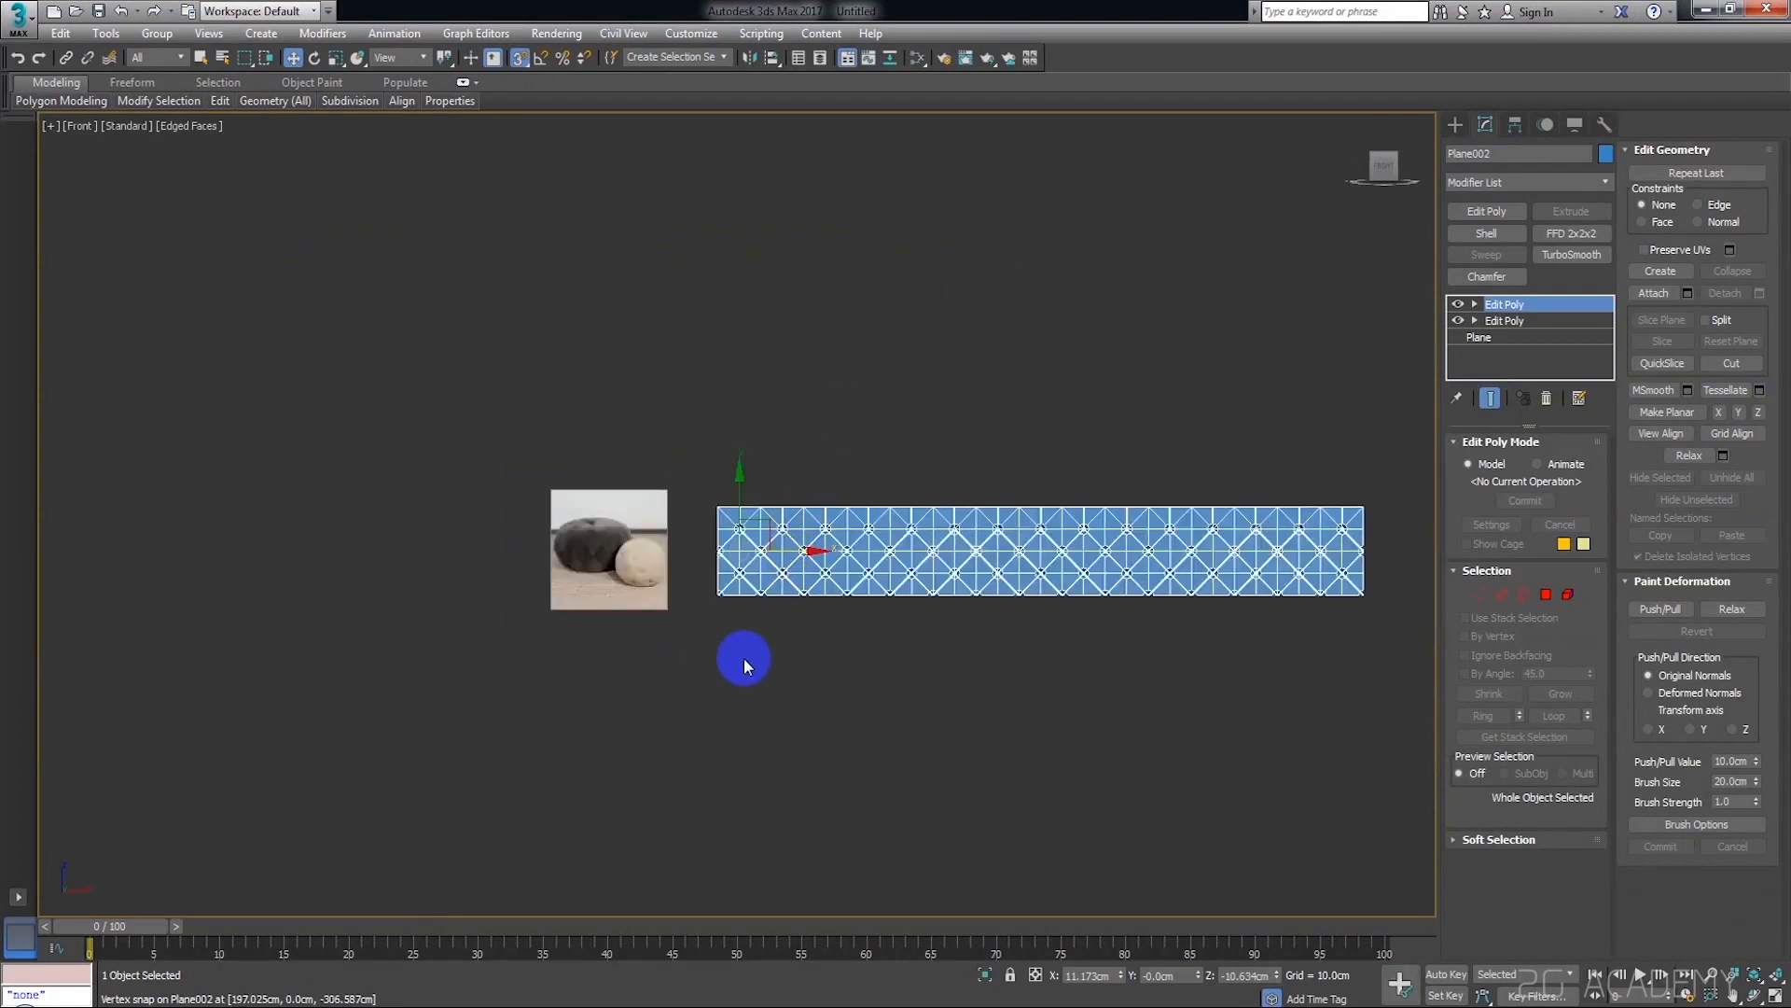
Select all vertices of the tufted strip and weld the coincident ones
scroll(714, 540, up, 5)
click(787, 434)
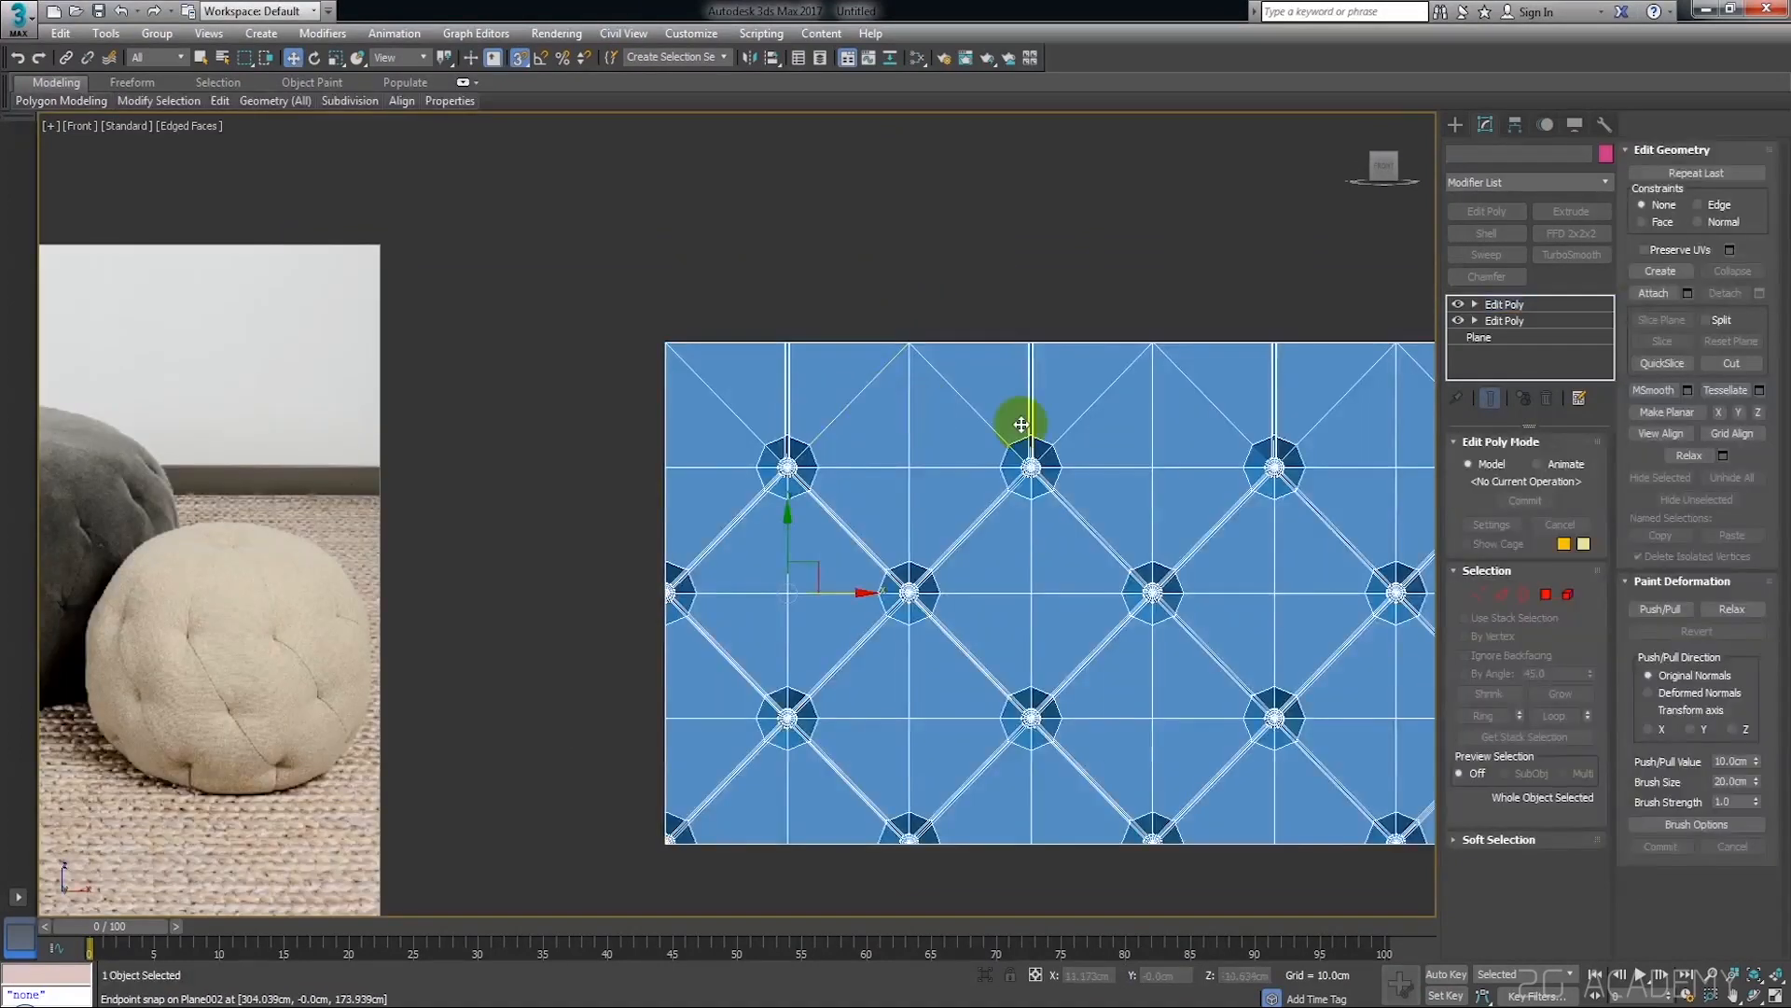
click(1481, 595)
middle_drag(1303, 613, 1104, 644)
key(ctrl+a)
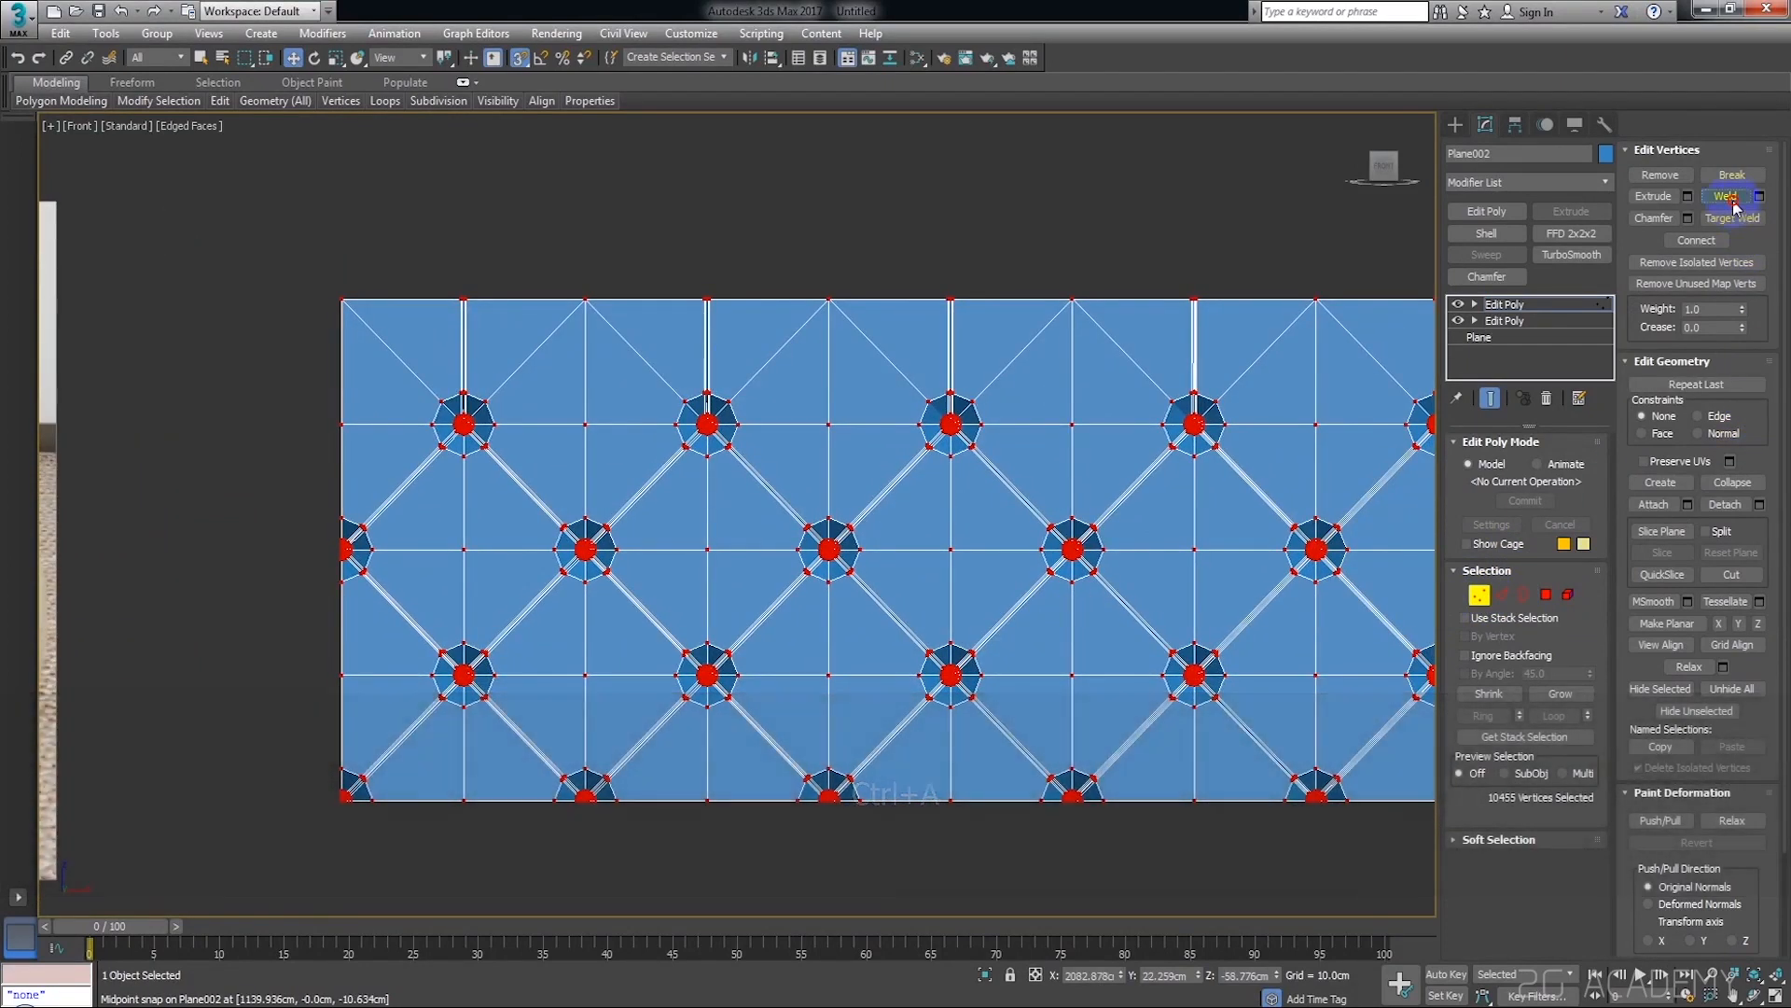
click(1327, 235)
Check the welded strip at element level and return to whole-object level
click(1569, 593)
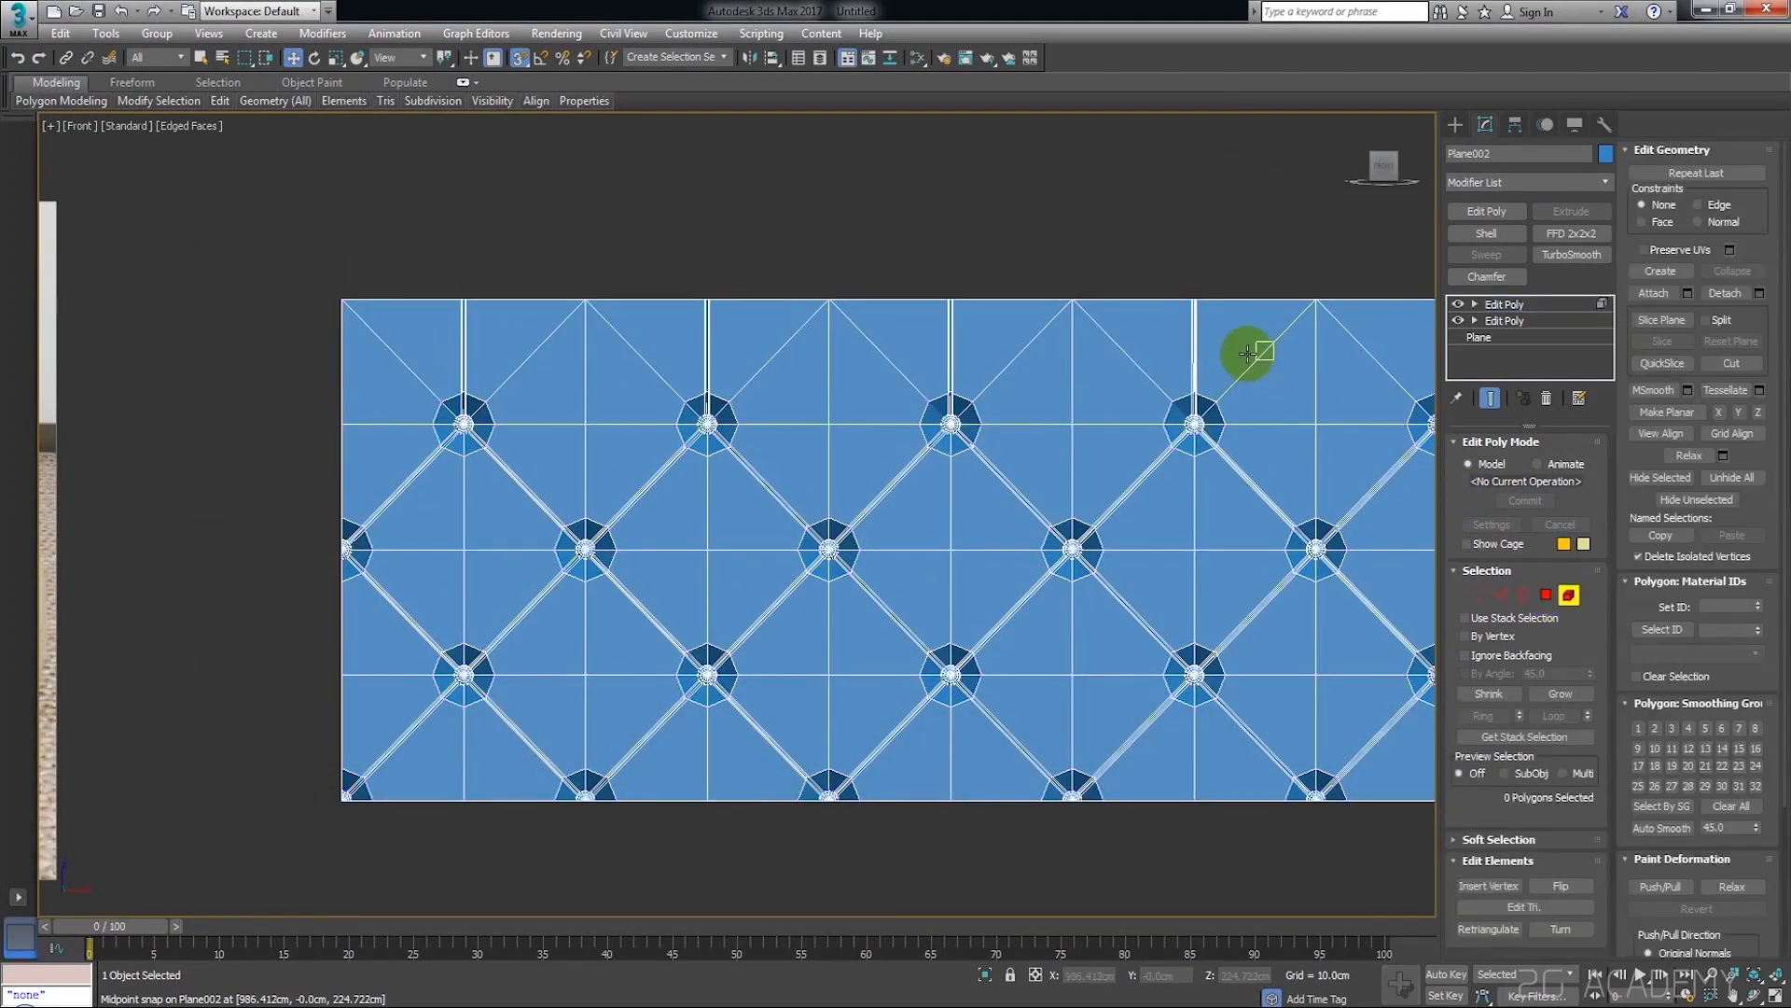
click(1251, 352)
scroll(1260, 280, down, 8)
click(1163, 336)
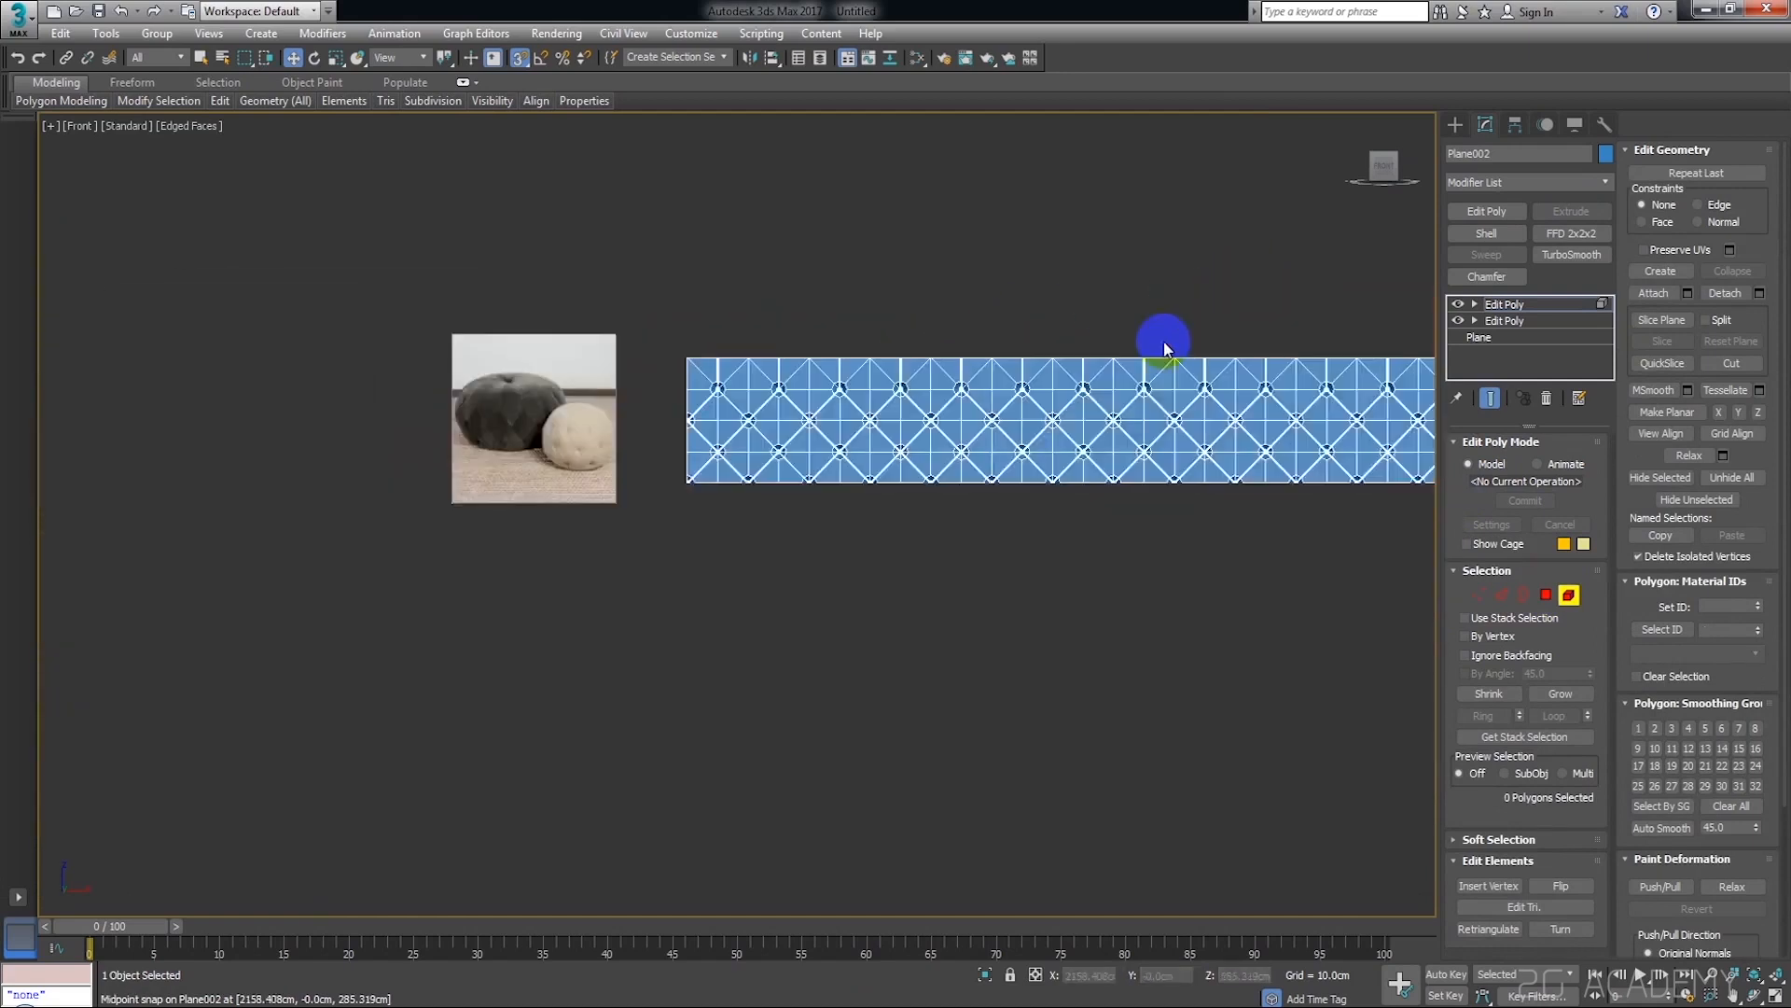
click(1504, 305)
click(1192, 326)
Examine the panel seams along the upper edge of the welded strip up close
scroll(1120, 328, up, 6)
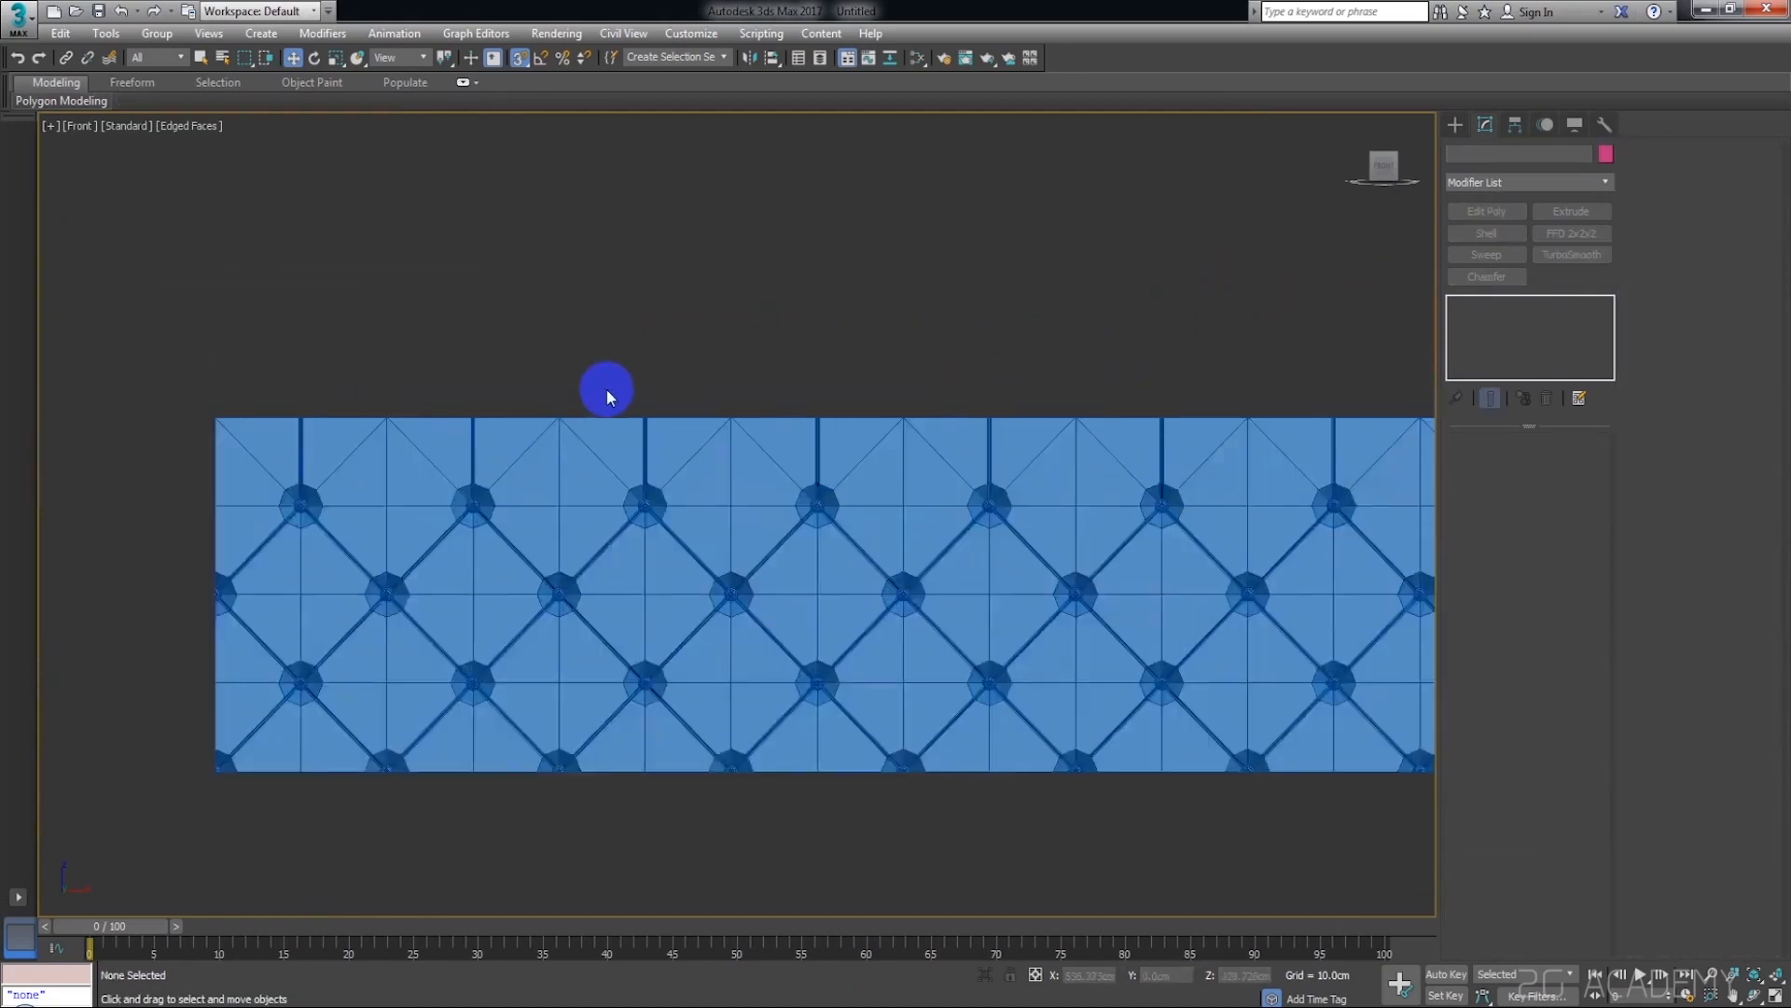
middle_drag(607, 390, 831, 327)
click(787, 396)
middle_drag(1059, 416, 899, 418)
scroll(713, 380, up, 2)
middle_drag(712, 380, 1052, 385)
scroll(696, 420, up, 2)
middle_drag(696, 420, 879, 438)
scroll(845, 439, down, 3)
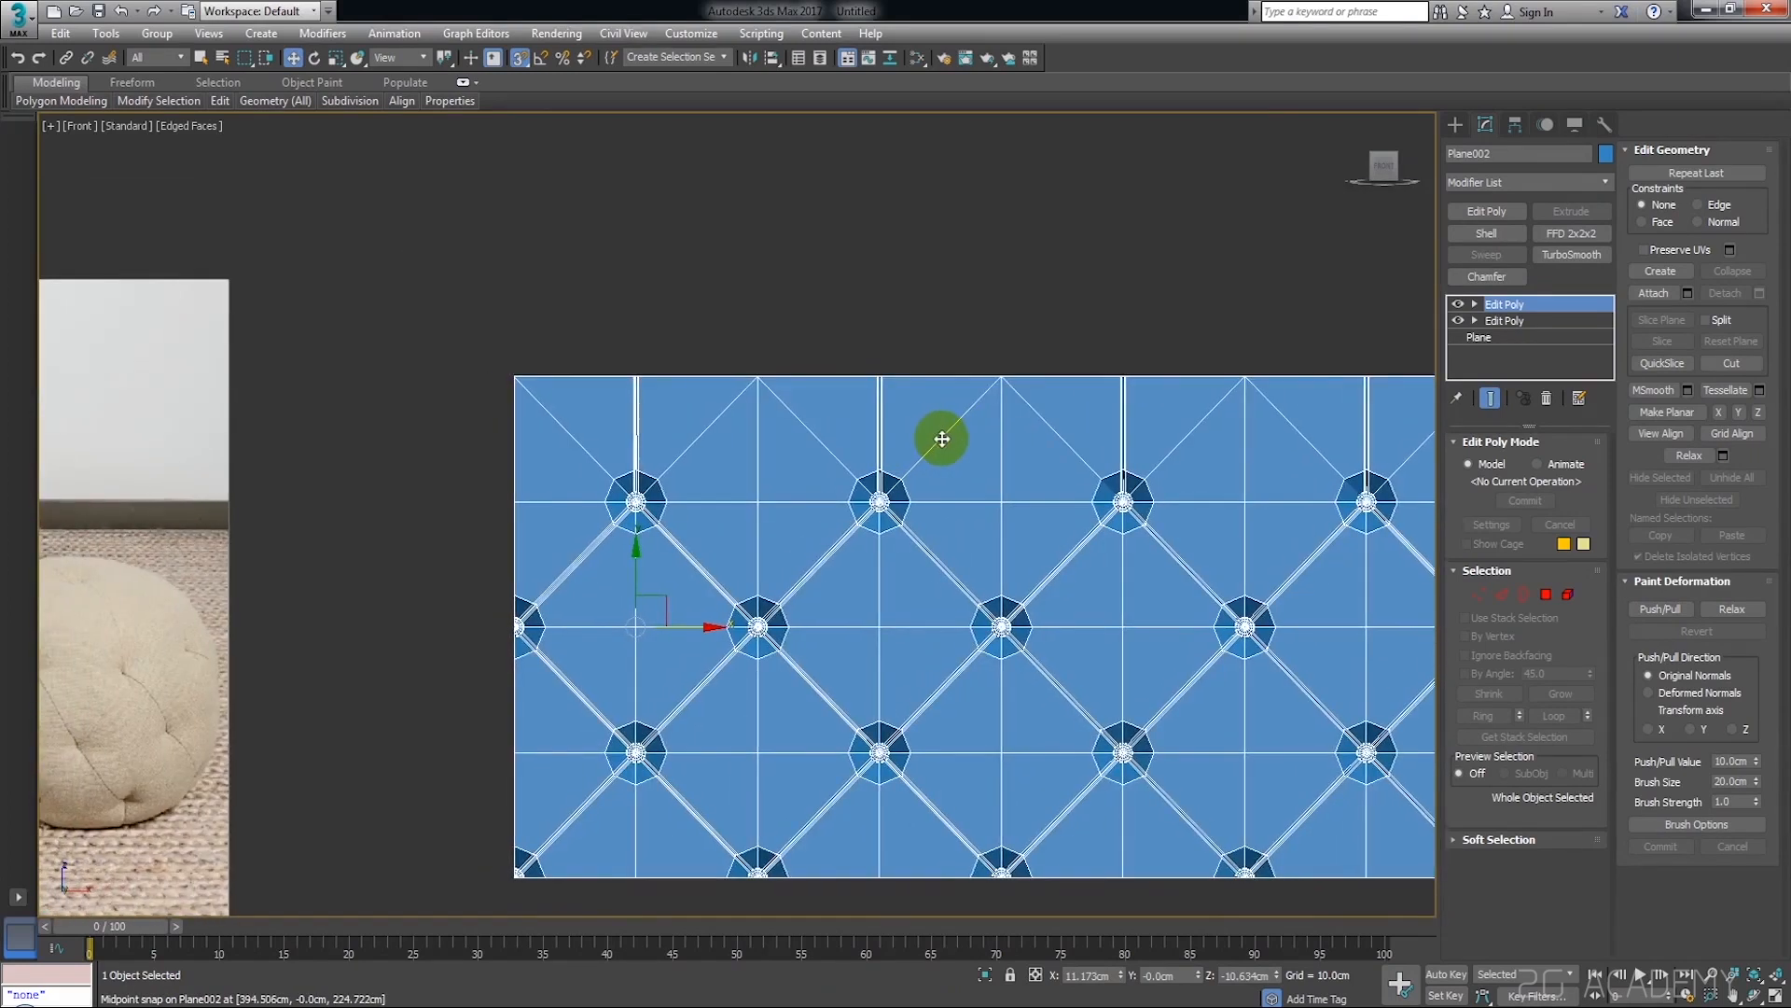
Add a Bend modifier to the tufted strip and view it at an angle
click(1525, 184)
click(1521, 178)
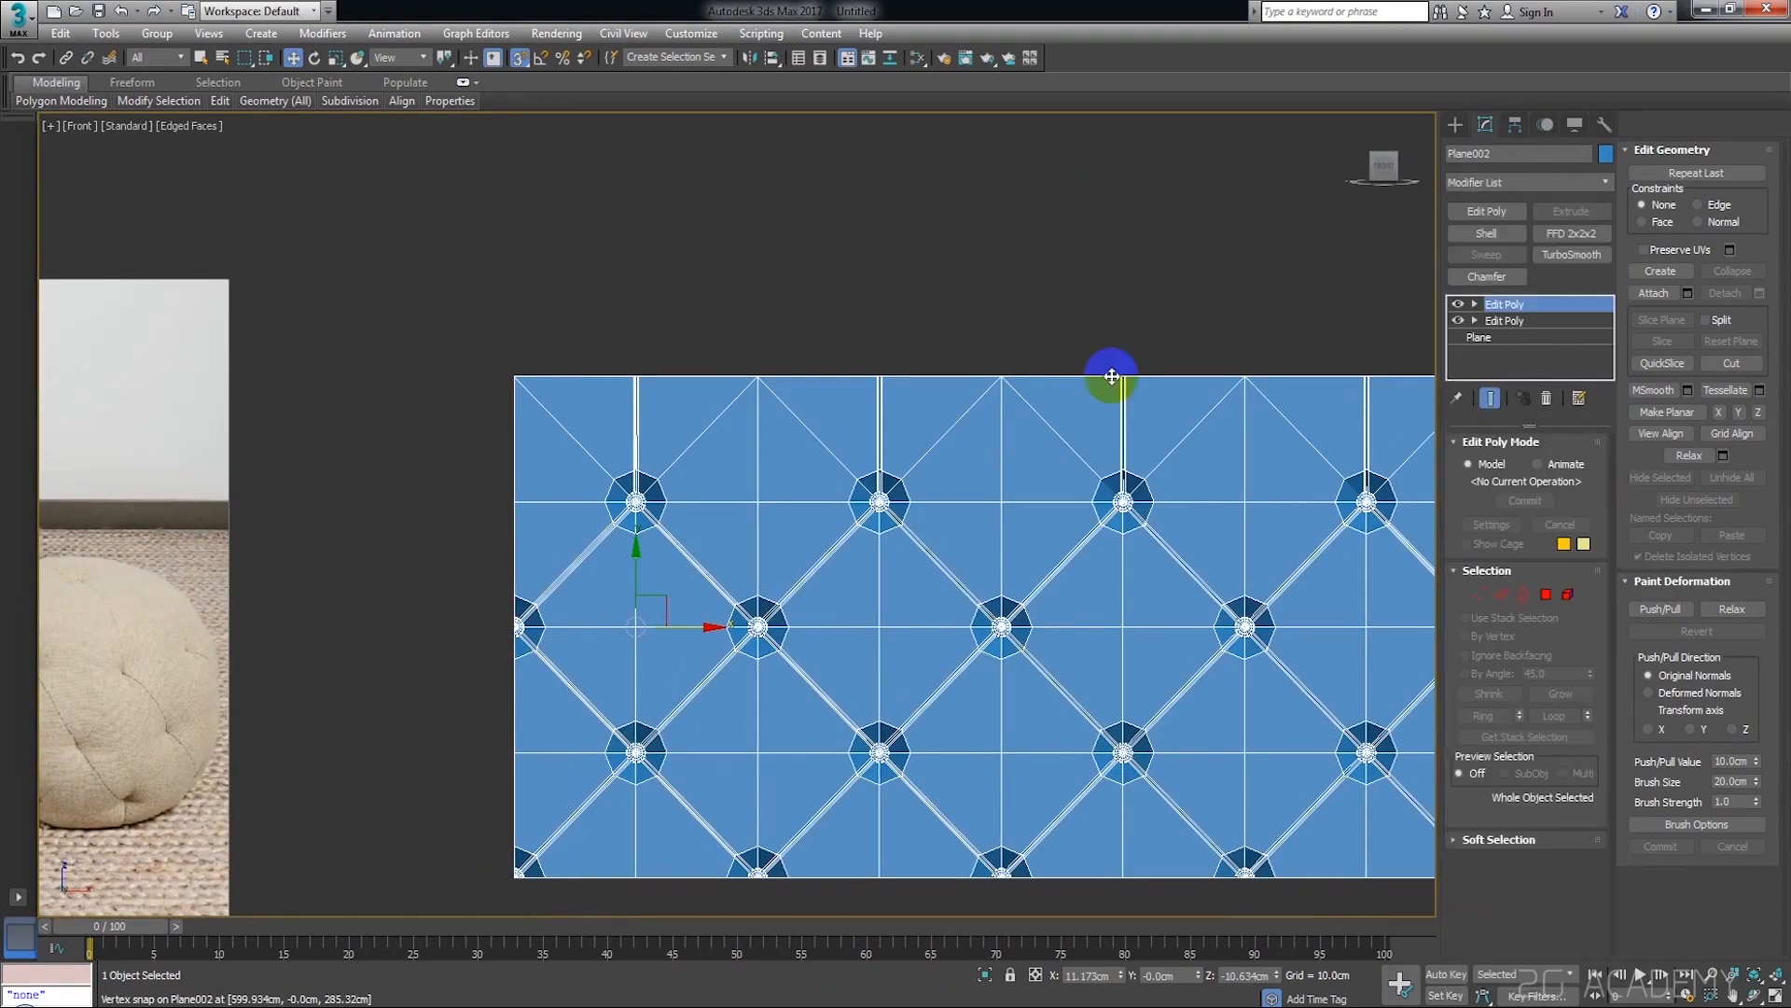
click(1541, 183)
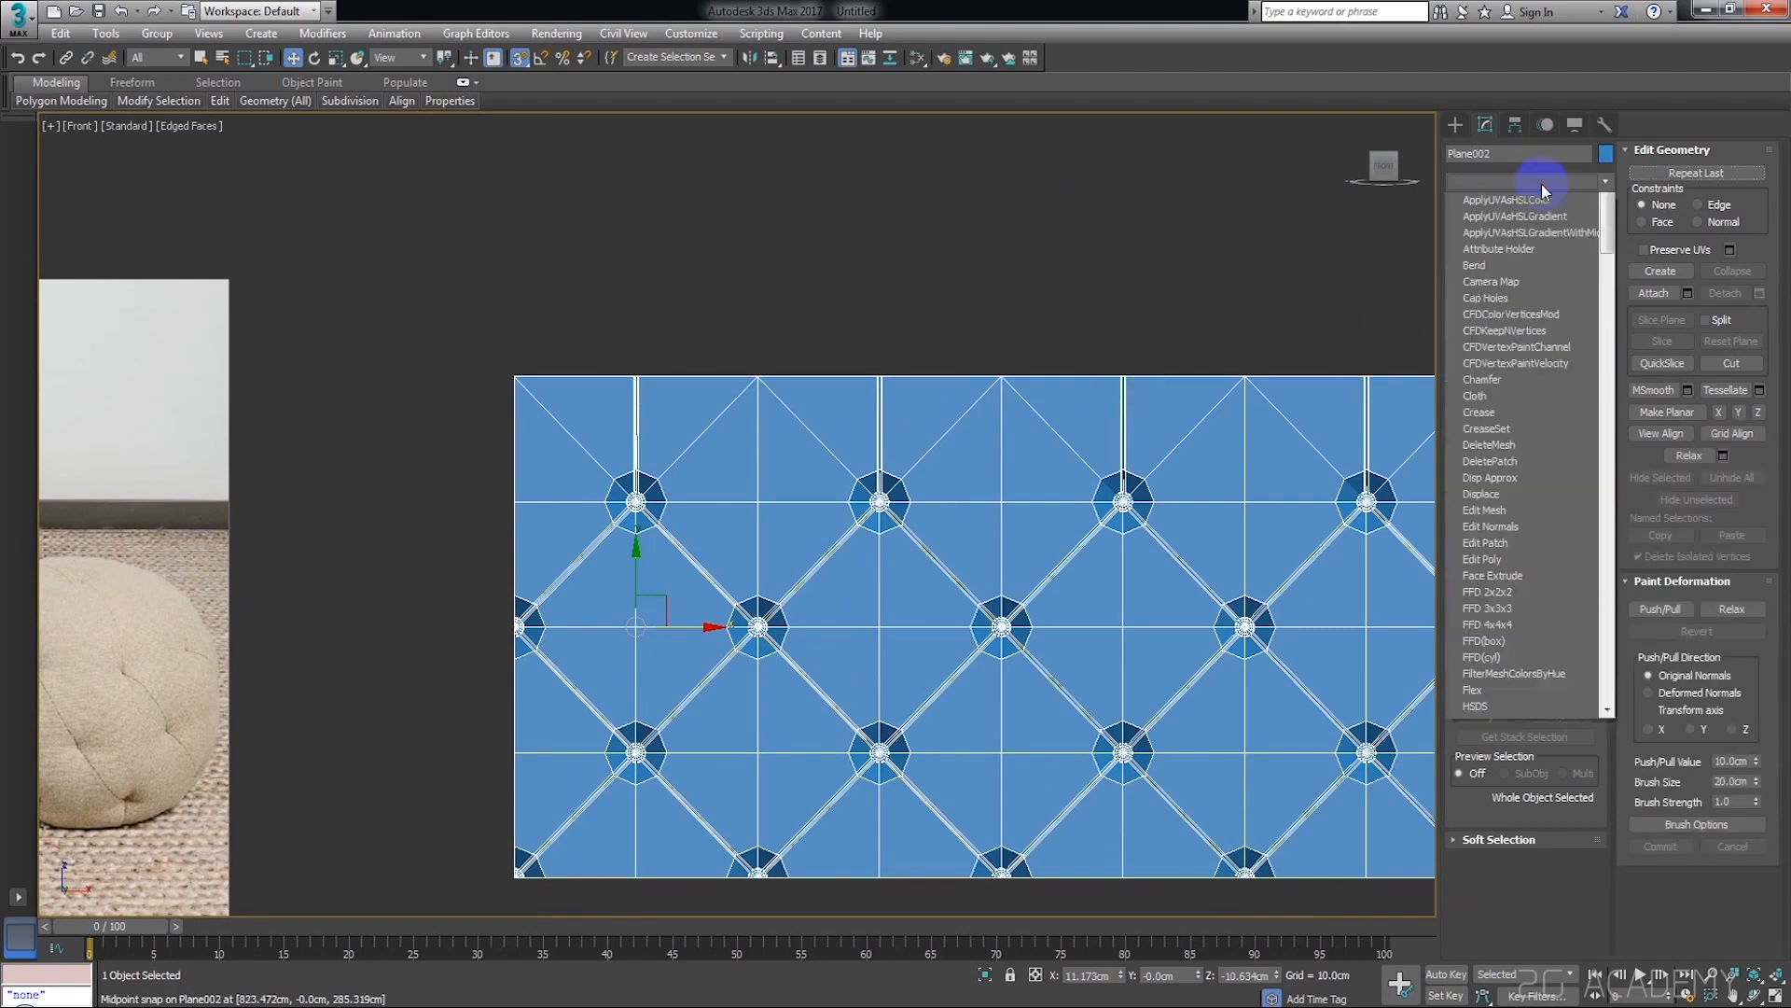
key(b)
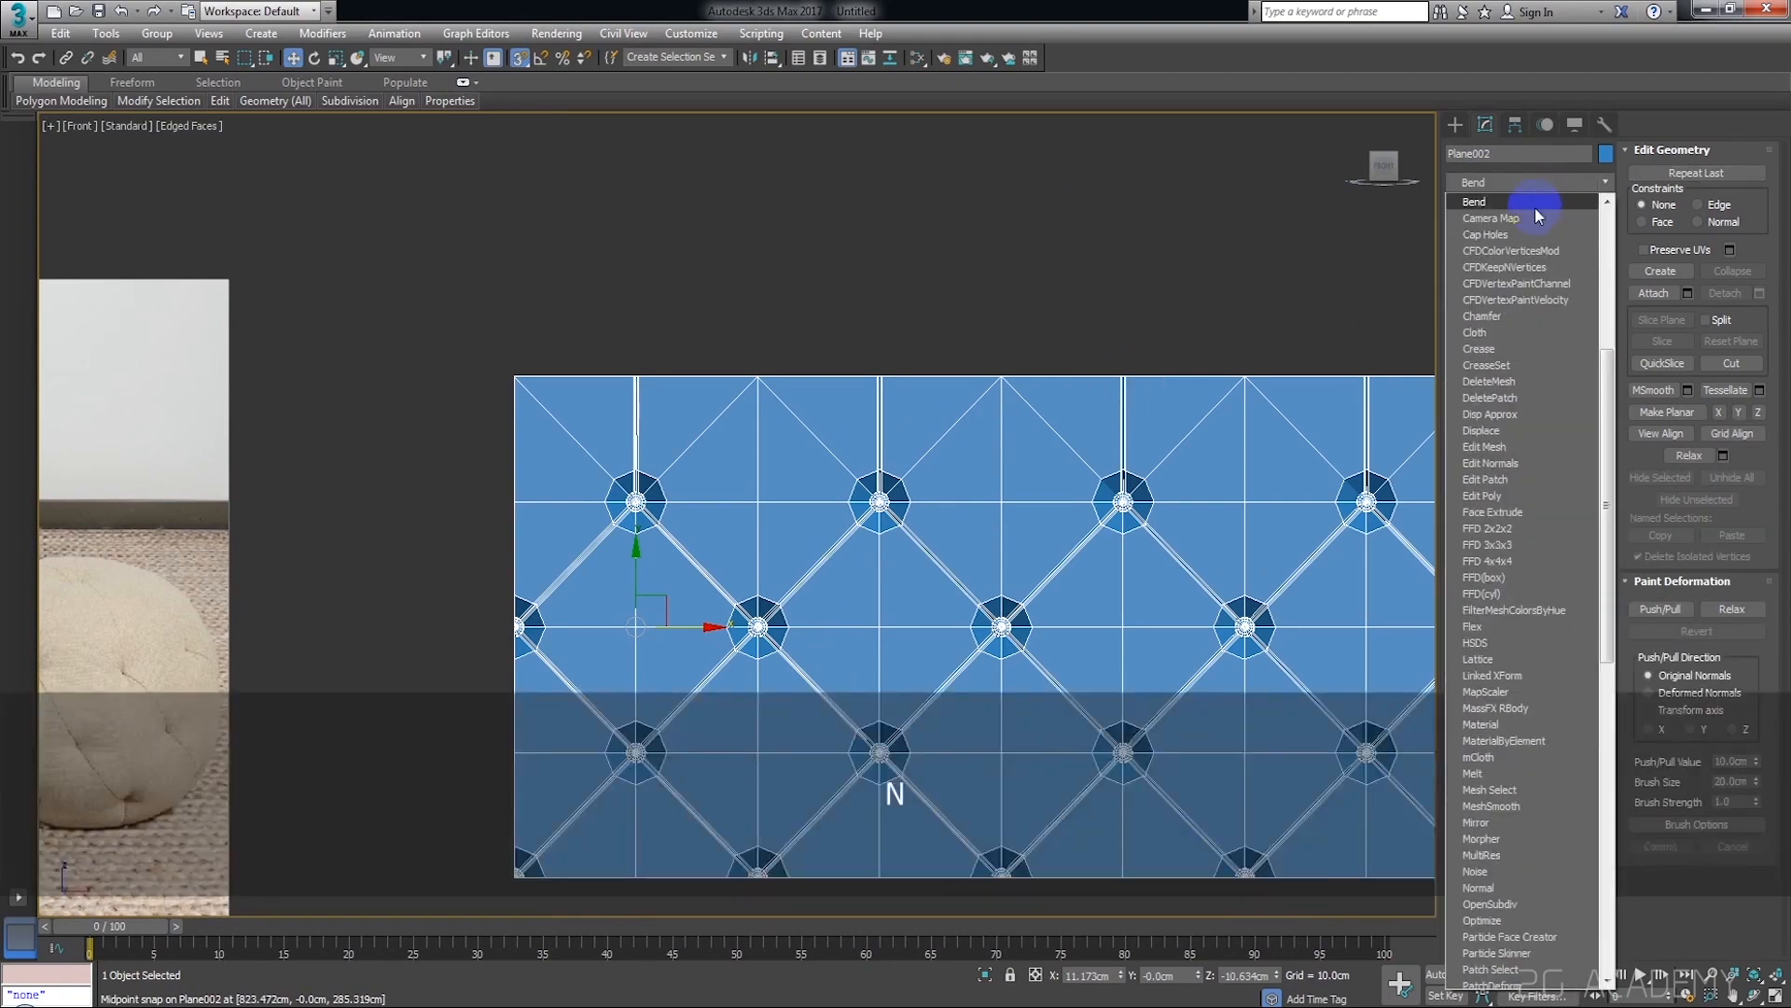
click(1535, 208)
scroll(1288, 389, down, 4)
alt+middle_drag(1269, 451, 1375, 501)
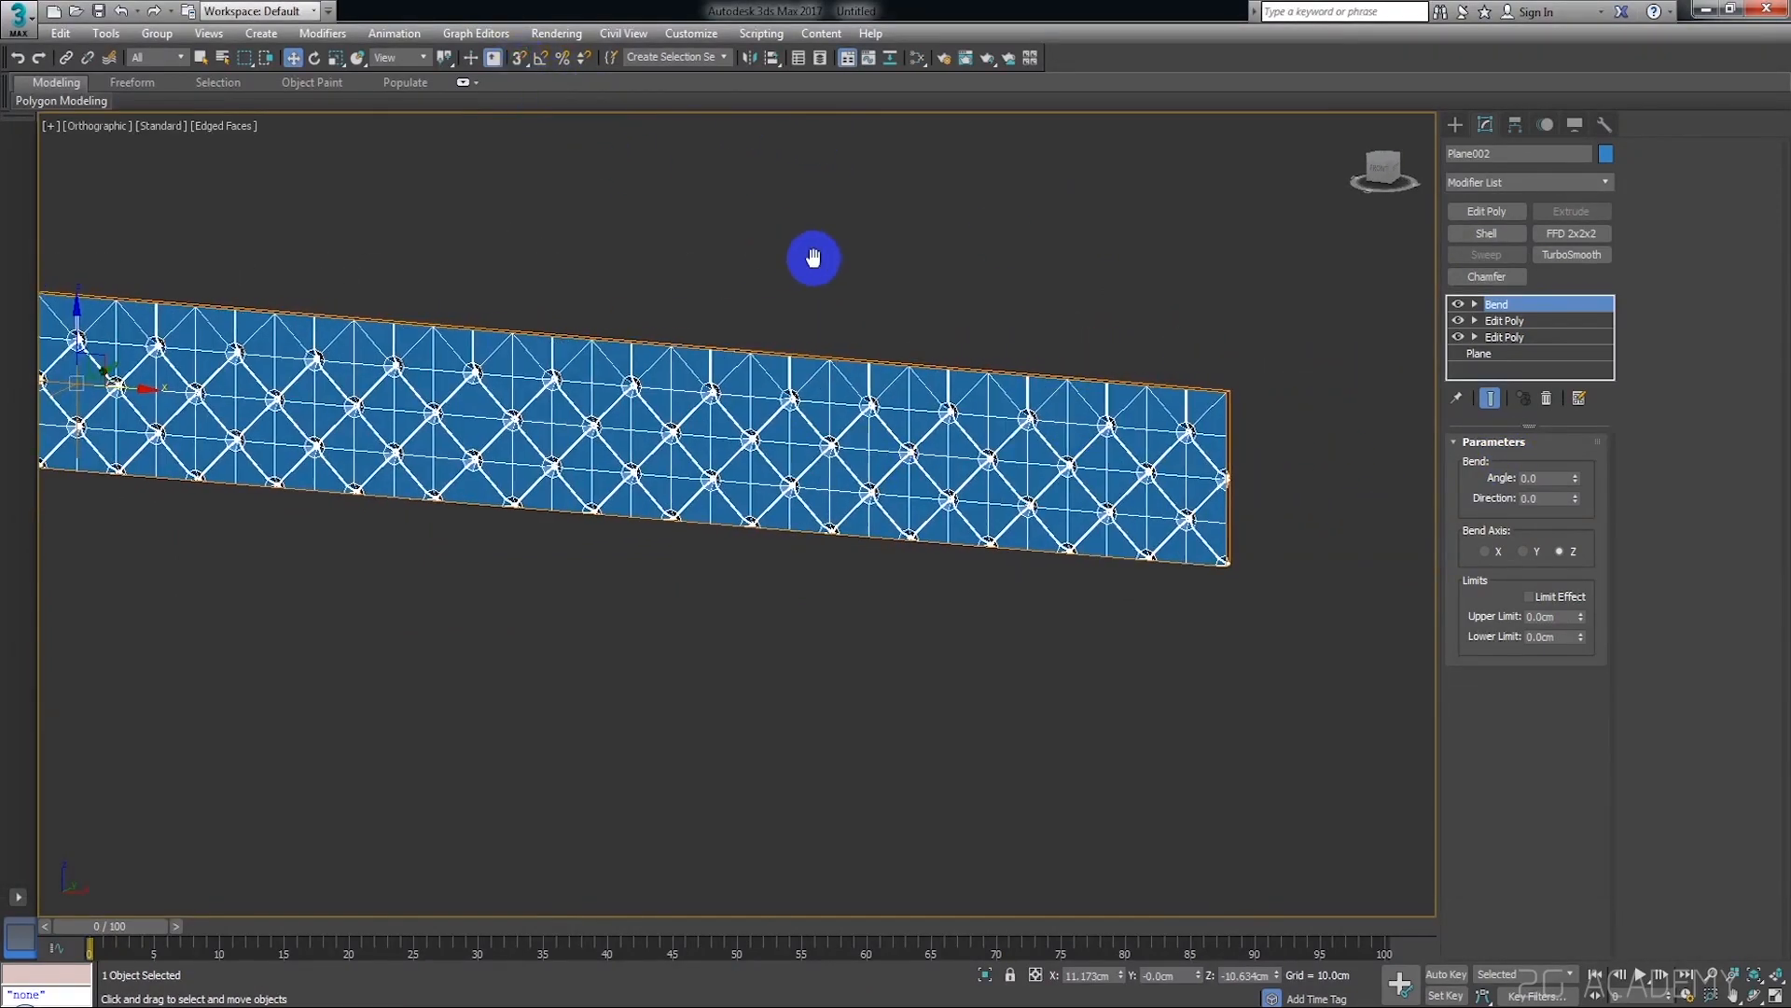
Set the Bend direction to 90 and the bend axis to Y, and bend the strip by -70 degrees
scroll(1399, 534, up, 8)
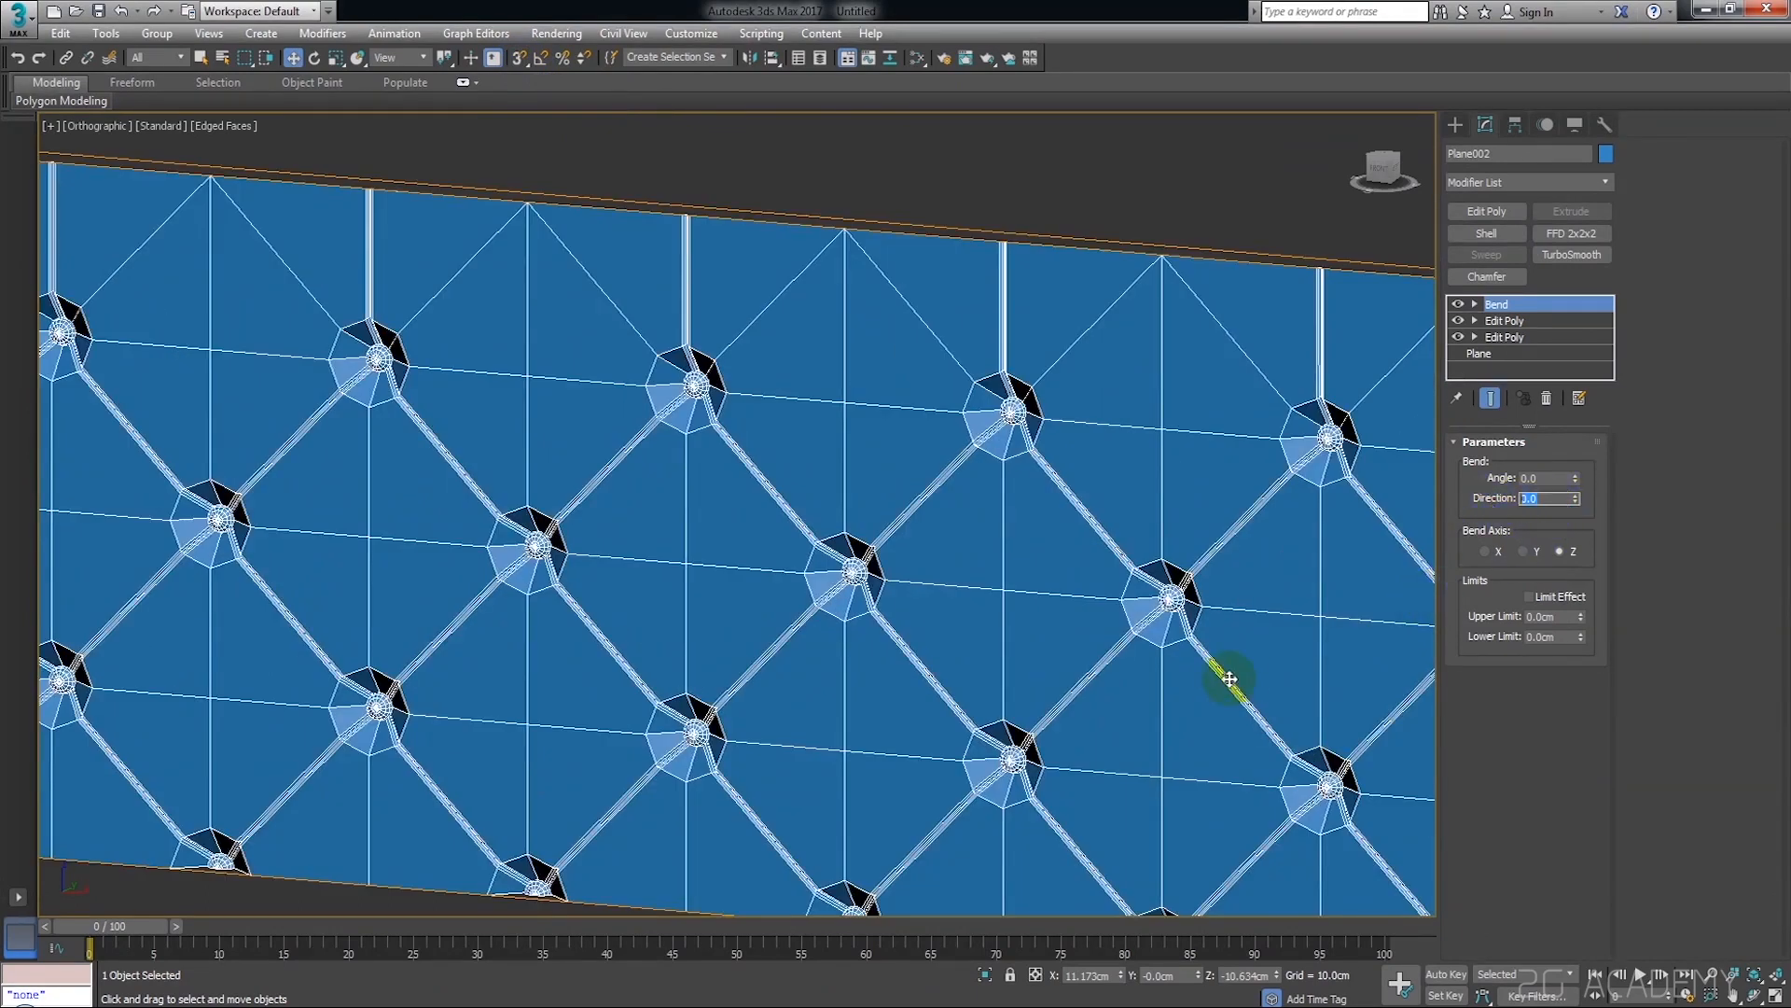
text(90)
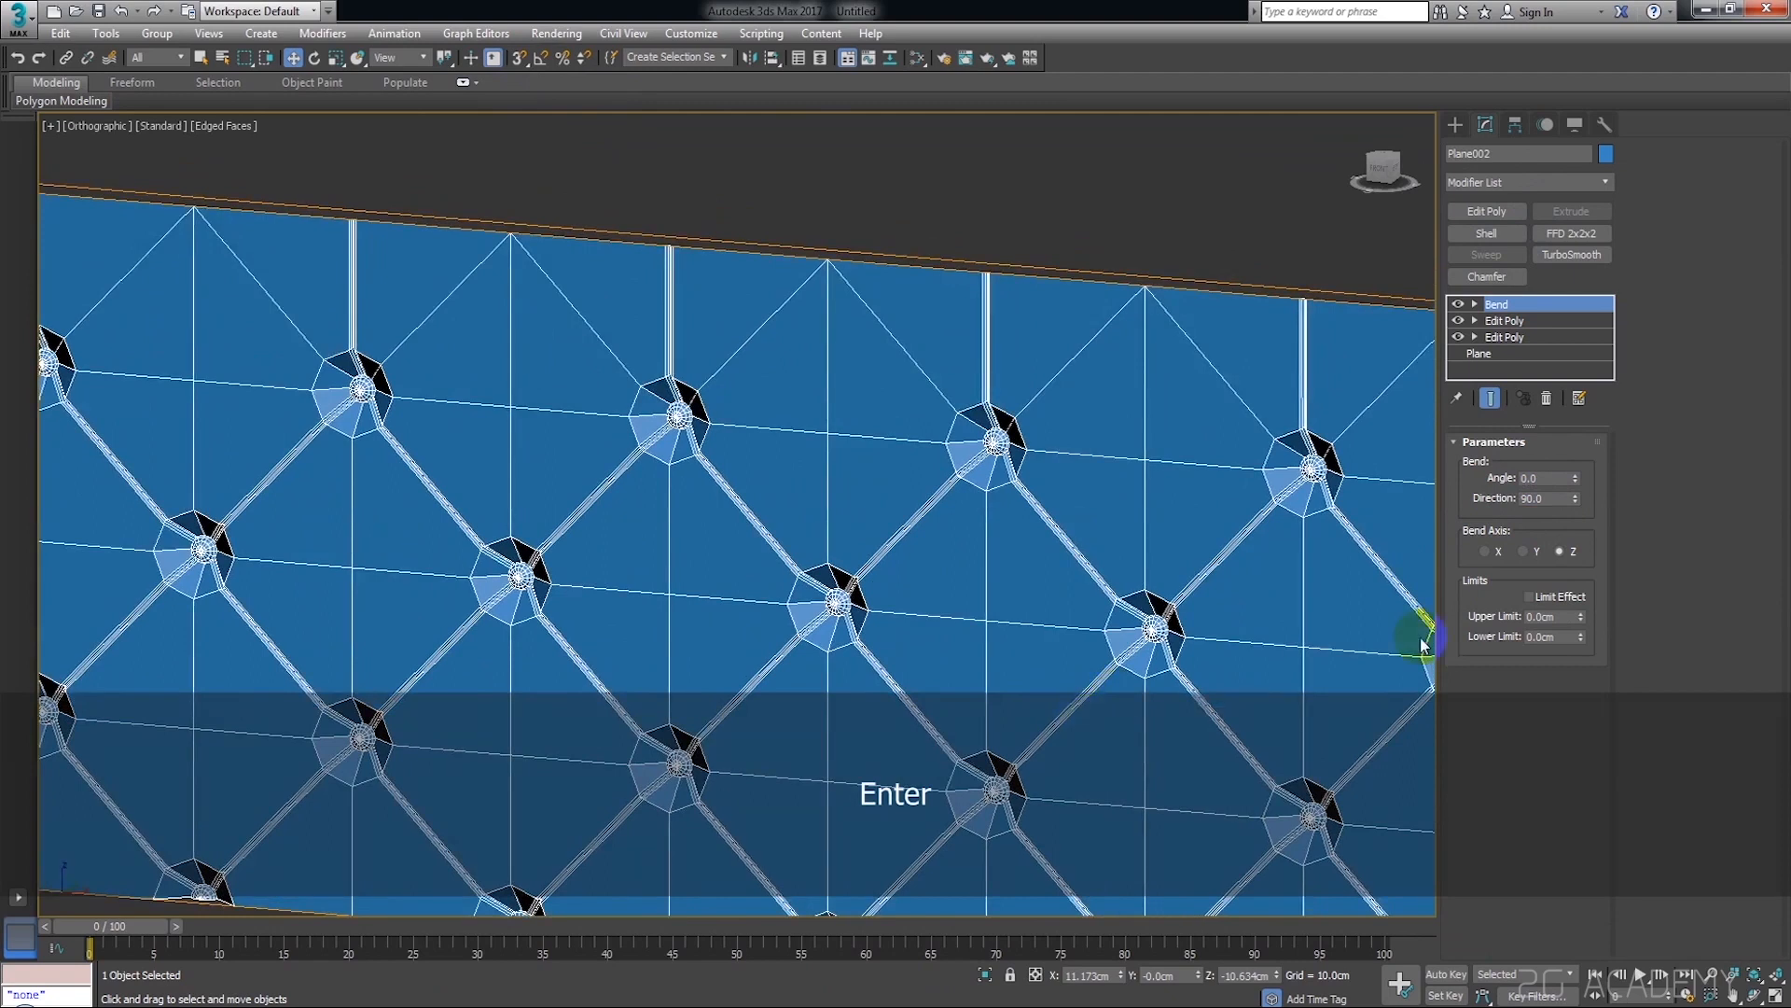
click(1549, 547)
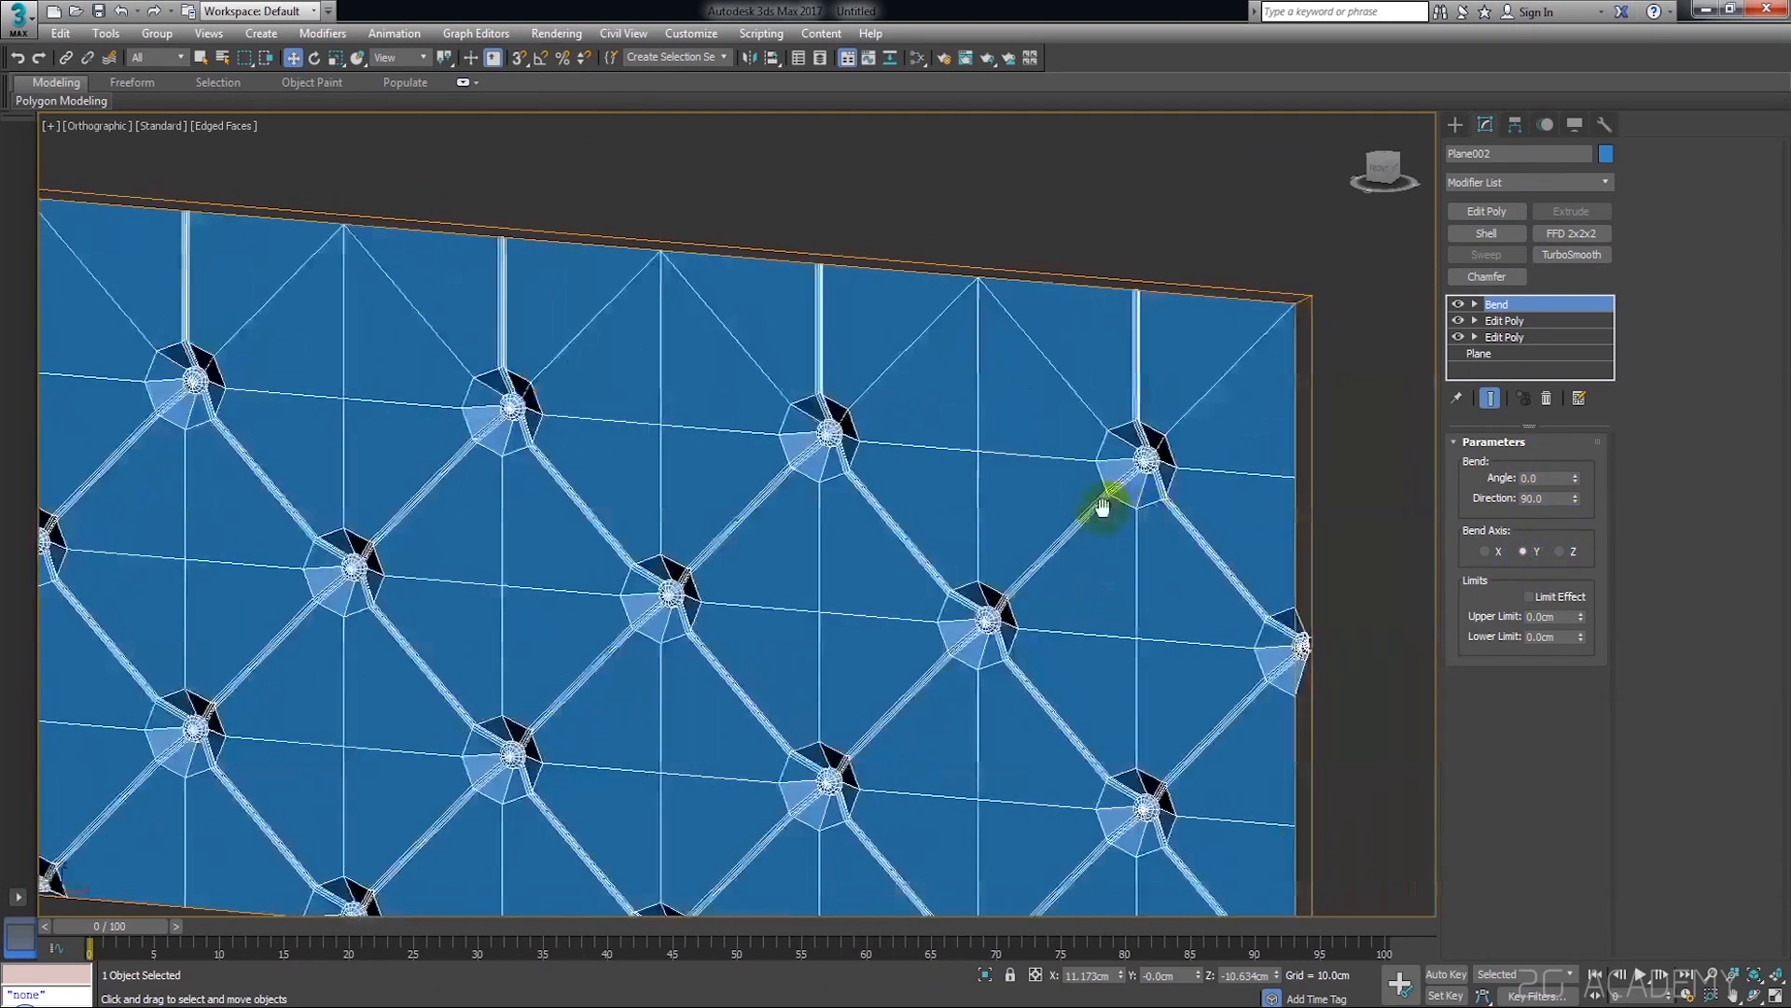
drag(1576, 480, 1590, 610)
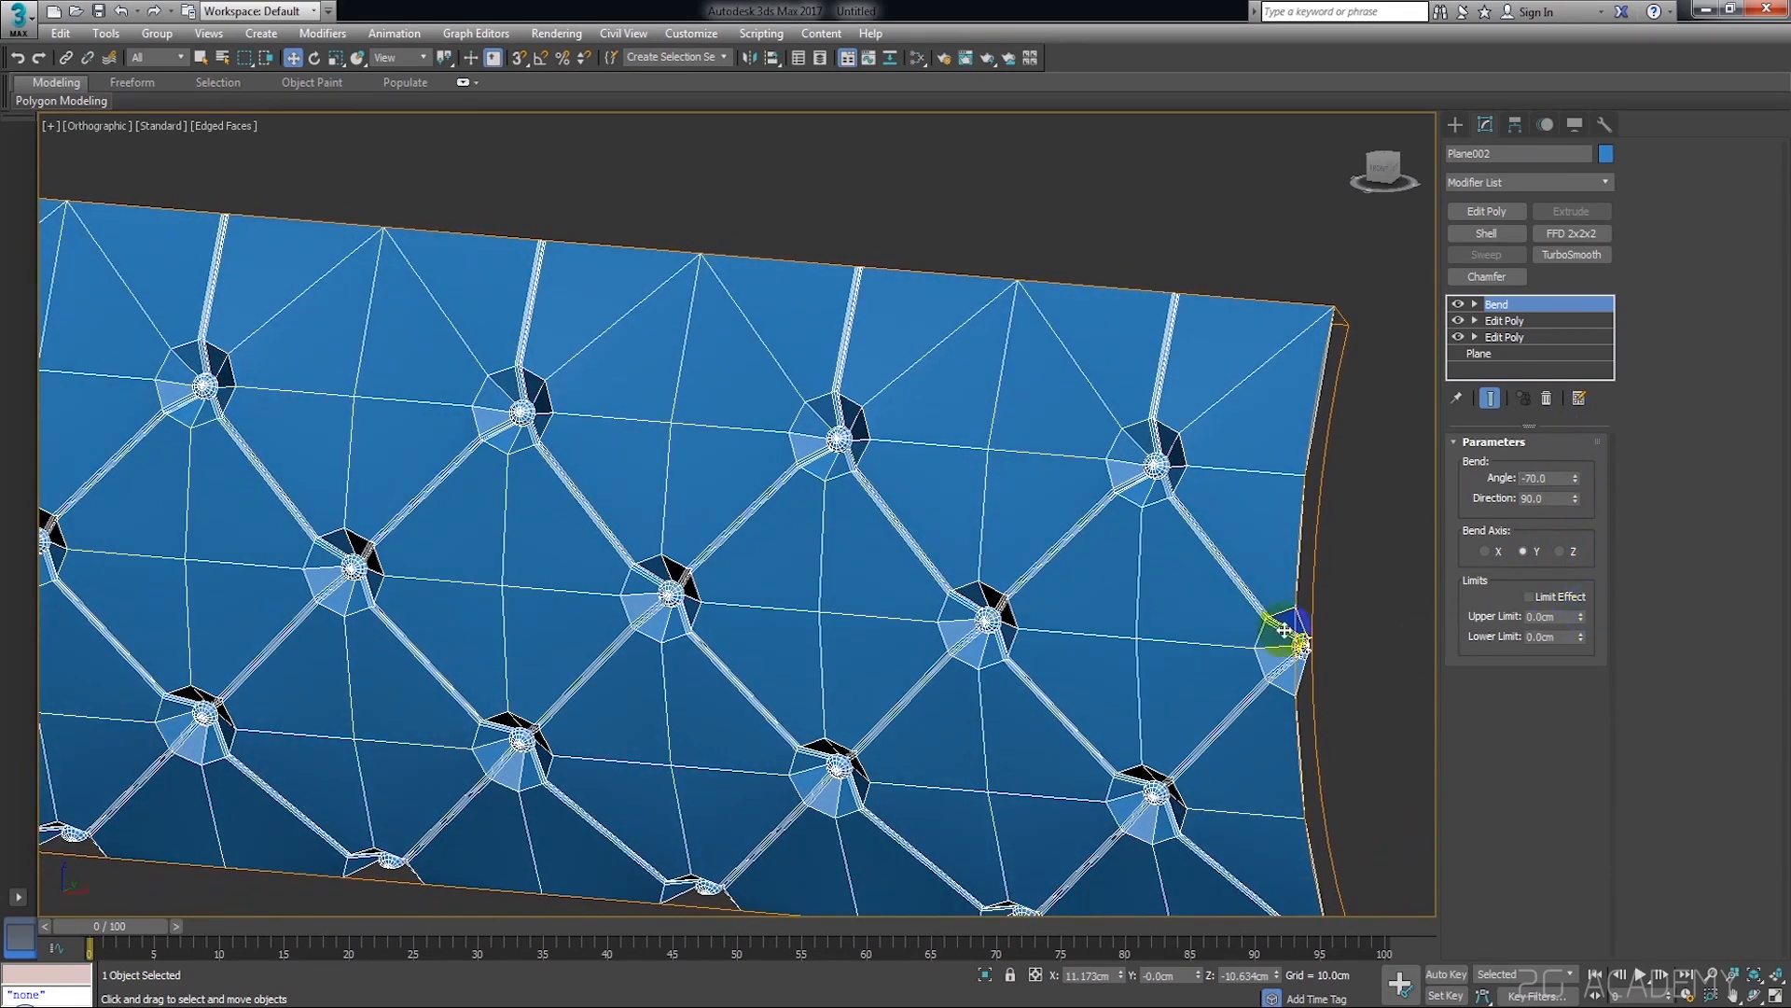
Increase the curvature of the strip's profile by setting the bend angle to -78.5 degrees
scroll(1286, 630, down, 10)
alt+middle_drag(1267, 629, 1261, 669)
scroll(1072, 596, up, 5)
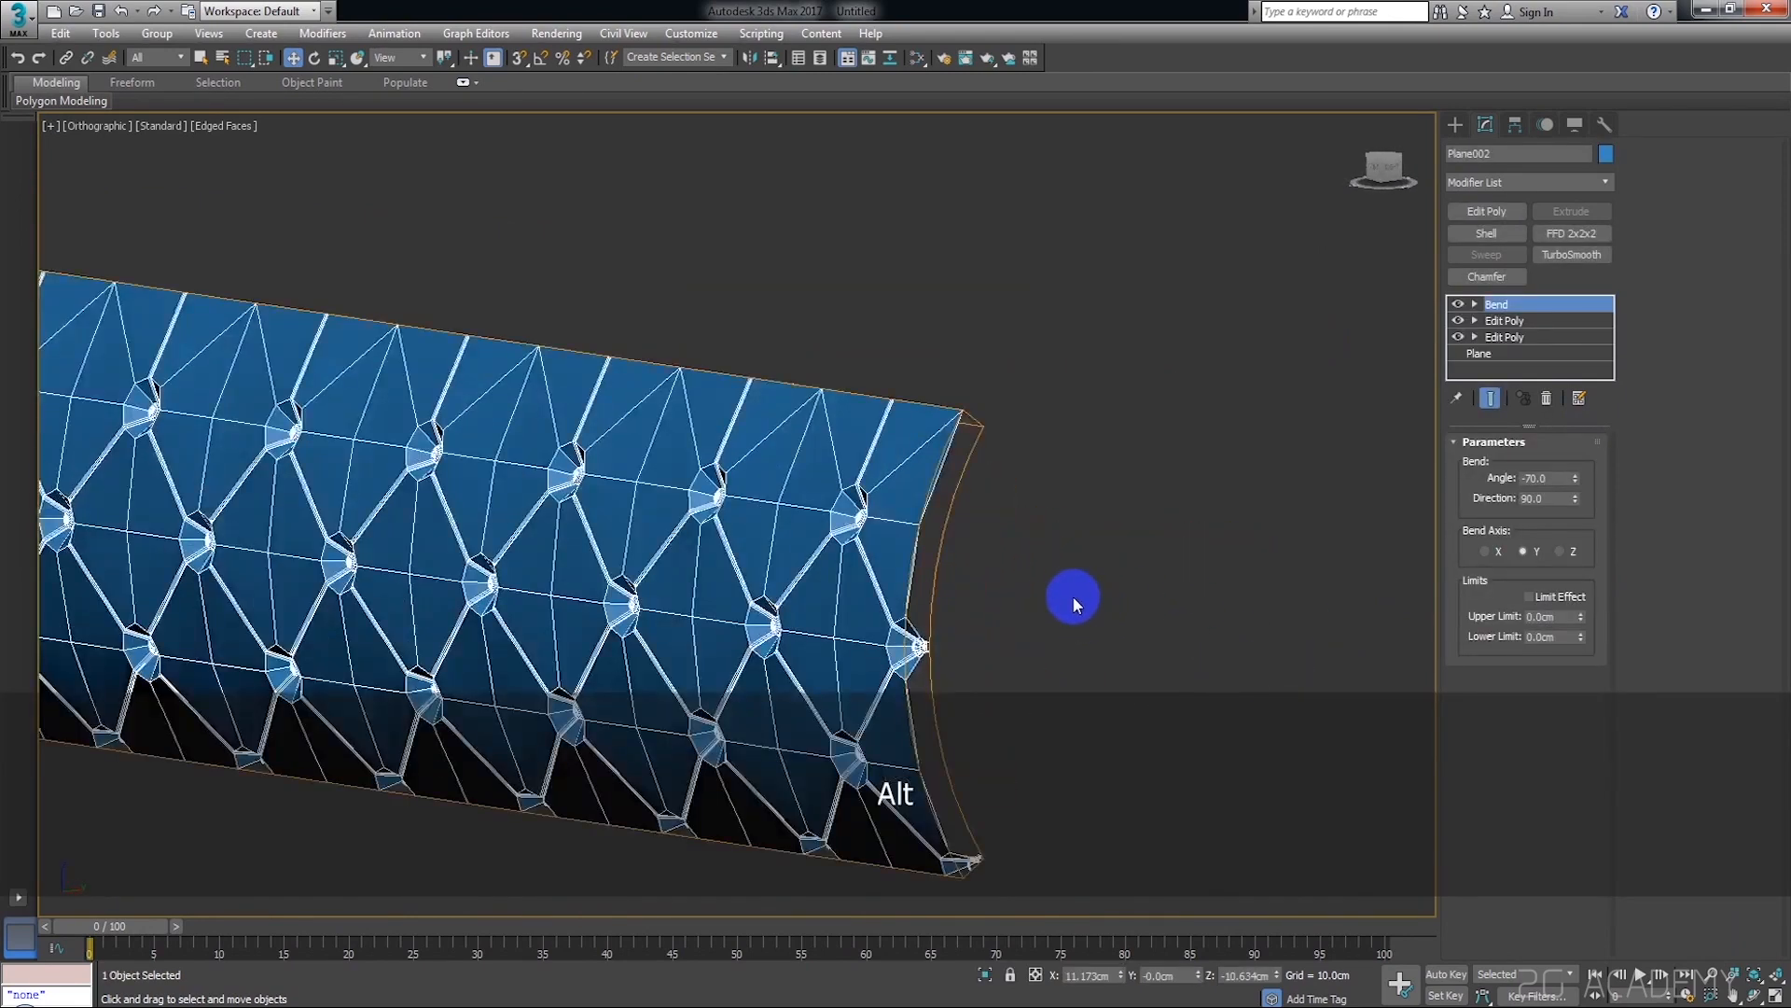
scroll(966, 563, down, 5)
scroll(1064, 551, up, 5)
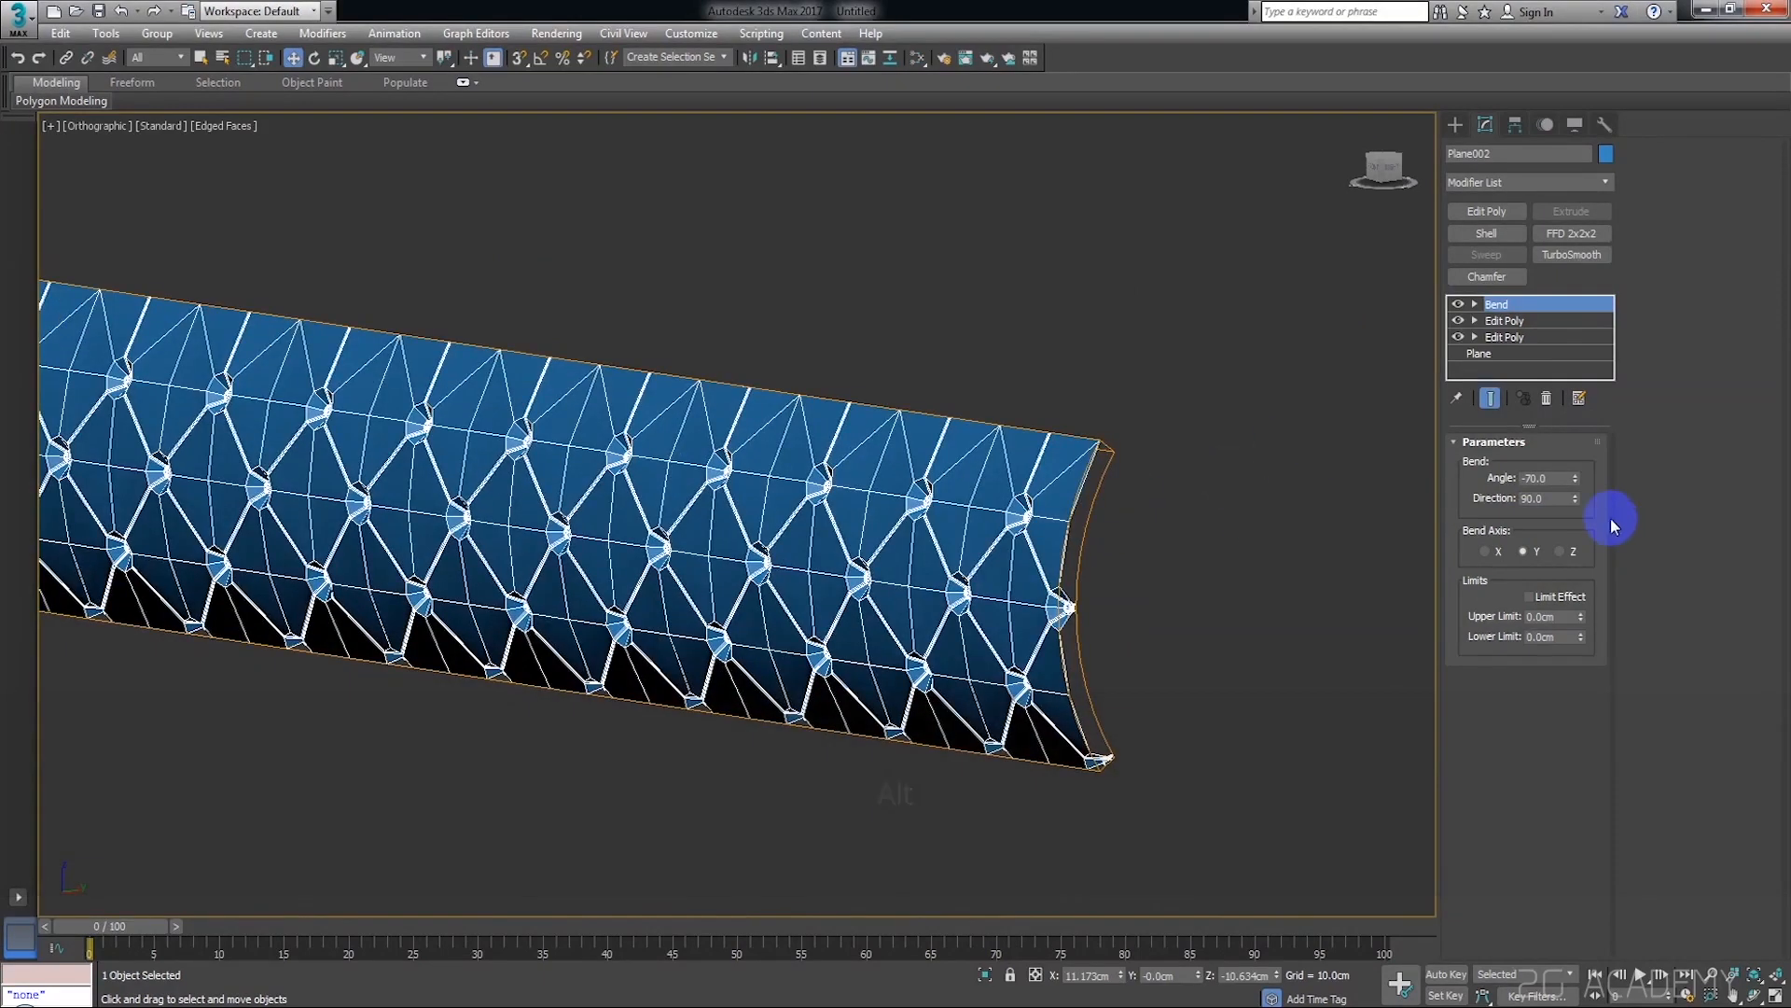
drag(1576, 478, 1577, 497)
alt+middle_drag(932, 520, 1173, 376)
click(1176, 378)
click(1255, 495)
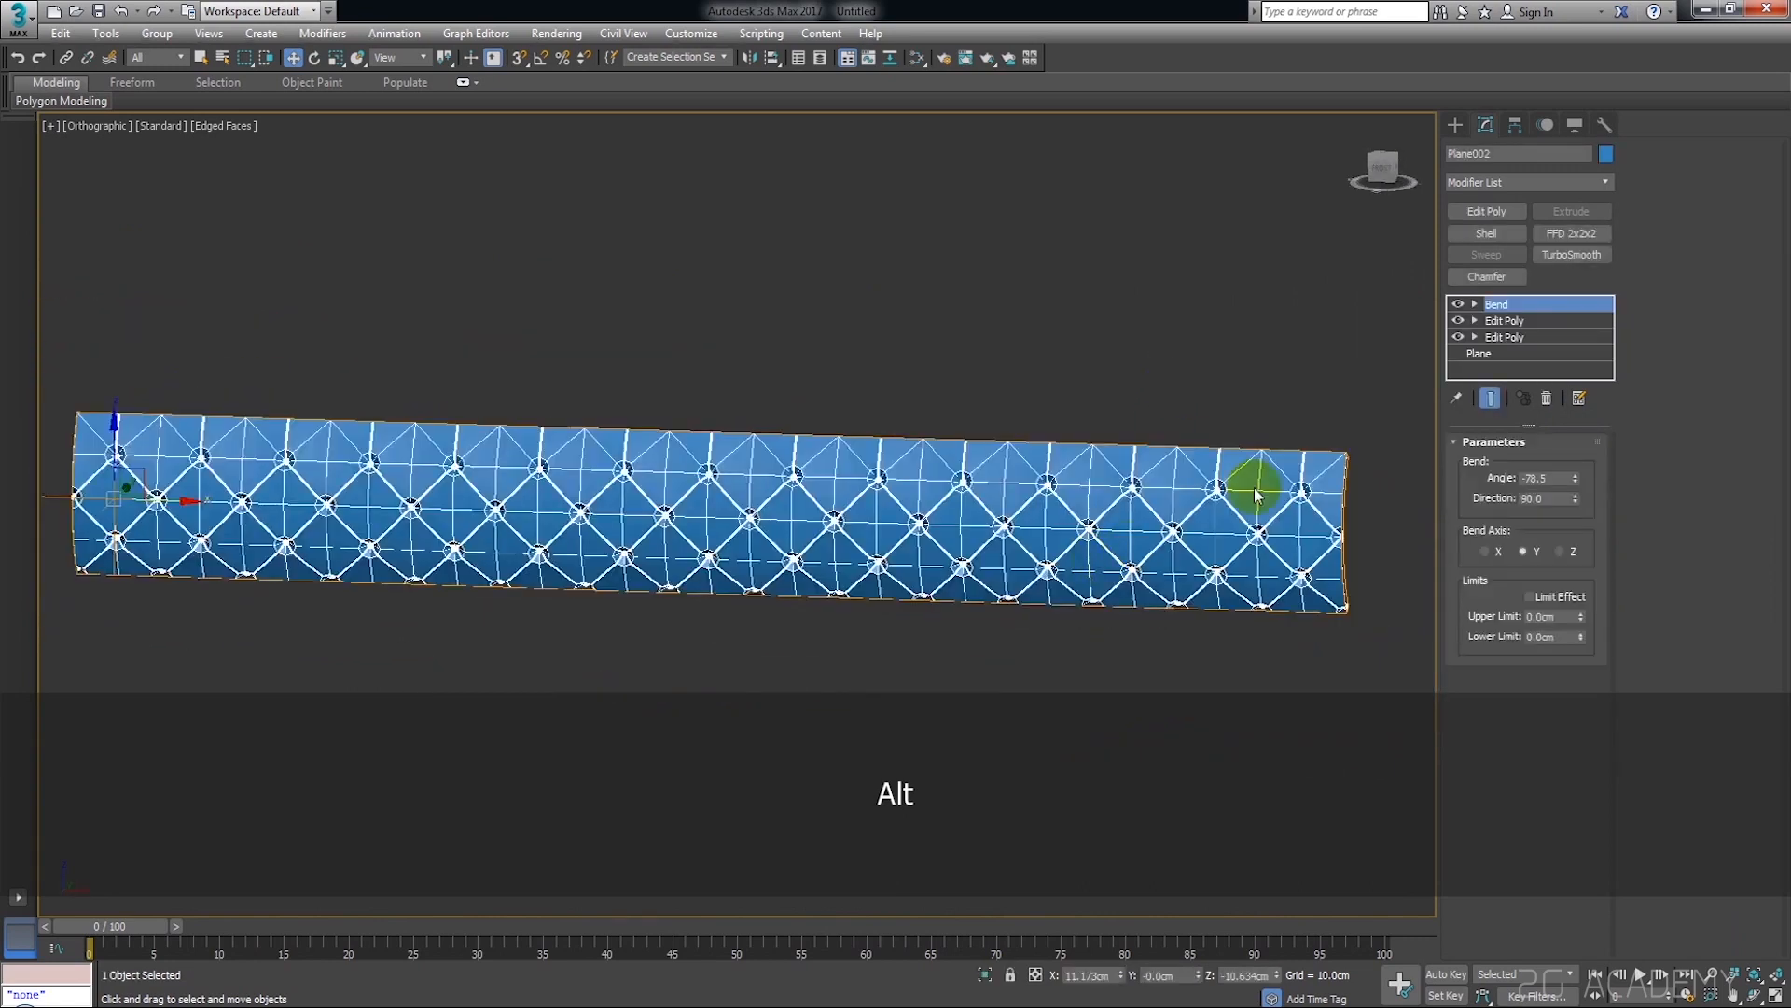
Add a second Bend modifier on the X axis and set its angle to 360 to curl the strip into a ring
click(1532, 183)
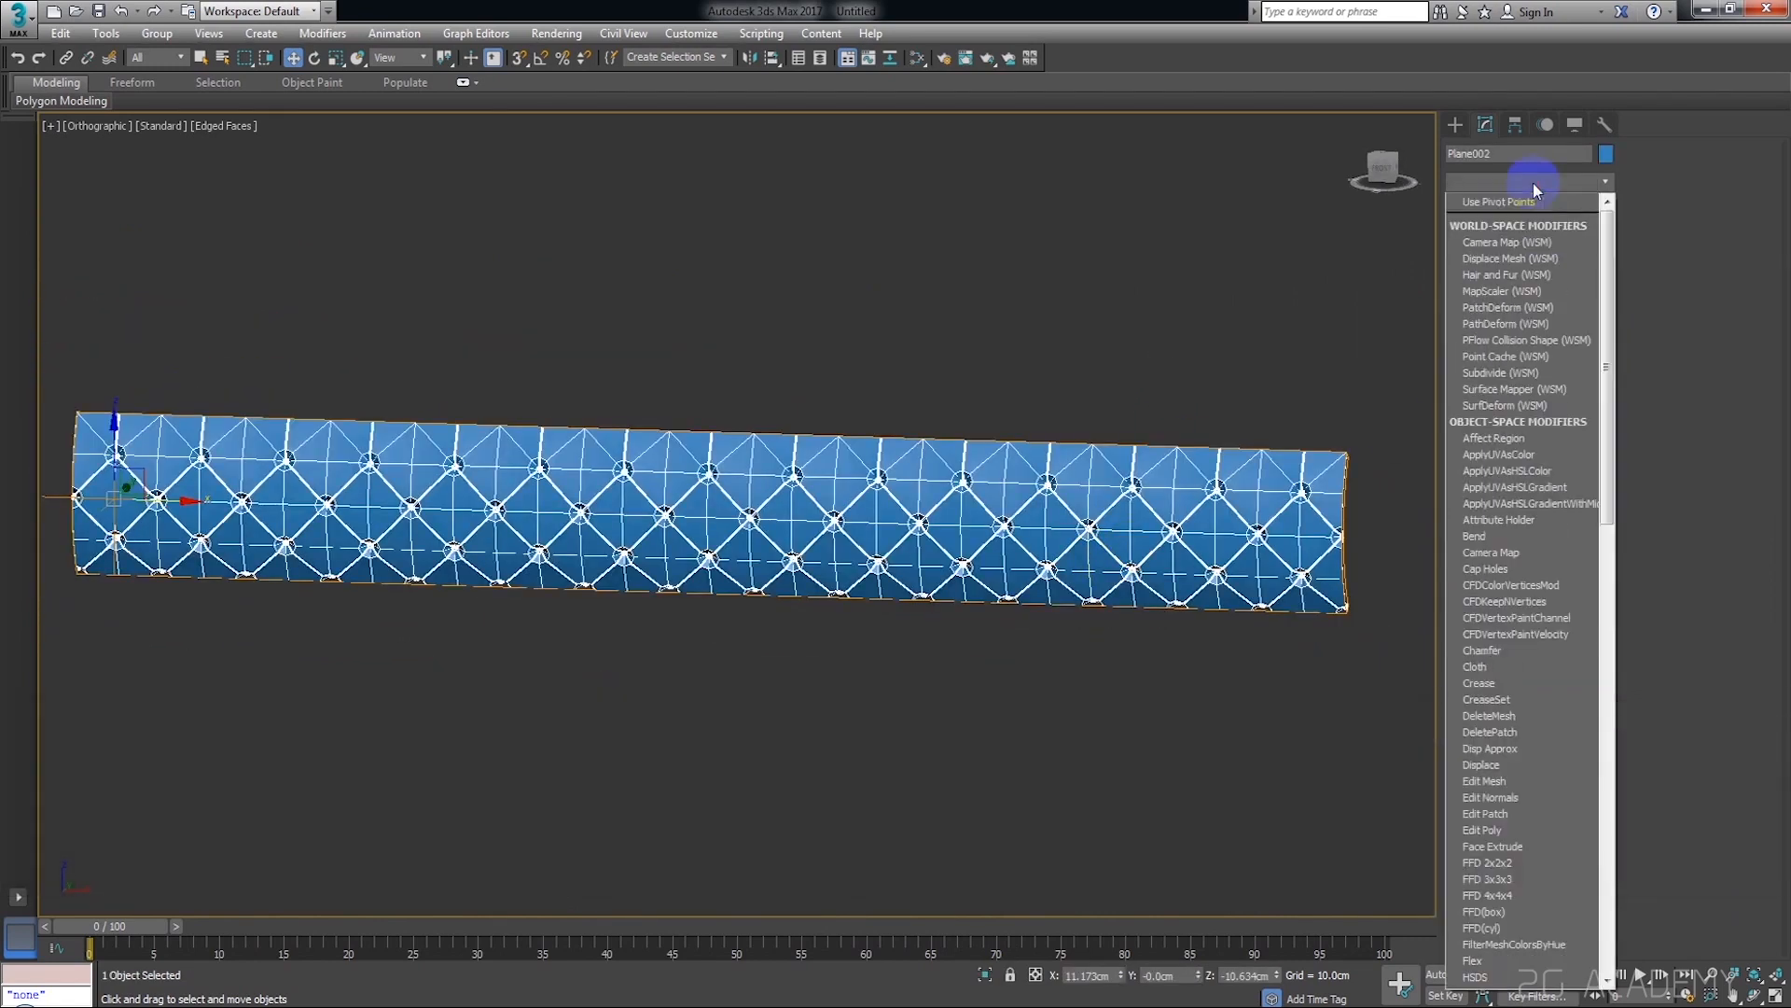
key(b)
click(1526, 199)
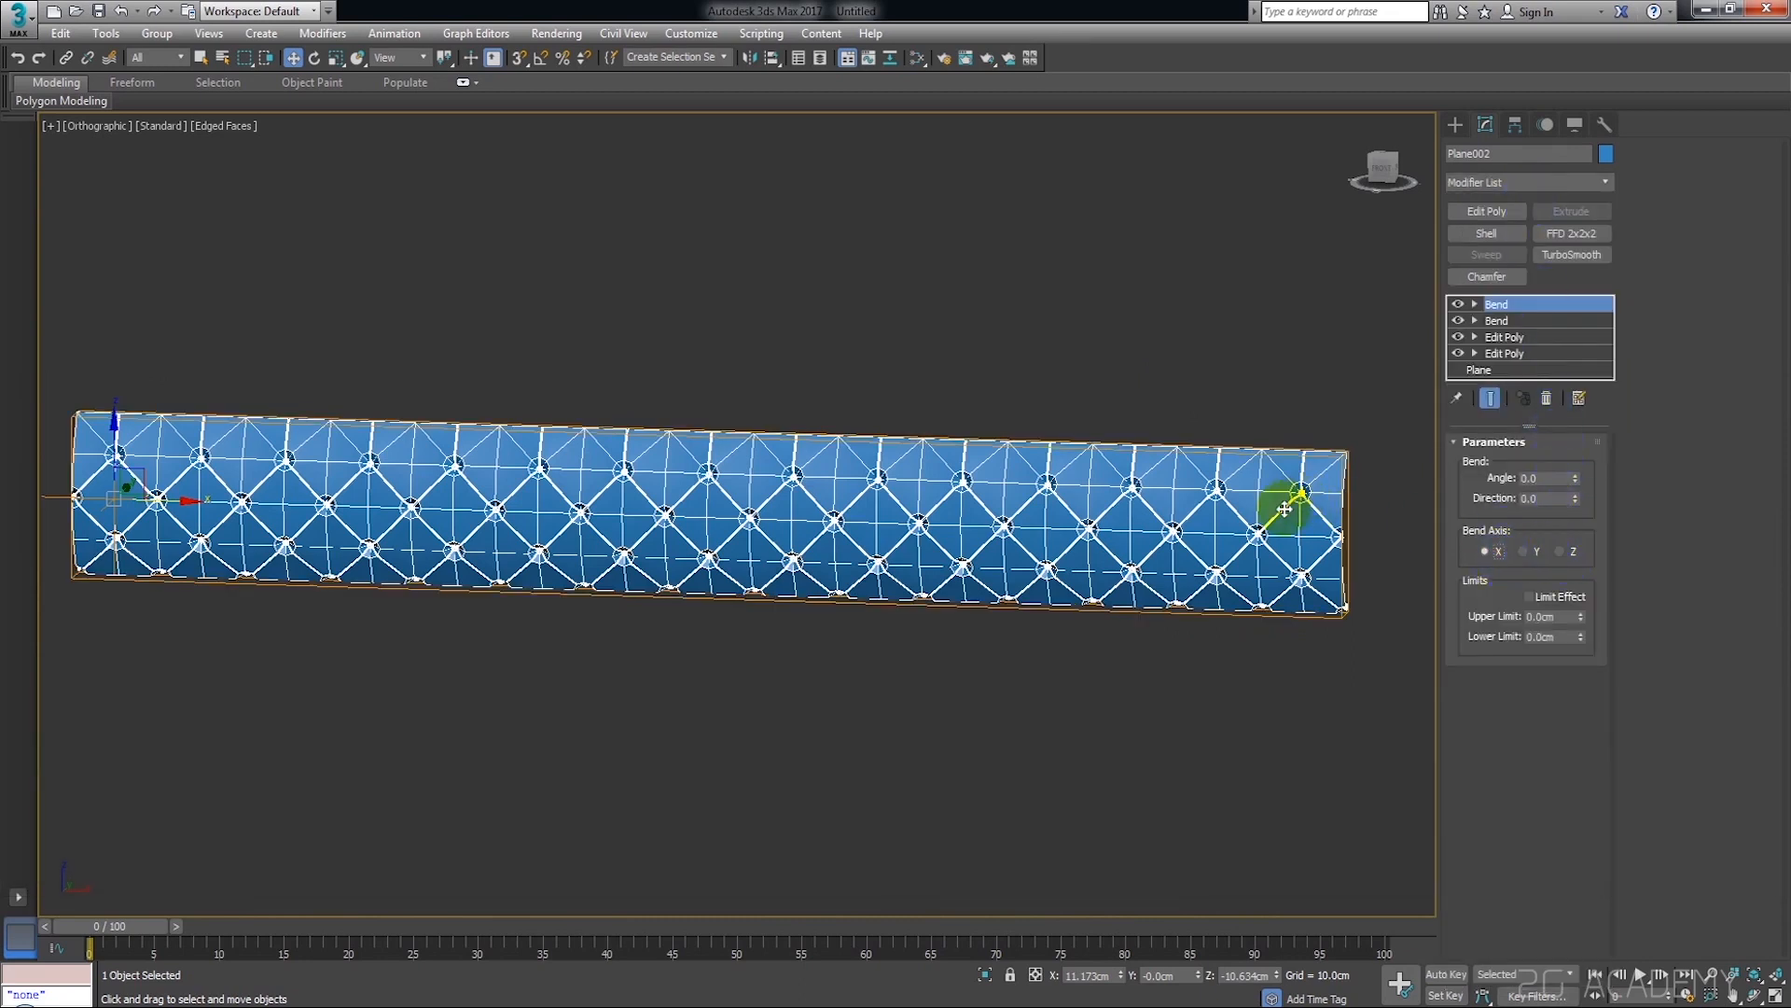
middle_drag(1285, 508, 1376, 522)
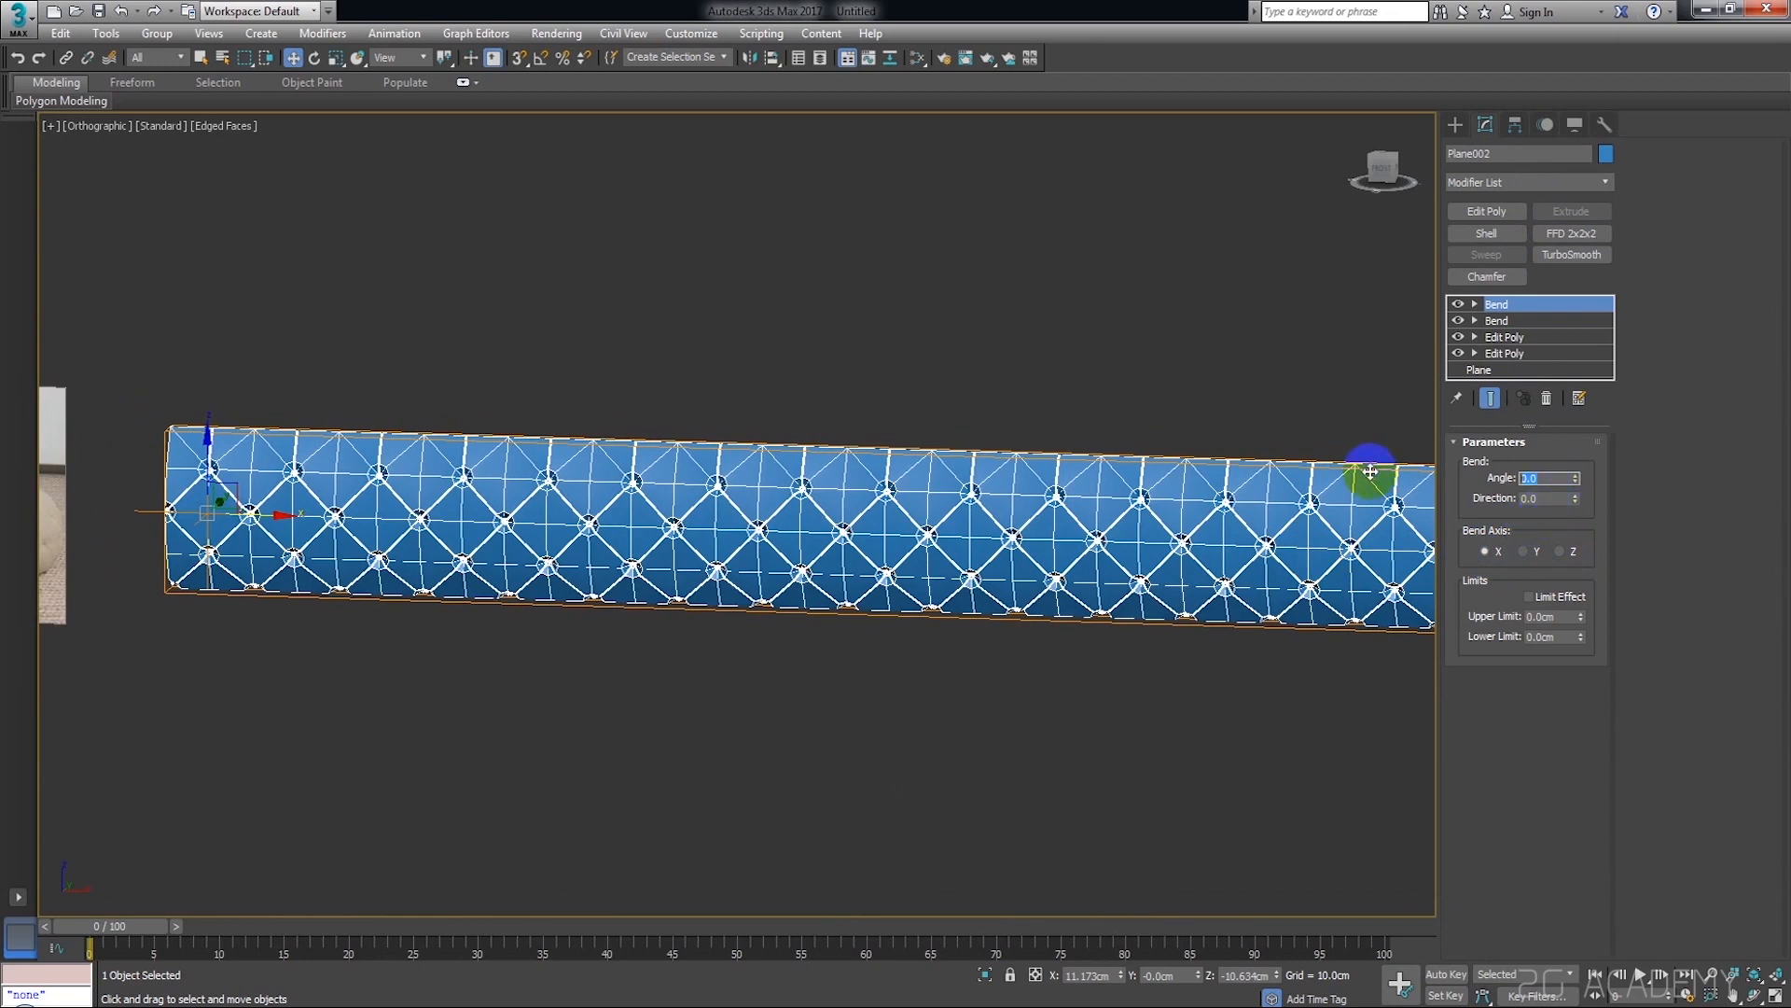
text(360)
key(Return)
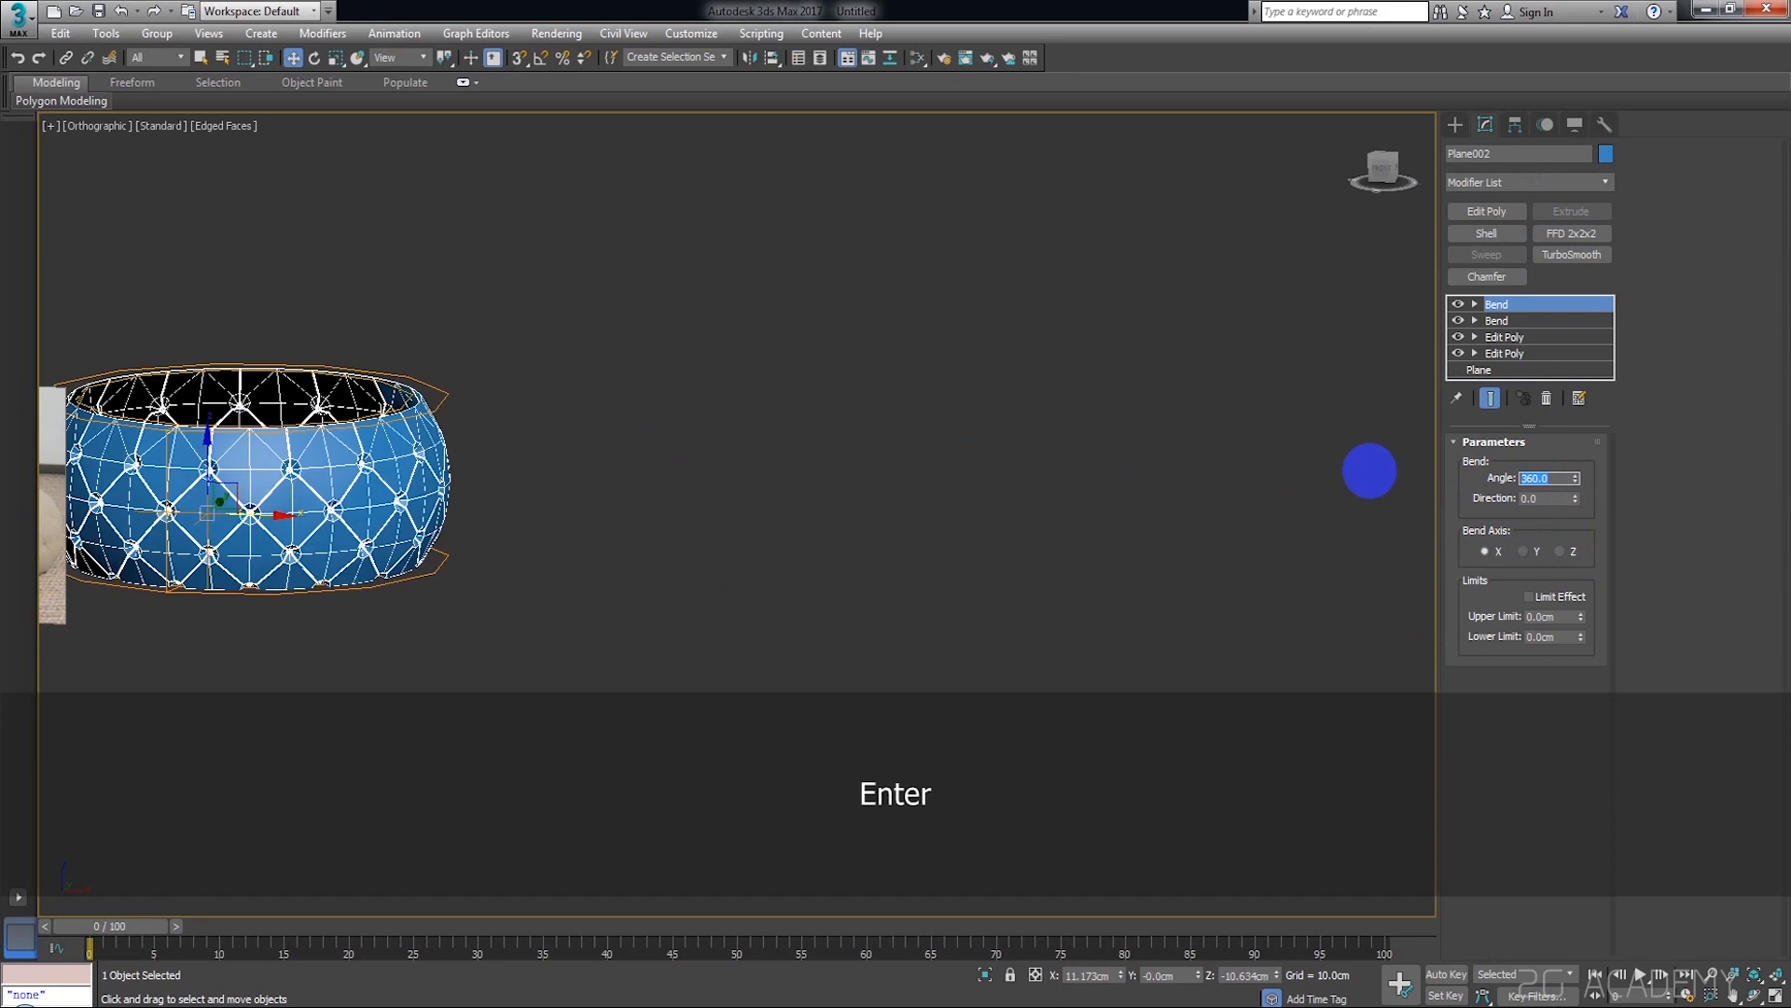
Examine the shape of the bent ring next to the reference image and in the Front view
click(1002, 444)
click(430, 487)
middle_drag(430, 487, 614, 469)
scroll(478, 488, up, 2)
middle_drag(478, 489, 883, 686)
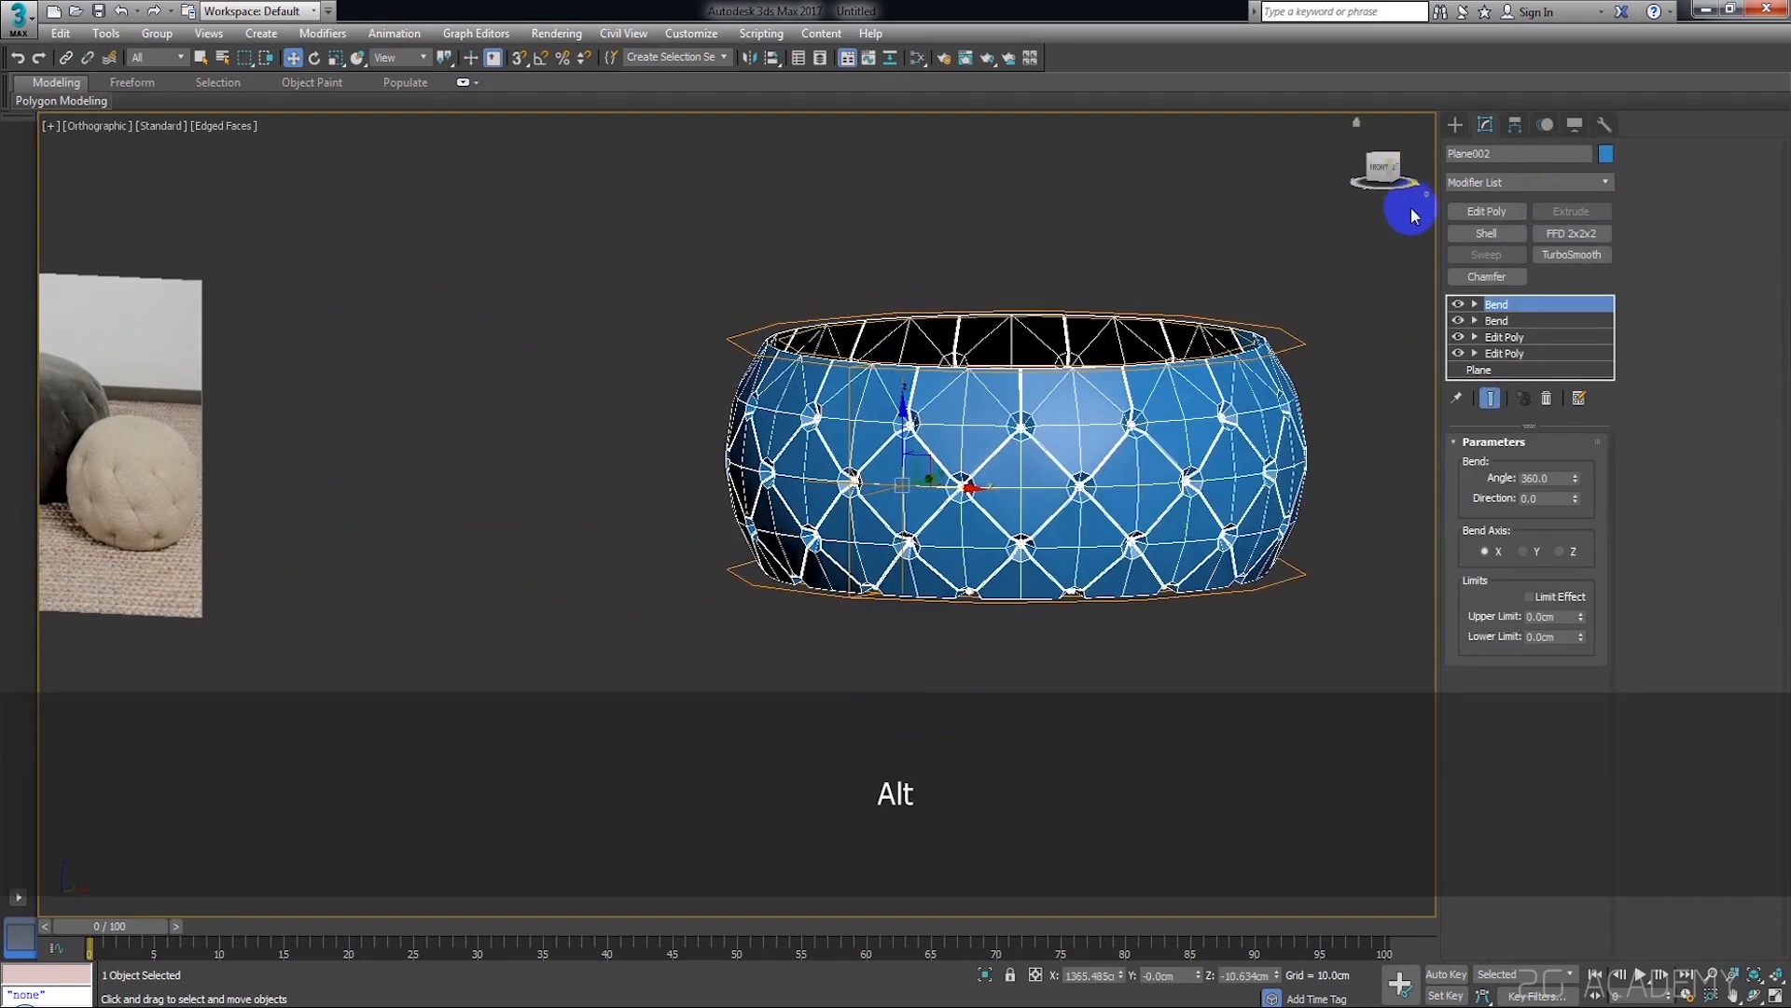
click(1381, 174)
middle_drag(1156, 448, 1248, 457)
drag(1248, 438, 896, 439)
click(1111, 547)
click(928, 438)
scroll(928, 438, up, 3)
middle_drag(928, 438, 1031, 469)
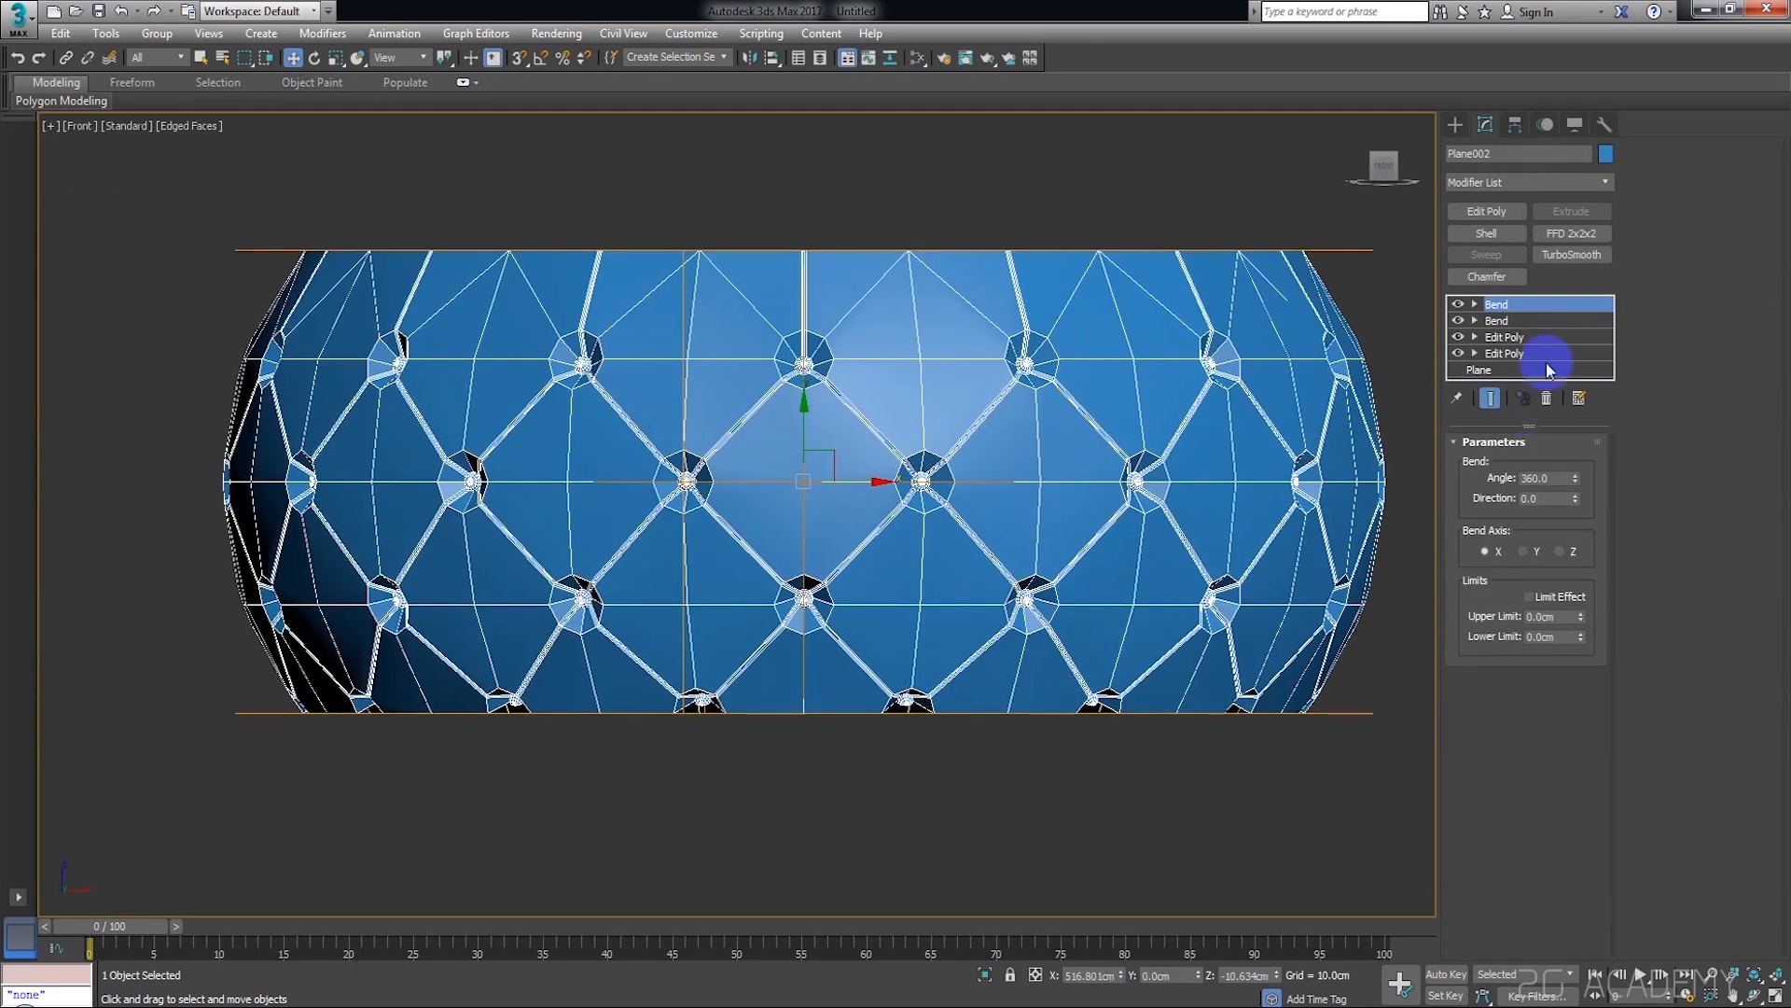
Add an Edit Poly modifier above the two bends and select all vertices of the ring
click(1481, 212)
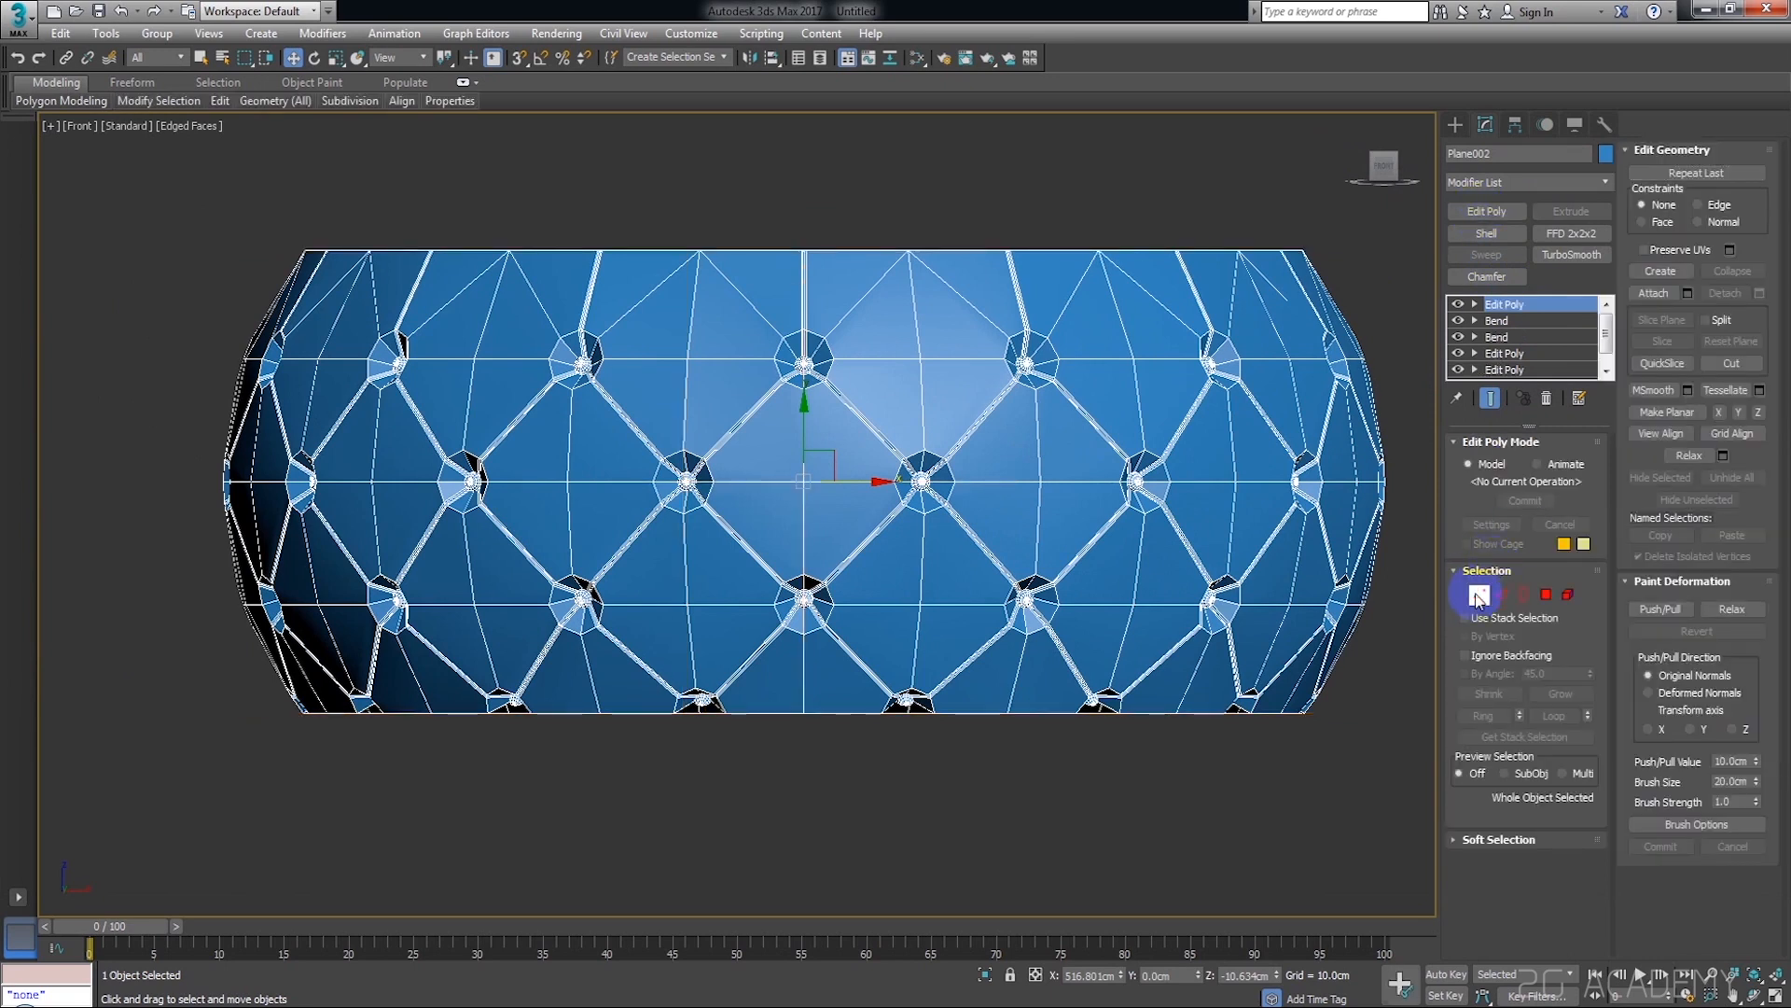
click(1479, 595)
key(ctrl+a)
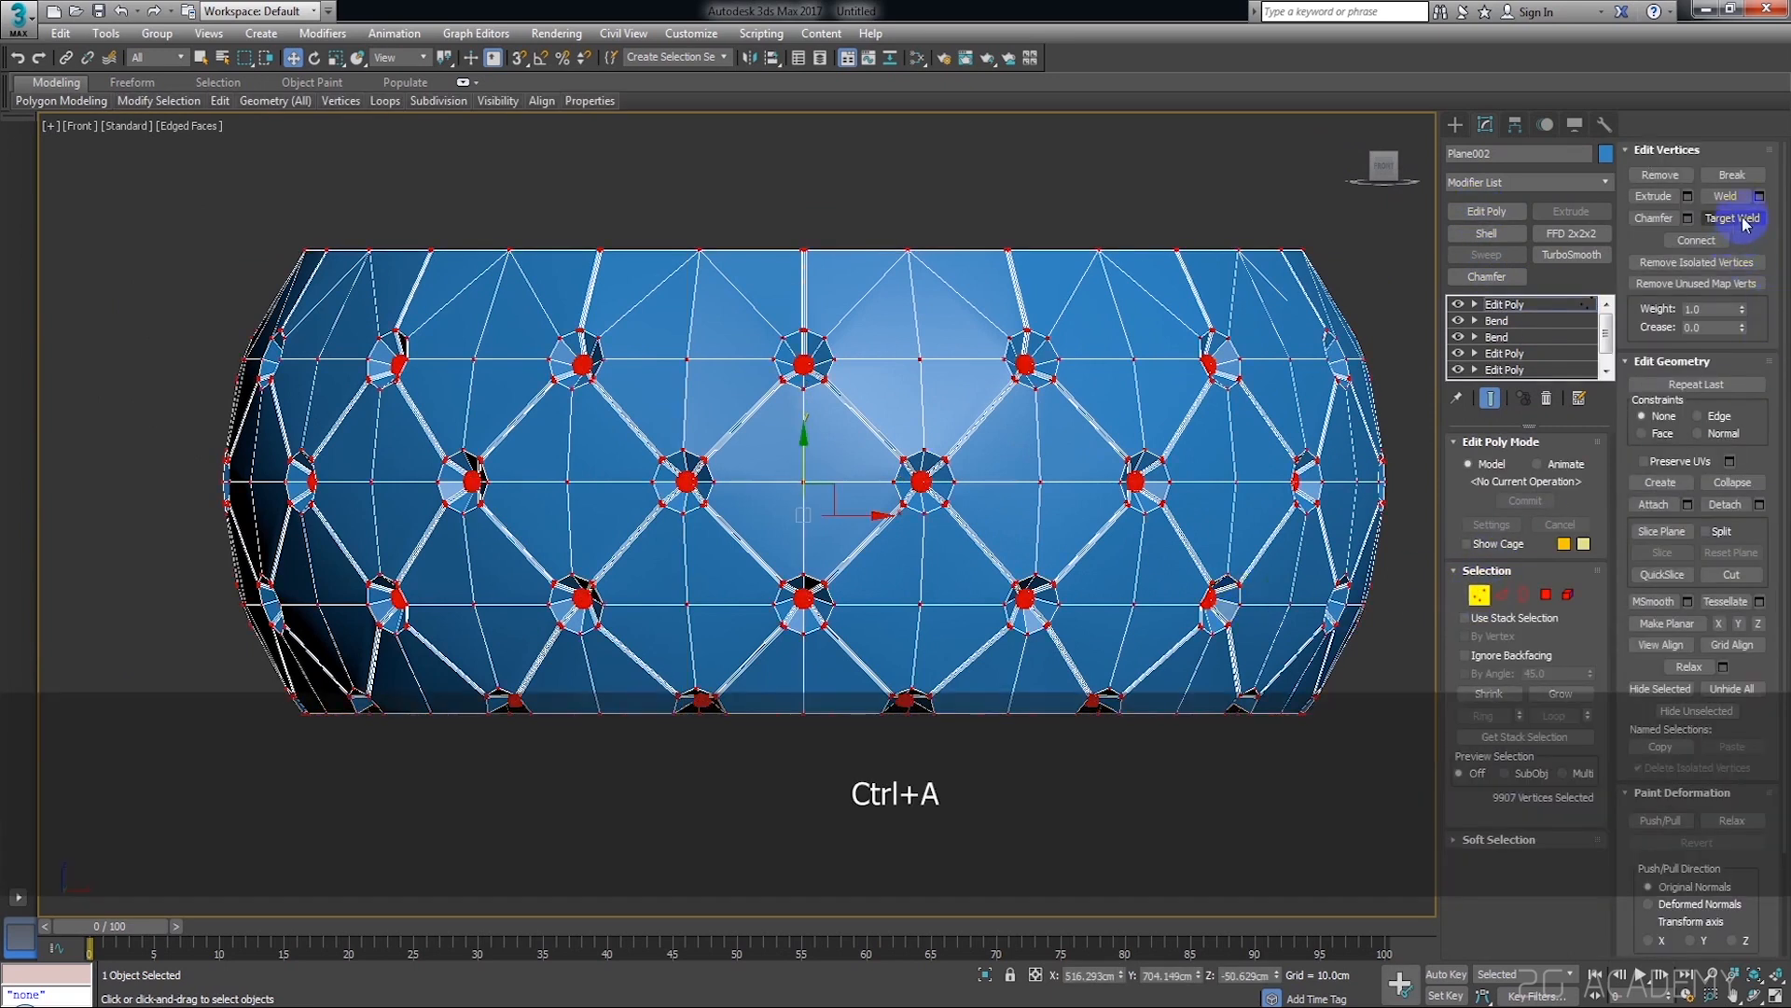
Select the whole ring at element level and inspect it in the Front view
click(1573, 602)
key(ctrl+a)
alt+middle_drag(1128, 314, 1167, 391)
scroll(1143, 392, up, 4)
alt+middle_drag(1148, 500, 1279, 358)
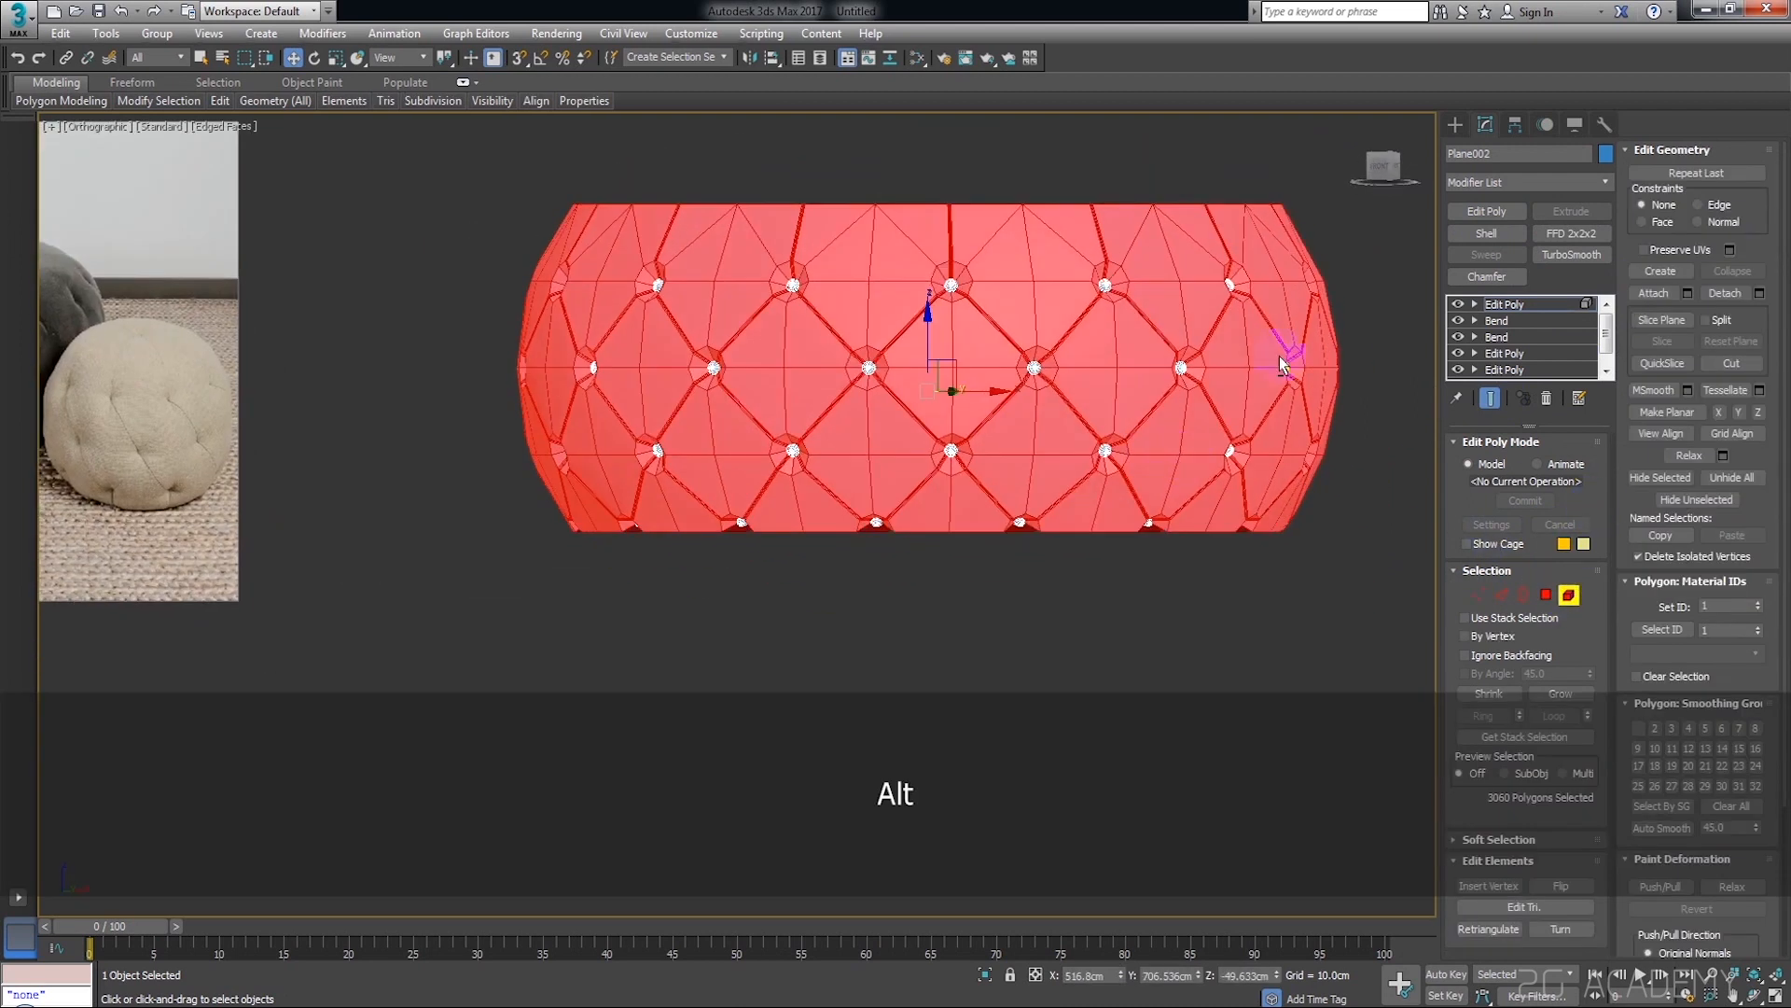
click(1381, 172)
click(1175, 119)
middle_drag(988, 309, 1243, 461)
scroll(1241, 461, down, 2)
scroll(1241, 457, up, 5)
Switch to edge level and compare the ring's open upper side with the pouf in the reference image
click(1502, 594)
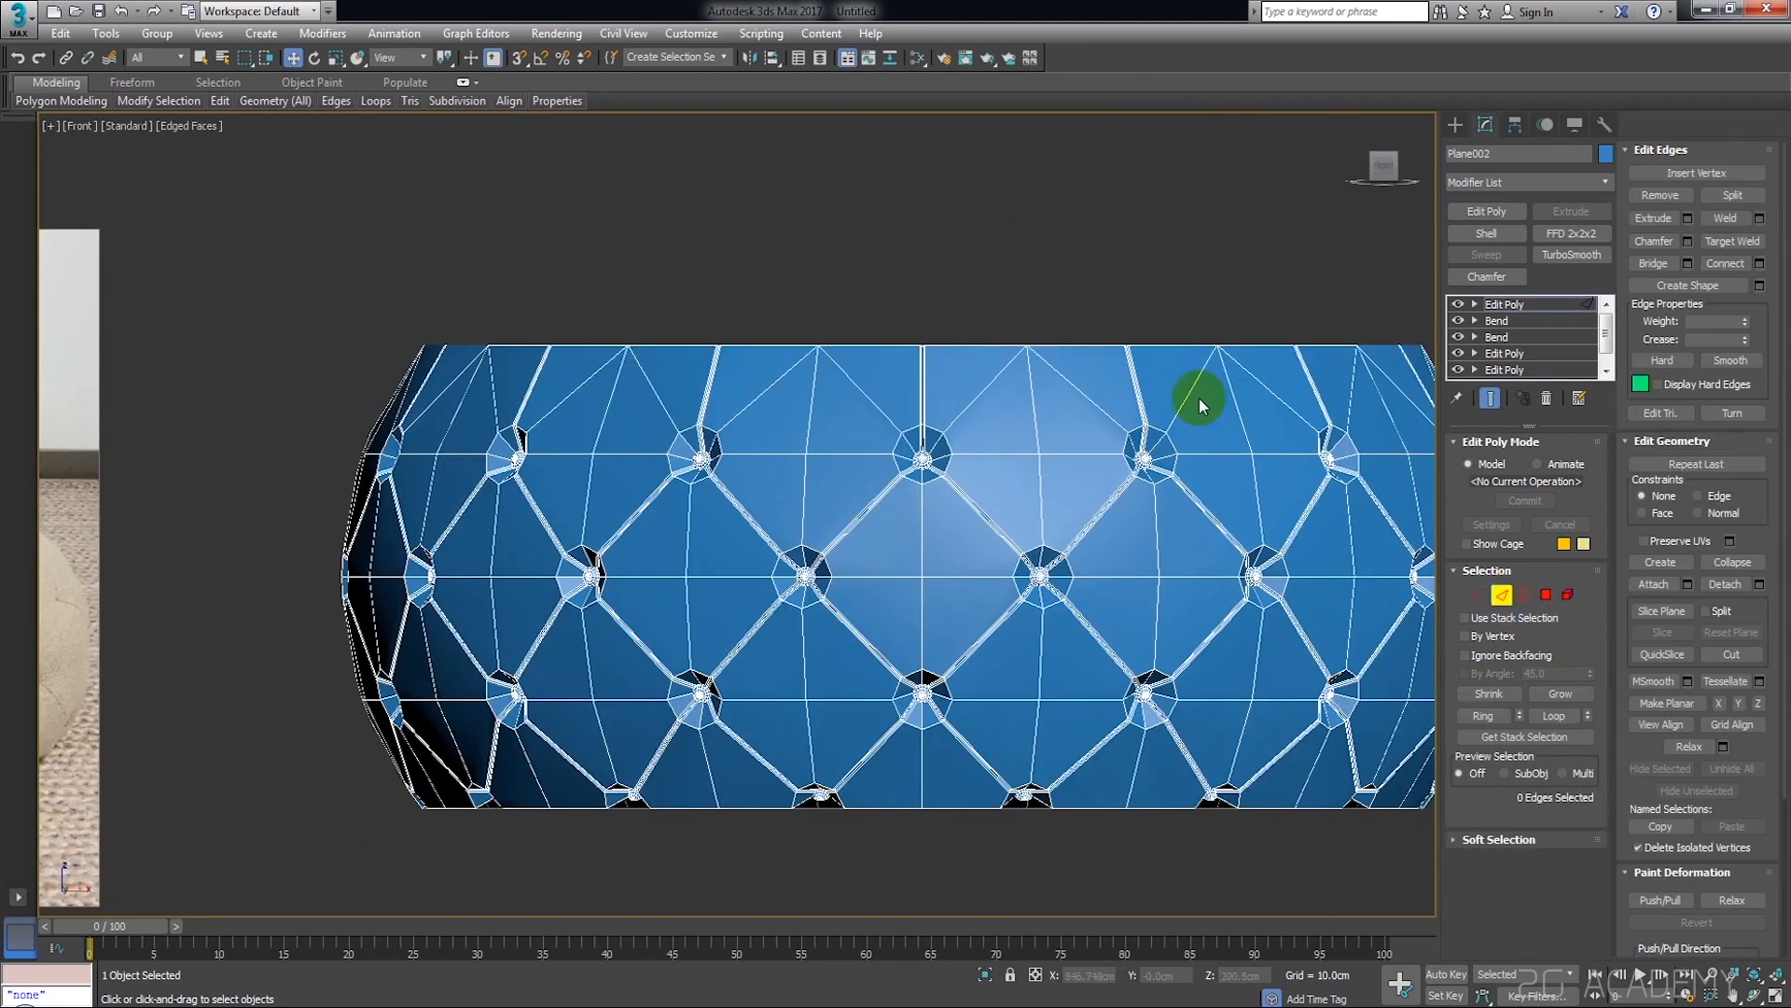
scroll(1198, 396, down, 5)
scroll(617, 461, up, 6)
click(595, 584)
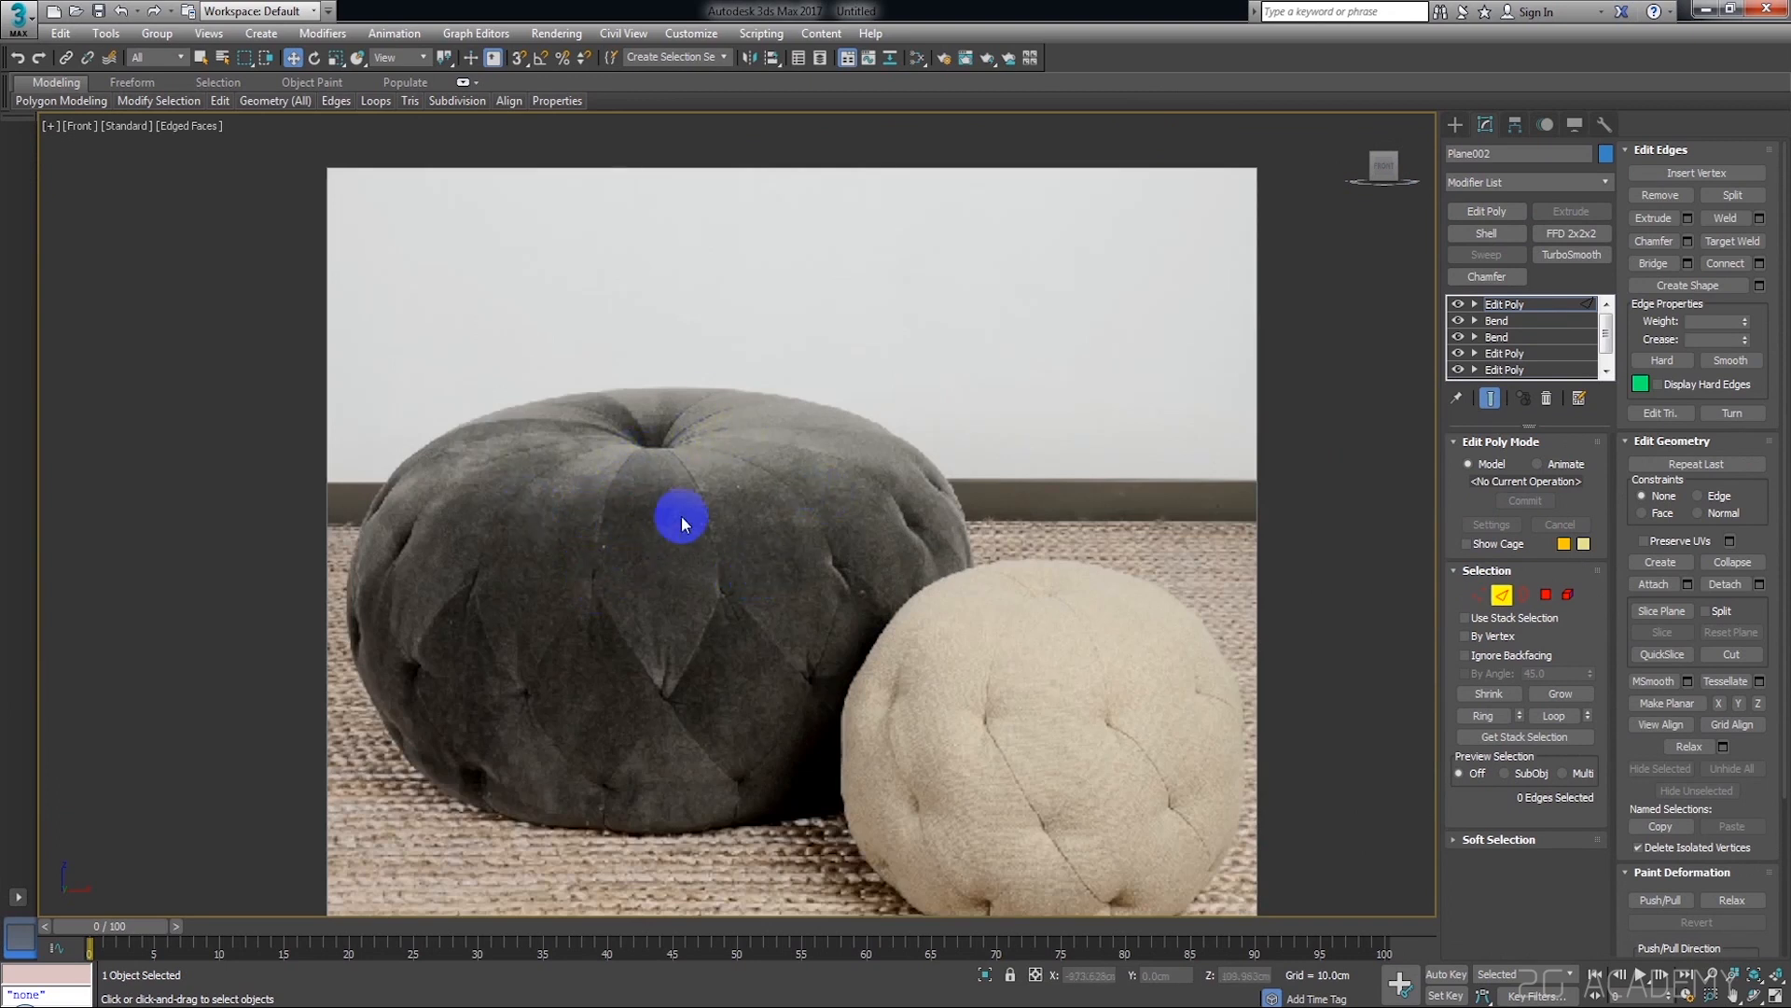
scroll(875, 506, down, 5)
alt+middle_drag(928, 520, 959, 600)
scroll(1067, 502, up, 8)
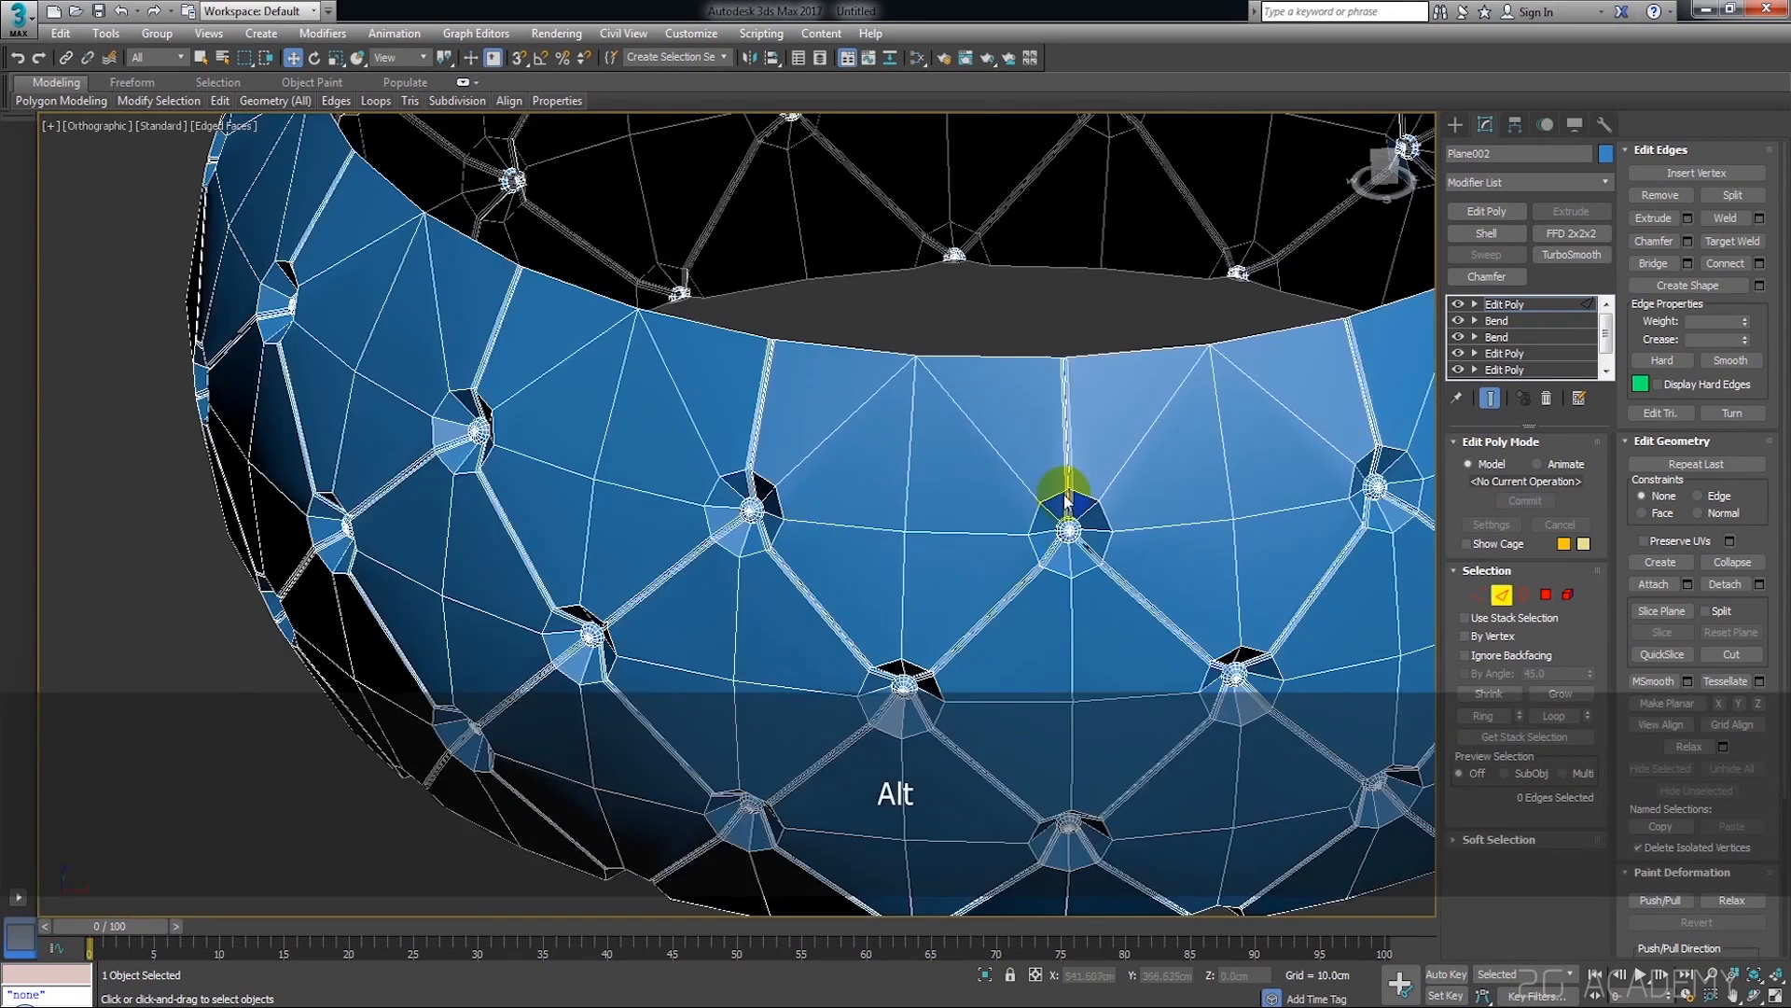
Select the open border along the upper rim of the ring
click(1523, 594)
click(1191, 347)
scroll(1192, 355, down, 5)
alt+middle_drag(1200, 401, 1145, 492)
scroll(1200, 392, up, 6)
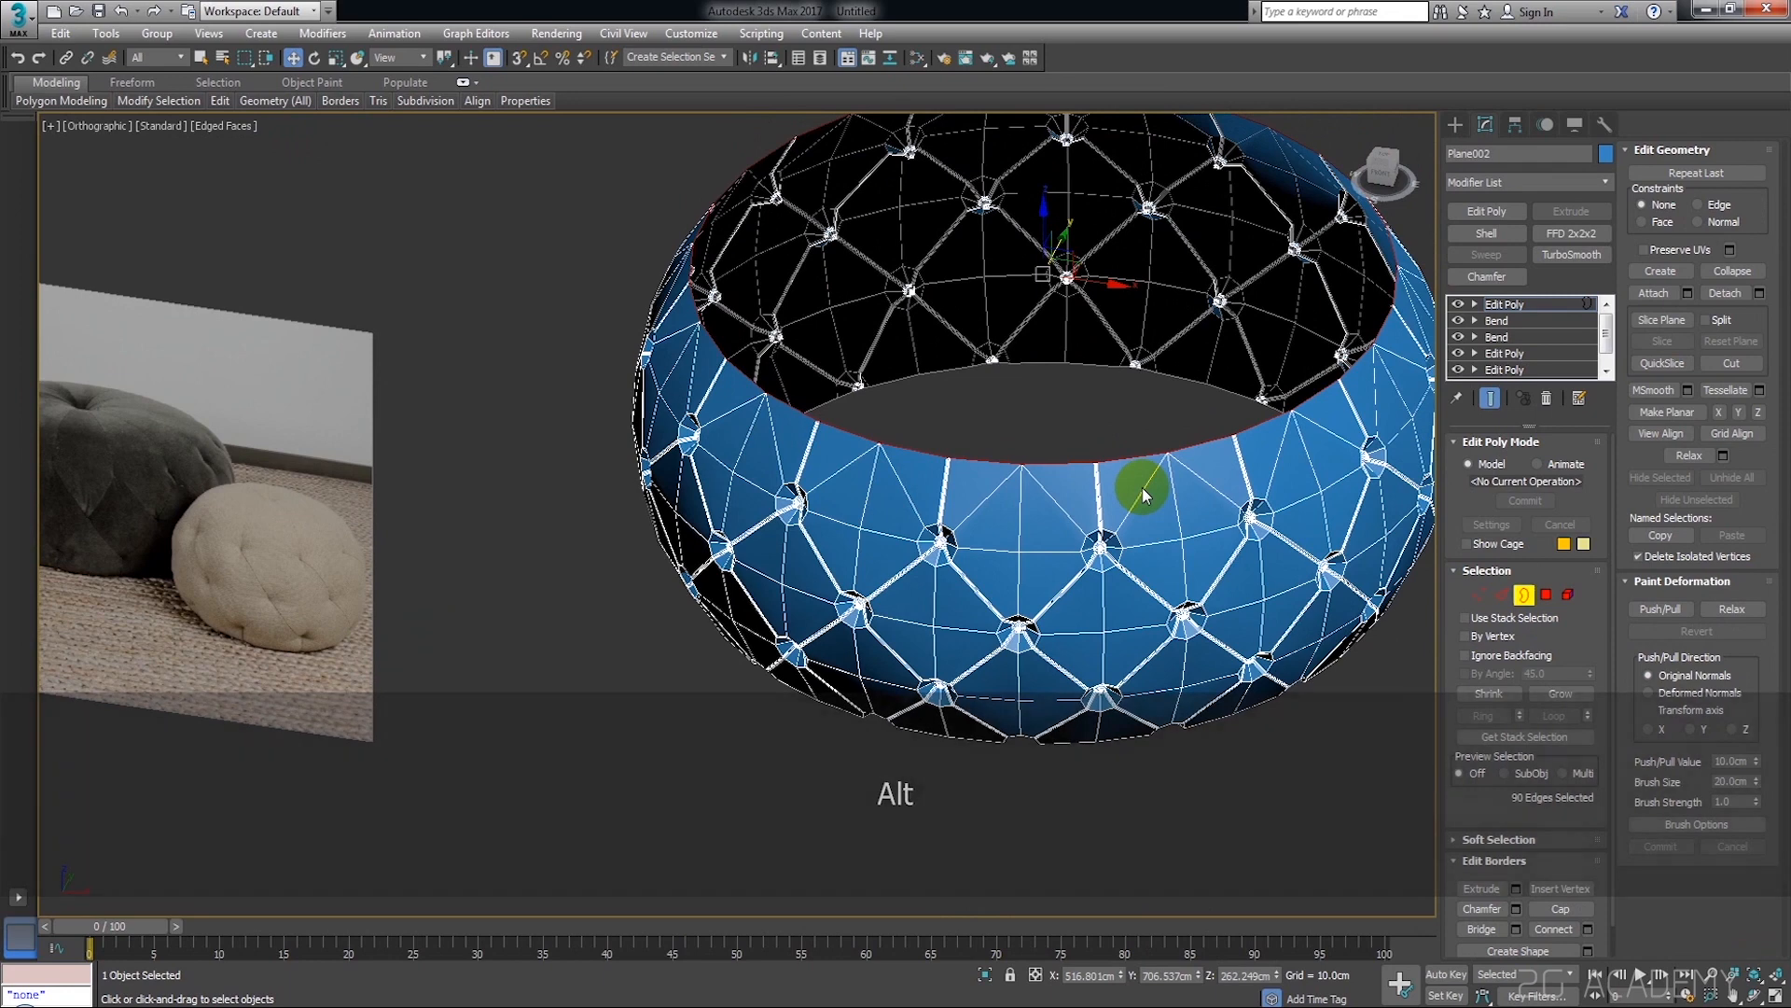
Extrude the upper border inward by scaling a copy into a narrow band and raise it to about 292 cm in Z
key(r)
scroll(1063, 325, up, 5)
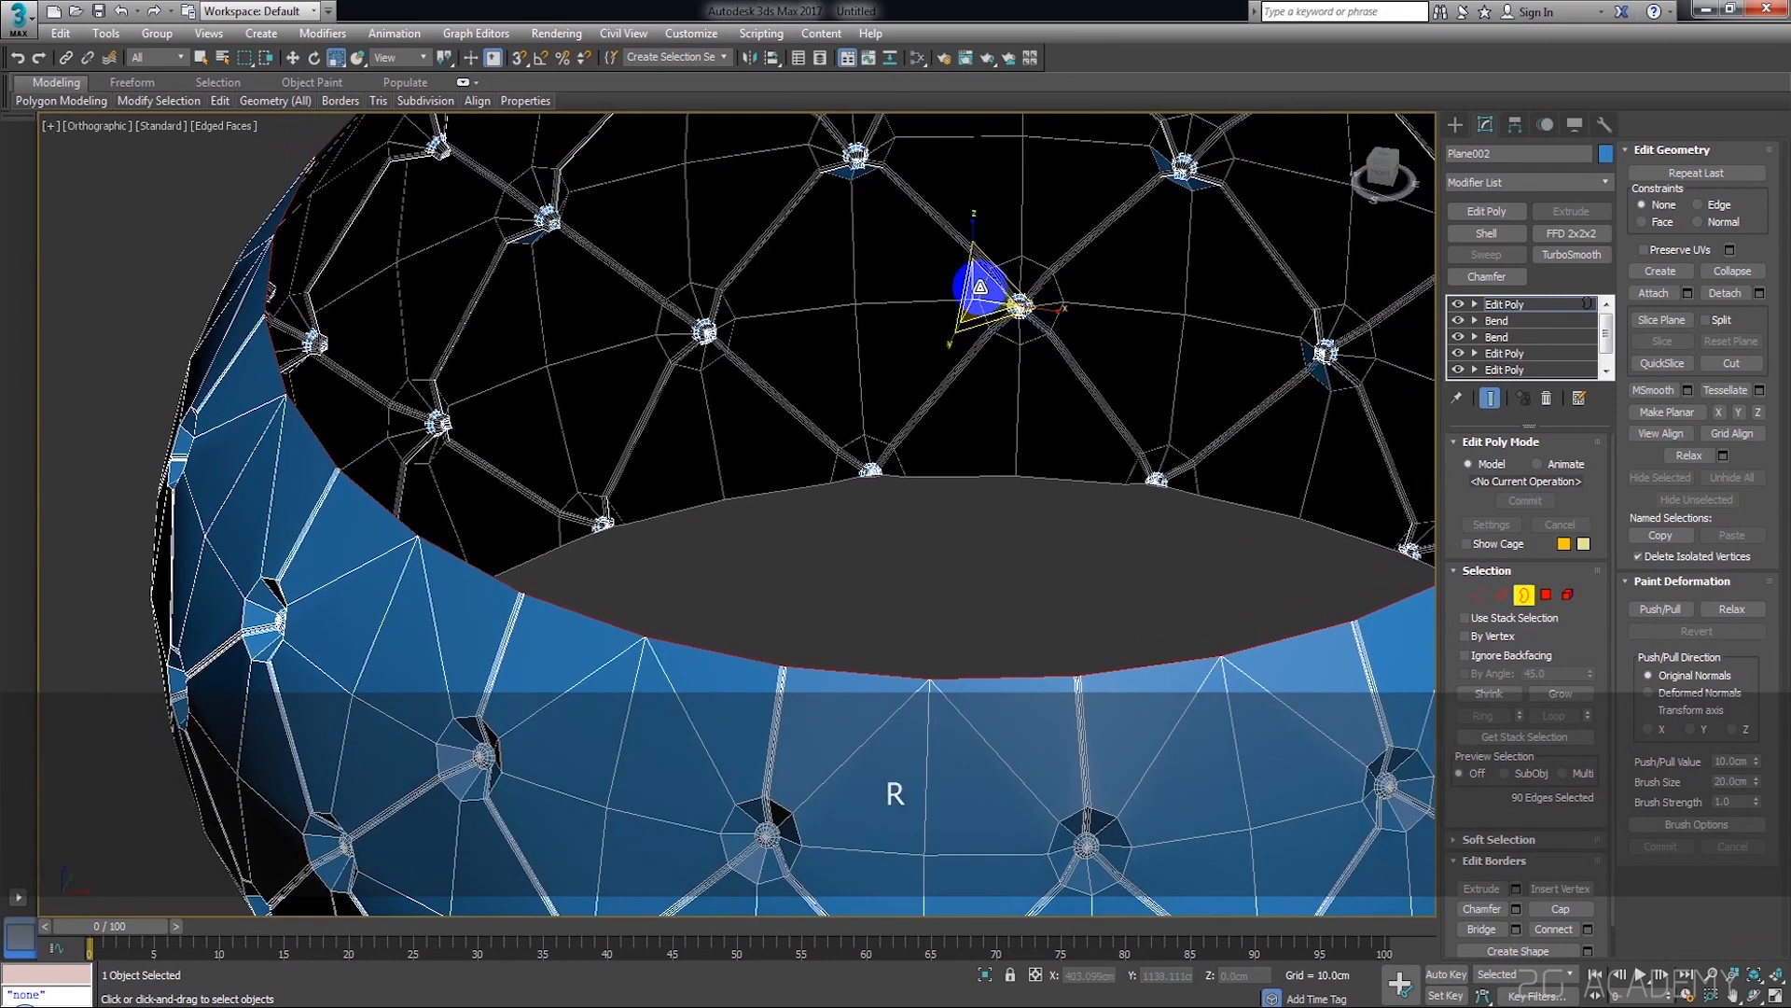
alt+middle_drag(1034, 315, 991, 304)
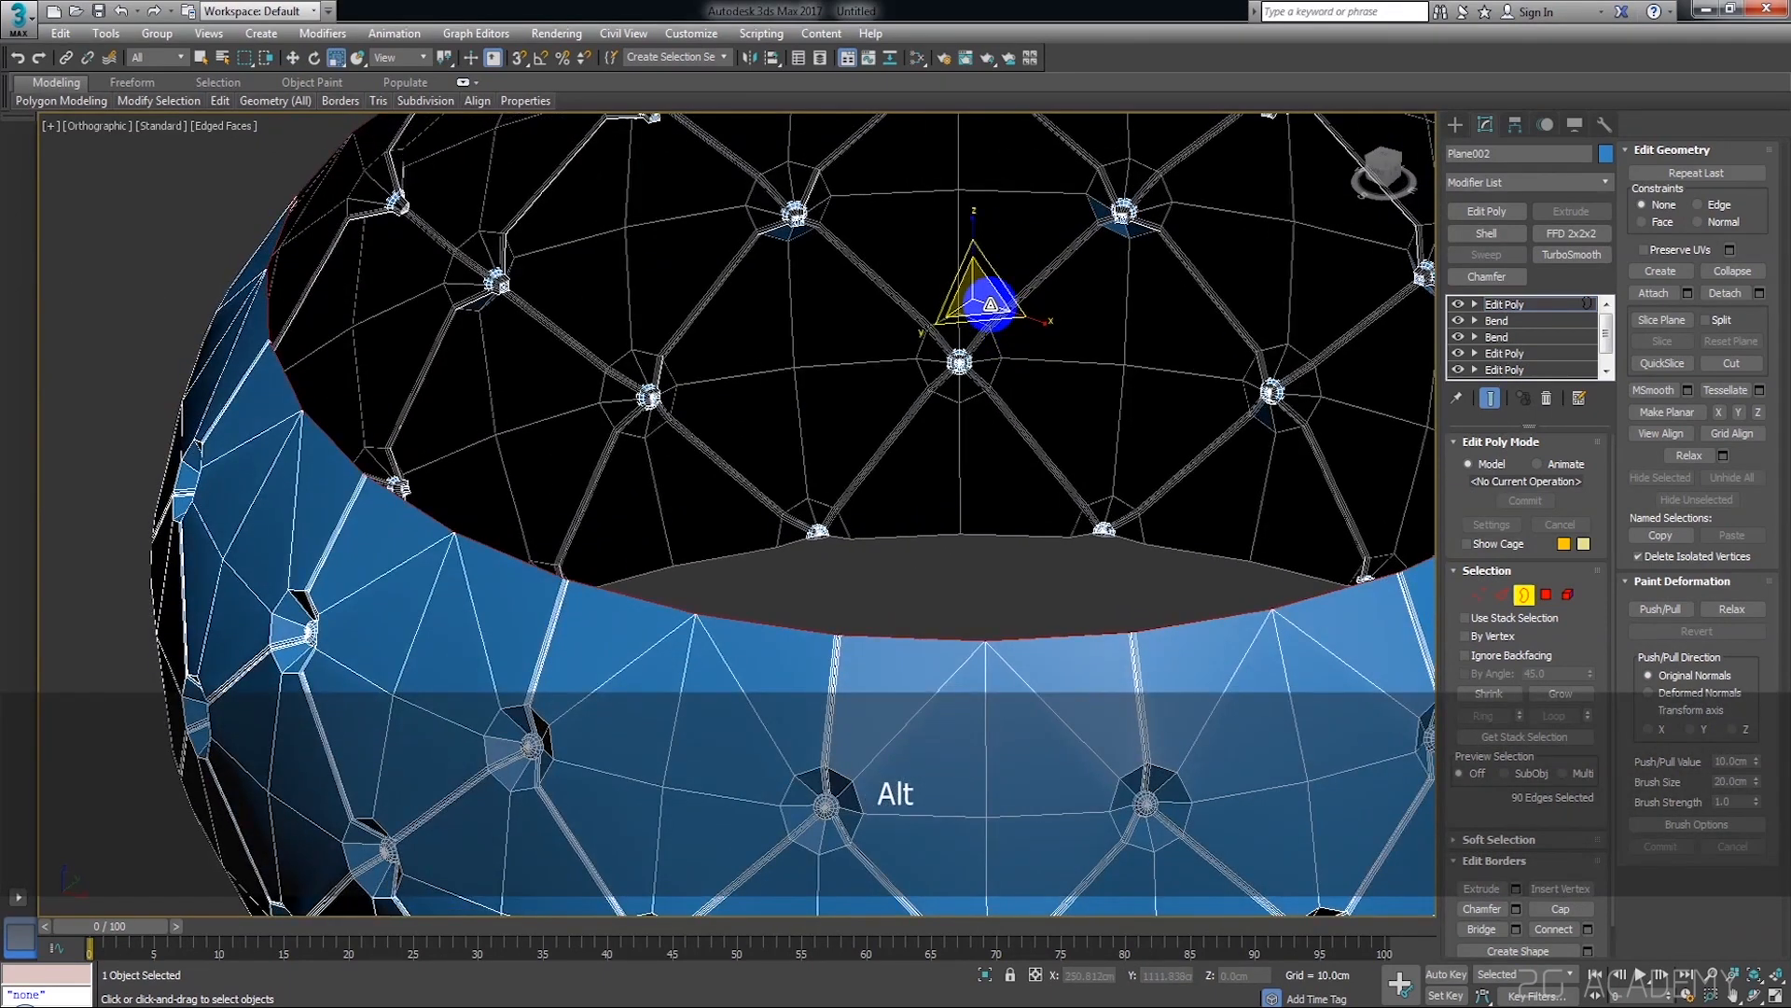
shift+drag(976, 297, 990, 326)
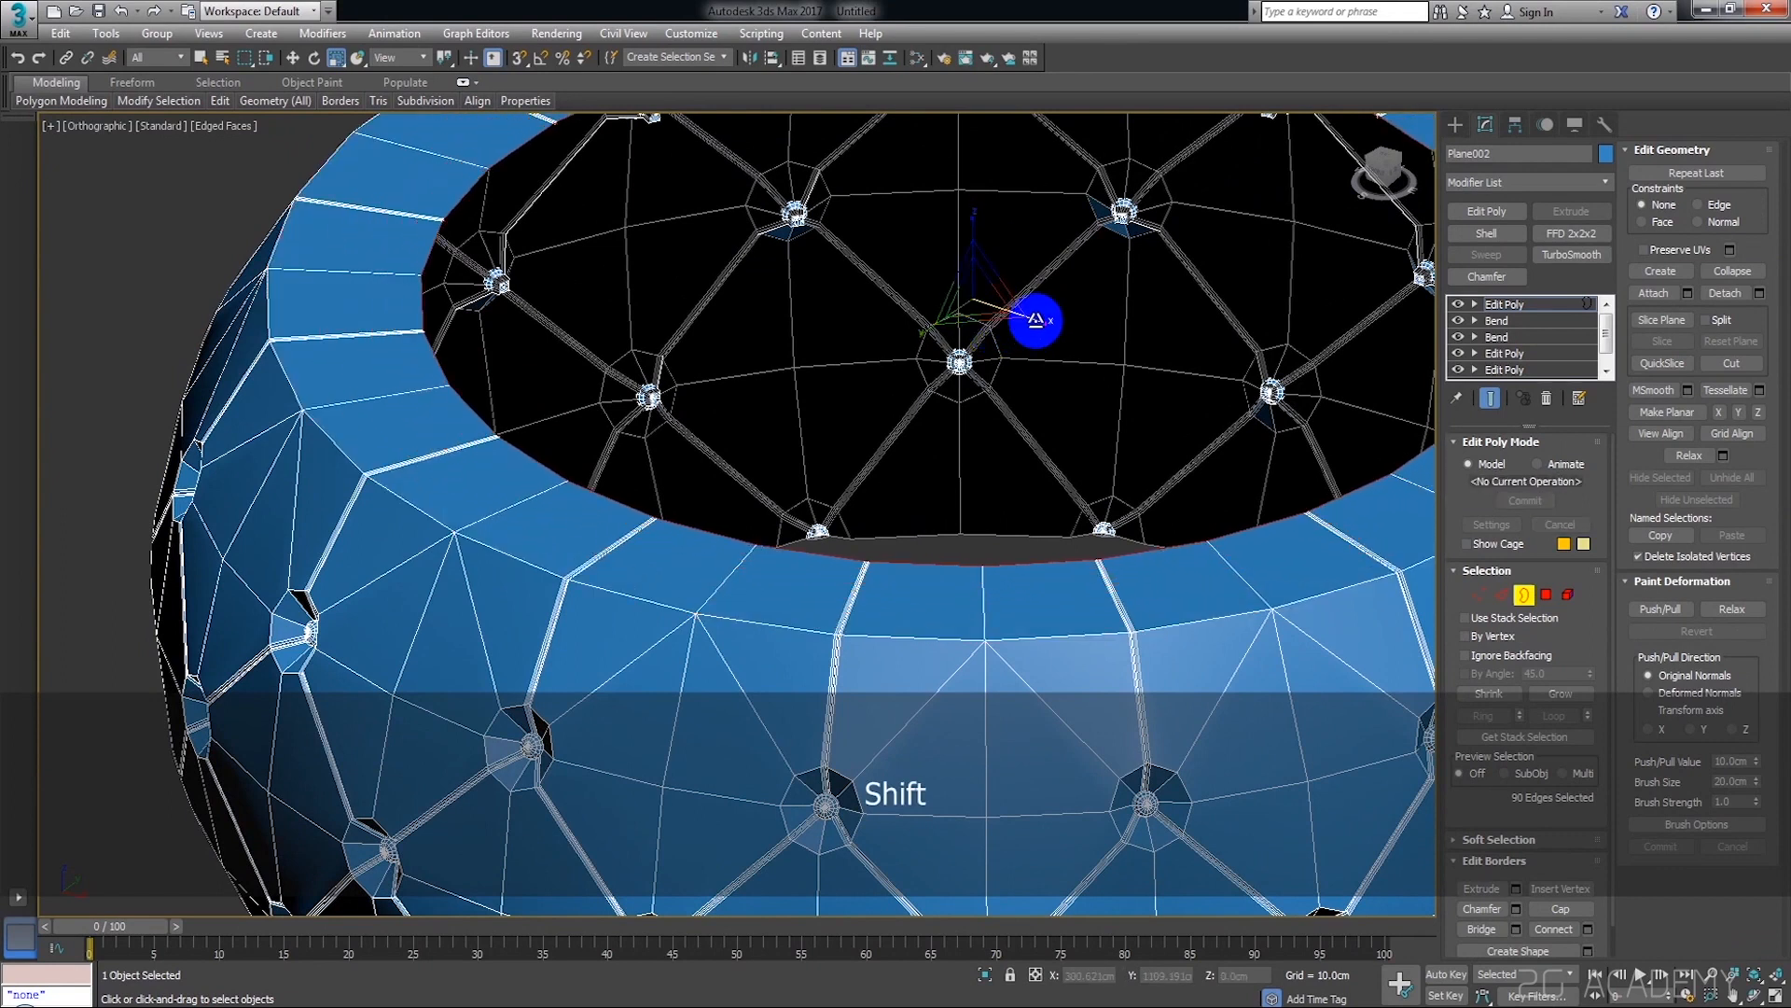
key(w)
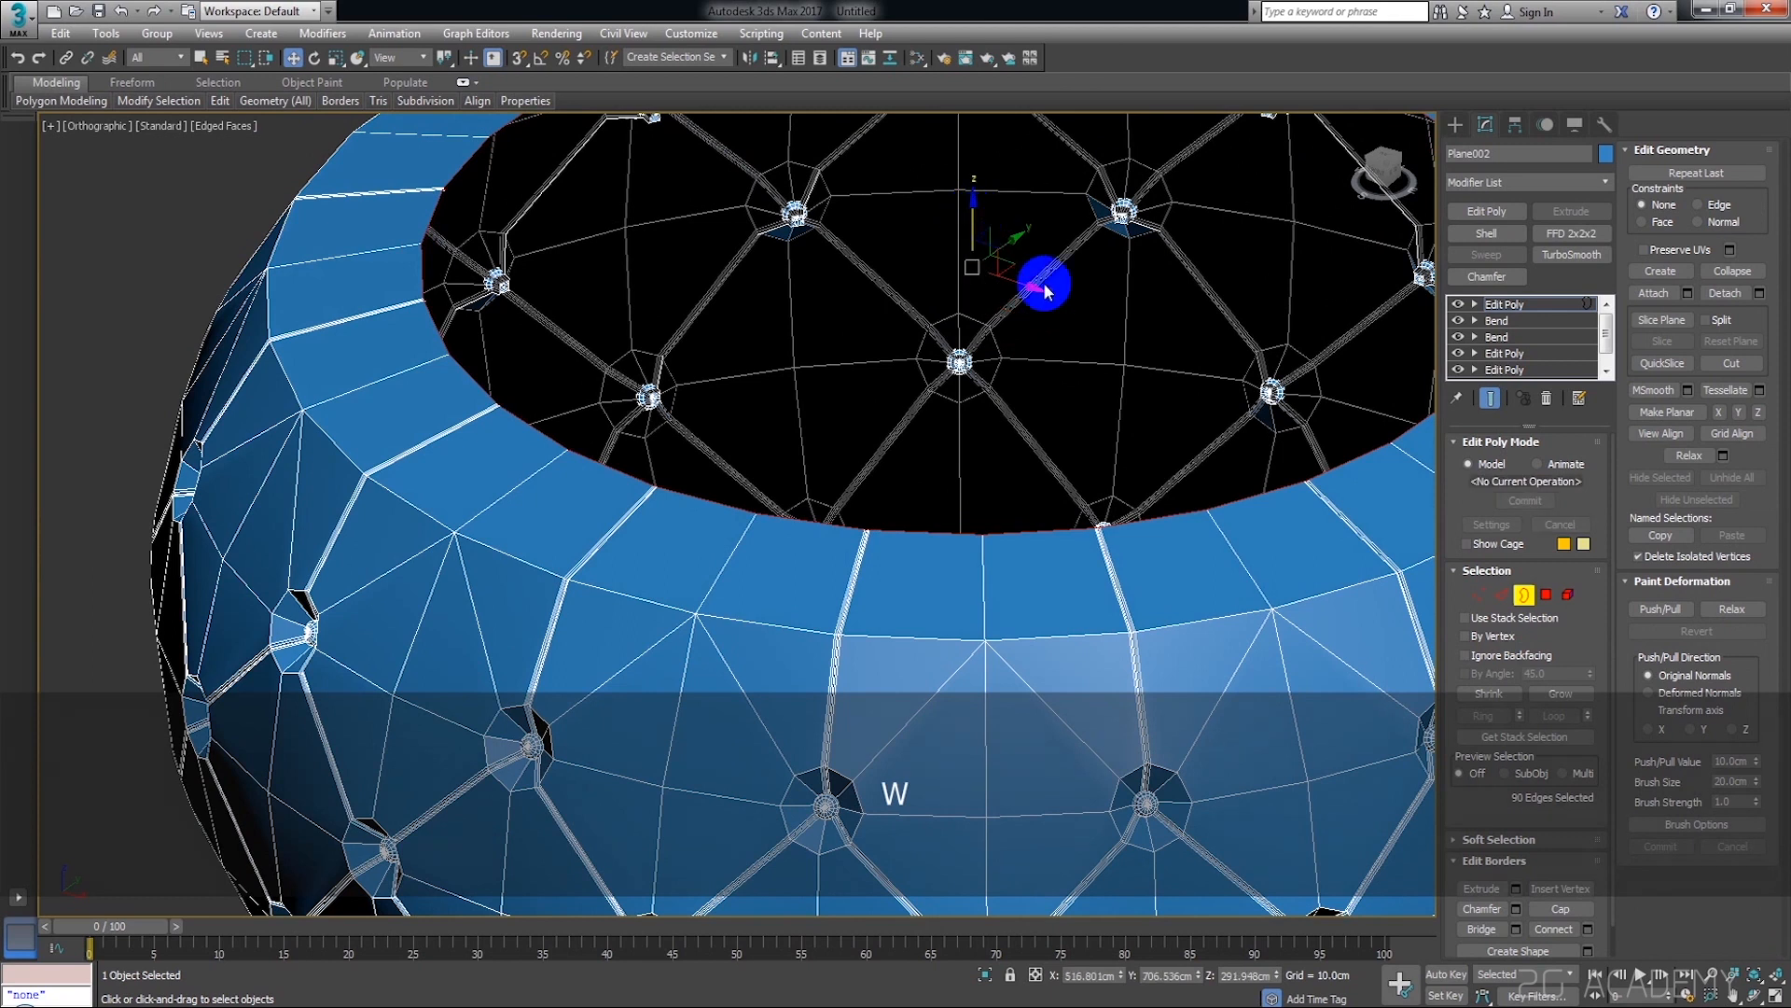
alt+middle_drag(1048, 283, 1057, 376)
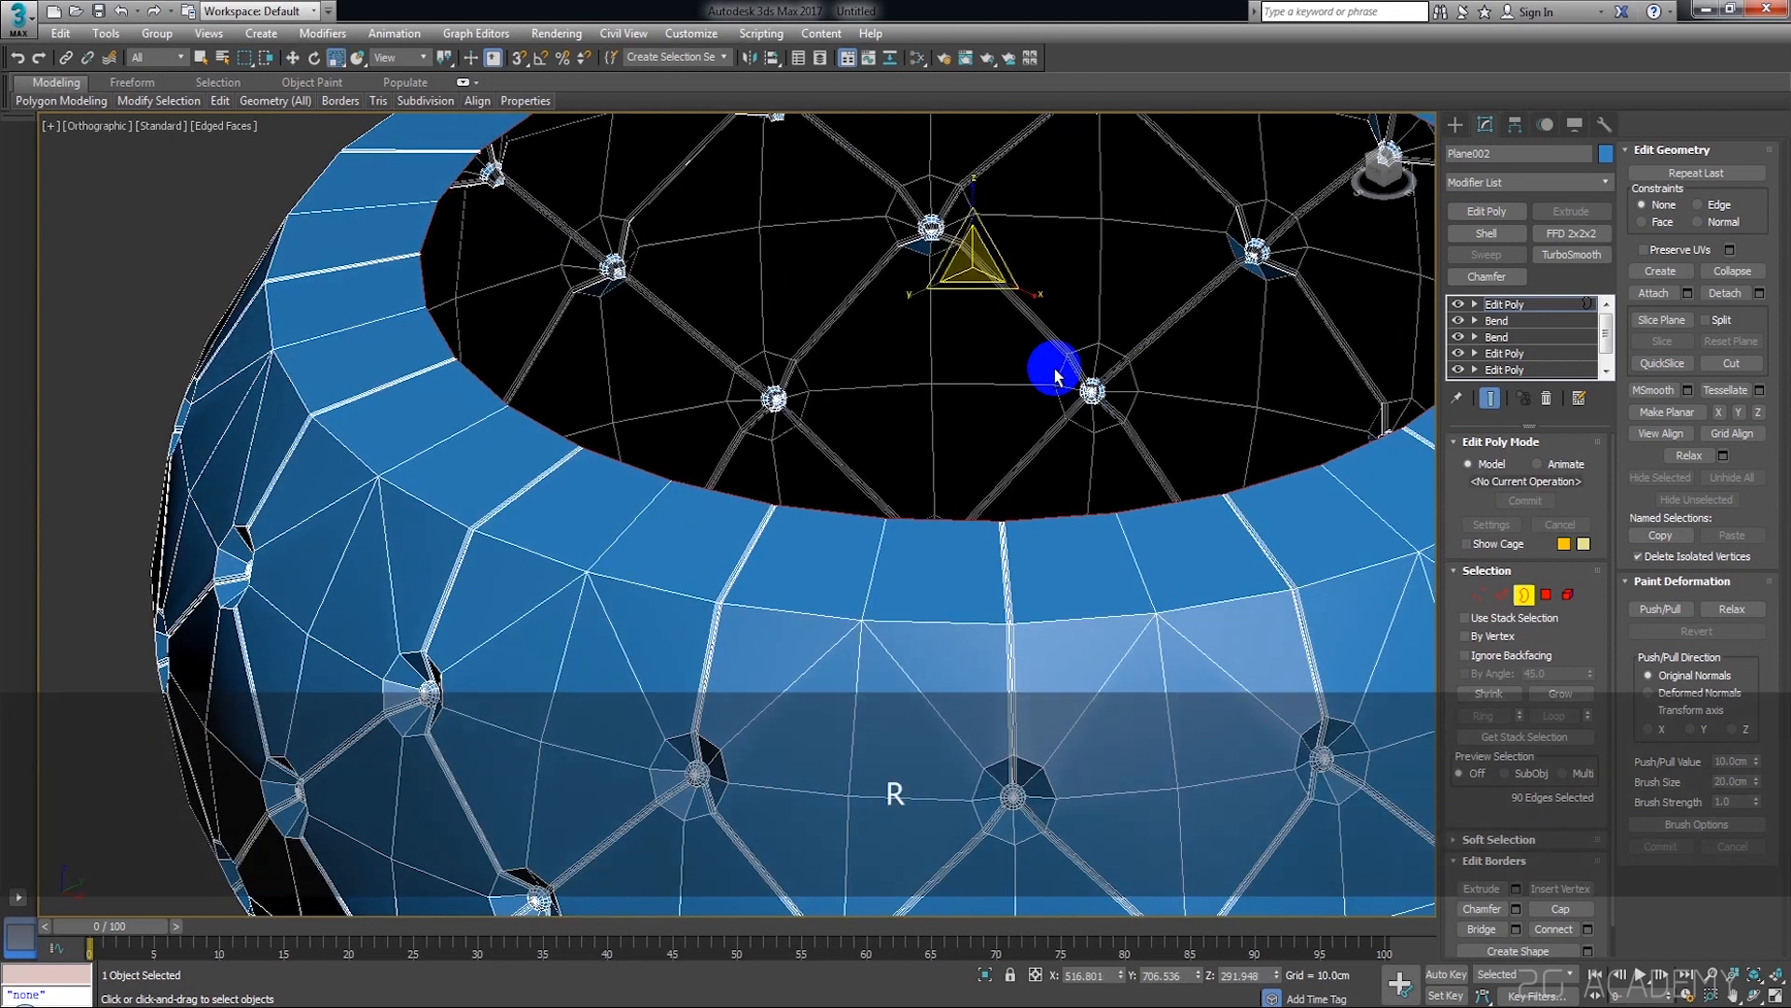
Extrude the border further inward by scaling copies, adding a small inner ring and leaving a tiny hole at the centre
drag(975, 273, 1026, 291)
scroll(1026, 292, down, 5)
middle_drag(1025, 292, 985, 379)
scroll(985, 379, up, 3)
shift+drag(952, 355, 1165, 632)
shift+drag(955, 360, 1094, 570)
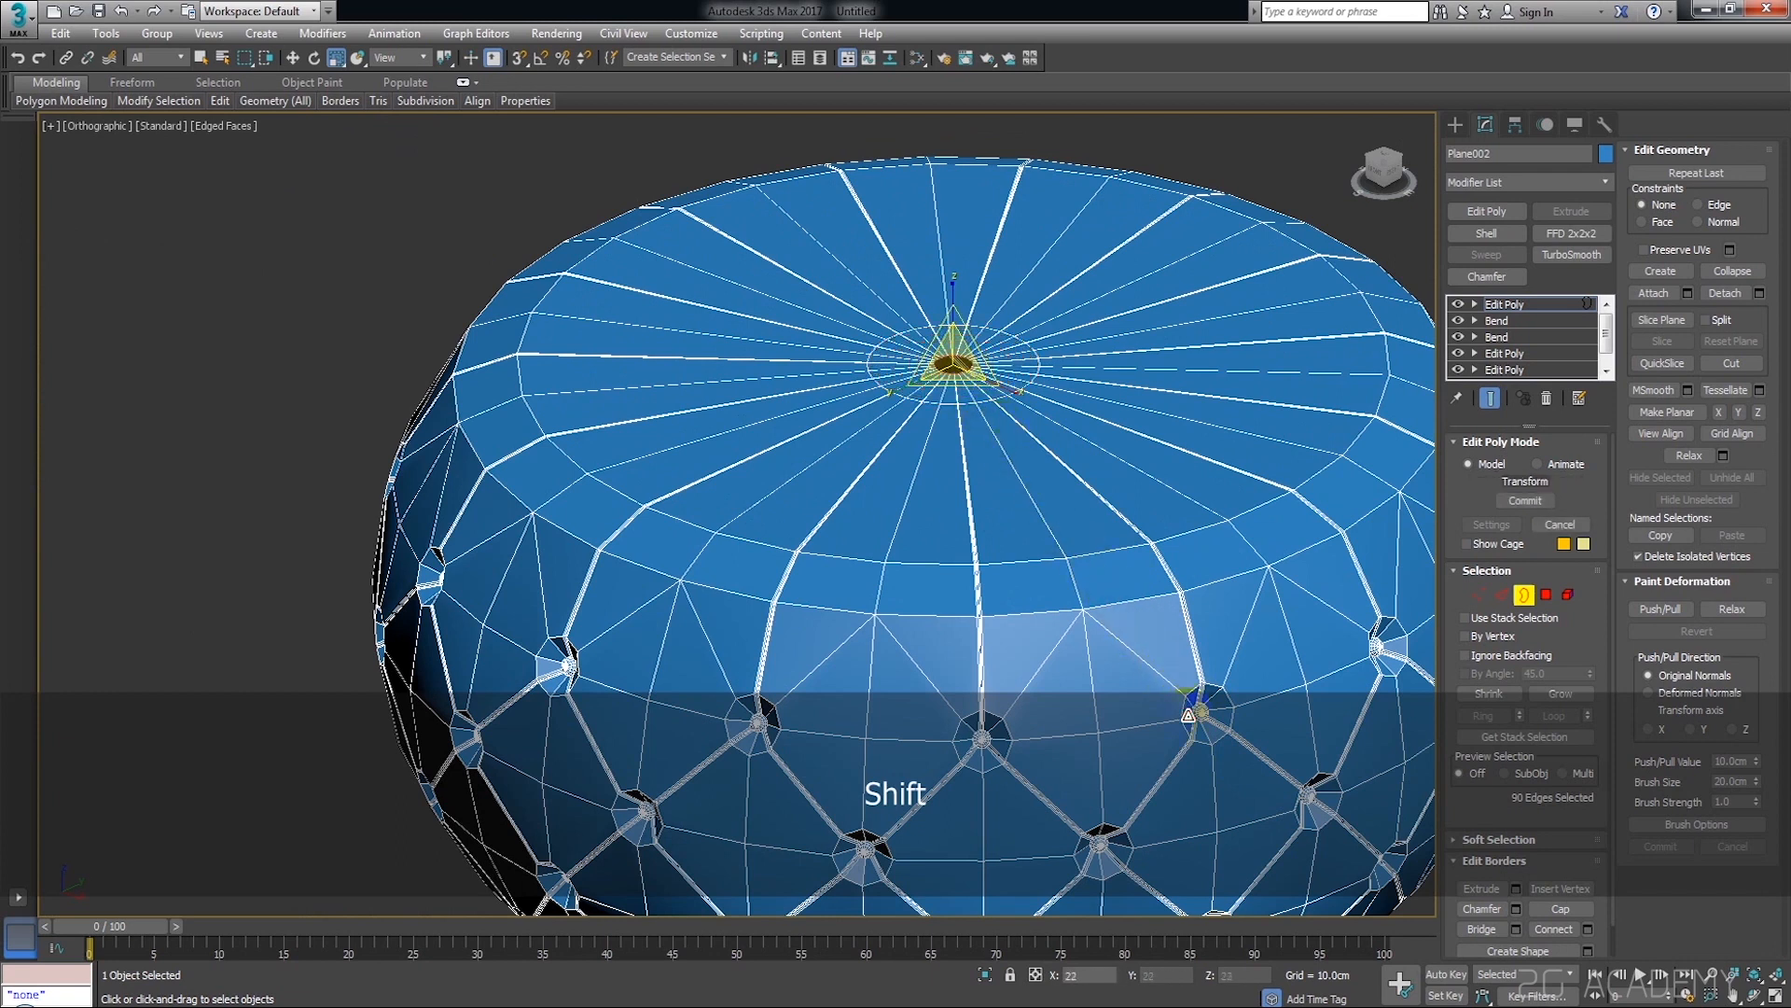
Lower the tiny central border to about 255 cm in Z to form a dimple in the pouf's upper surface
scroll(953, 364, up, 6)
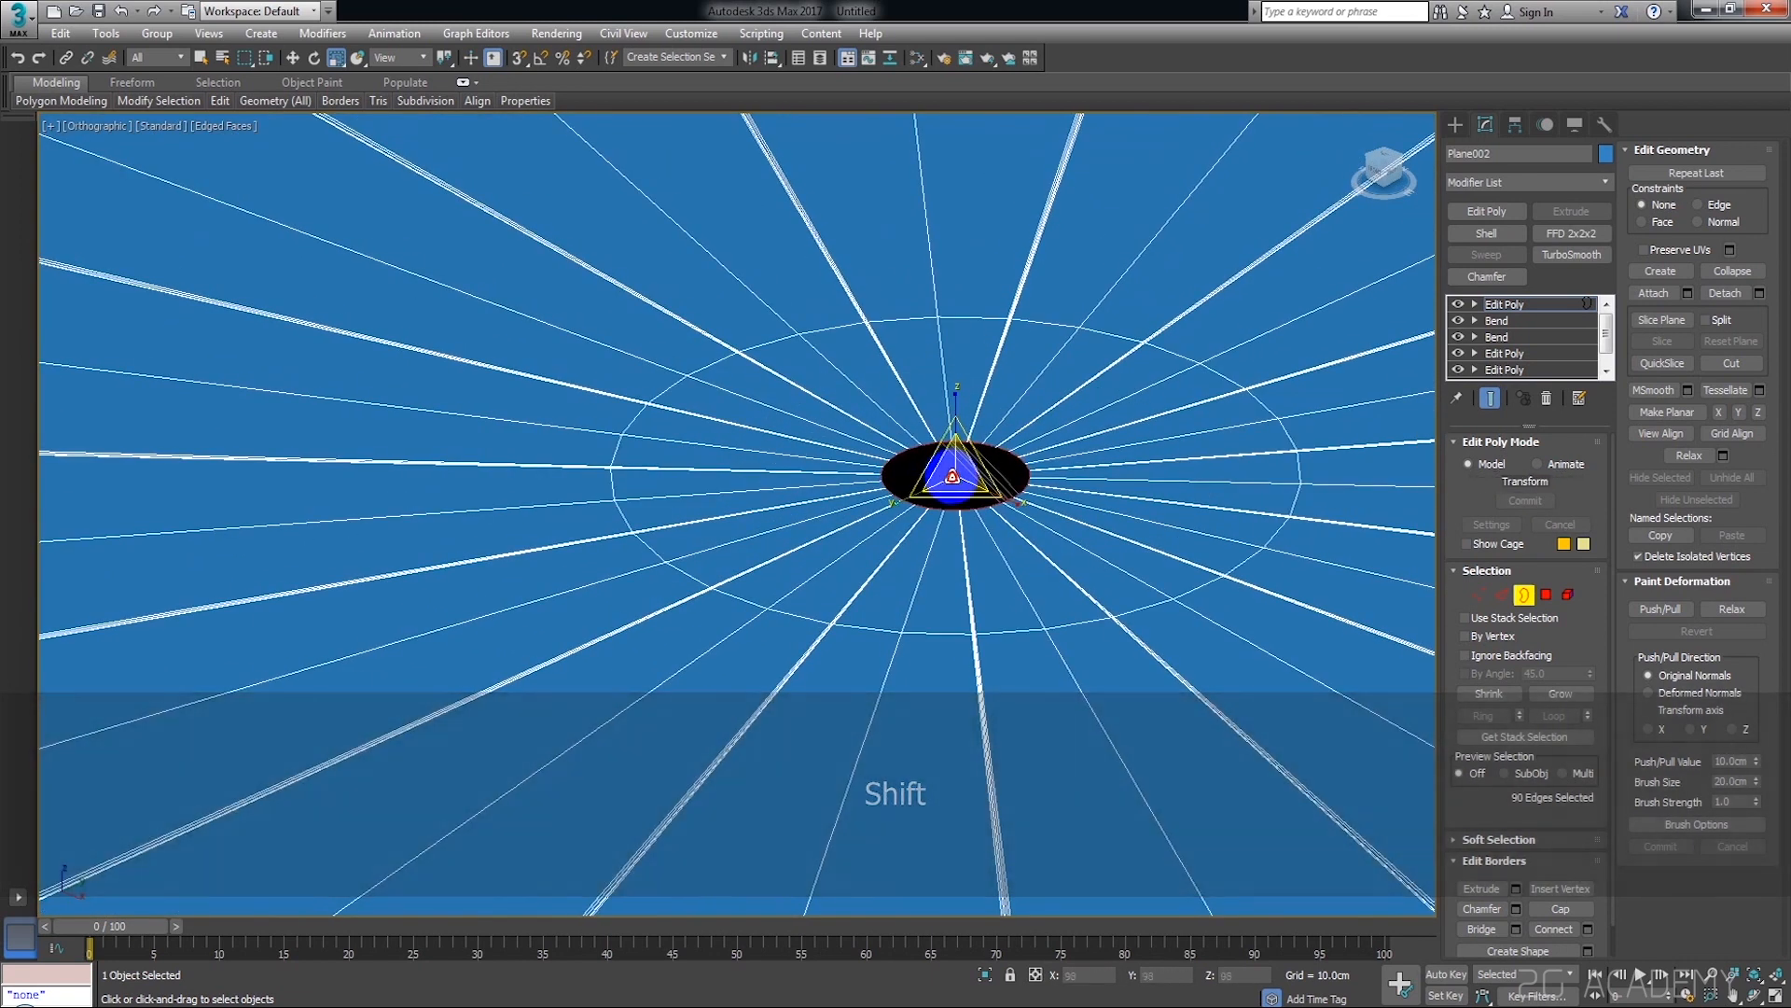
key(w)
drag(951, 432, 975, 519)
scroll(1008, 536, down, 6)
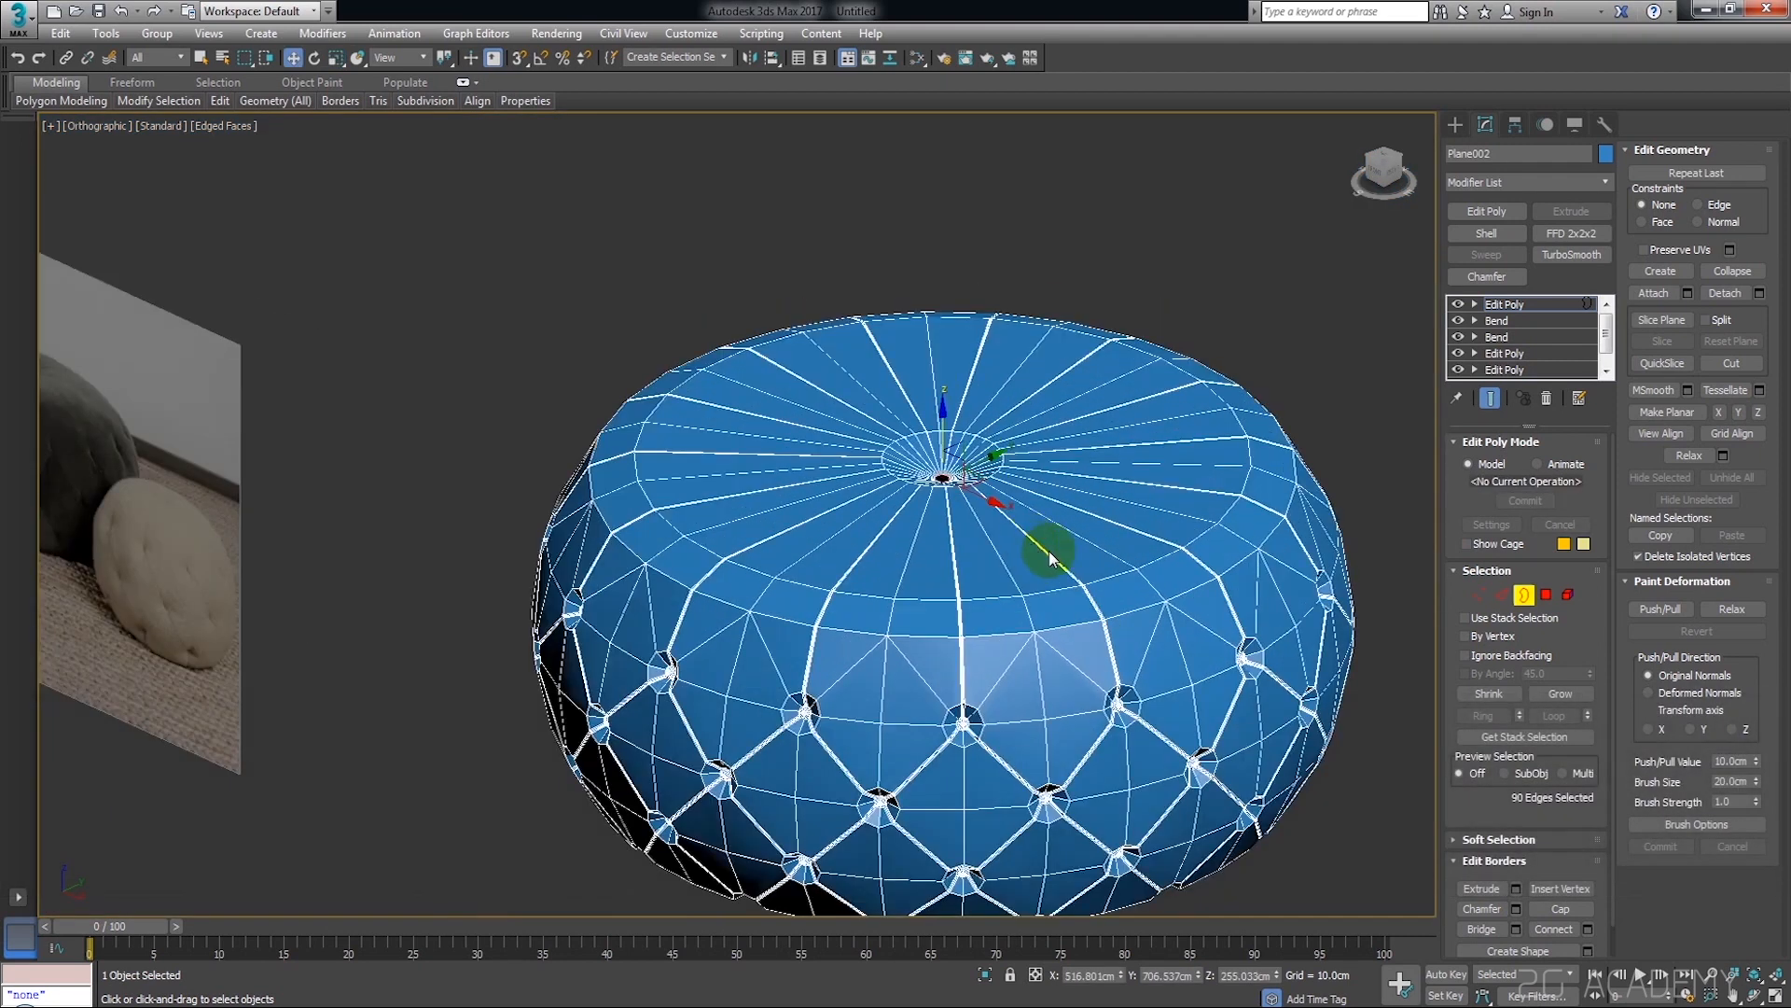
Select the ring of long radial edges on the pouf's upper surface and connect them with one edge loop
click(1501, 594)
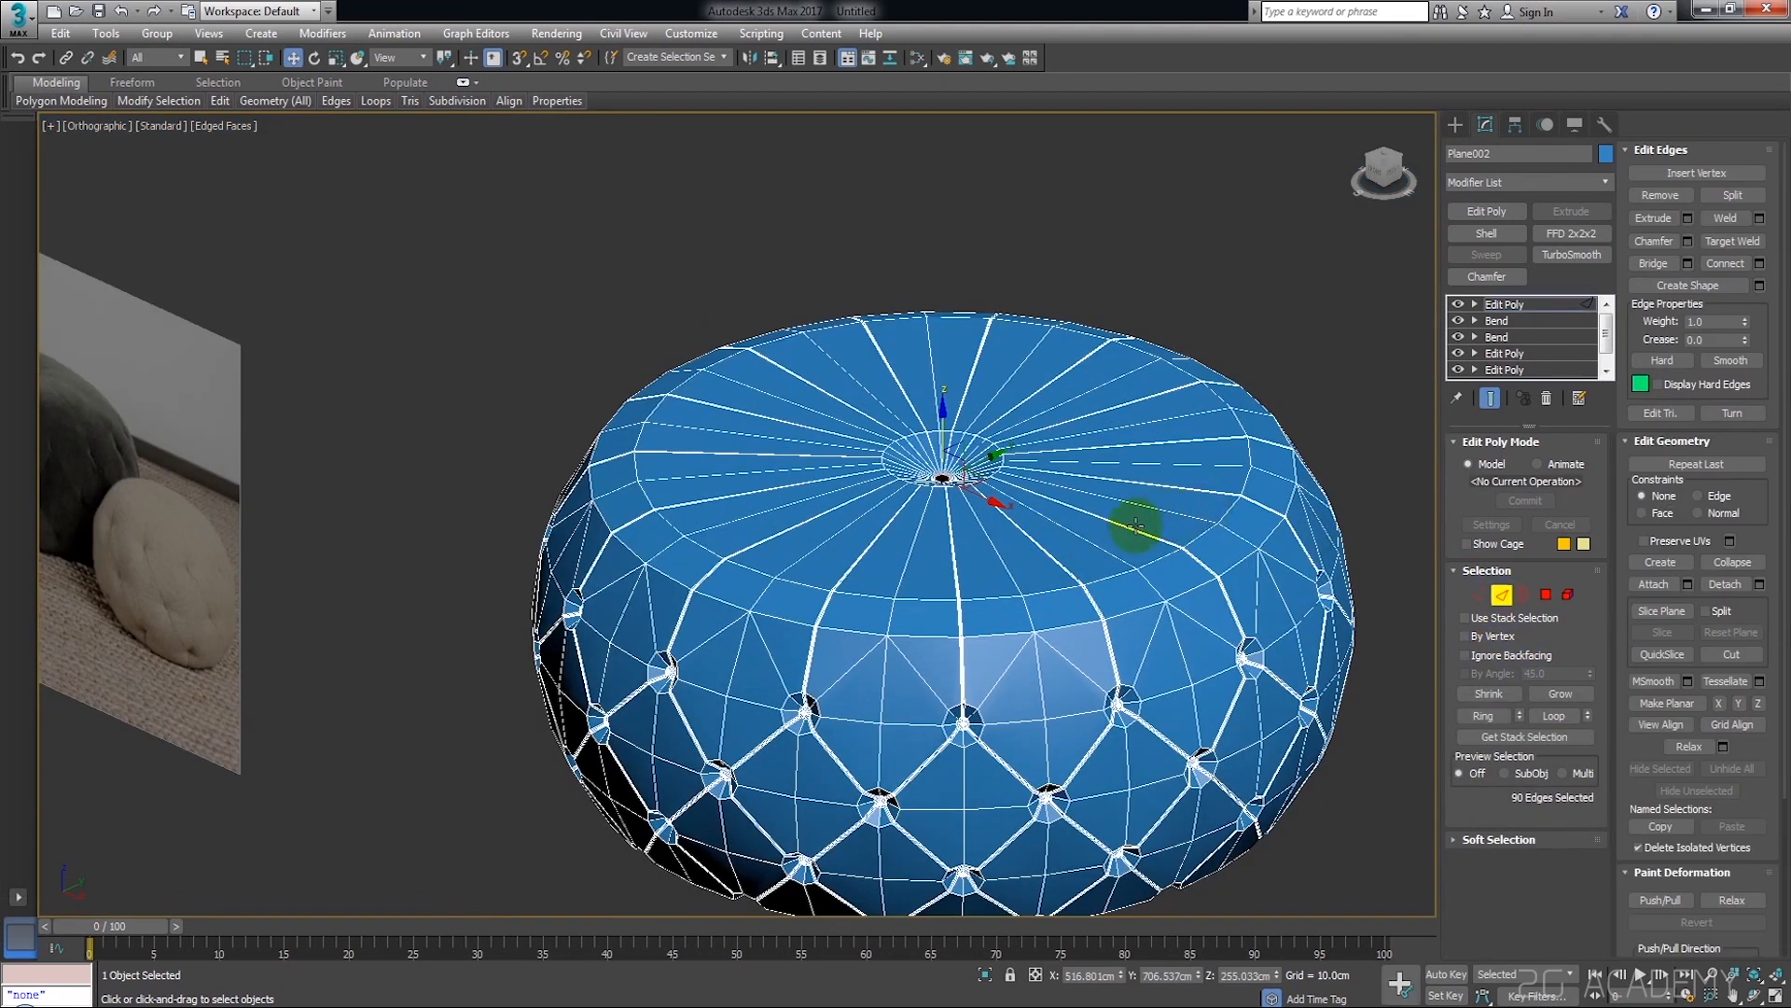
shift+click(1154, 494)
scroll(1157, 490, up, 4)
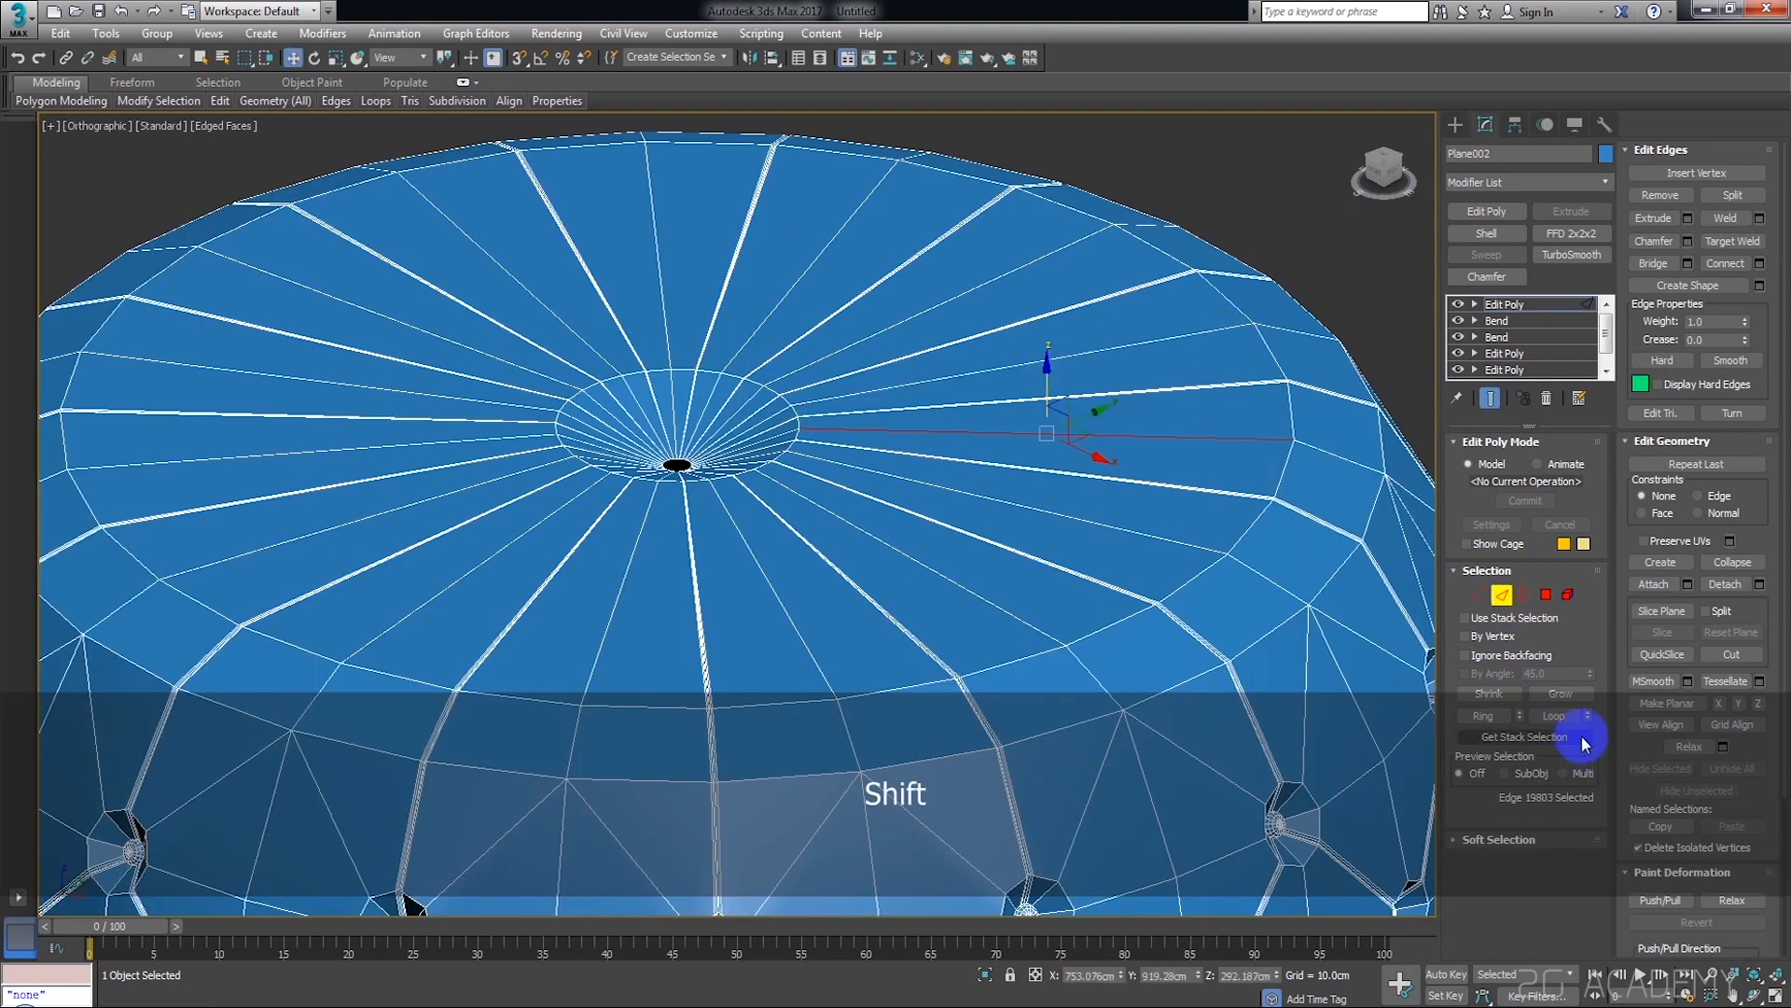
click(1484, 716)
middle_drag(876, 534, 897, 541)
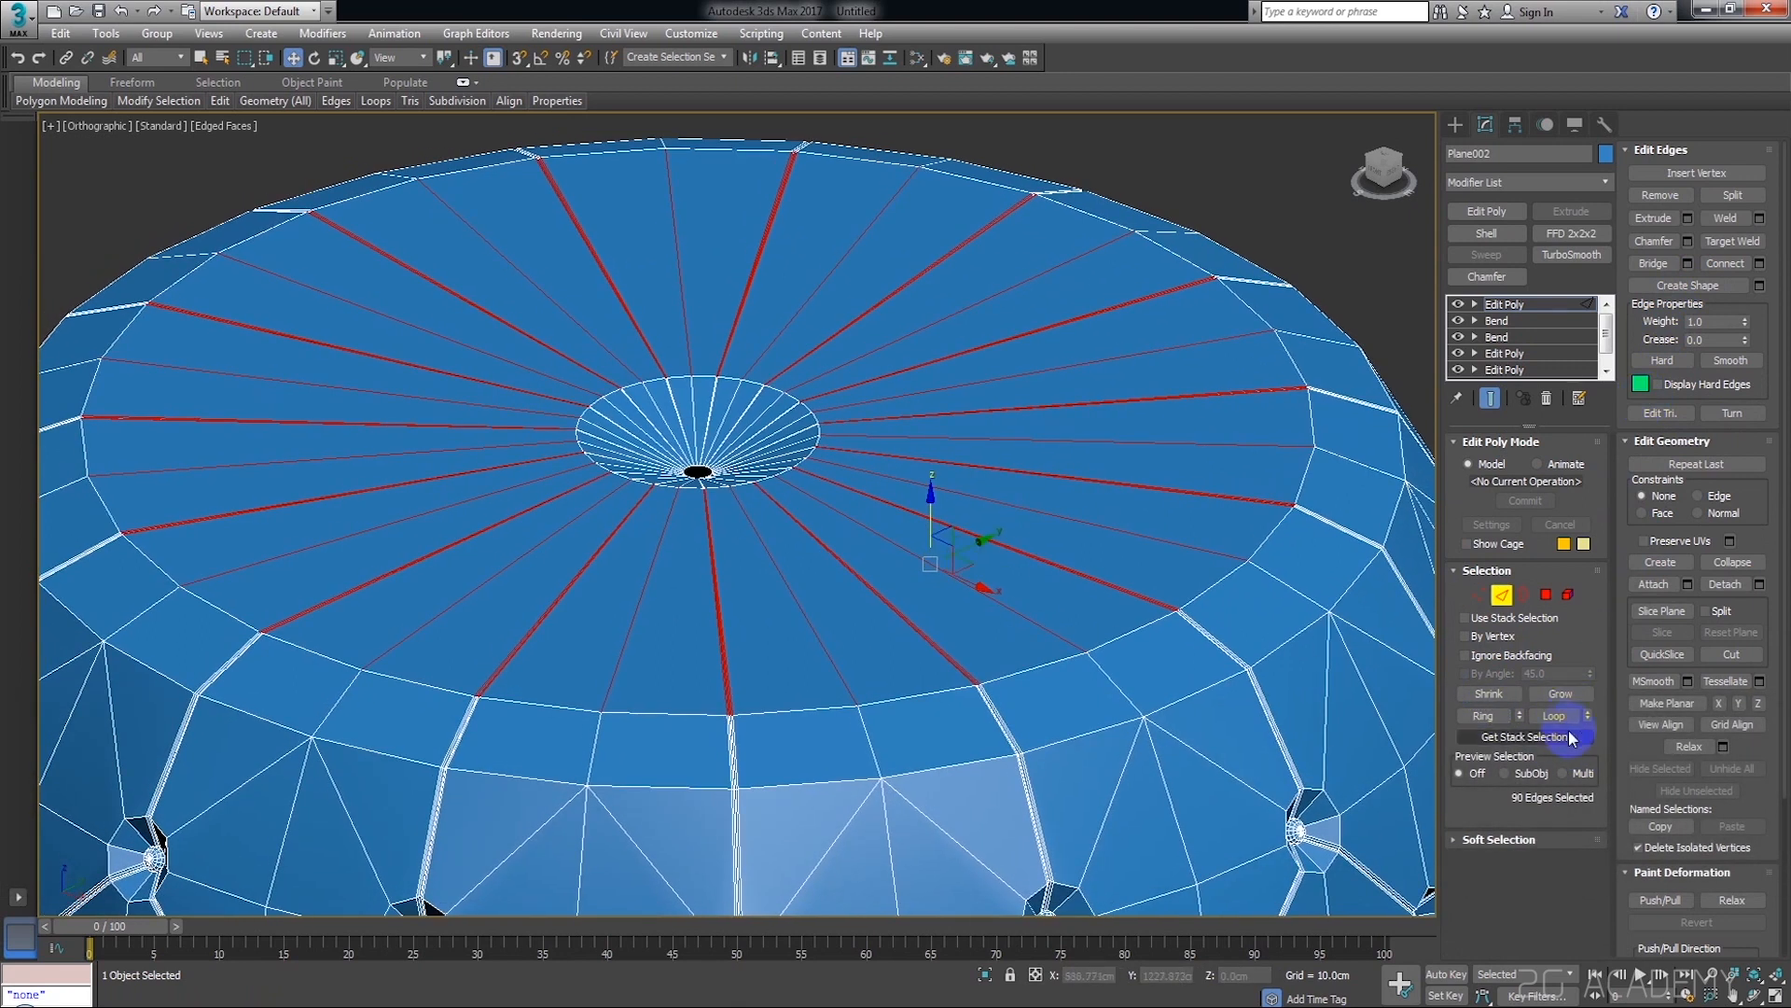
click(1724, 264)
Raise the new edge loop on the upper surface to puff up the top, undoing the last change
alt+middle_drag(1026, 522, 787, 431)
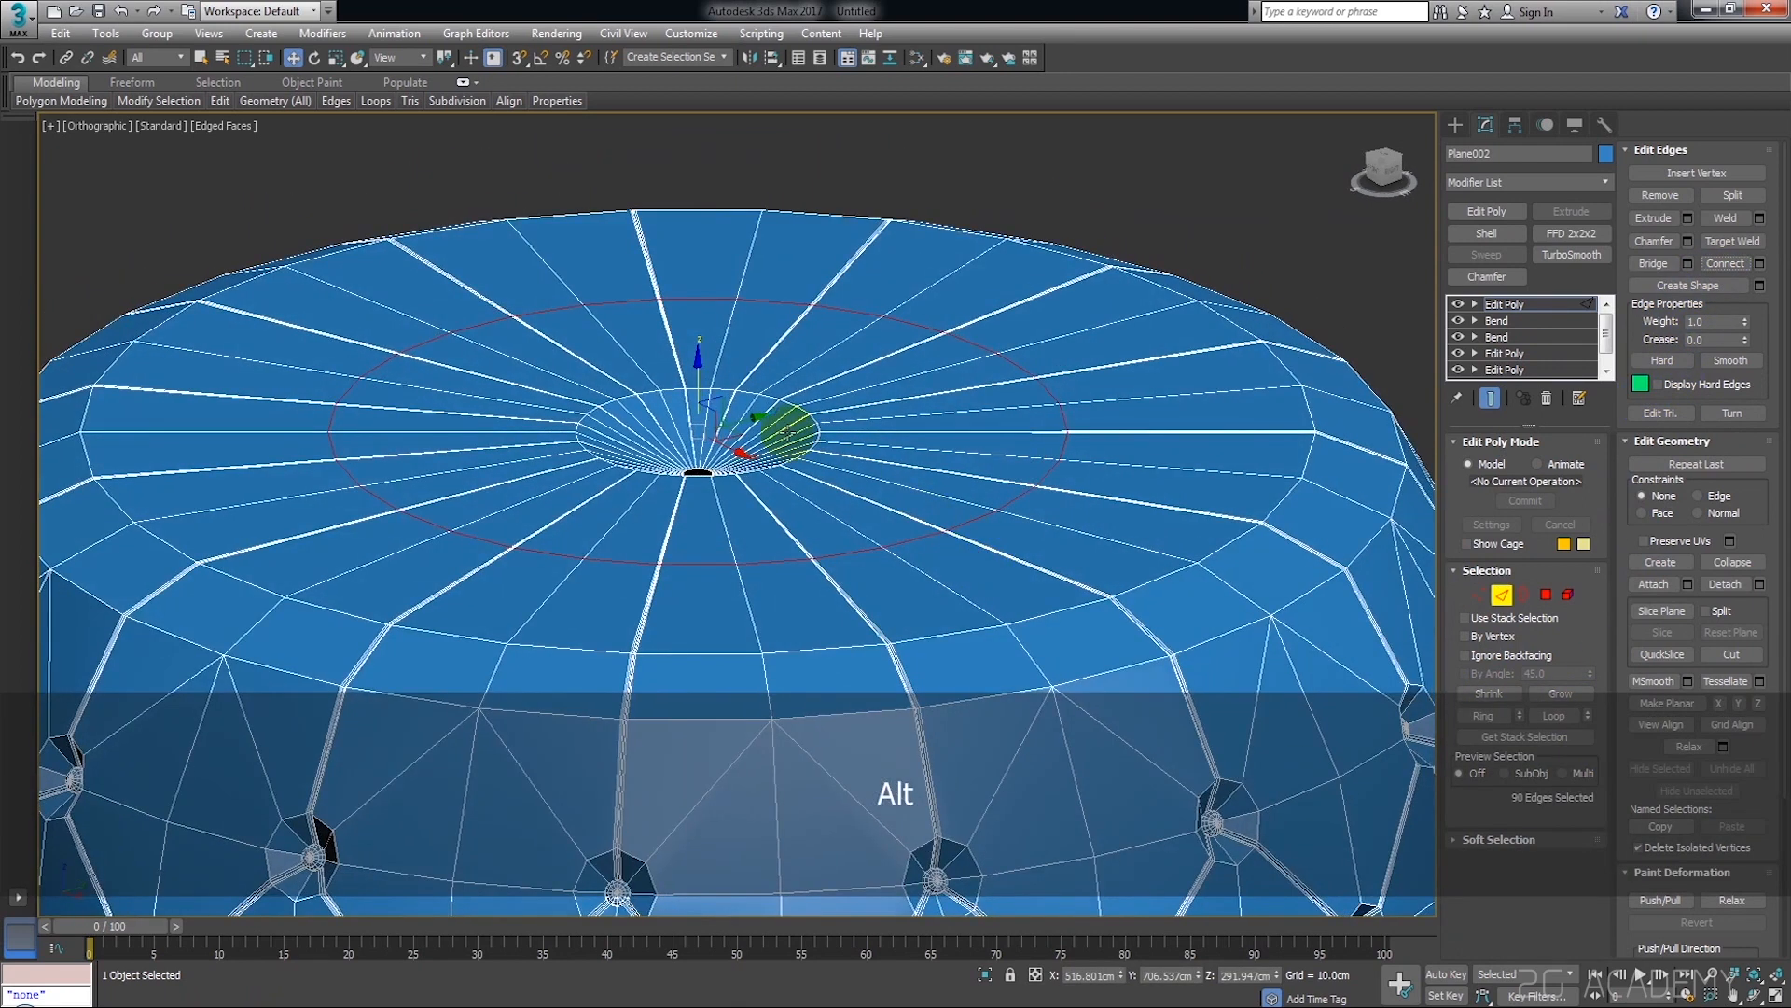
drag(698, 382, 698, 337)
key(ctrl+z)
scroll(822, 478, down, 3)
mouse_move(904, 516)
alt+middle_down()
mouse_move(929, 523)
mouse_move(914, 546)
alt+middle_up()
scroll(910, 541, up, 4)
Select the ring of radial edges between the raised loop and the outer band and connect them with one edge loop
click(970, 540)
click(1181, 370)
ctrl+click(1183, 292)
right_click(1183, 292)
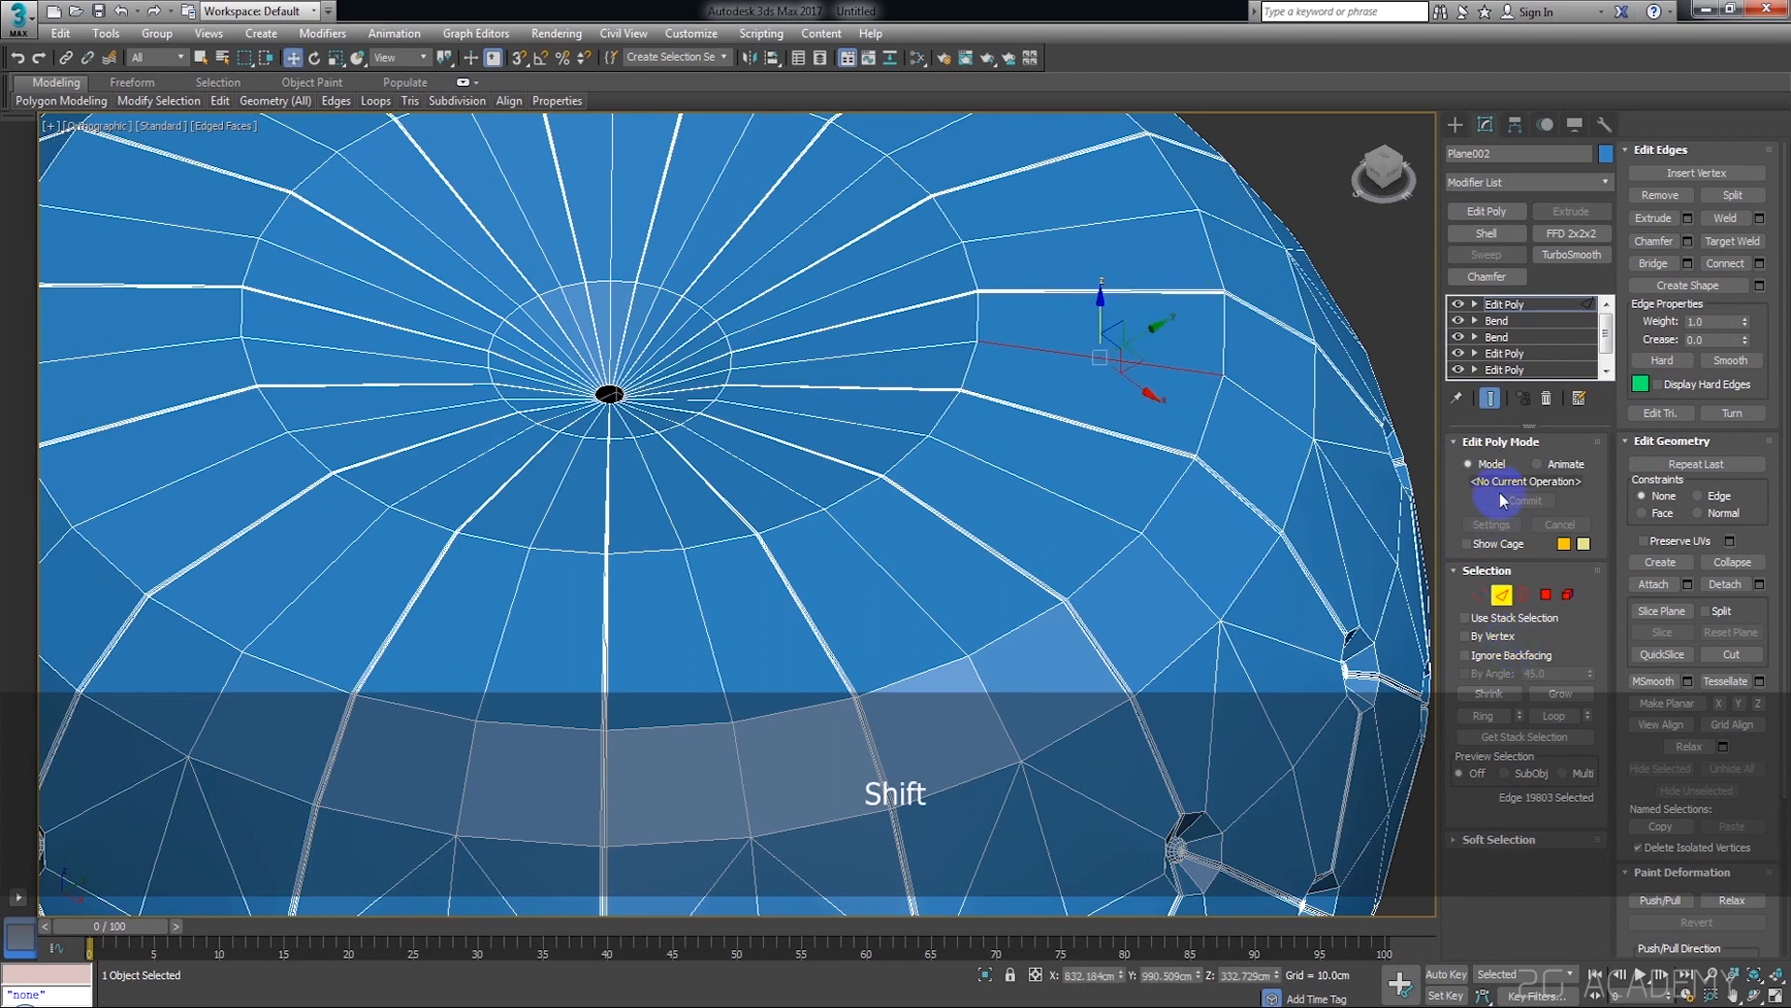
click(1484, 715)
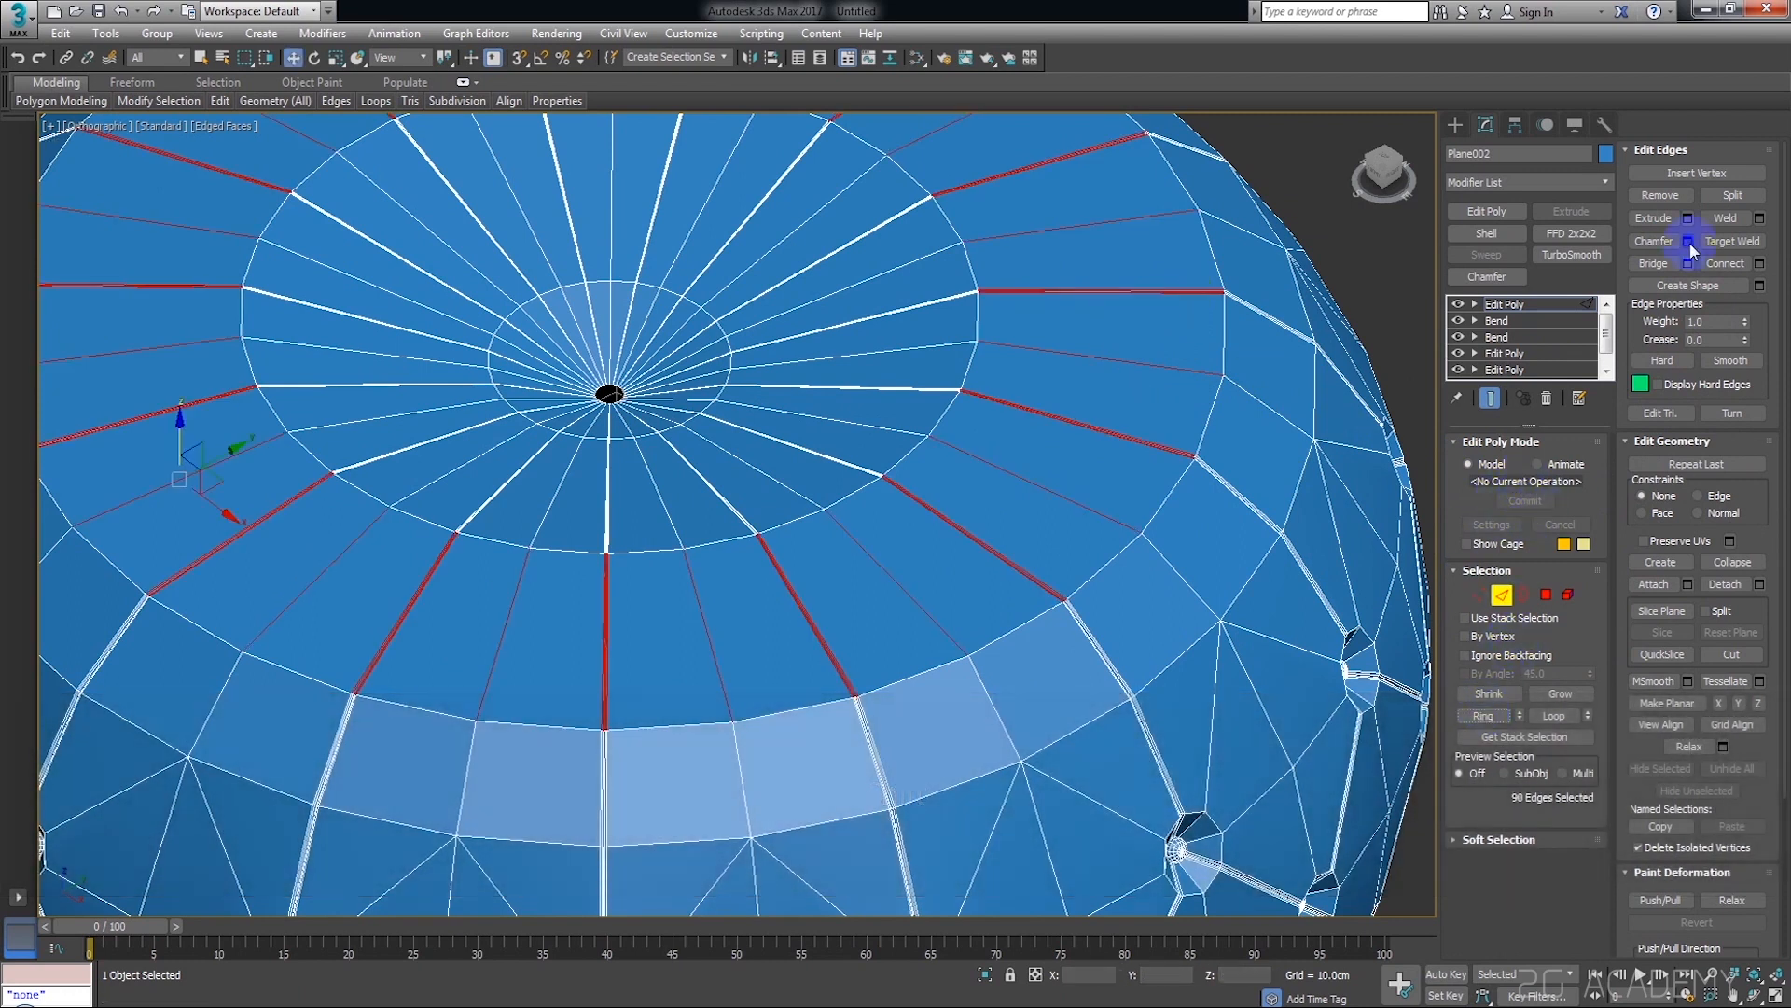
alt+middle_drag(1045, 504, 741, 335)
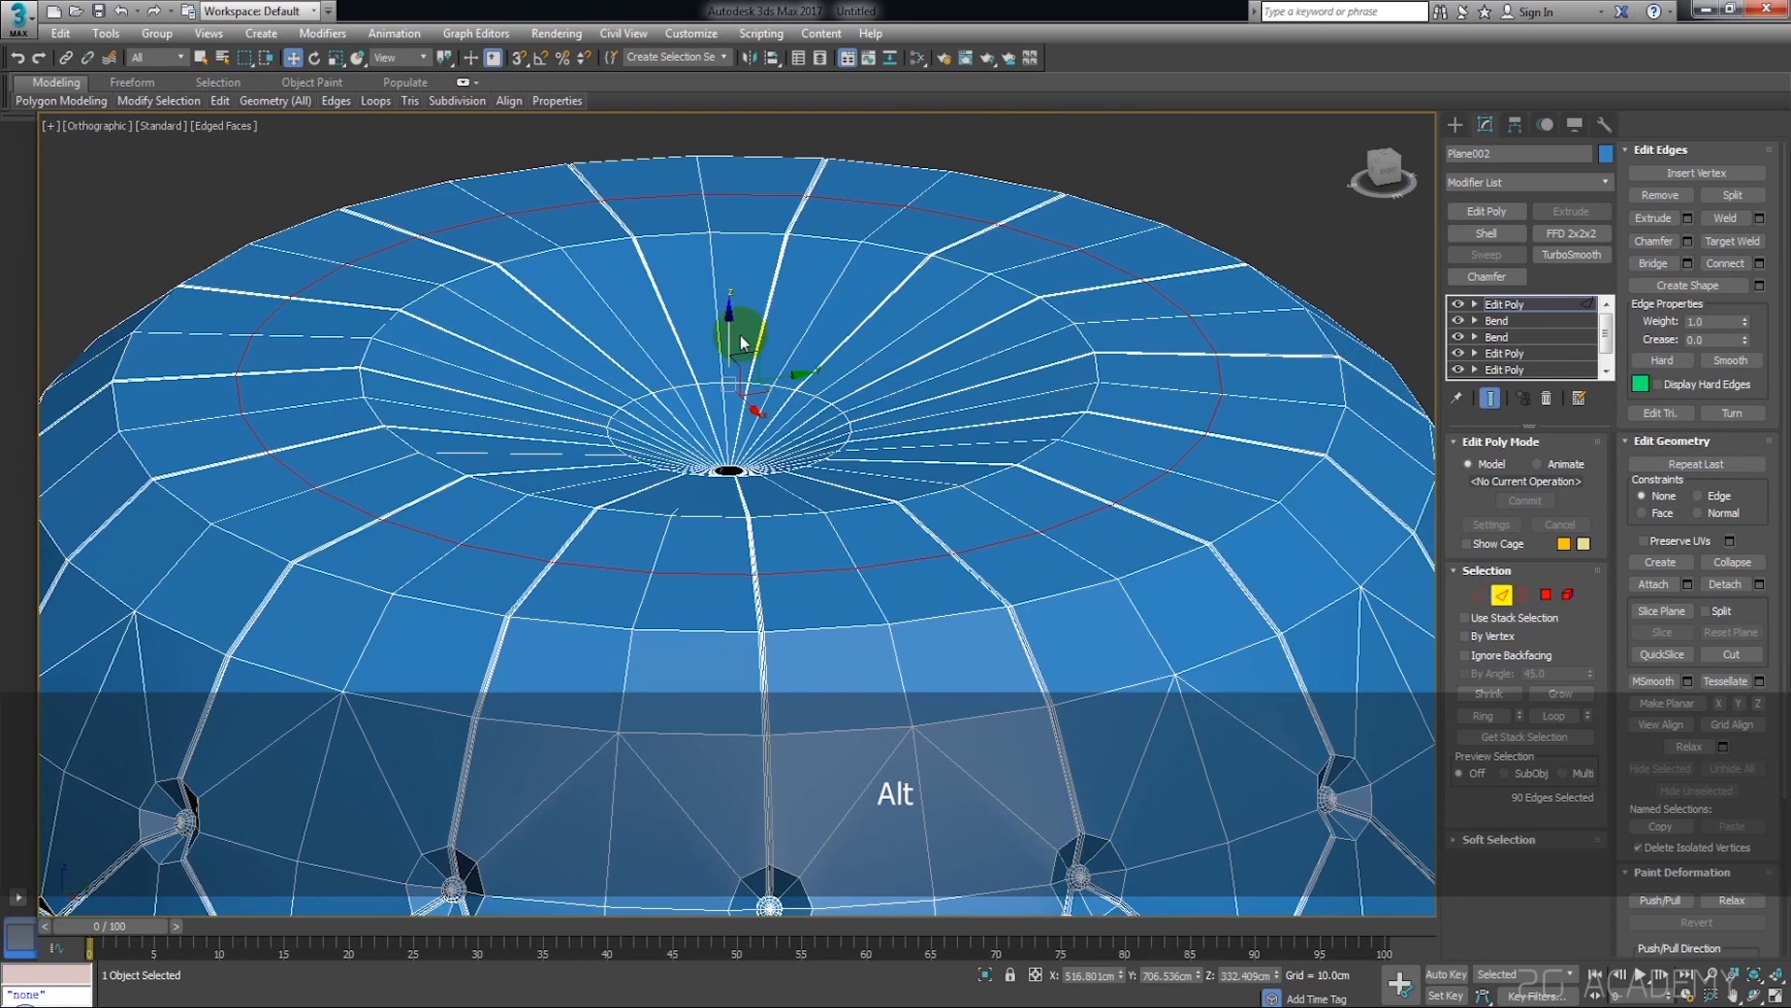
Raise the new edge loop on the pouf's upper surface to about 353 cm in Z, then deselect it
drag(728, 327, 729, 304)
scroll(768, 330, down, 5)
alt+middle_drag(900, 434, 944, 412)
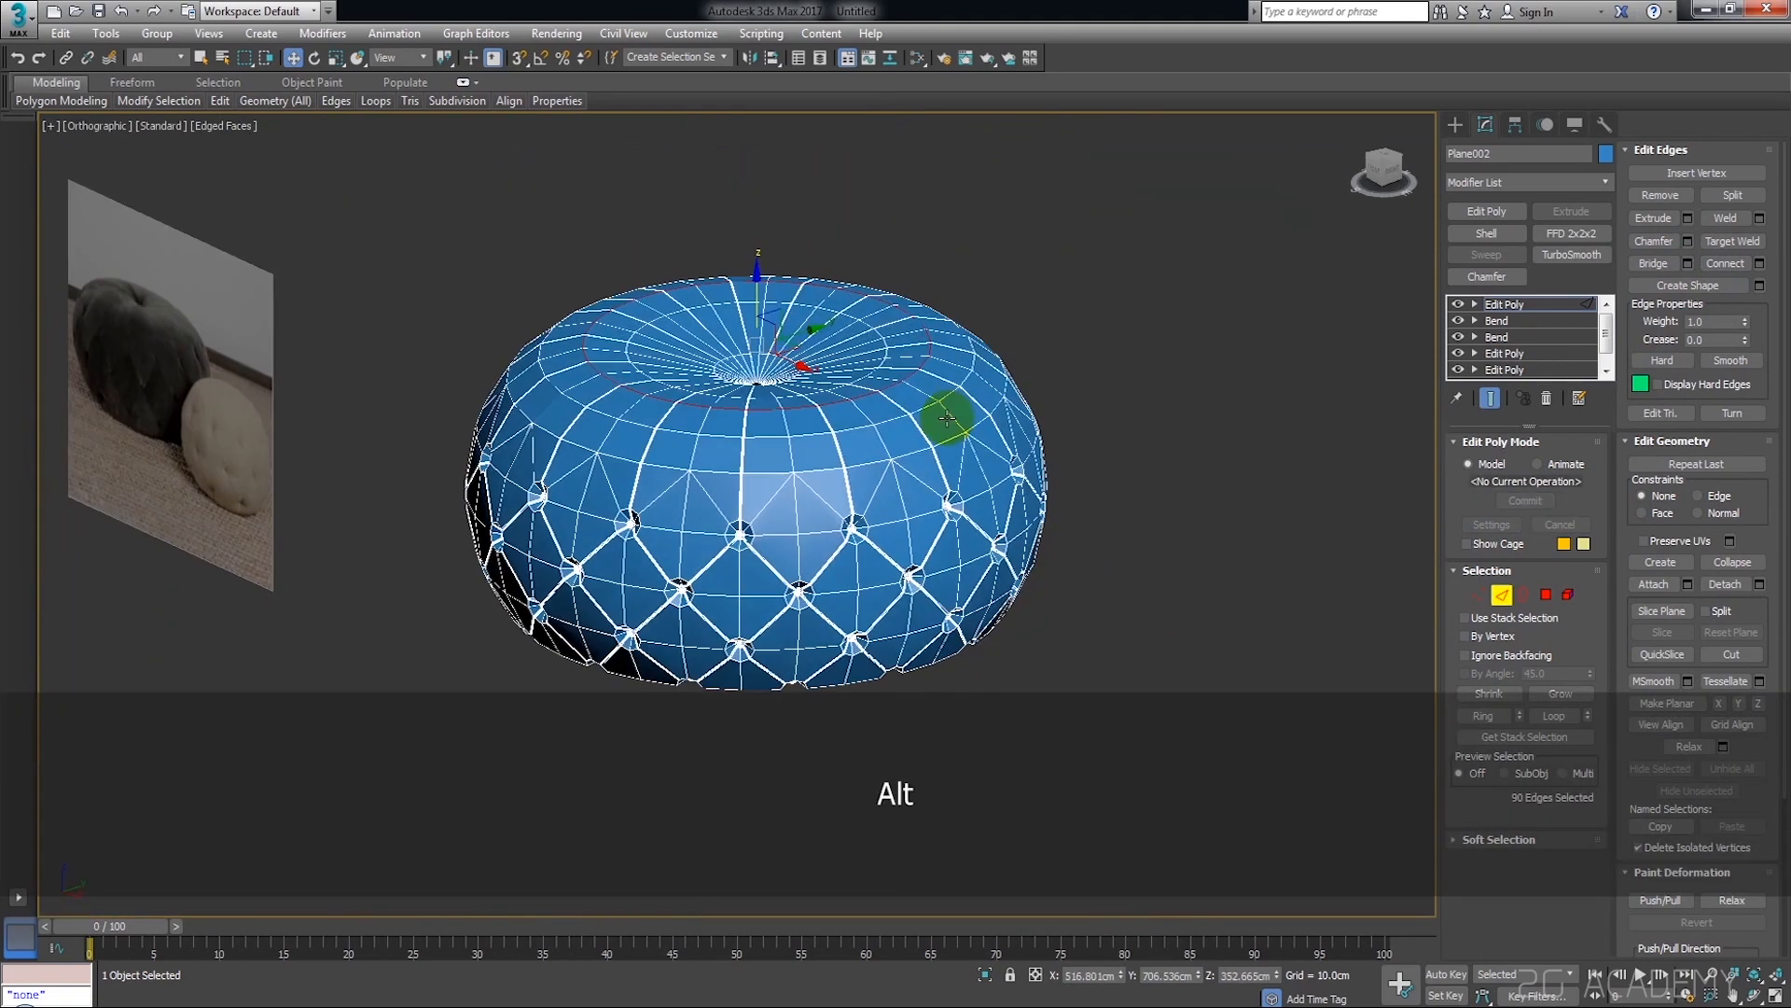
click(1377, 175)
click(1056, 394)
scroll(965, 463, down, 3)
alt+middle_drag(952, 512, 1148, 538)
alt+scroll(889, 548, up, 5)
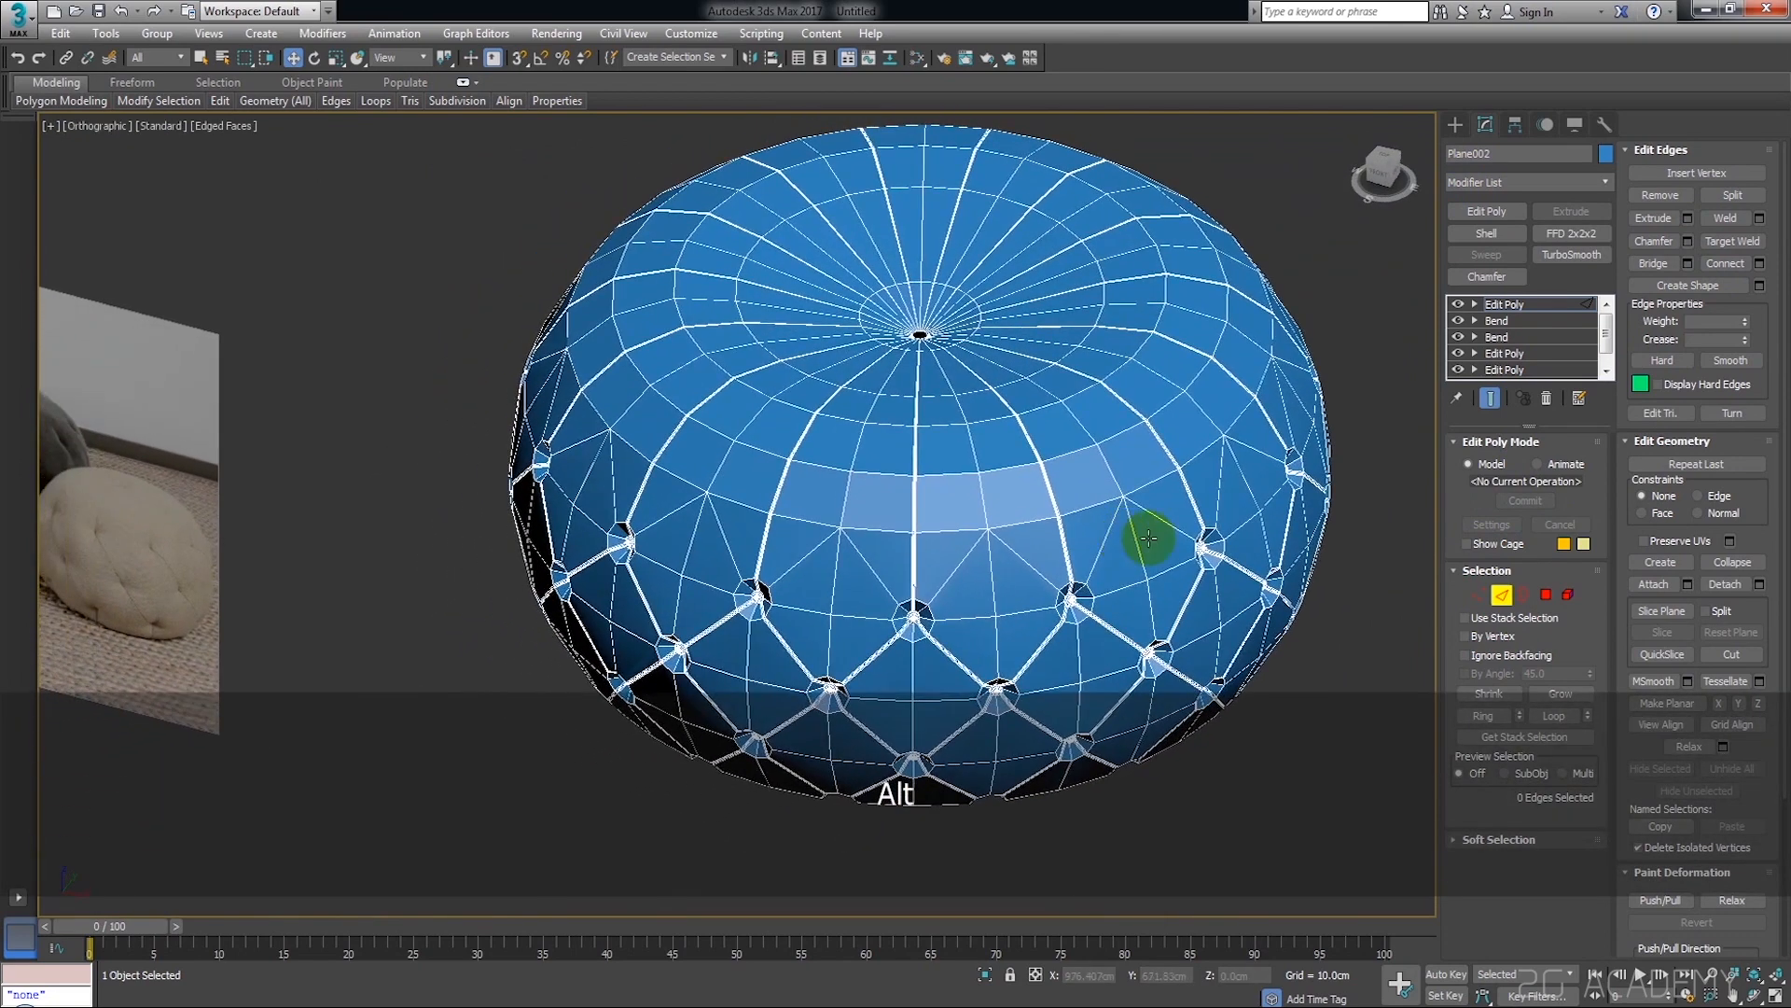
alt+middle_drag(1339, 365, 1161, 512)
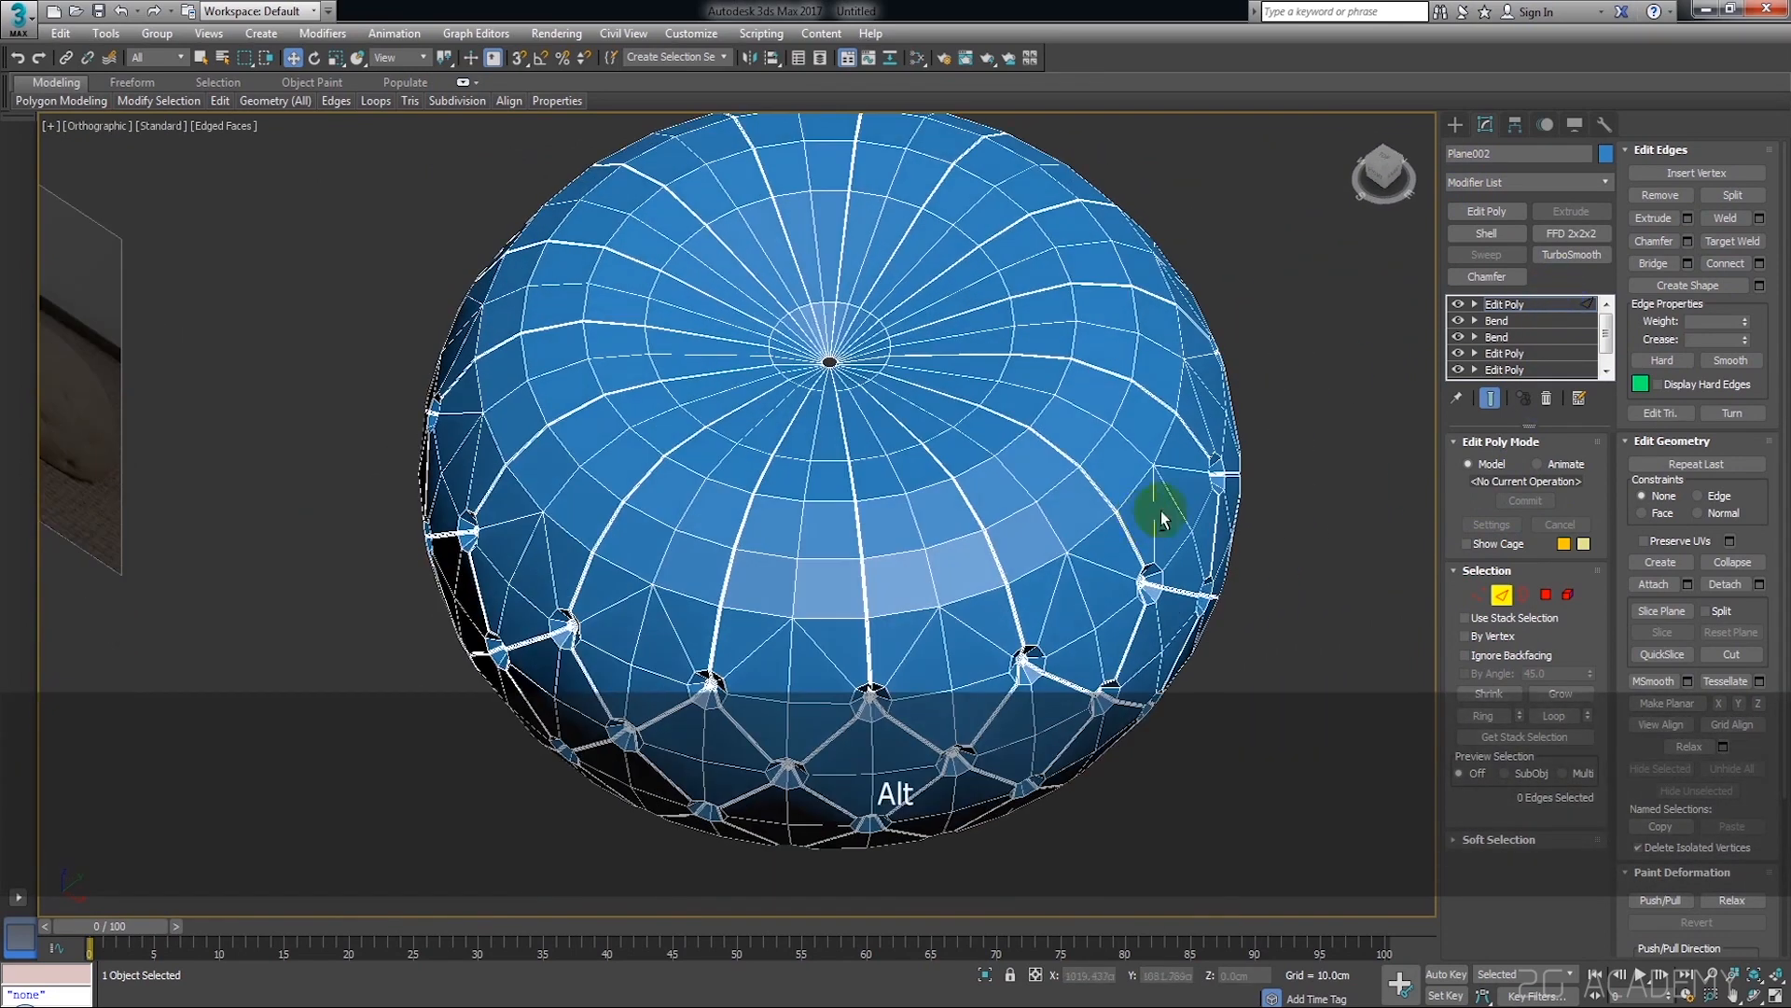
Apply a TurboSmooth modifier with 1 iteration to the pouf and hide the wireframe edges in the viewport
click(1599, 255)
scroll(1083, 512, up, 4)
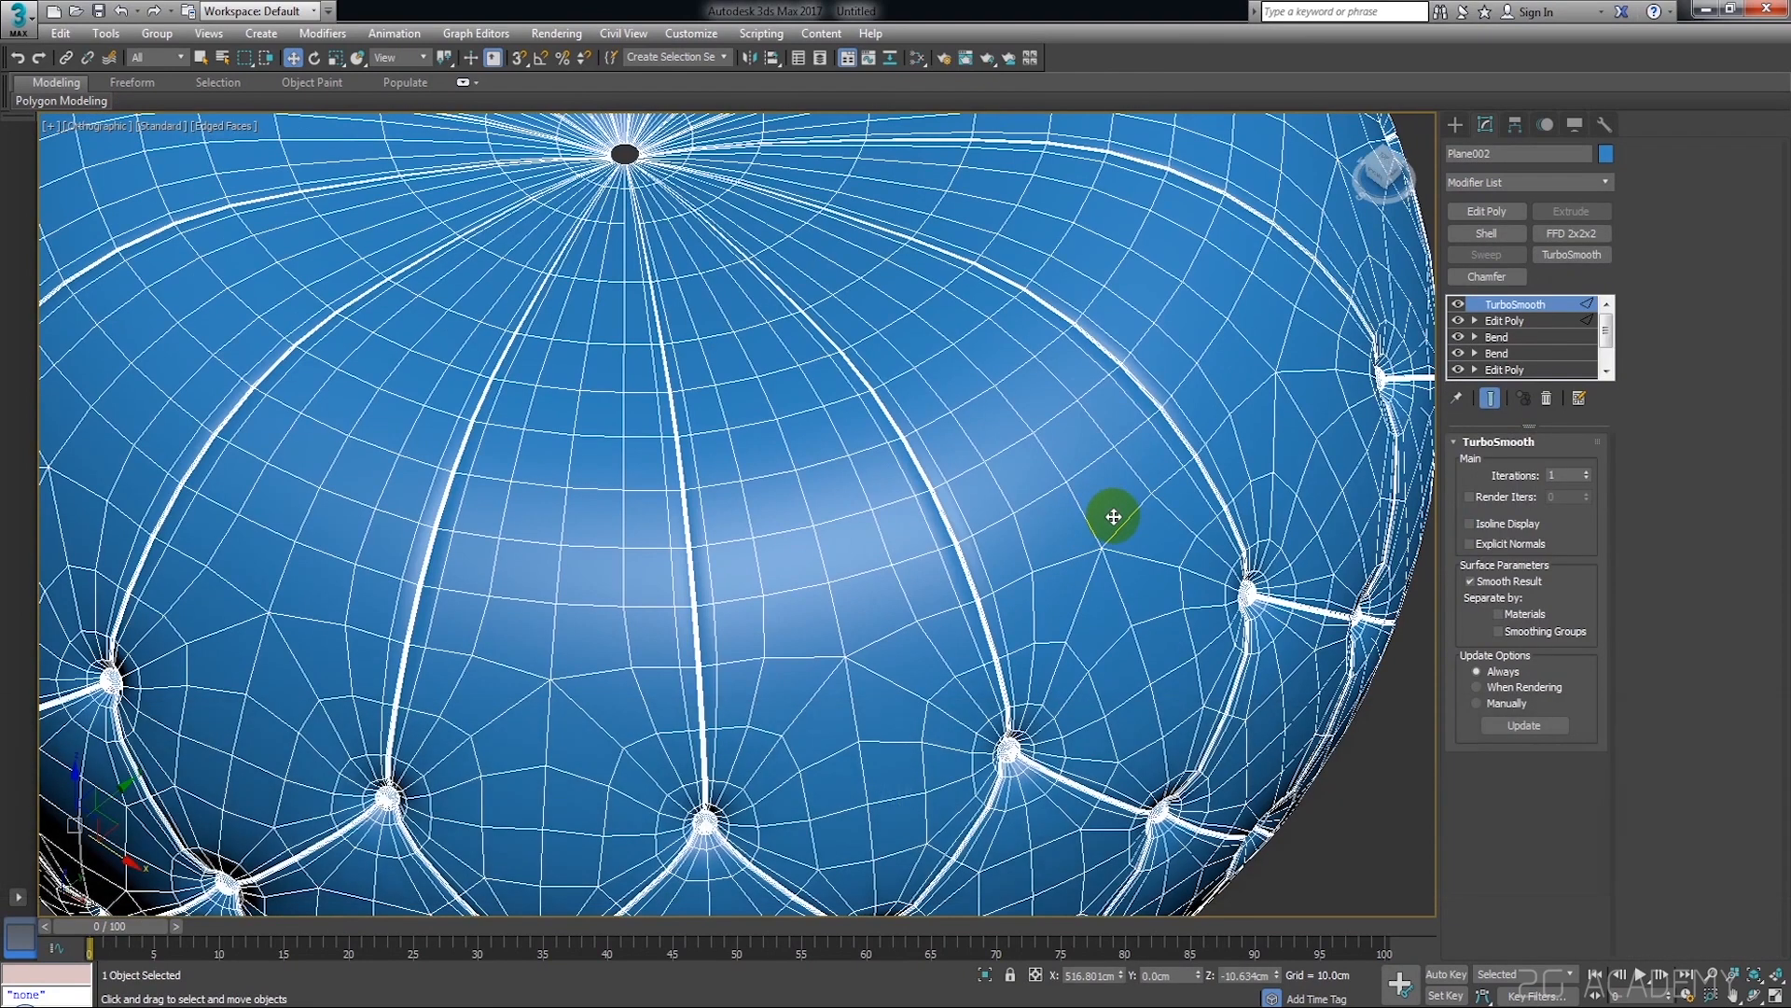
key(F4)
scroll(1136, 497, down, 4)
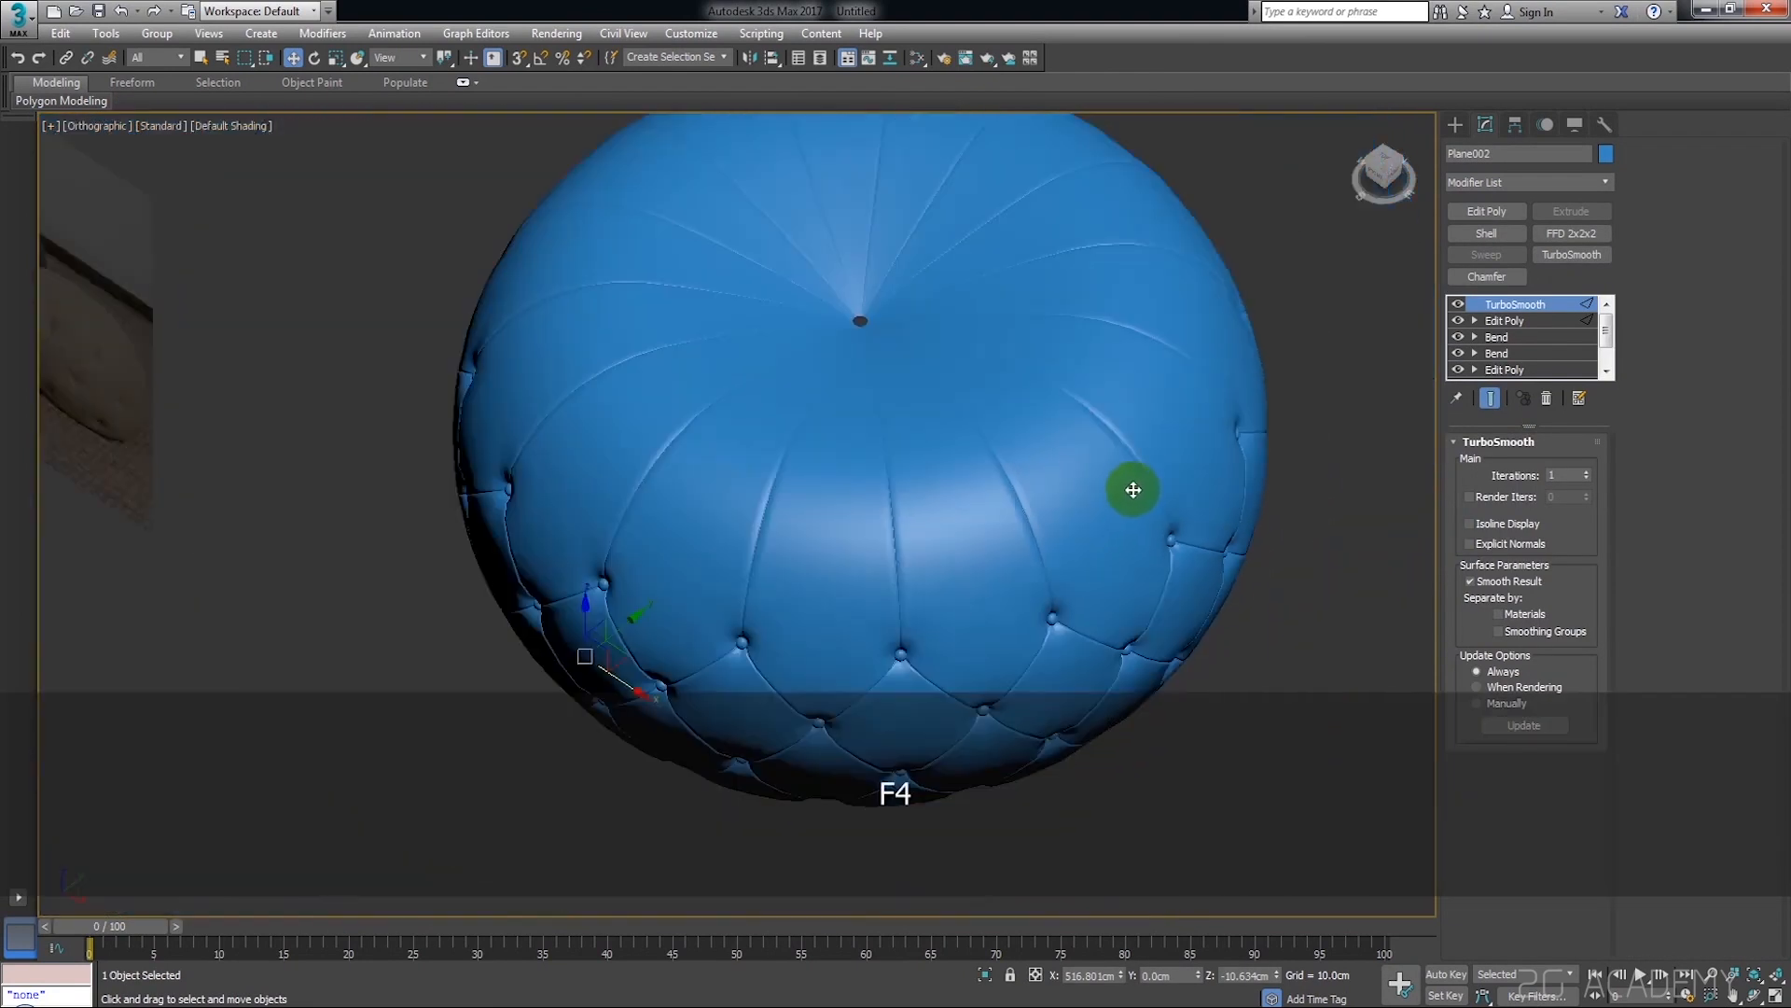
Examine the smoothed pouf's top dimple, seams and diamond tufting from above and from the side
scroll(1099, 476, down, 4)
alt+middle_drag(1111, 496, 1153, 487)
scroll(1152, 487, up, 6)
scroll(896, 388, down, 8)
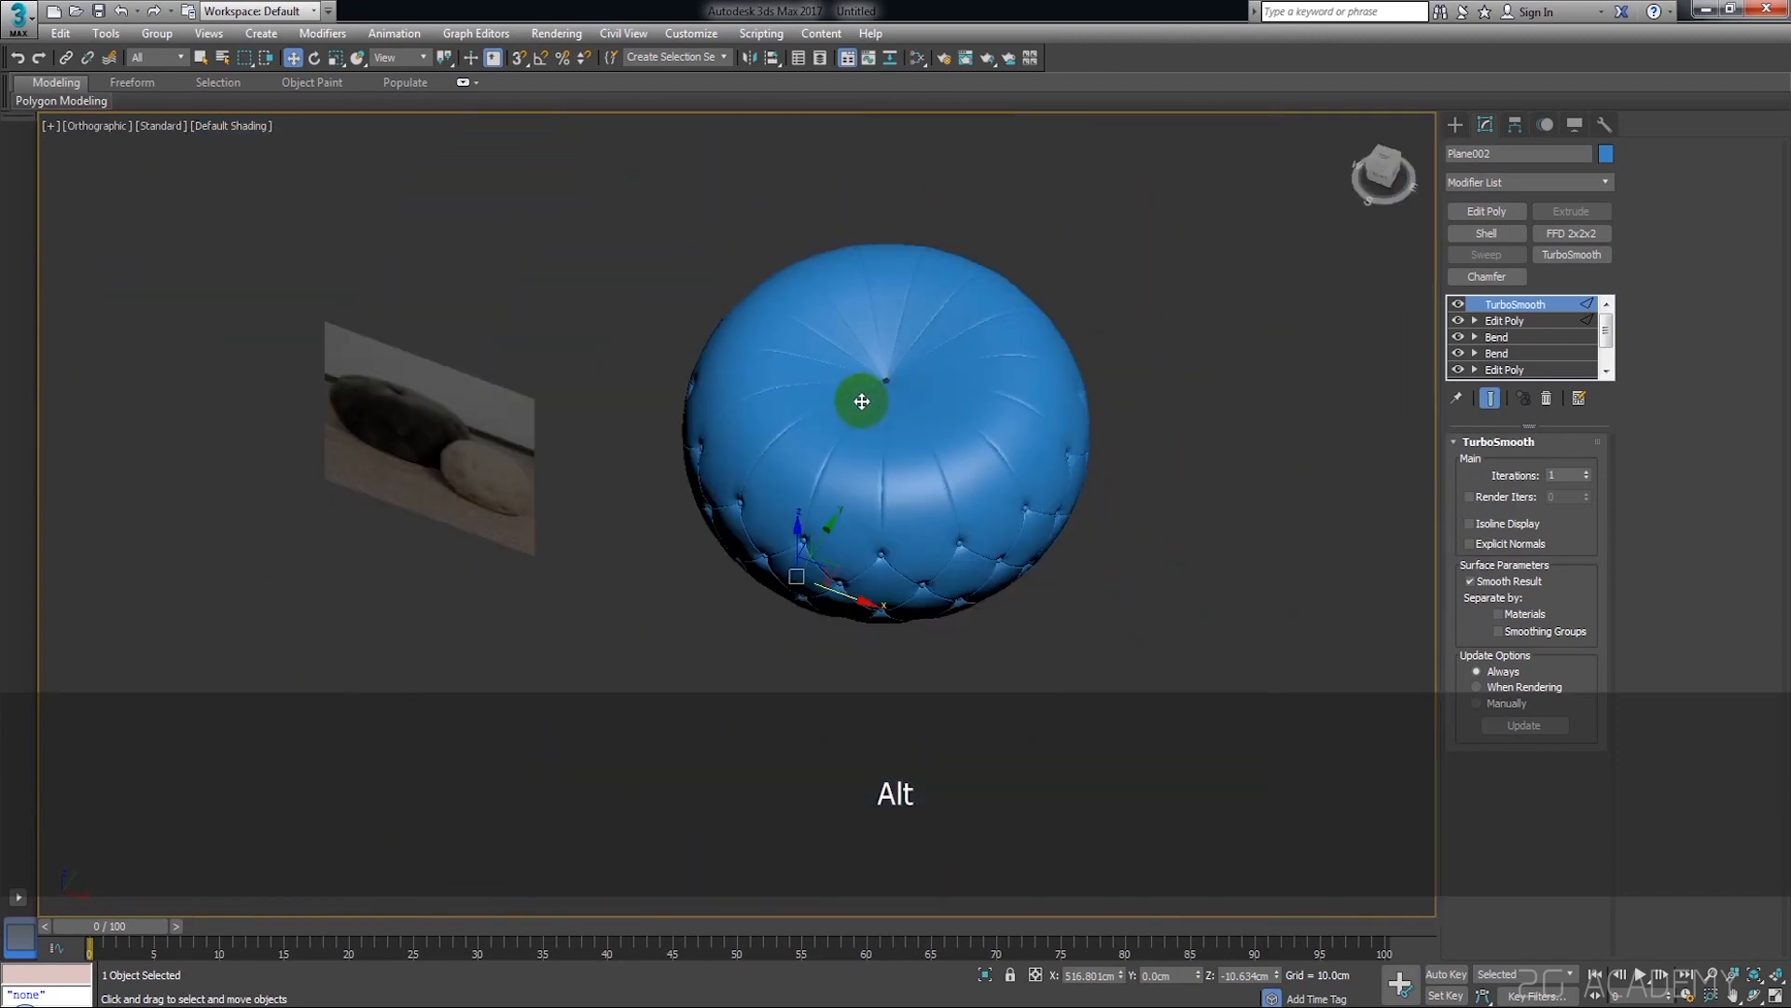
scroll(471, 462, up, 3)
alt+middle_drag(472, 461, 481, 415)
scroll(1067, 320, up, 6)
scroll(1085, 313, down, 5)
alt+middle_drag(1083, 331, 1111, 292)
scroll(1139, 388, up, 5)
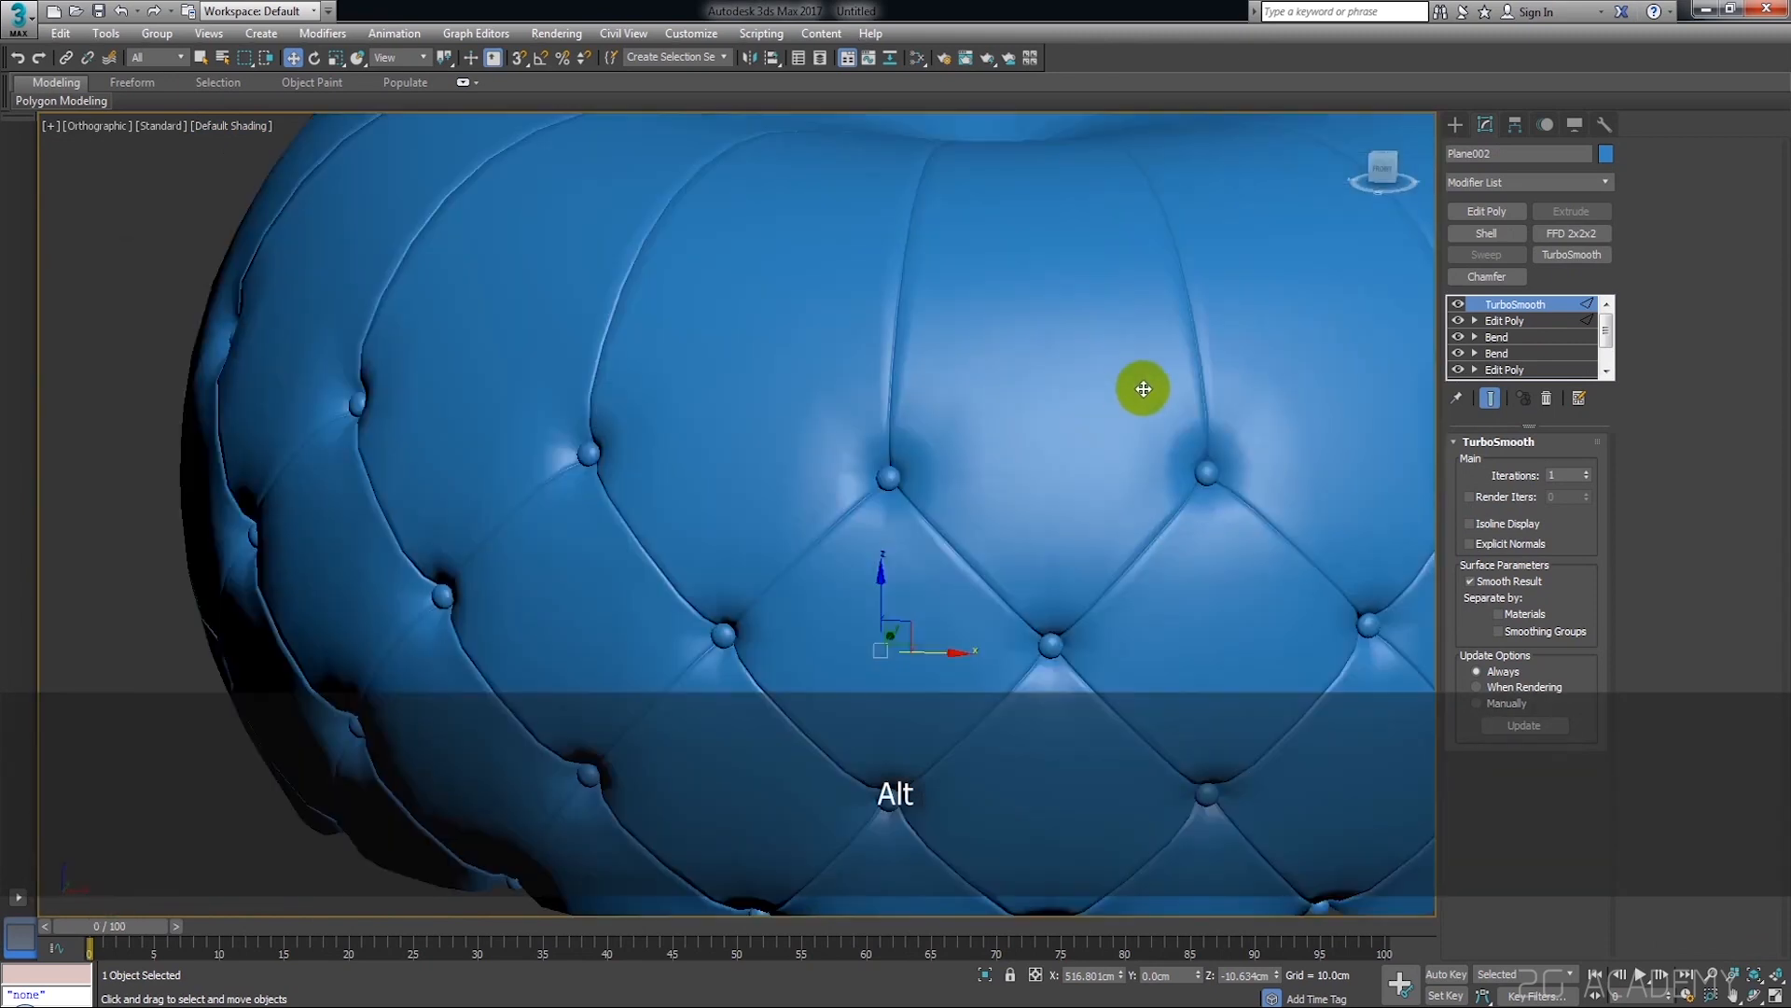
scroll(1069, 378, down, 3)
alt+middle_drag(1068, 378, 1362, 382)
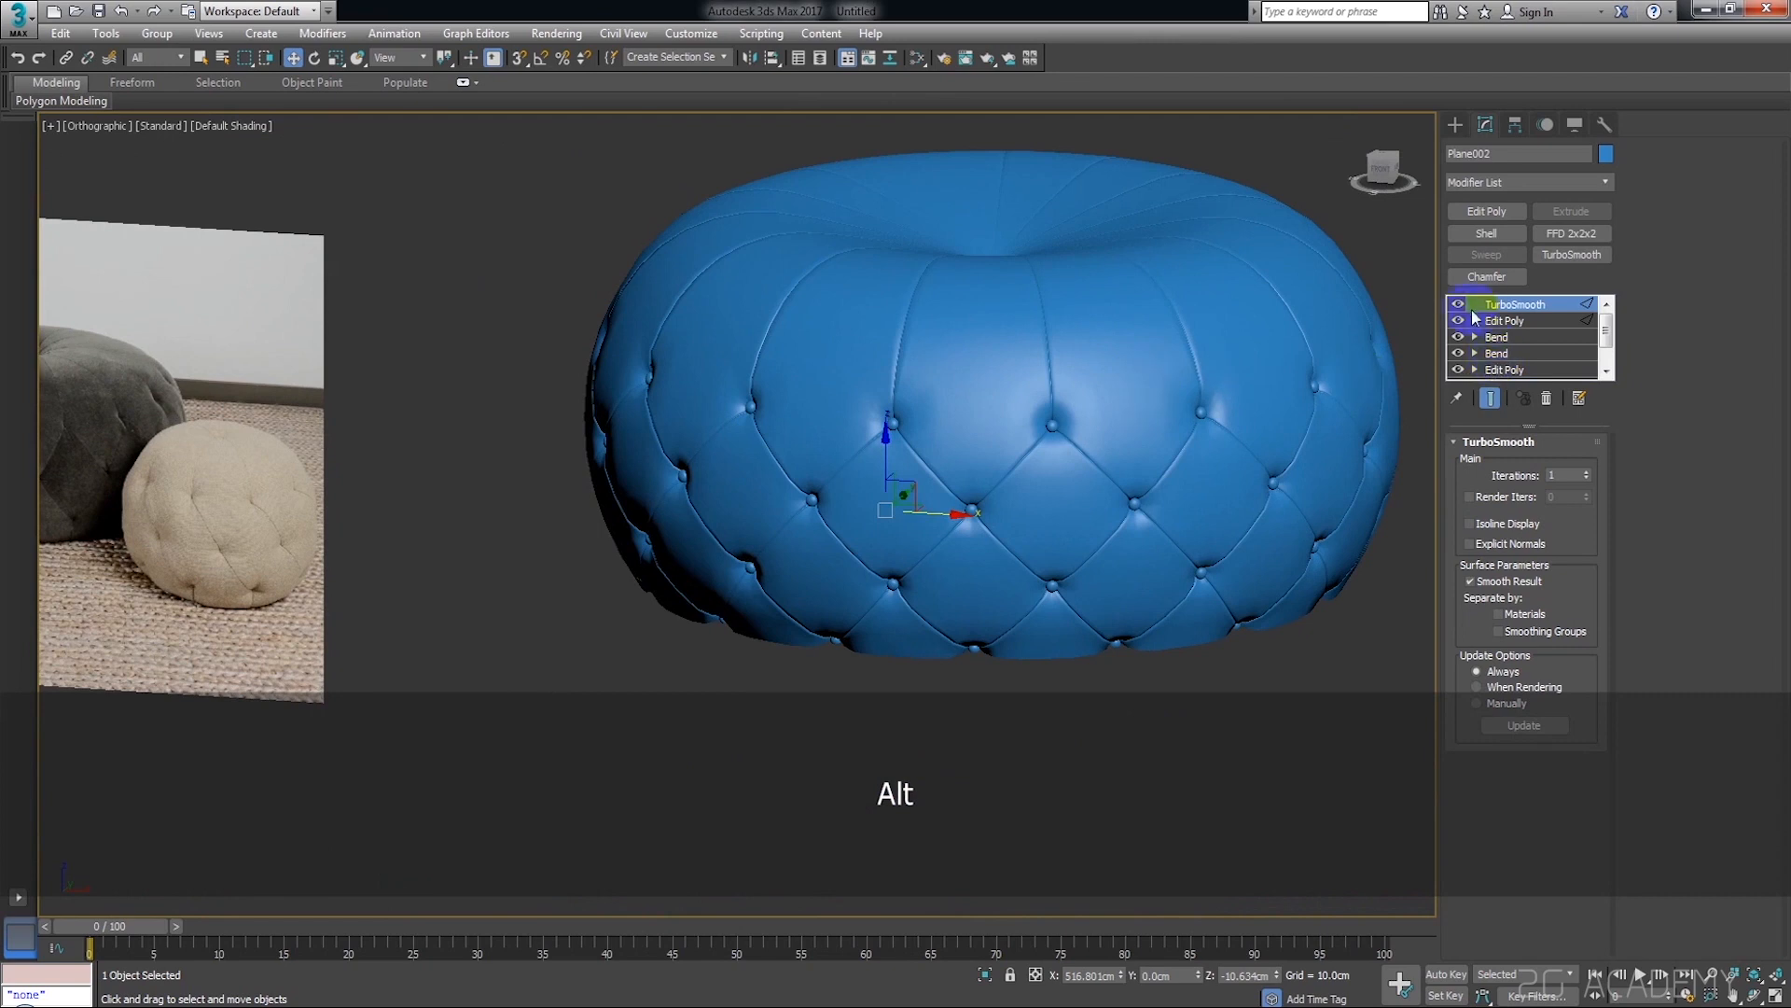
Switch off TurboSmooth's display, create a small sphere beside the pouf and show wireframe edges again
click(1457, 306)
alt+middle_drag(1428, 320, 1138, 458)
click(1455, 126)
click(1496, 265)
middle_drag(1254, 549, 1039, 498)
drag(1185, 600, 1186, 600)
key(w)
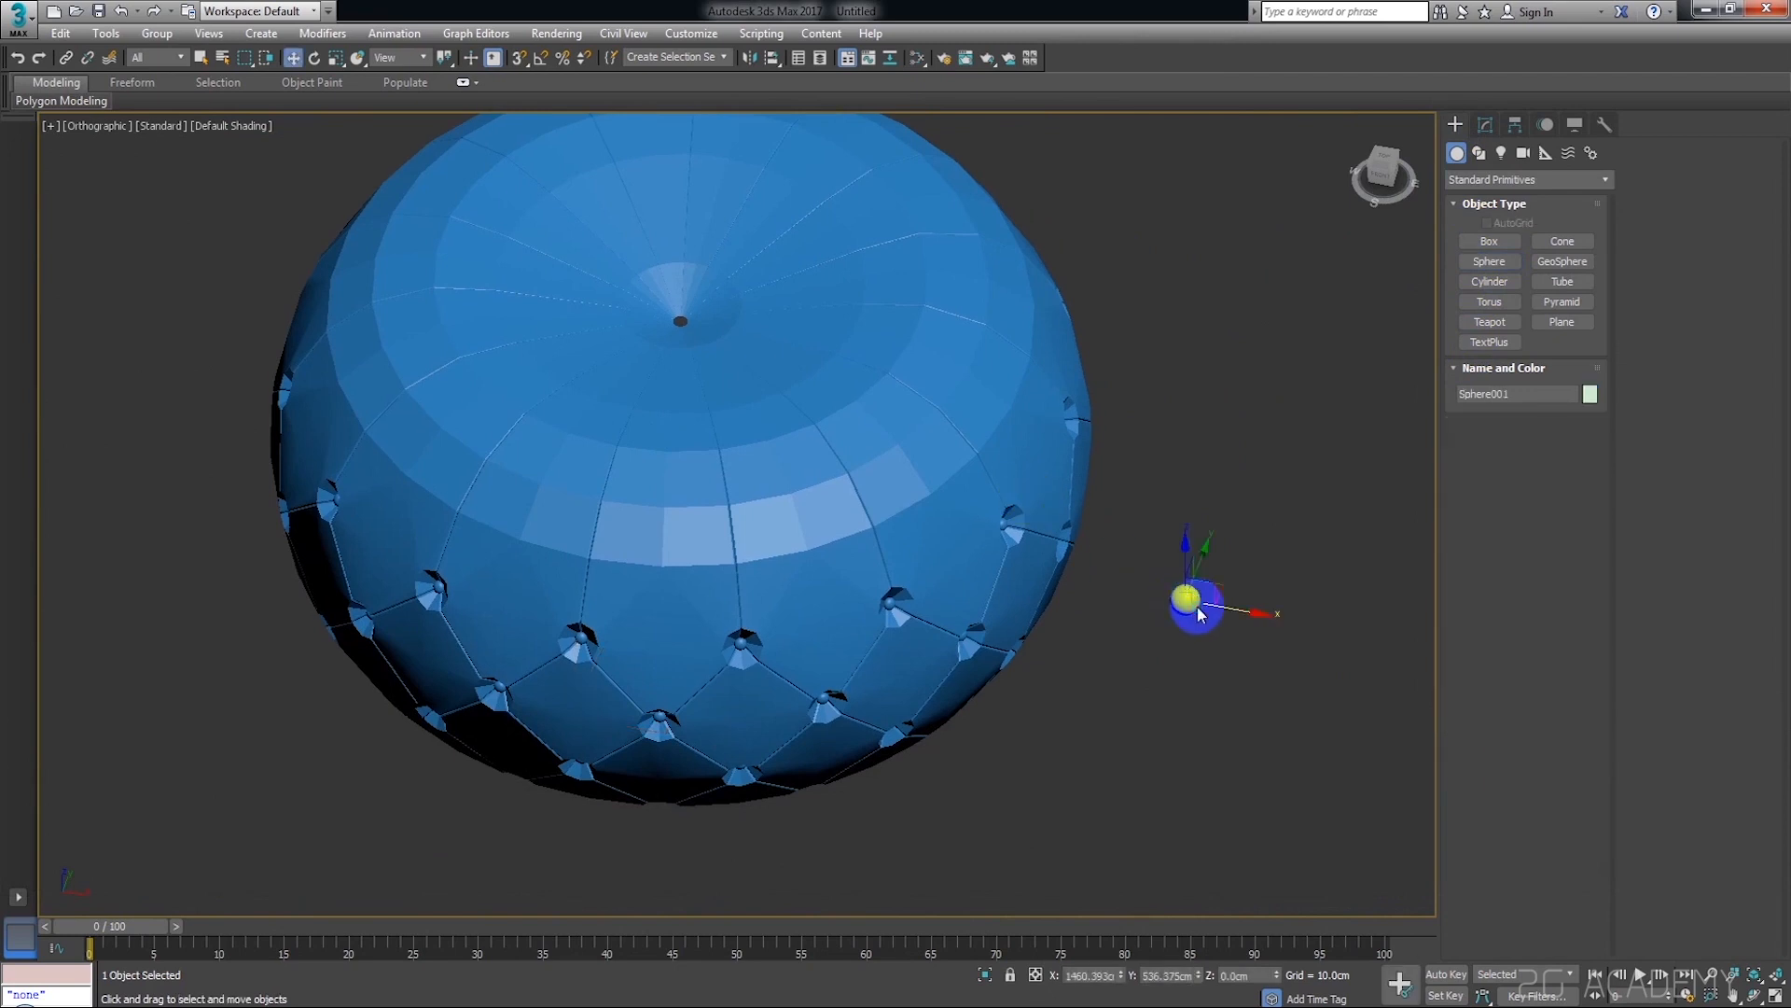
scroll(1199, 611, up, 4)
key(F4)
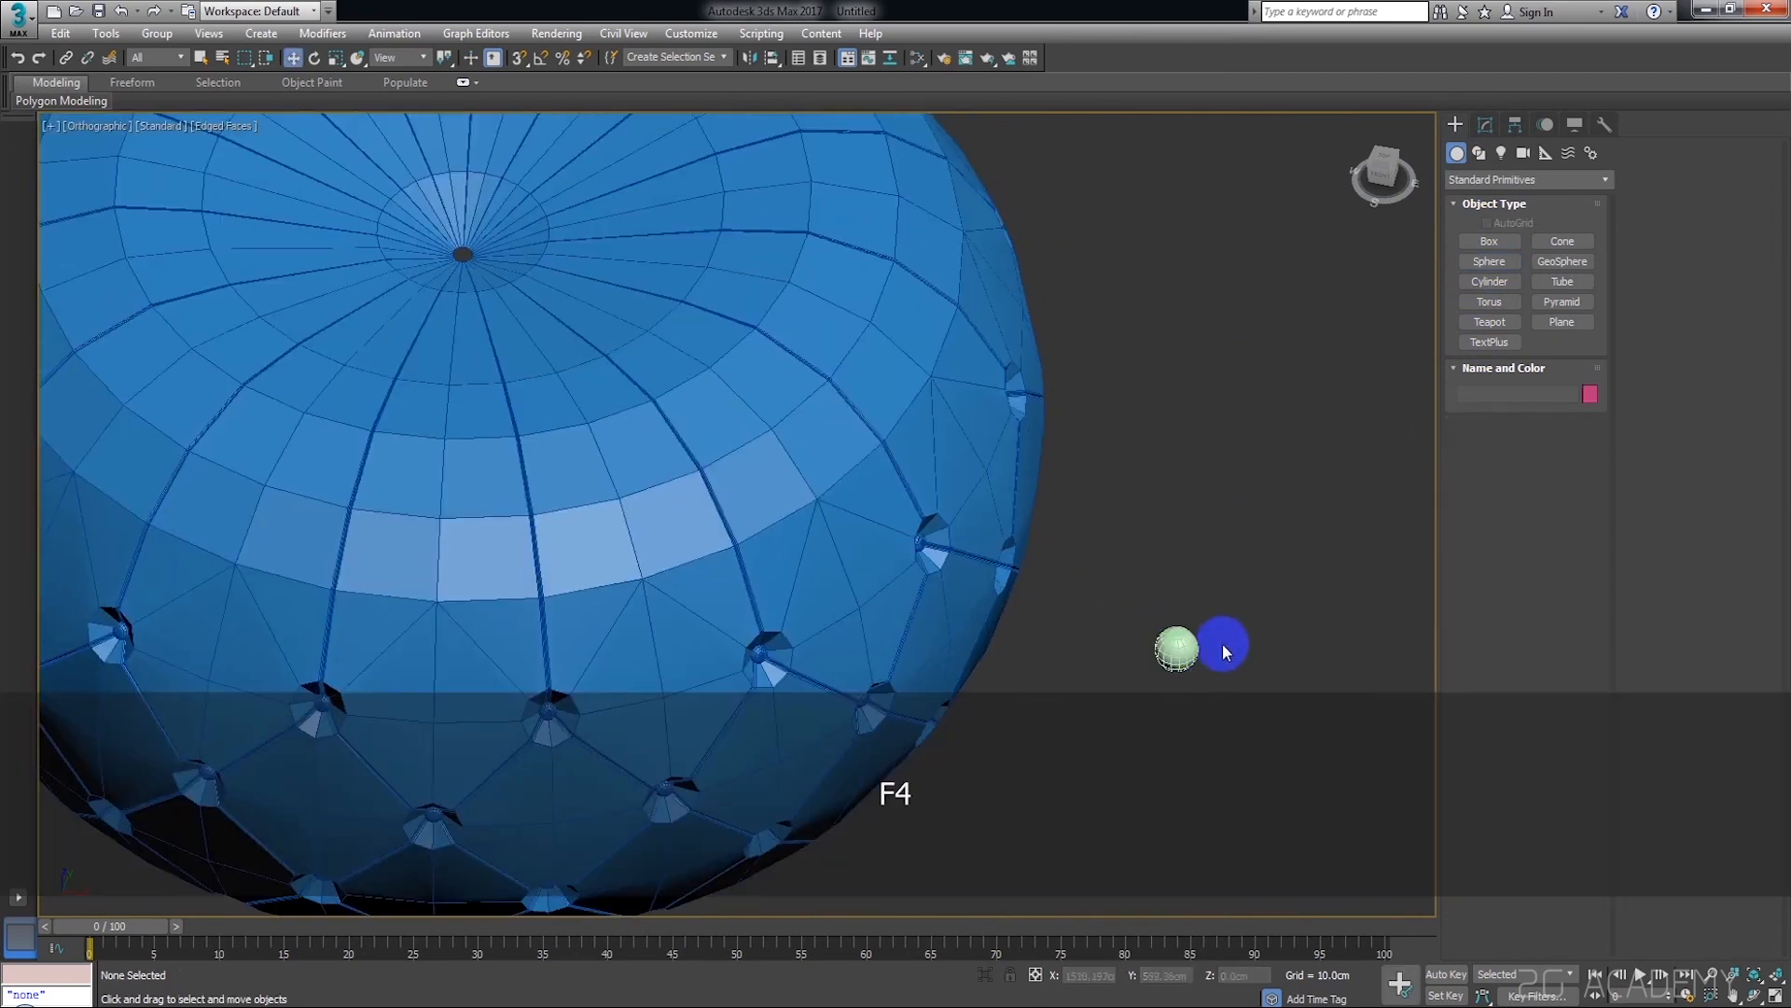
Try to align the sphere with the pouf using quick align
key(shift+a)
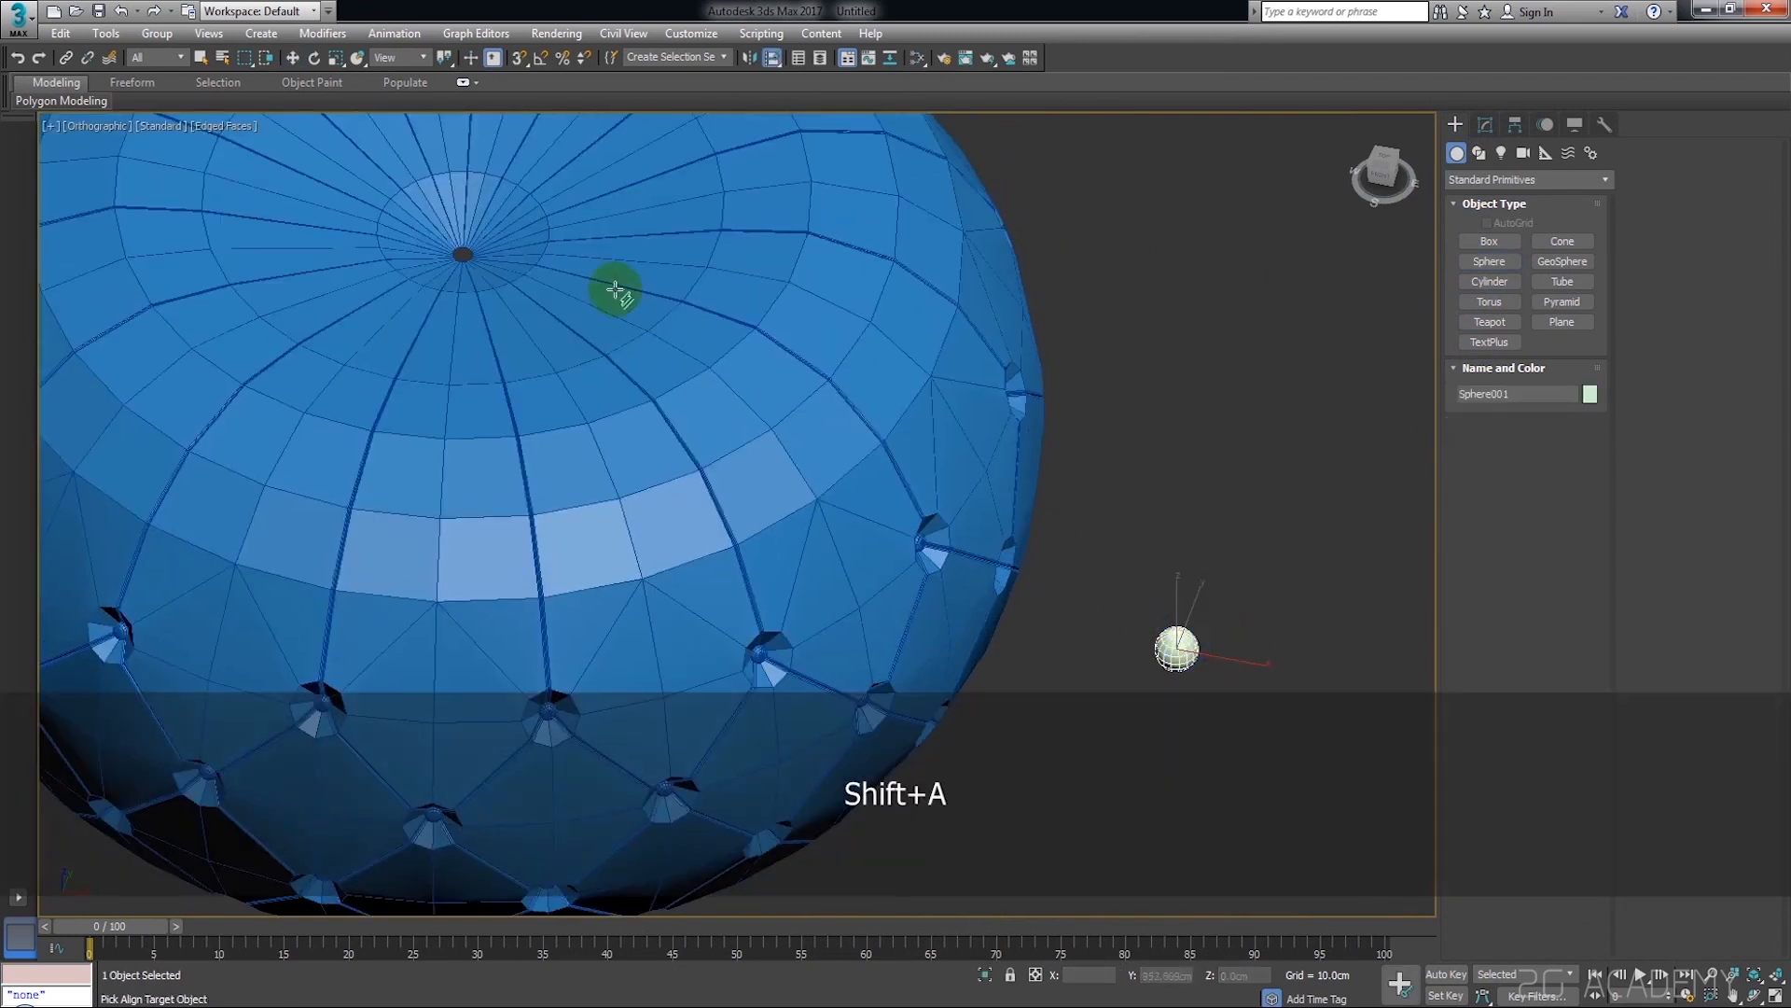
click(475, 254)
scroll(580, 531, down, 5)
alt+middle_drag(580, 532, 509, 609)
drag(492, 605, 676, 386)
key(ctrl+z)
Move the sphere freehand toward the small hole at the centre of the pouf's top
click(434, 688)
scroll(420, 681, up, 2)
click(423, 650)
scroll(646, 403, up, 3)
middle_drag(644, 404, 822, 495)
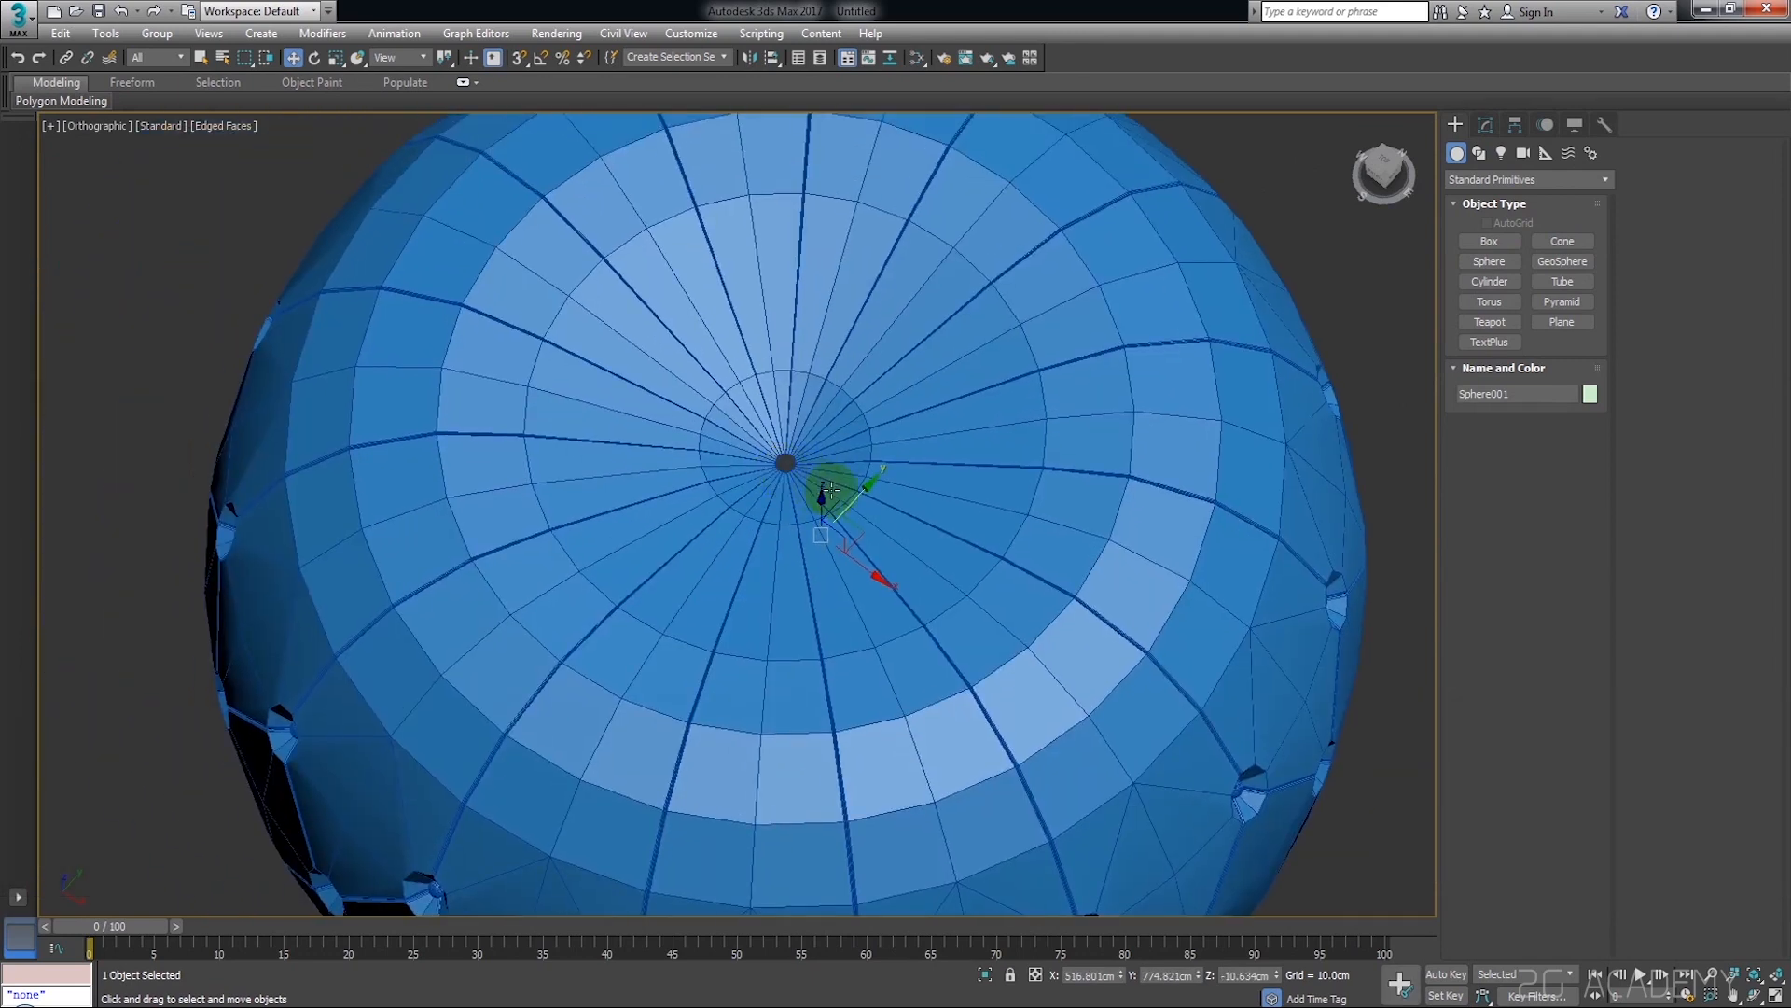
scroll(821, 504, up, 3)
mouse_move(870, 361)
alt+middle_down()
mouse_move(840, 384)
mouse_move(848, 354)
alt+middle_up()
mouse_move(811, 333)
mouse_down()
mouse_move(812, 250)
mouse_move(791, 321)
mouse_up()
Select the tufted pouf and center its pivot to the object
click(998, 371)
scroll(998, 370, down, 3)
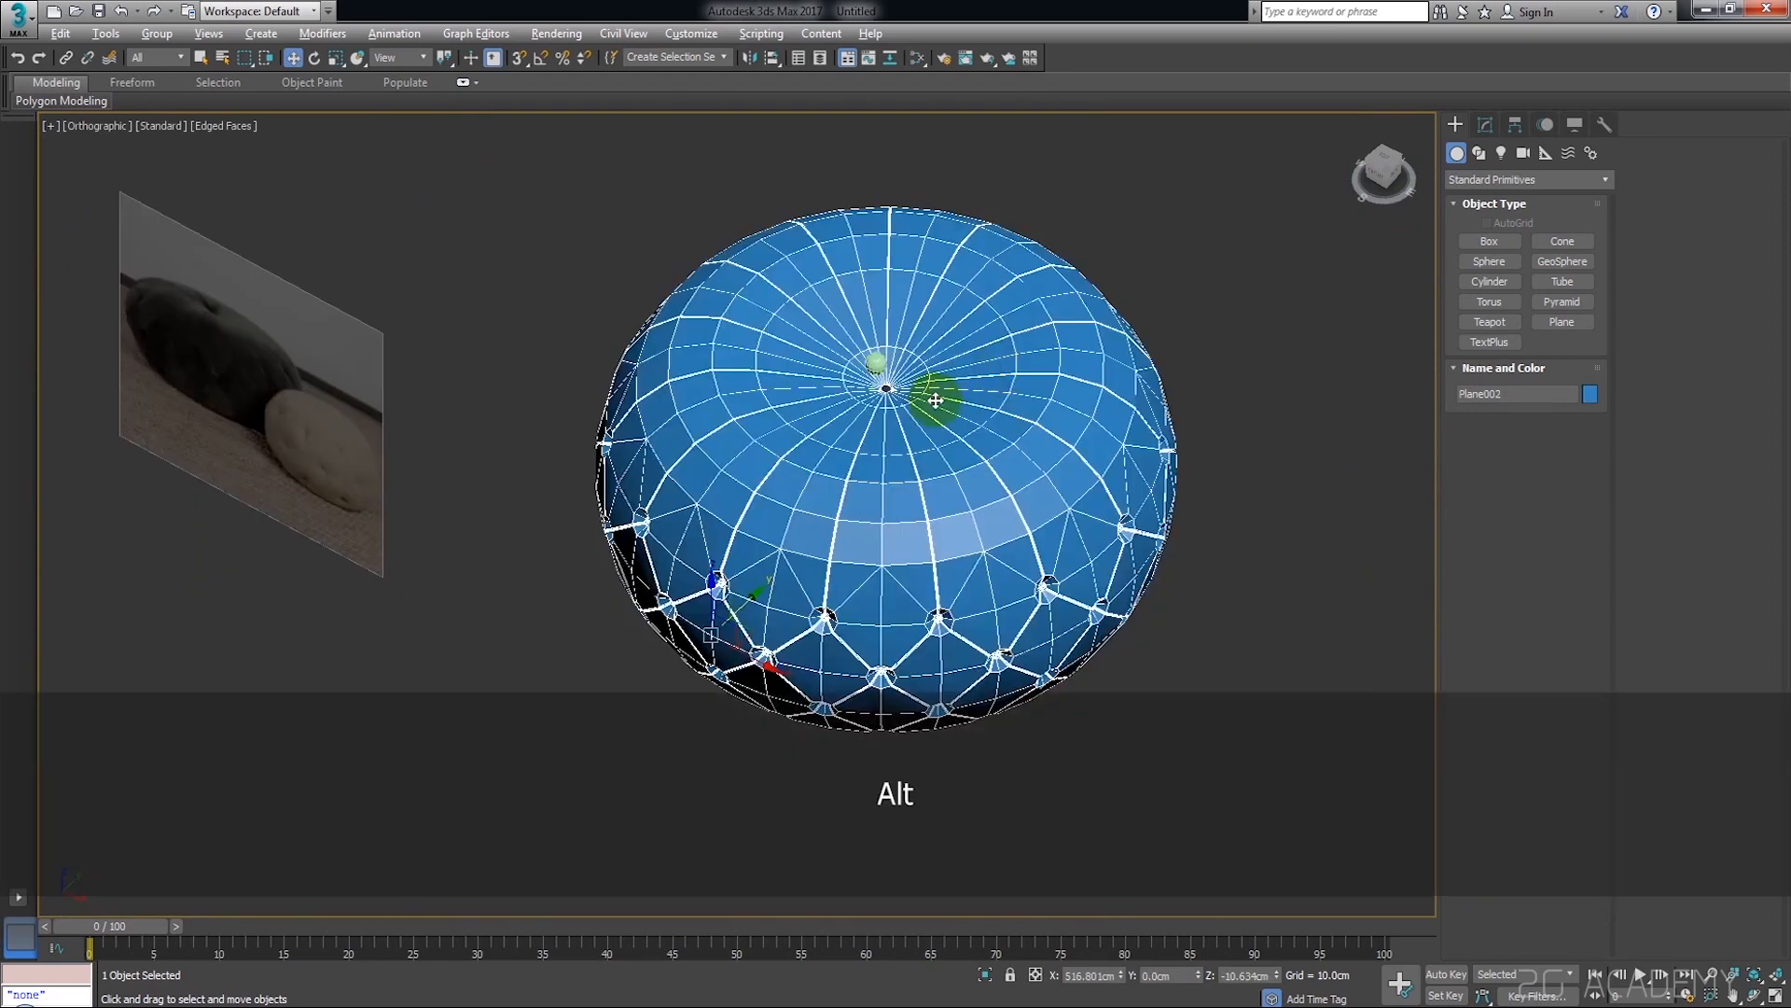
alt+middle_drag(935, 397, 946, 404)
click(1263, 396)
click(1106, 462)
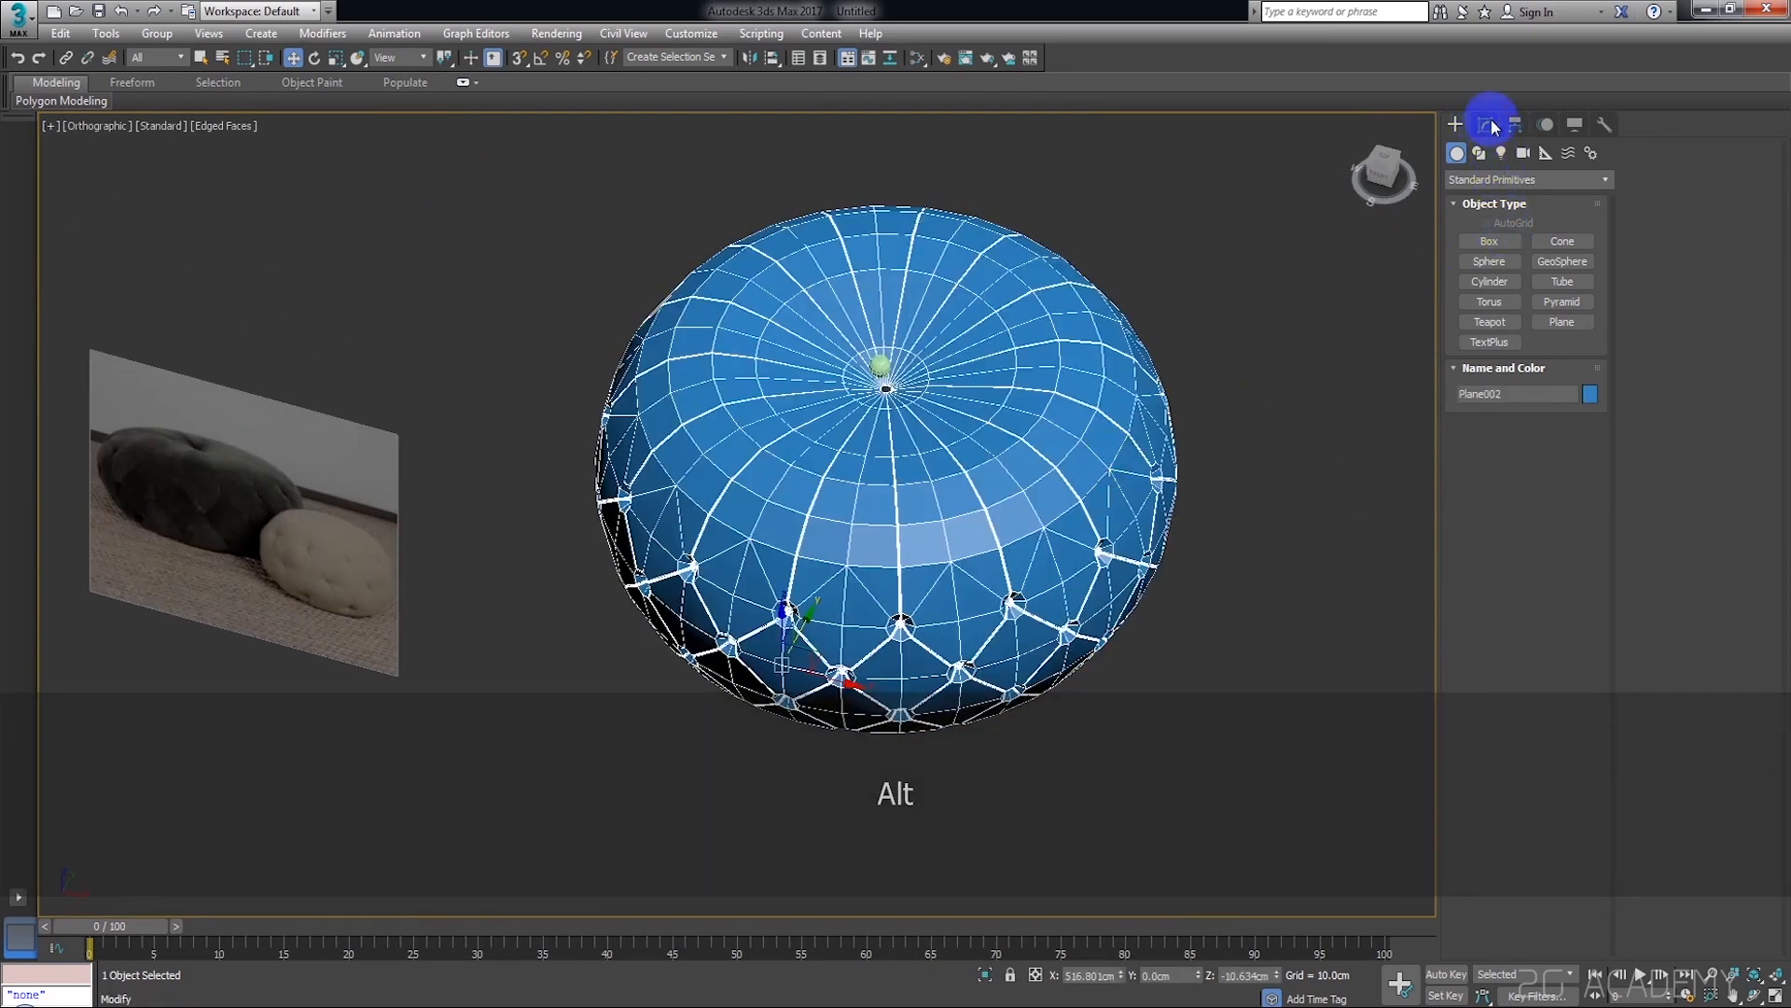
click(1513, 124)
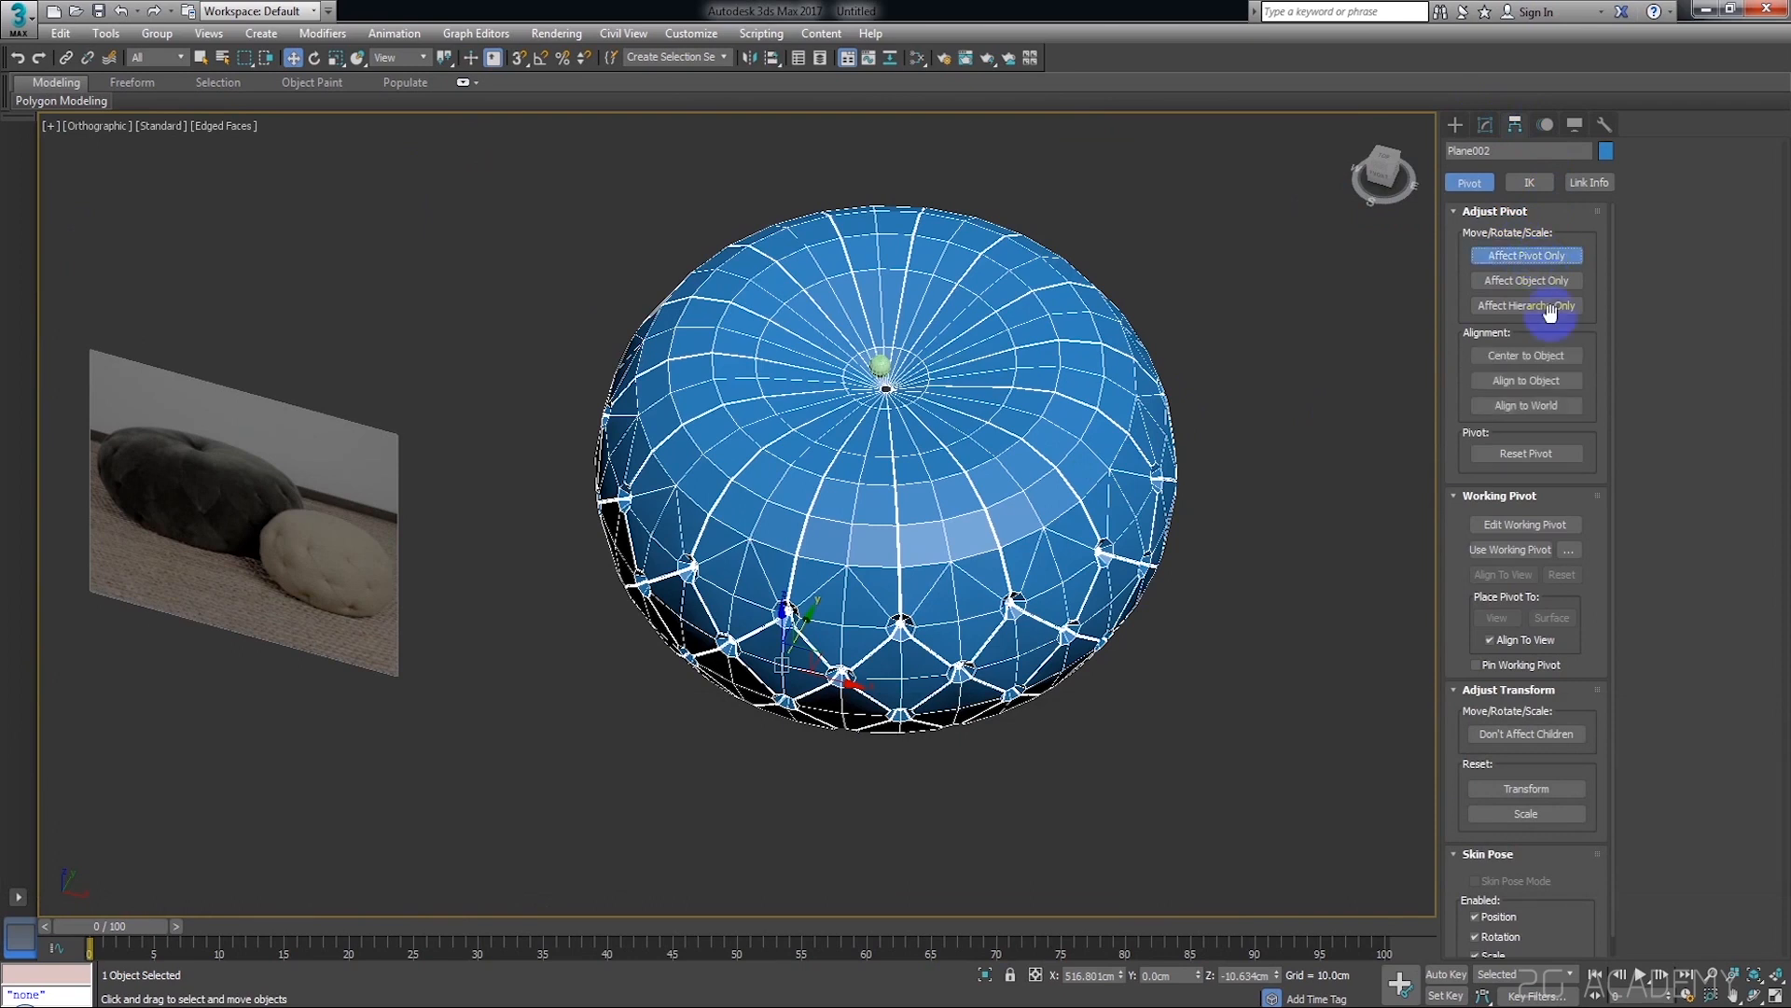
click(1547, 365)
click(1467, 126)
Align the sphere to the pouf's centered pivot and raise it into the dimple on the upper surface
key(z)
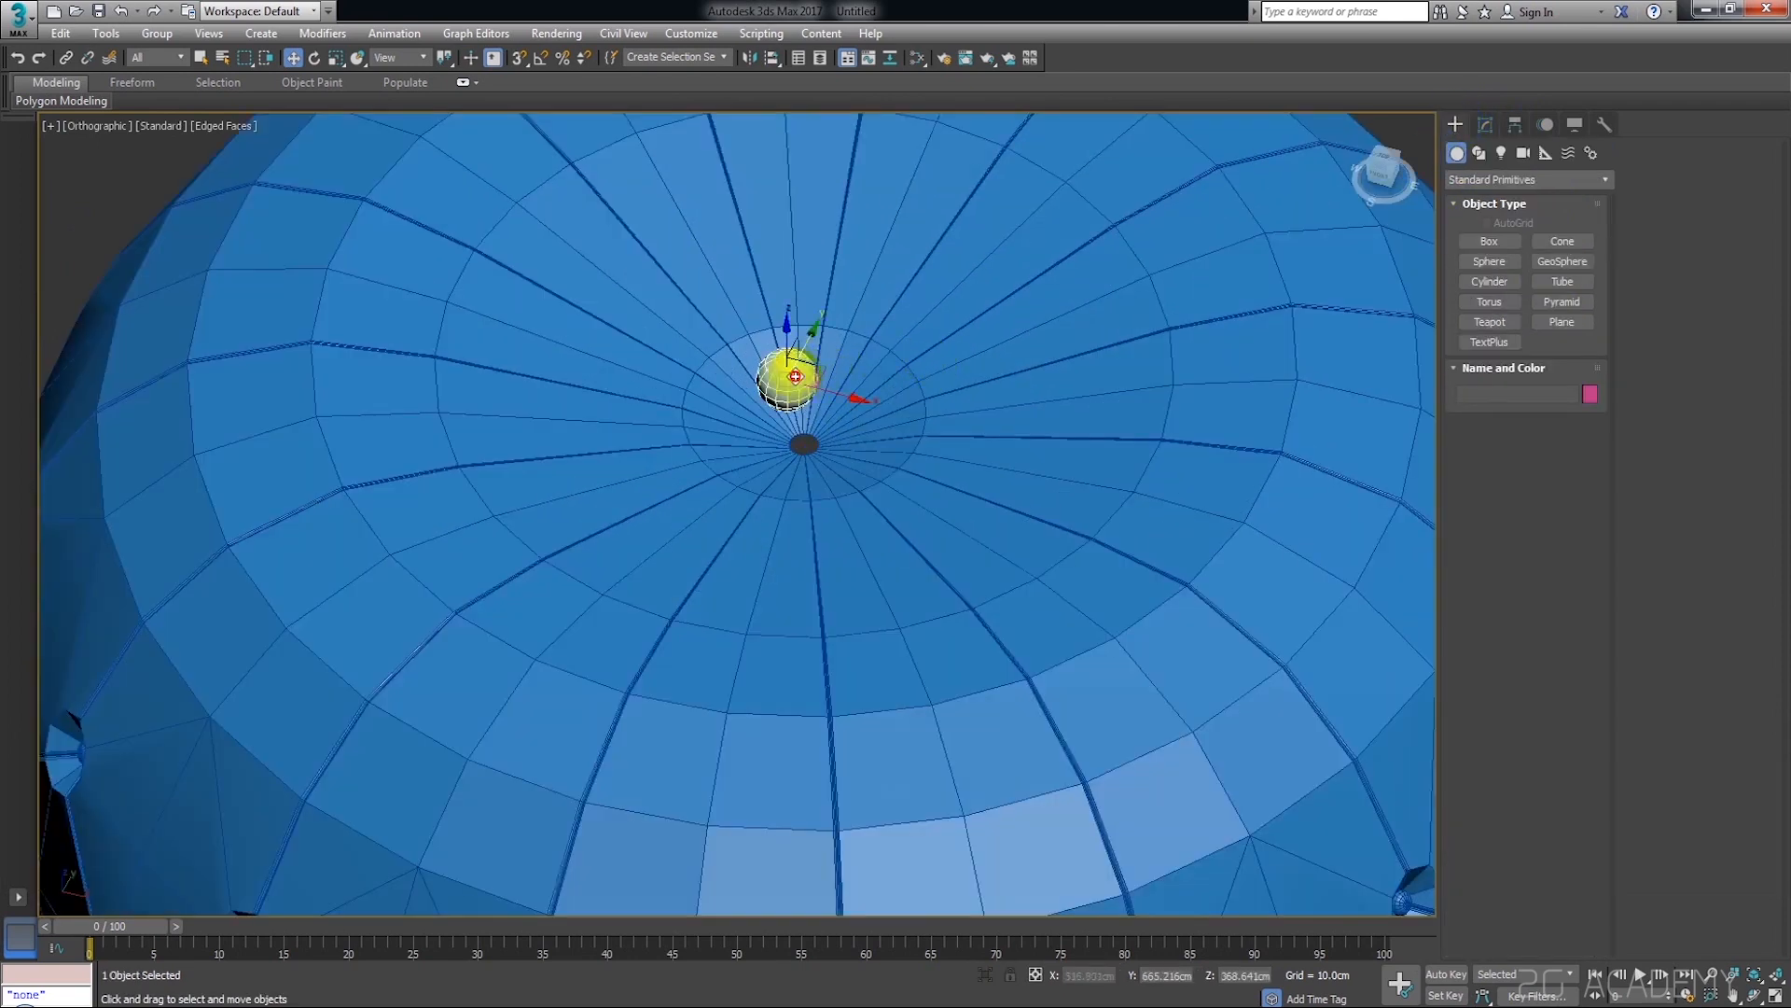
scroll(894, 402, down, 5)
key(shift+a)
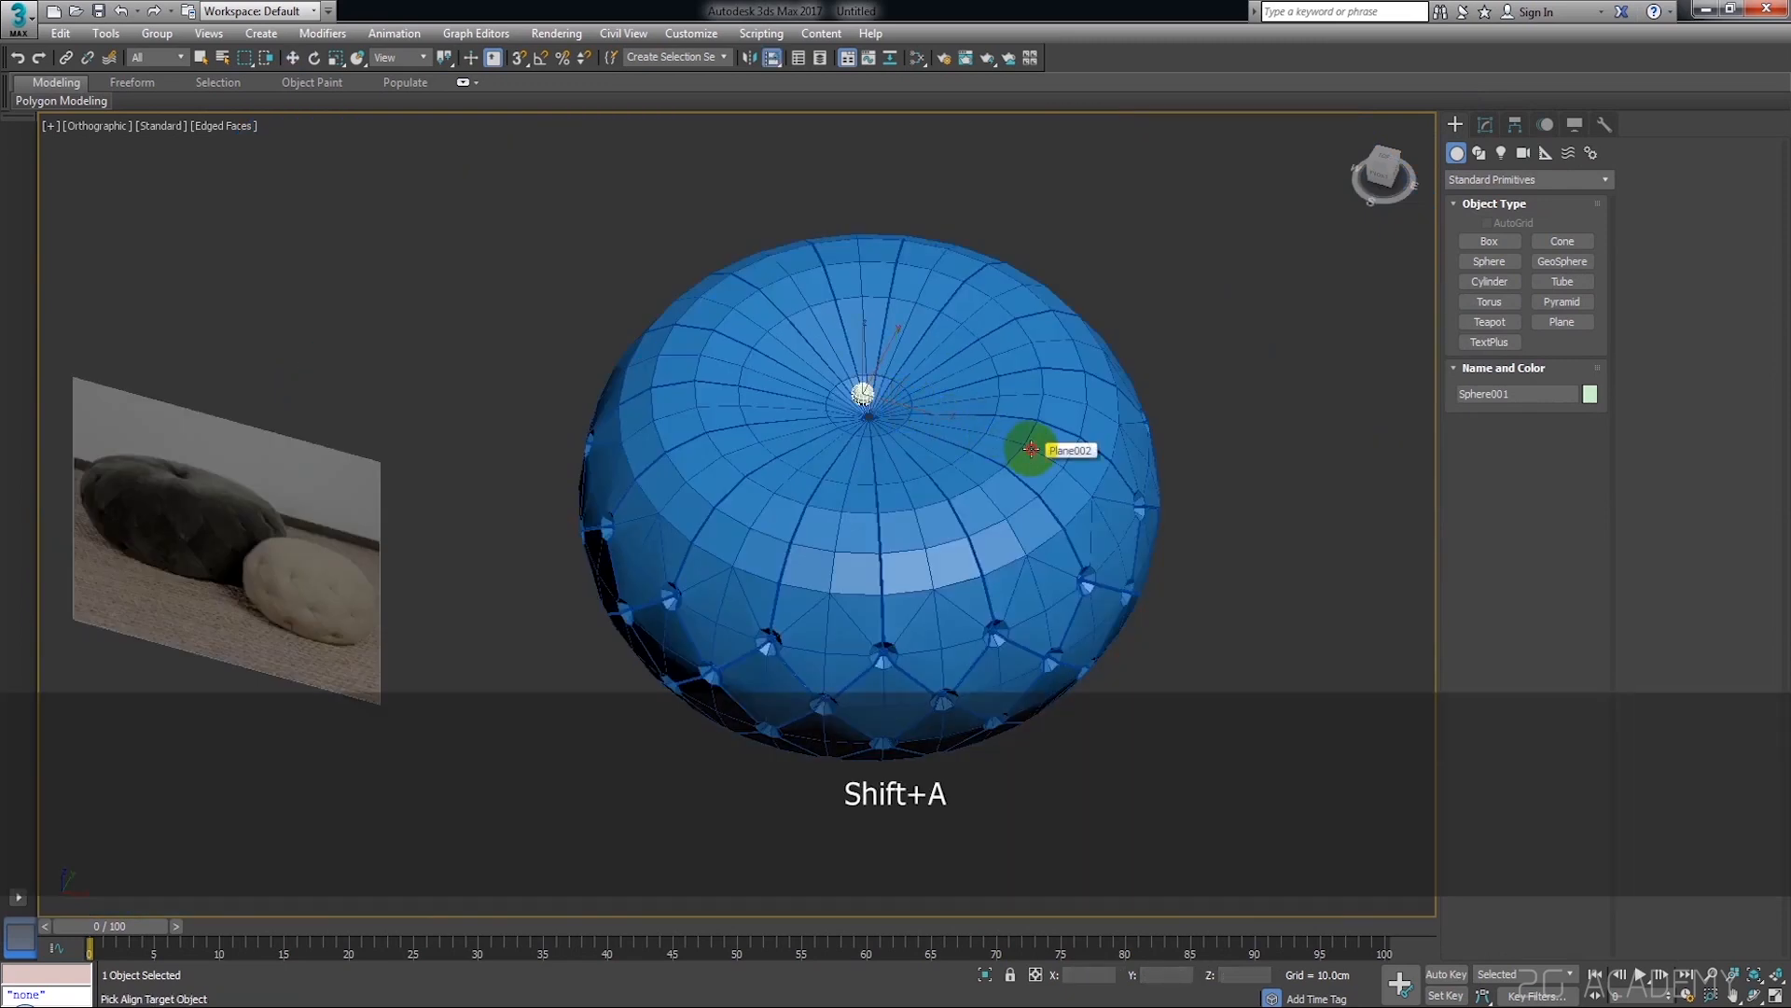
click(1031, 449)
scroll(851, 512, up, 6)
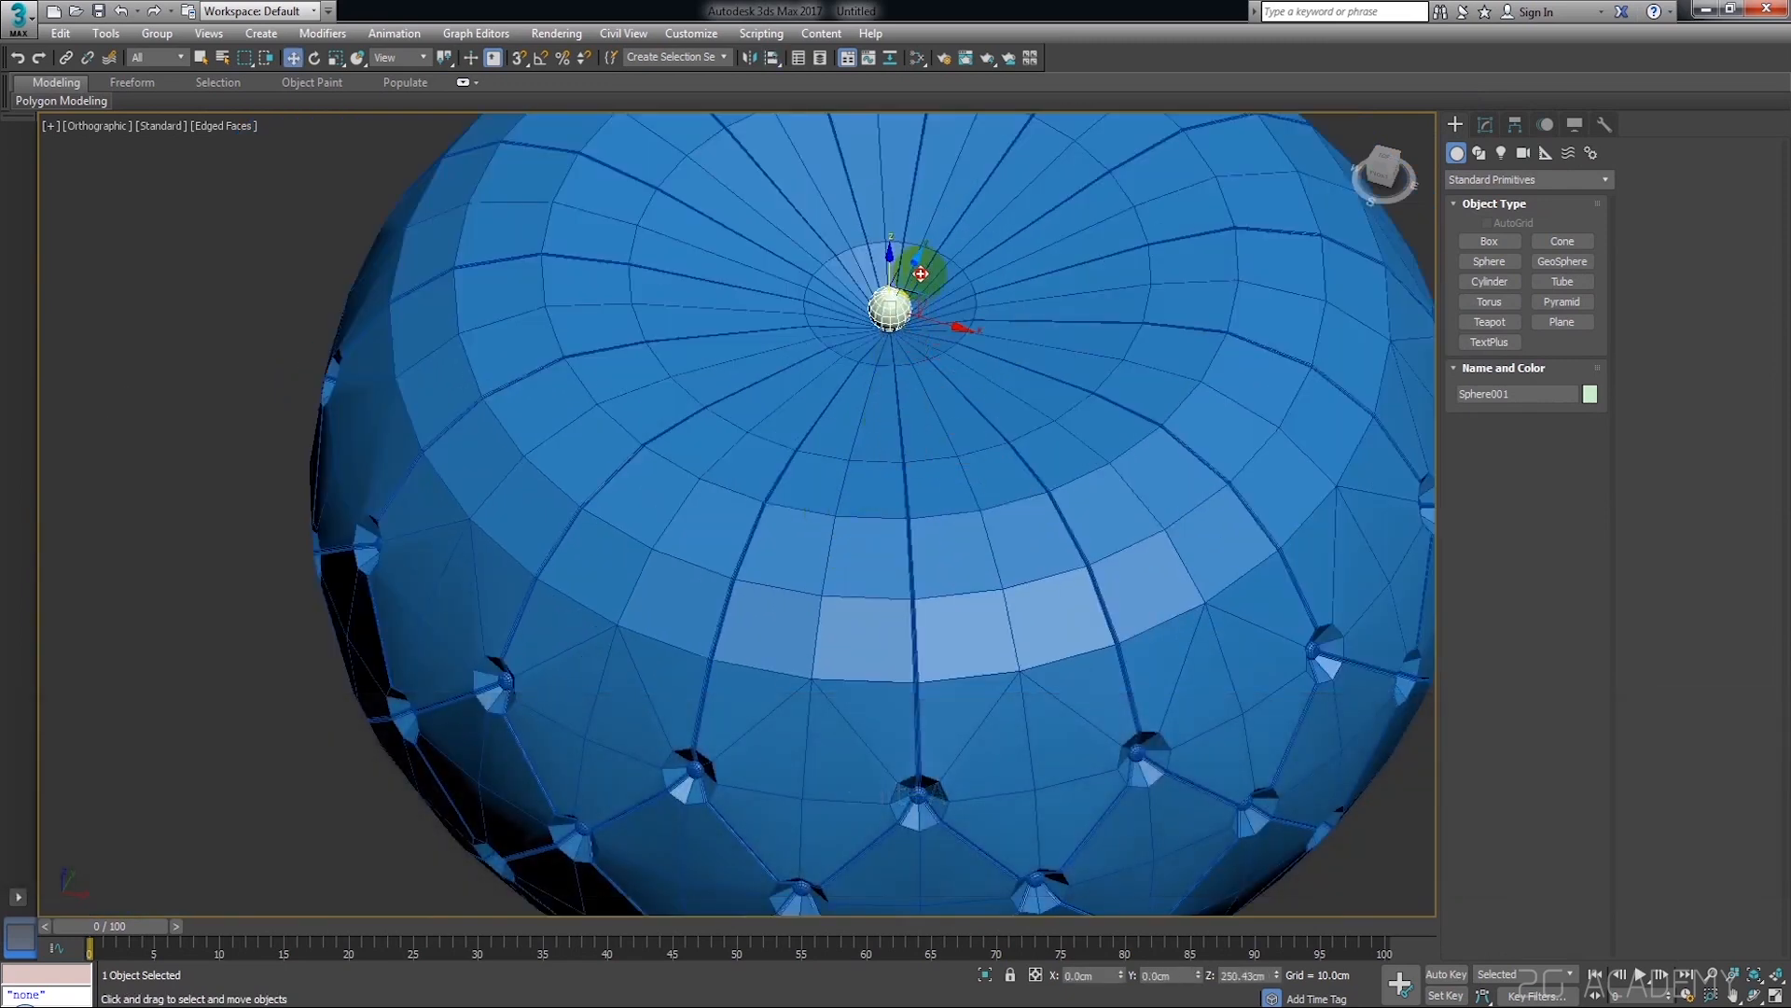
scroll(924, 278, up, 4)
Flatten the sphere along Z and scale it up uniformly to about 190 %
middle_drag(825, 319, 858, 338)
key(r)
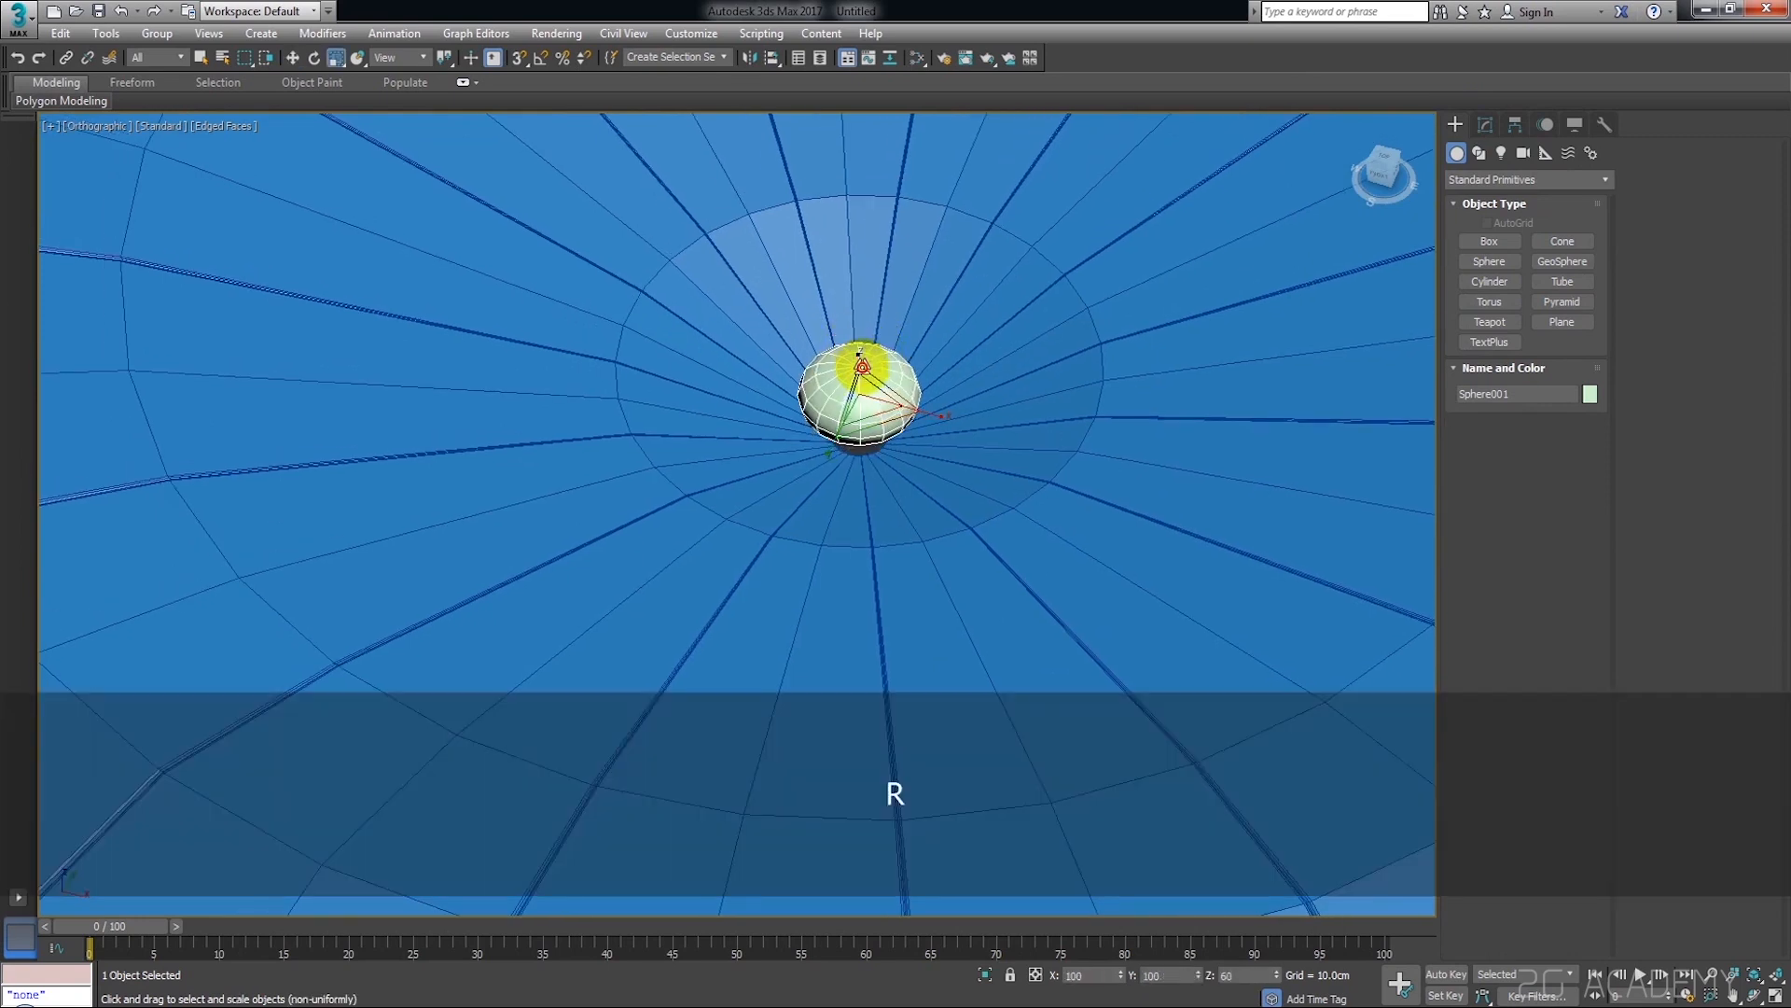
drag(872, 406, 1179, 354)
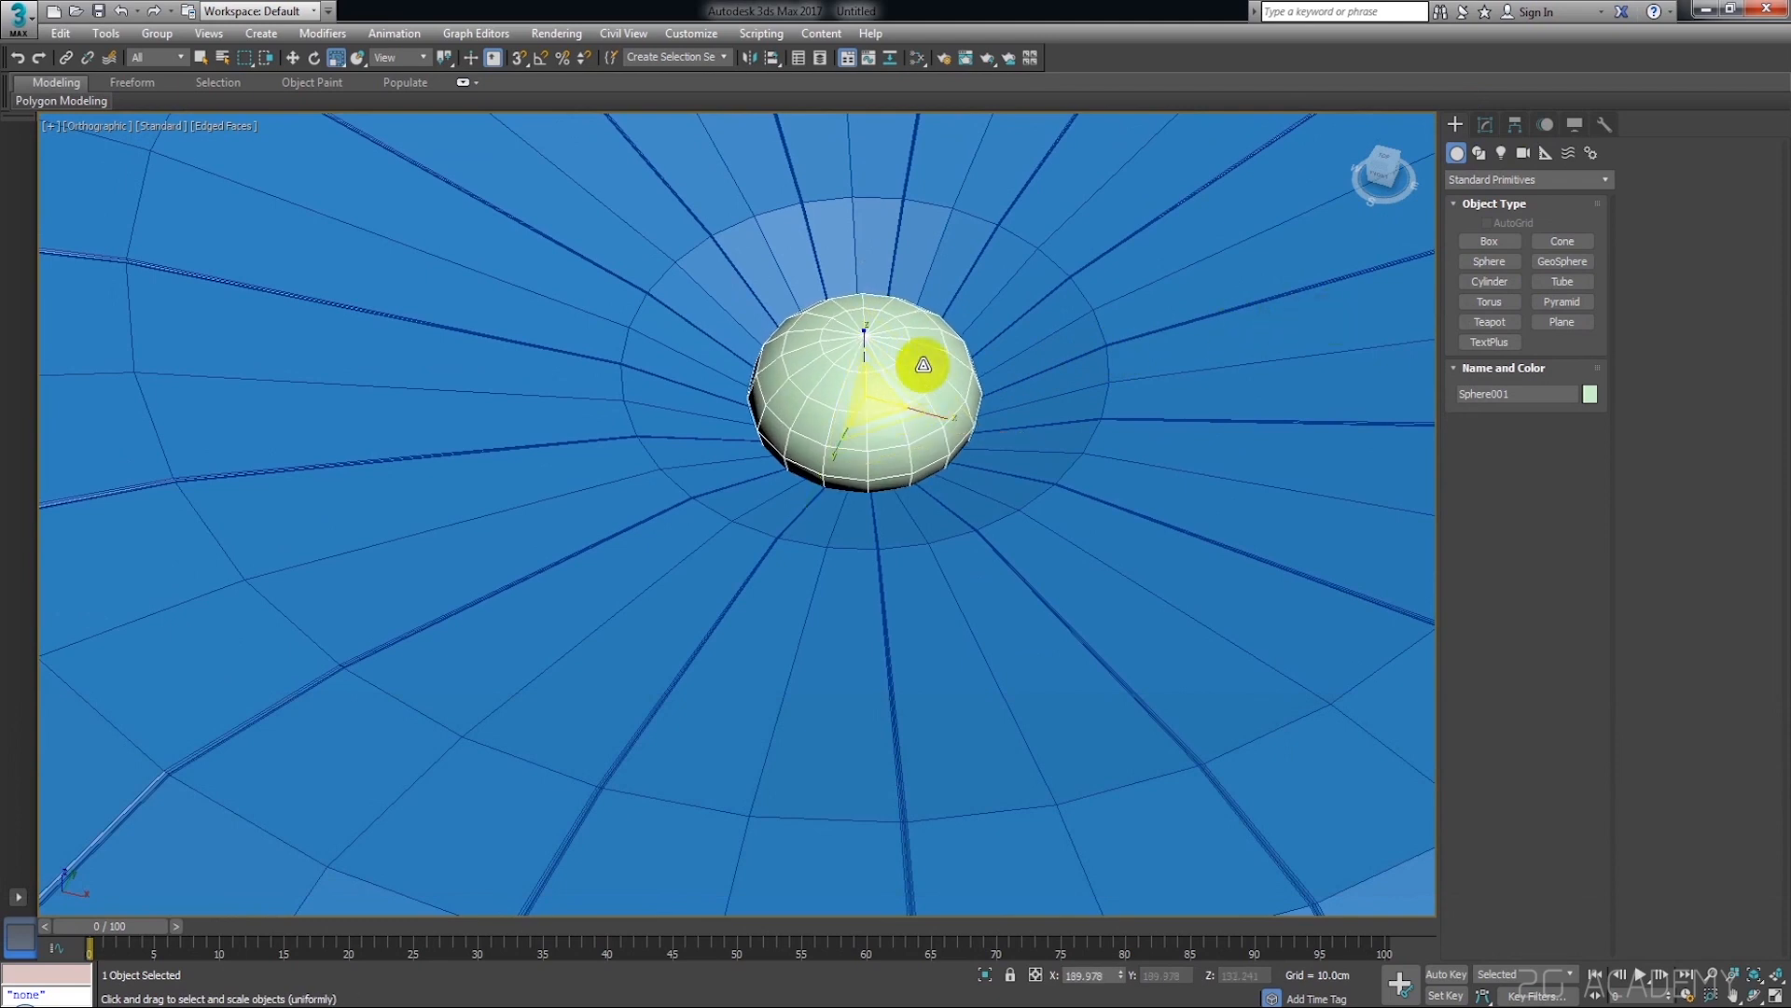
Adjust the flattened sphere's height to about 275 cm in Z so it sits over the central hole
key(w)
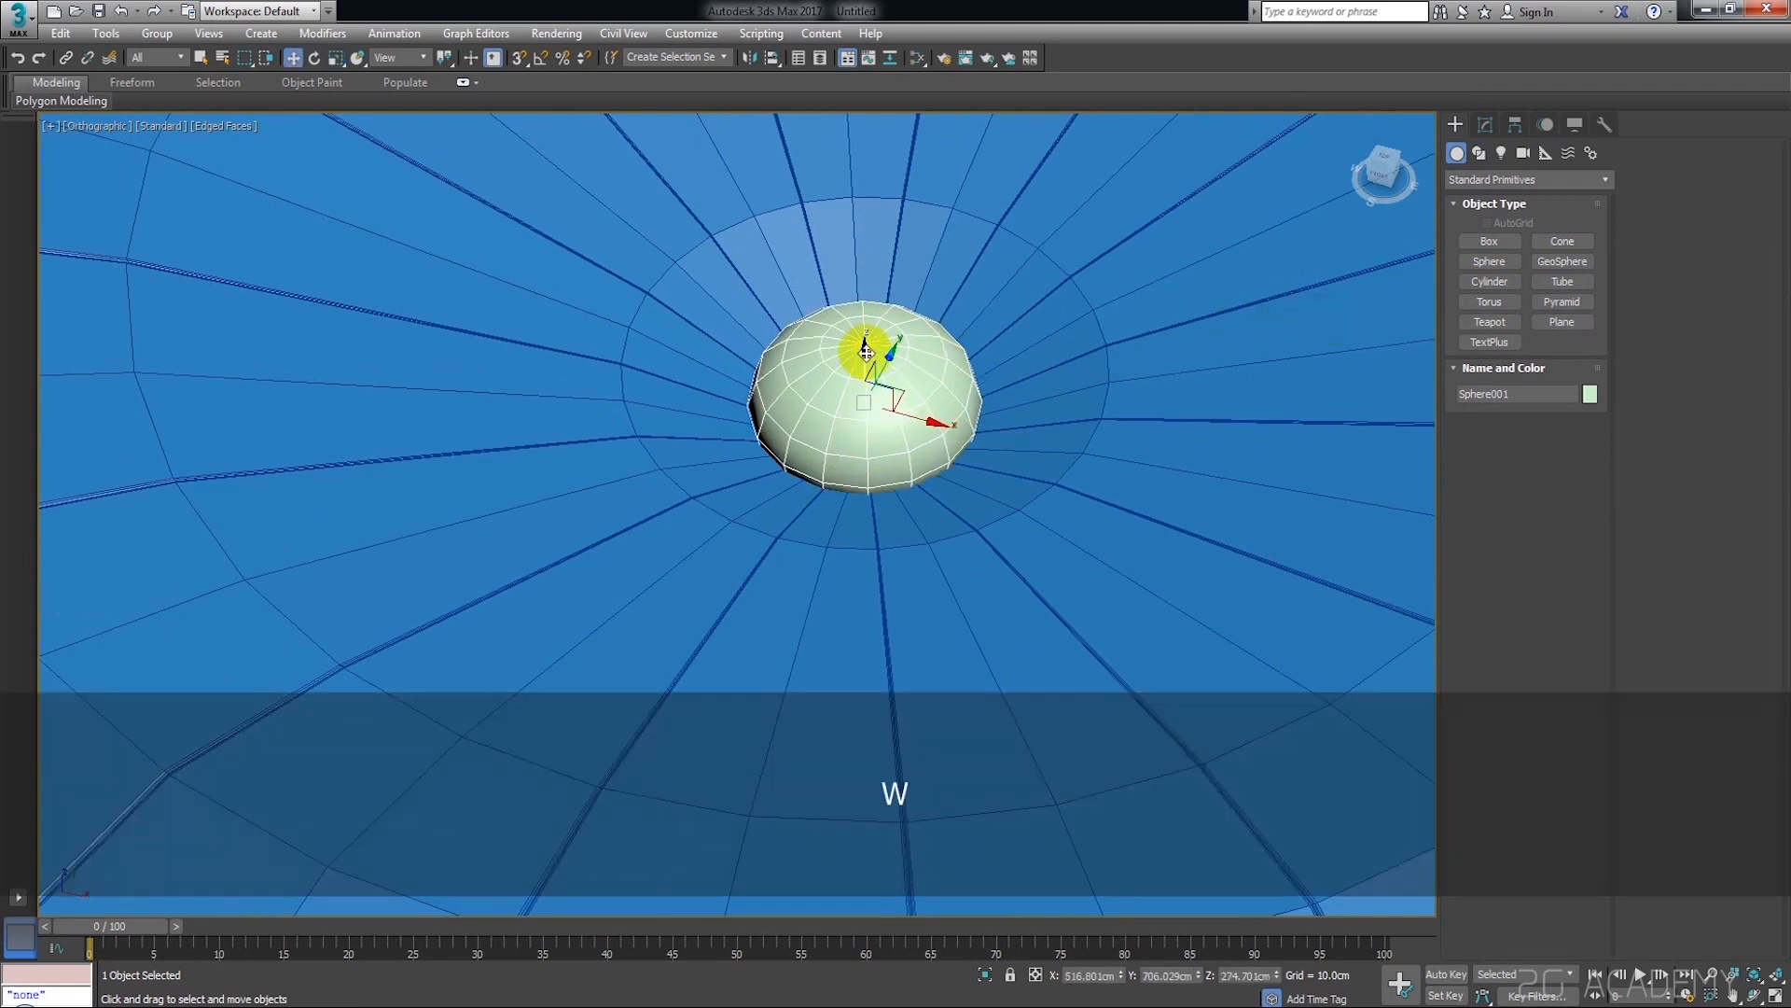
scroll(866, 352, down, 5)
scroll(866, 387, up, 6)
mouse_move(912, 339)
alt+middle_down()
mouse_move(931, 380)
mouse_move(922, 333)
mouse_move(911, 343)
alt+middle_up()
scroll(918, 374, down, 6)
scroll(932, 379, up, 4)
scroll(931, 379, down, 5)
scroll(924, 328, up, 5)
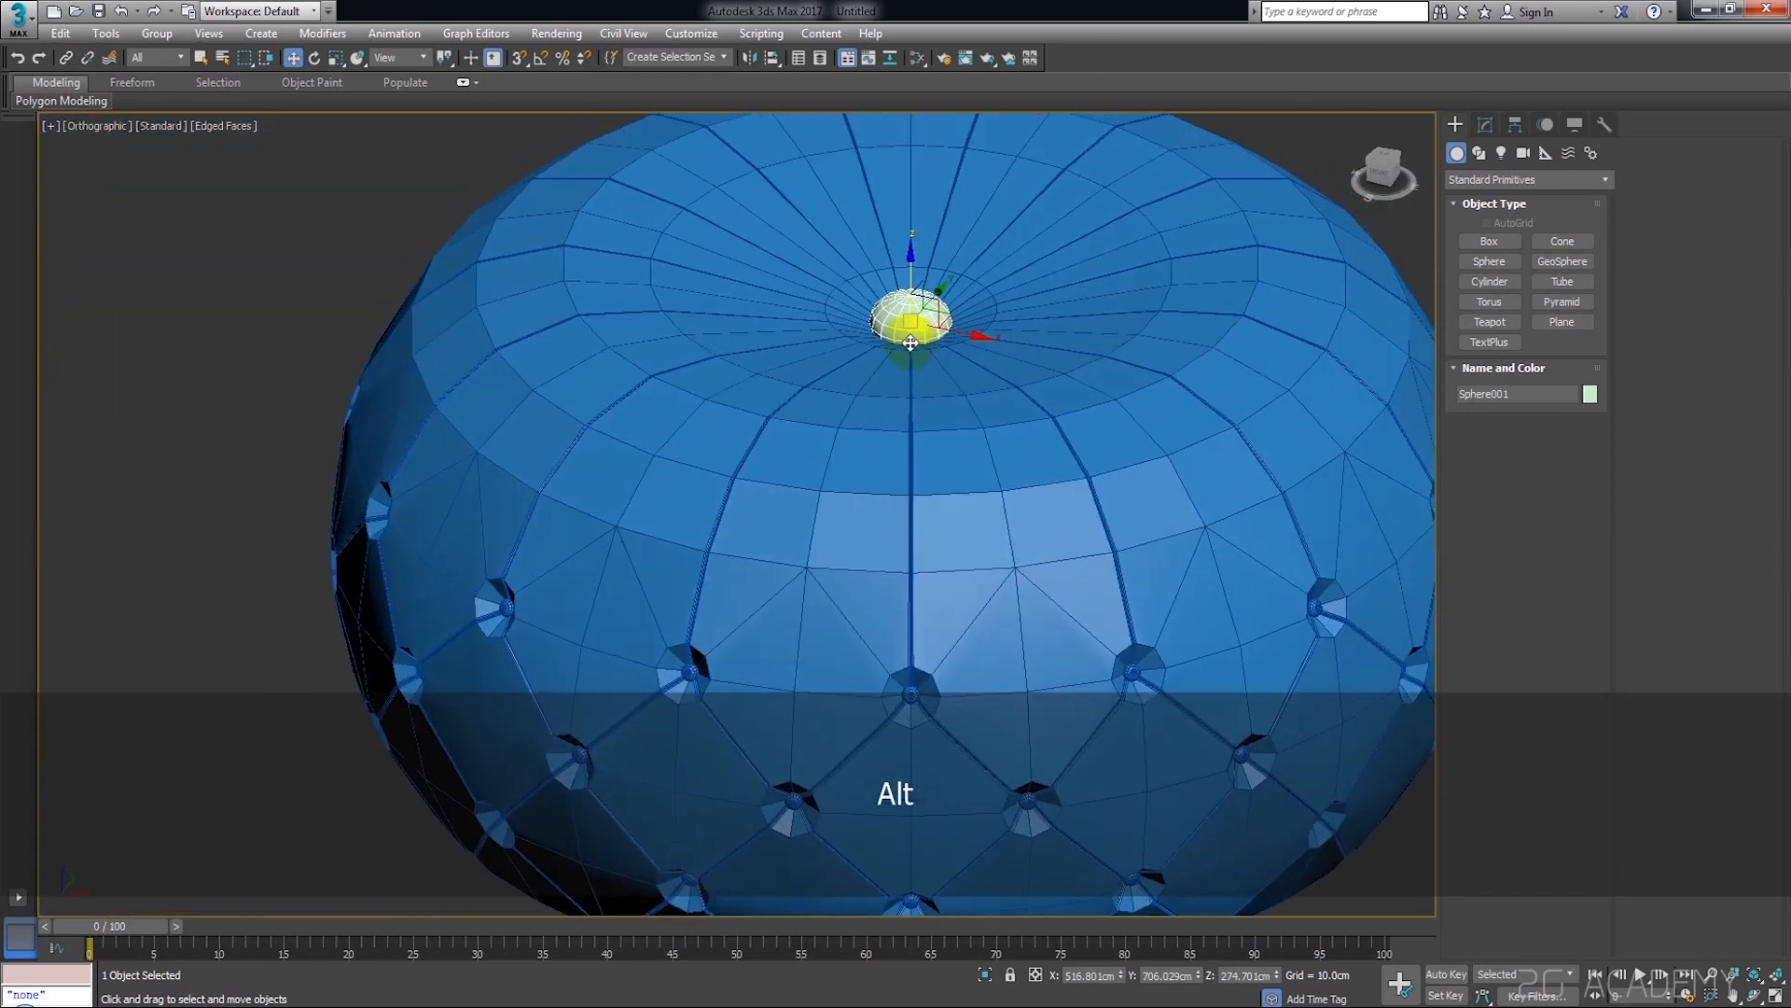
Scale the button sphere down uniformly and lower it slightly into the central dimple
scroll(911, 343, up, 3)
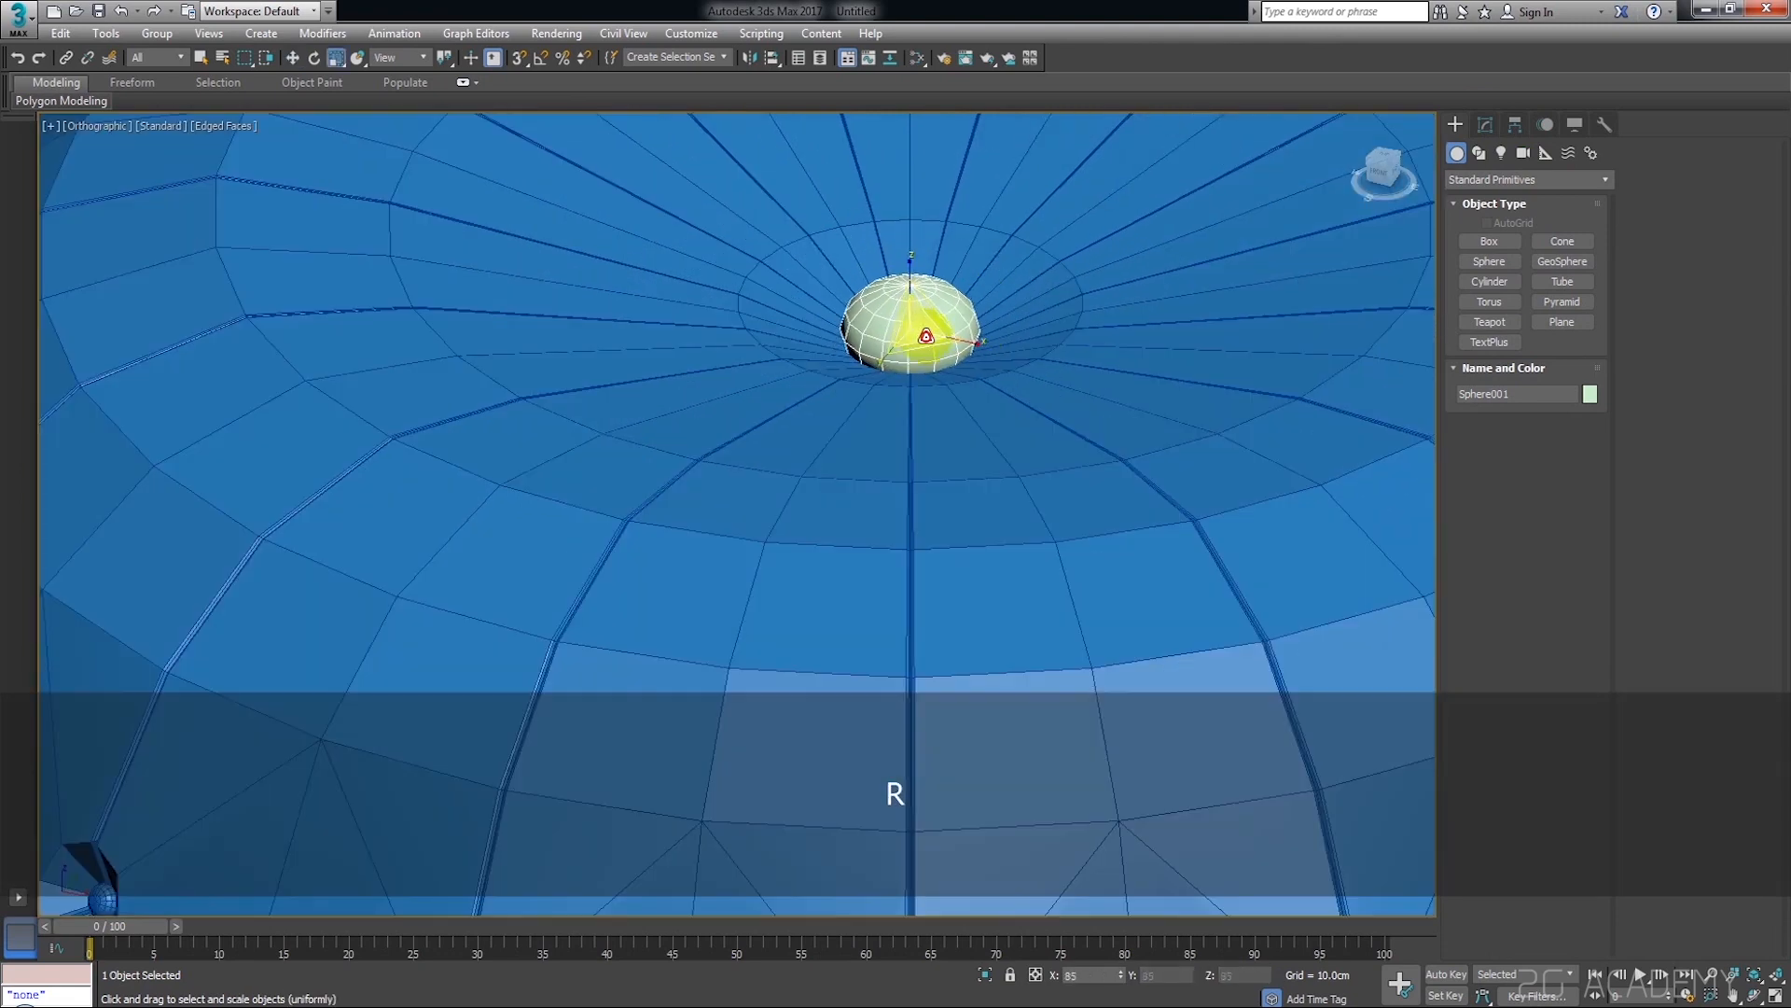
key(w)
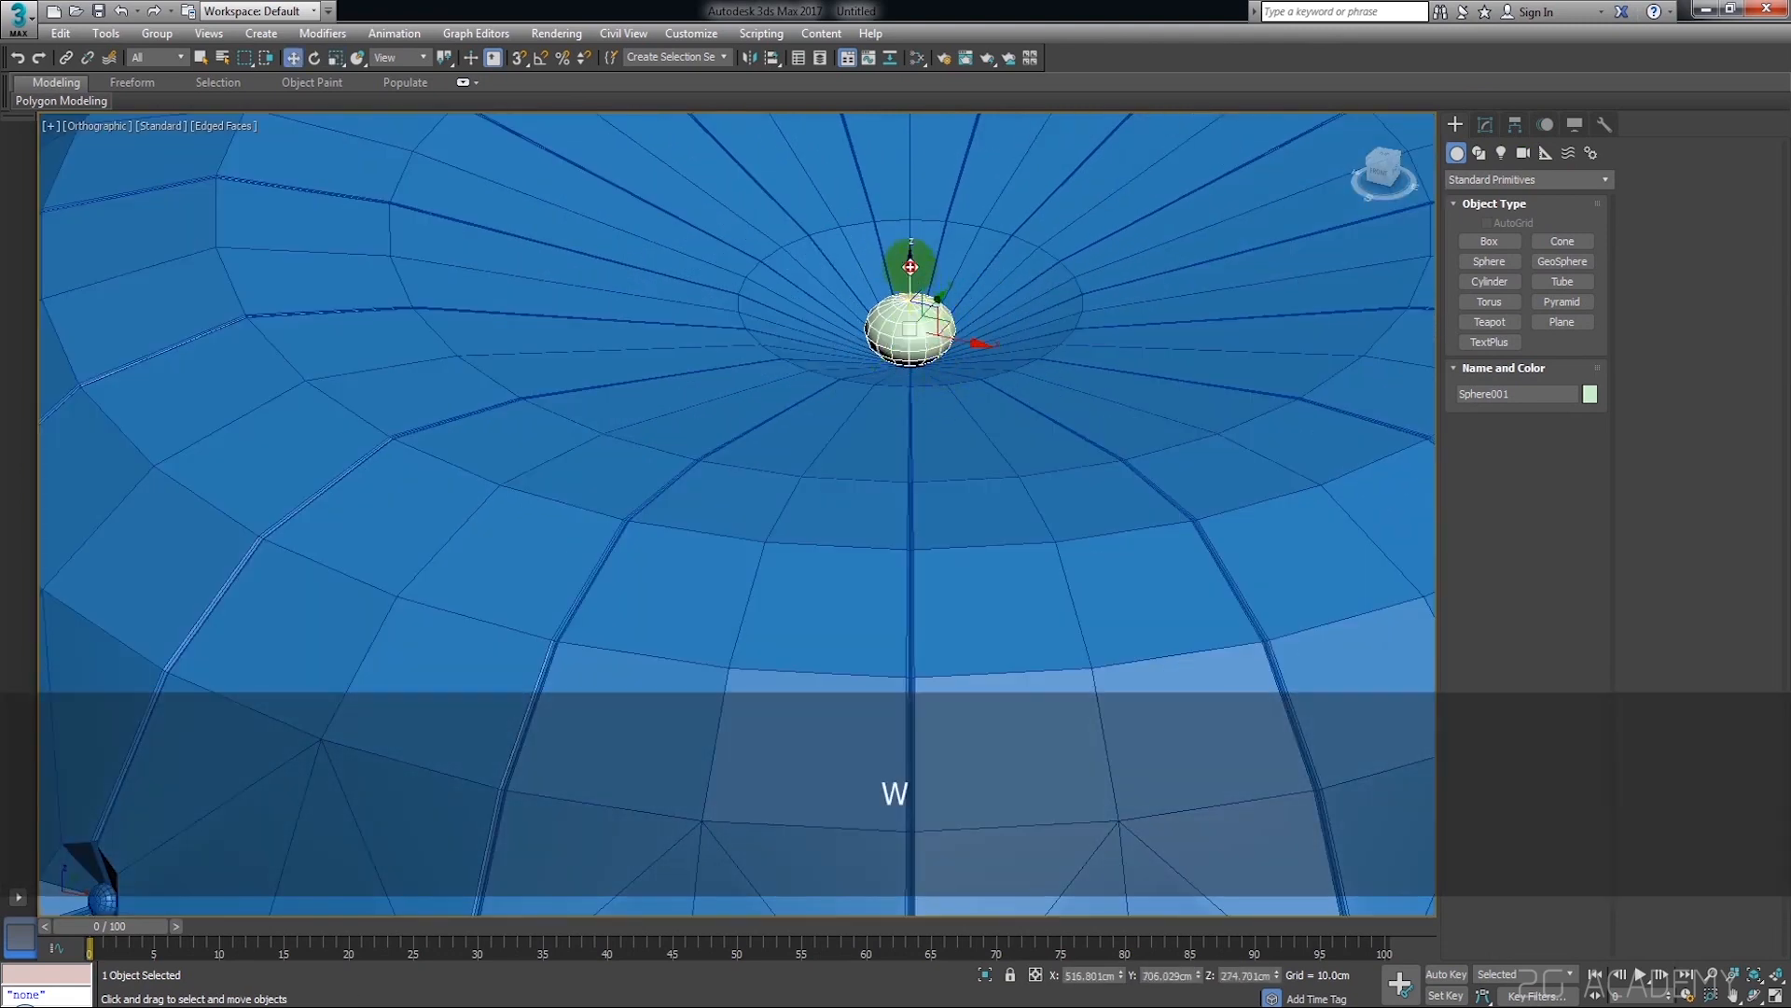
drag(913, 285, 914, 291)
scroll(929, 317, down, 5)
alt+middle_drag(930, 319, 959, 366)
scroll(909, 294, up, 6)
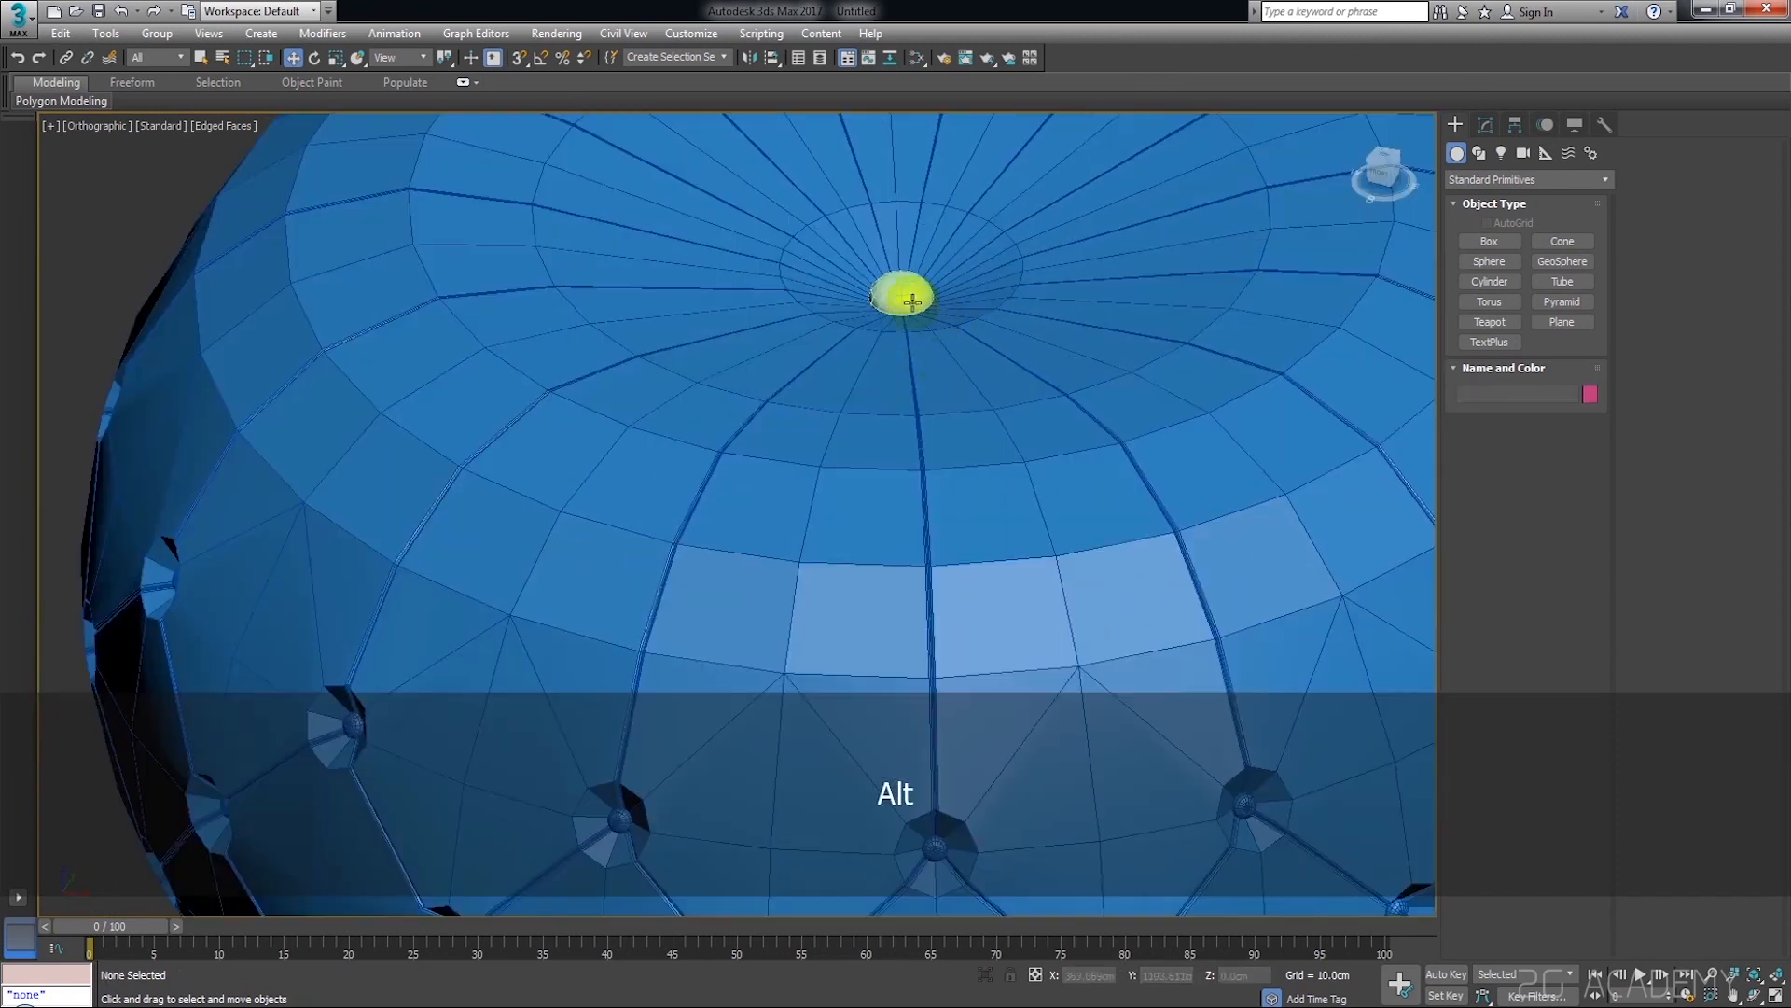
Flatten the button sphere further along Z and deselect it
key(r)
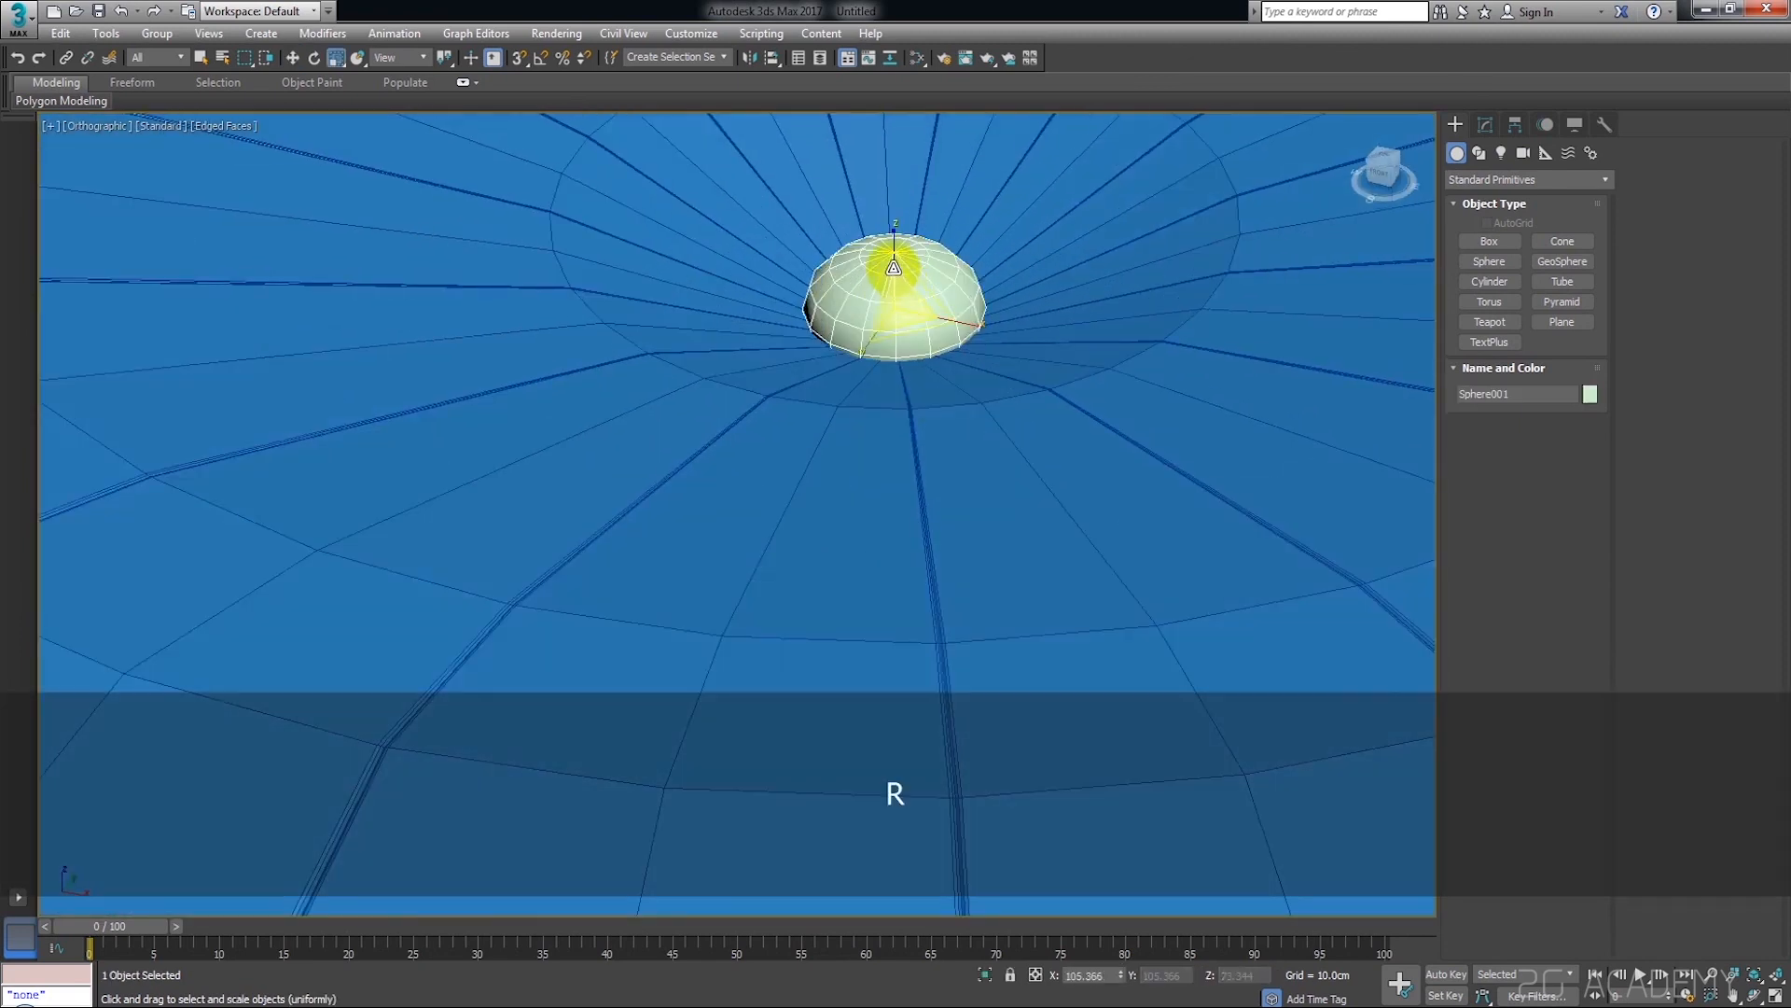
drag(896, 264, 896, 265)
scroll(981, 327, down, 6)
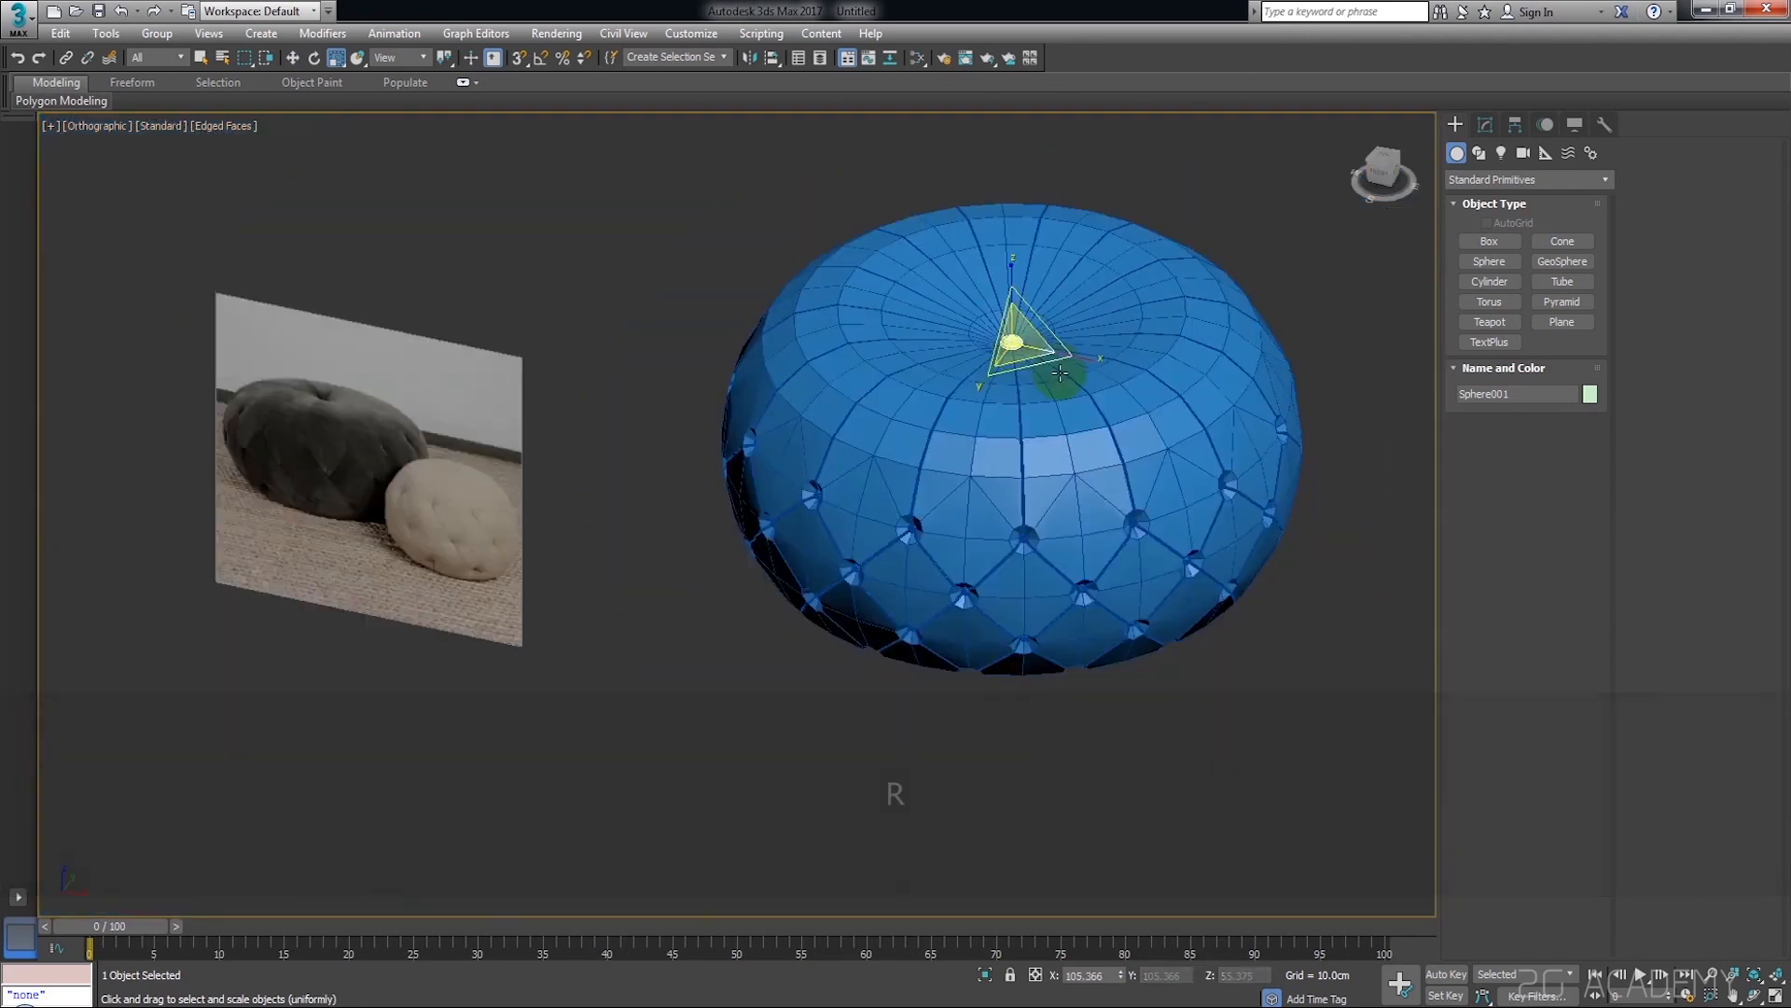
middle_drag(1062, 374, 1000, 400)
key(w)
click(1232, 244)
Select the pouf and return to edge editing in the Edit Poly modifier beneath TurboSmooth
scroll(1064, 490, up, 1)
scroll(1064, 490, up, 2)
click(1066, 467)
middle_drag(1068, 464, 1031, 545)
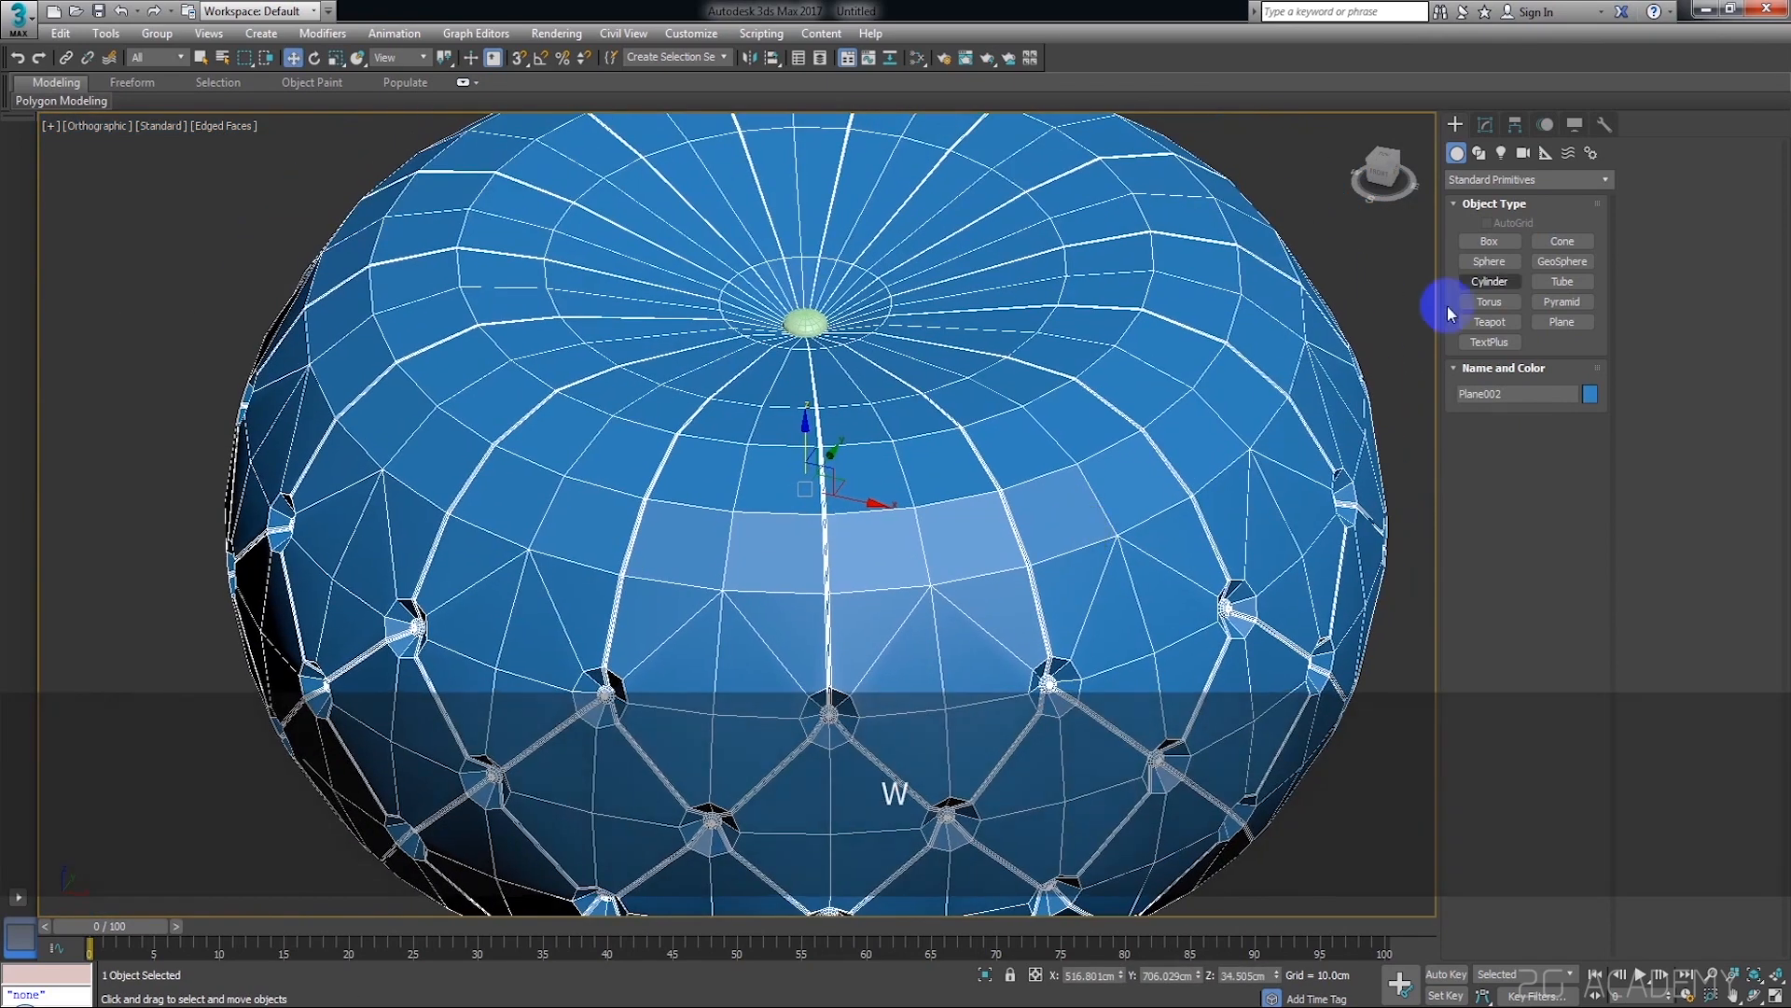
click(1486, 125)
middle_drag(1302, 335, 1262, 431)
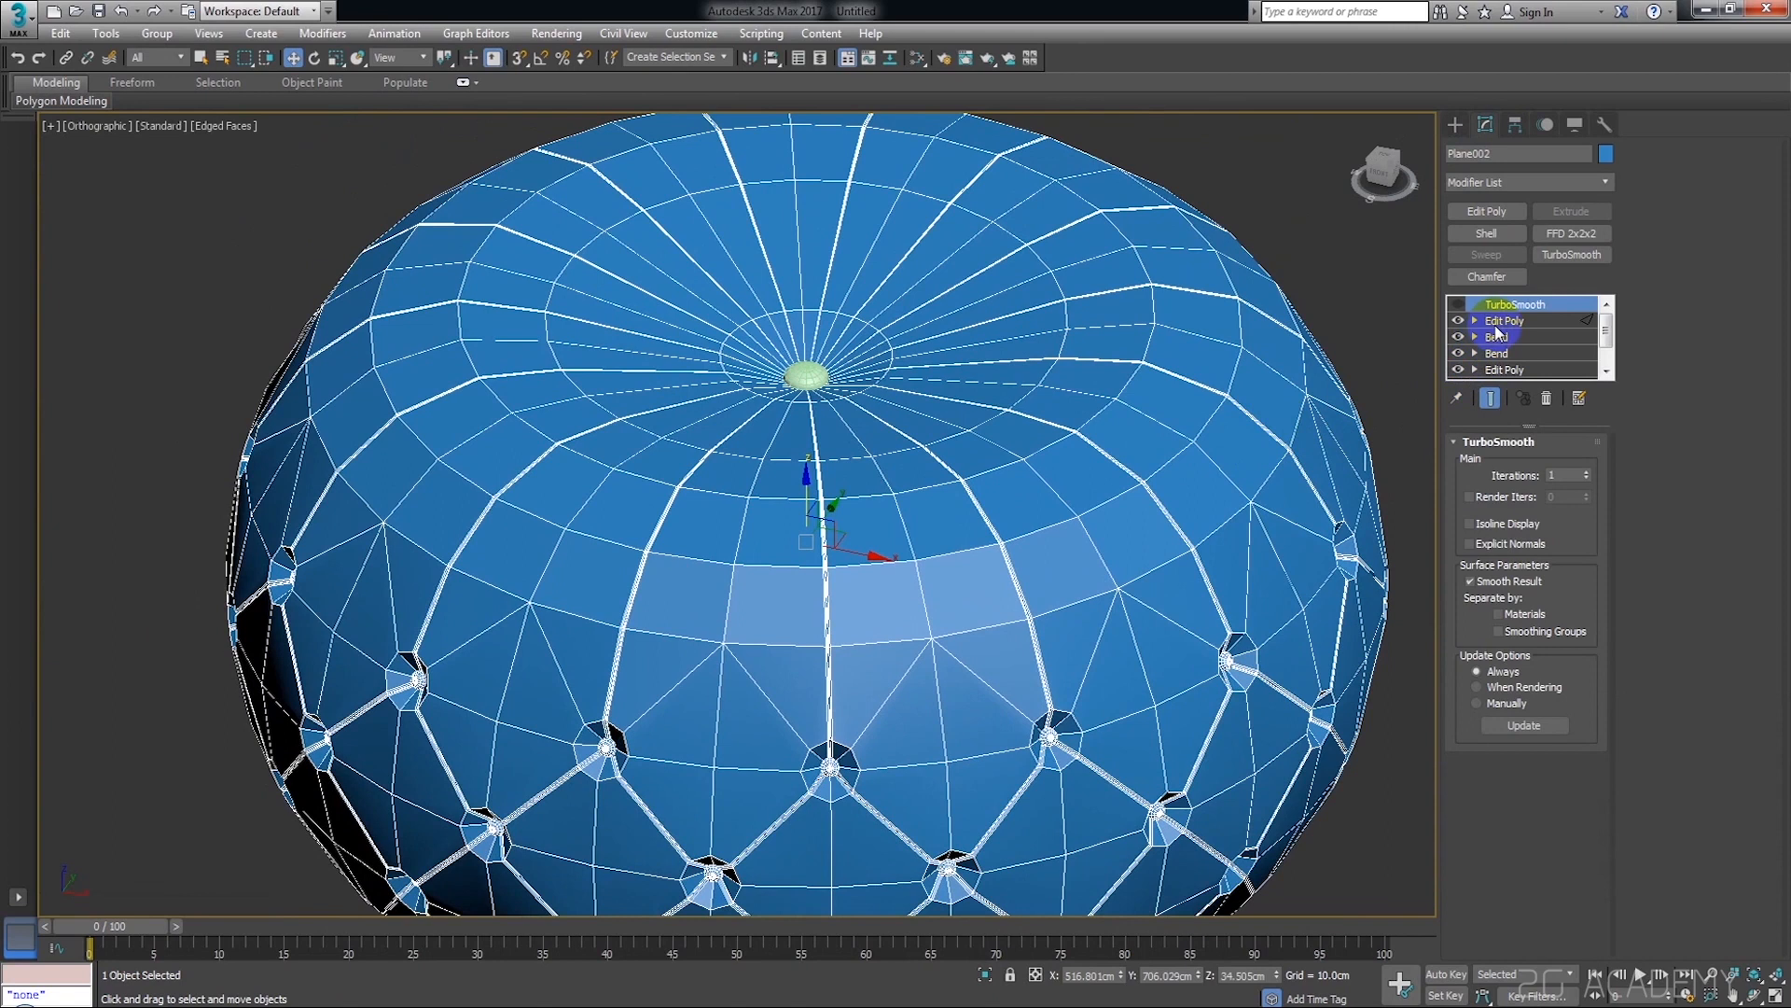
click(1504, 321)
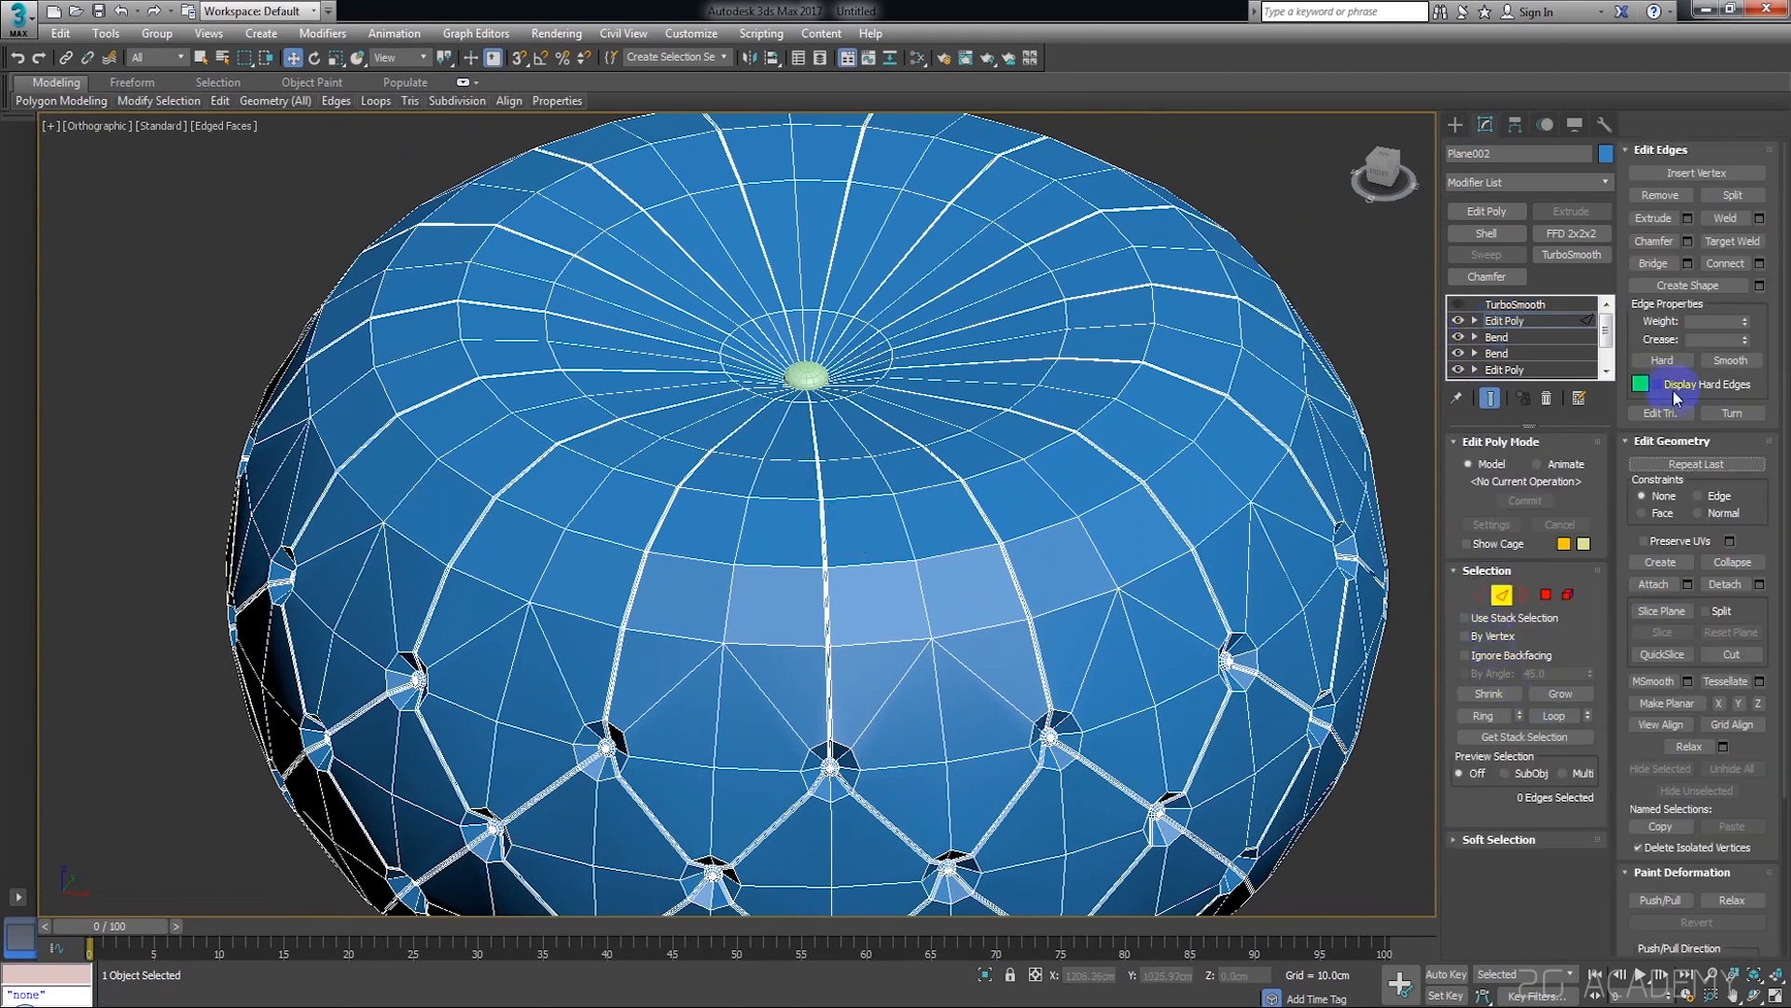
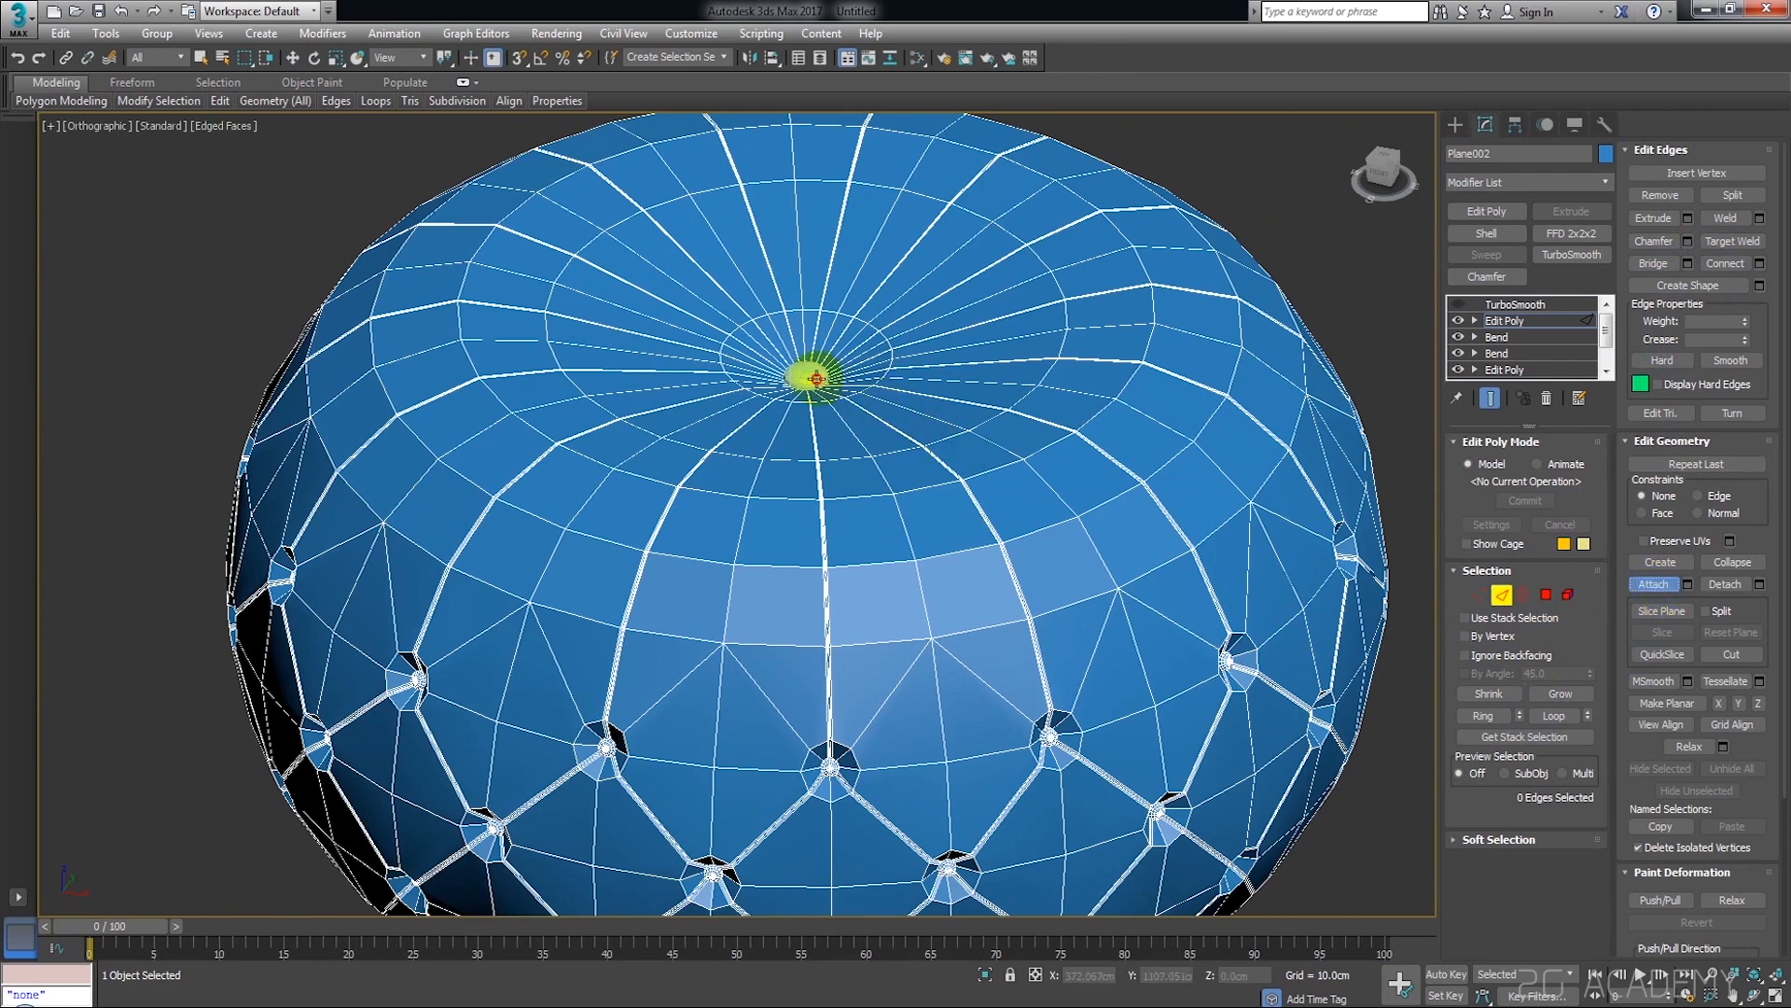
Add a Symmetry modifier above the pouf's Edit Poly and set its mirror axis to Y
alt+middle_drag(922, 385, 1346, 210)
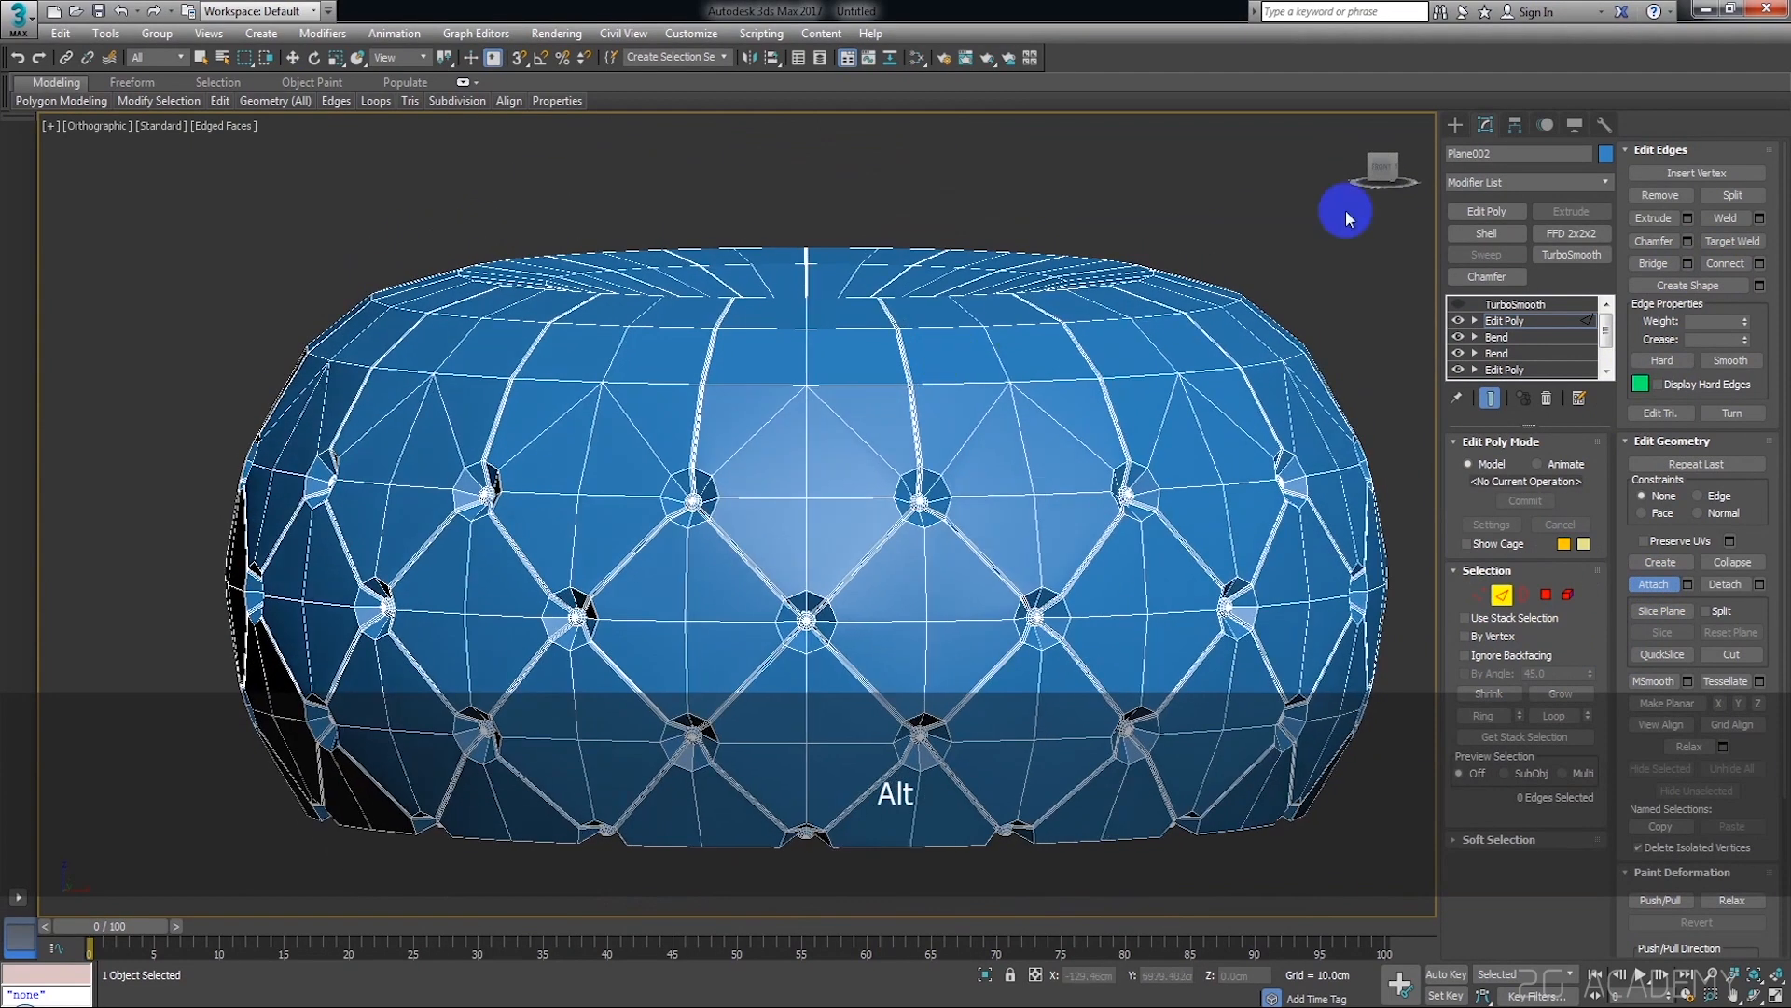
click(1382, 166)
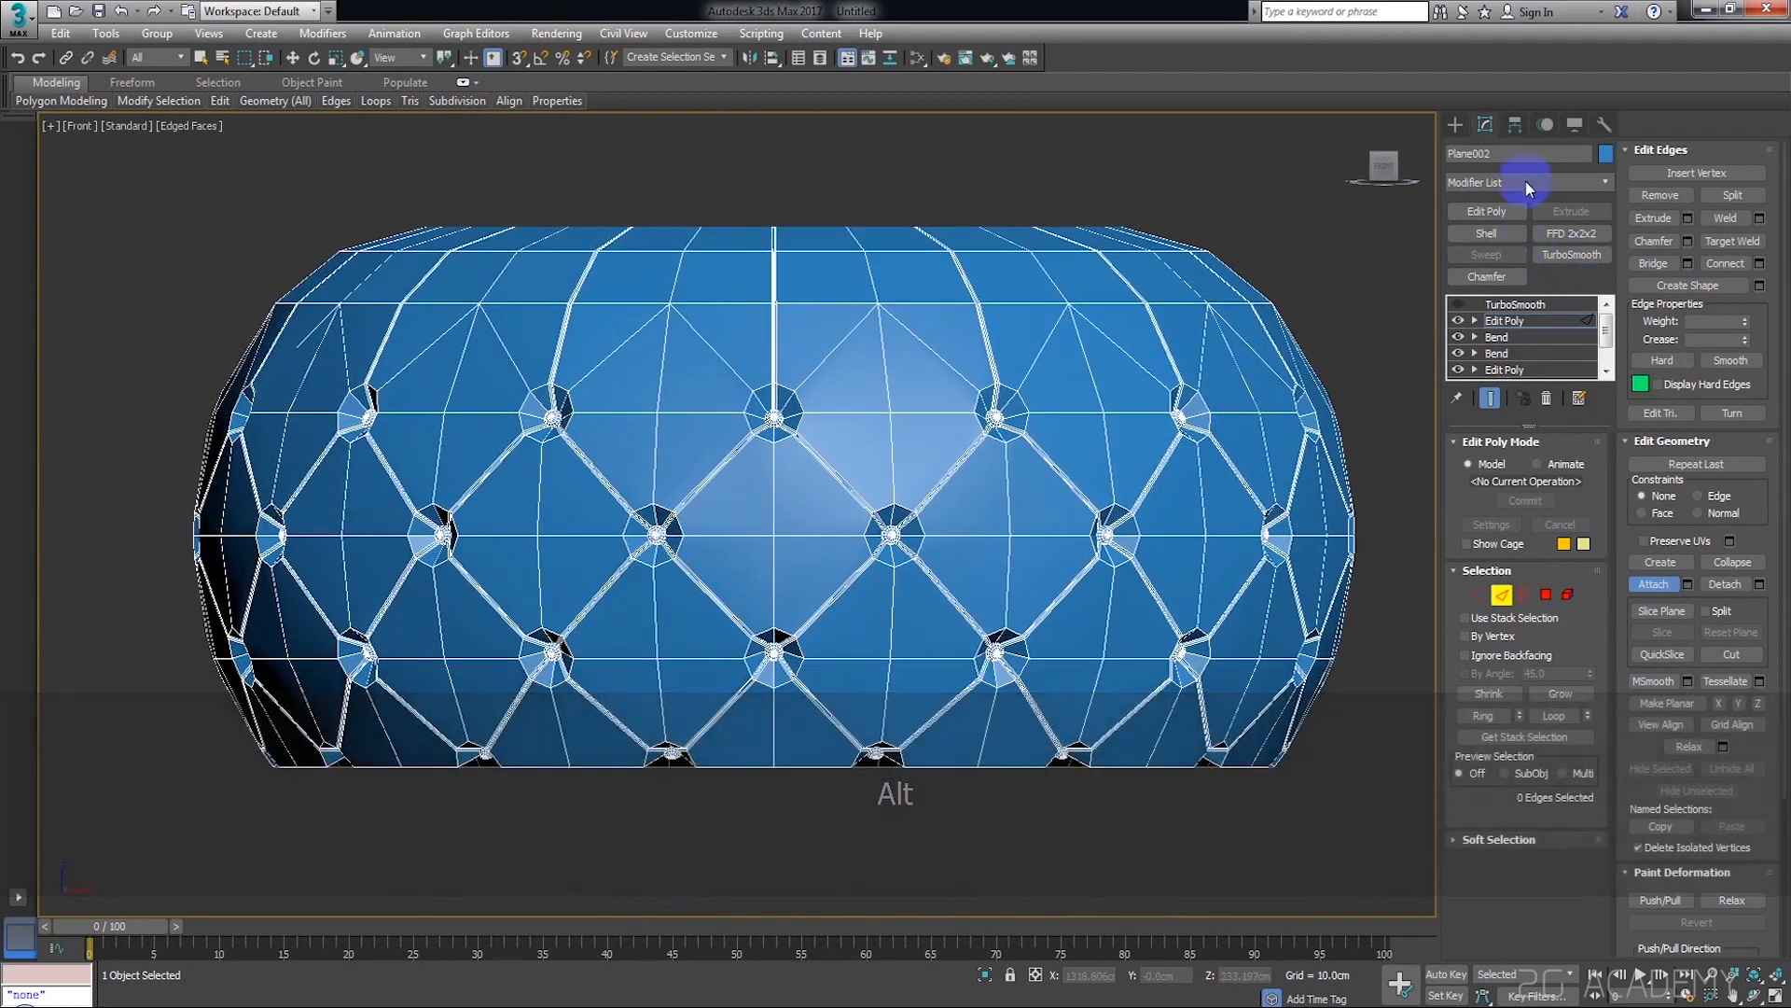
click(1527, 177)
key(y)
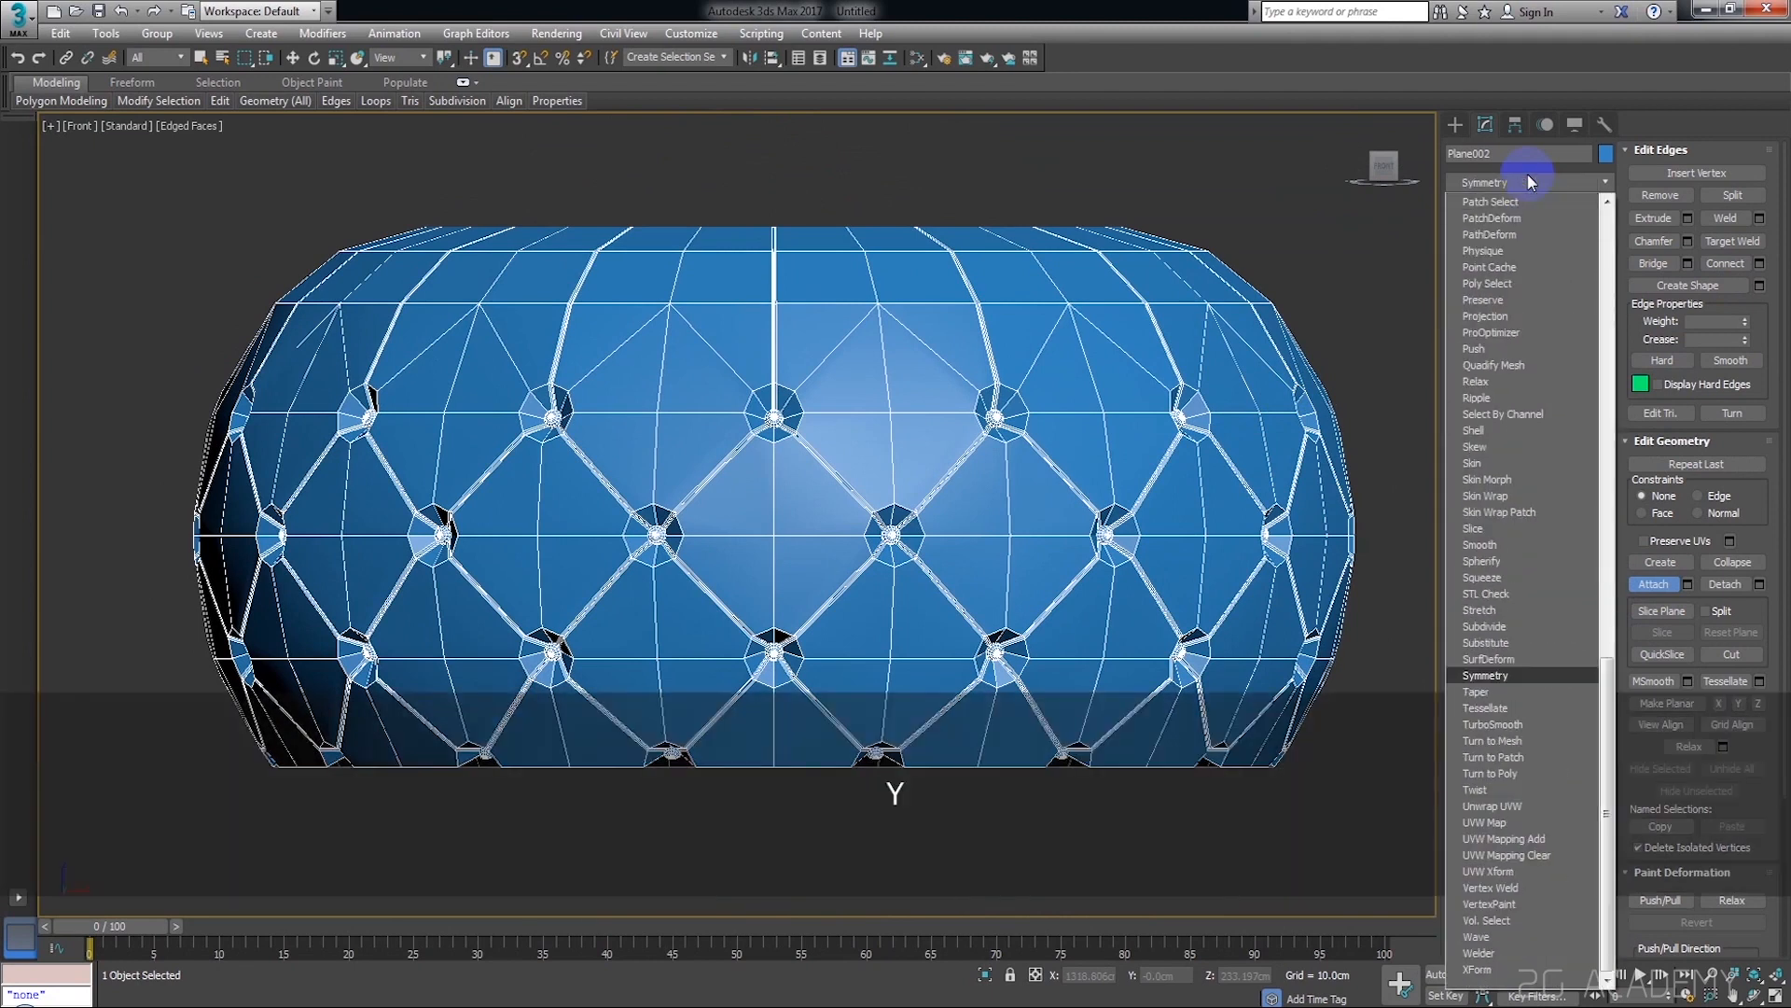
click(1504, 675)
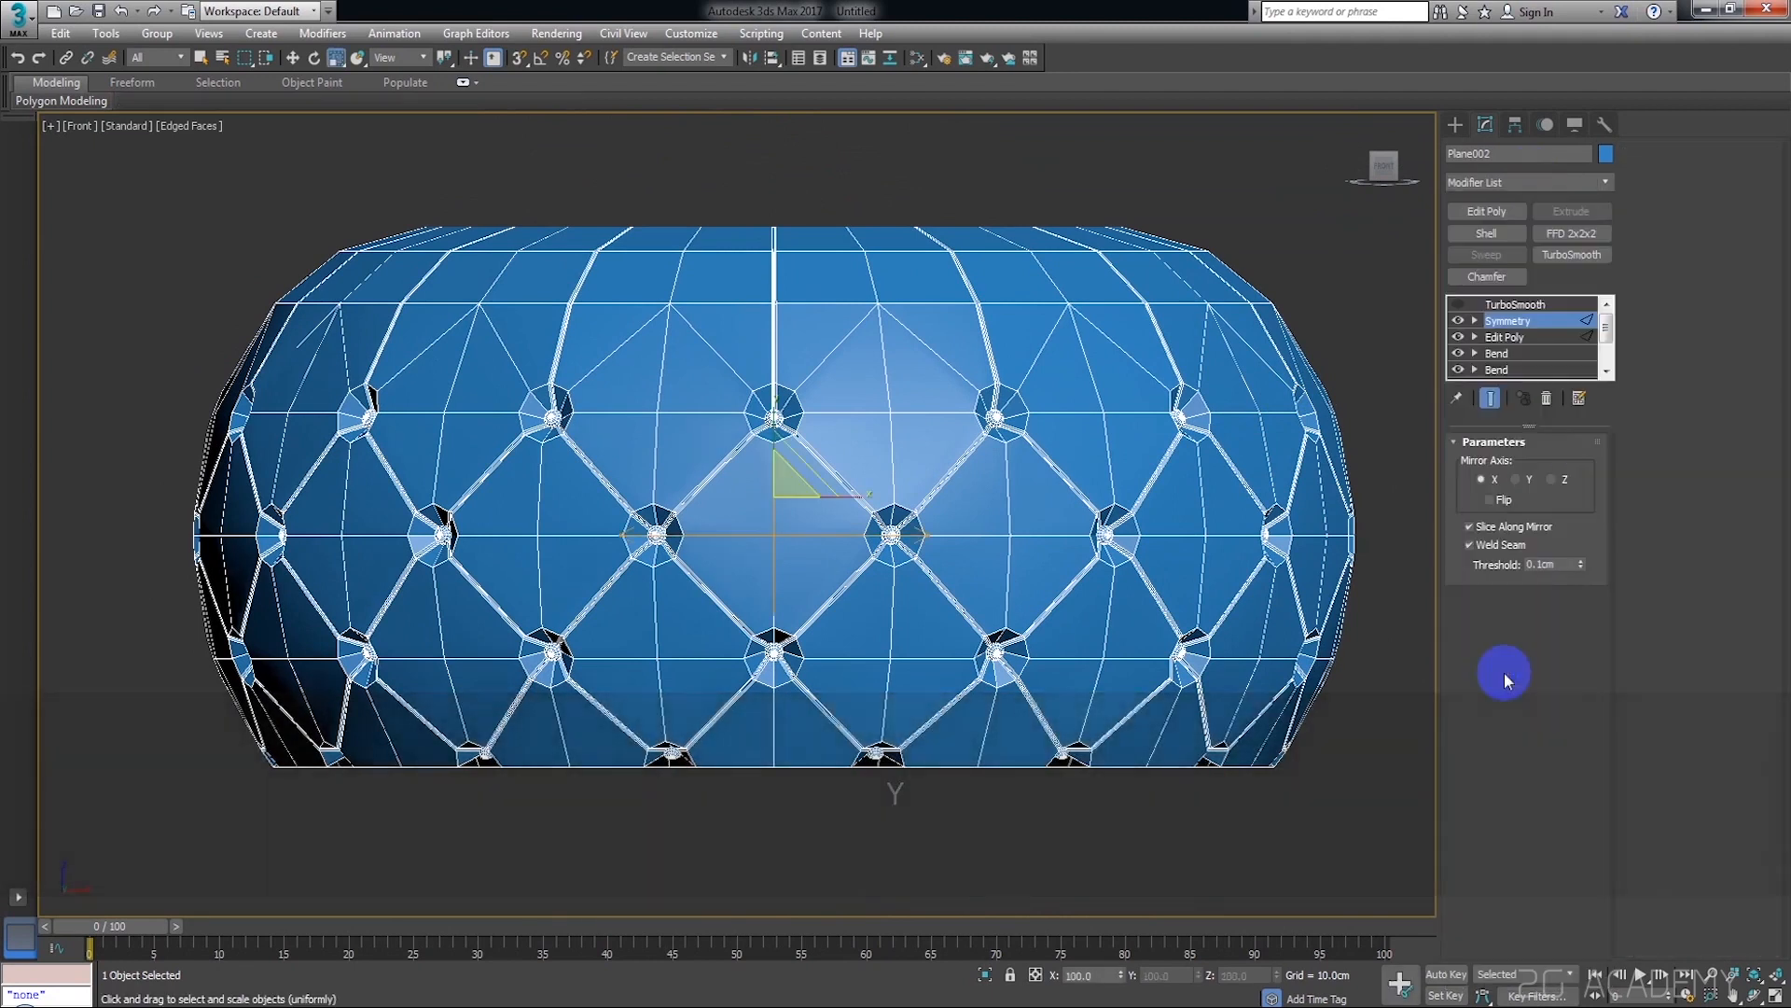
middle_drag(1039, 519, 1127, 459)
click(1466, 546)
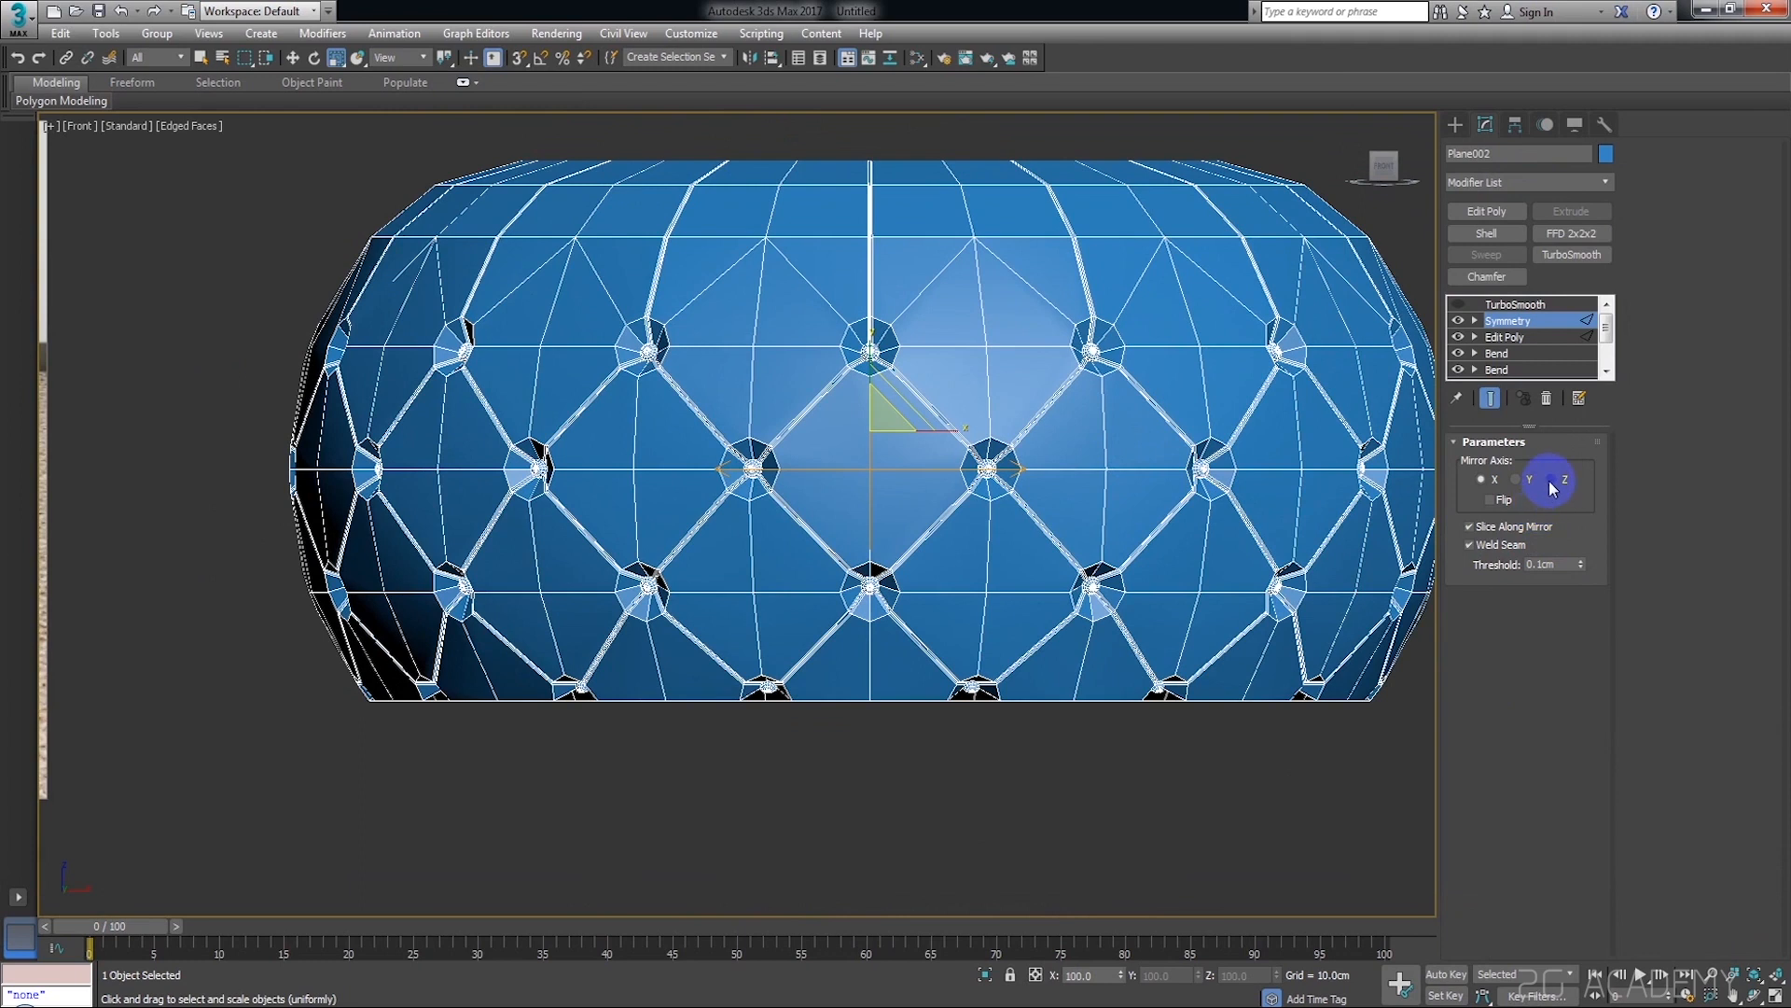
click(1517, 481)
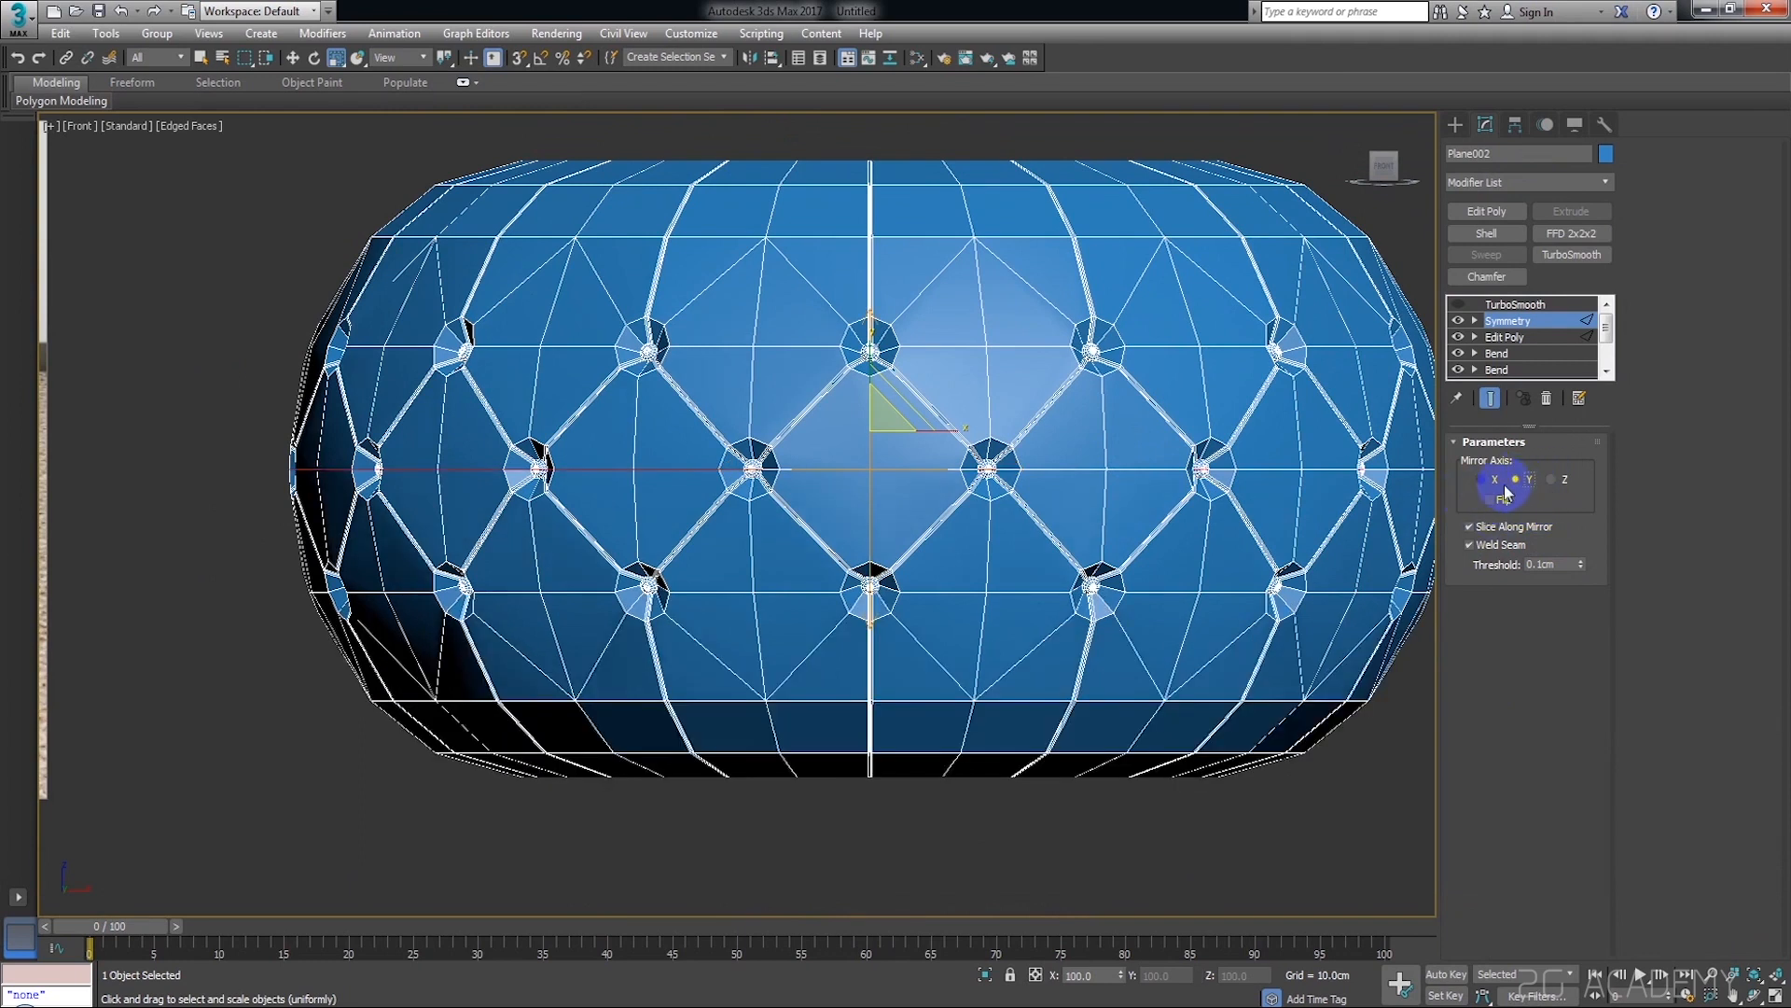
Activate the Symmetry modifier's Mirror plane and move it vertically to about -20 cm, just below the middle row of buttons
scroll(933, 448, up, 8)
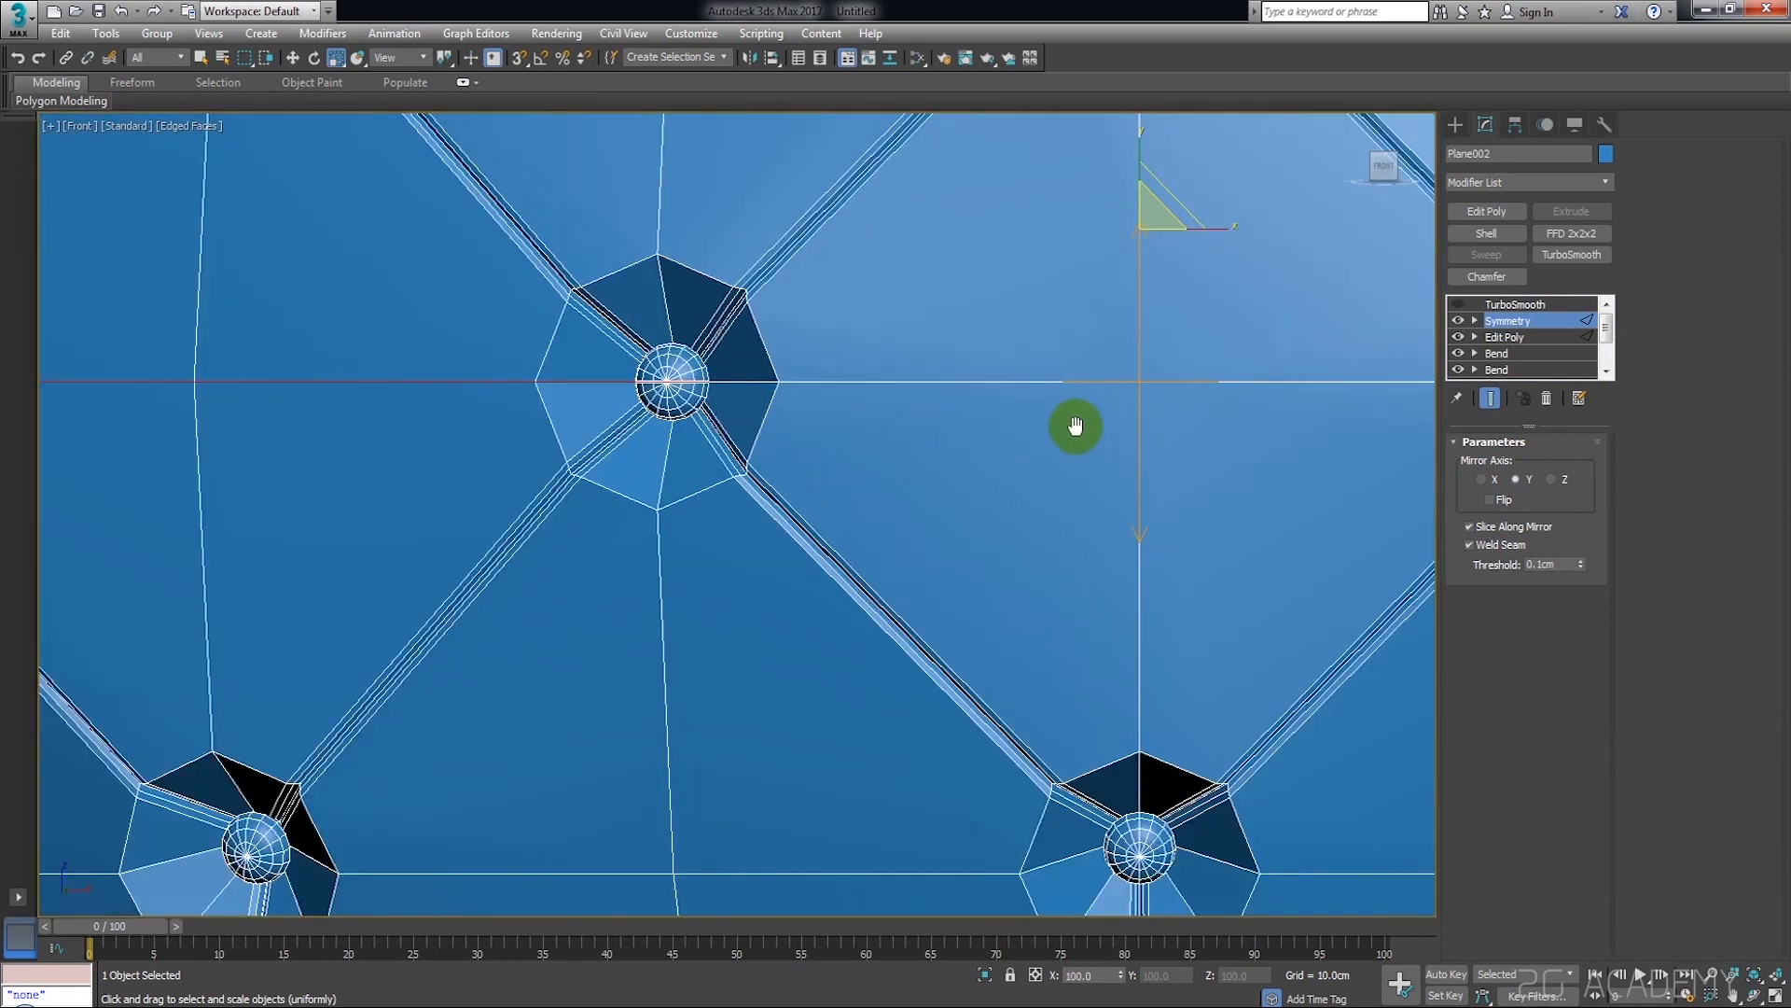
middle_drag(1074, 425, 1031, 472)
key(w)
middle_drag(1111, 428, 840, 524)
middle_drag(578, 539, 792, 474)
scroll(1124, 448, up, 8)
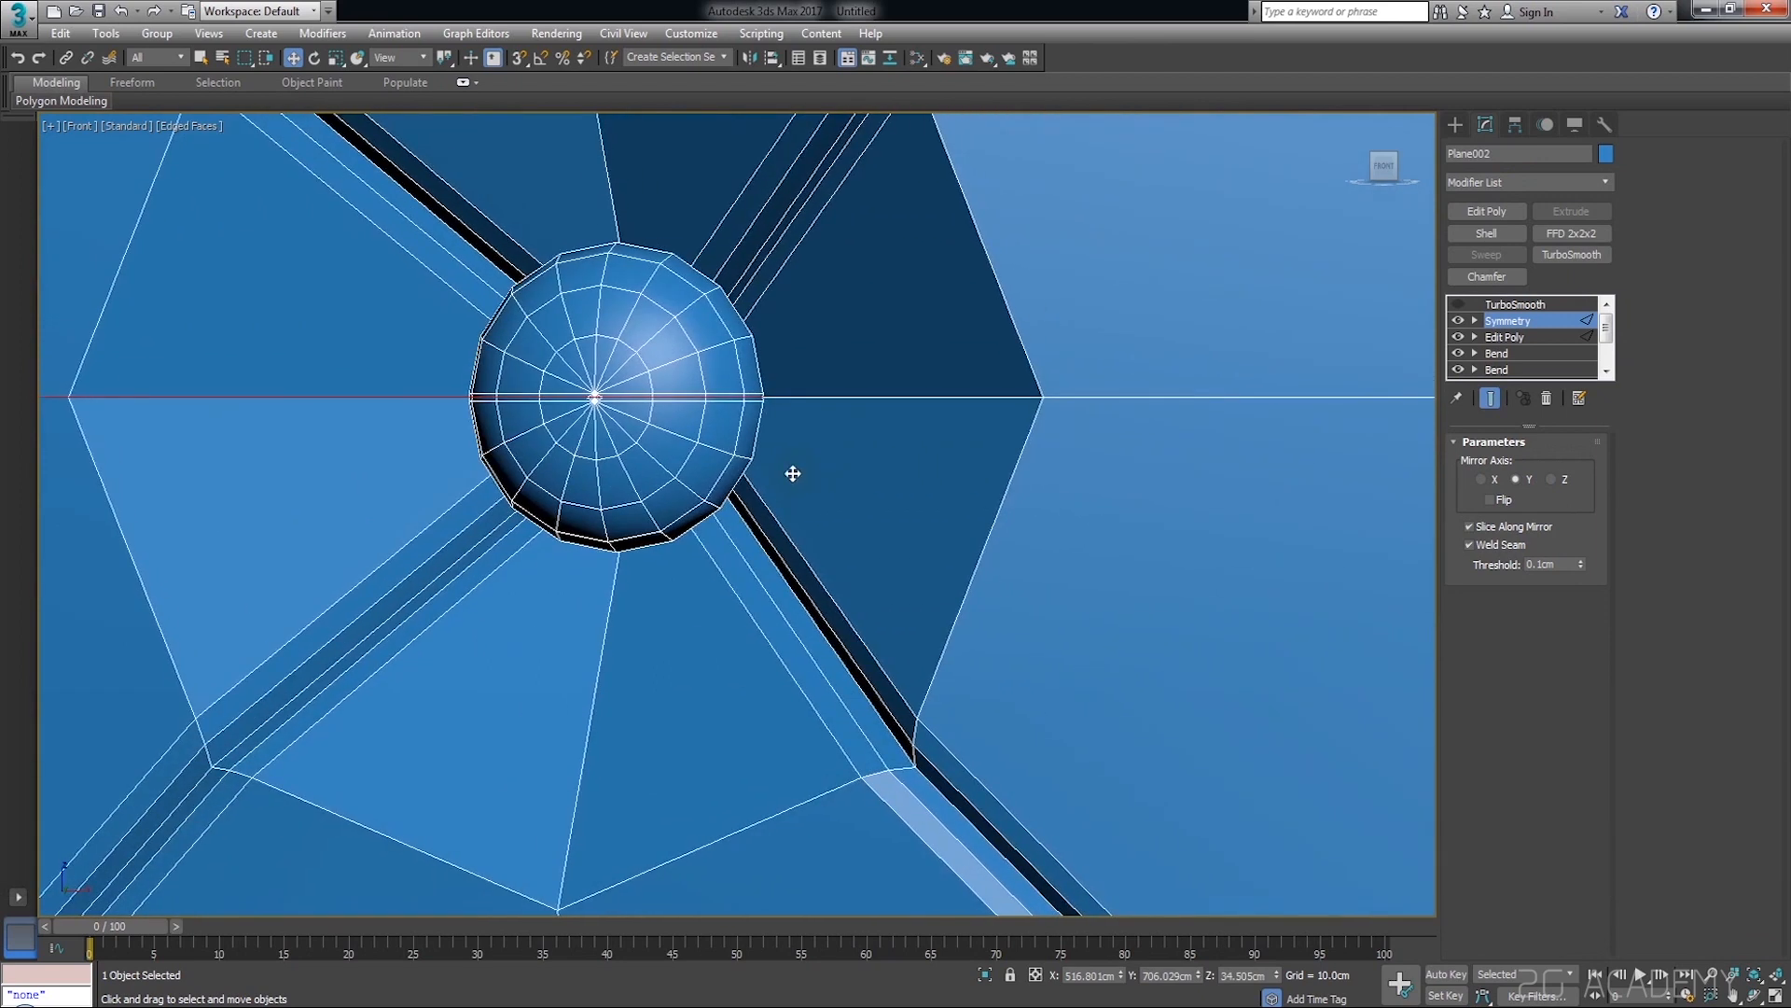
scroll(1119, 476, down, 10)
scroll(1172, 324, up, 5)
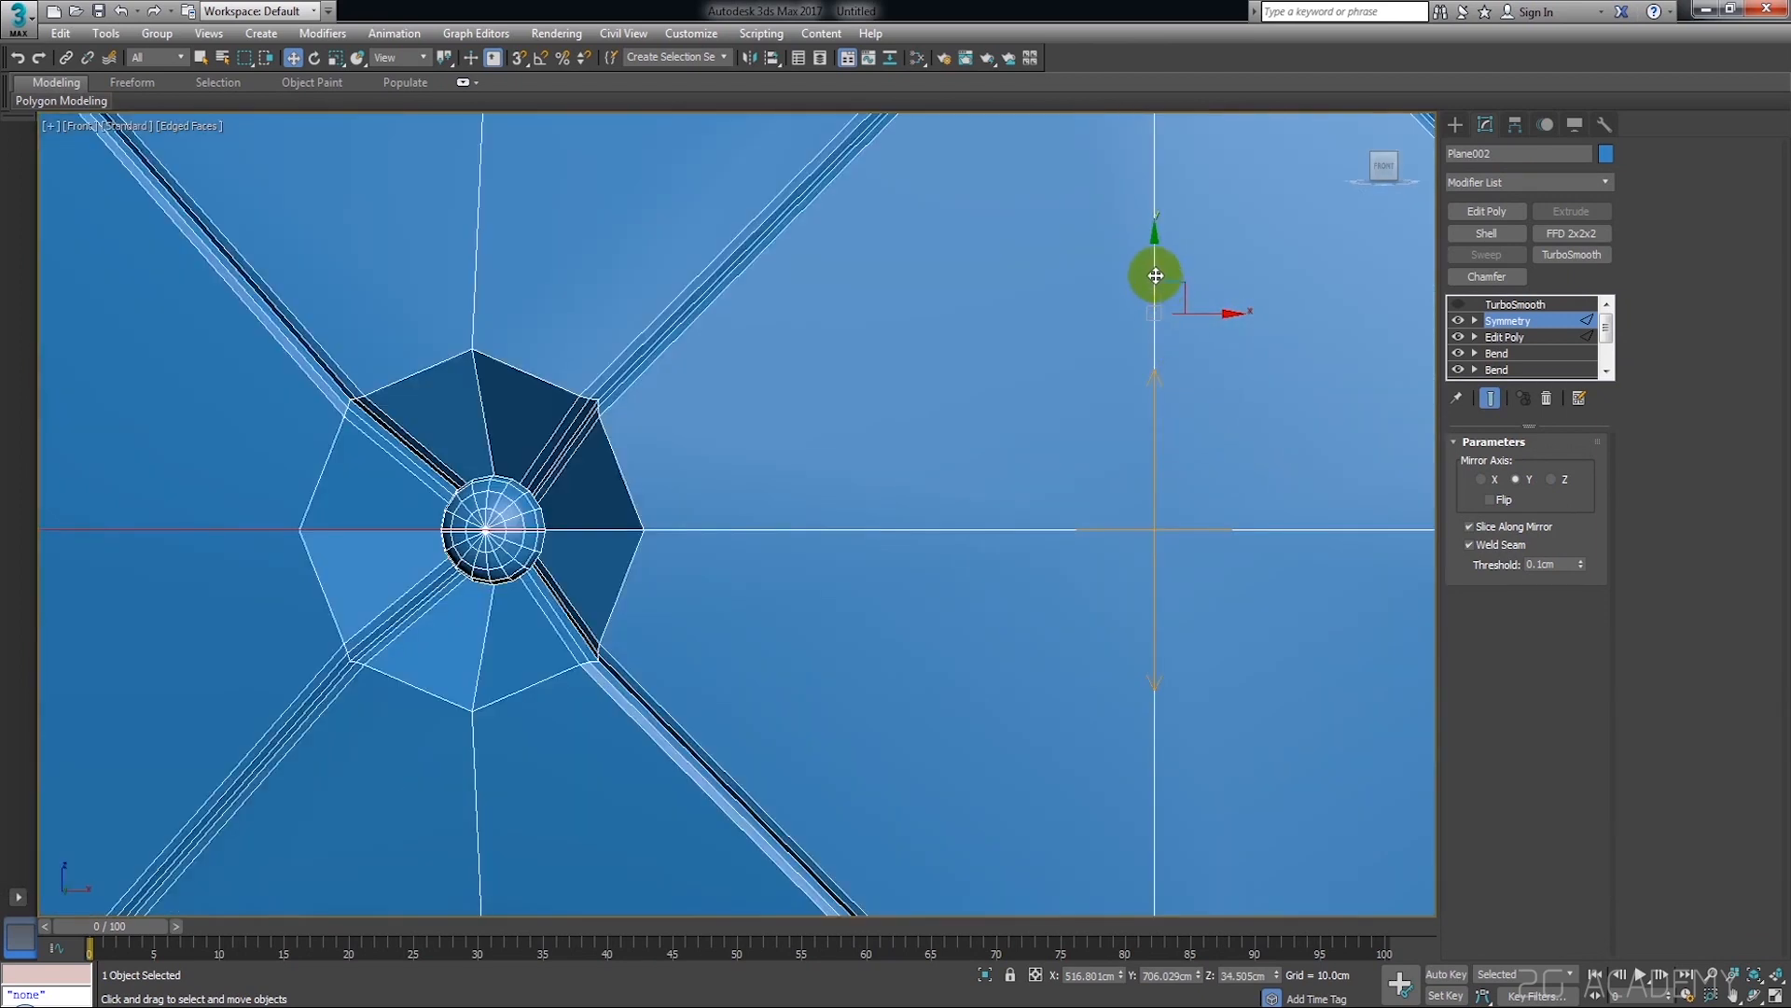
click(1474, 320)
click(1492, 337)
drag(1154, 450, 1265, 567)
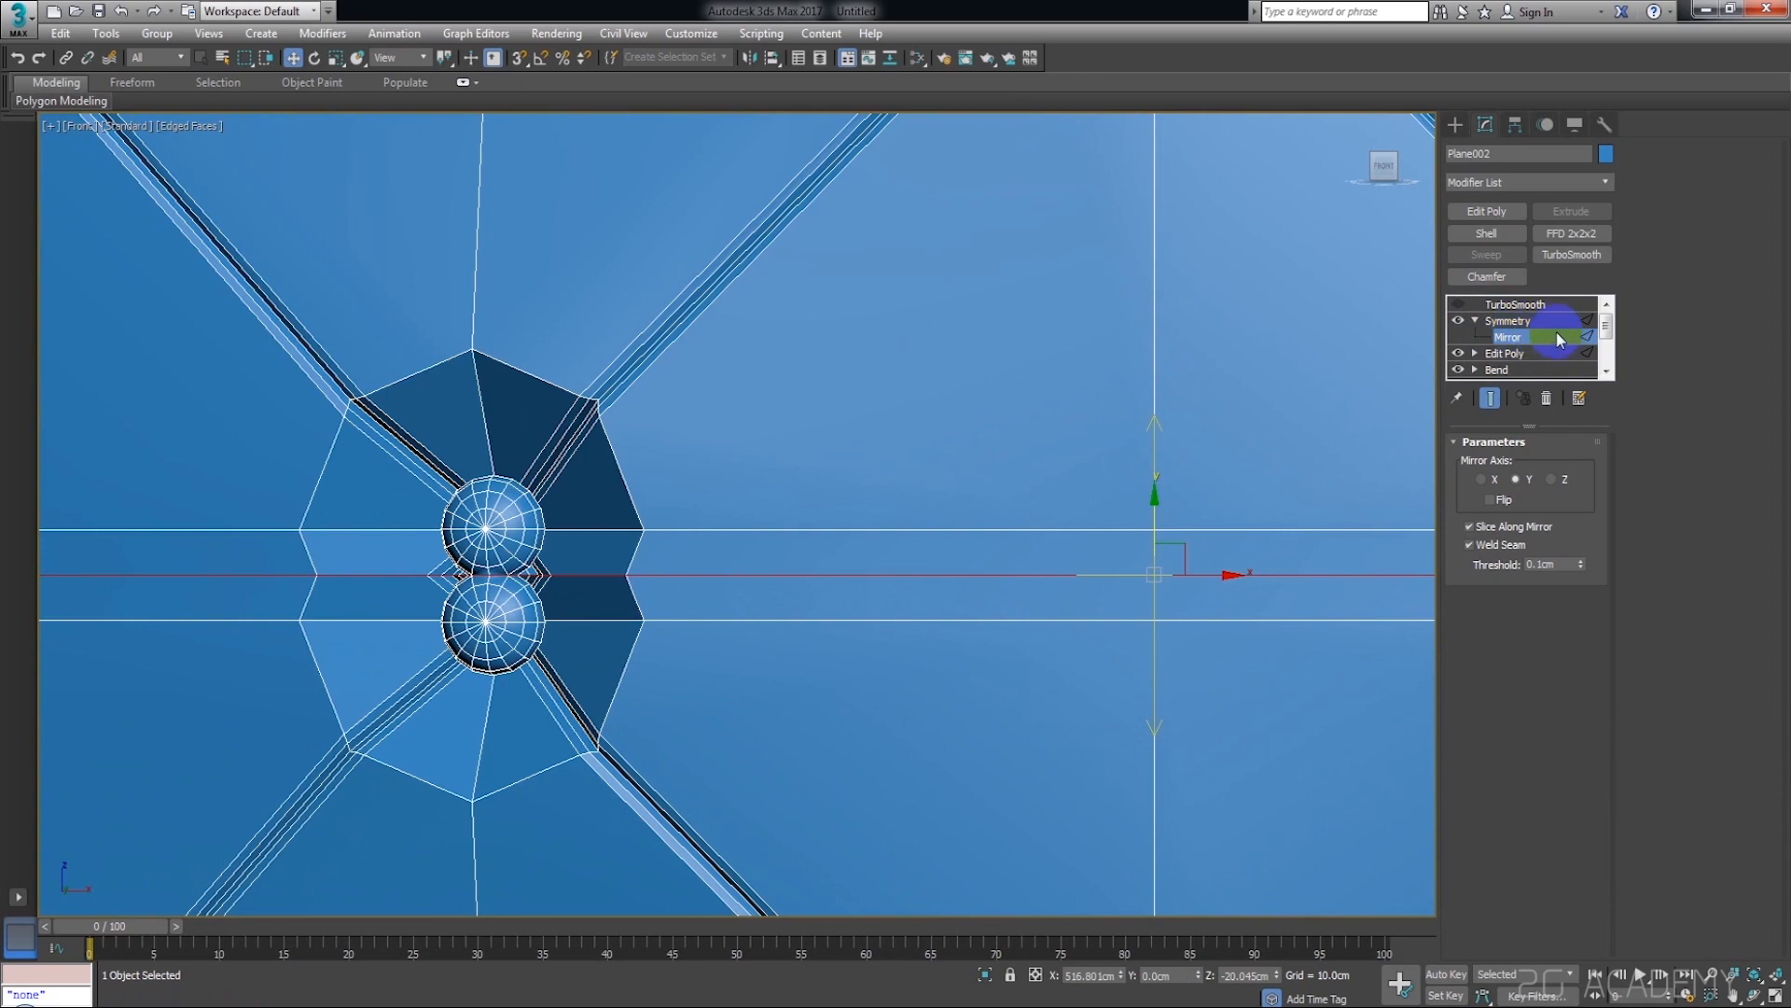
middle_drag(1300, 551, 1280, 504)
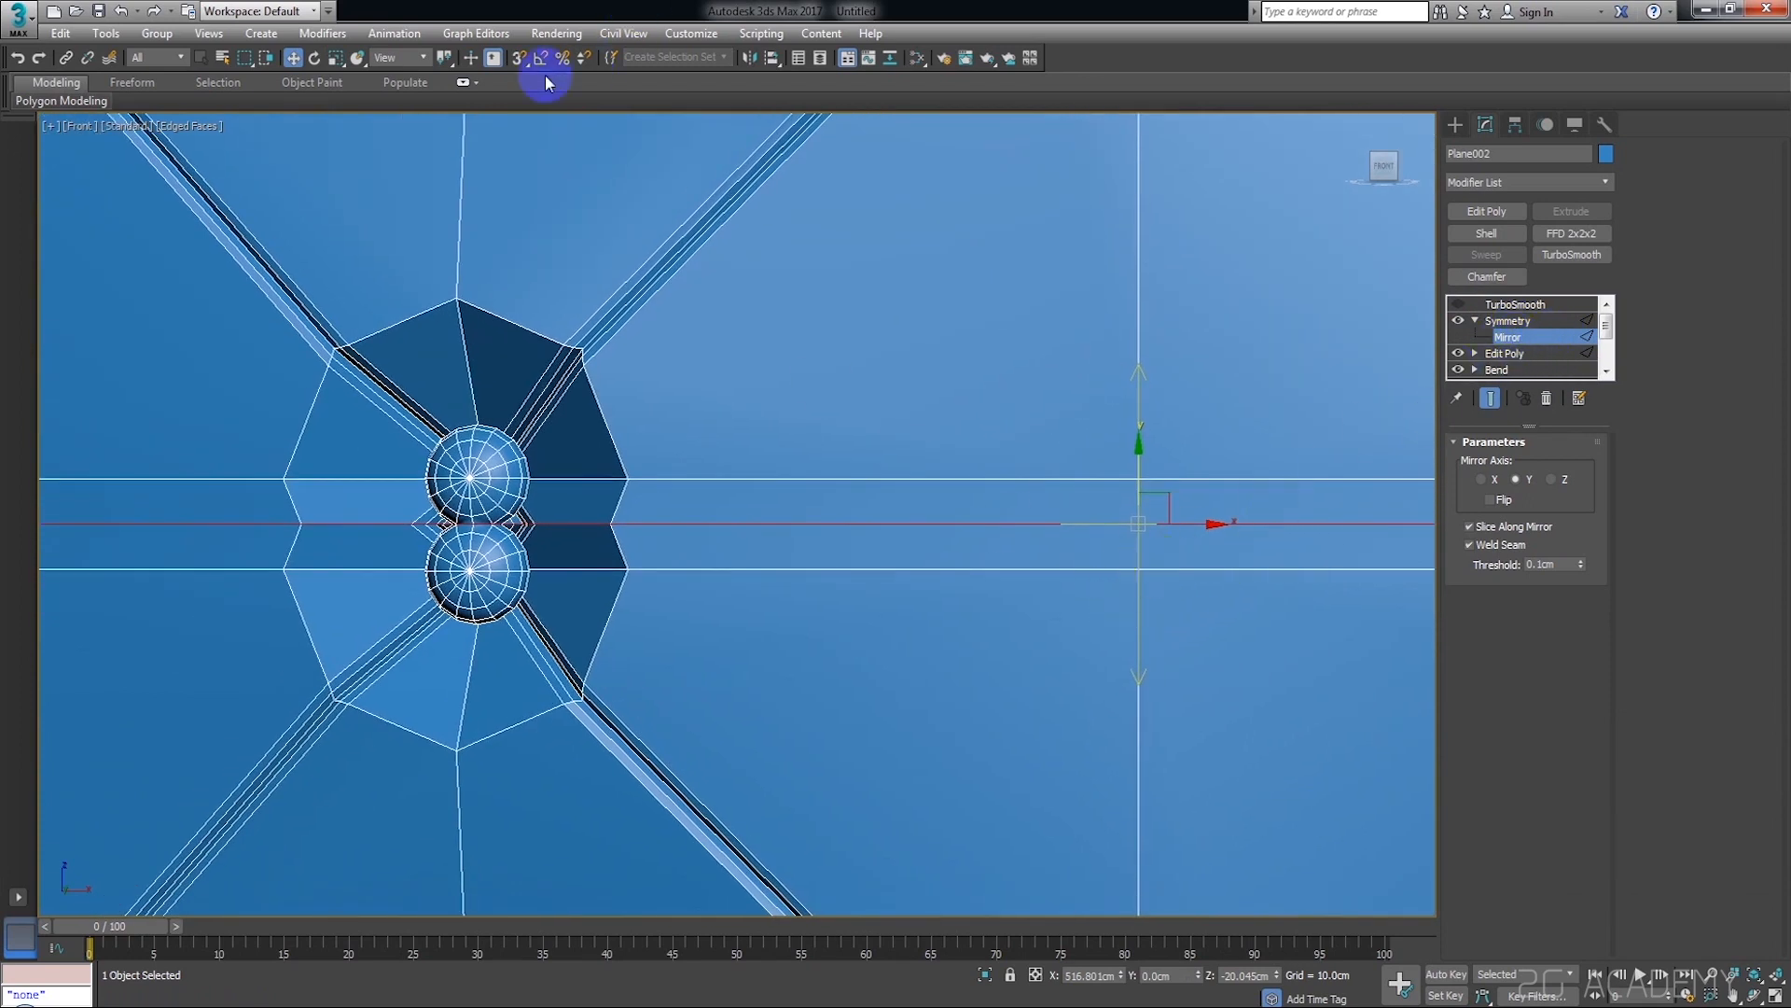
Turn on 3D snapping, snap the Mirror plane onto the middle row of buttons and leave the Mirror level
click(520, 62)
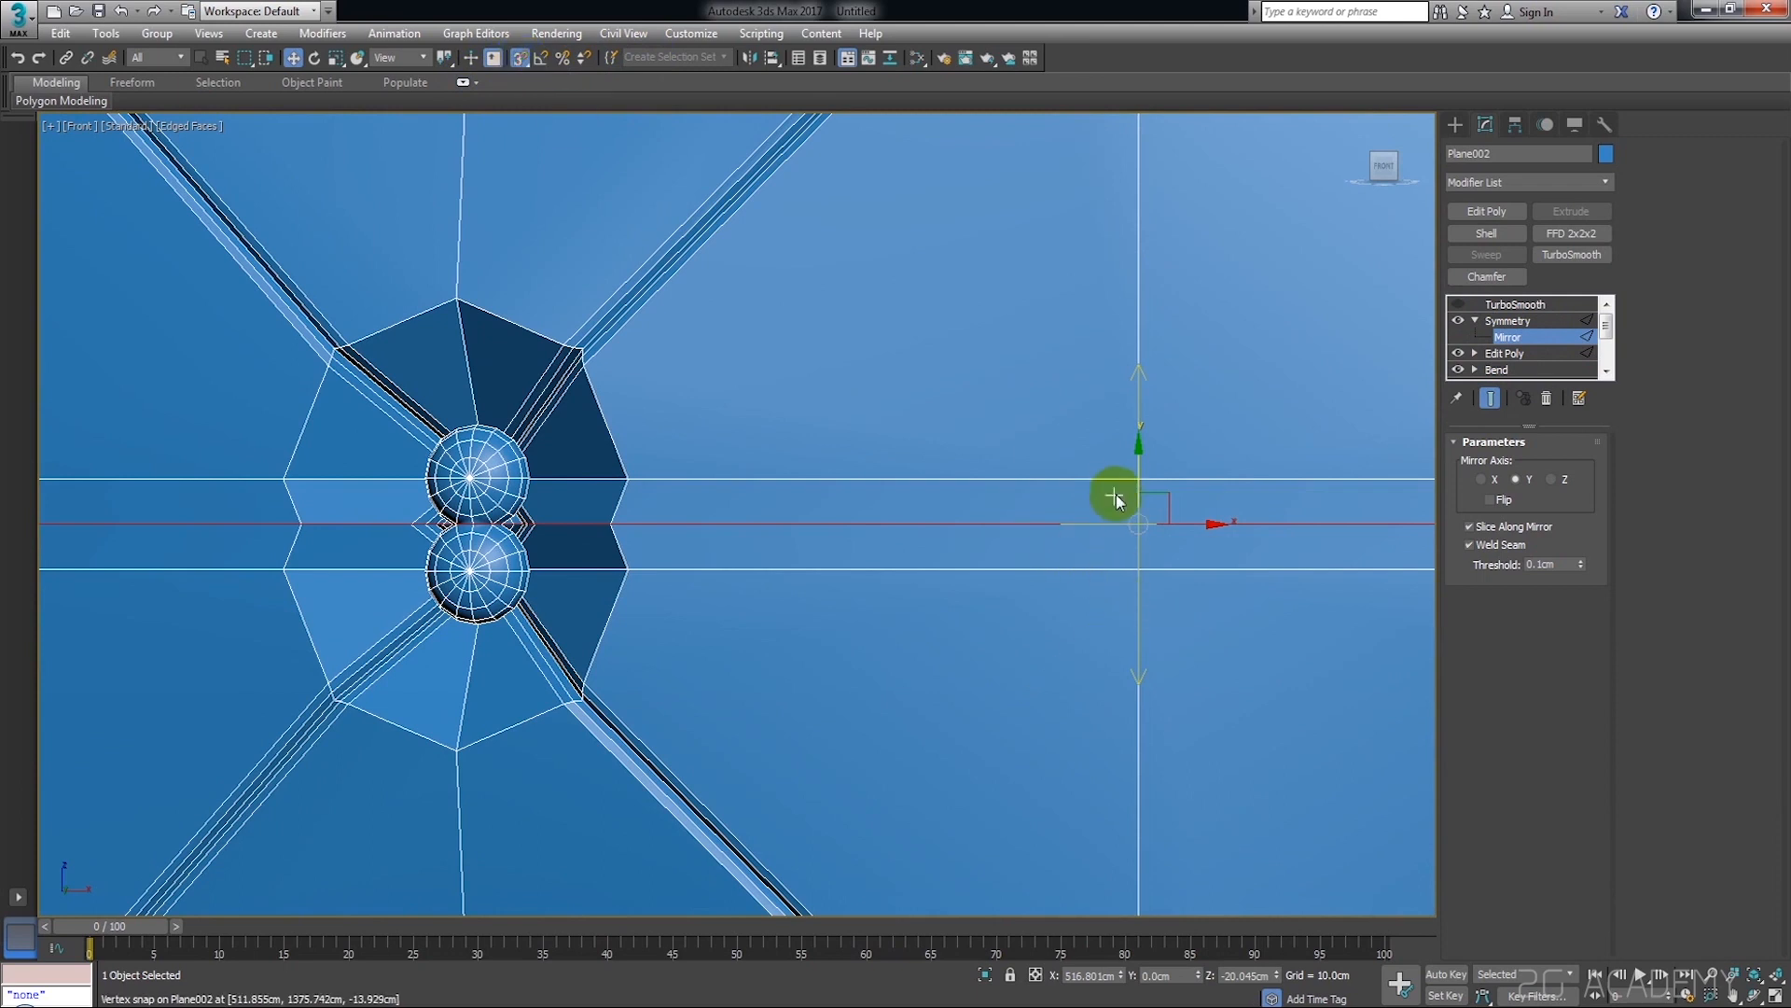
mouse_move(1138, 491)
mouse_down()
mouse_move(1131, 596)
mouse_move(1160, 512)
mouse_move(1067, 484)
mouse_move(1049, 504)
mouse_move(1112, 476)
mouse_up()
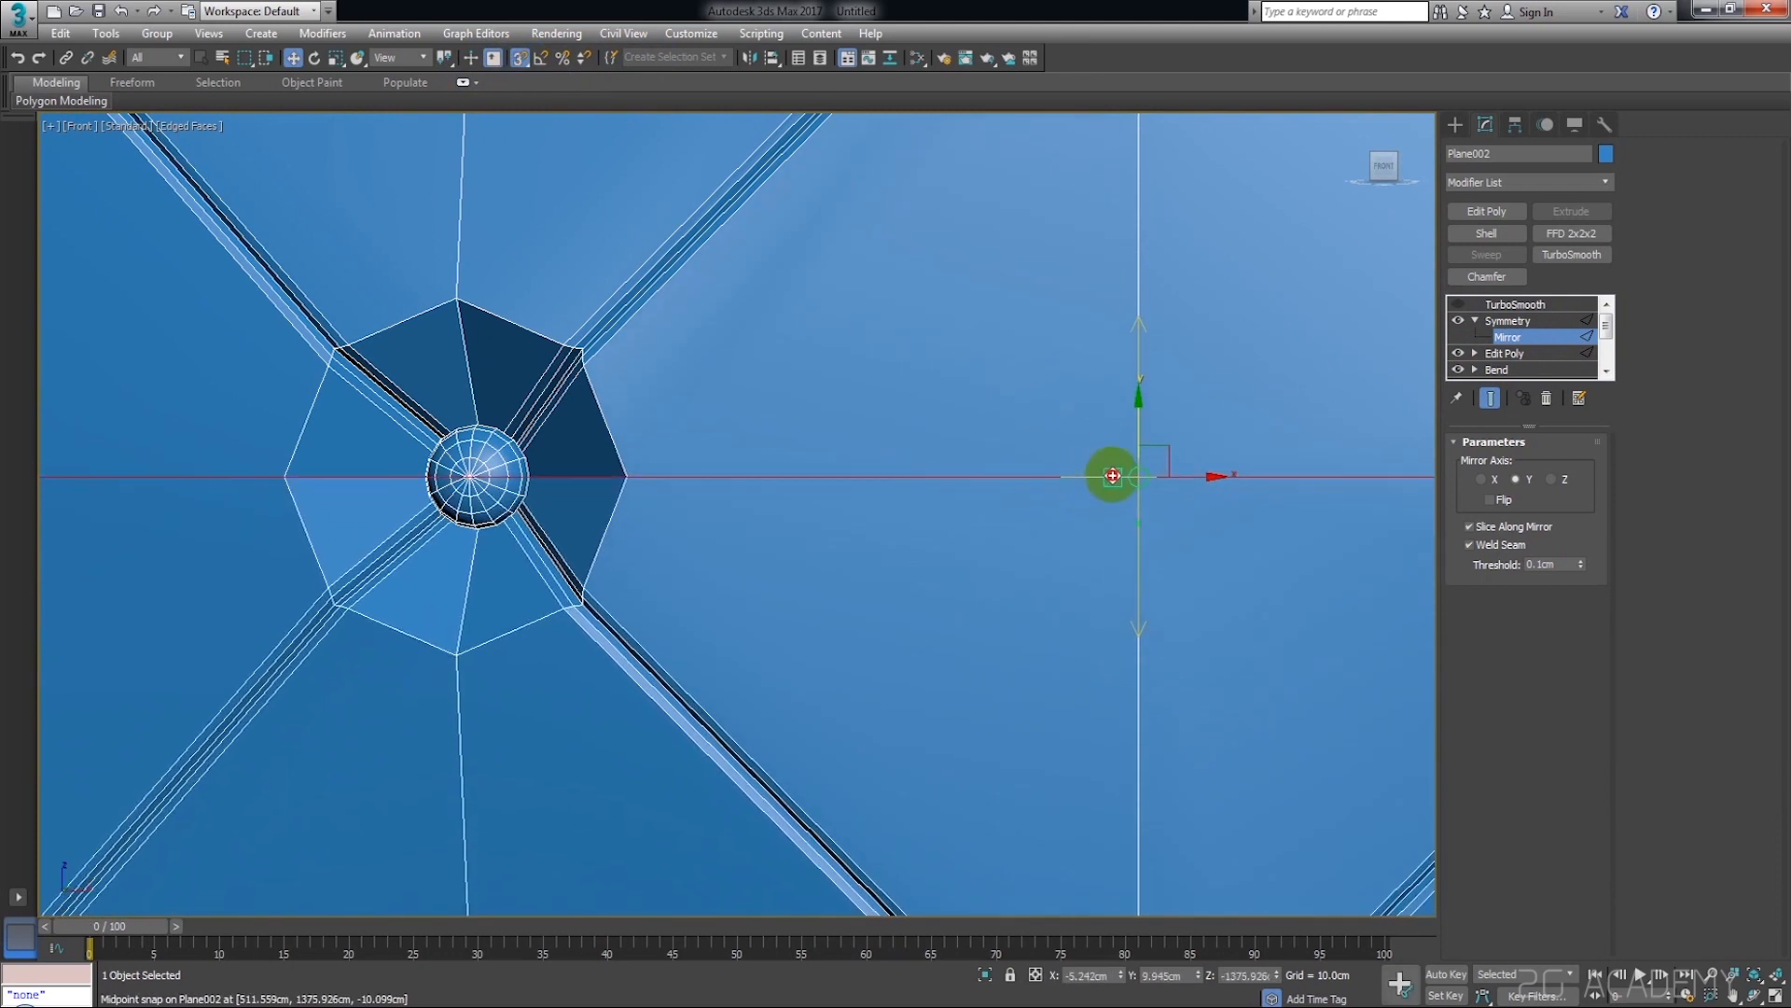
scroll(819, 513, down, 8)
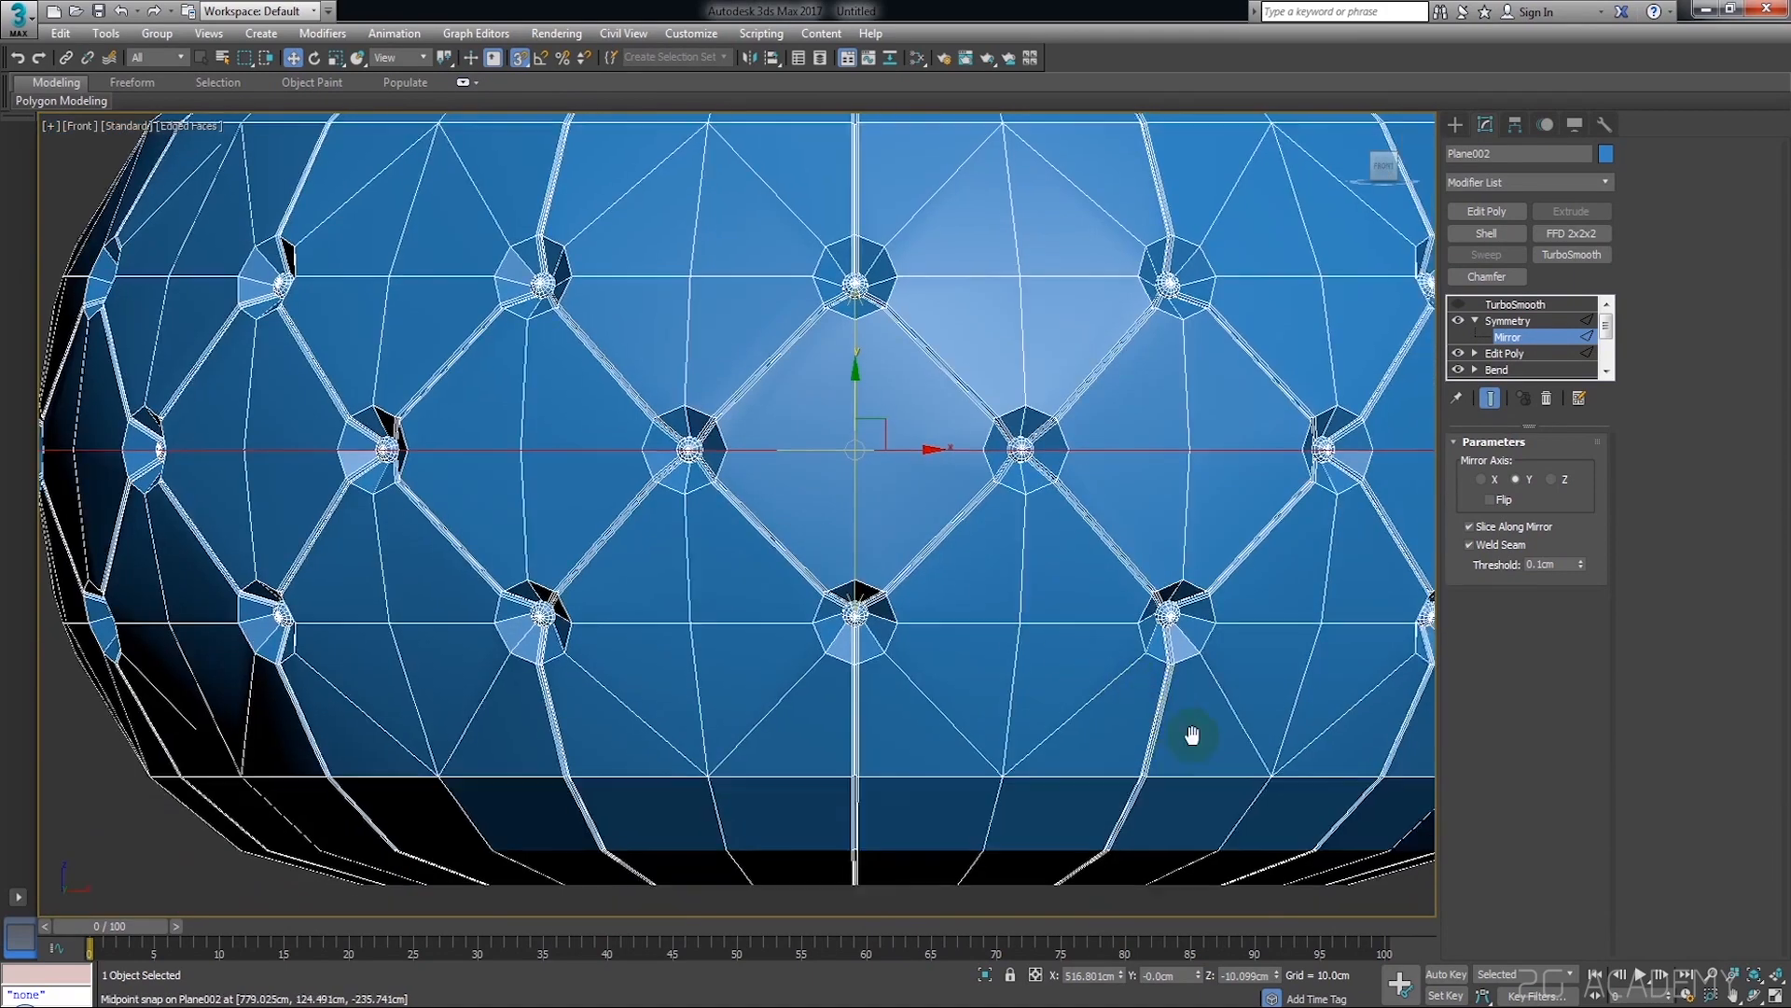
scroll(556, 416, up, 8)
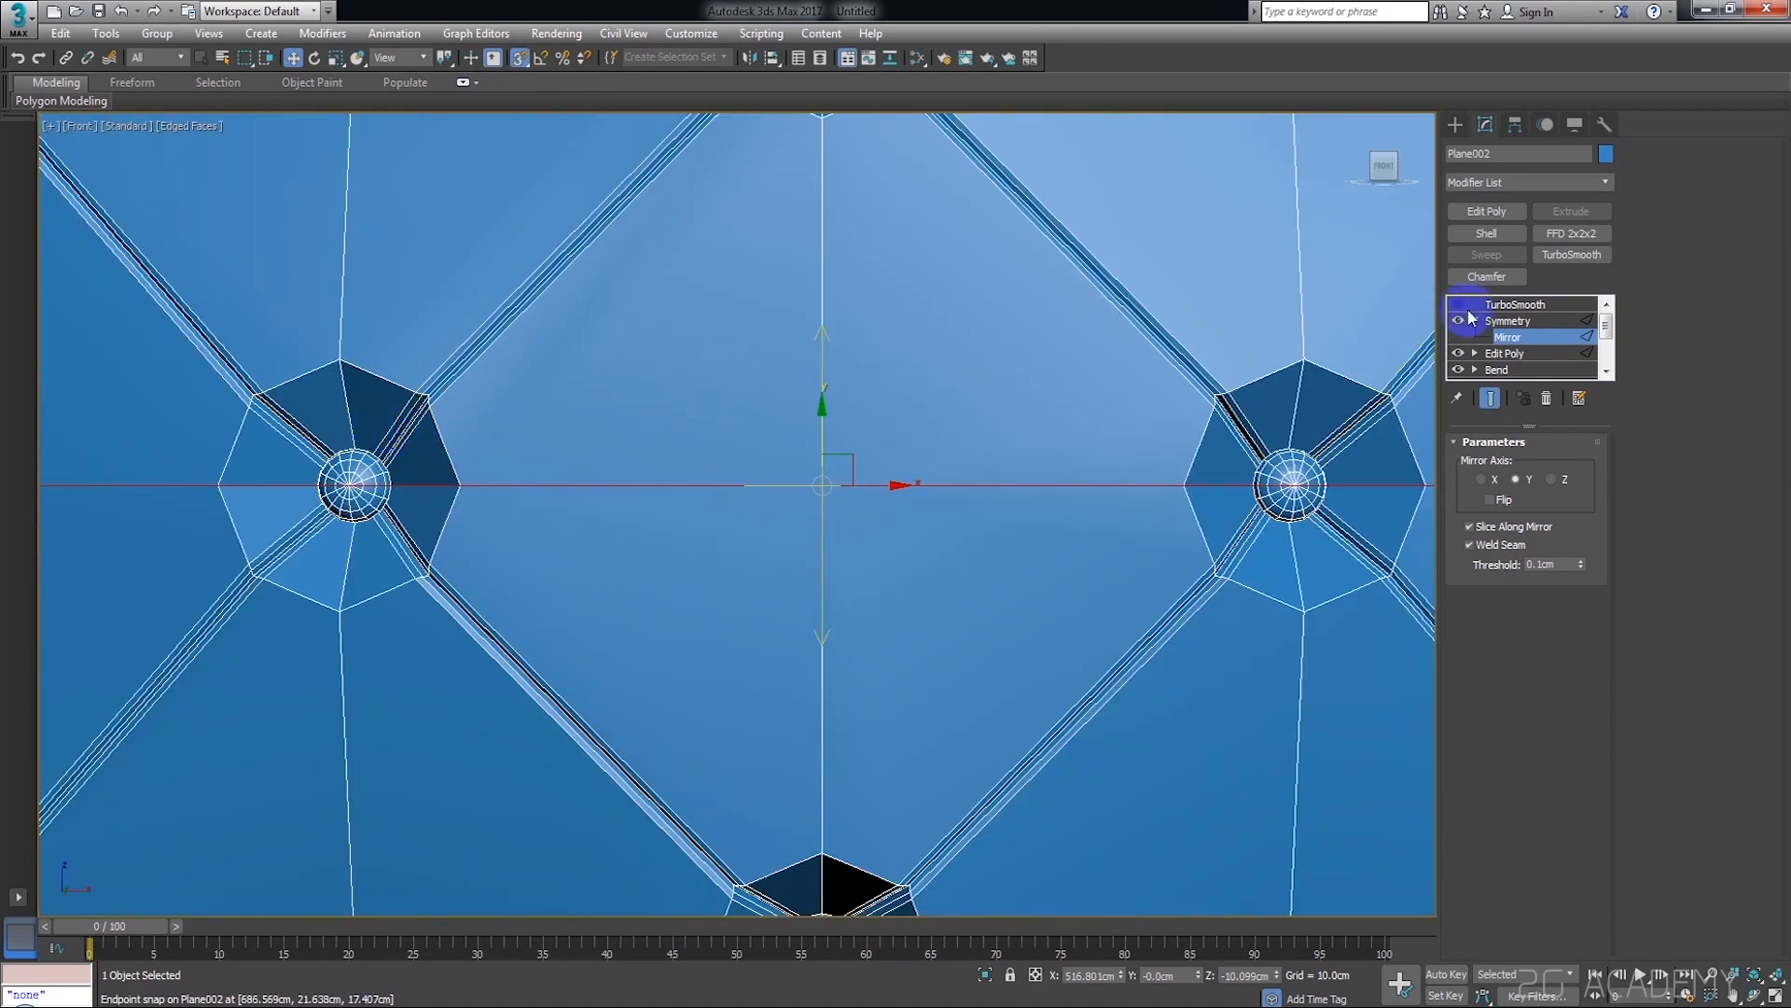
click(1501, 325)
Turn the TurboSmooth modifier's effect back on above Symmetry and deselect the pouf
middle_drag(1387, 465, 1170, 442)
scroll(1169, 442, down, 4)
click(1515, 306)
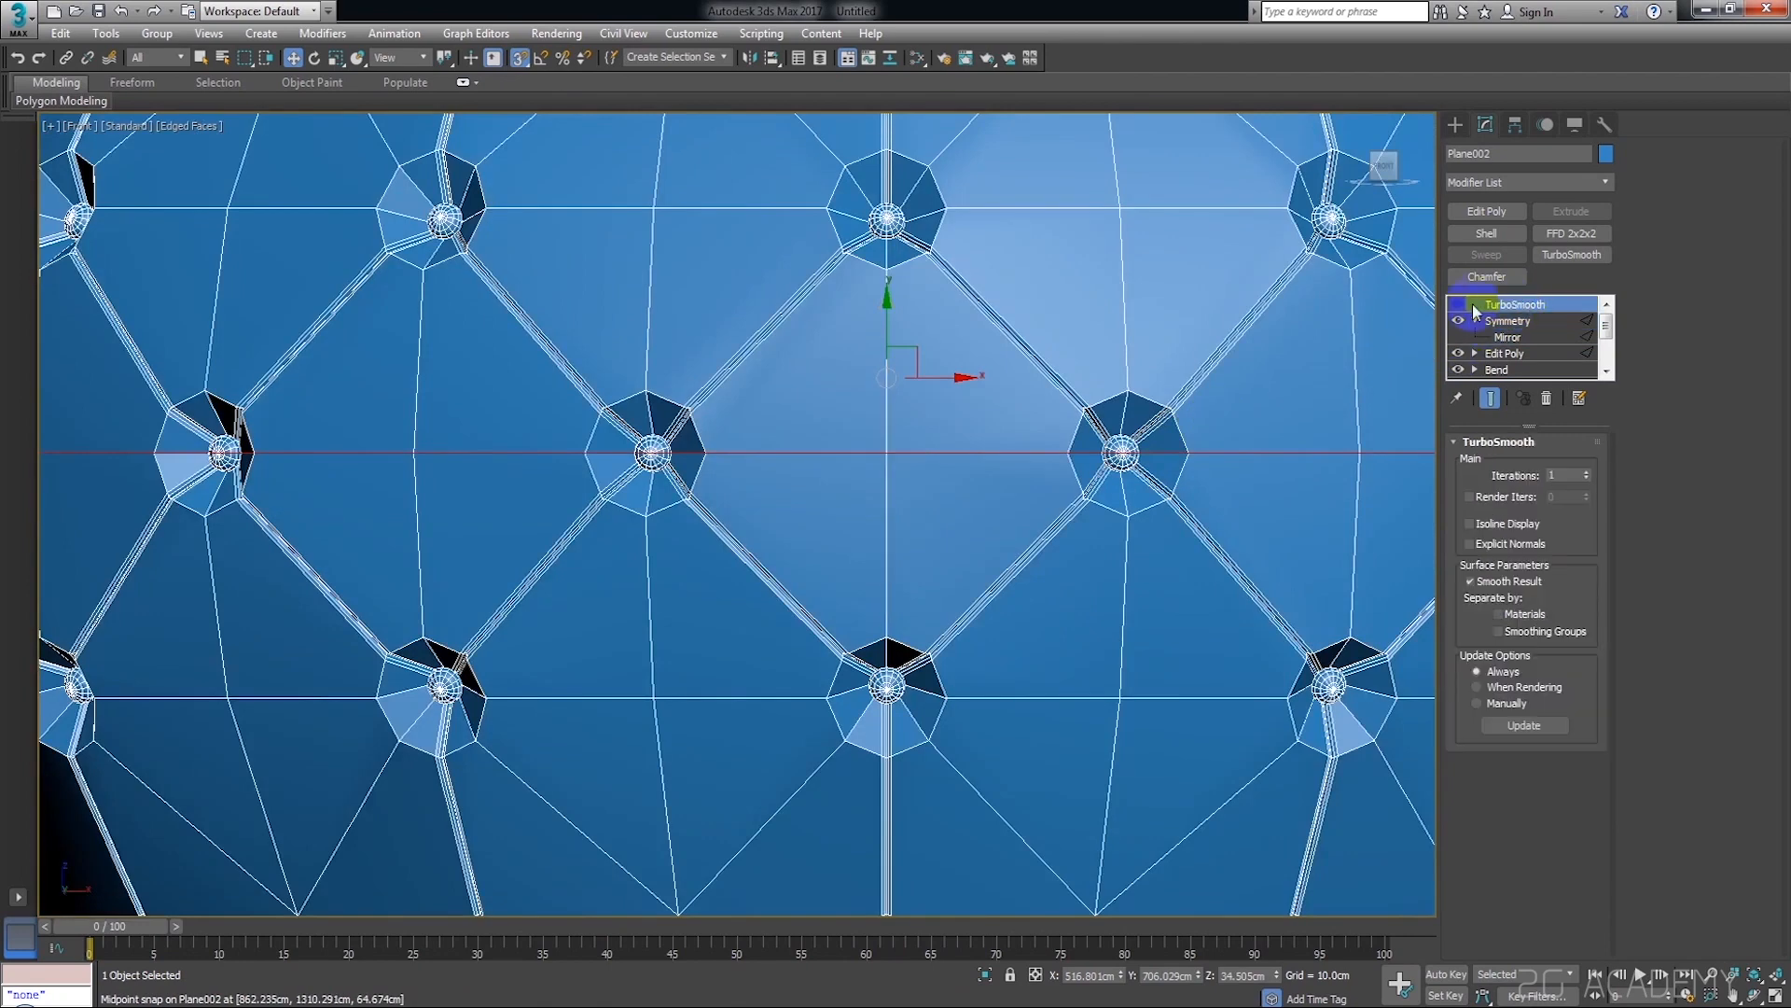
click(1458, 304)
scroll(1063, 465, down, 4)
click(1328, 603)
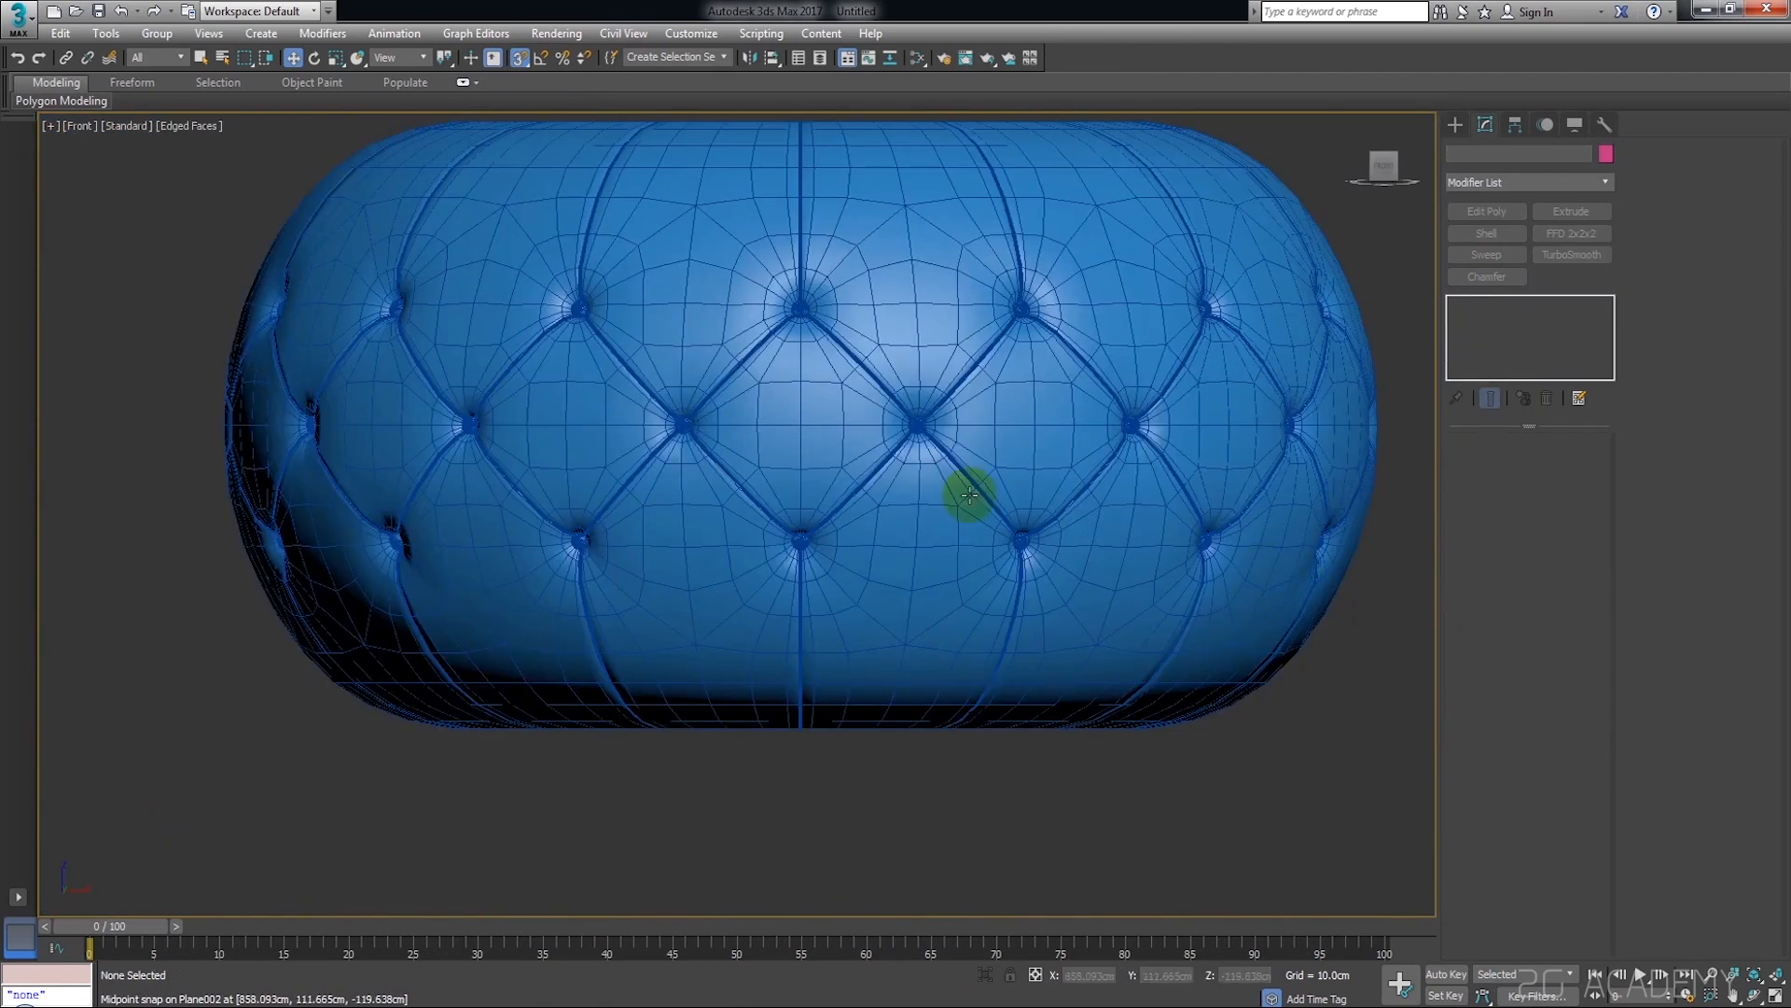
Inspect the smoothed buttons and mirrored seam close up and from several sides of the pouf
scroll(960, 491, up, 10)
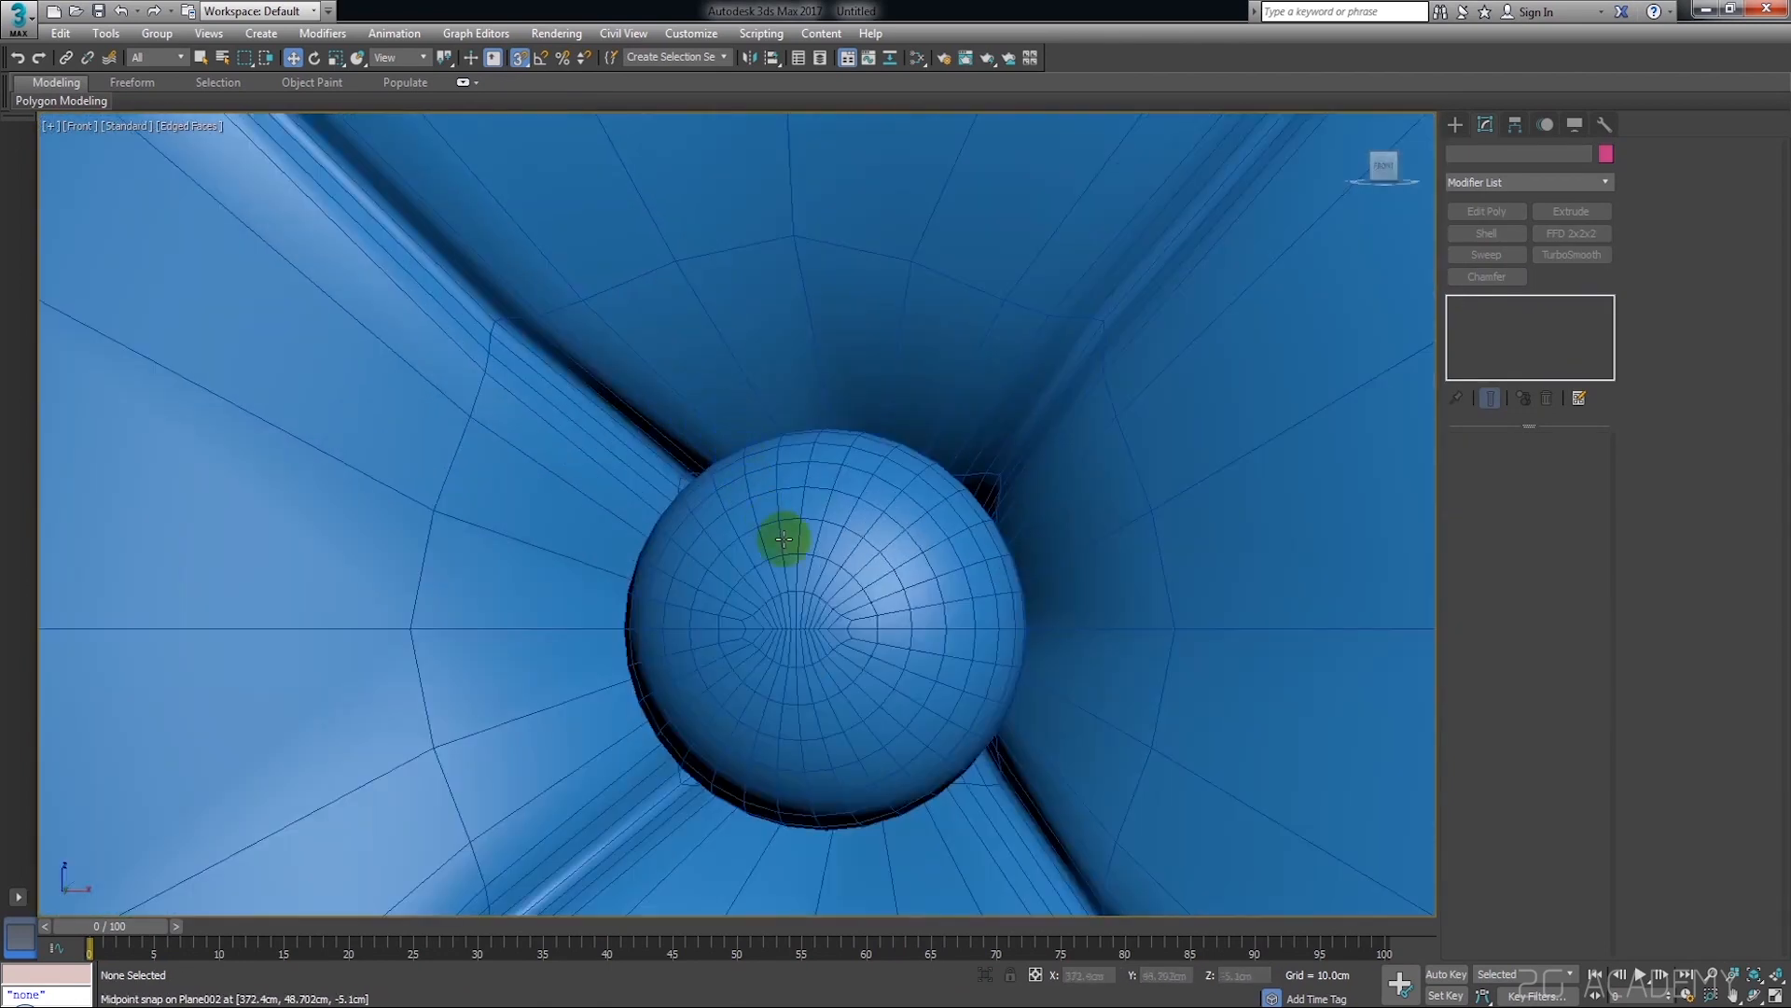
click(784, 539)
scroll(792, 560, down, 8)
alt+middle_drag(703, 540, 877, 416)
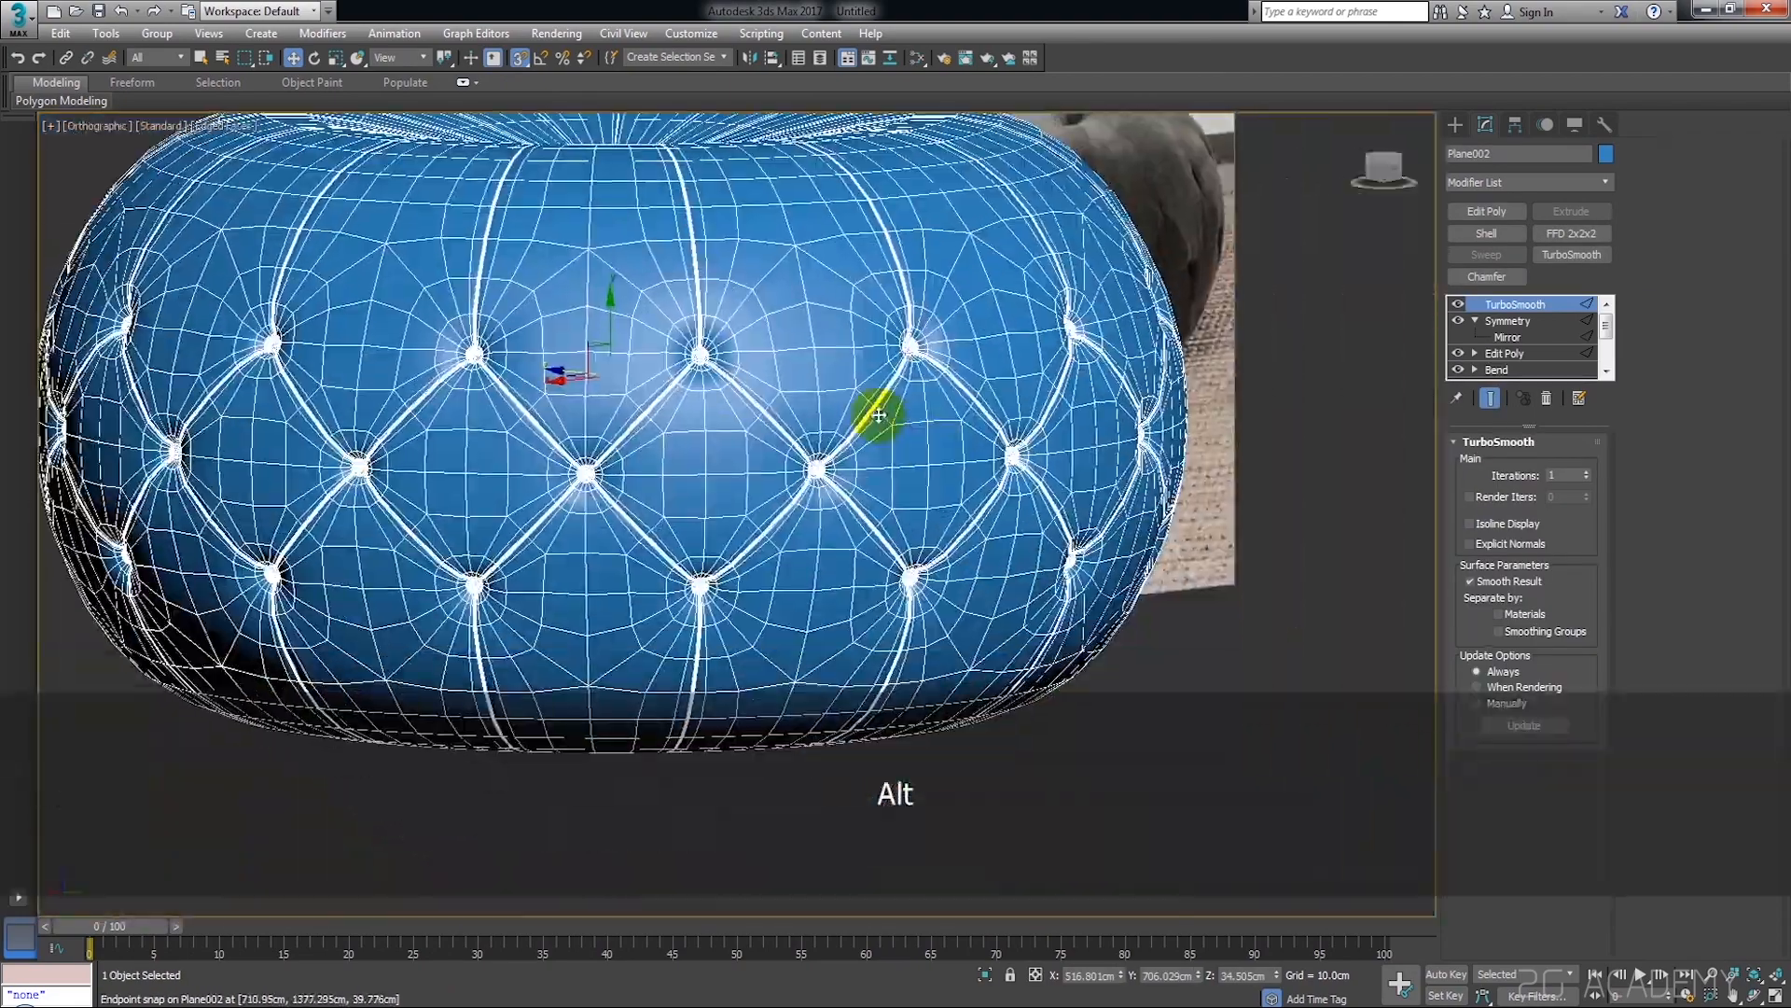
scroll(914, 443, up, 4)
alt+middle_drag(964, 467, 1054, 448)
scroll(876, 457, down, 6)
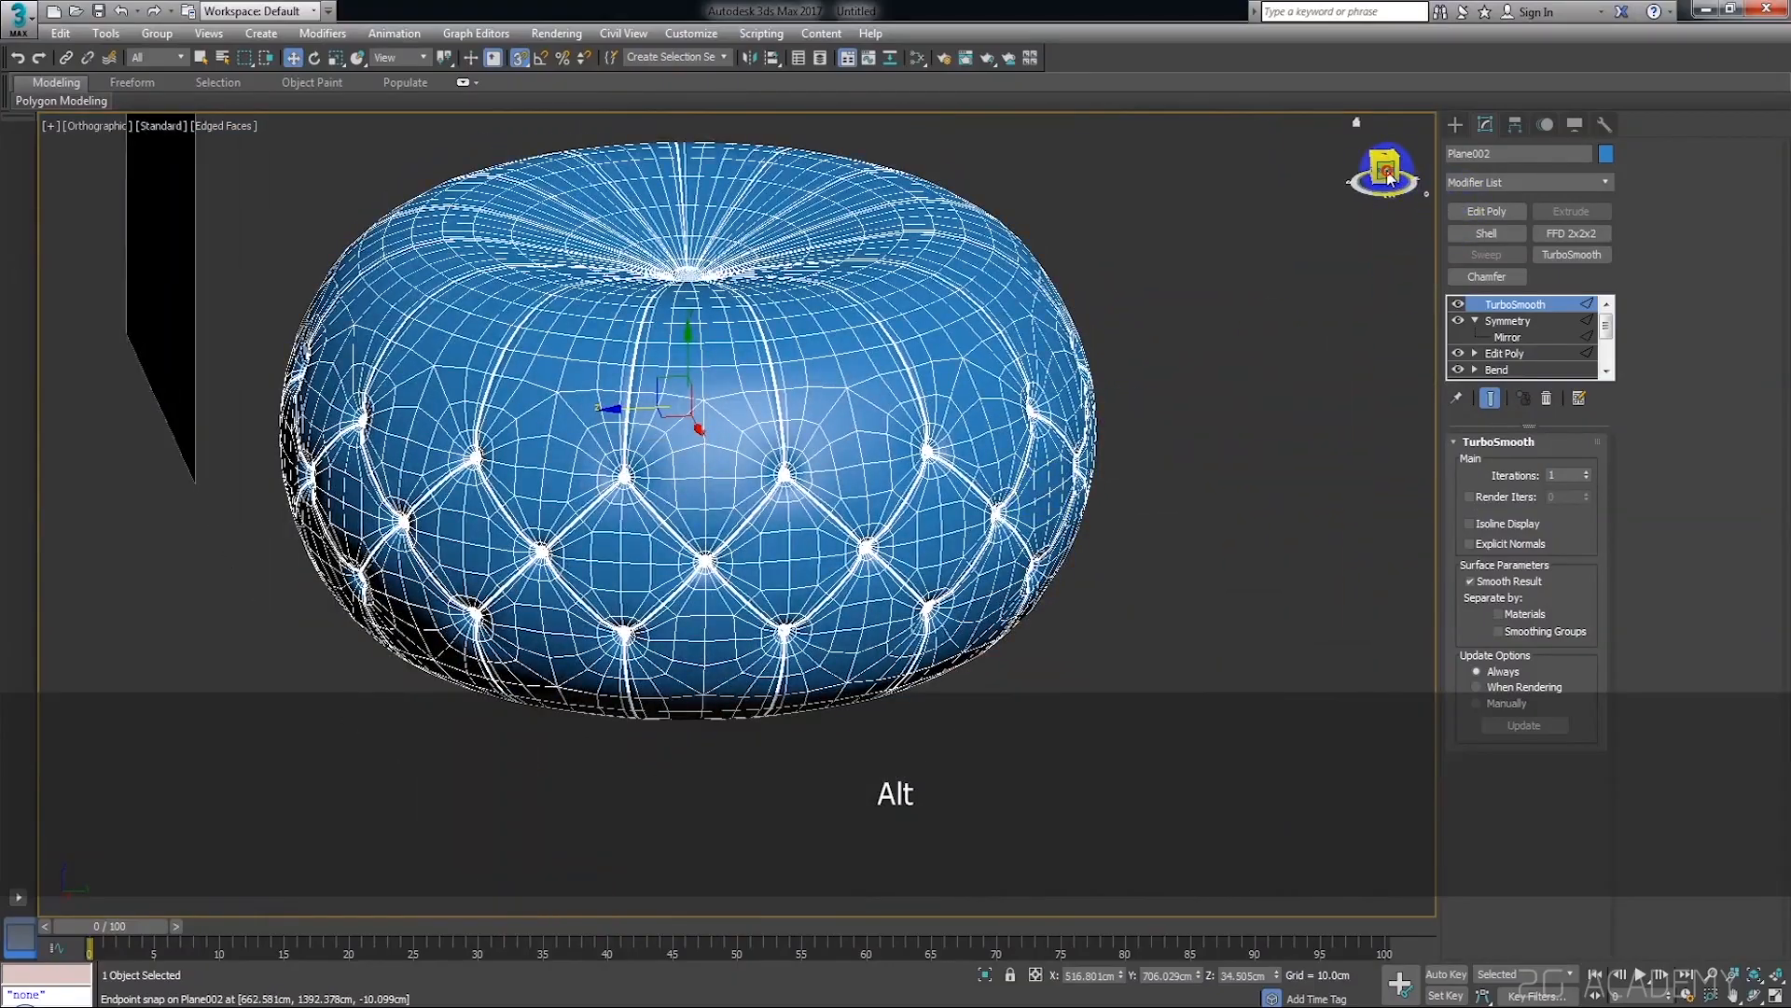
click(1387, 176)
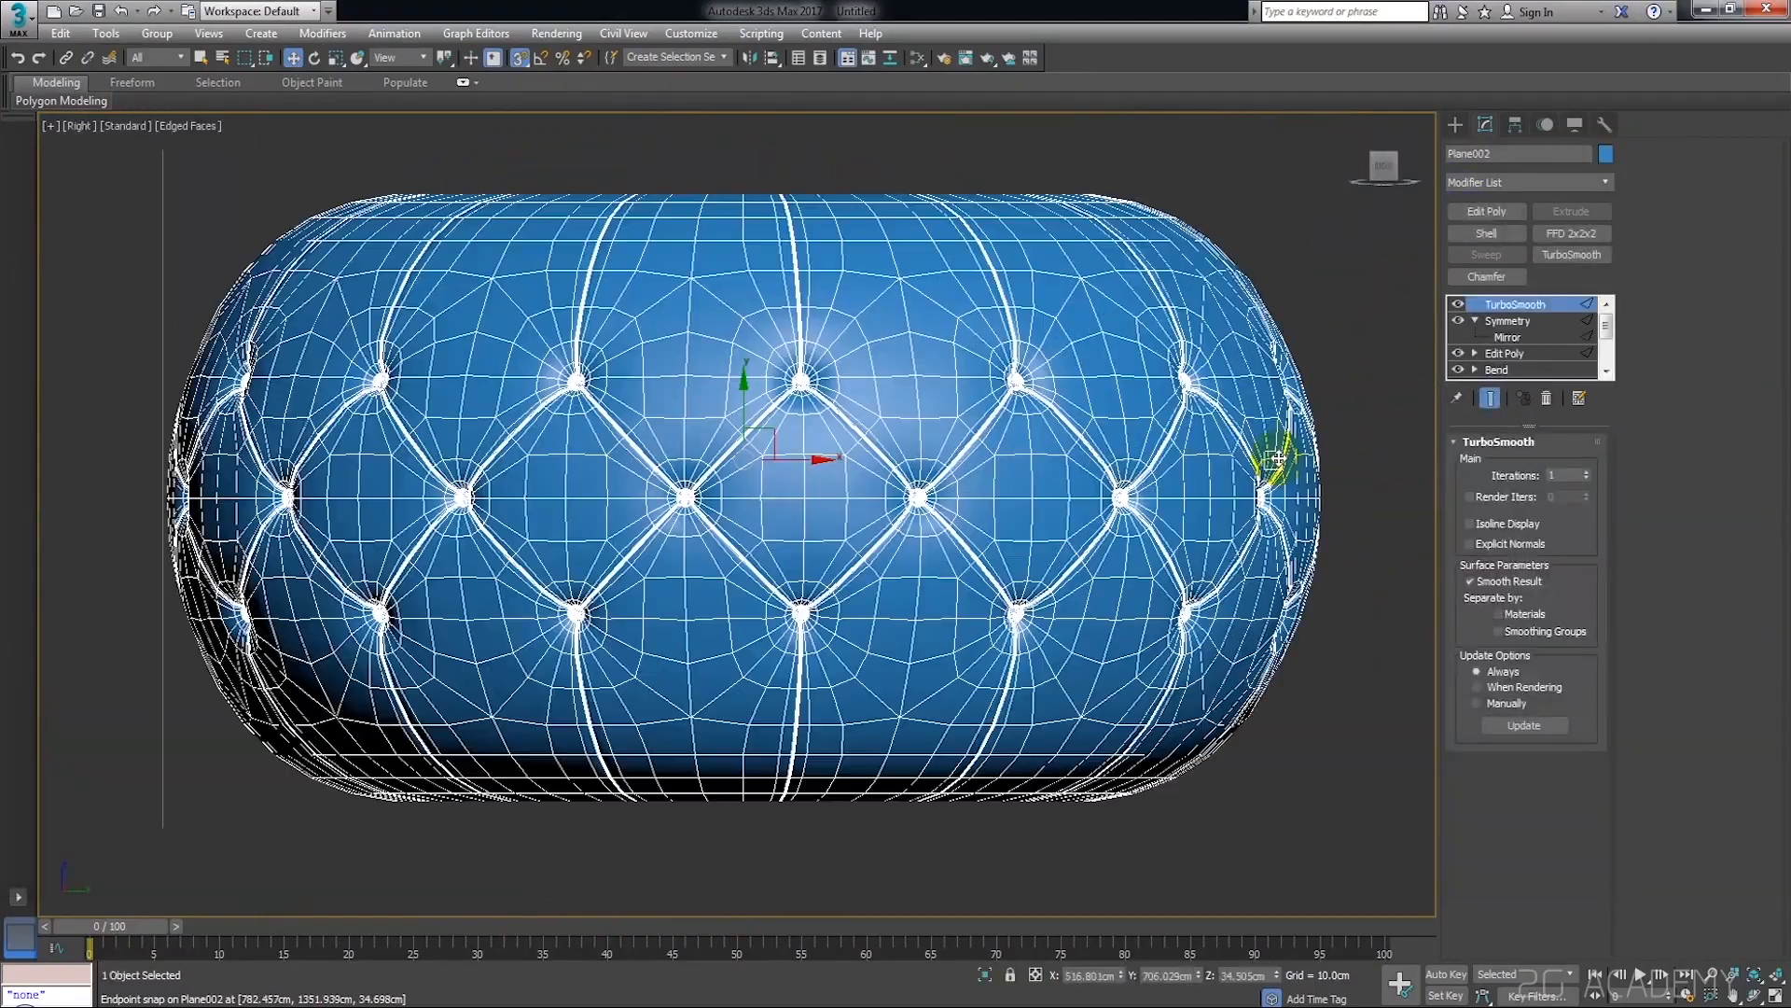
key(f)
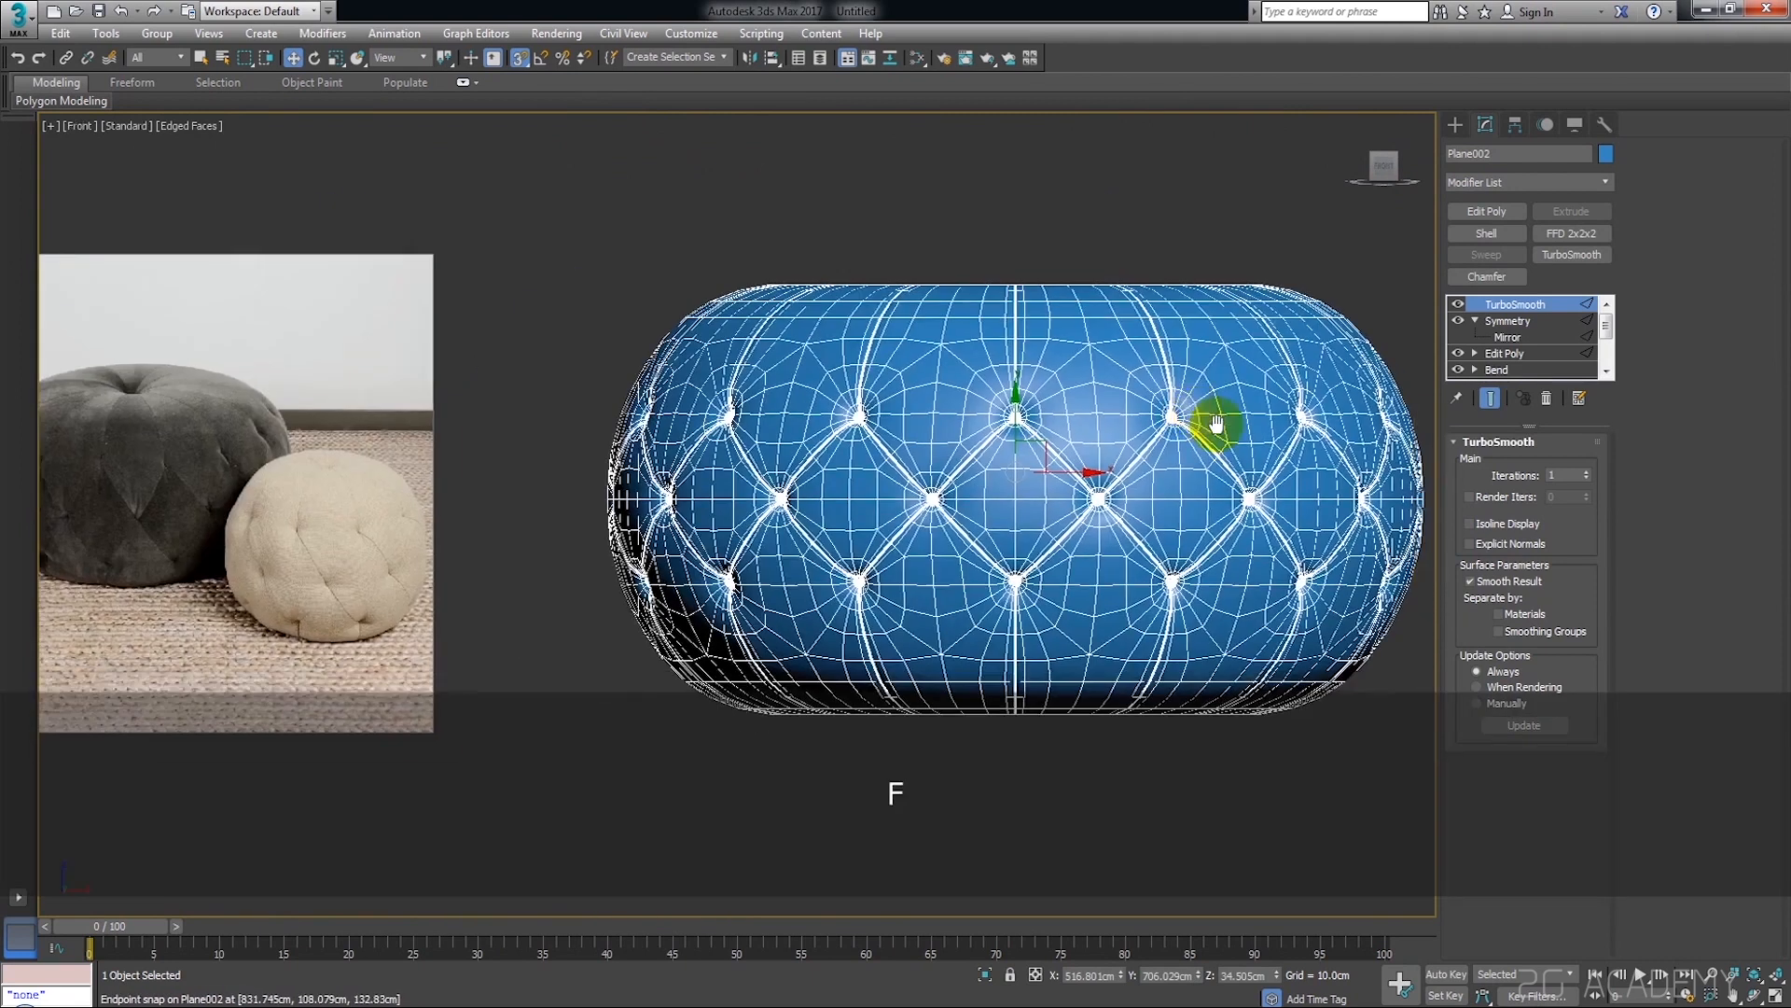
Hide the wireframe edges in the shaded viewport, turn off snapping and deselect the pouf
key(F4)
key(F4)
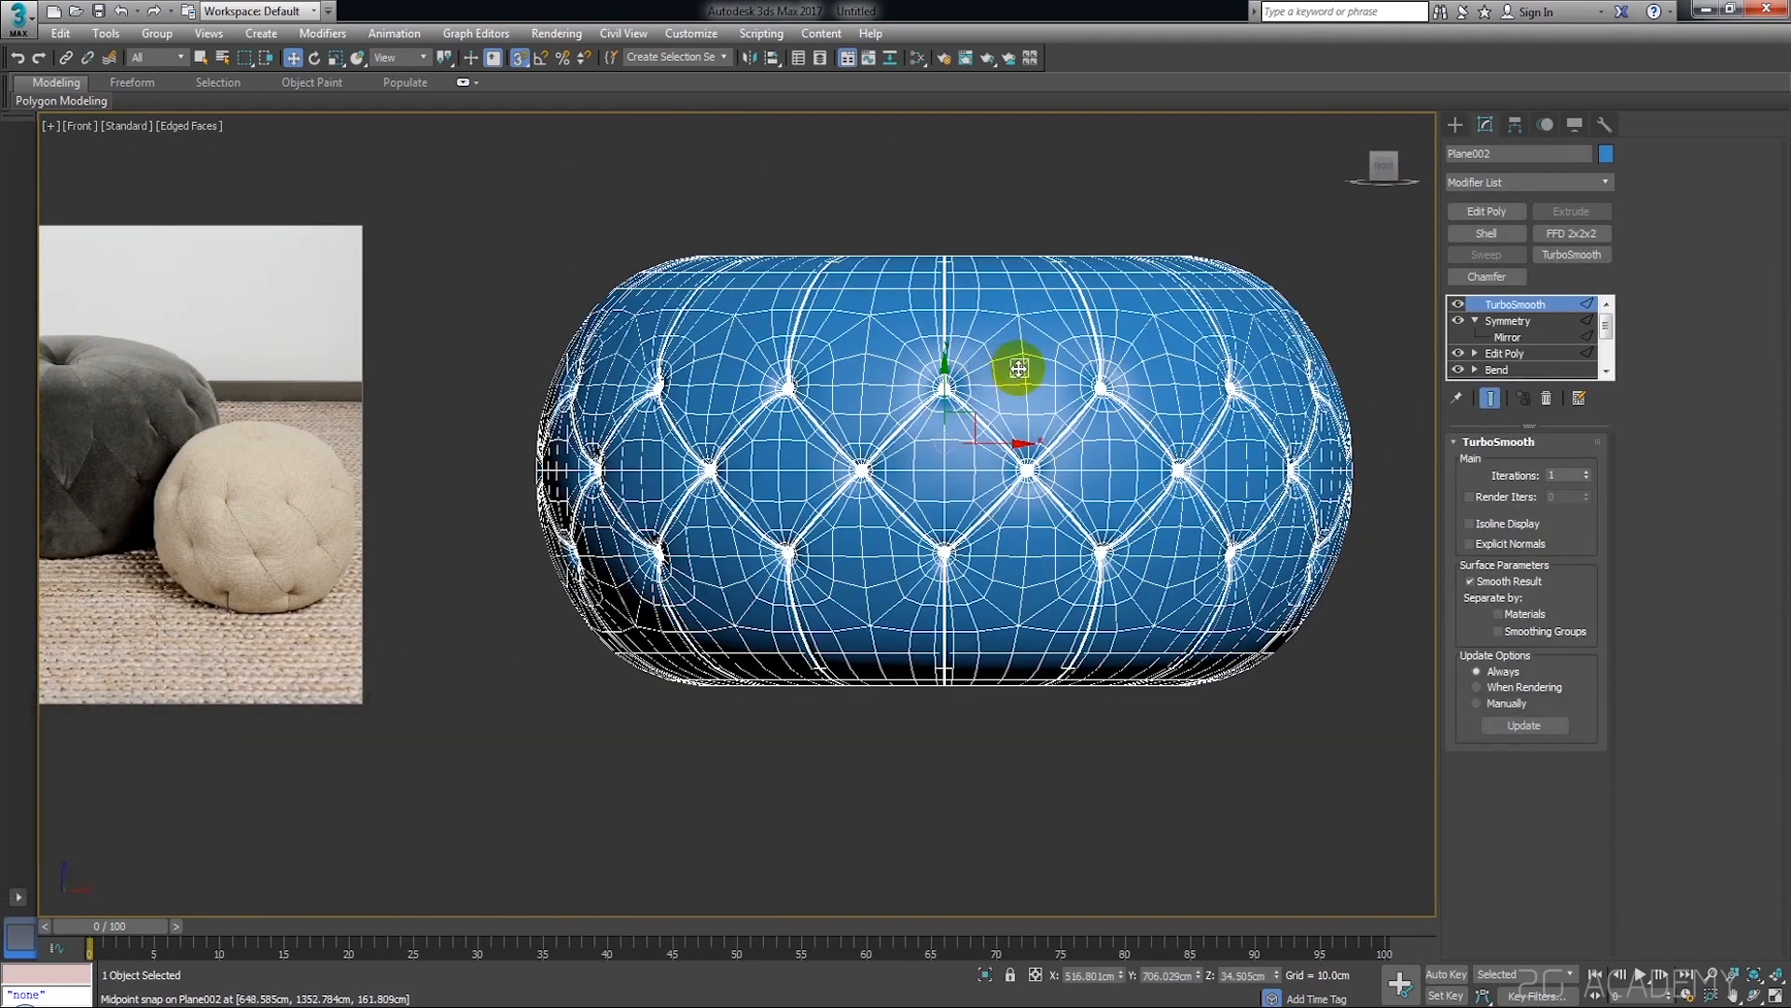
key(F4)
click(520, 63)
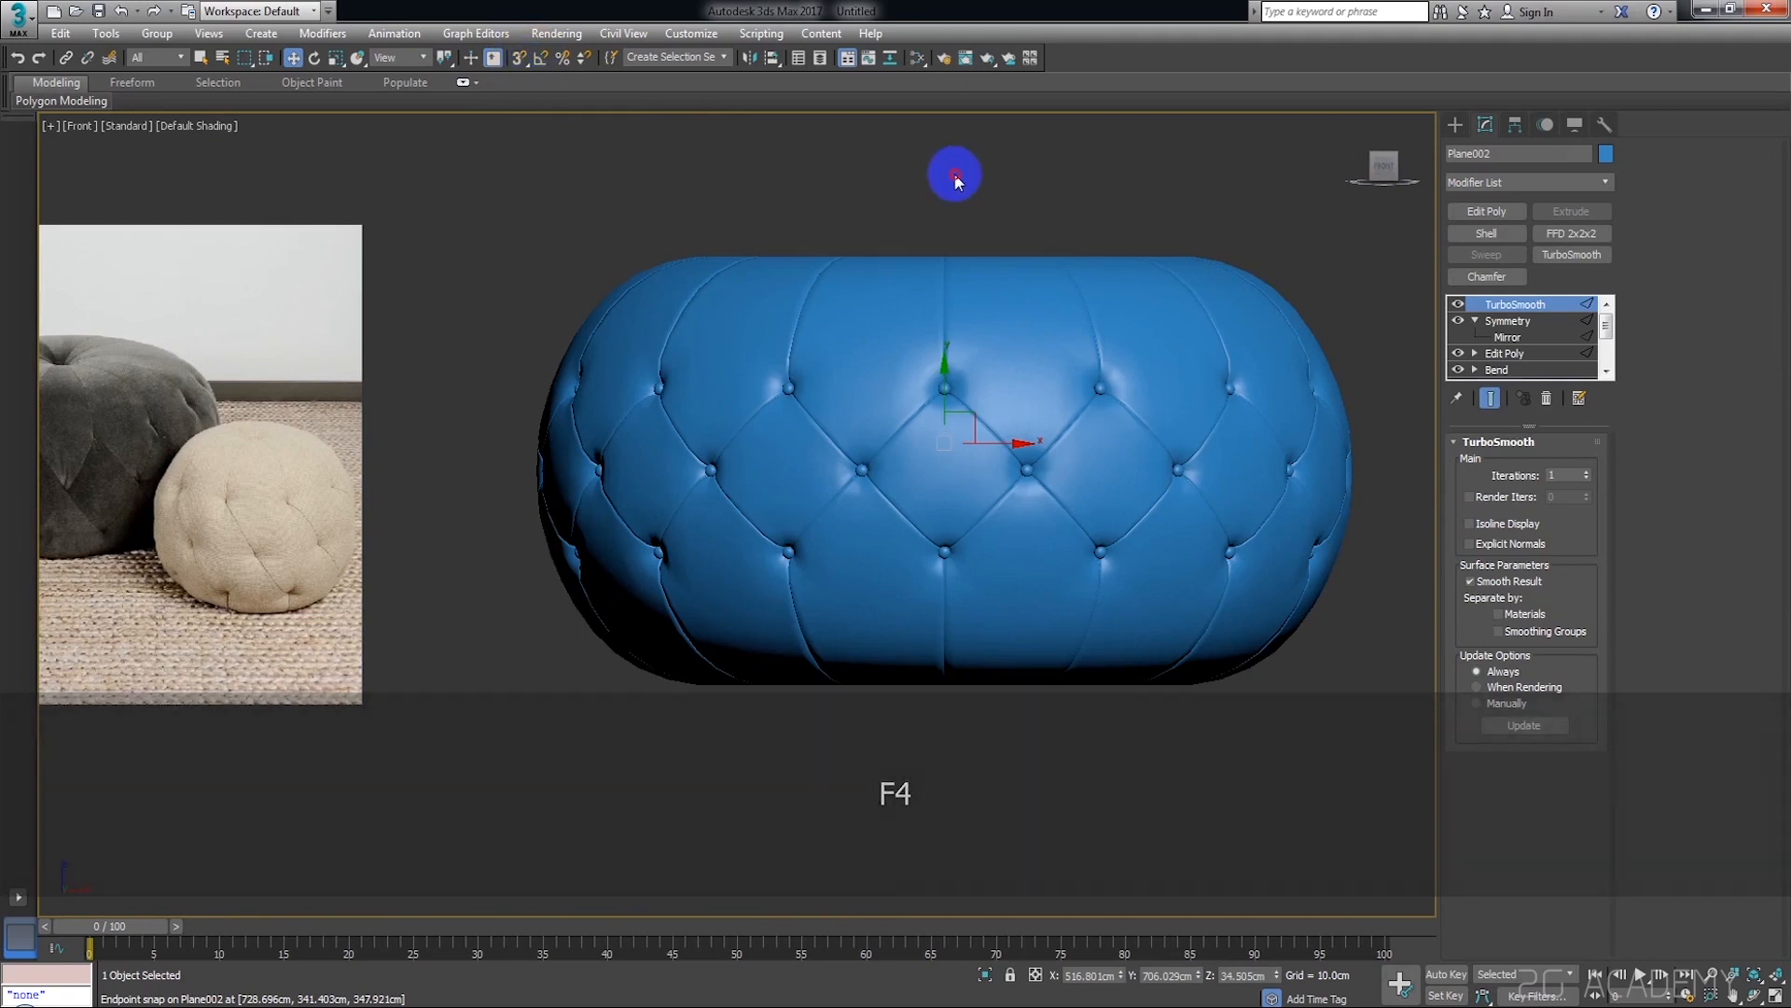
click(953, 177)
Raise the pouf's TurboSmooth iterations to 2 and deselect it
scroll(1032, 320, up, 3)
click(1034, 322)
middle_drag(1213, 404, 1081, 388)
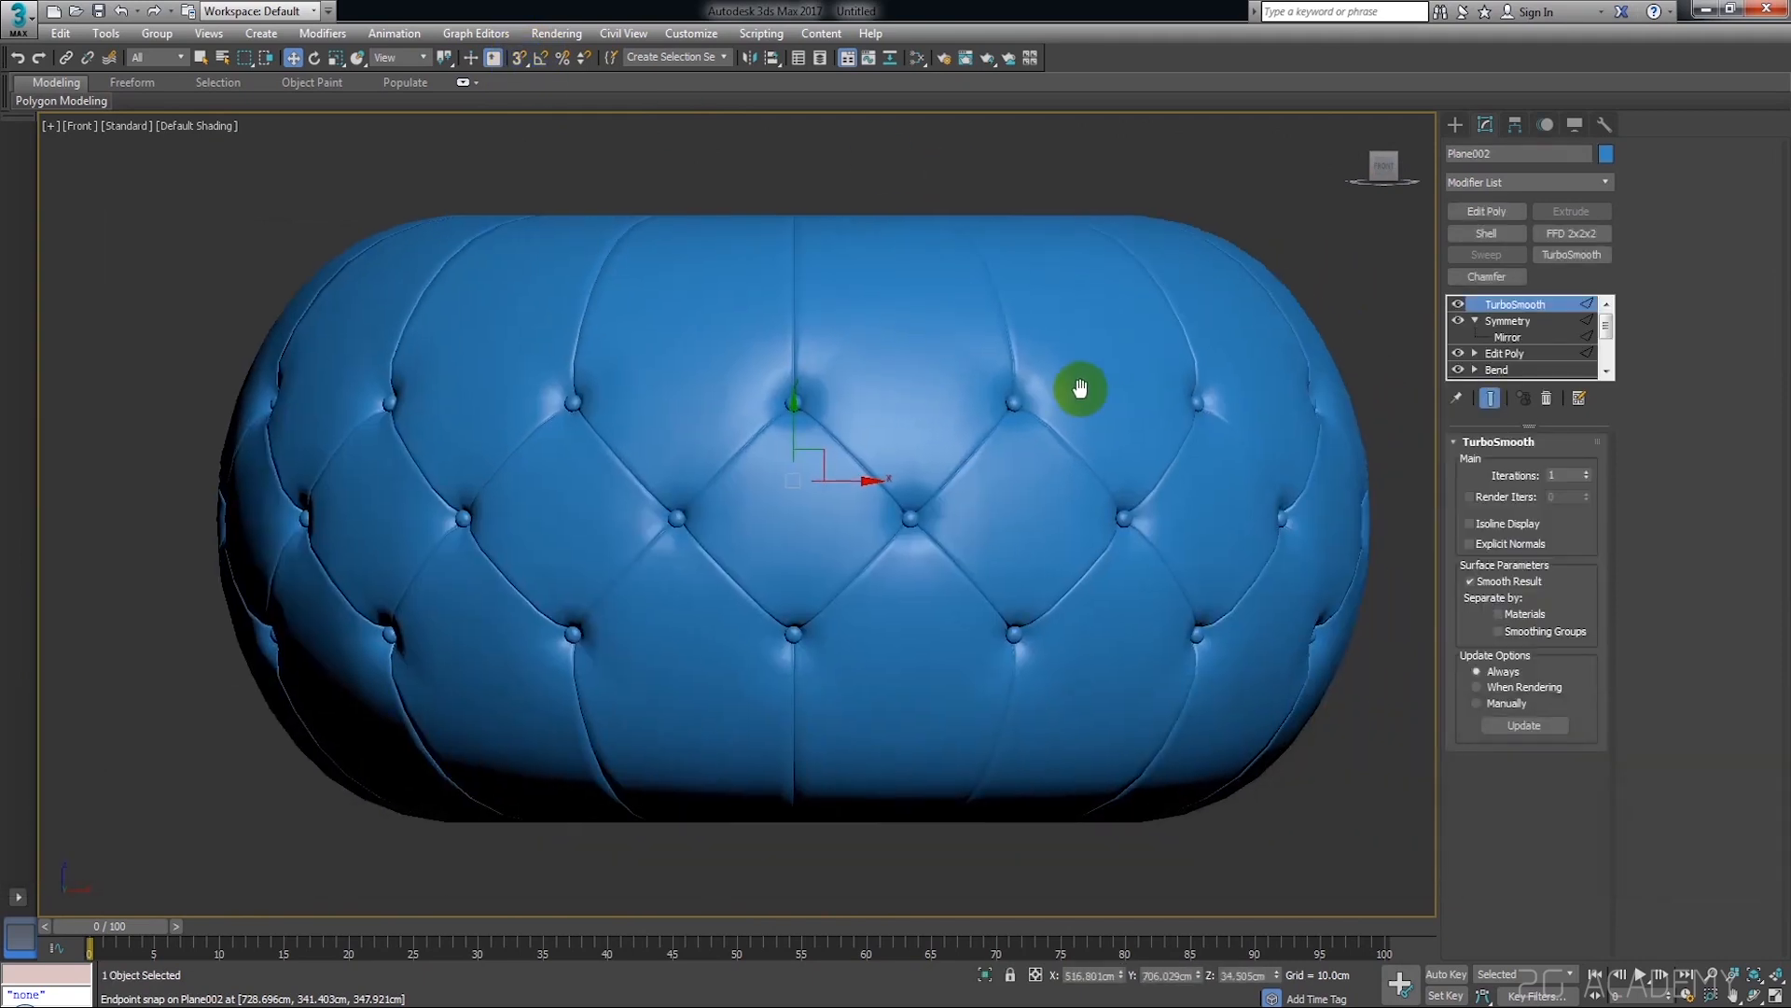
click(1587, 472)
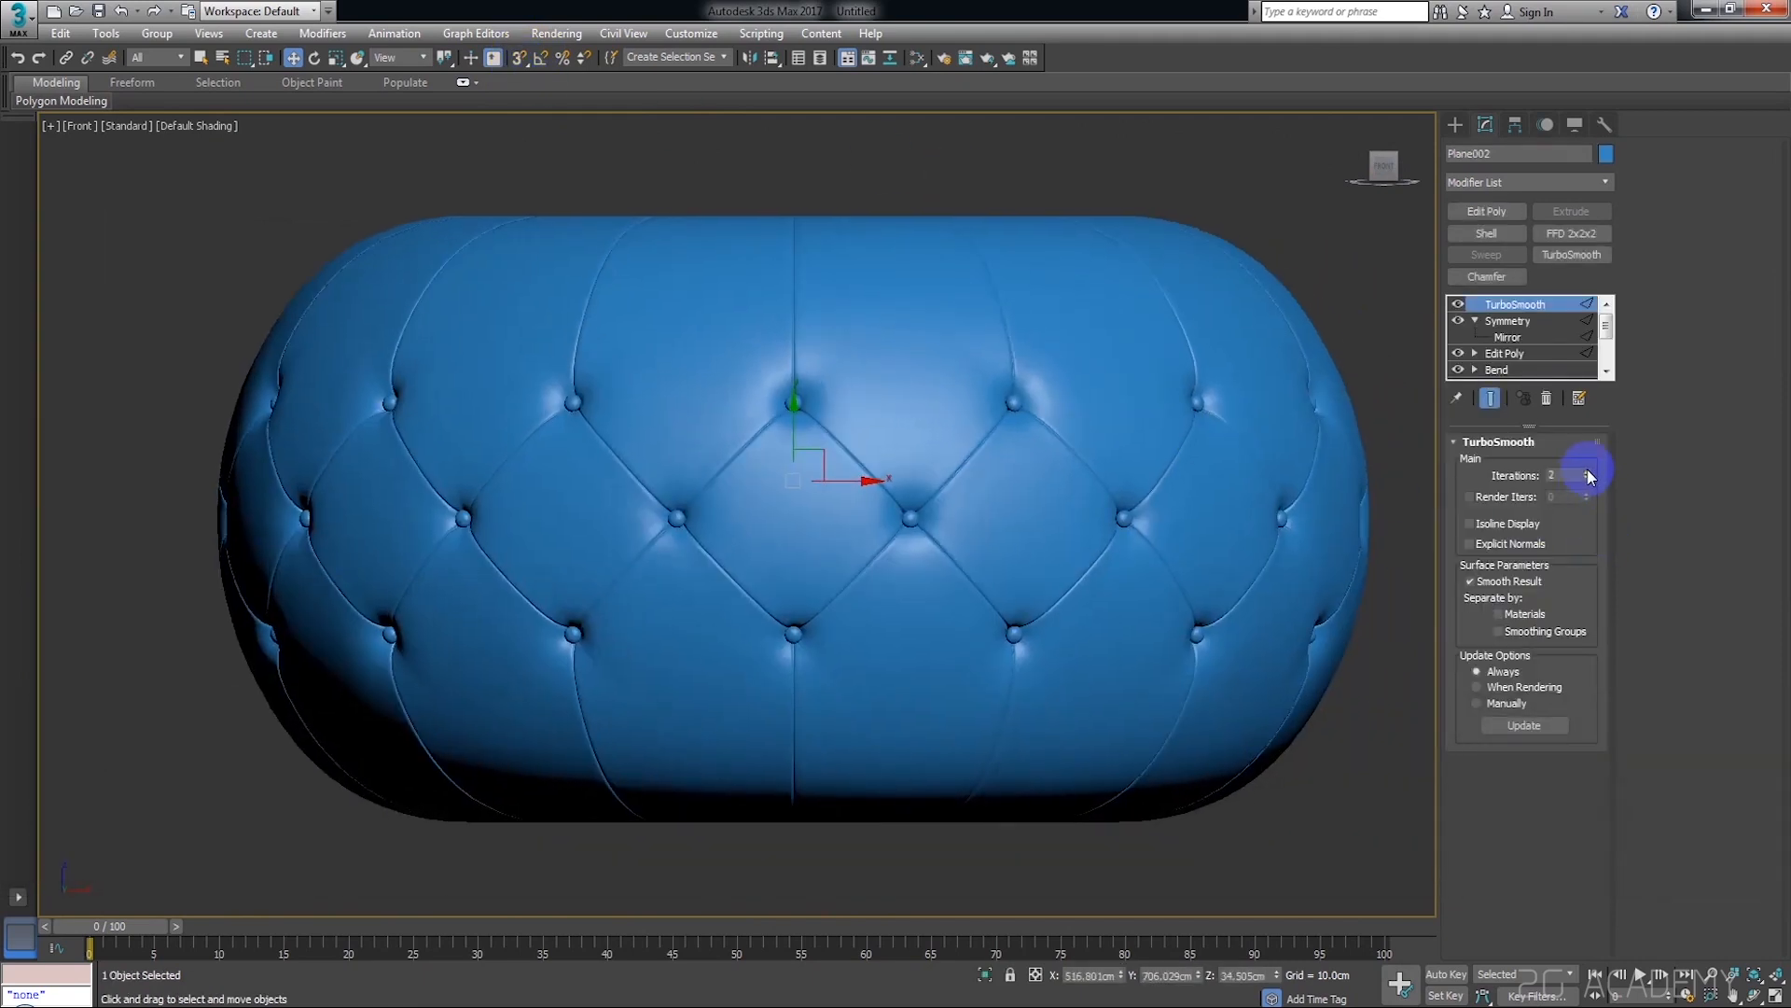
click(1167, 196)
scroll(1144, 388, down, 4)
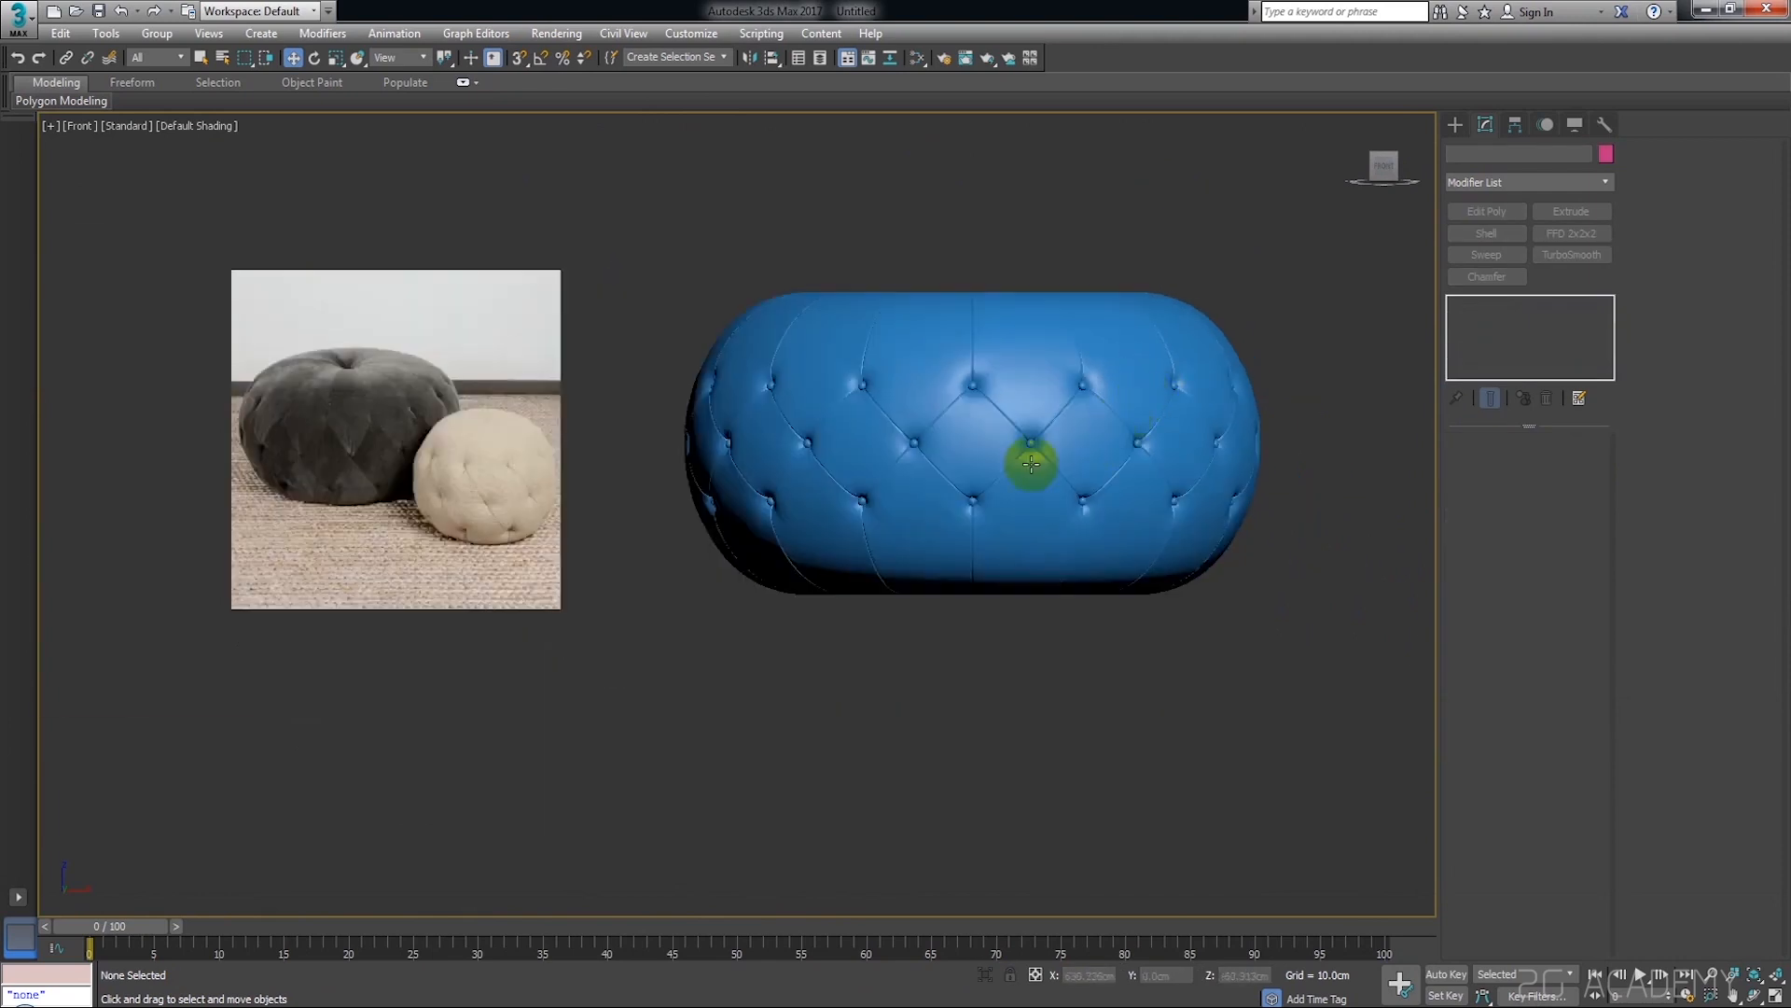
Select the pouf again with its TurboSmooth modifier active
click(1017, 415)
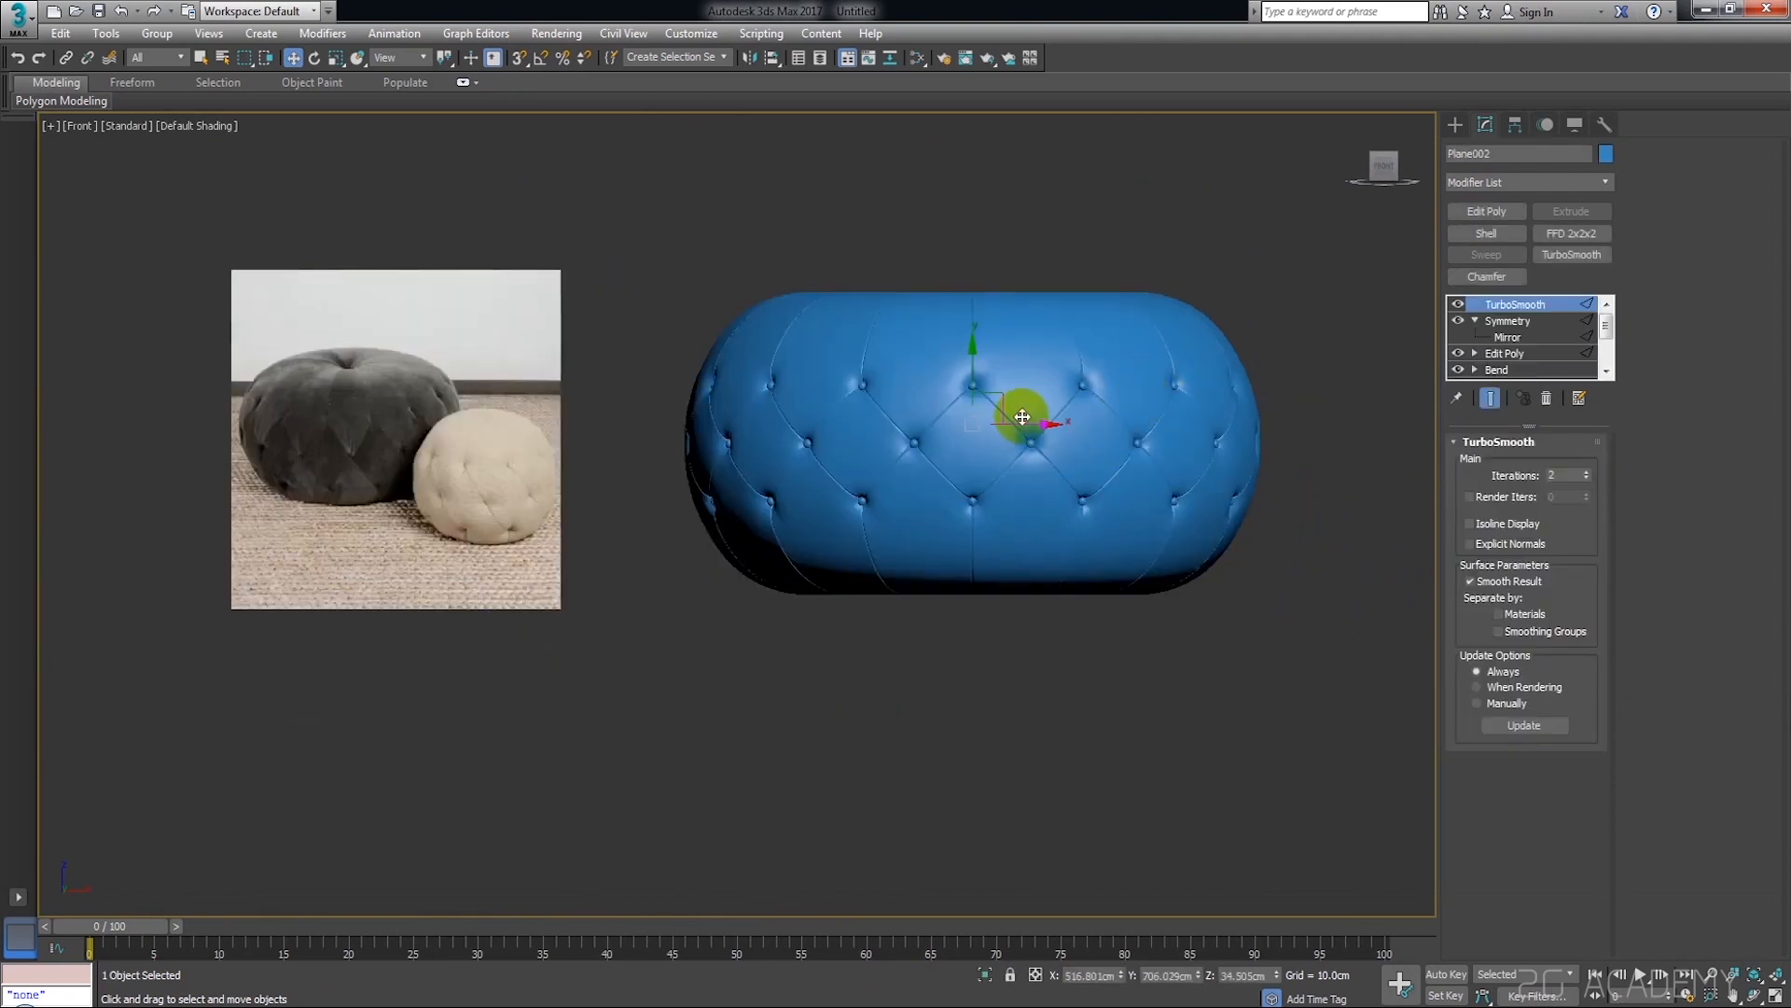
click(1319, 540)
scroll(1043, 442, up, 4)
click(1043, 443)
middle_drag(1231, 450, 1161, 499)
click(1535, 182)
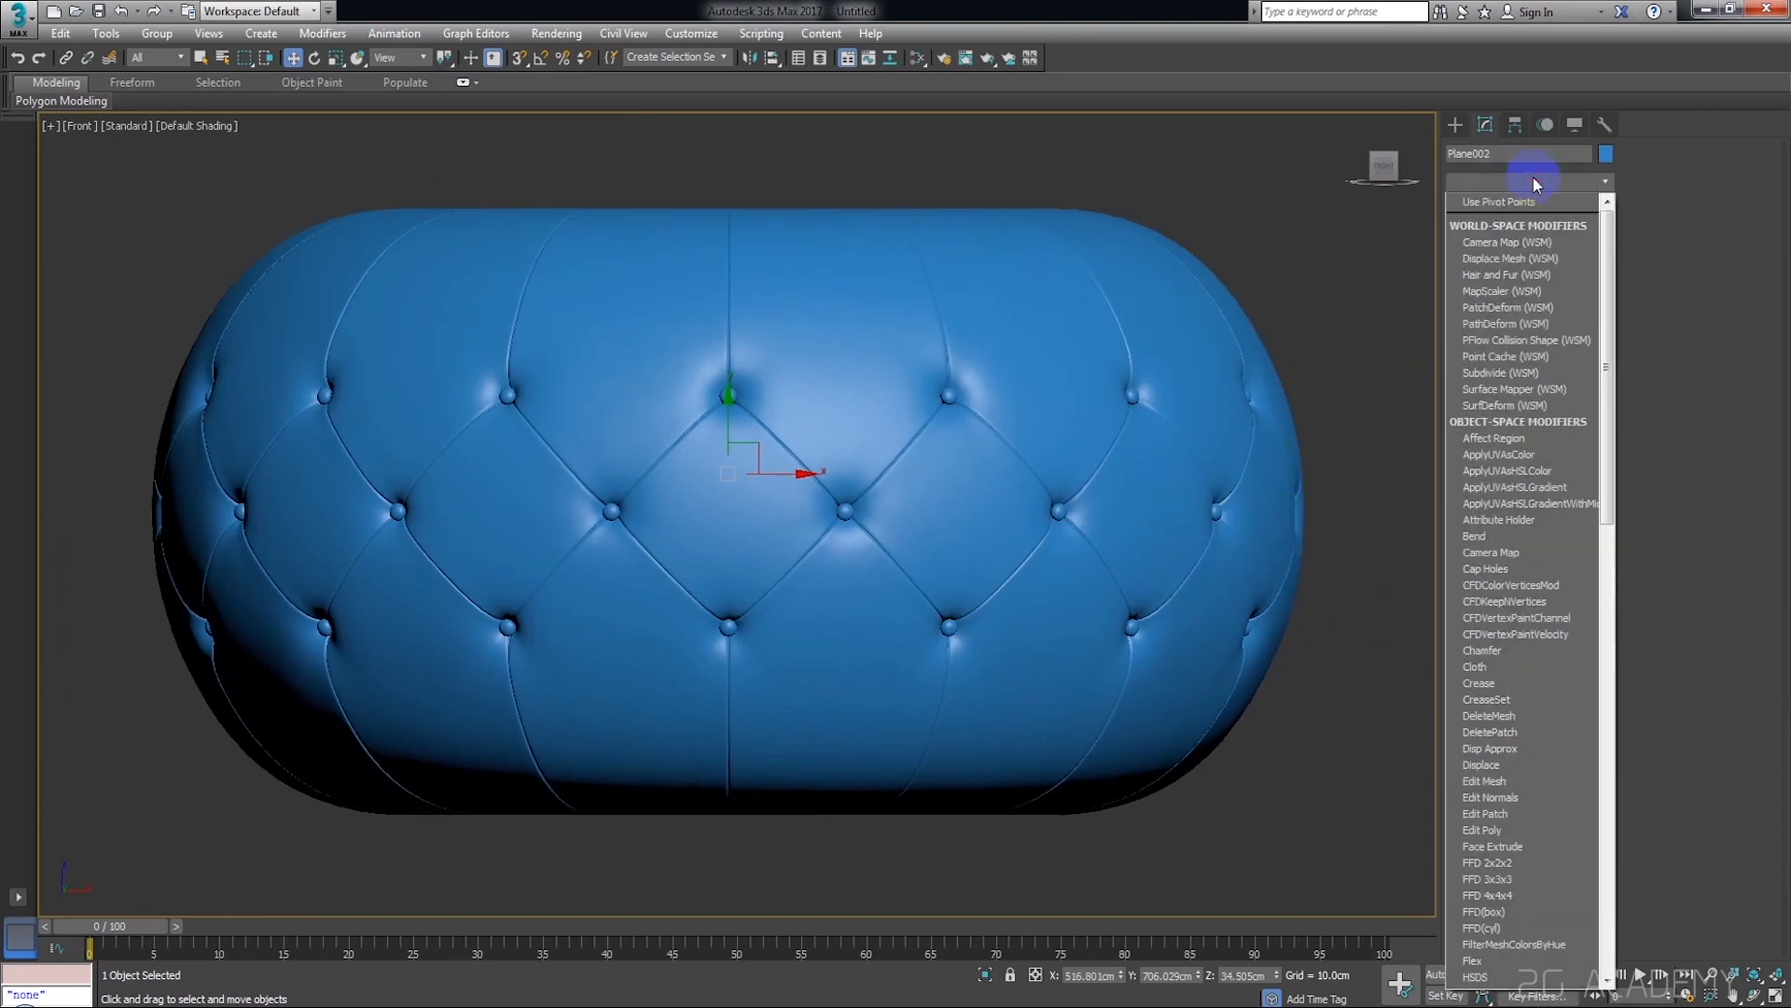
key(t)
key(t)
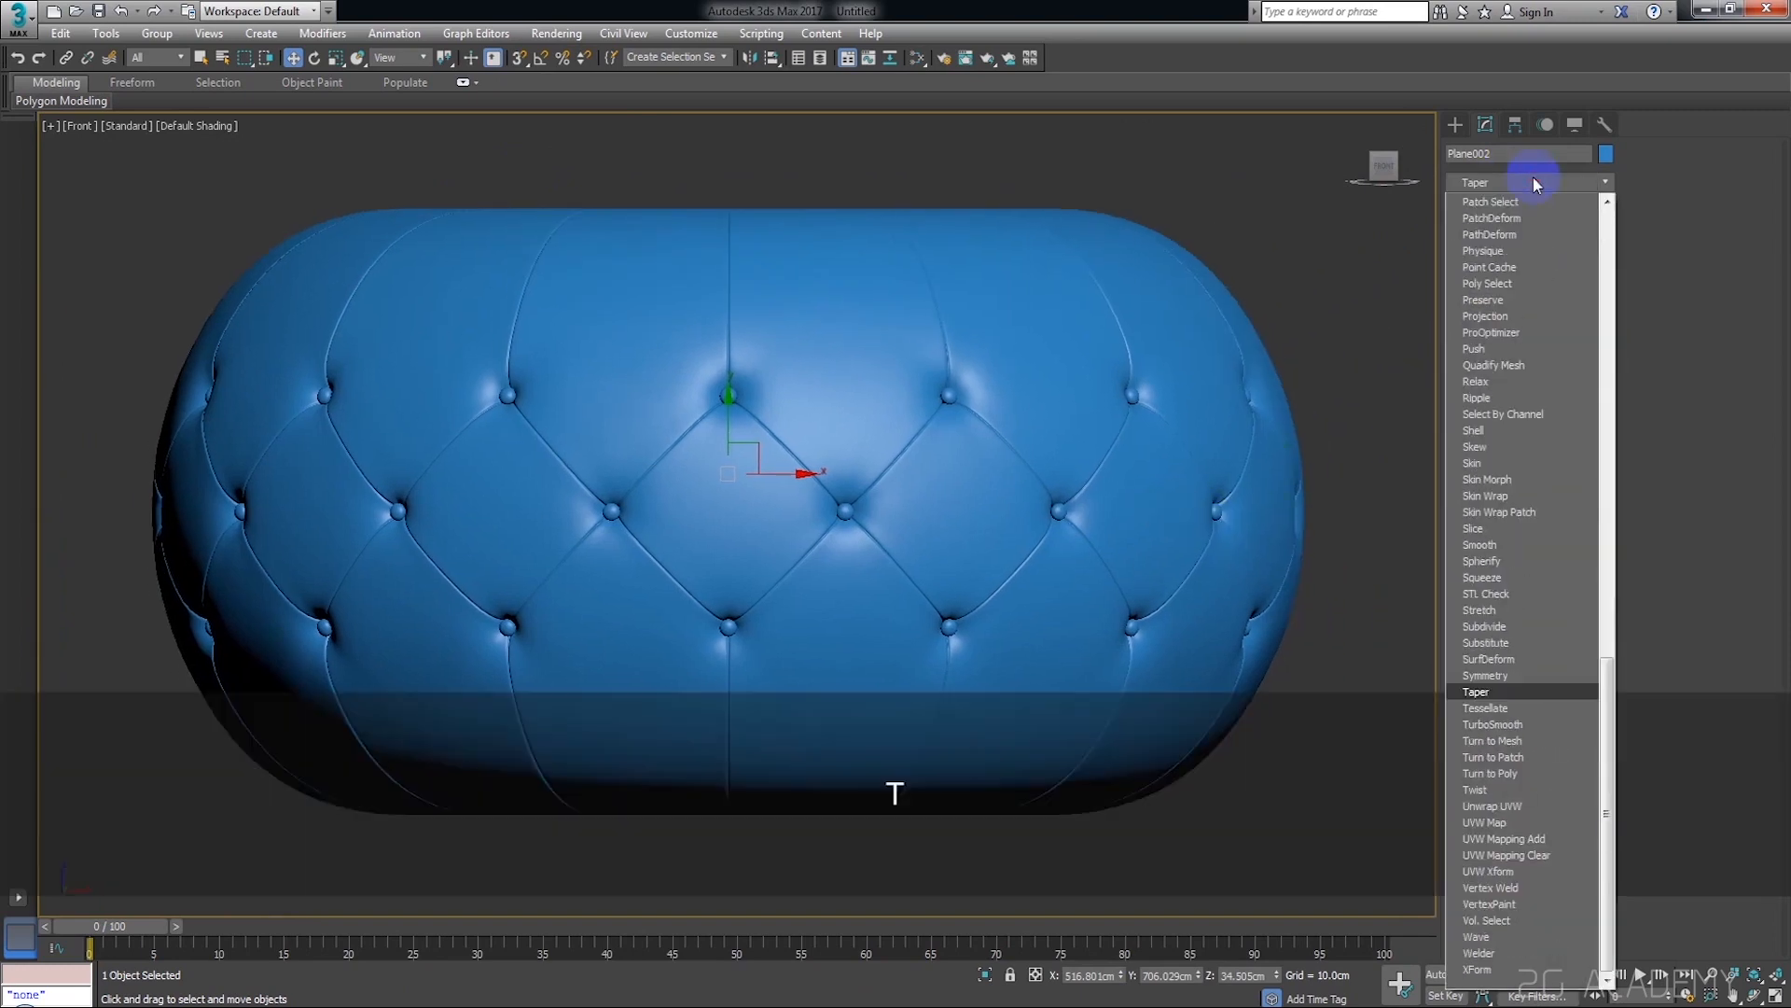
click(1535, 182)
Add an FFD 3x3x3 modifier above the pouf's TurboSmooth and expand its sub-object levels
click(1535, 181)
key(f)
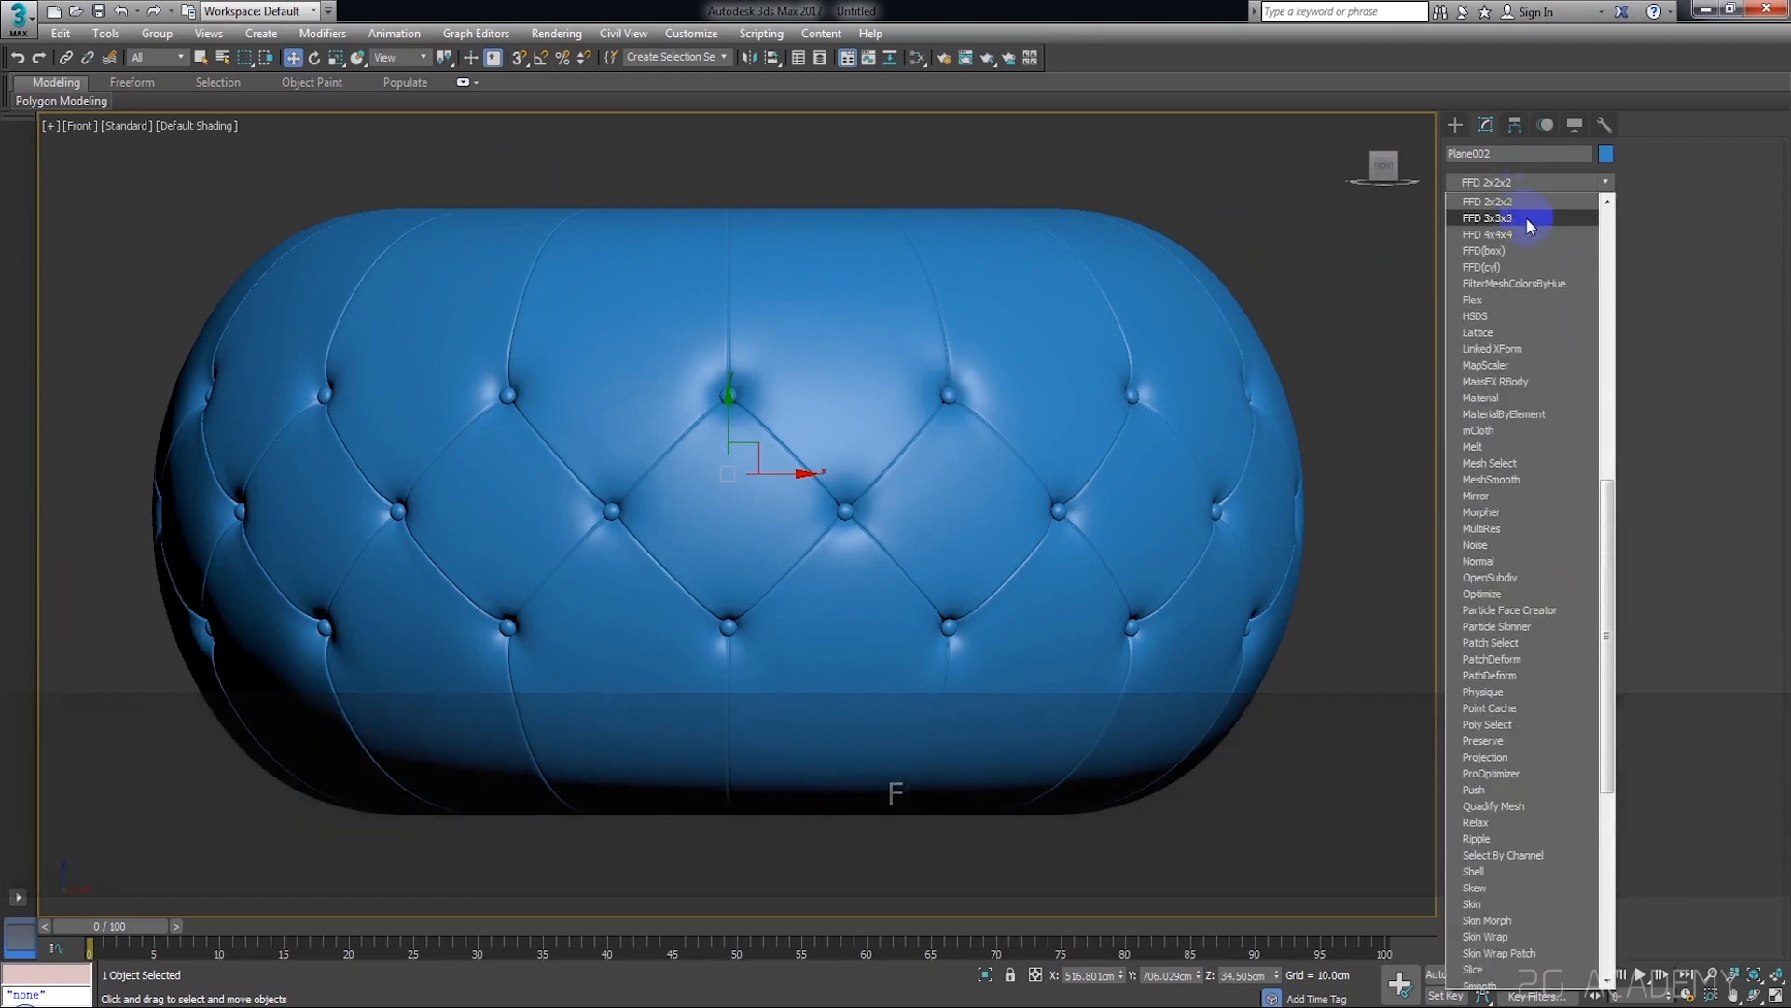
click(1530, 219)
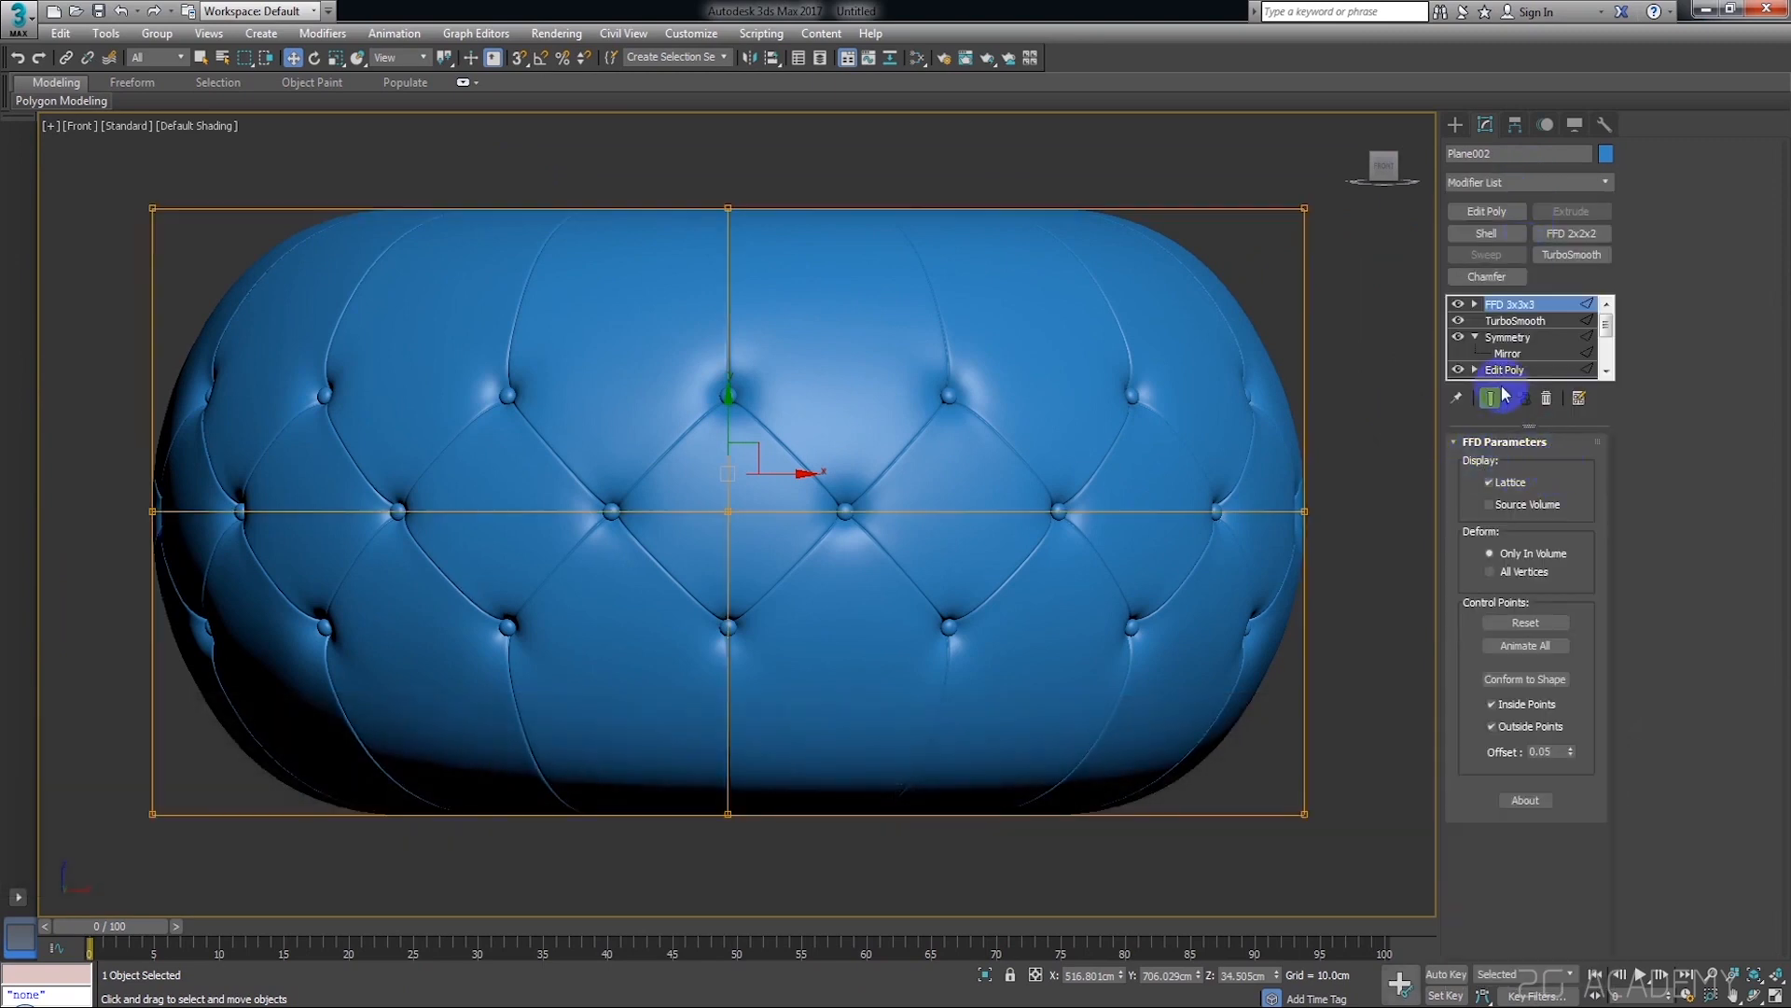
click(1475, 304)
Compare the pouf's overall proportions with the poufs in the reference image
scroll(1361, 485, down, 6)
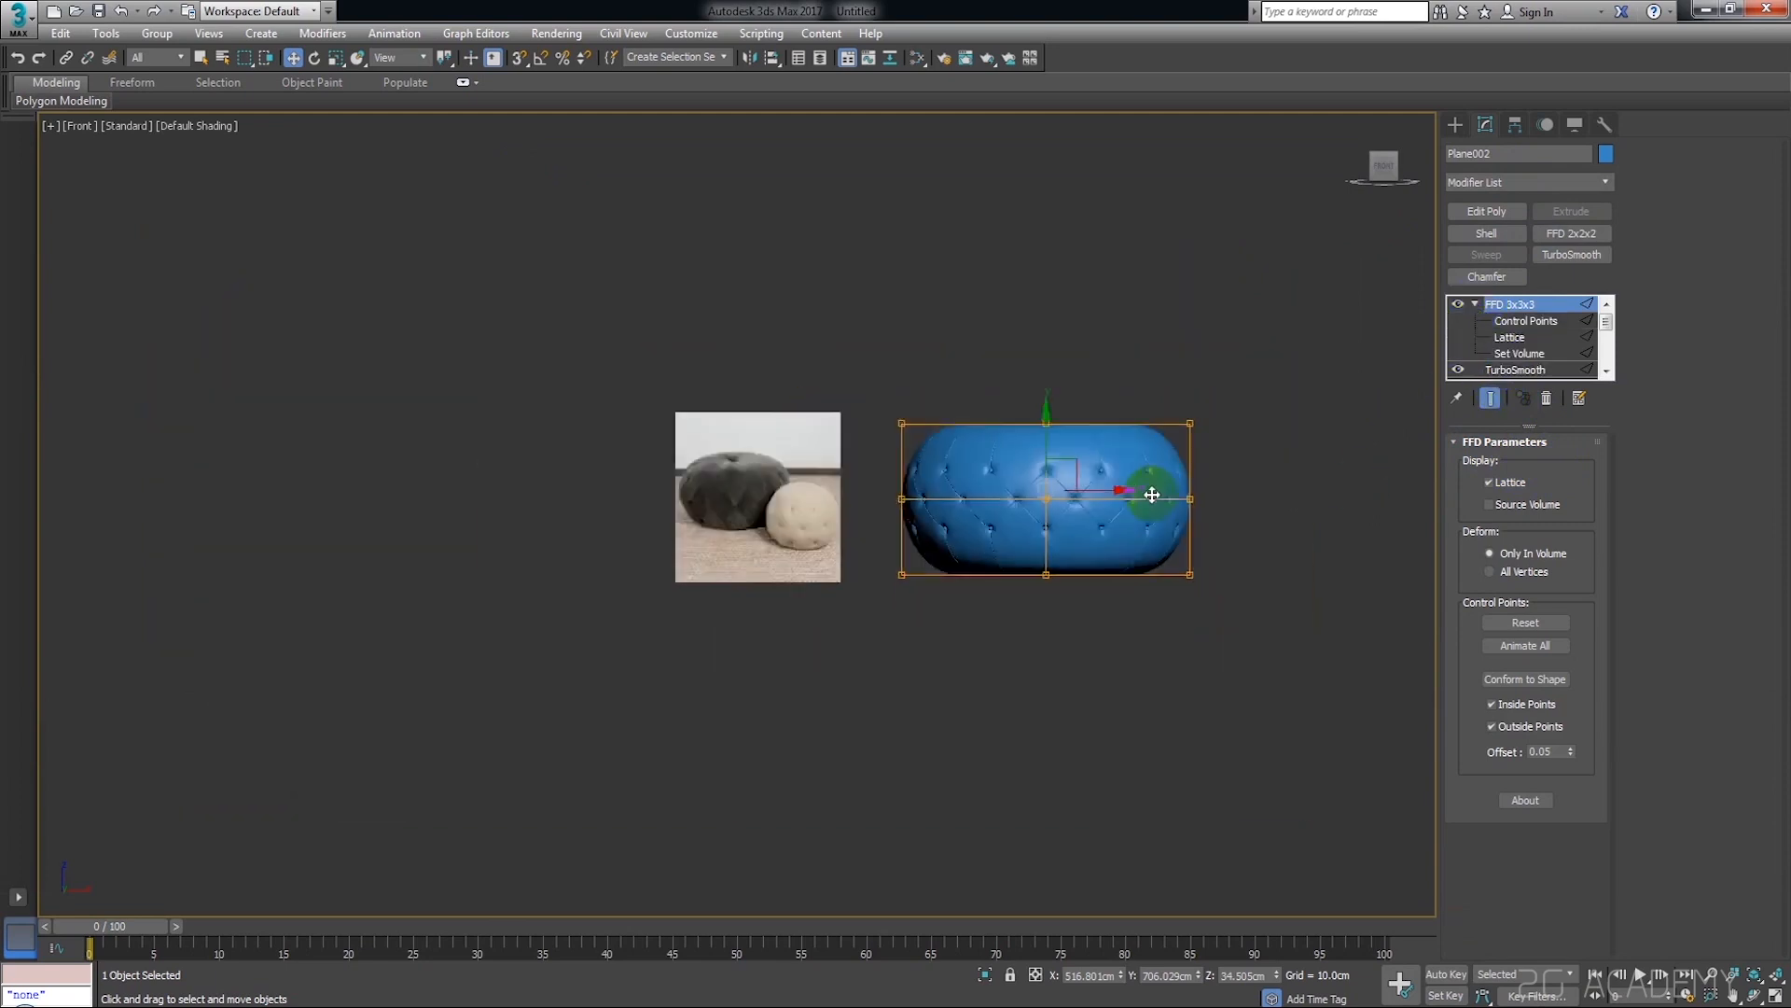
scroll(948, 521, up, 2)
scroll(1220, 492, up, 2)
middle_drag(1221, 493, 1092, 501)
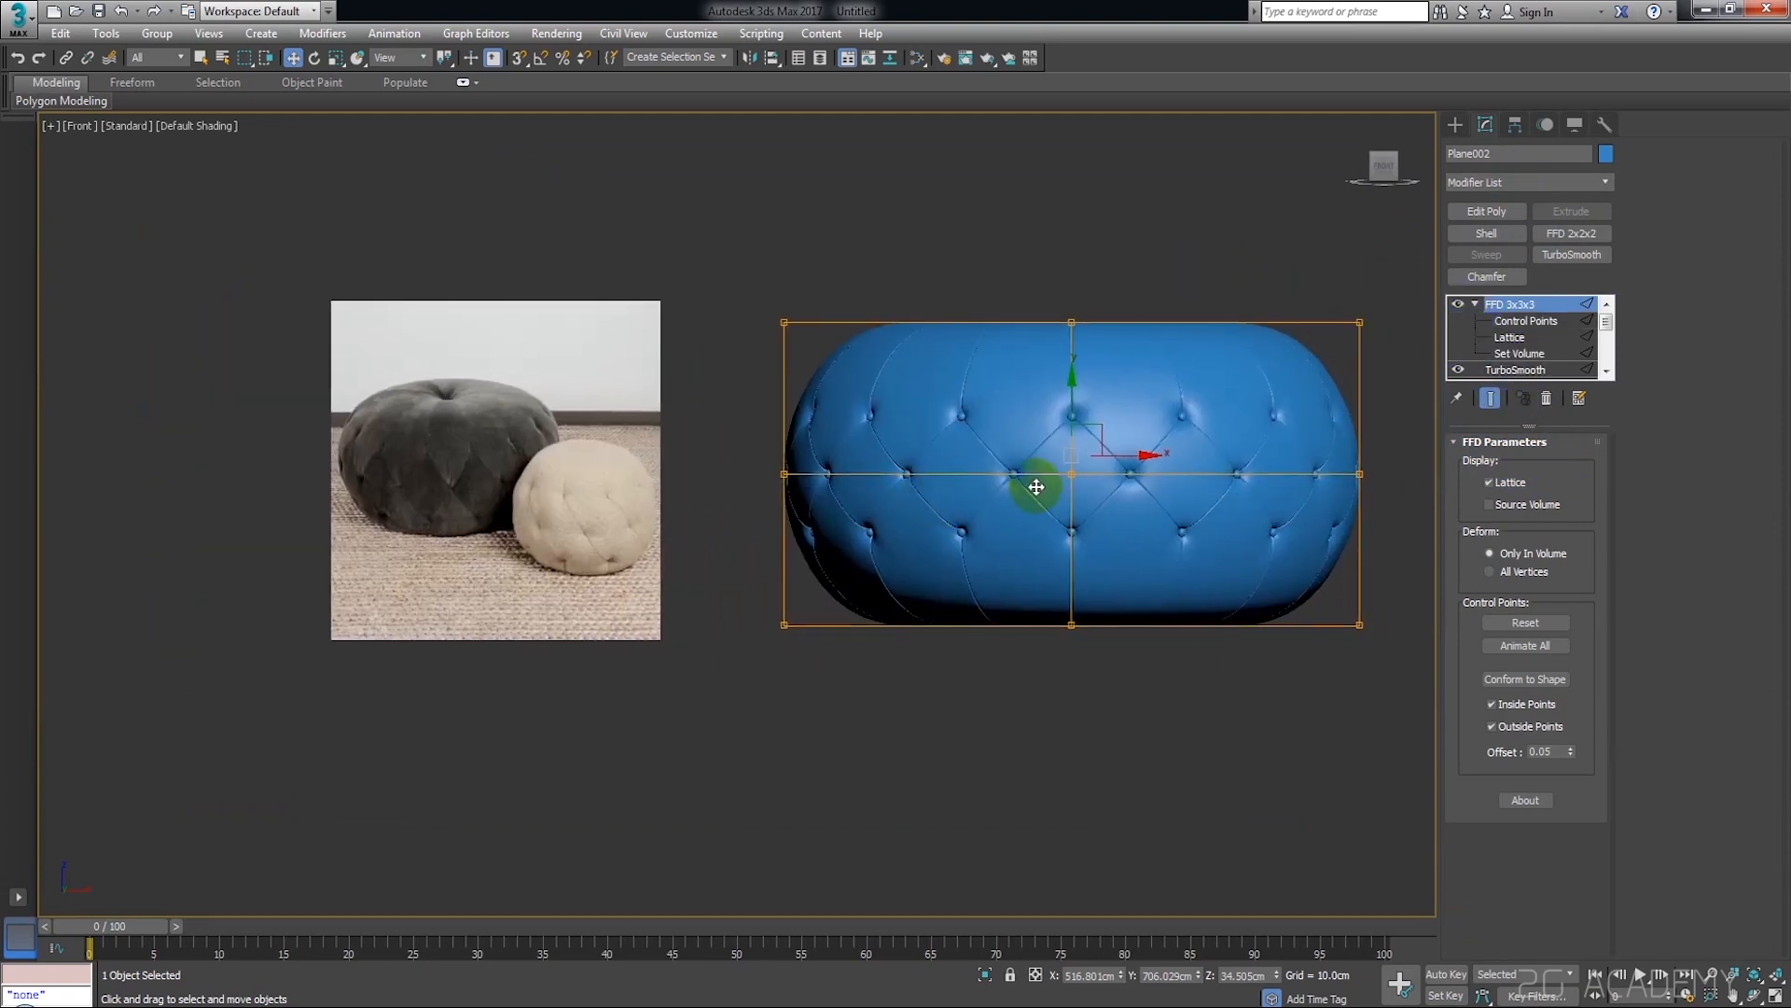
scroll(1105, 464, up, 4)
scroll(1052, 479, down, 4)
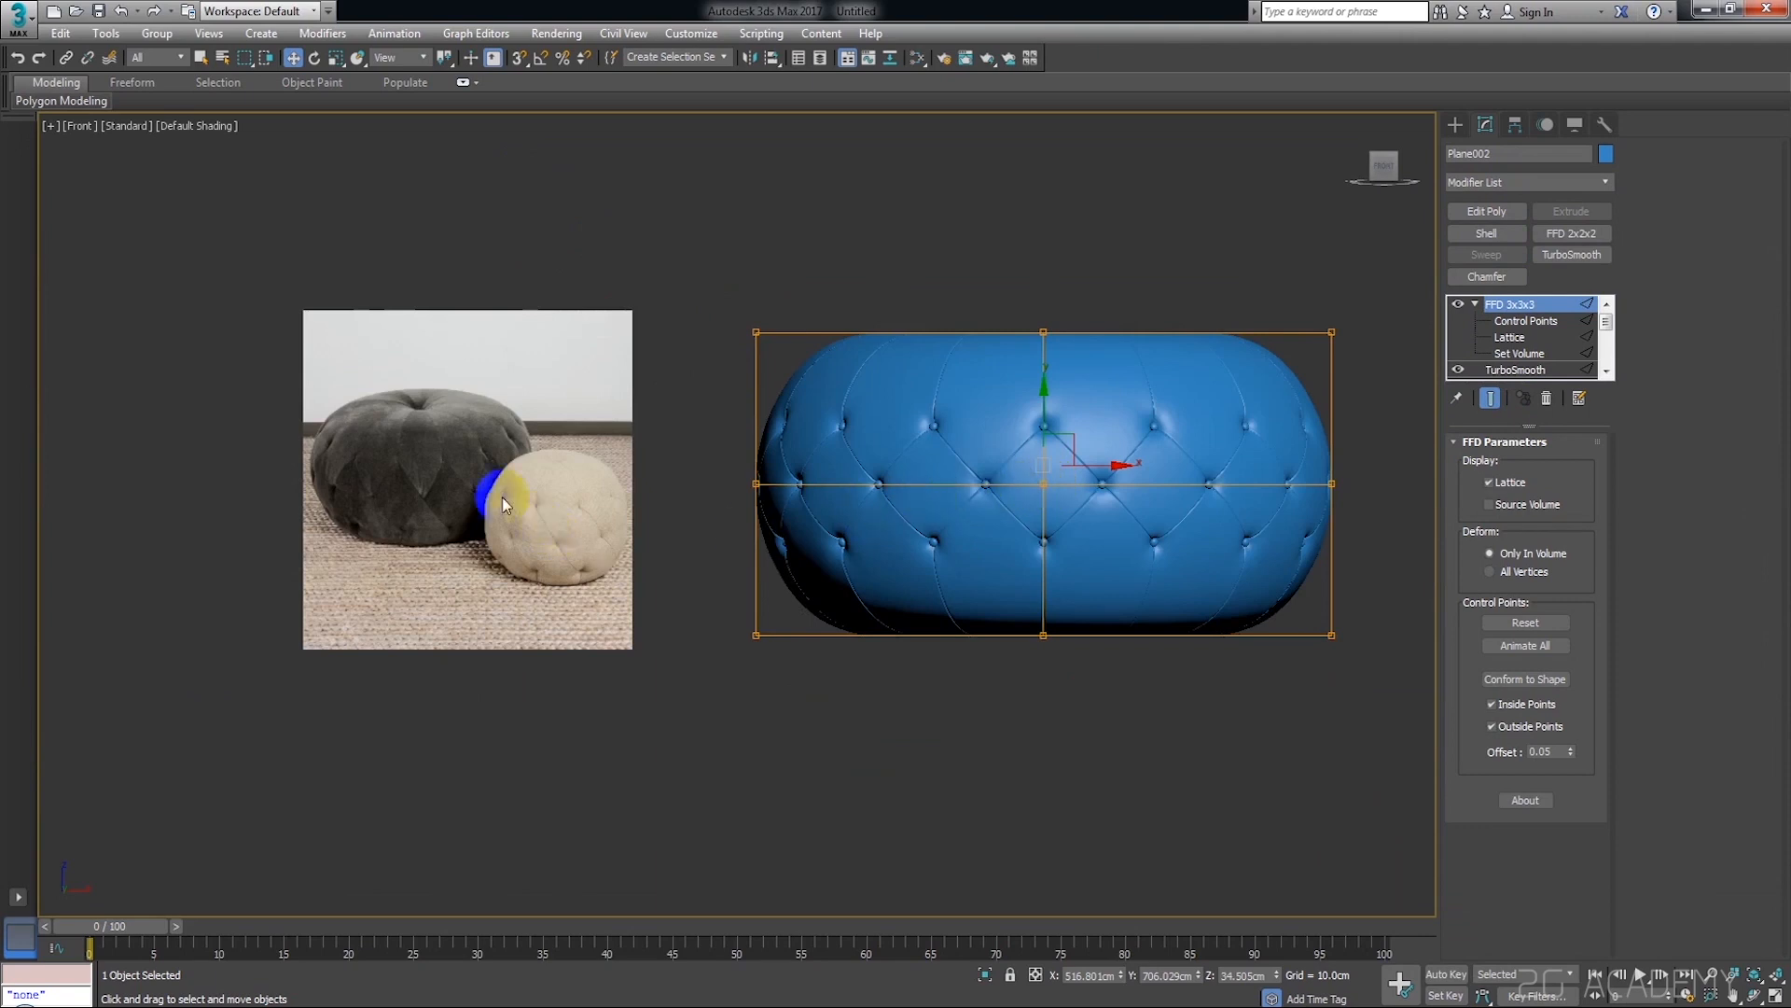
Raise the top row of the FFD 3x3x3 control points to make the pouf taller, using the reference image for proportions
scroll(446, 489, up, 4)
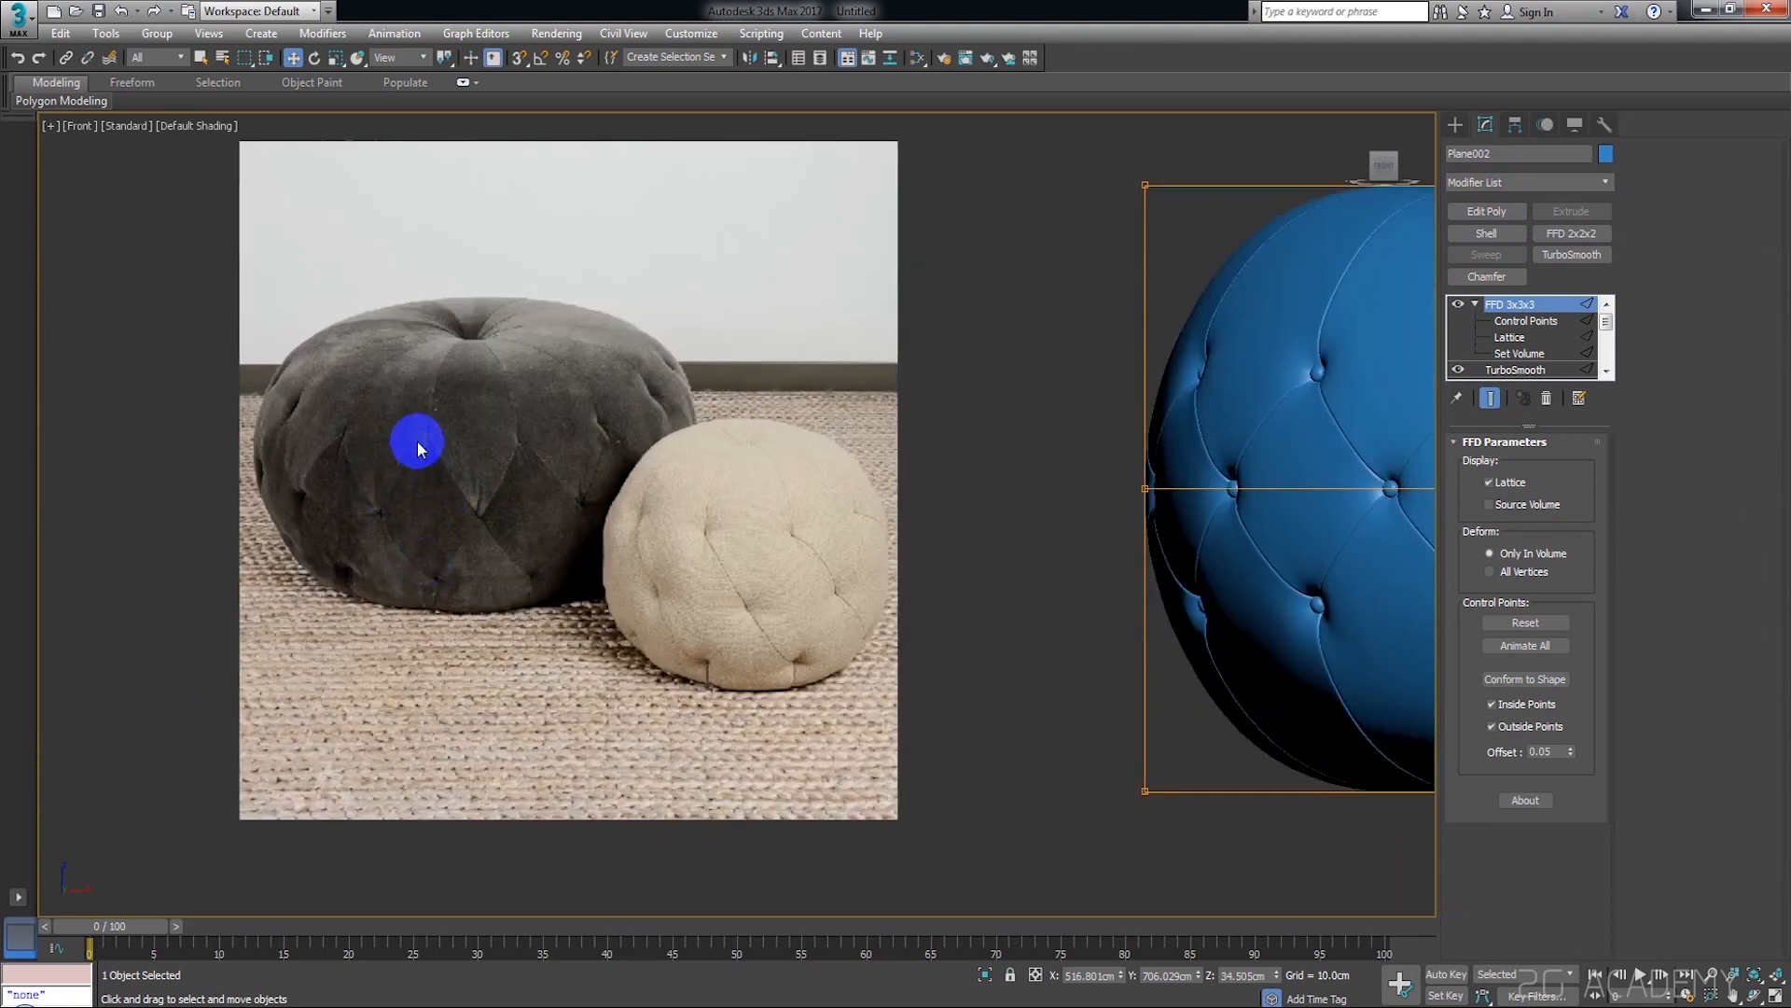
middle_drag(781, 521, 563, 508)
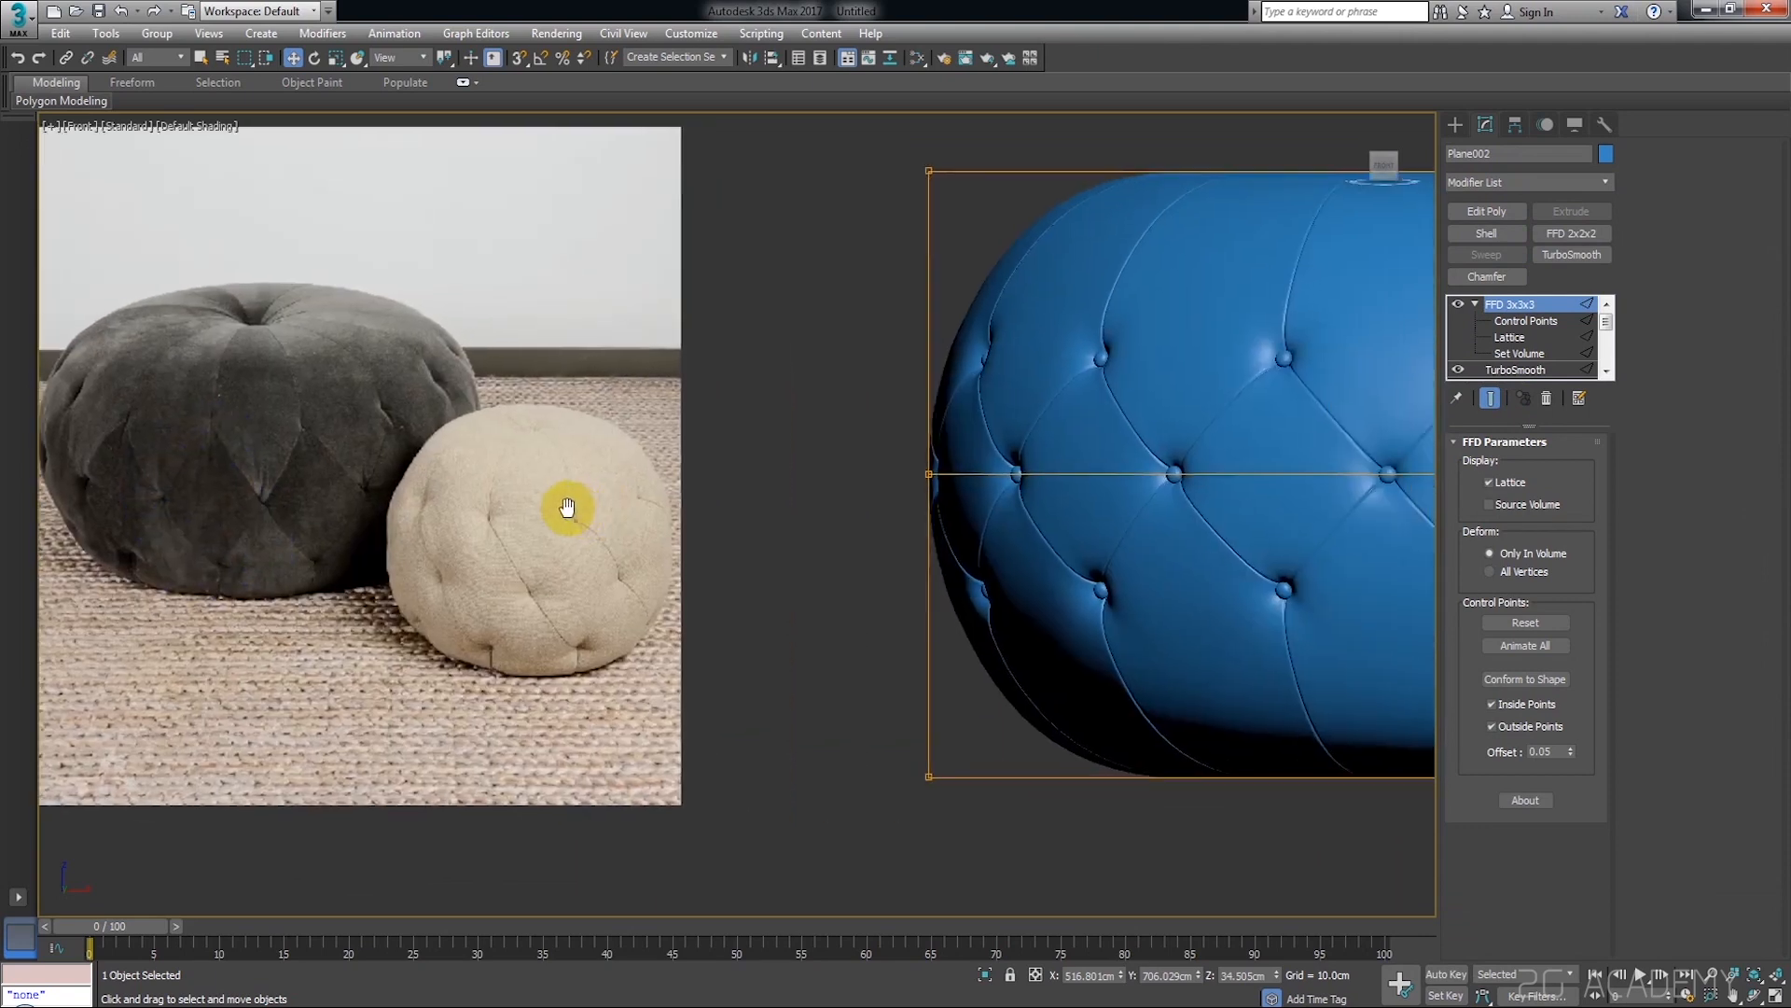
scroll(567, 510, down, 4)
middle_drag(952, 531, 891, 536)
click(1506, 323)
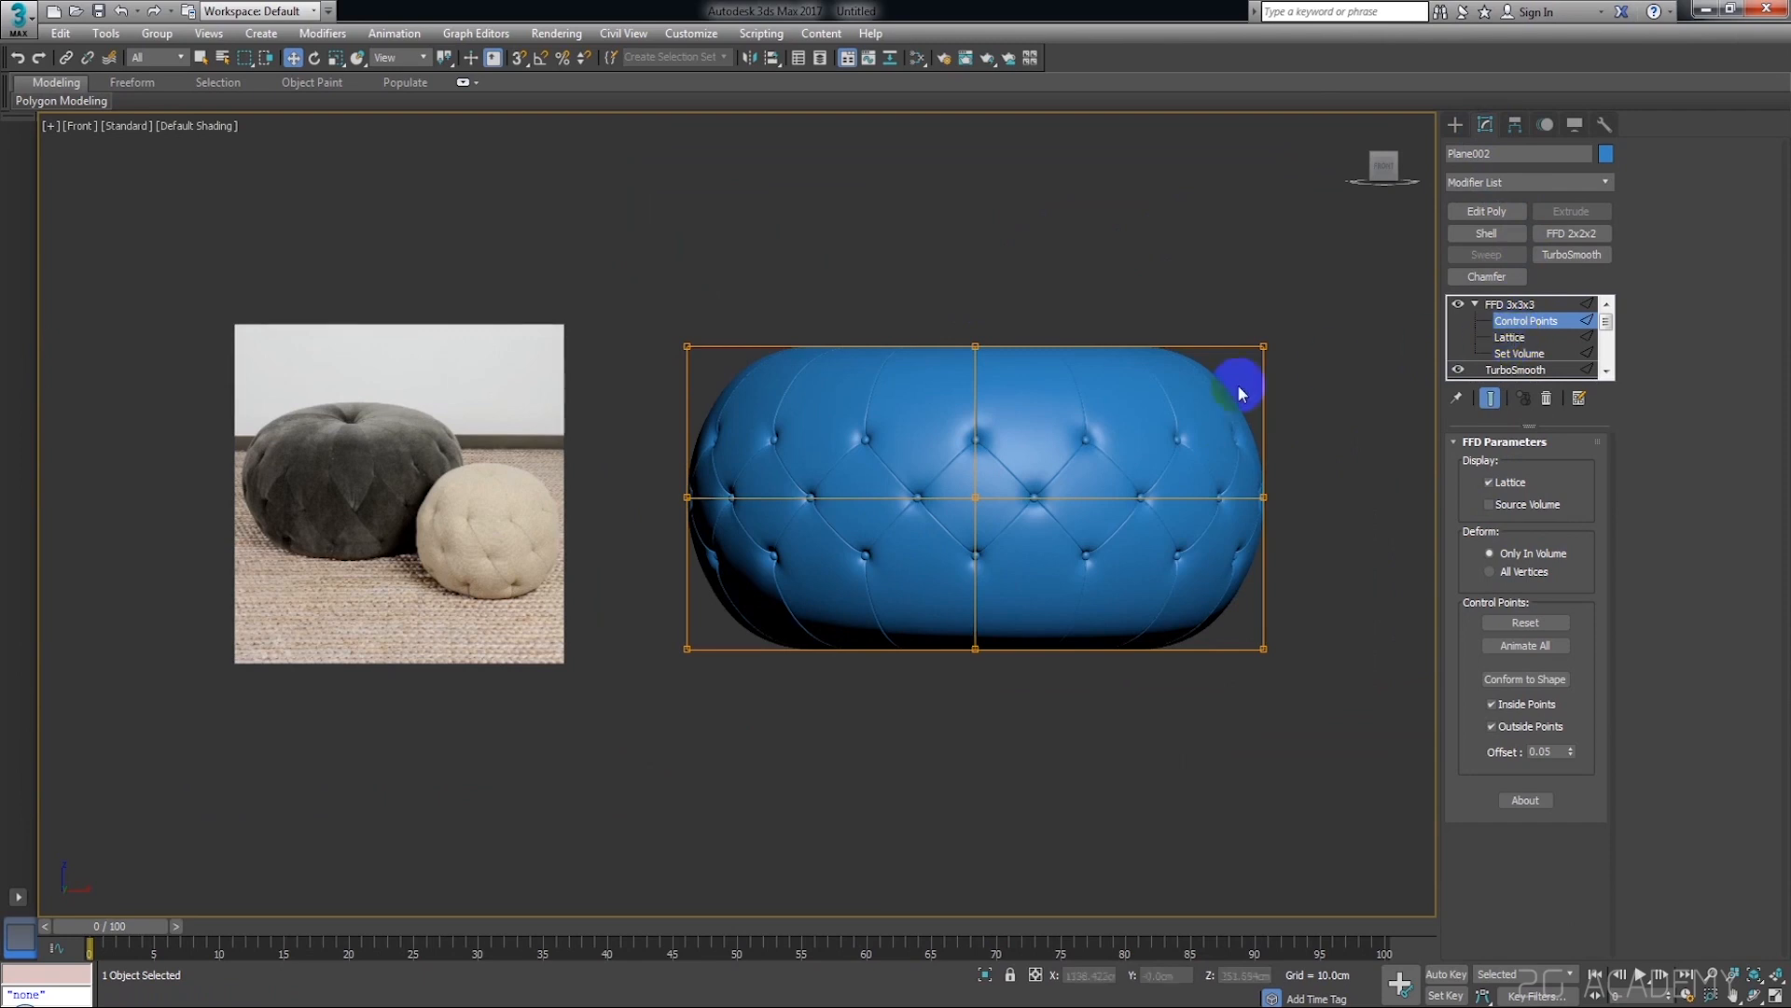
drag(1285, 508, 607, 513)
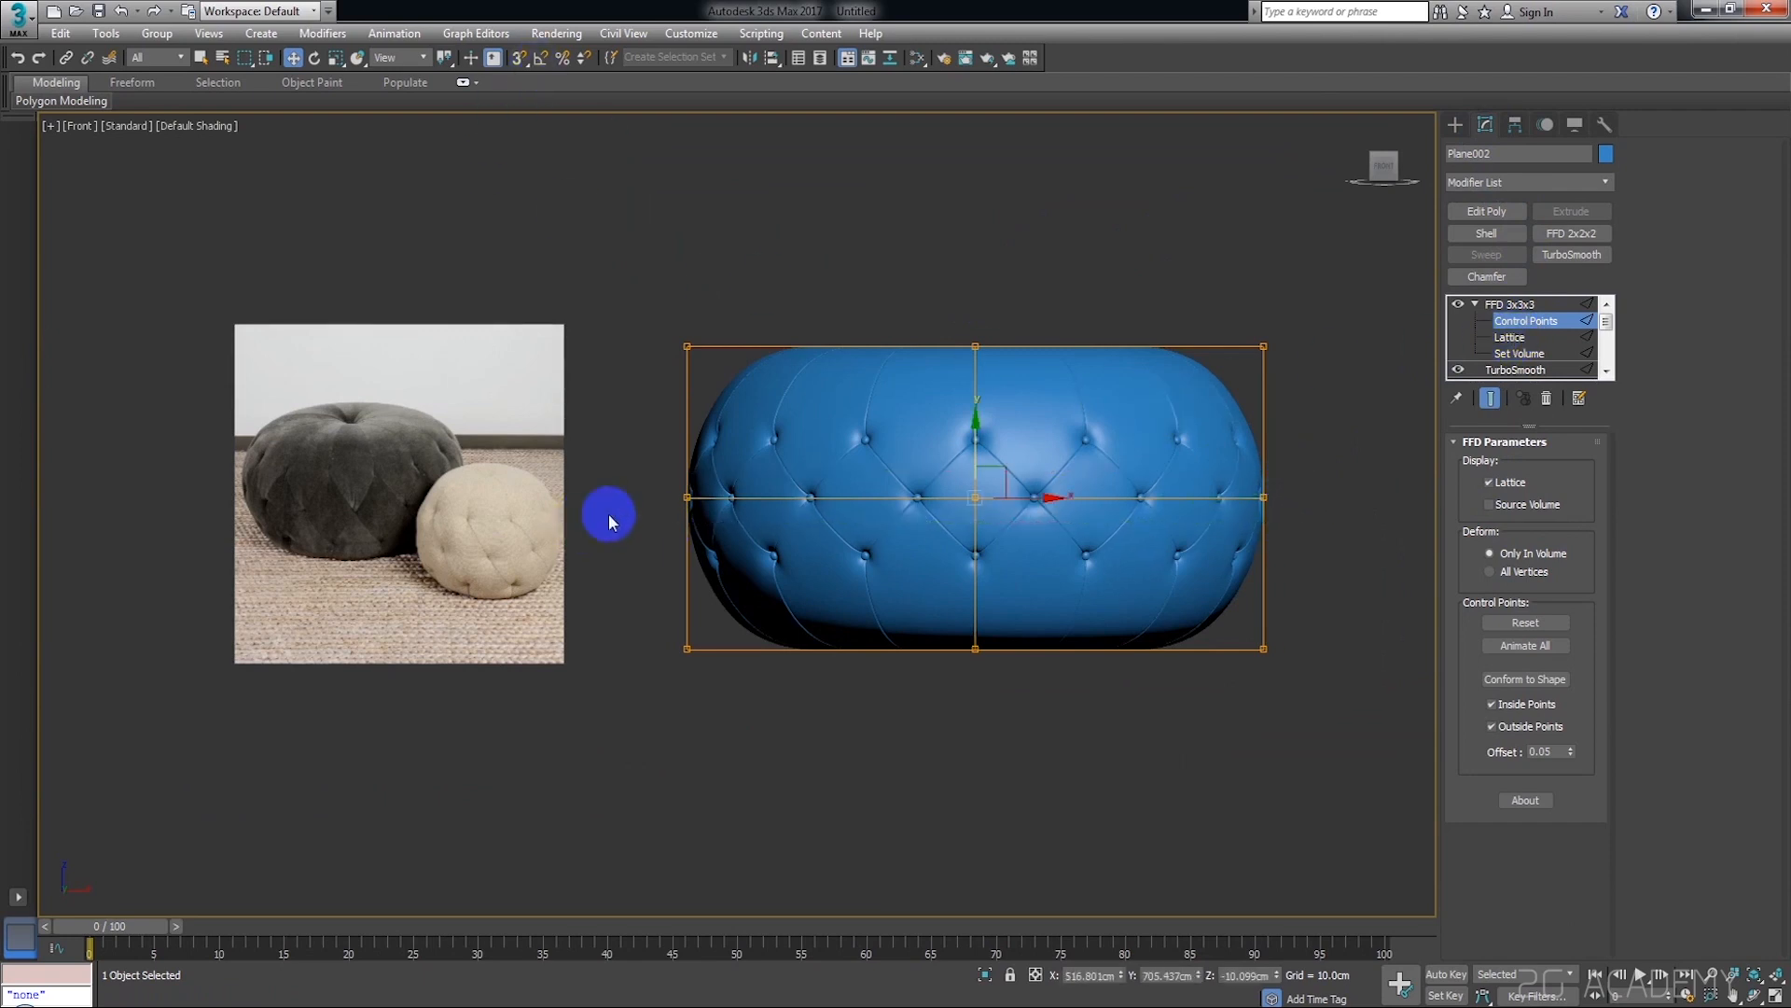
scroll(987, 453, up, 4)
scroll(987, 449, down, 4)
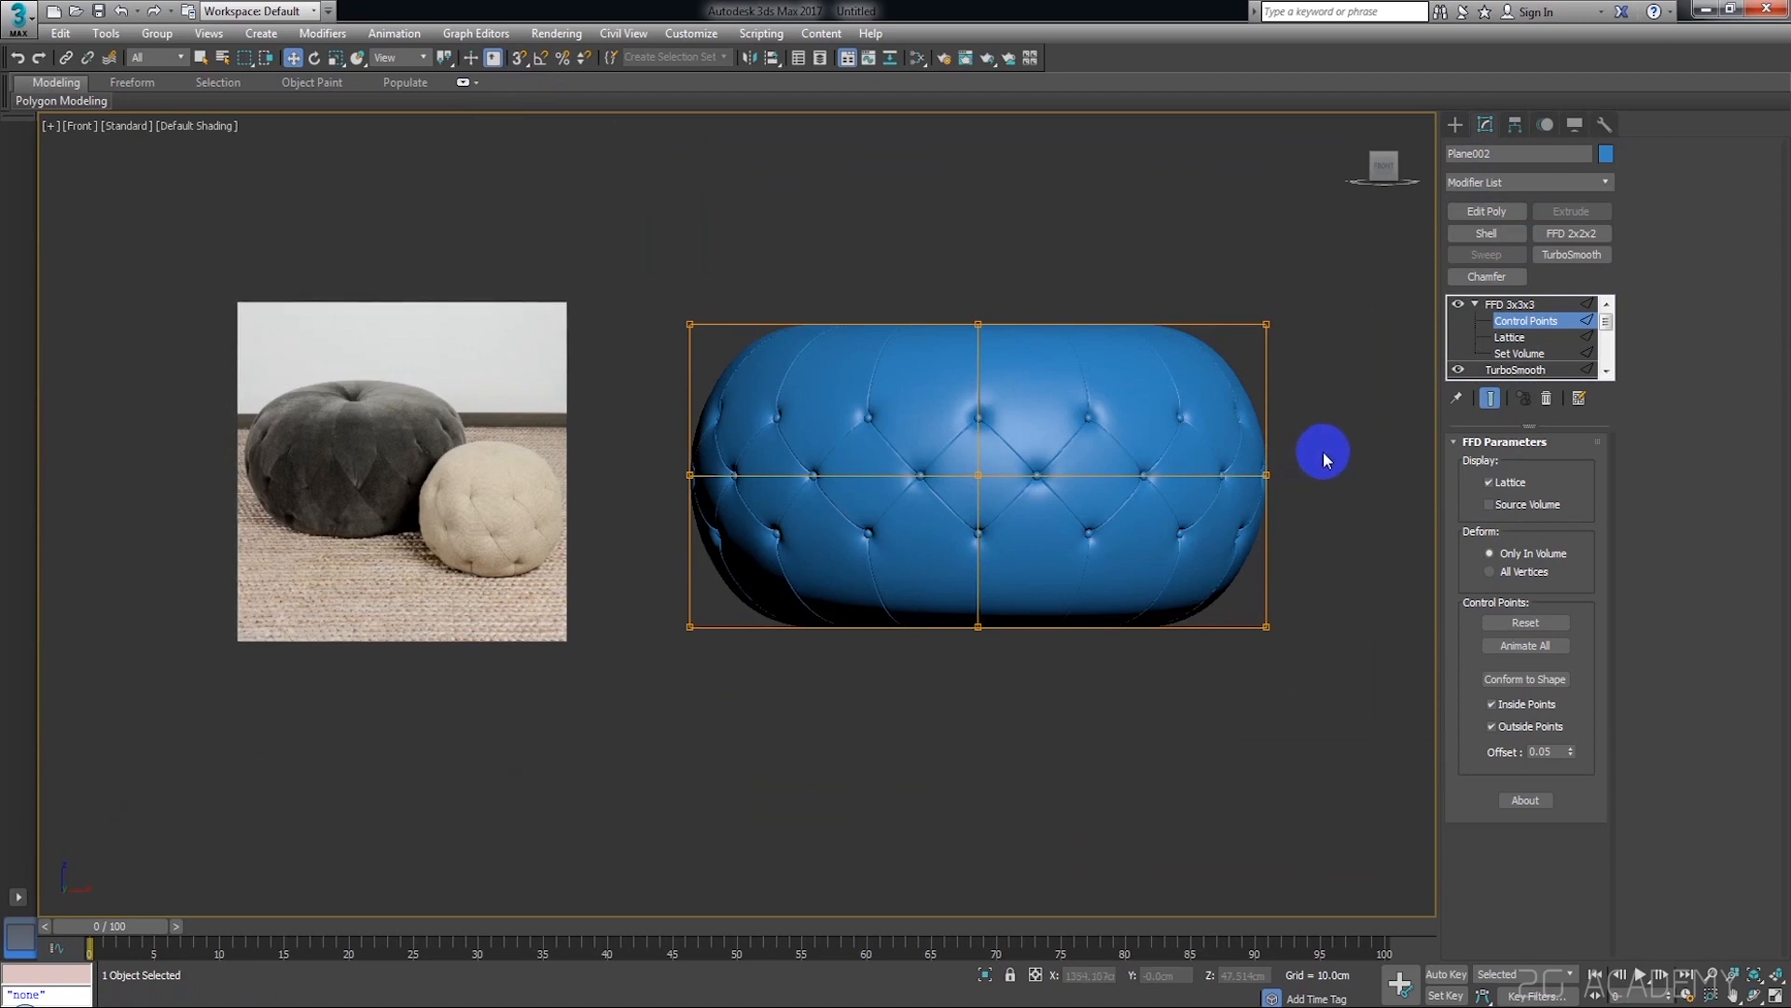
drag(1323, 279, 648, 364)
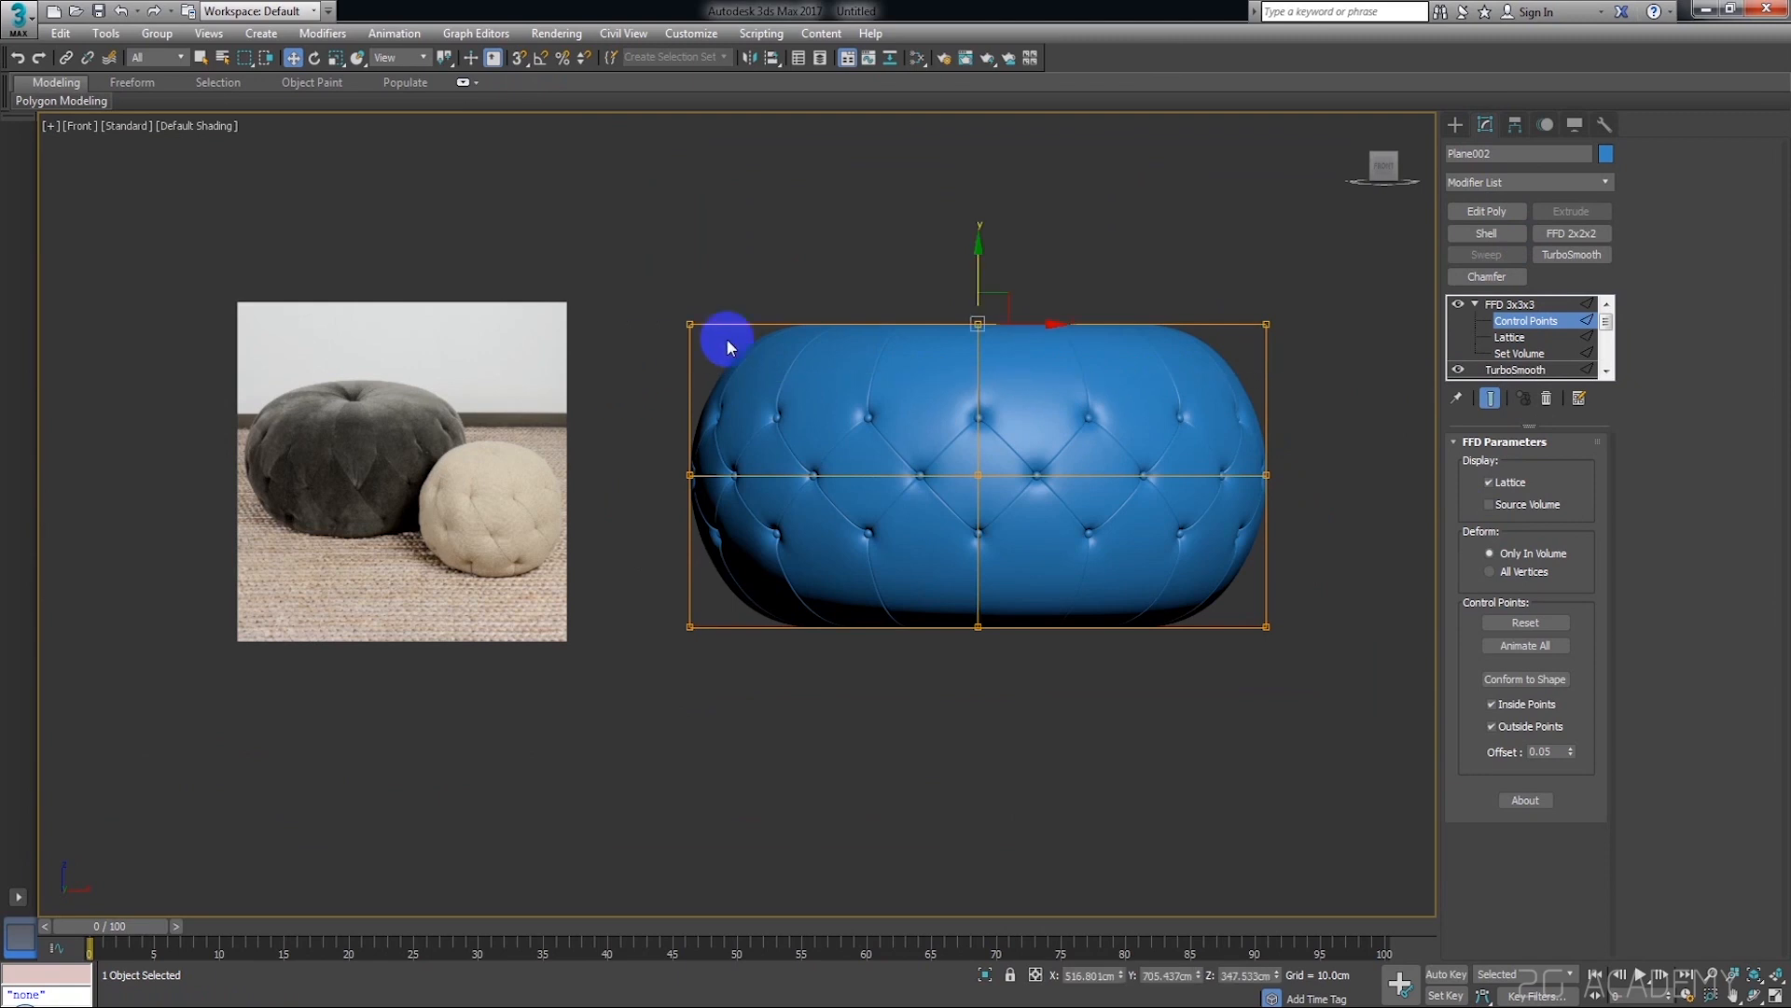
drag(980, 266, 988, 229)
Lower the bottom row of FFD 3x3x3 control points by a similar amount and deselect the points
drag(1306, 589, 602, 665)
drag(978, 546, 980, 579)
click(1407, 407)
scroll(1110, 537, up, 3)
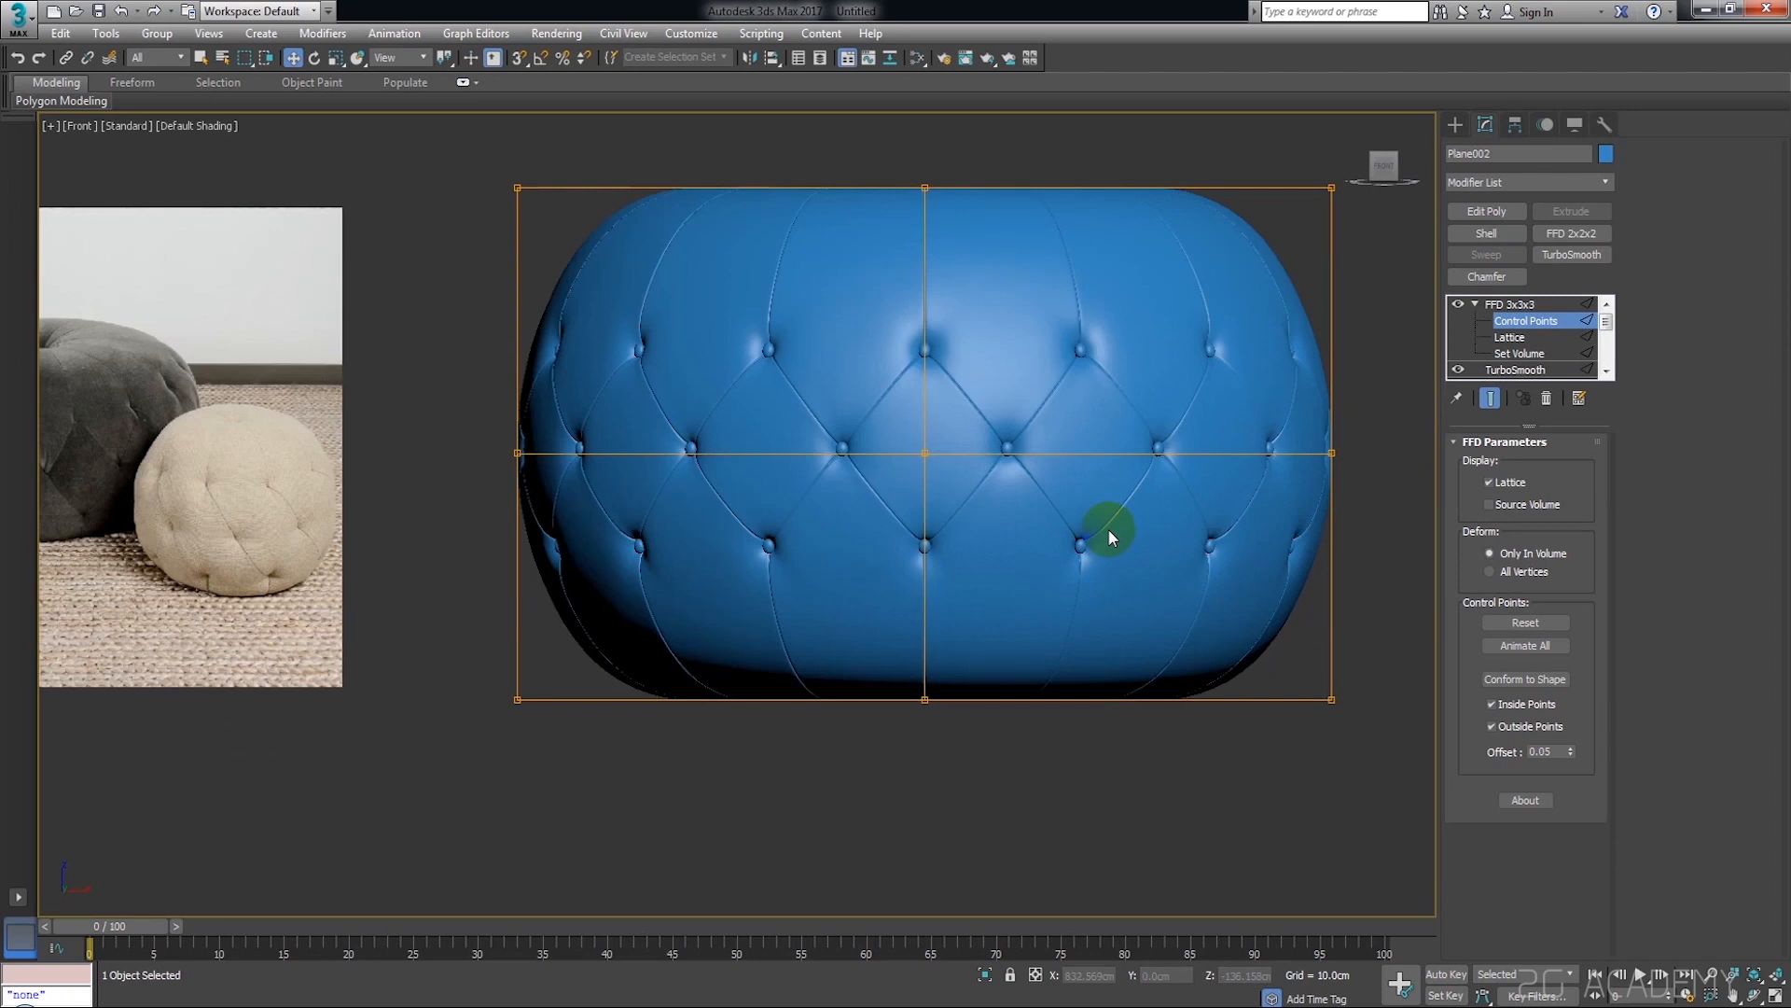
scroll(1109, 531, down, 3)
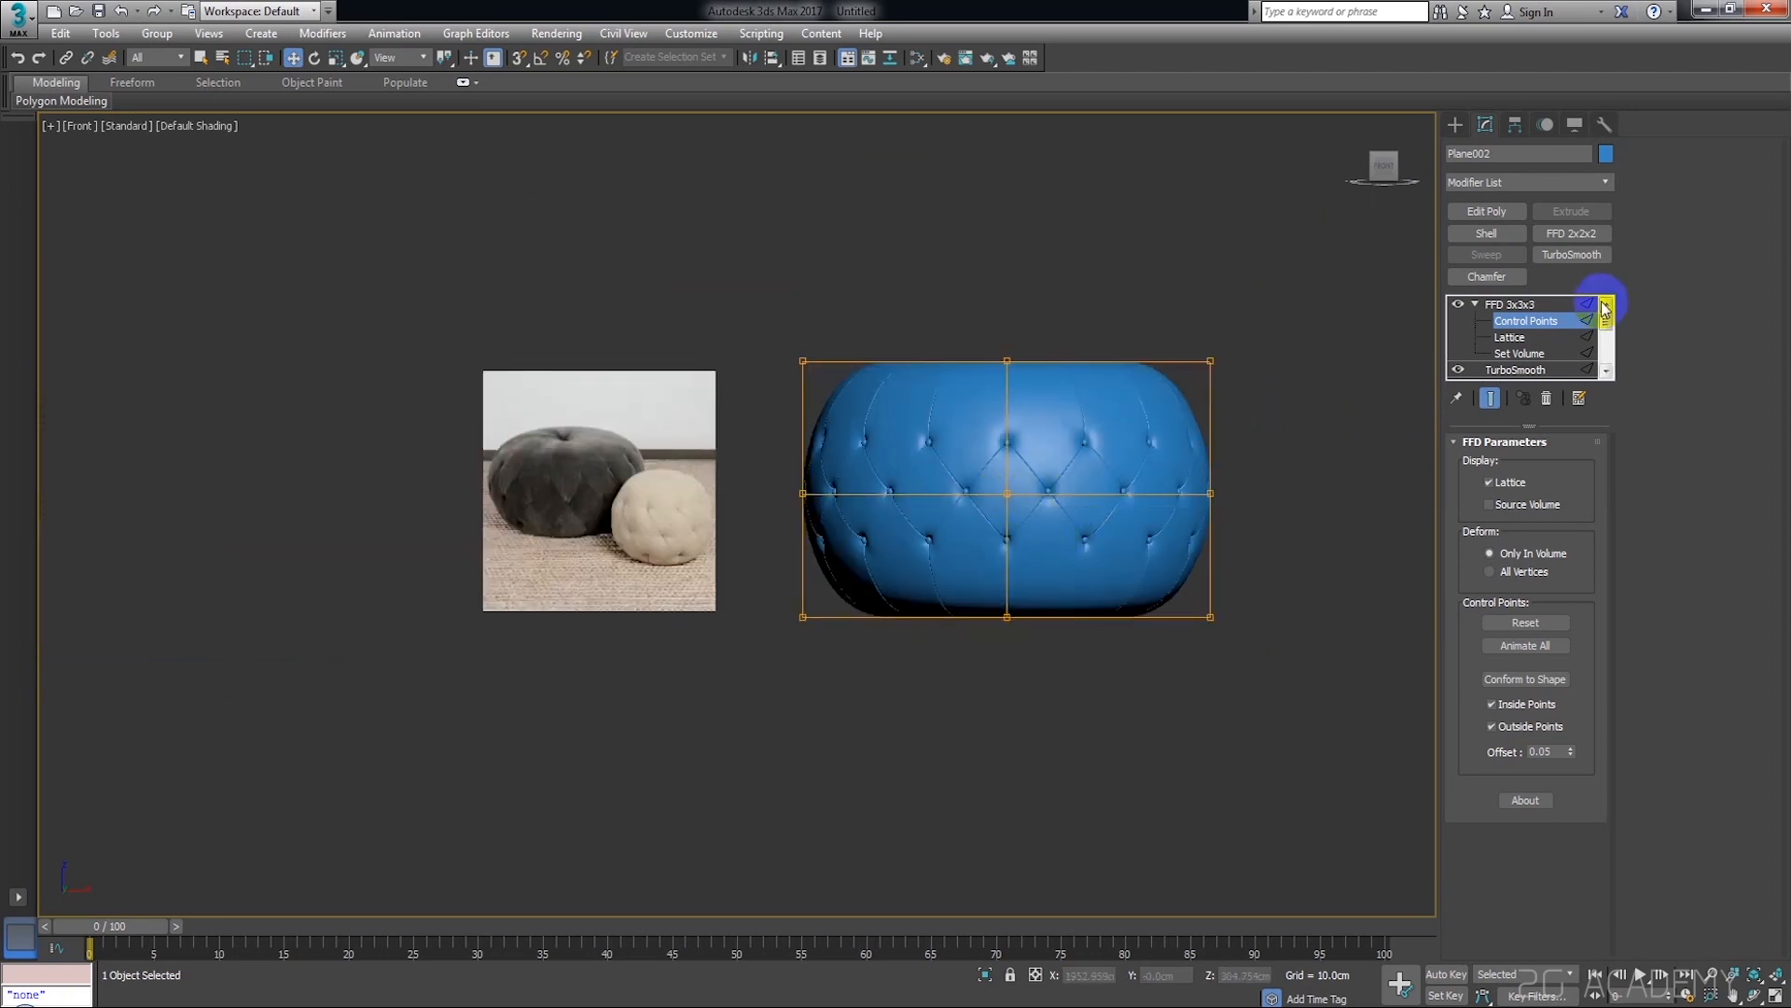
Add an FFD 4x4x4 modifier above the FFD 3x3x3 and start editing its control points
click(1519, 183)
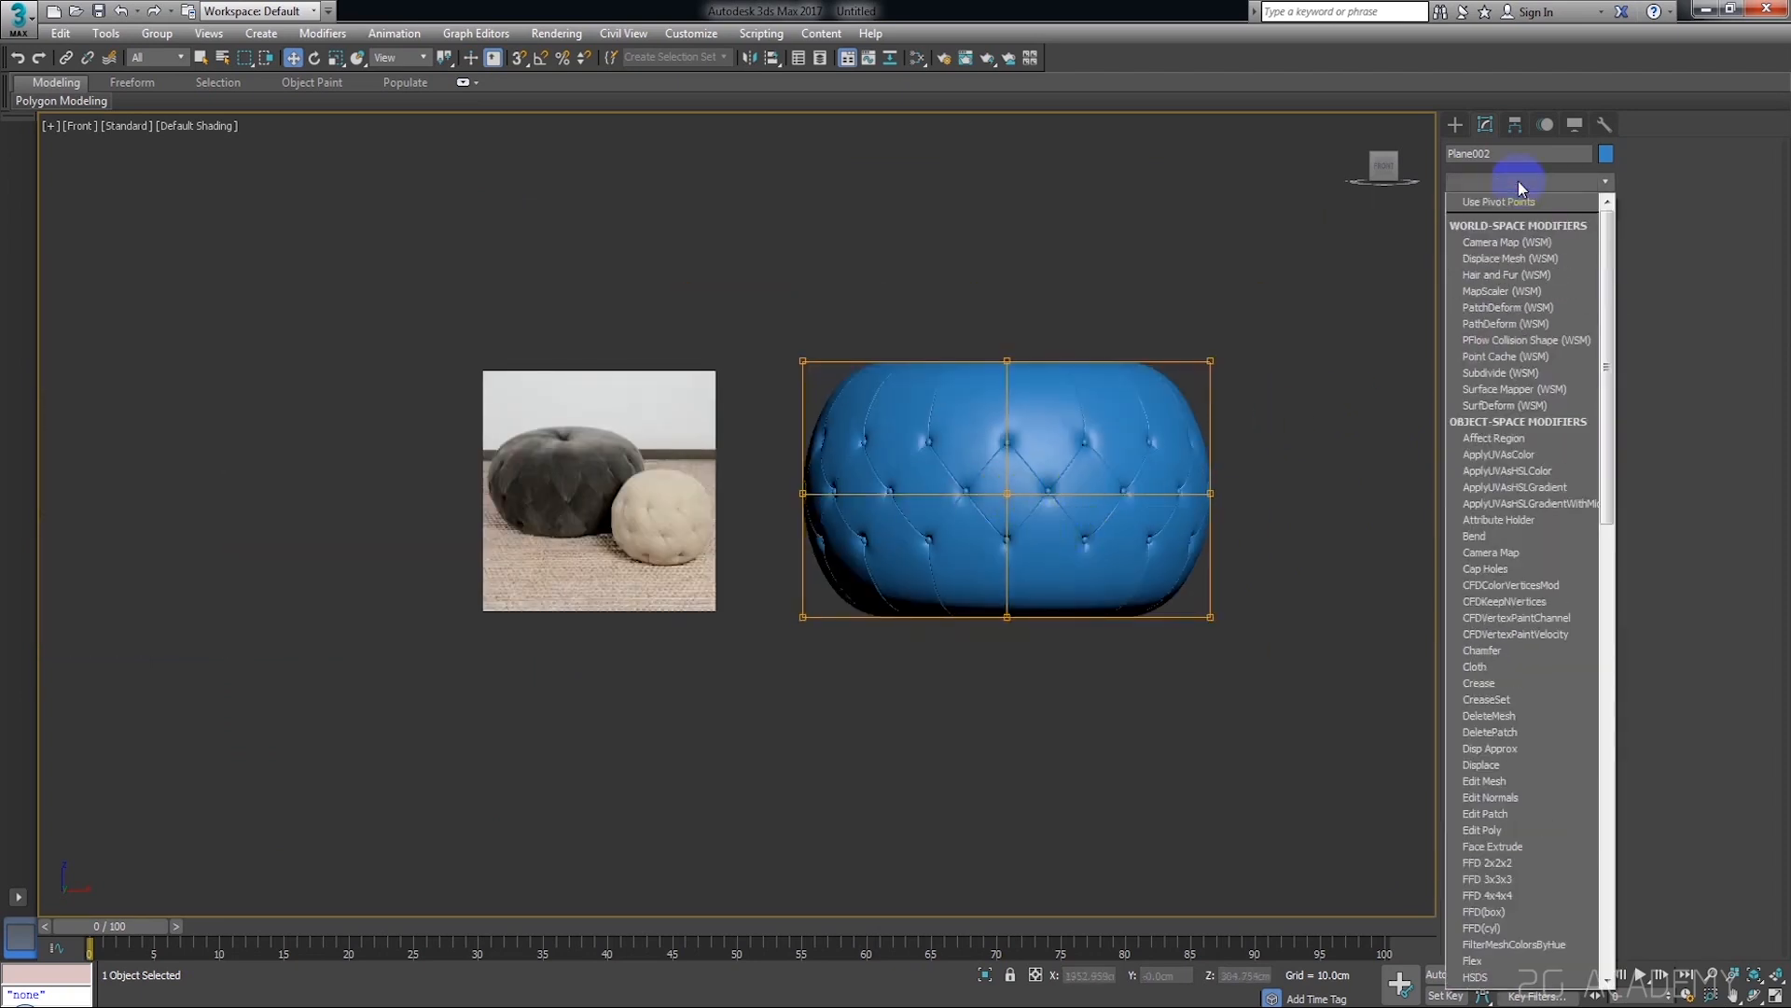
key(f)
click(1515, 237)
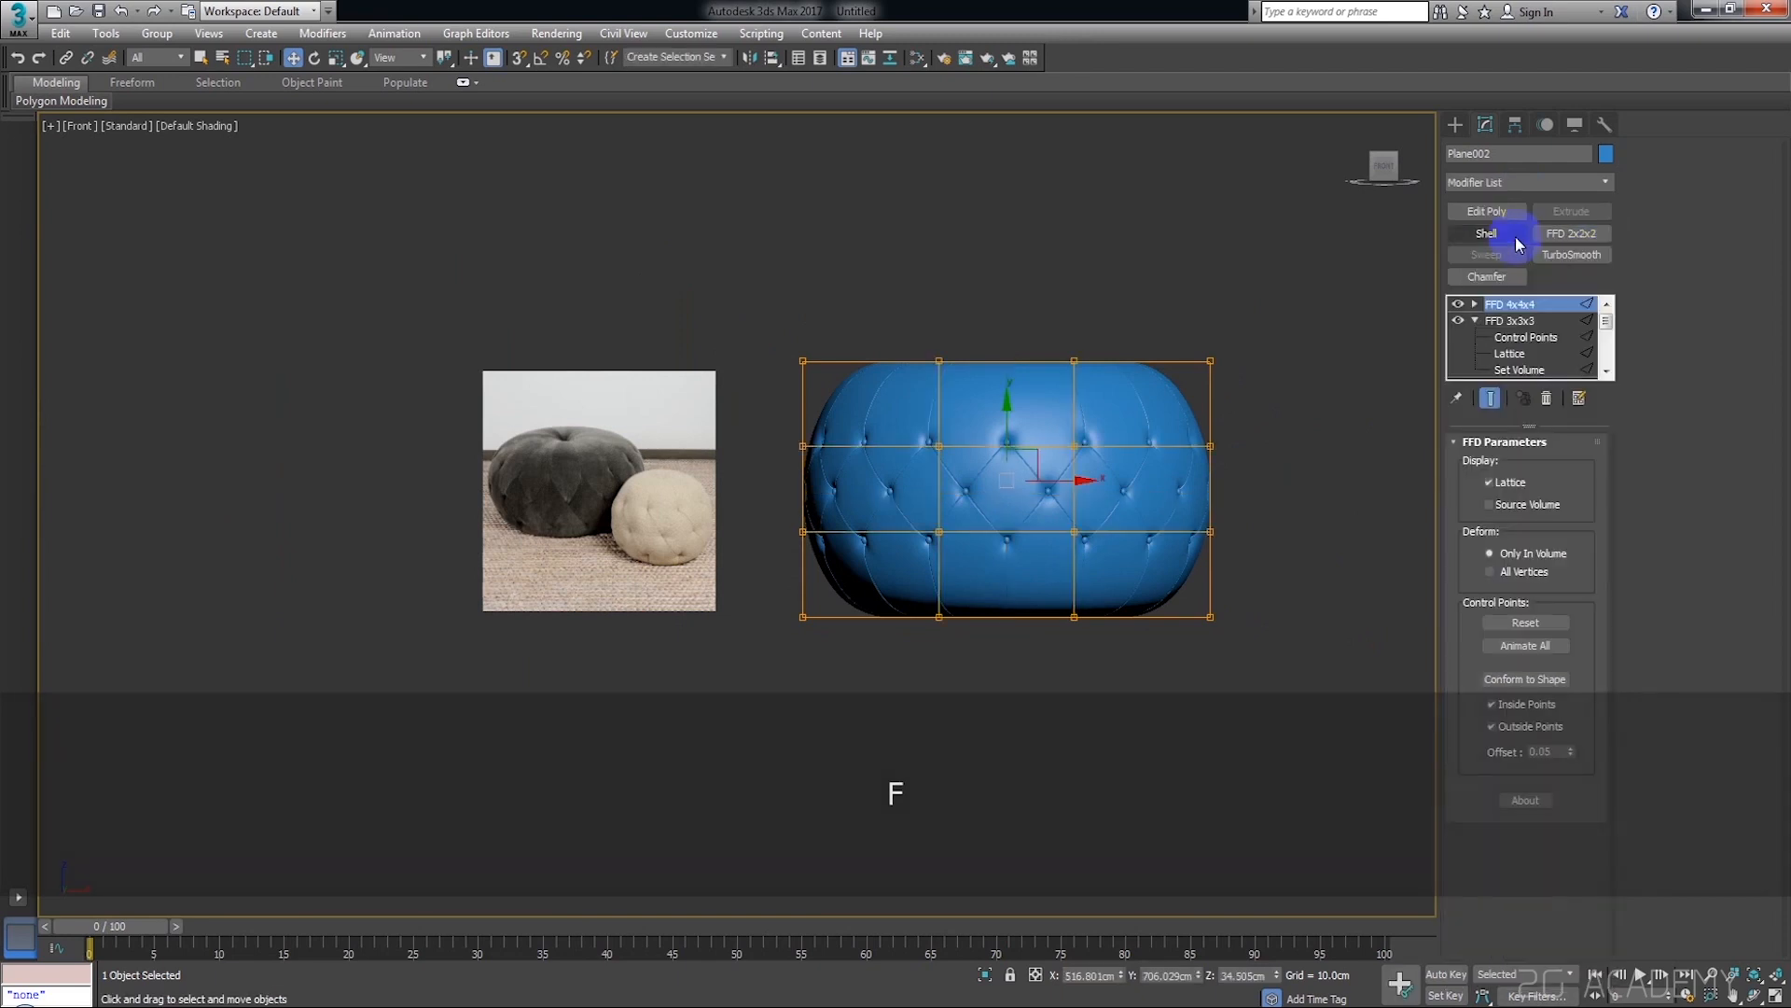
click(1474, 304)
click(1527, 320)
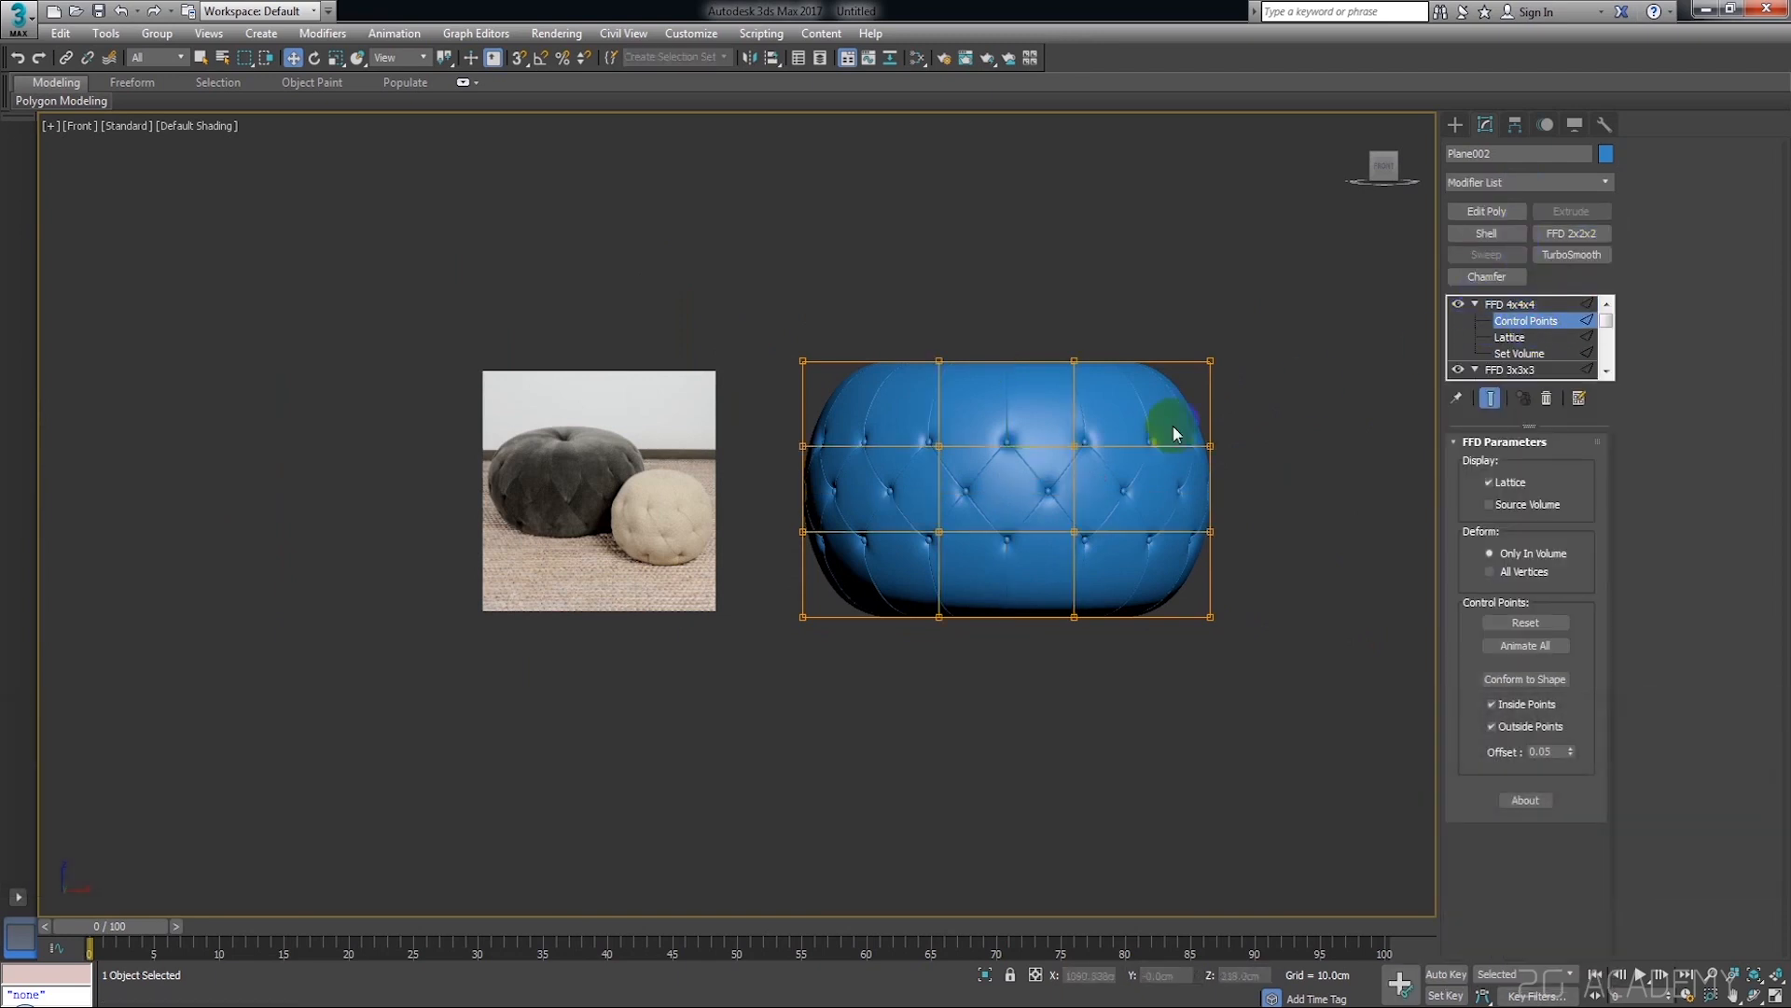
Scale the two middle rows of FFD 4x4x4 control points apart vertically, spreading the tufting toward the pouf's top and bottom
drag(833, 452, 793, 457)
ctrl+drag(1241, 520, 691, 565)
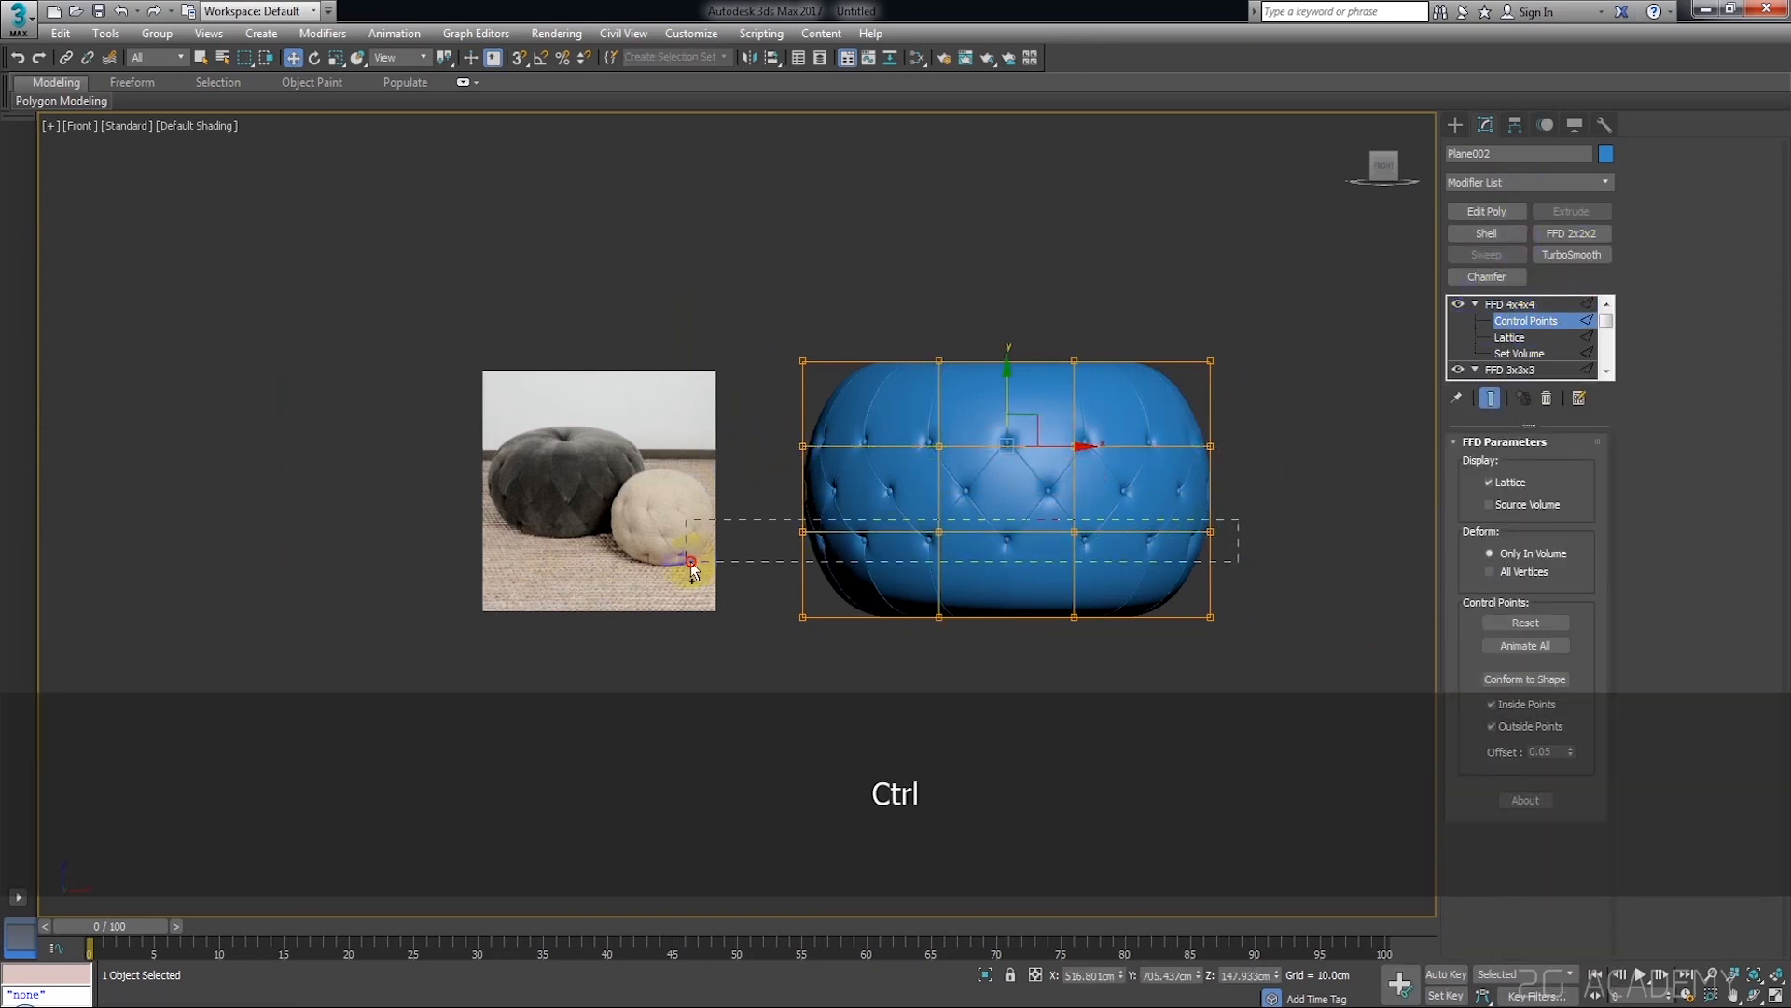
scroll(1100, 467, up, 2)
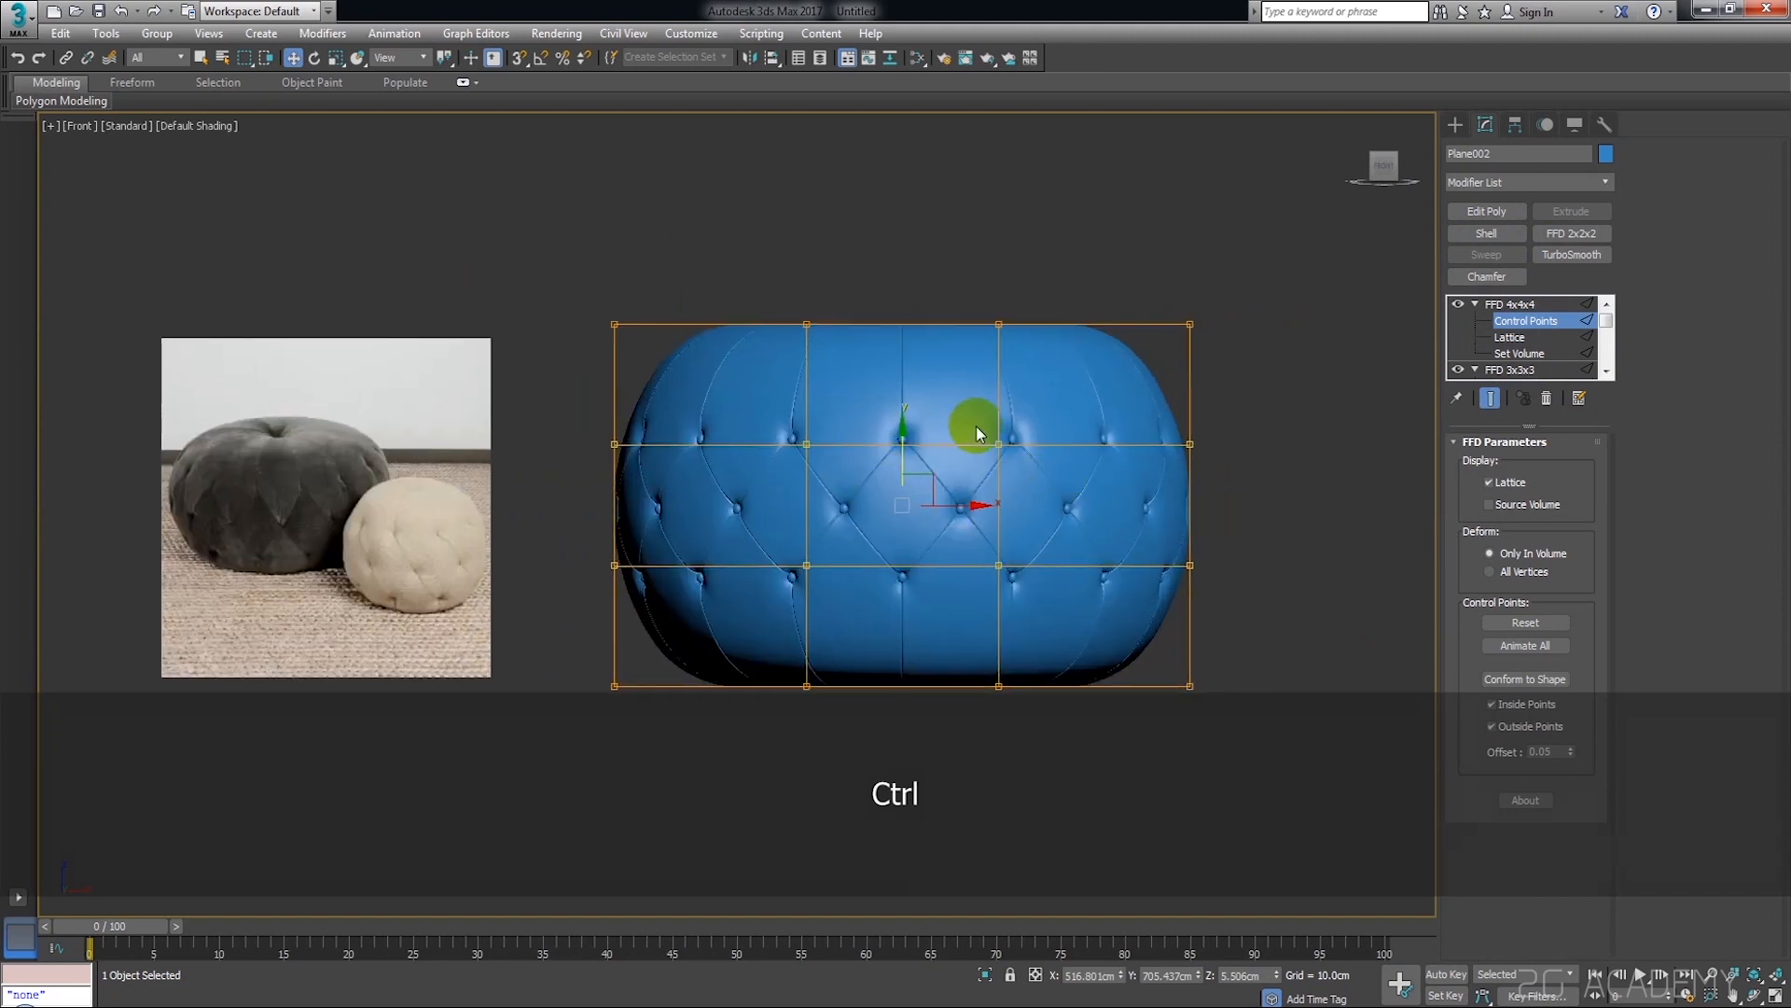
key(r)
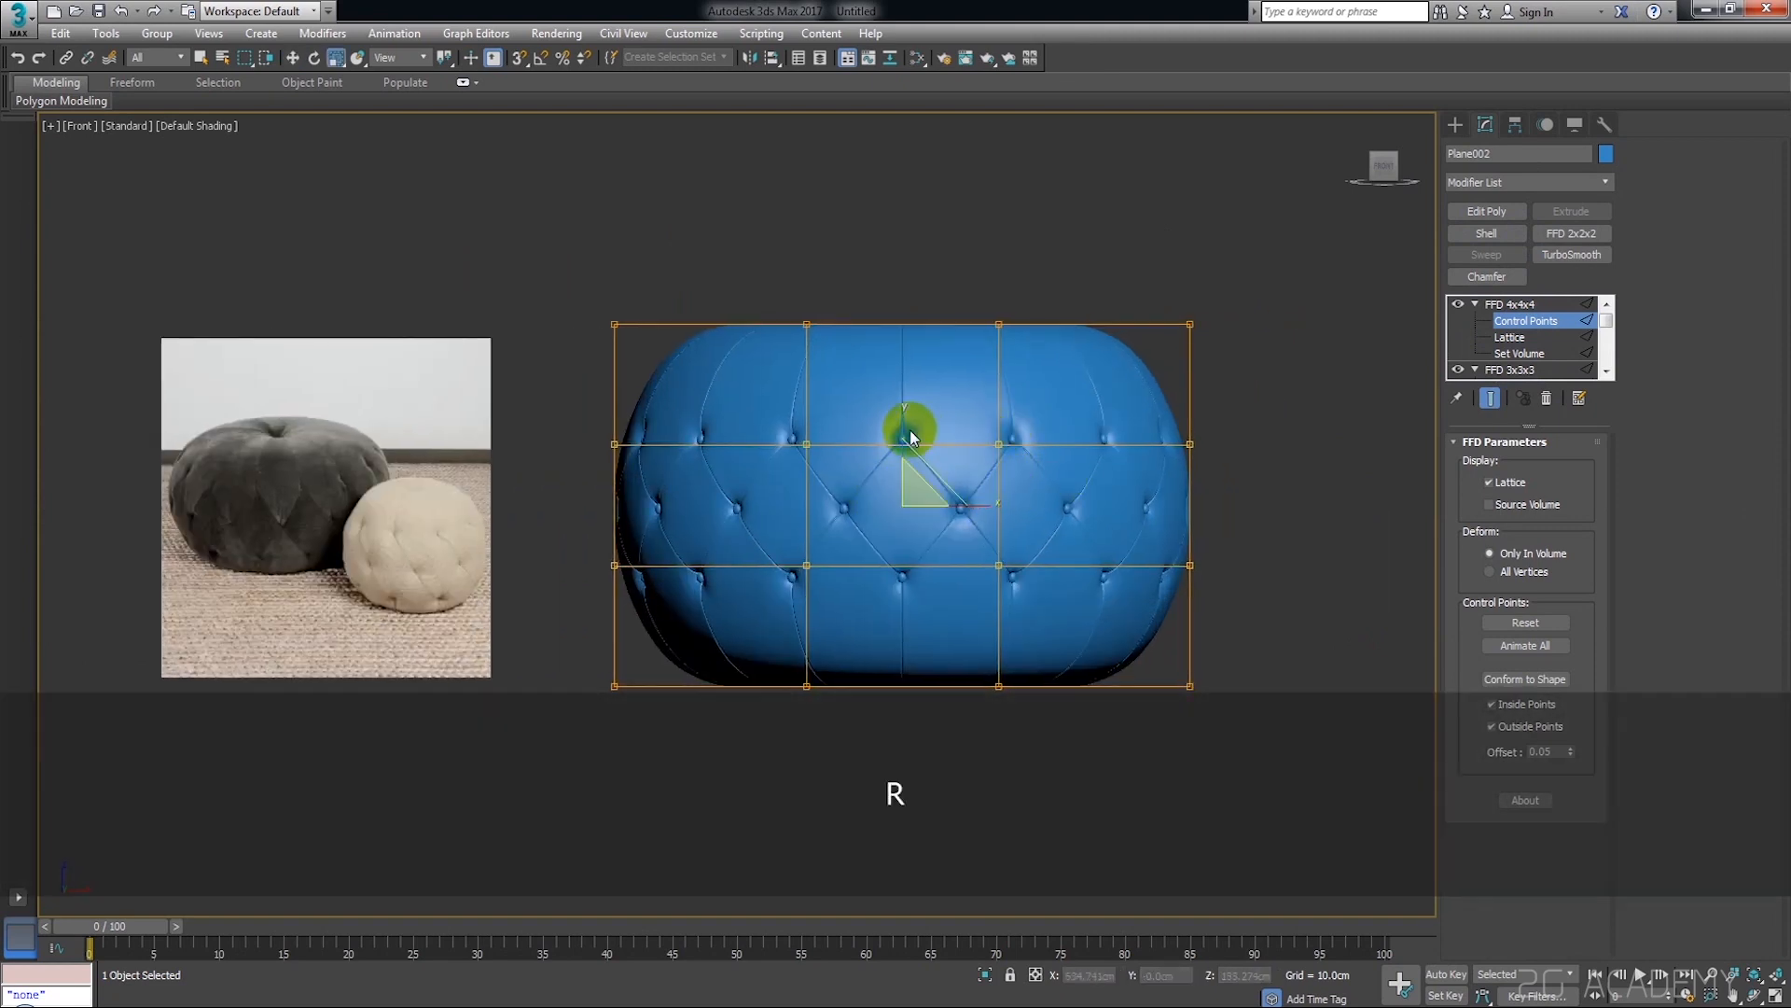
drag(901, 419, 947, 367)
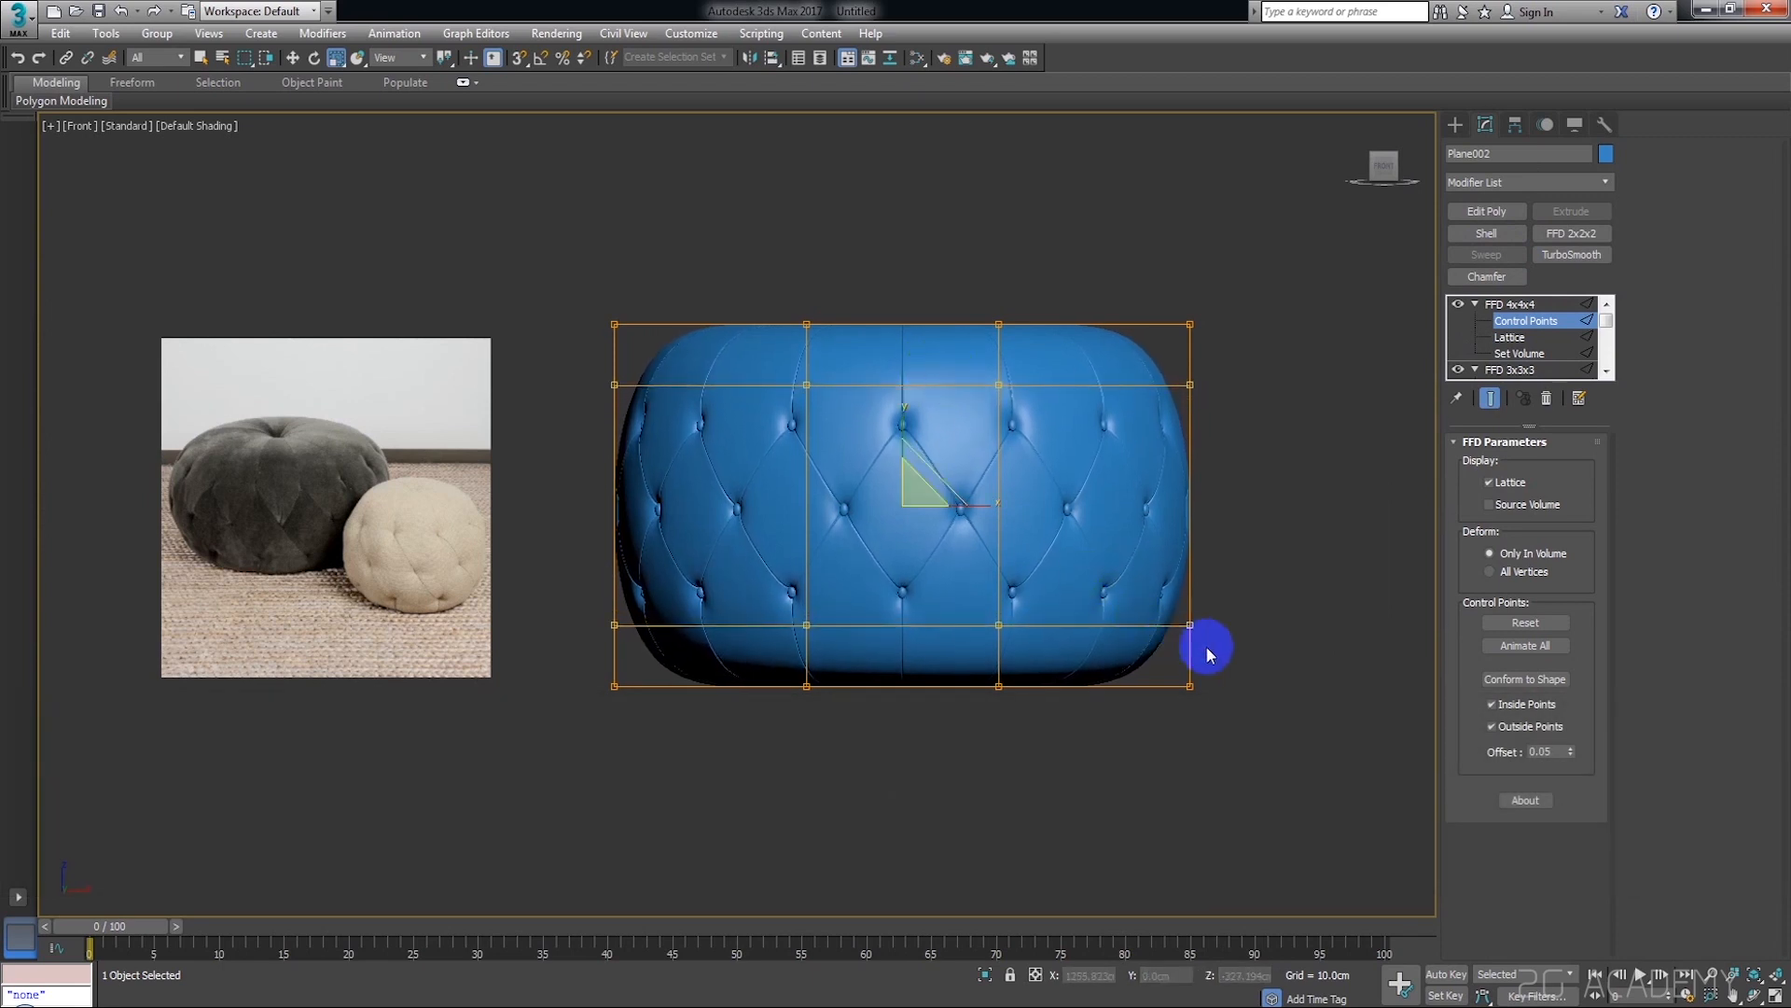
Scale the top and bottom rows of FFD 4x4x4 control points down uniformly to round the pouf's upper and lower edges
drag(1287, 292, 585, 332)
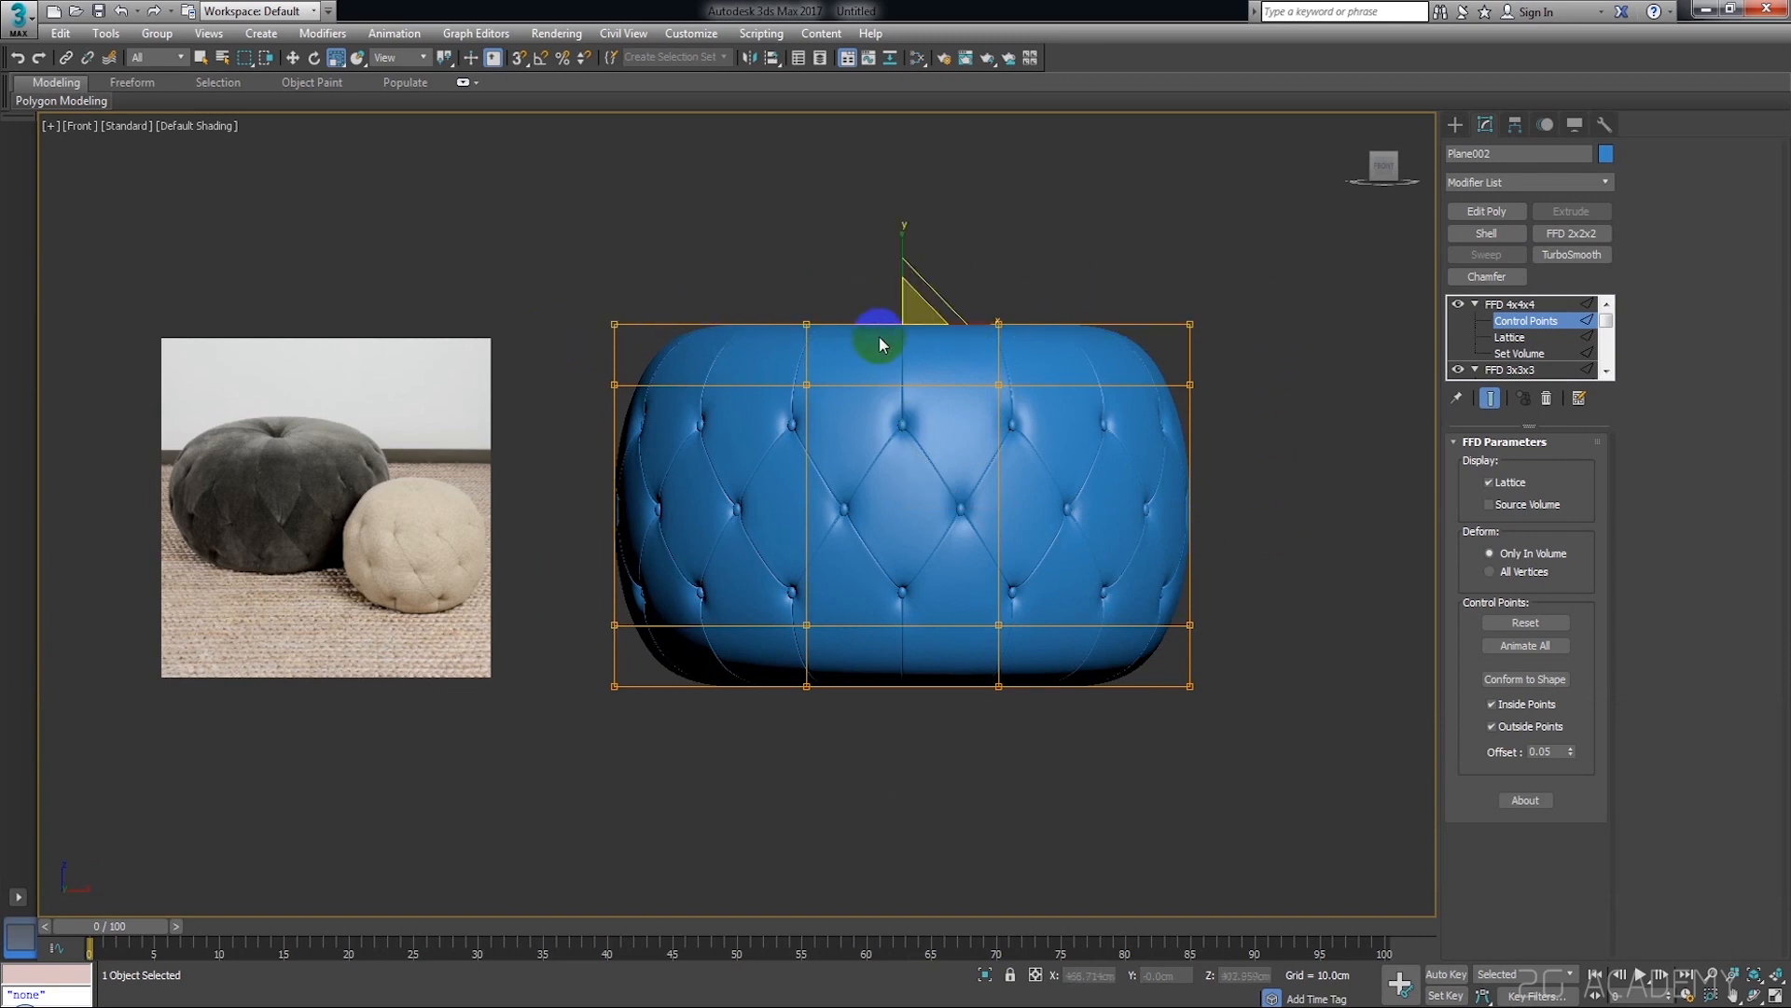
alt+middle_drag(1211, 584, 1307, 335)
click(1388, 168)
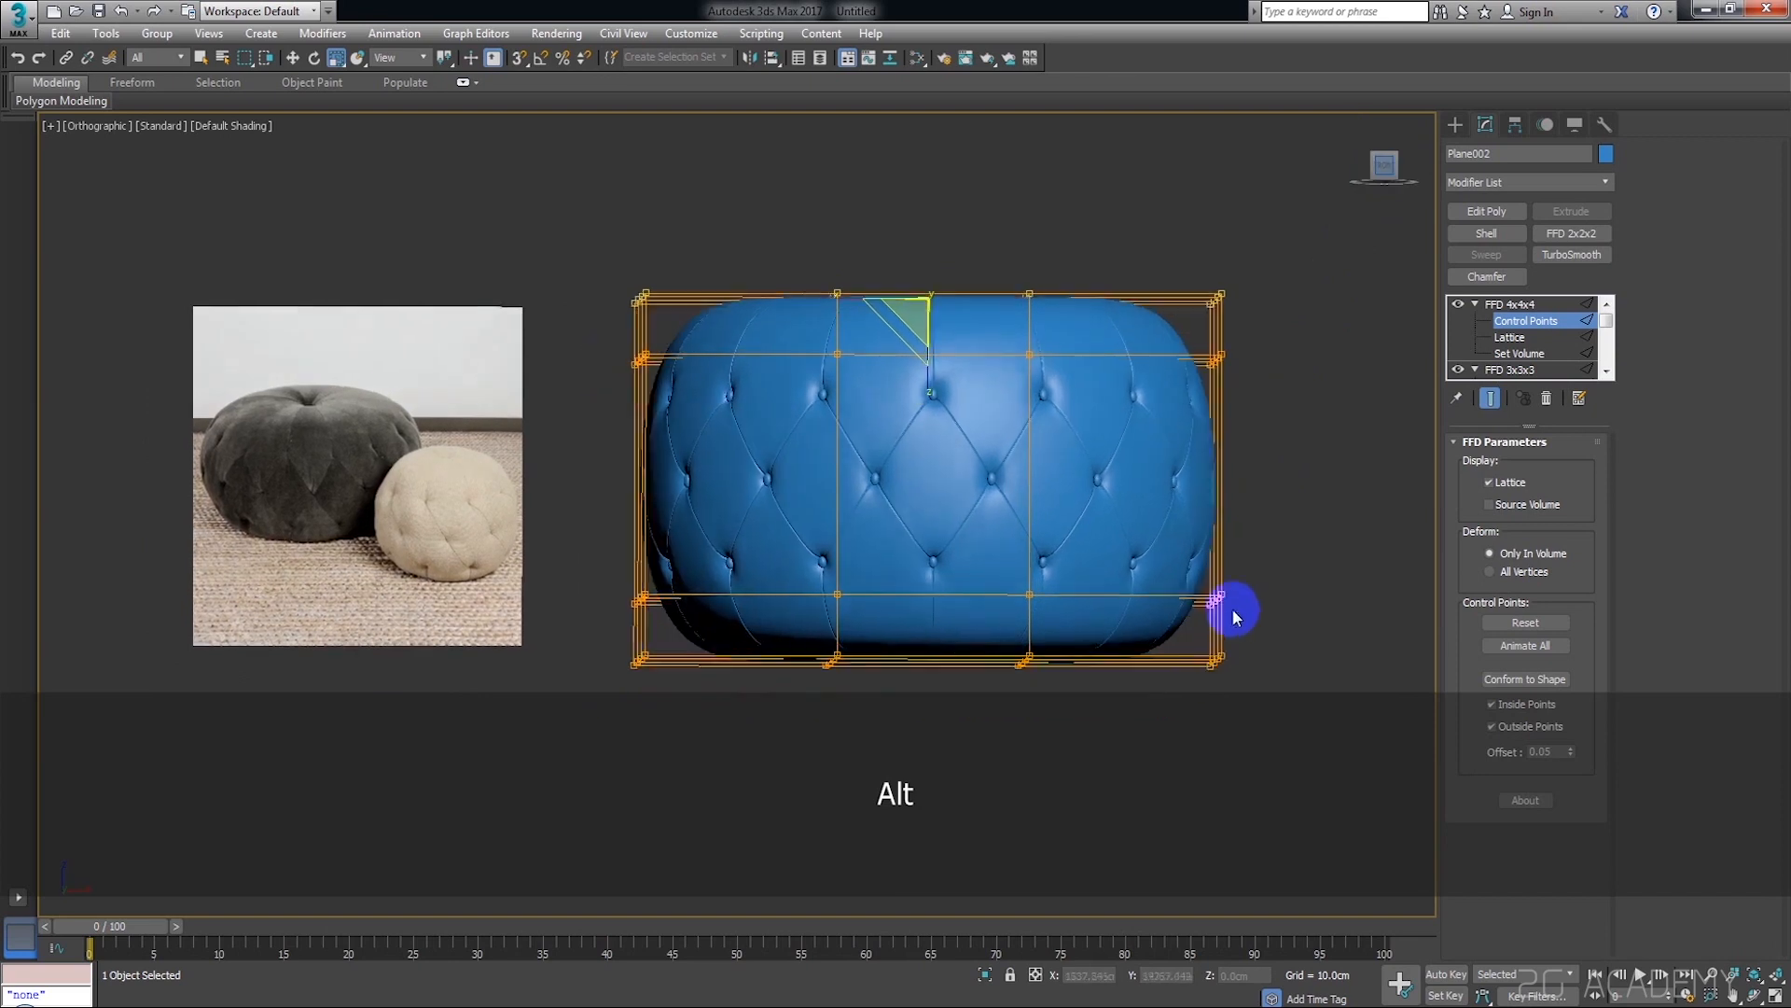
ctrl+drag(1271, 622, 581, 709)
alt+middle_drag(1138, 515, 1017, 528)
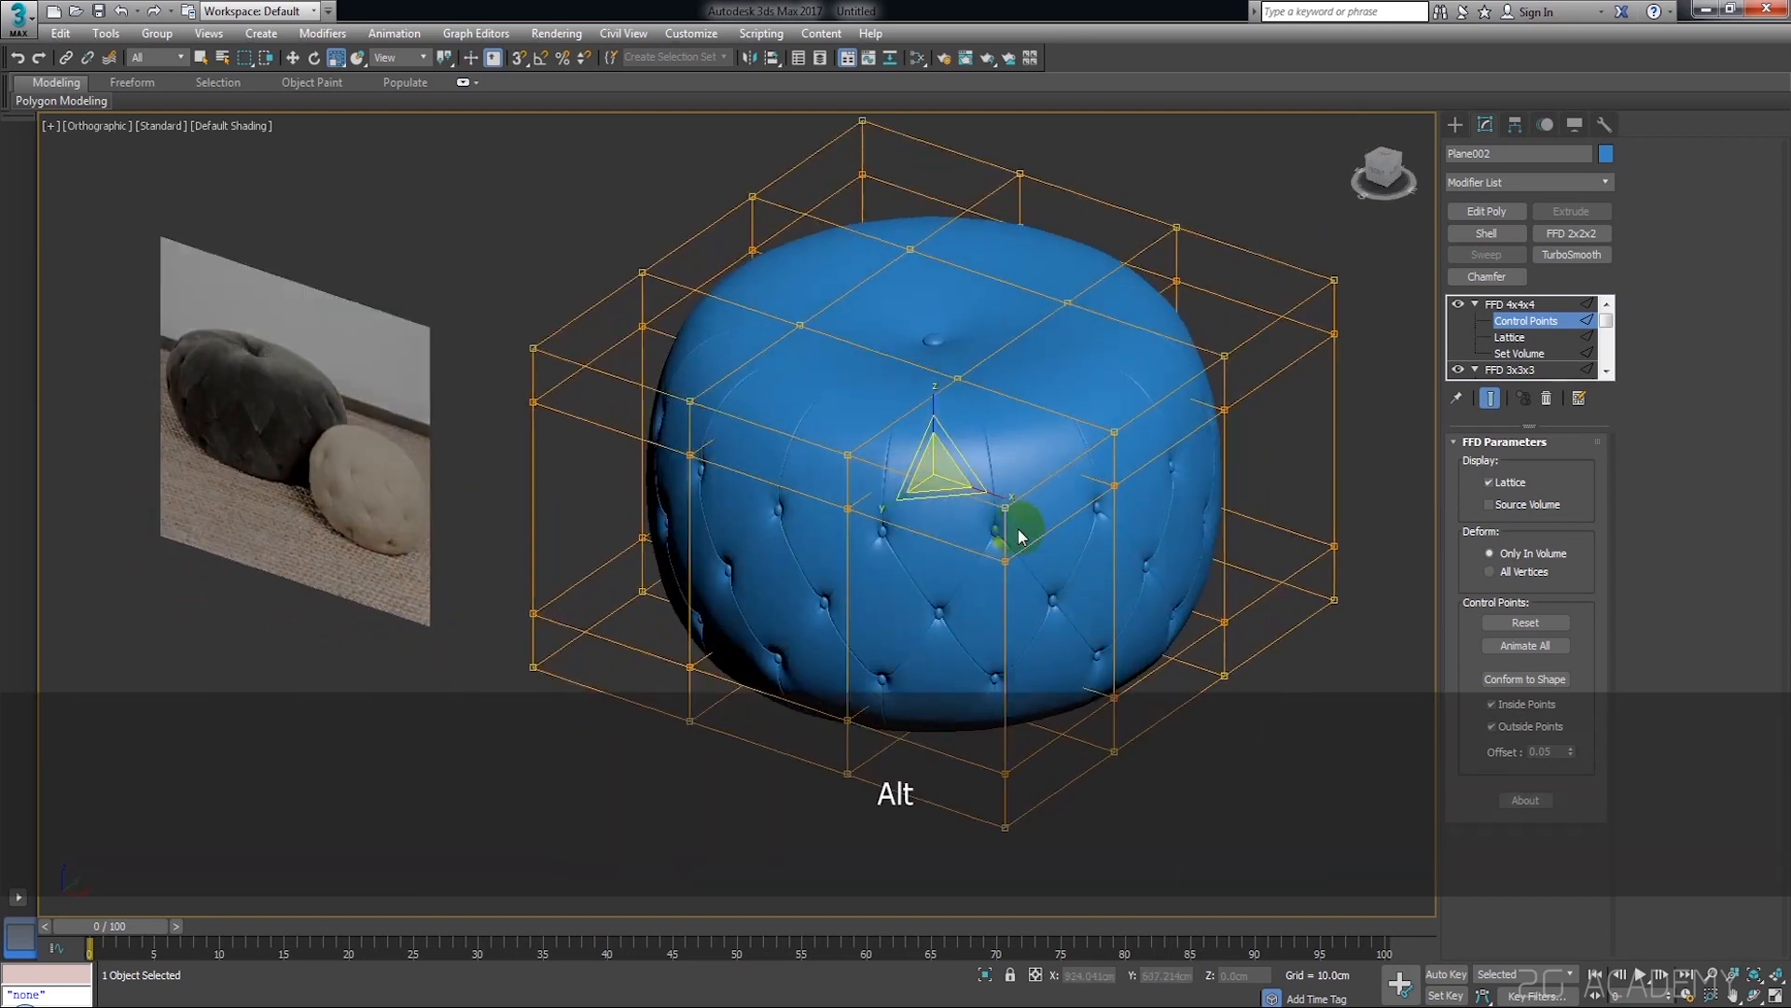
scroll(975, 502, up, 4)
drag(896, 444, 898, 459)
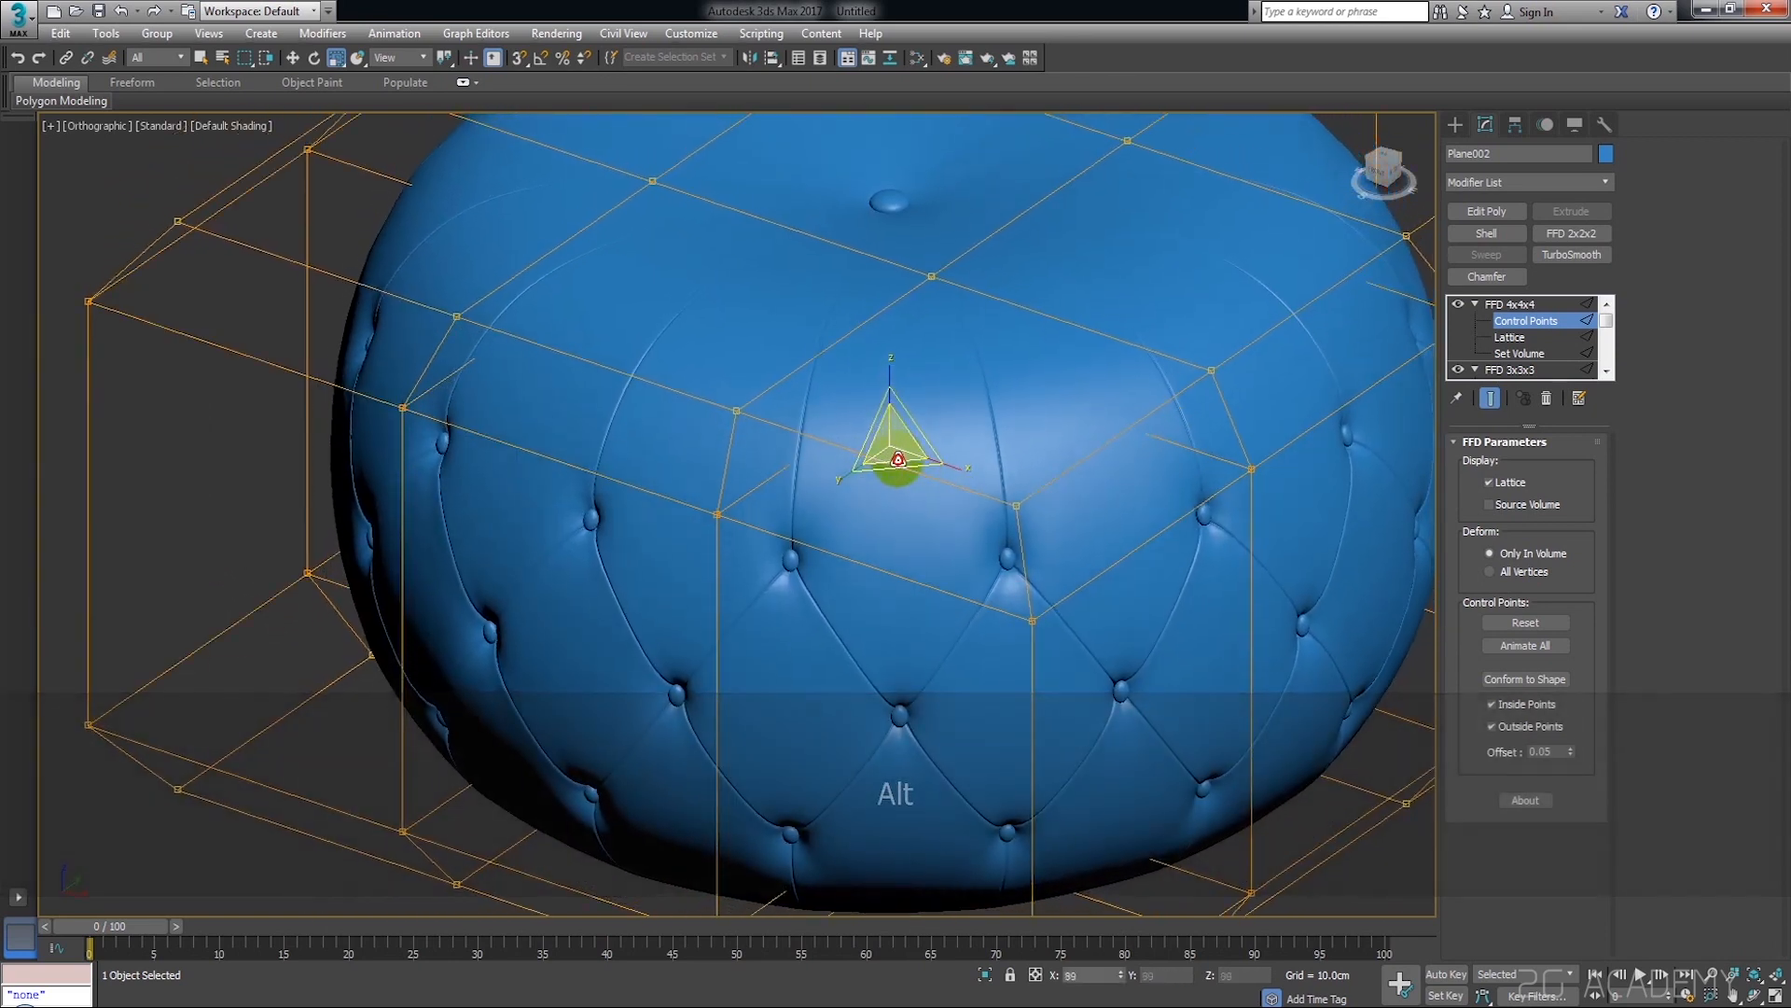
alt+middle_drag(898, 459, 1385, 227)
click(1383, 174)
Move the upper two rows of FFD 4x4x4 control points down to flatten the pouf's top
middle_drag(1184, 414, 1126, 432)
scroll(1126, 432, down, 6)
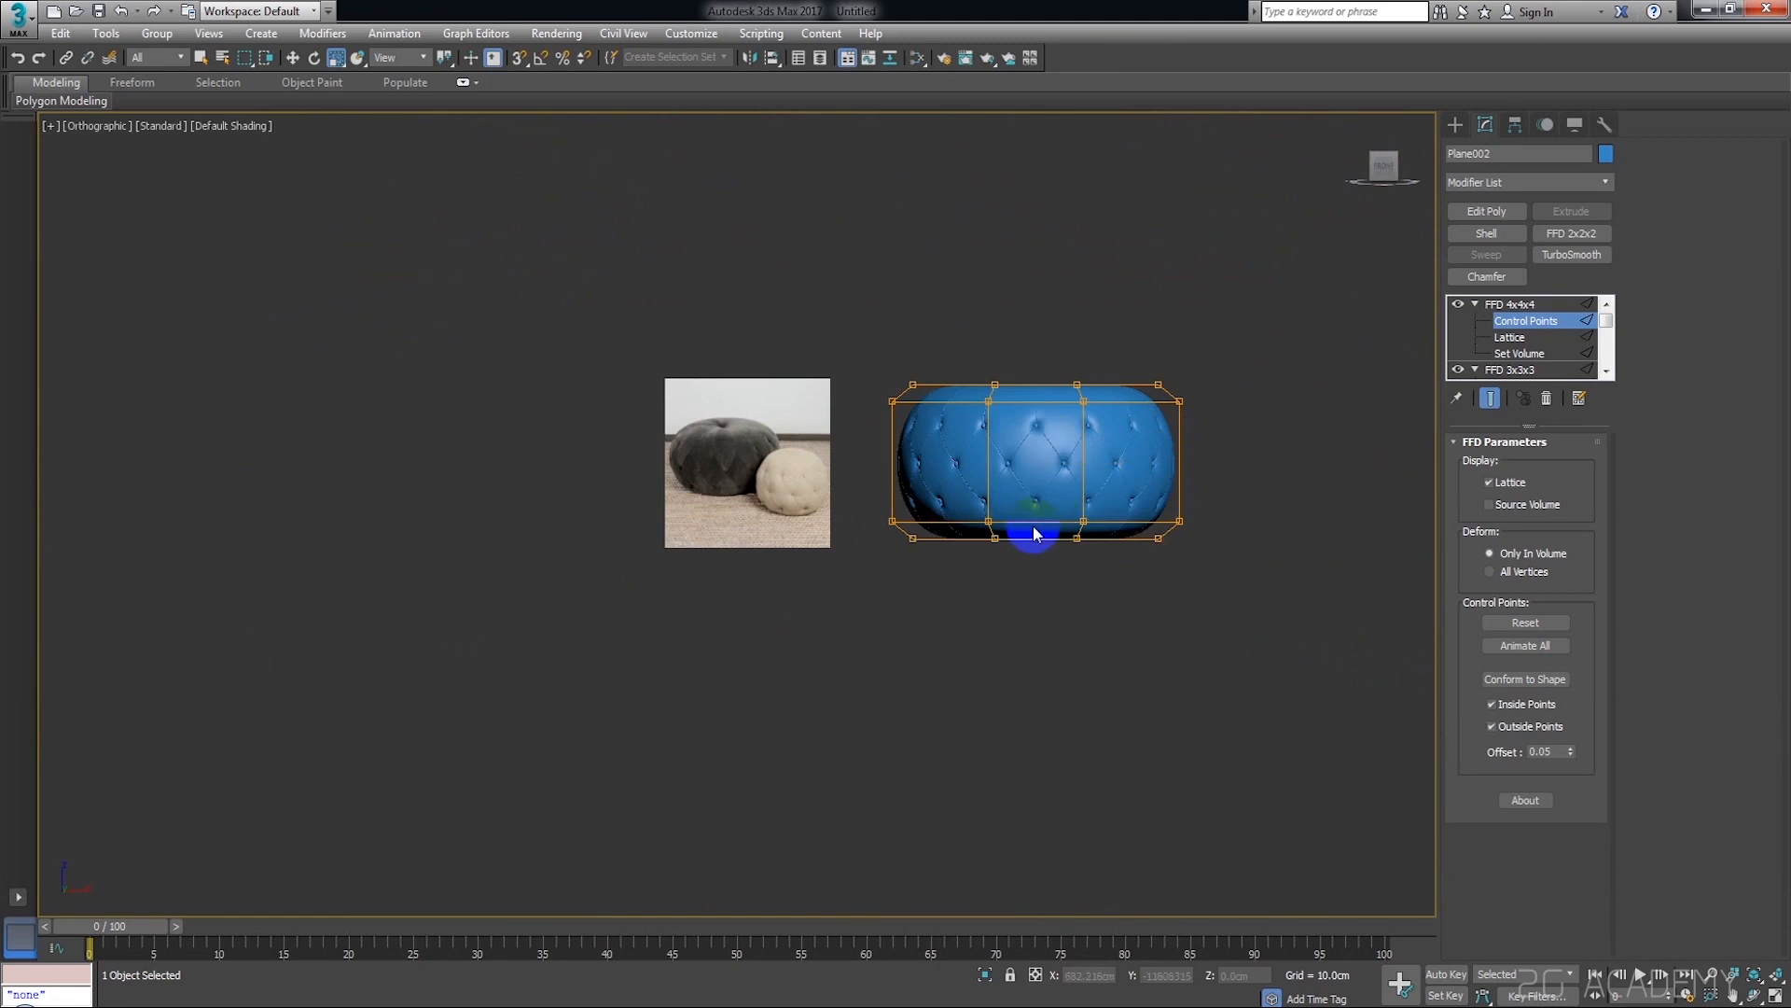
scroll(1055, 536, up, 4)
scroll(1180, 588, down, 5)
drag(1319, 299, 784, 405)
scroll(1040, 352, up, 3)
key(w)
drag(1087, 323, 1095, 346)
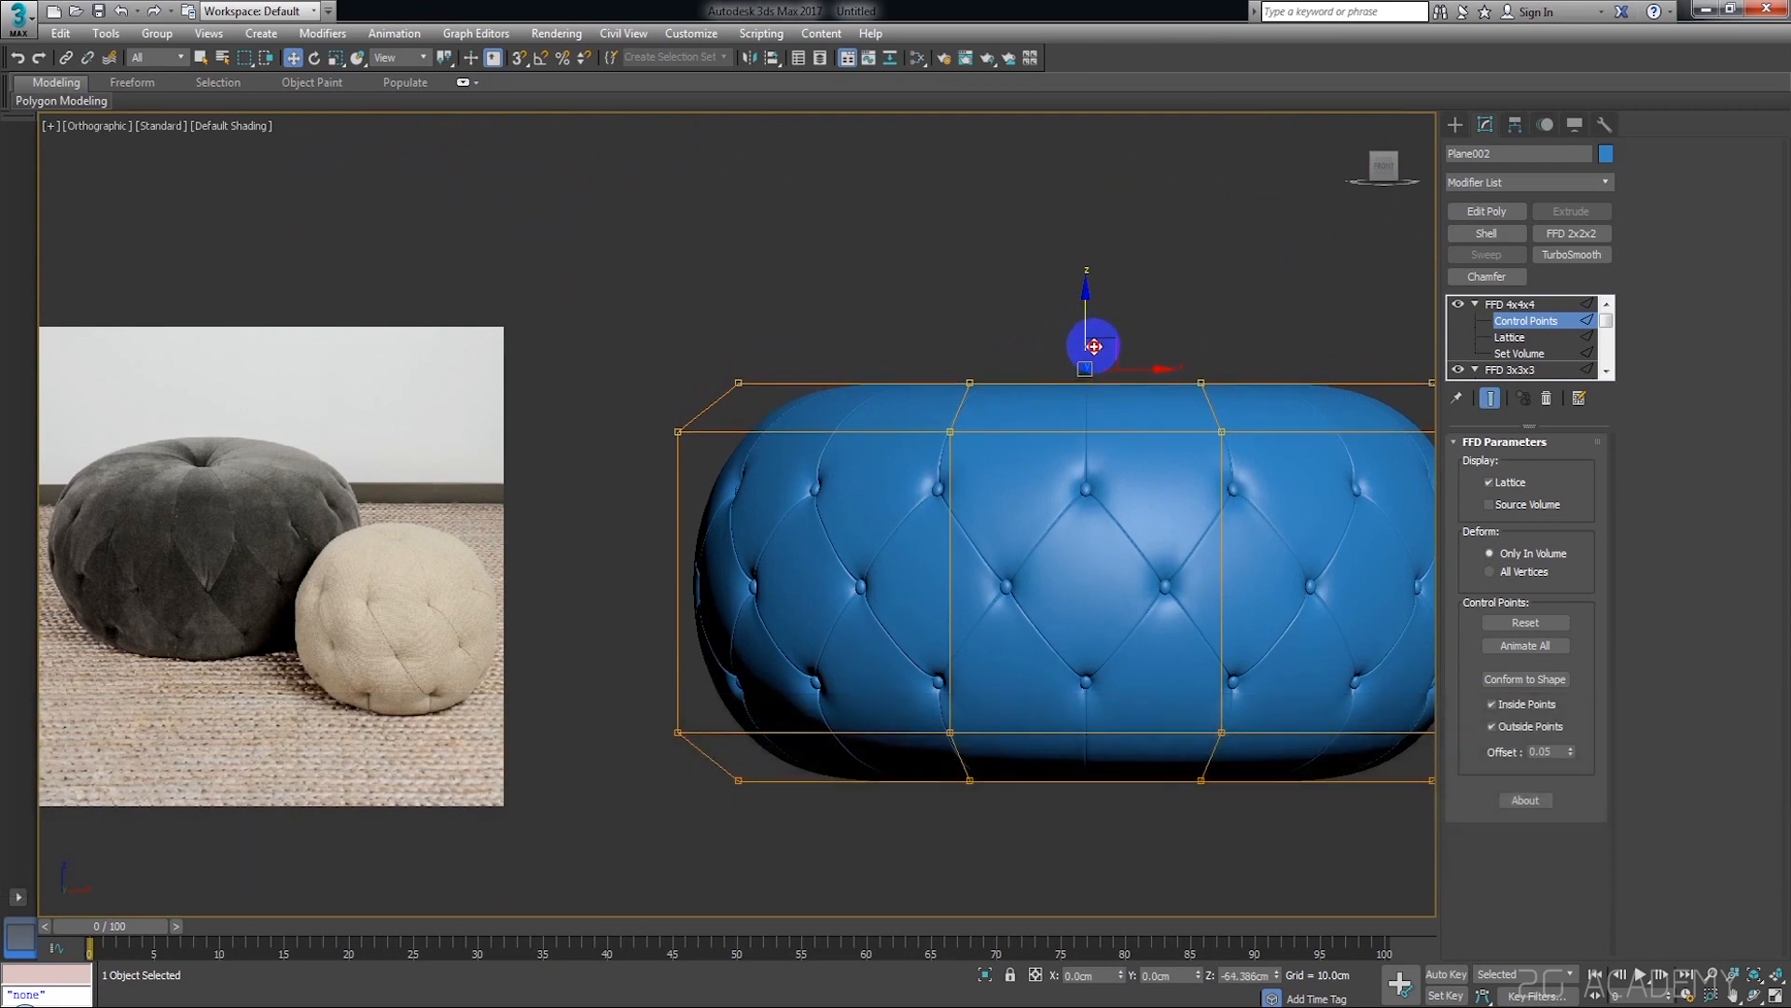
alt+middle_drag(1095, 346, 1196, 409)
Inspect the reshaped pouf from several angles and finish editing the FFD 4x4x4 control points
click(1237, 340)
ctrl+drag(1178, 420, 1127, 488)
ctrl+drag(924, 400, 959, 446)
ctrl+drag(995, 295, 1092, 350)
scroll(1157, 435, down, 4)
alt+middle_drag(1158, 439, 1204, 417)
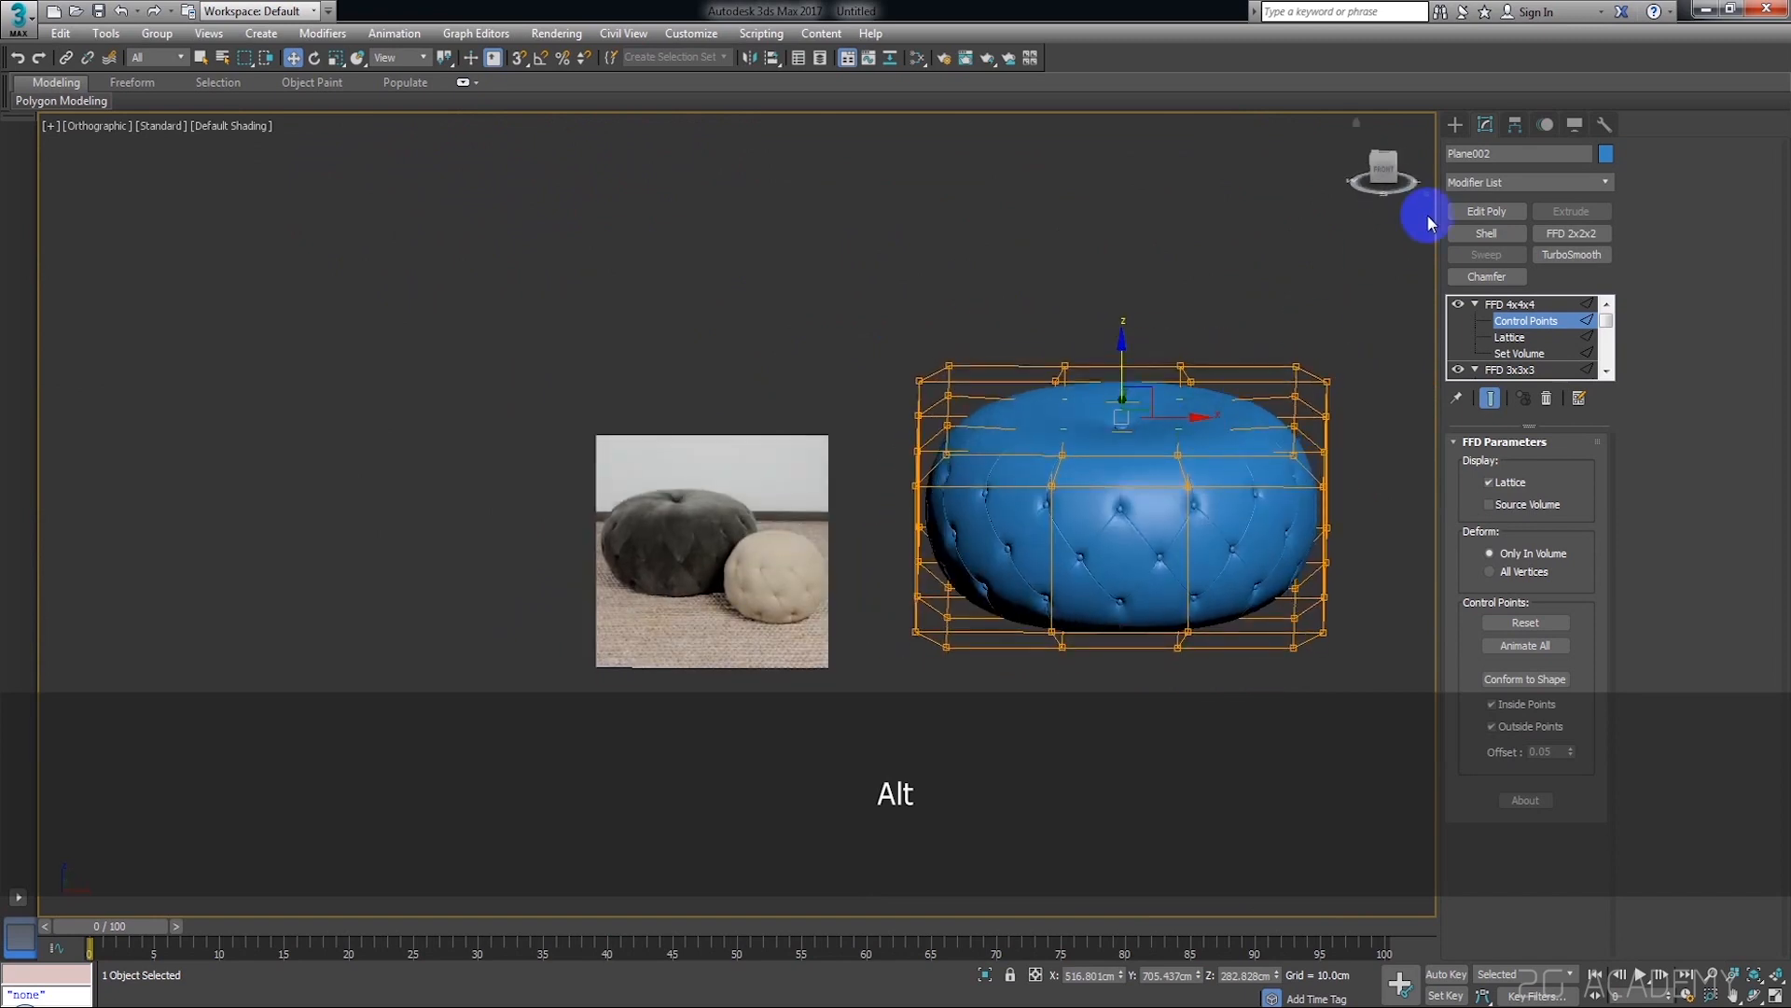
click(1381, 178)
alt+middle_drag(1166, 560, 1185, 593)
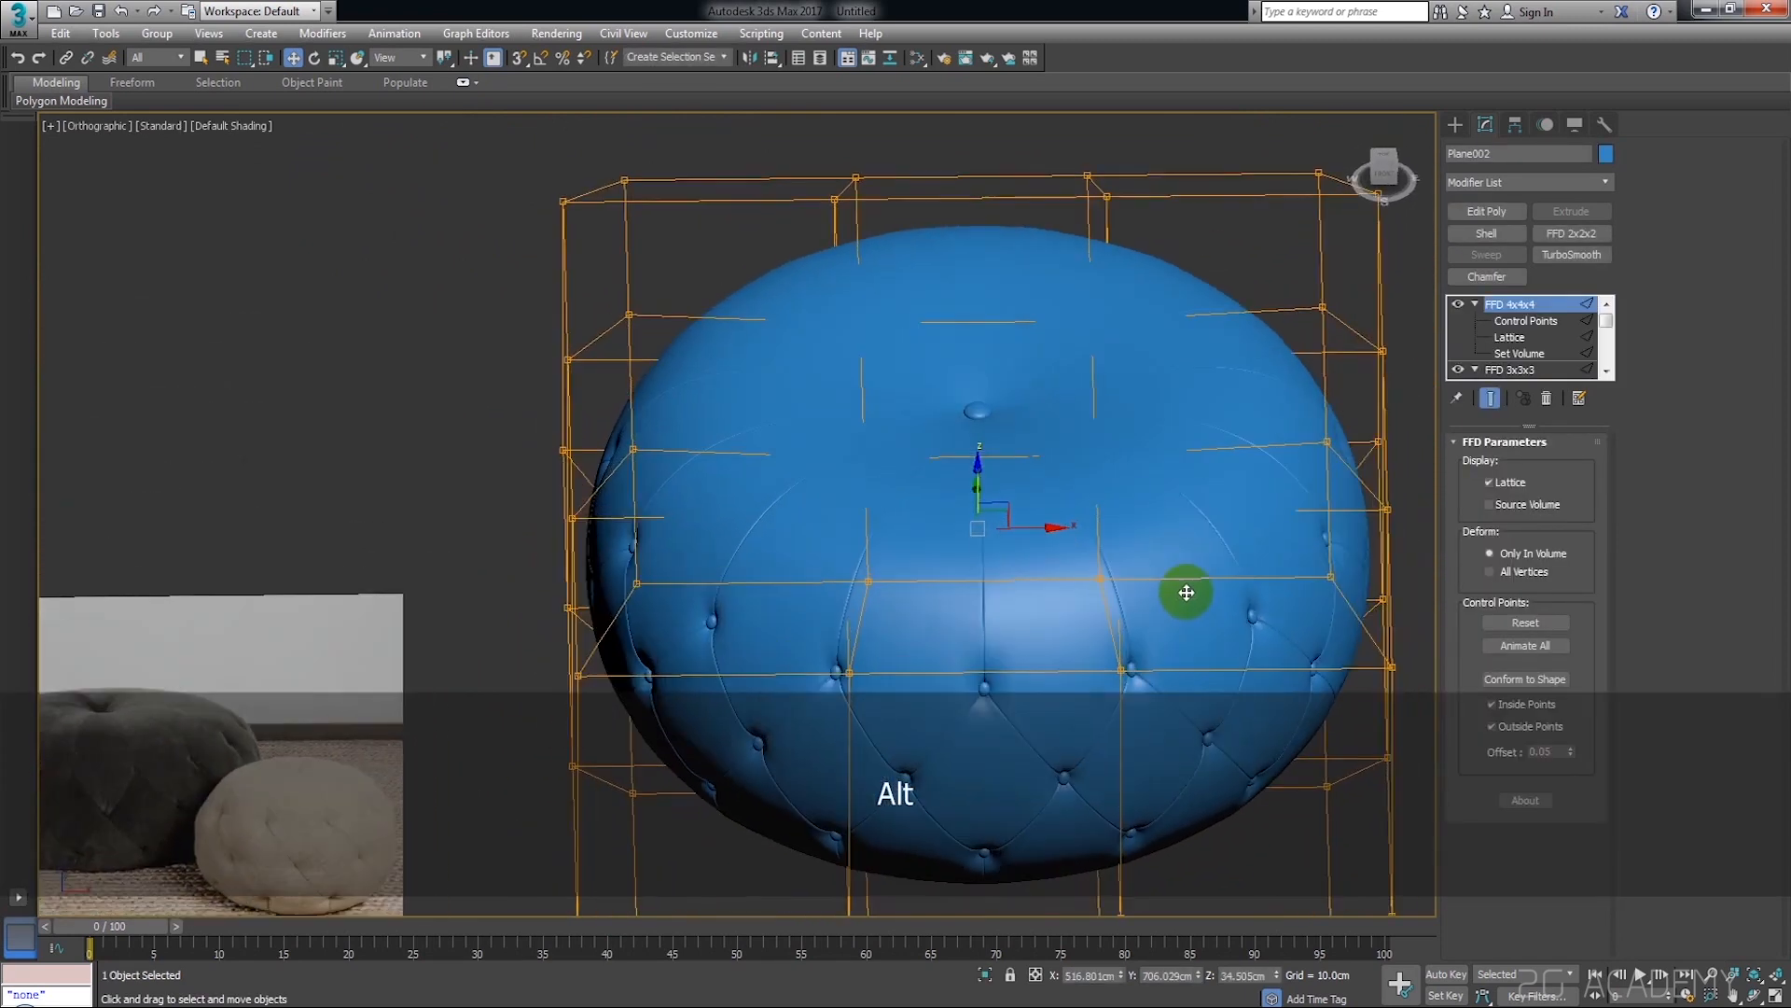
Open the Edit Poly below Symmetry at vertex level, select all its vertices and turn off TurboSmooth
drag(1614, 331, 1607, 341)
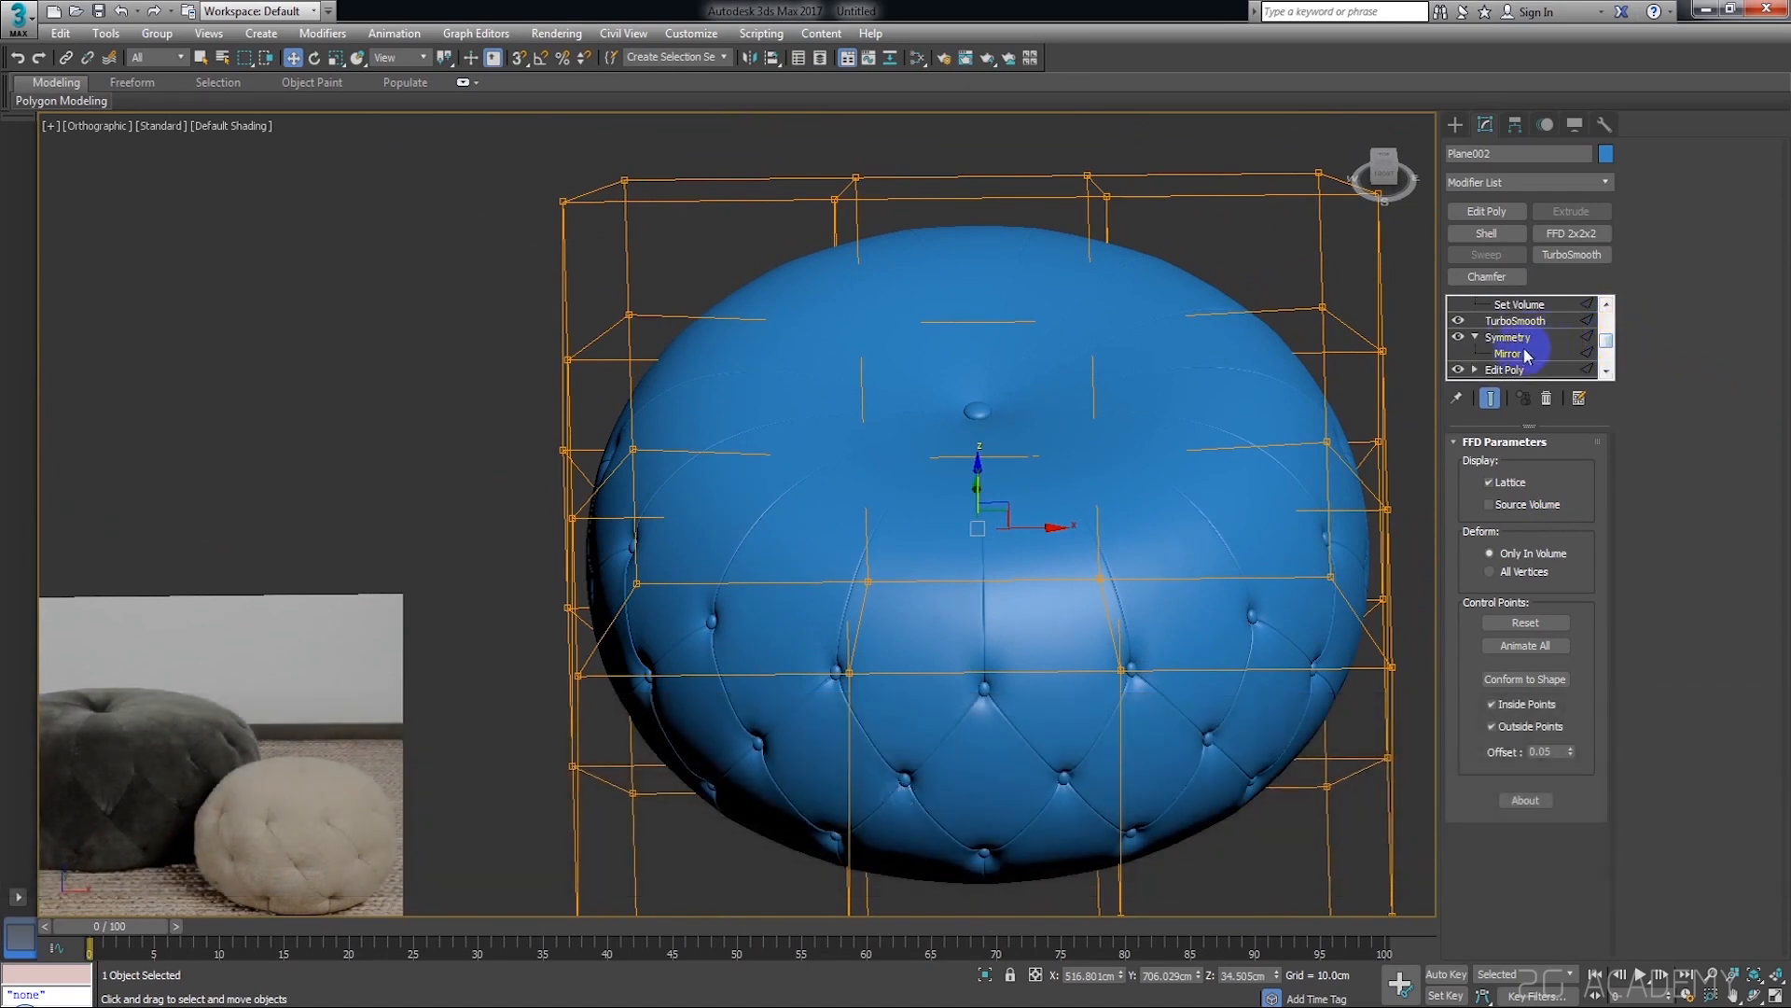
click(1504, 371)
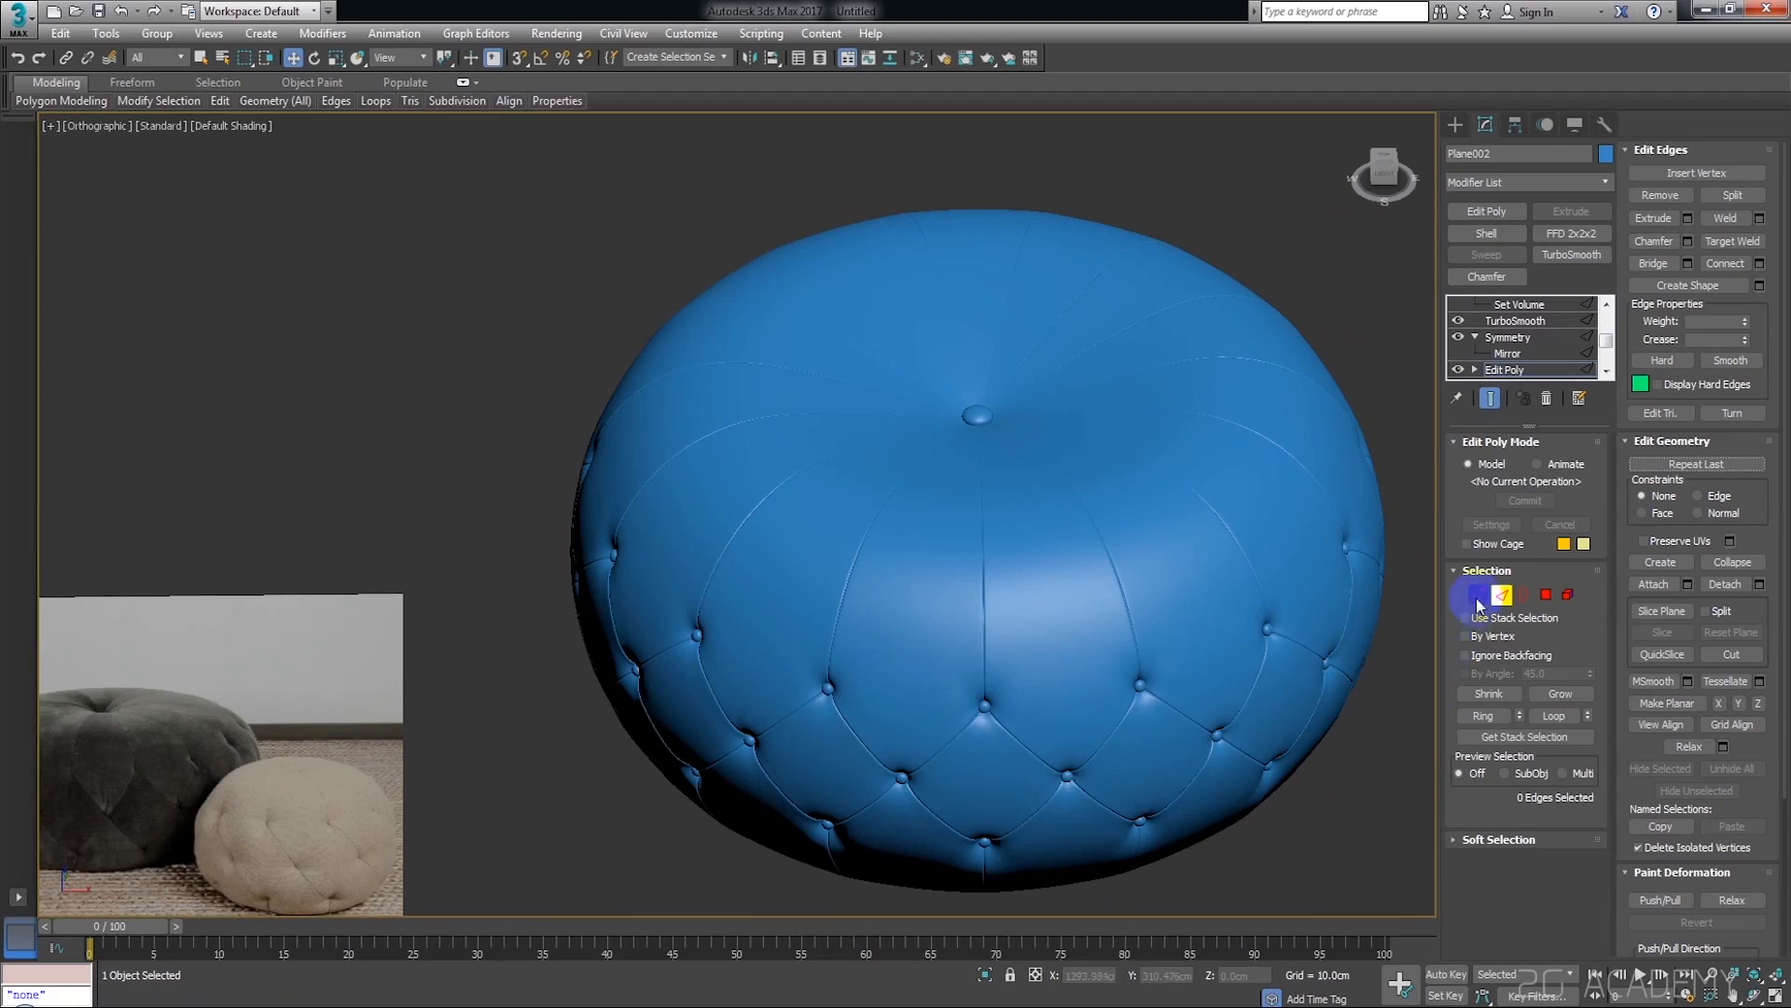
click(1477, 597)
key(ctrl+a)
click(1460, 323)
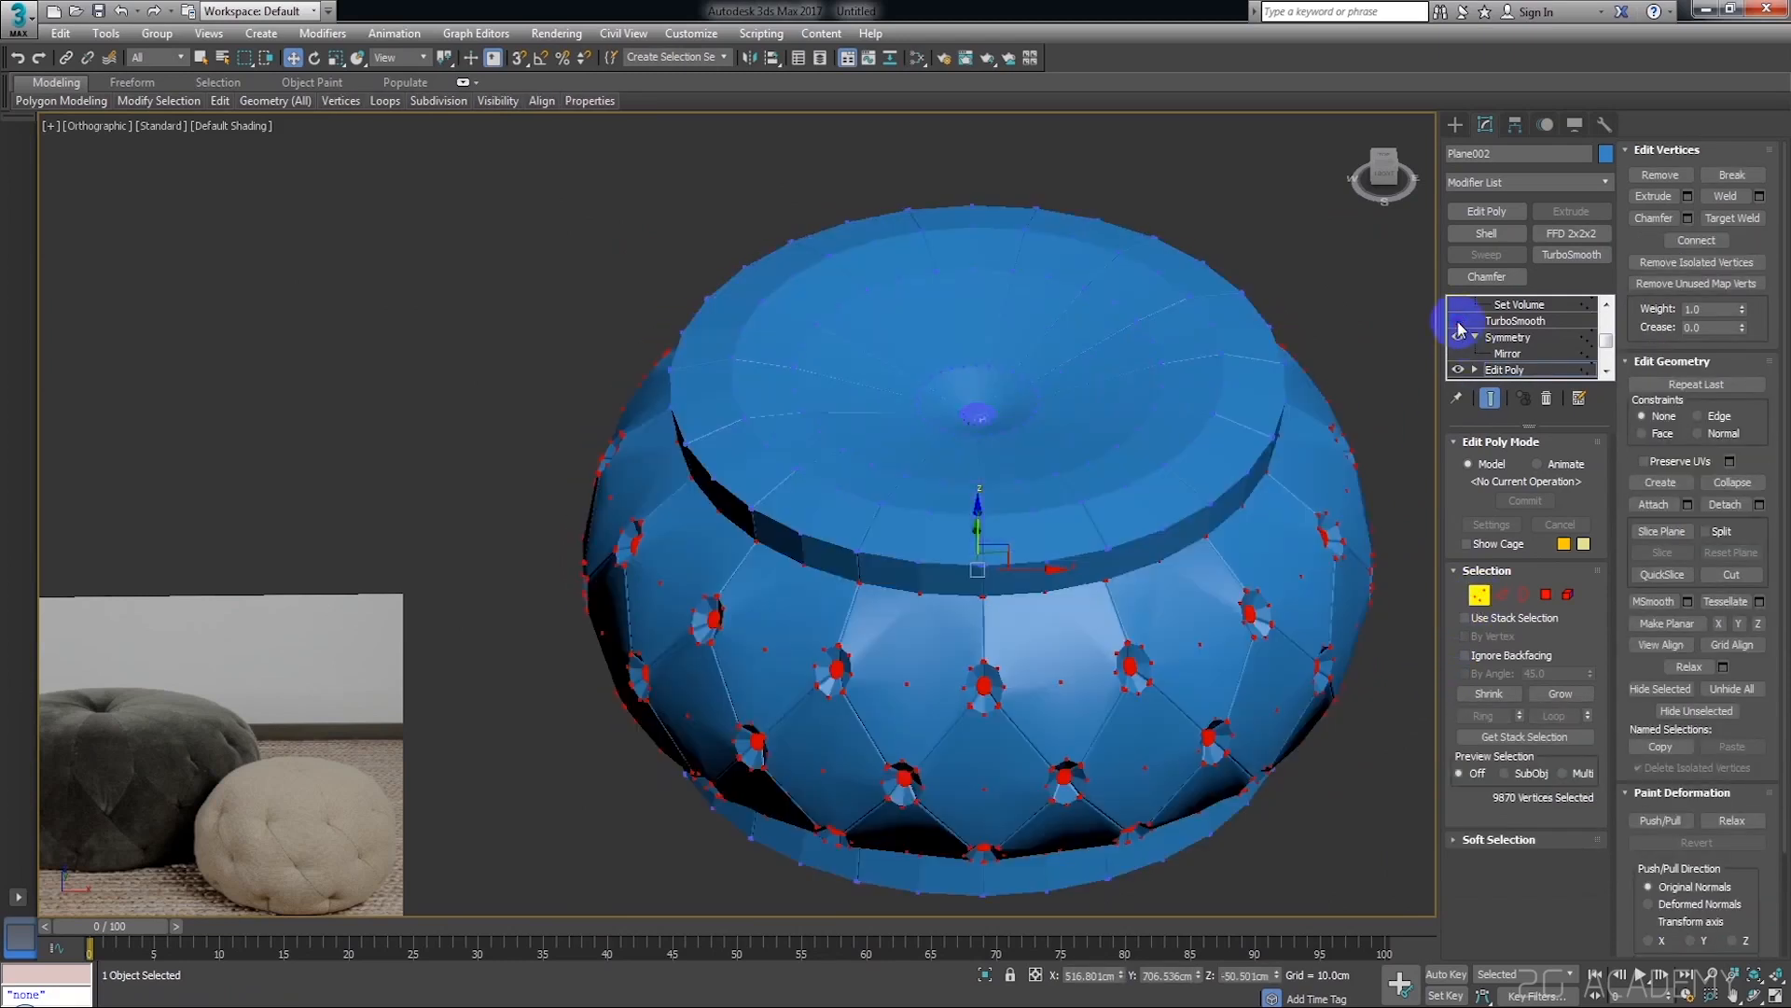
Select the central button on top with its surrounding vertex ring and lower them to a Z height of about 232 cm
alt+middle_drag(1192, 371, 1182, 426)
scroll(1033, 498, up, 6)
scroll(953, 498, down, 6)
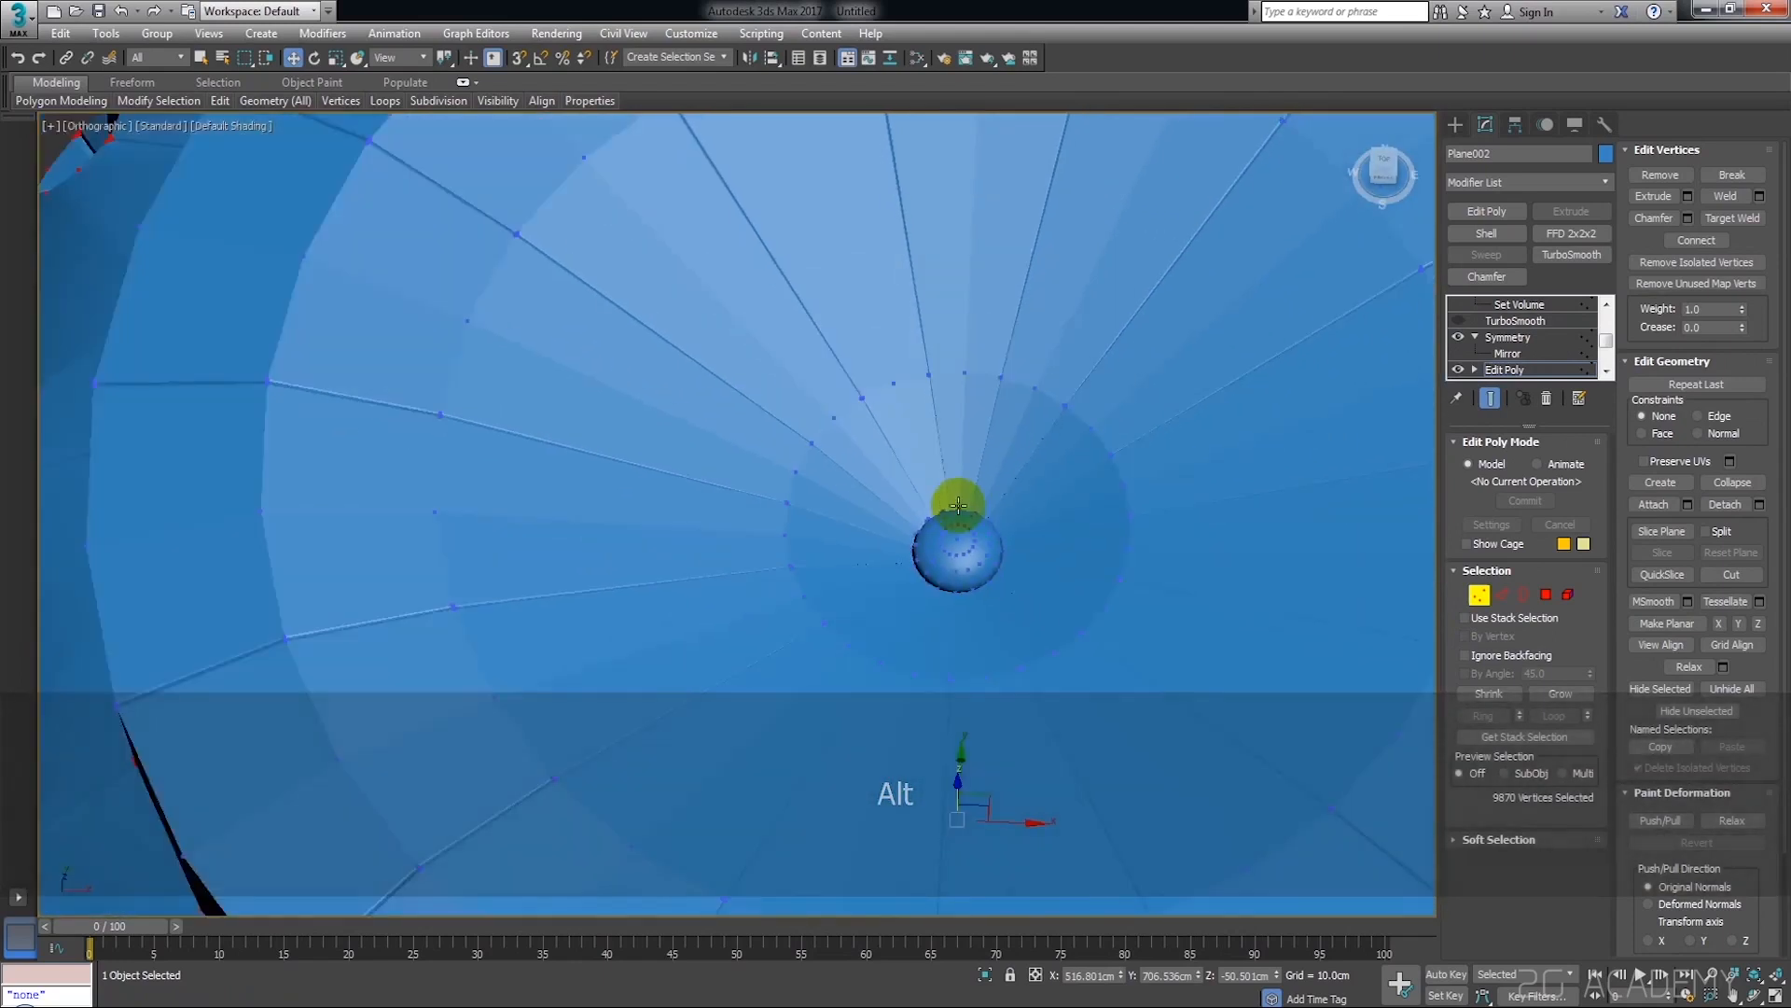
drag(830, 389, 992, 567)
scroll(1068, 579, down, 8)
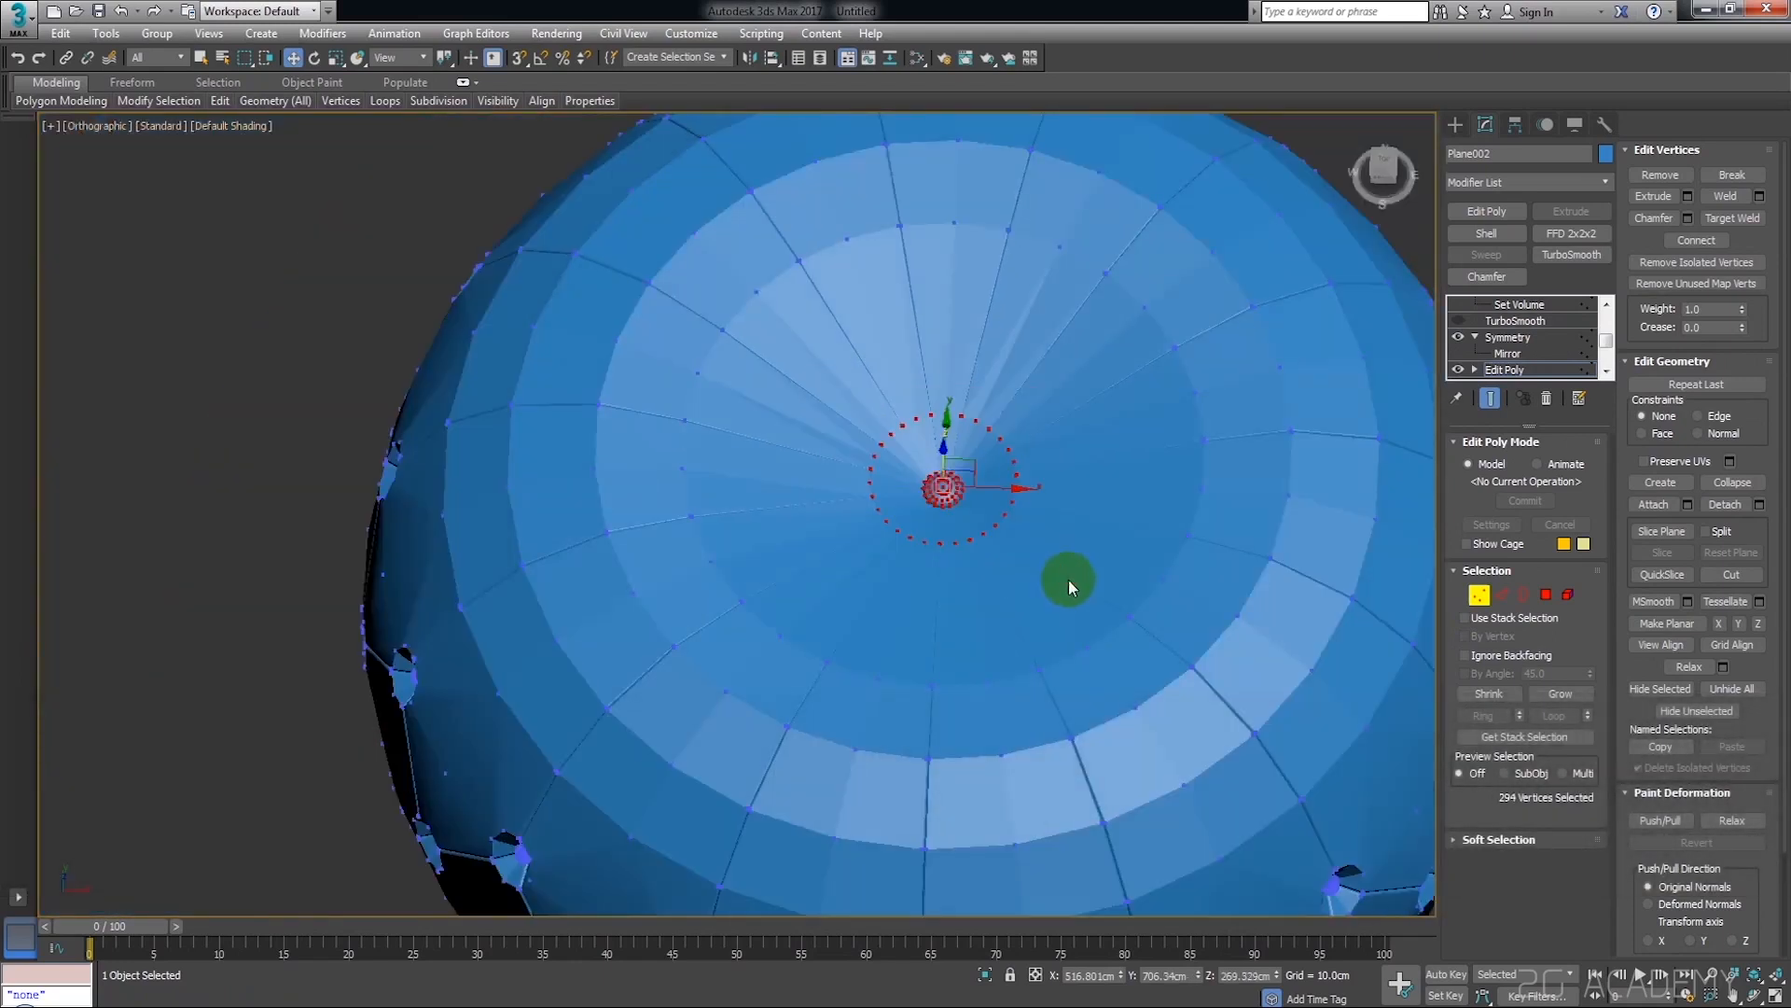
alt+middle_drag(1072, 579, 1072, 495)
scroll(995, 540, up, 8)
drag(1048, 418, 1038, 497)
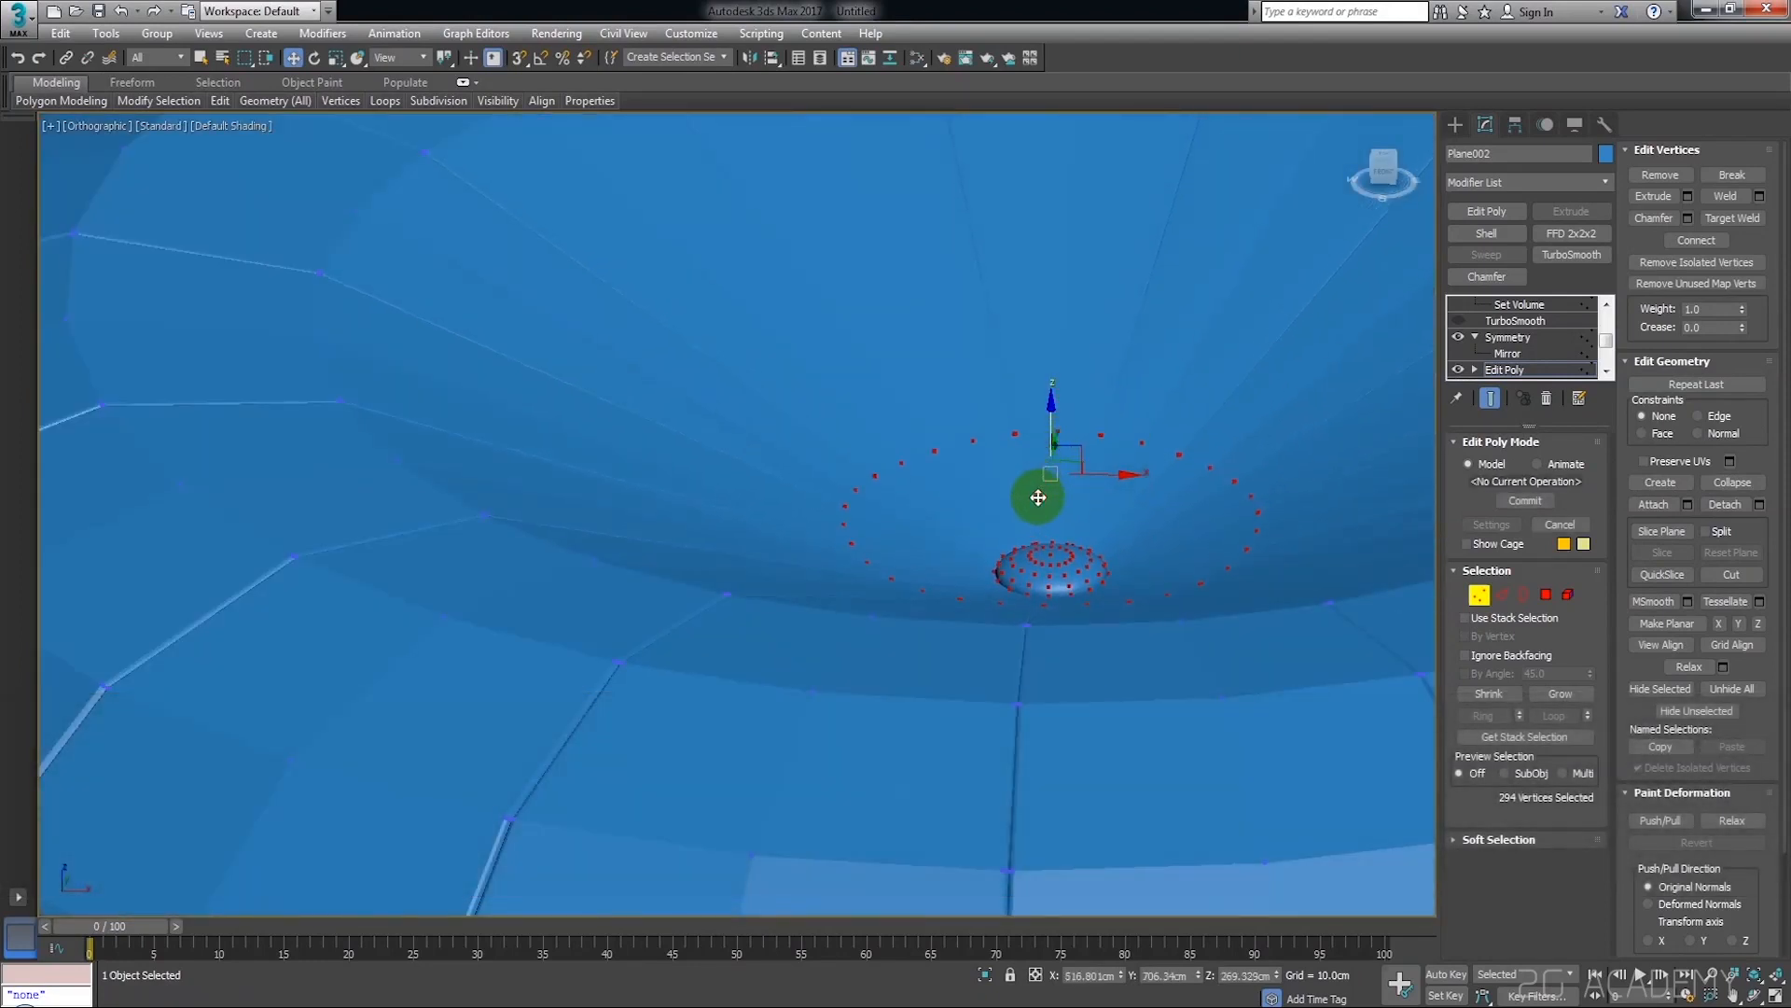
scroll(1064, 496, down, 8)
scroll(1079, 496, up, 4)
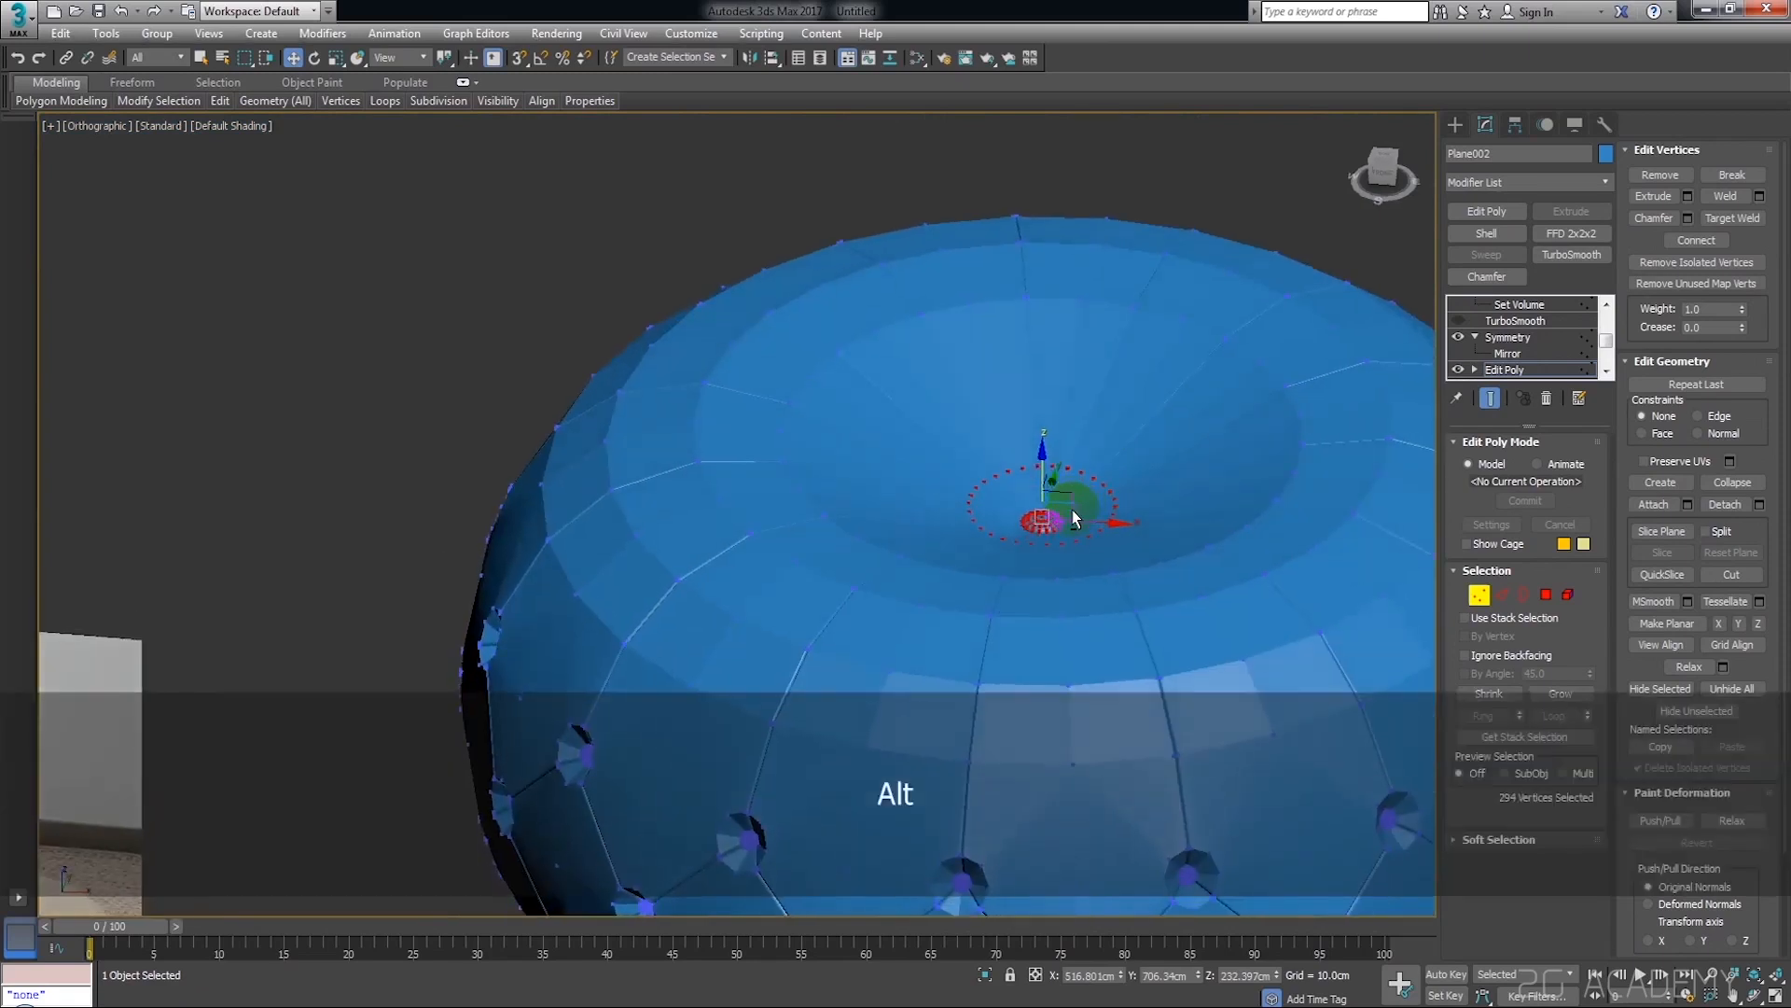
alt+middle_drag(1072, 511, 1081, 511)
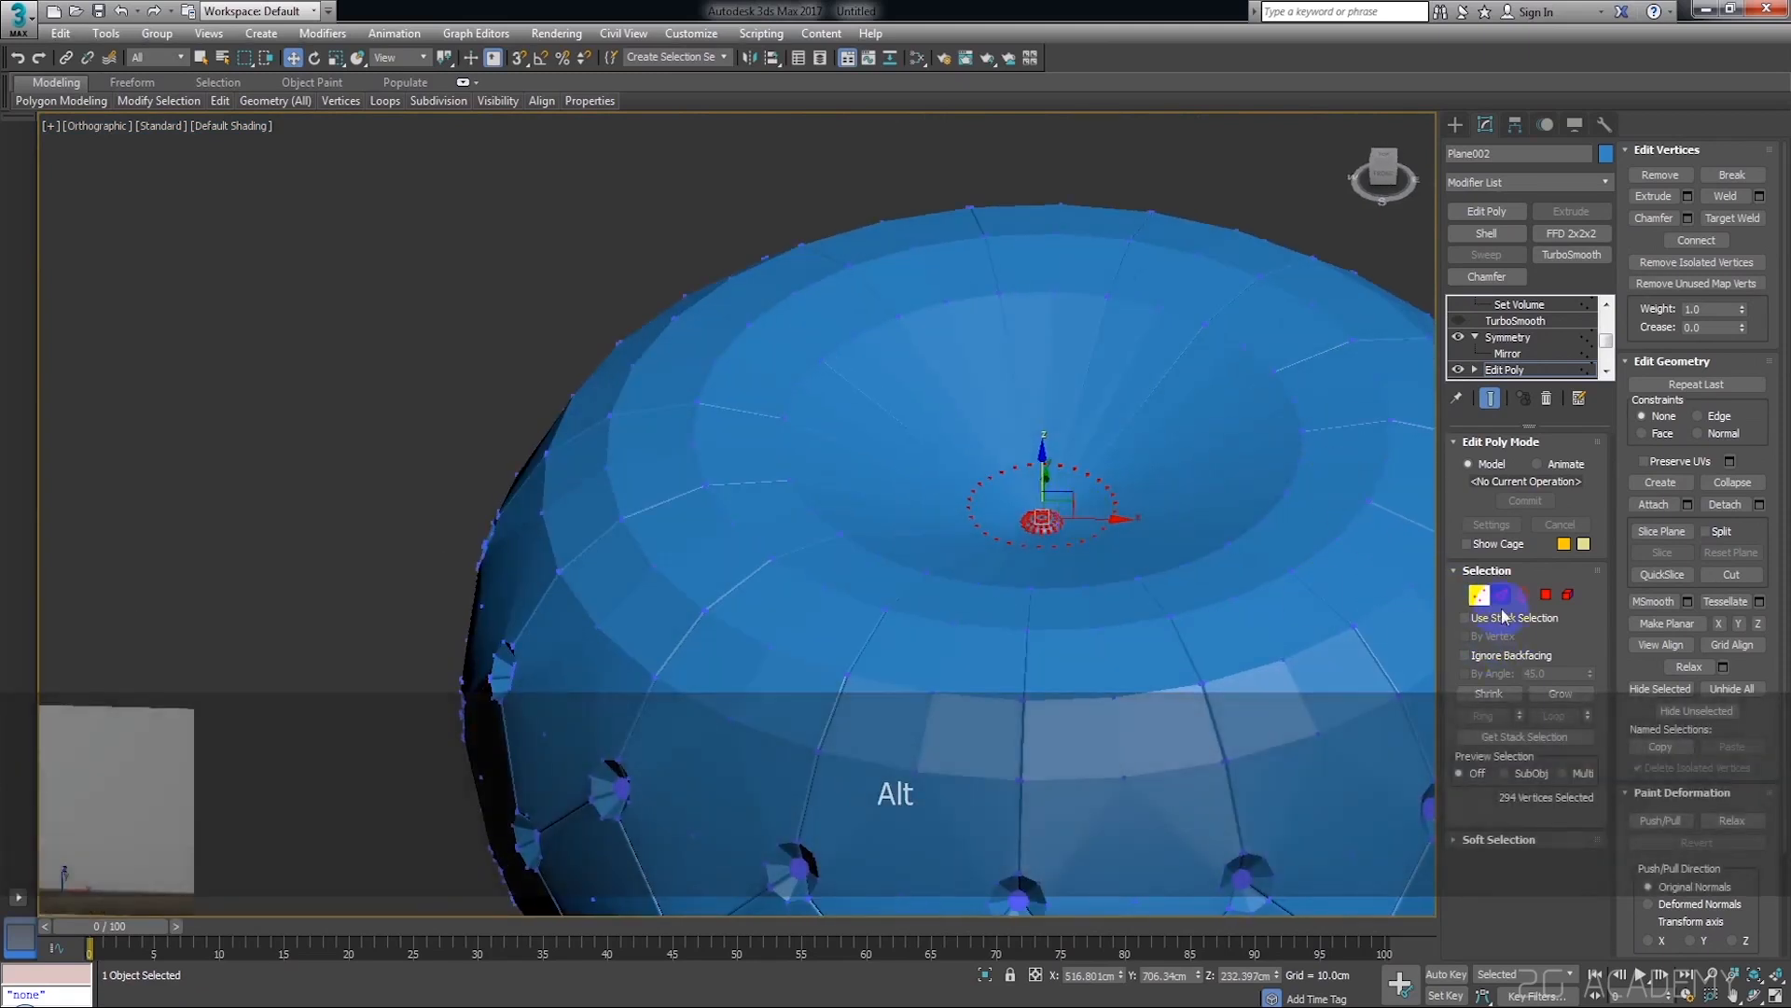
Turn TurboSmooth back on and return to the FFD 4x4x4 modifier to check the deepened centre
click(1517, 321)
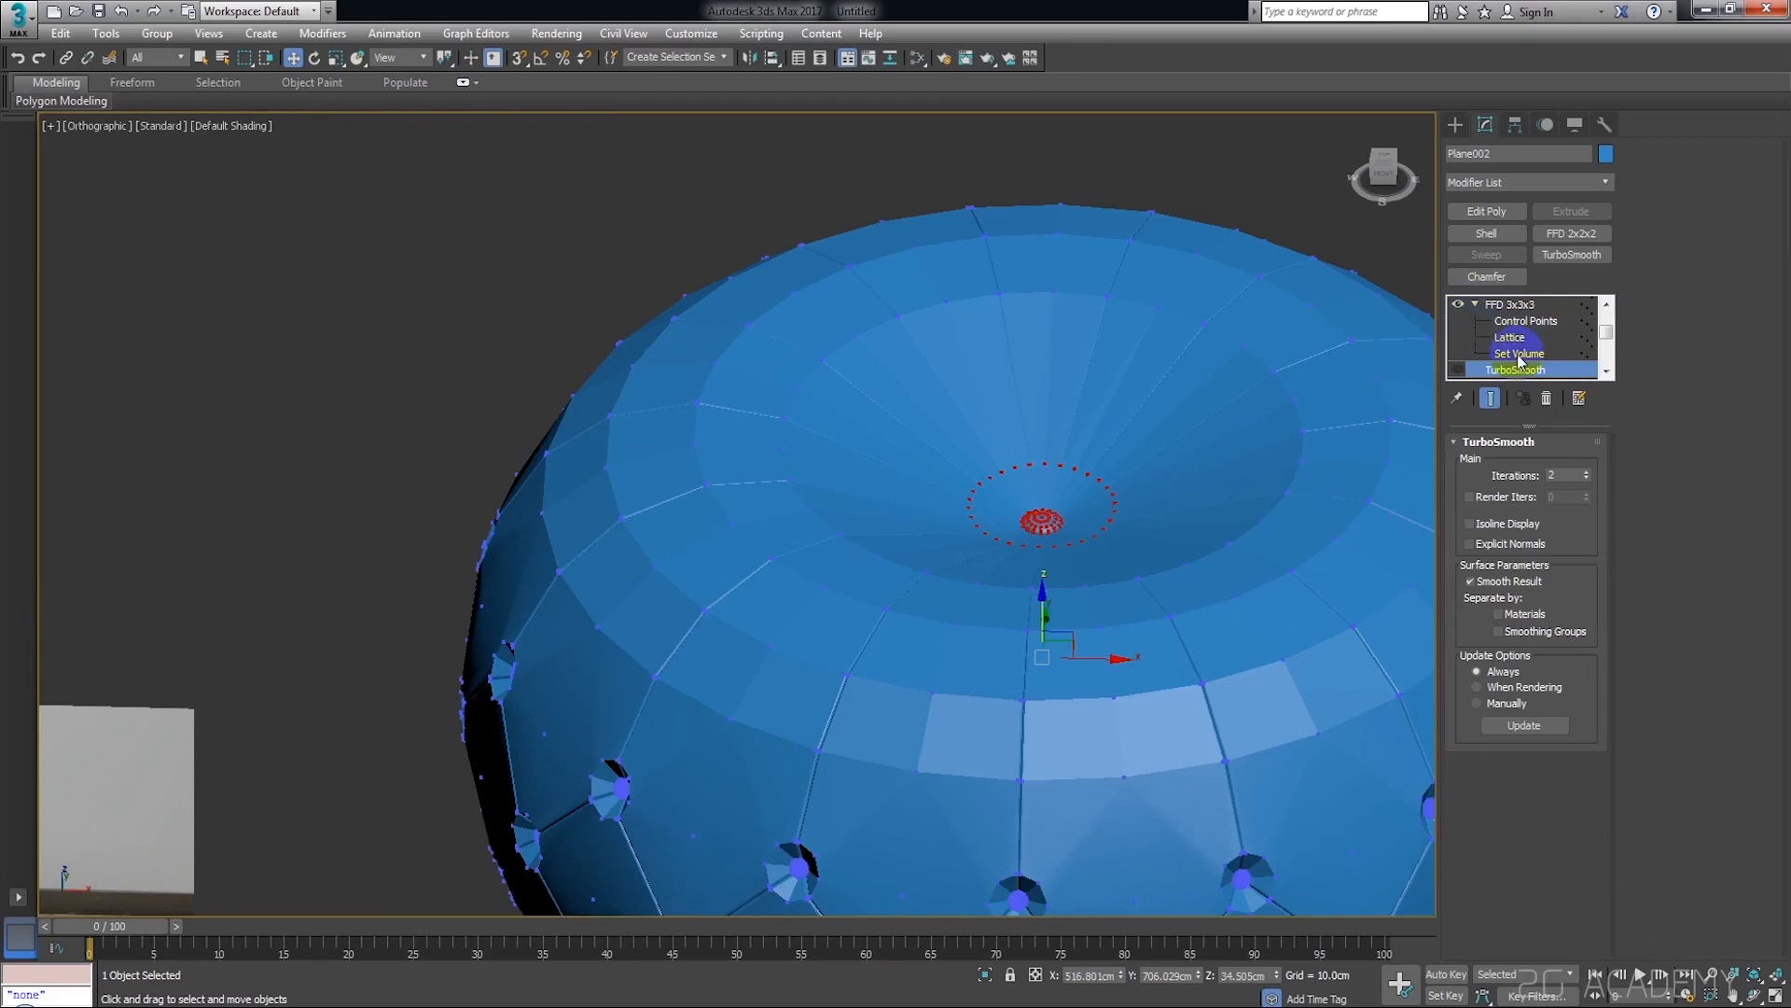
scroll(1519, 360, down, 2)
click(1458, 339)
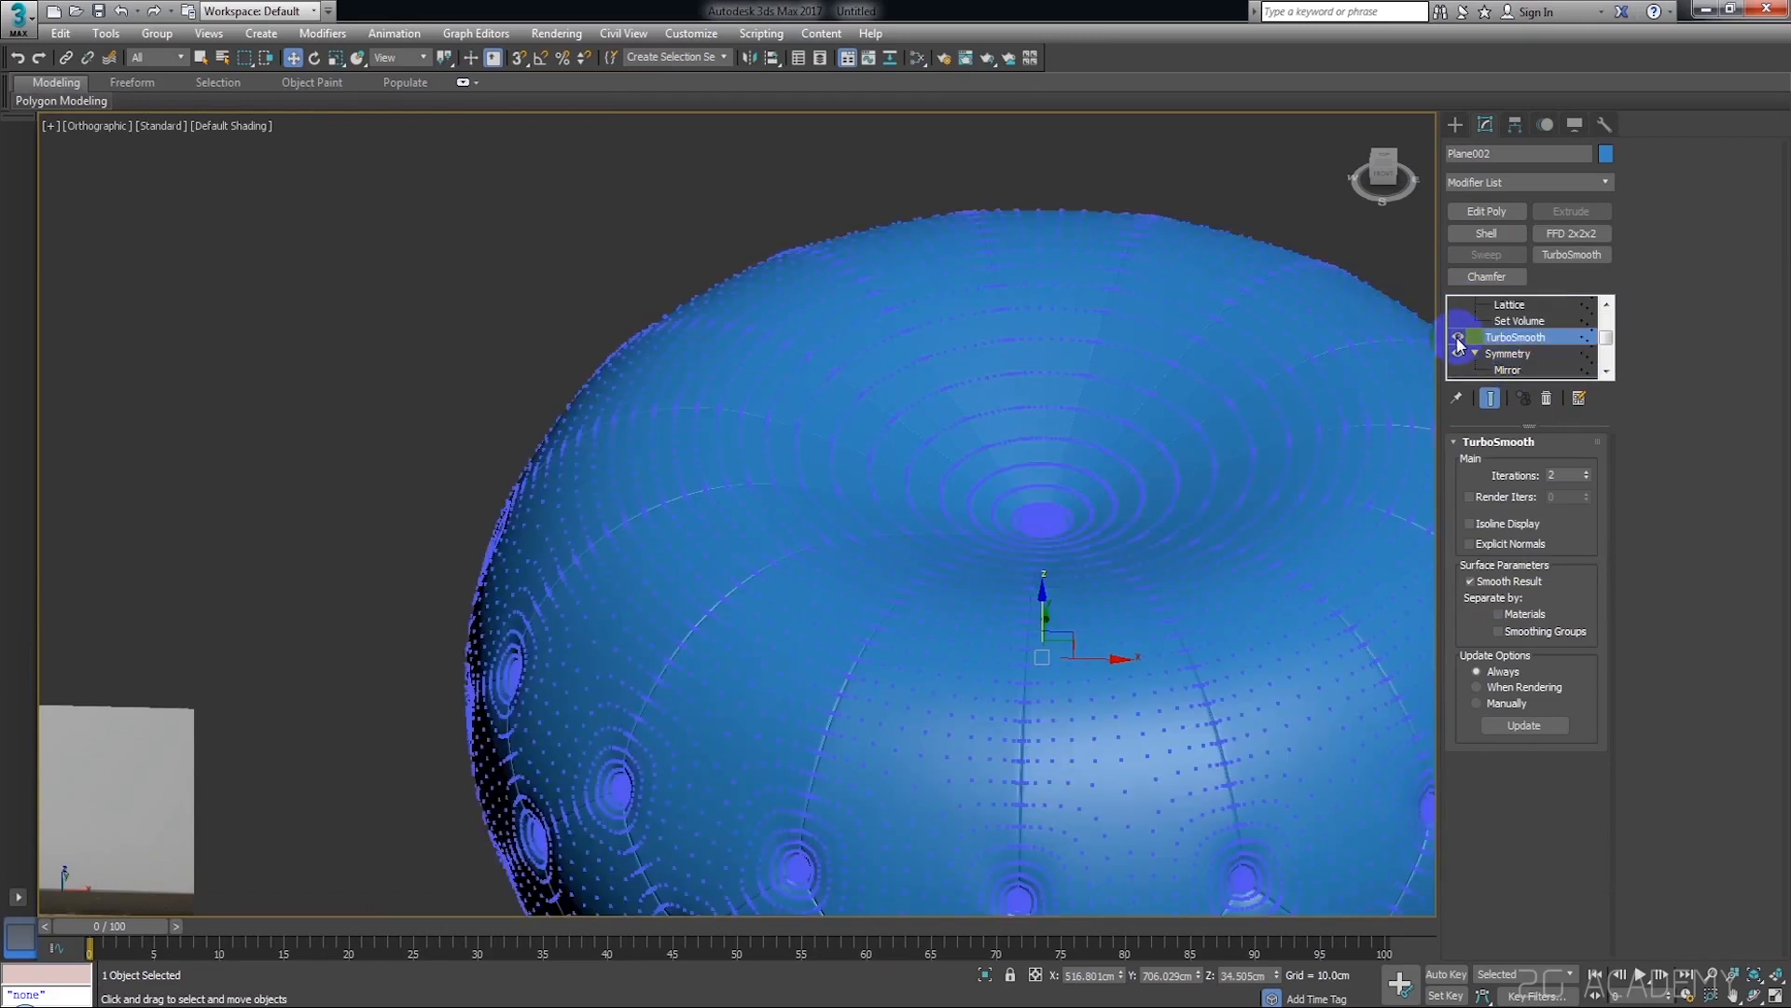
click(1311, 159)
scroll(1212, 320, down, 5)
click(1222, 387)
alt+middle_drag(1224, 385, 1312, 376)
scroll(1523, 349, up, 4)
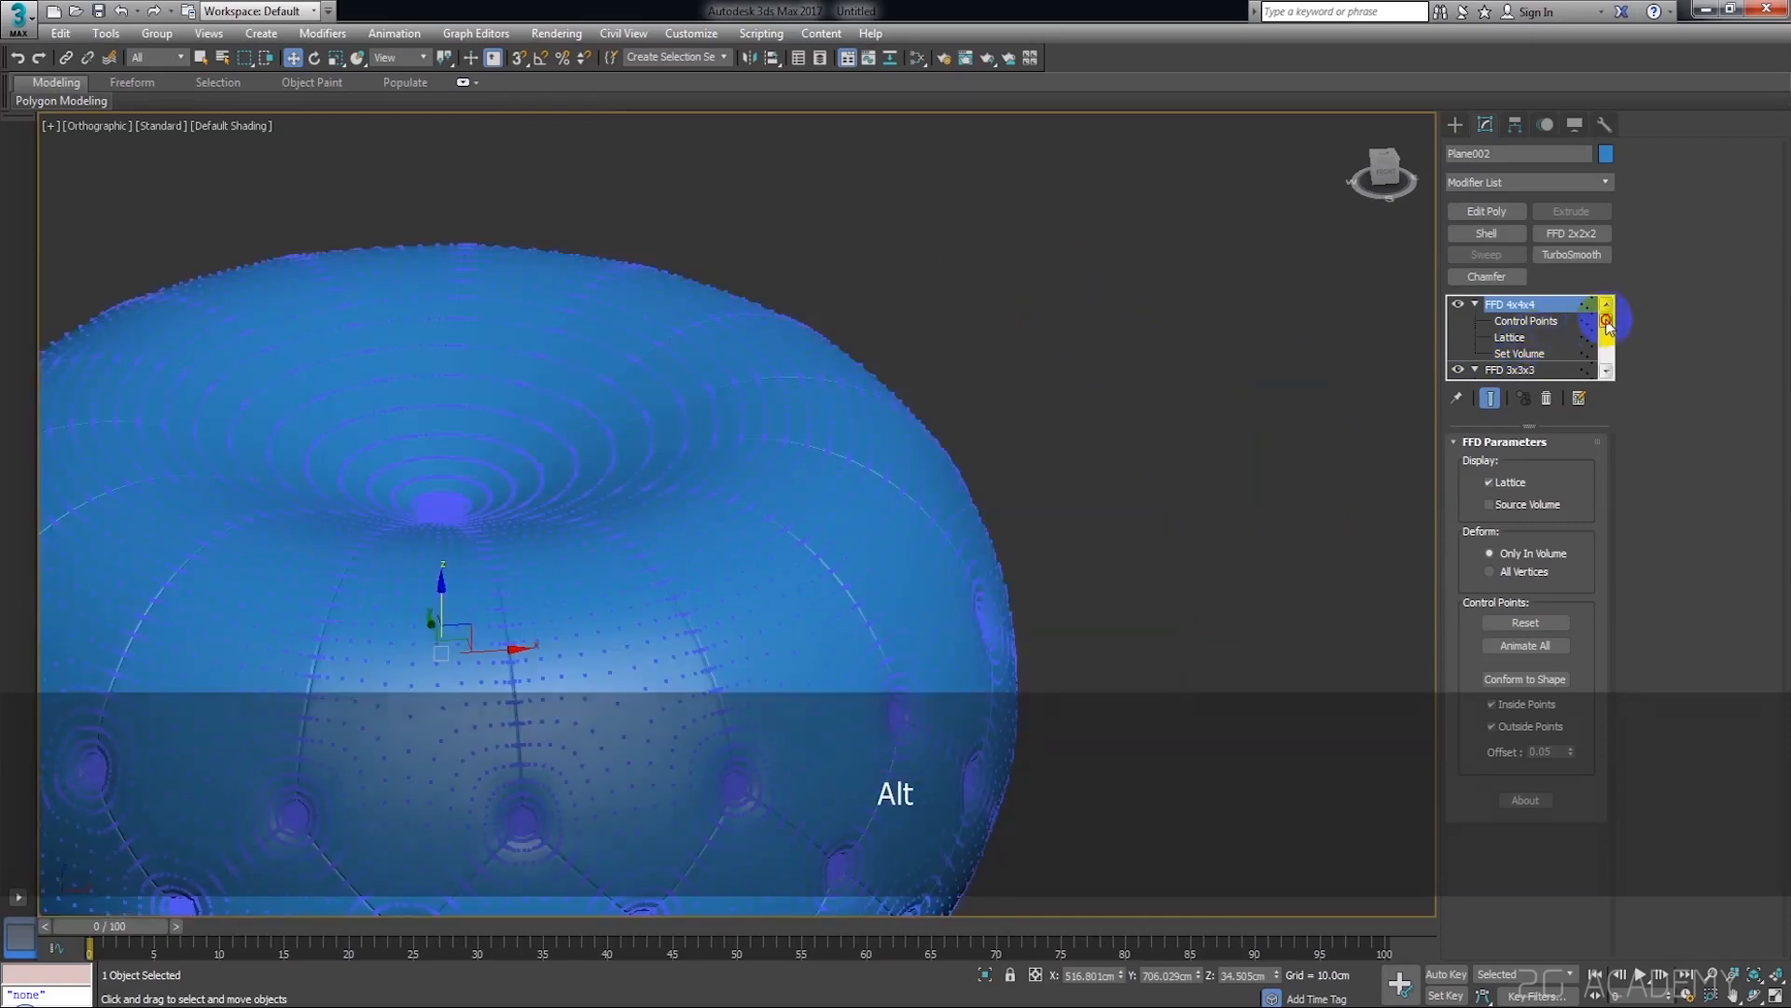
scroll(1198, 384, down, 5)
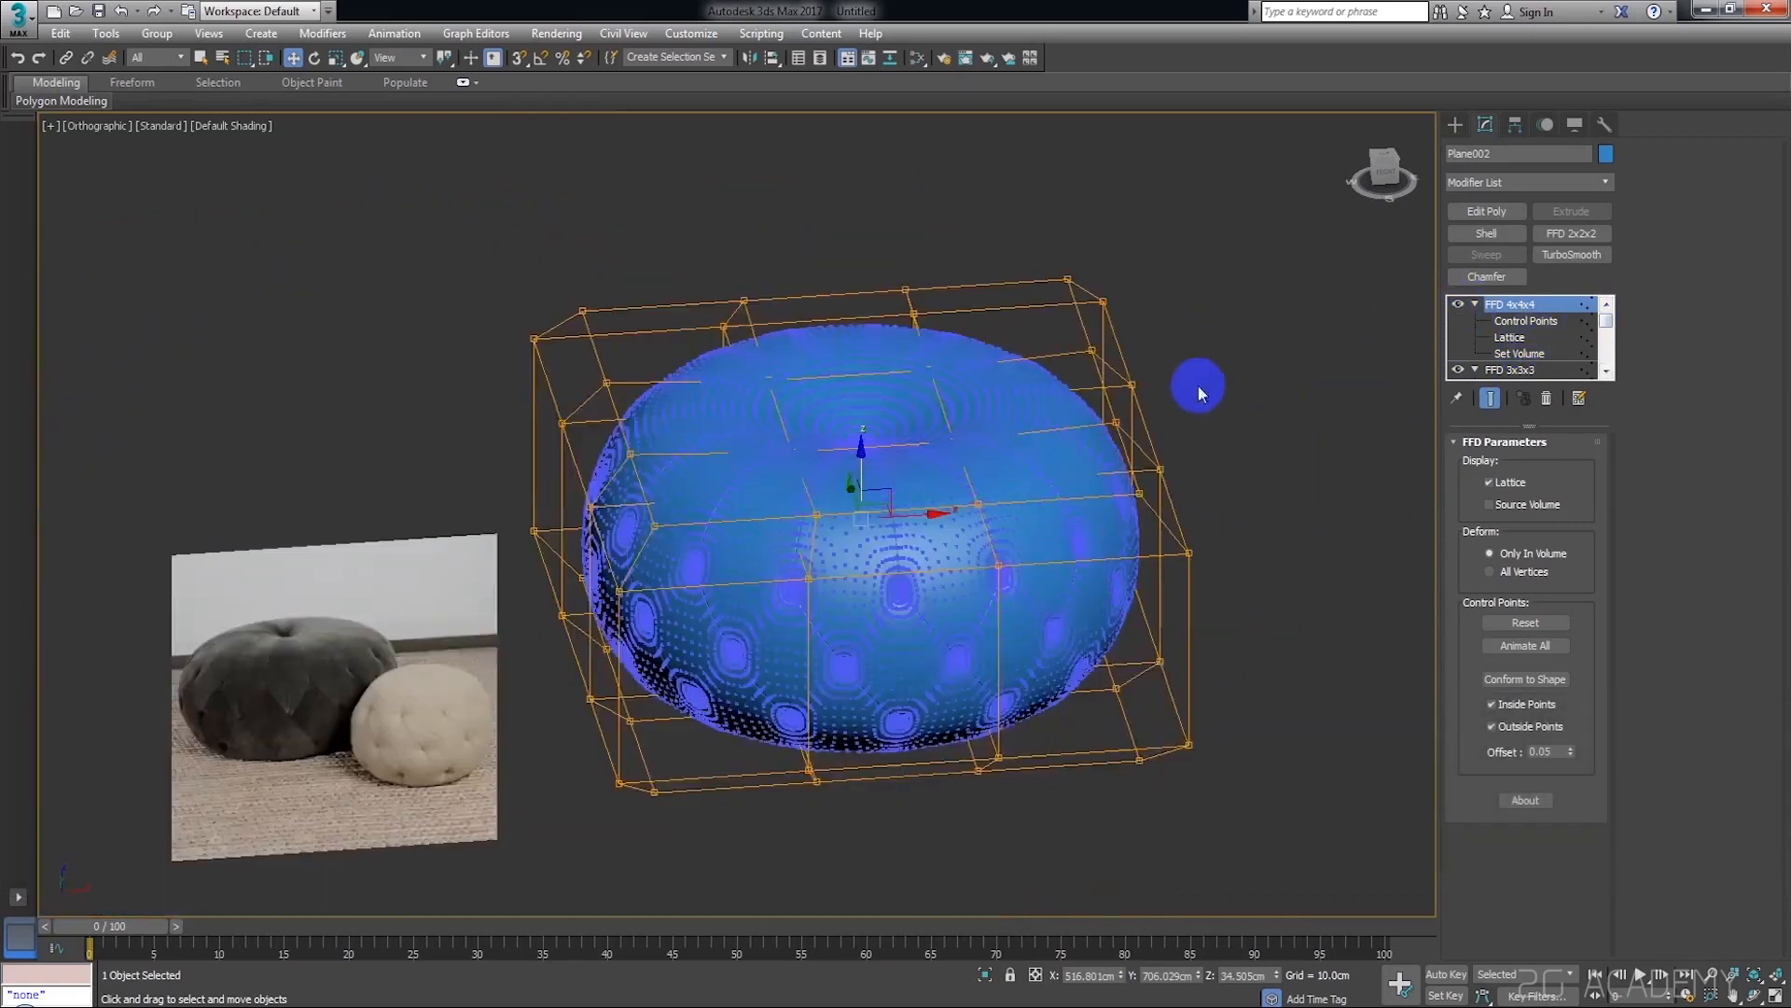
Remove the FFD 4x4x4 and FFD 3x3x3 modifiers from the pouf's modifier stack
click(1198, 384)
click(1016, 491)
mouse_move(1016, 492)
alt+middle_down()
mouse_move(995, 467)
mouse_move(1083, 450)
mouse_move(1111, 525)
mouse_move(1099, 512)
mouse_move(1117, 504)
alt+middle_up()
click(1292, 361)
click(1039, 495)
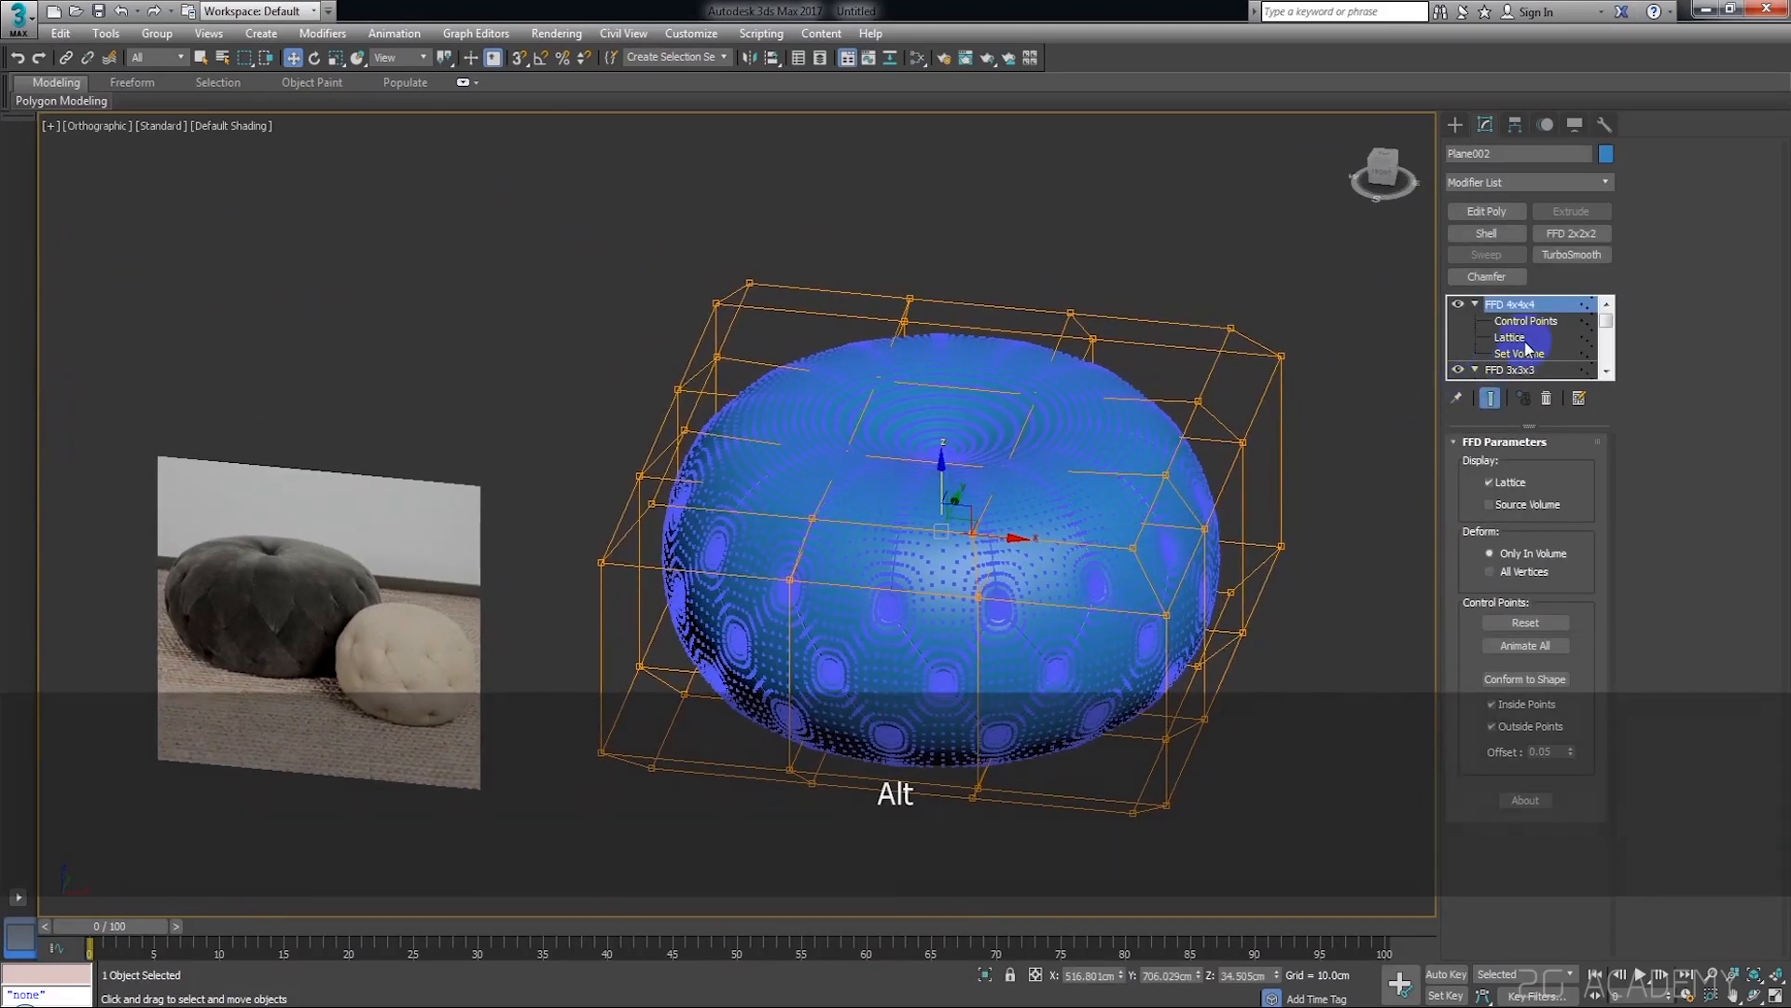
right_click(1575, 305)
click(1597, 334)
right_click(1533, 316)
click(1579, 348)
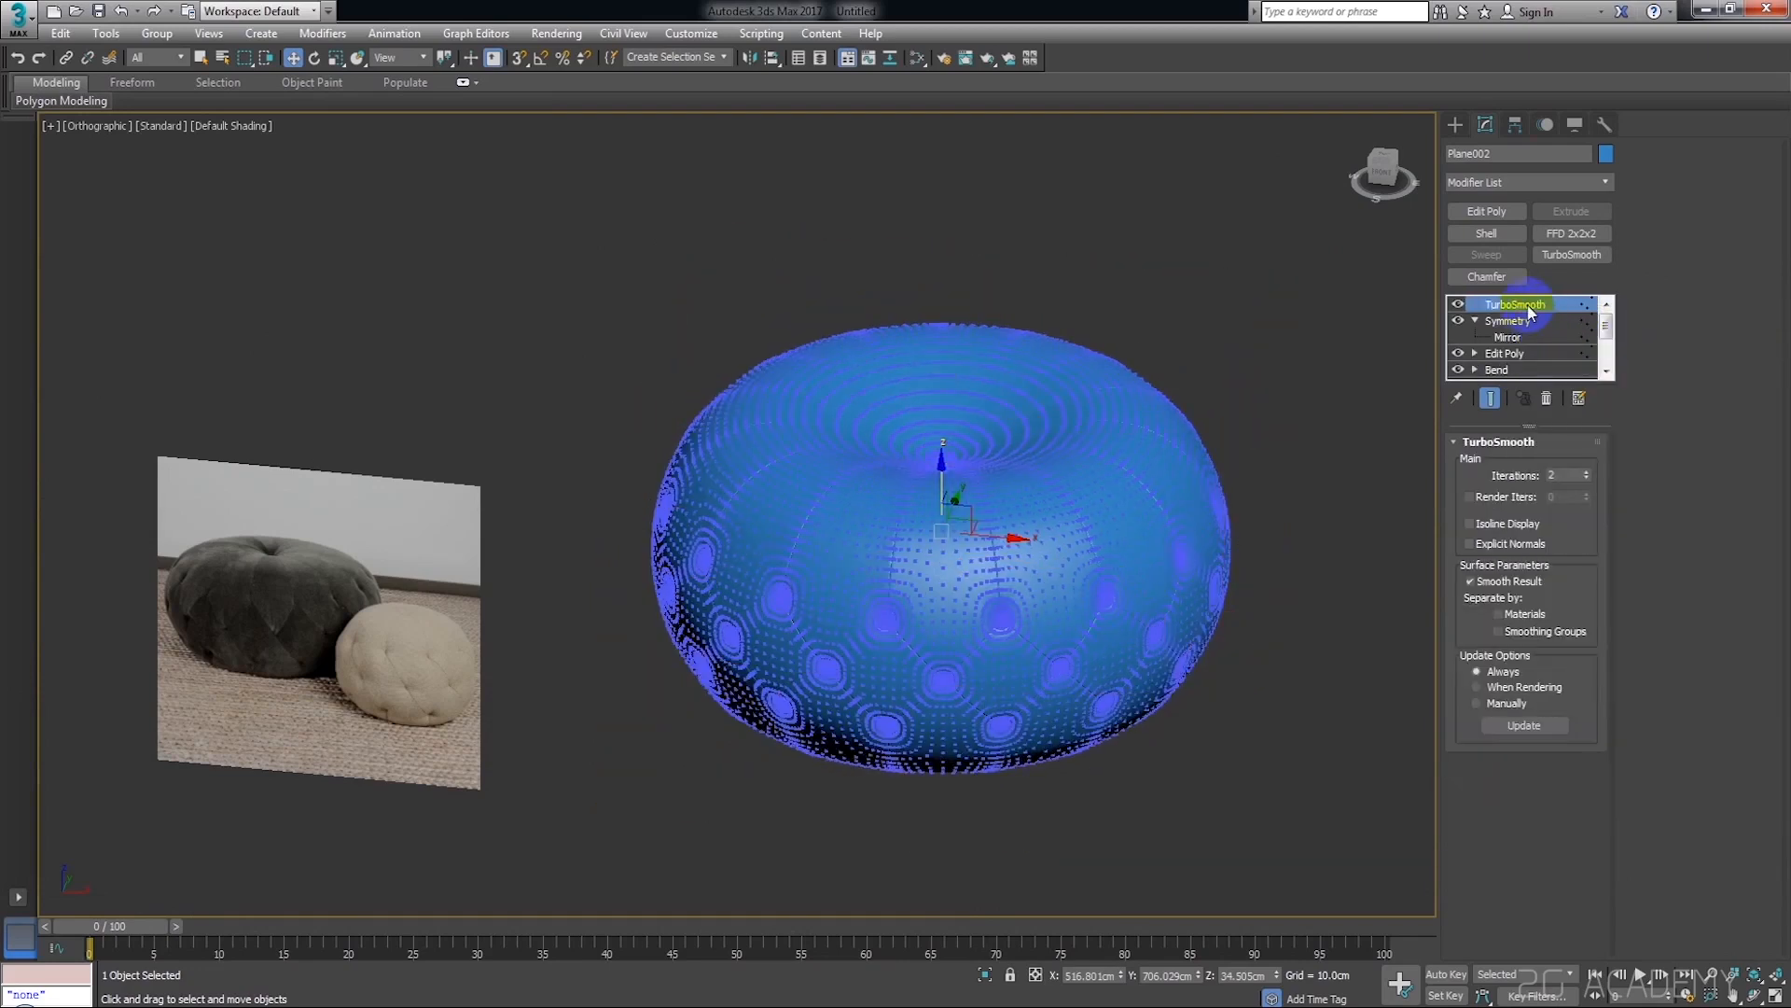
Delete the TurboSmooth modifier so Symmetry is on top of the stack
click(1292, 265)
scroll(1052, 502, up, 4)
click(1052, 490)
scroll(1052, 488, down, 6)
alt+middle_drag(1194, 436, 1157, 480)
right_click(1540, 305)
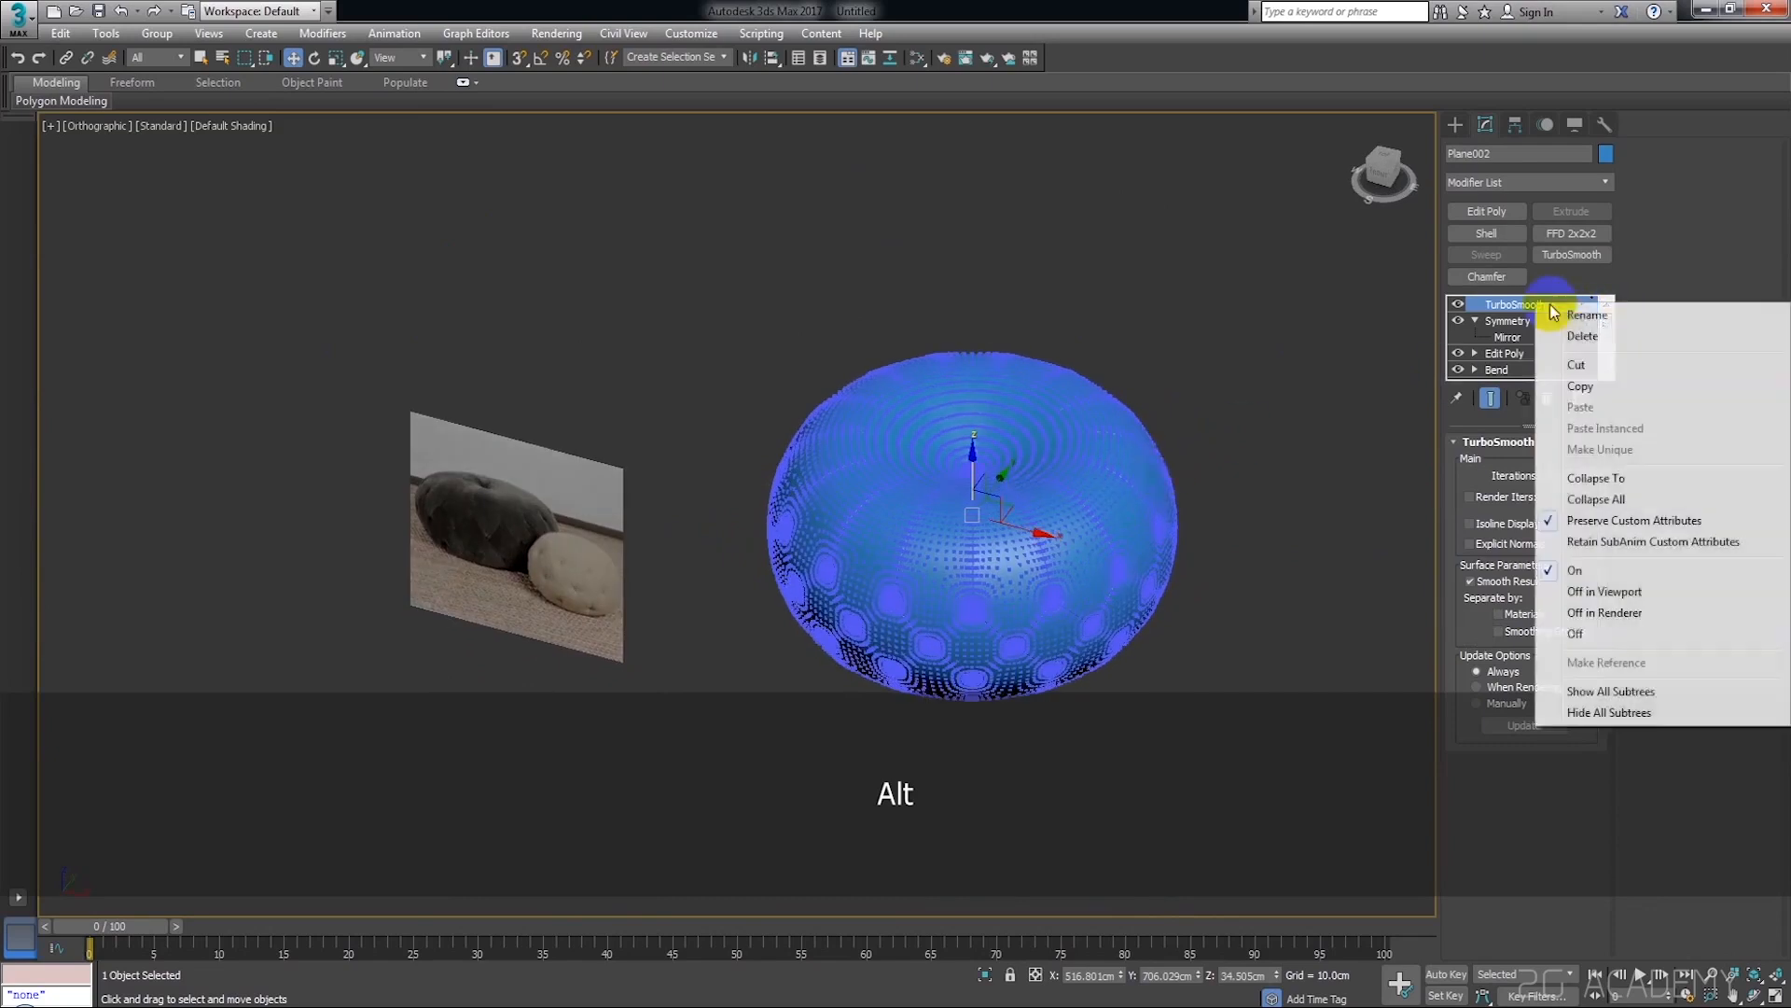
click(1609, 350)
Return to the vertex level of the Edit Poly below Symmetry and clear its vertex selection
click(1139, 404)
scroll(1012, 472, up, 5)
click(1012, 467)
scroll(1158, 468, down, 5)
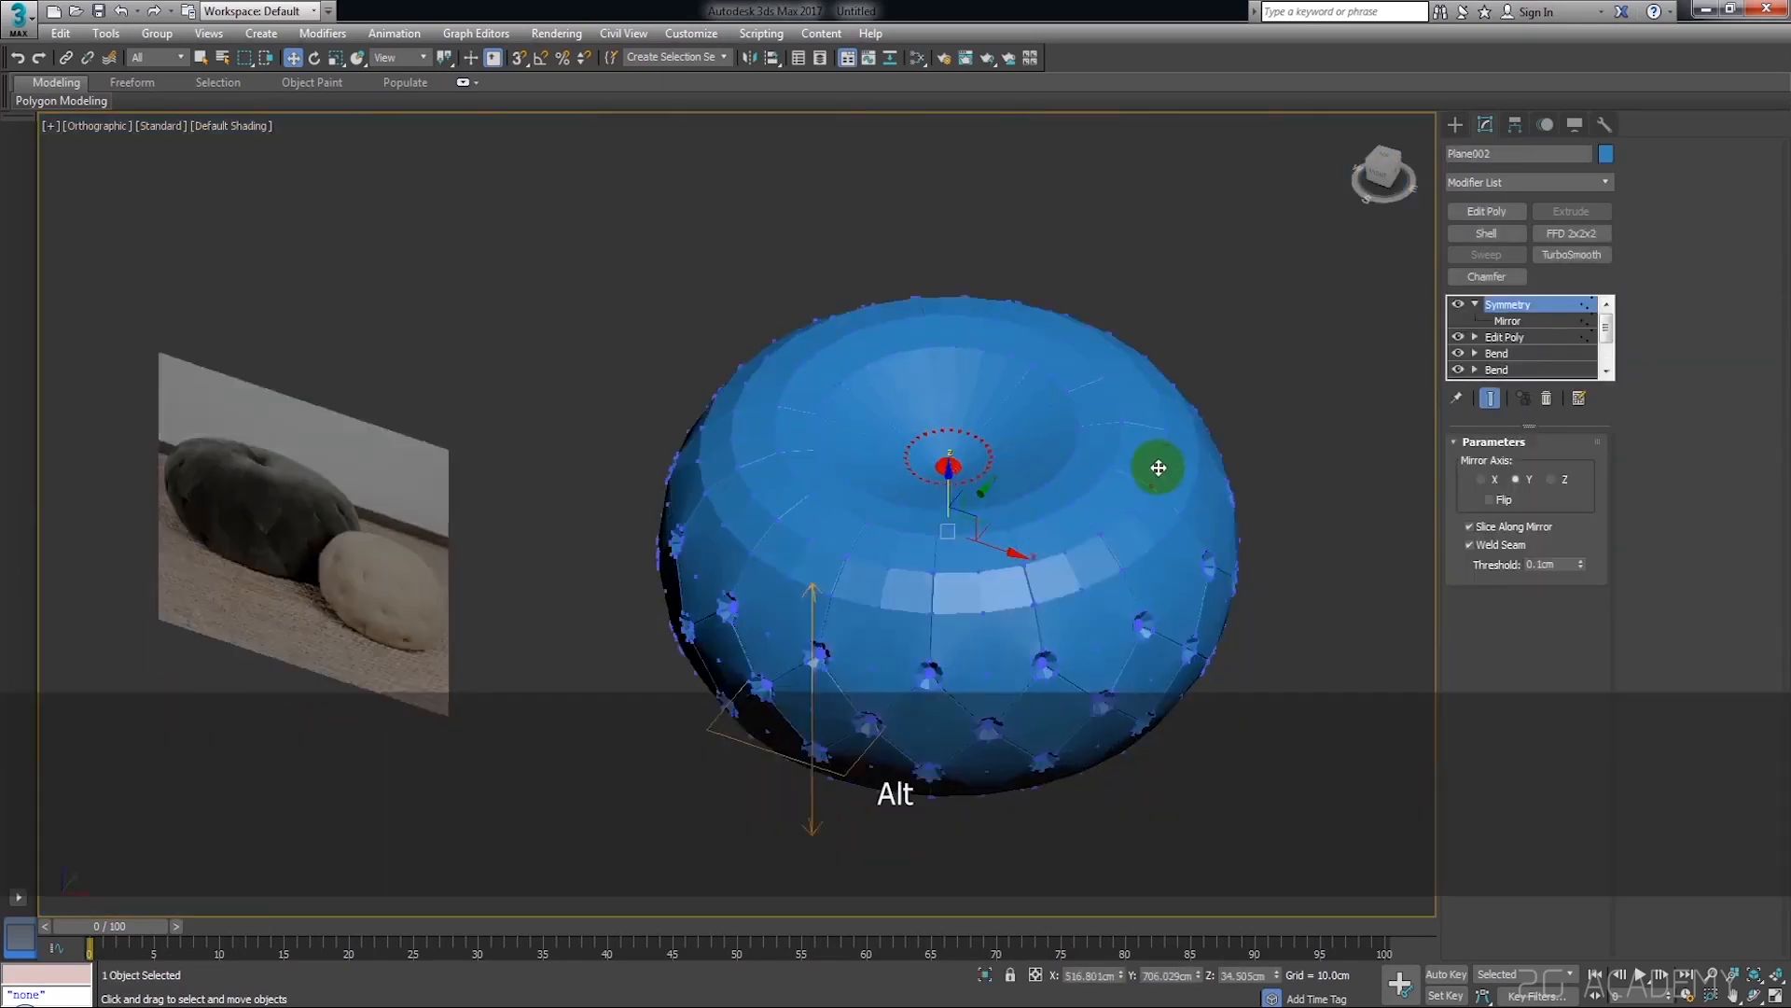
alt+middle_drag(1158, 467, 1176, 458)
click(1267, 386)
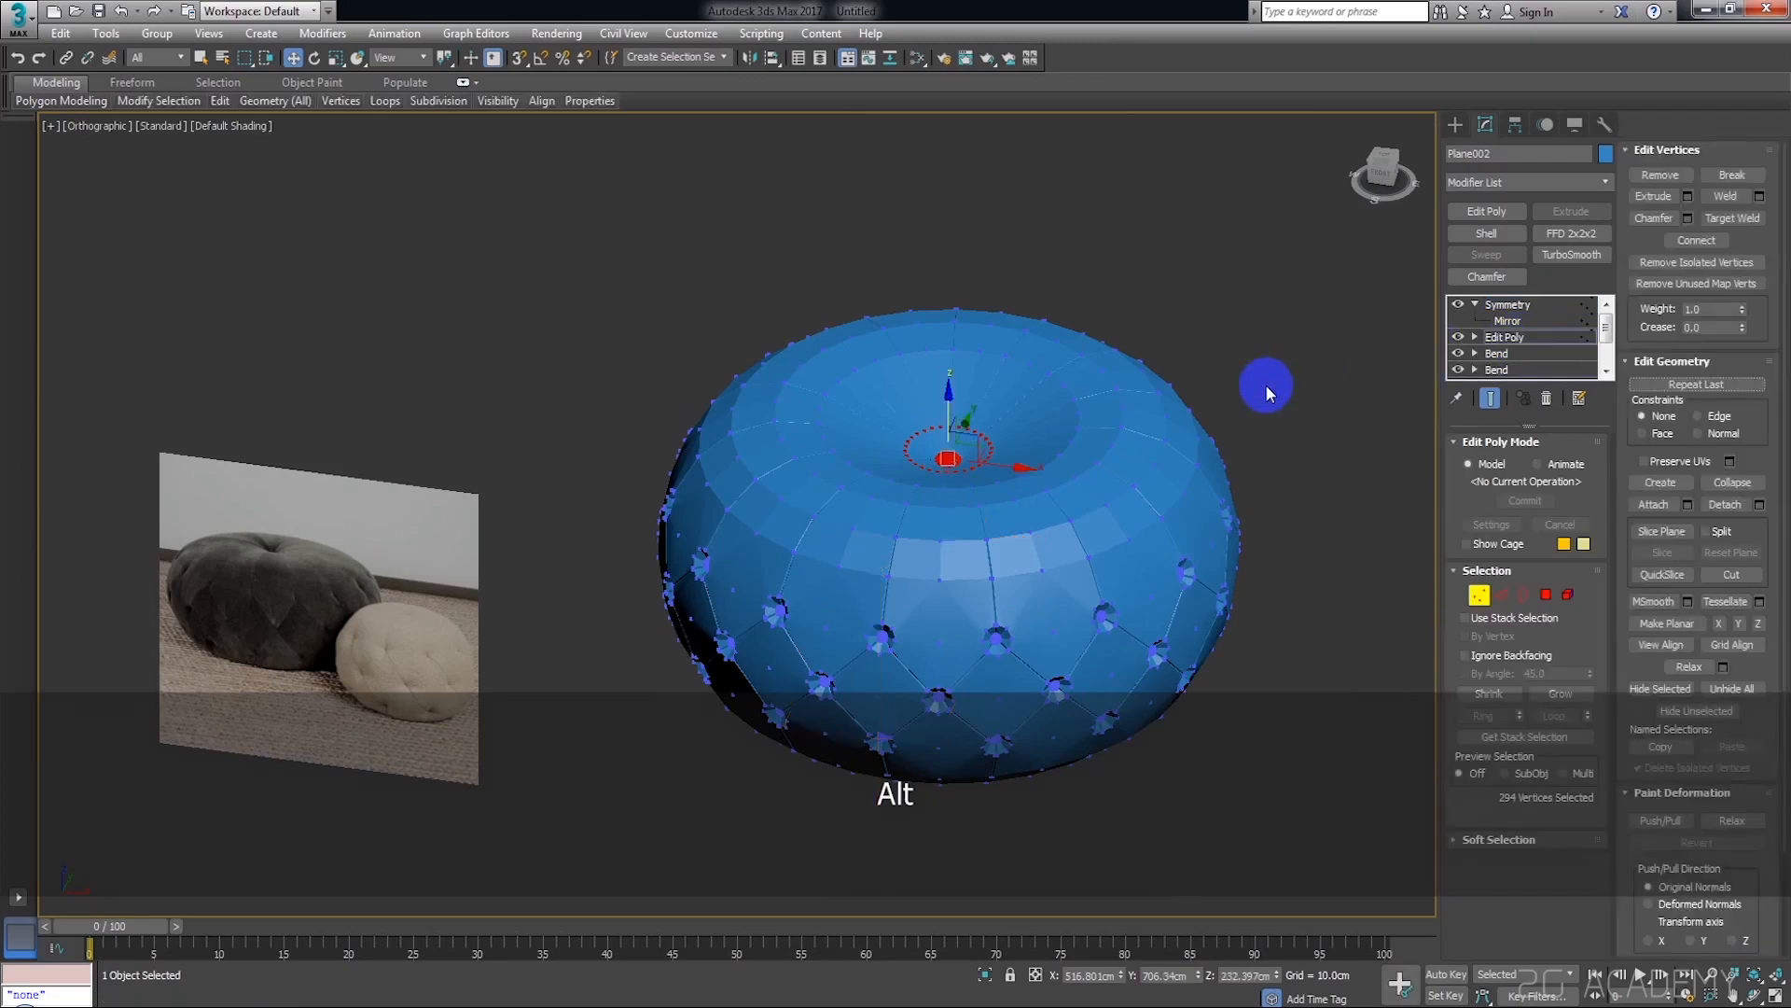
Examine the dimple of the grey pouf in the reference image and compare it with the modelled centre
scroll(309, 528, up, 4)
middle_drag(310, 528, 435, 395)
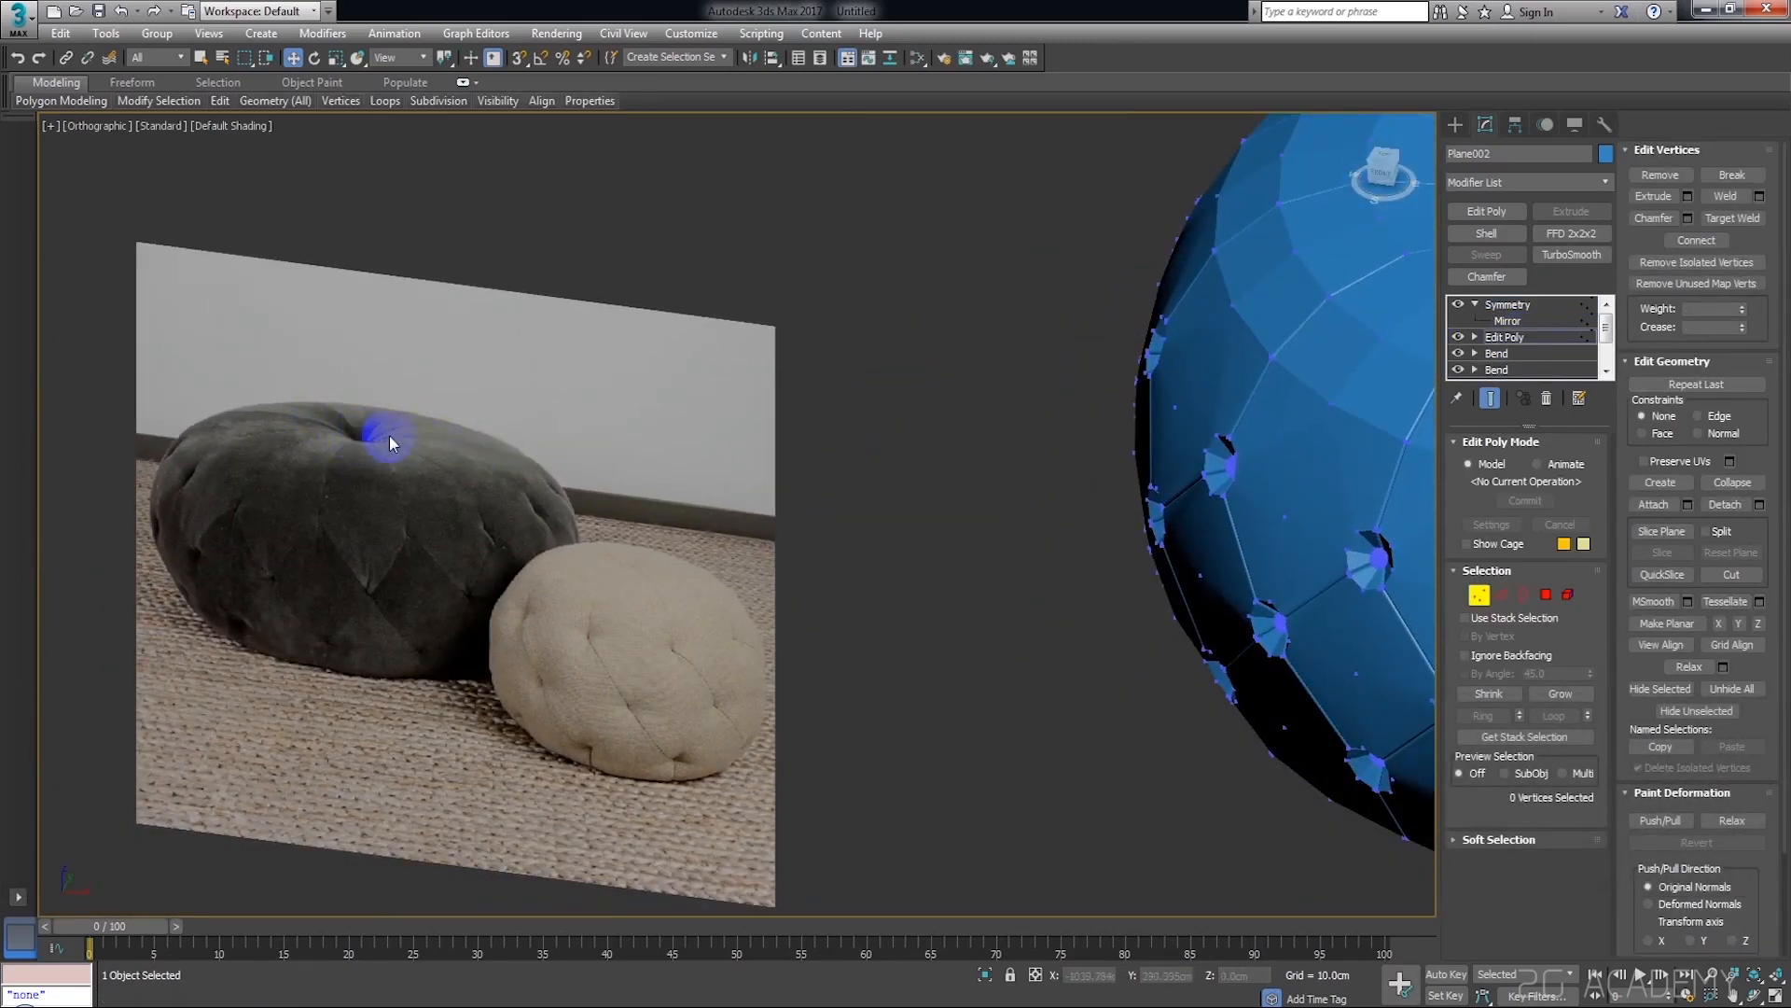
scroll(389, 435, down, 6)
alt+middle_drag(1012, 410, 502, 527)
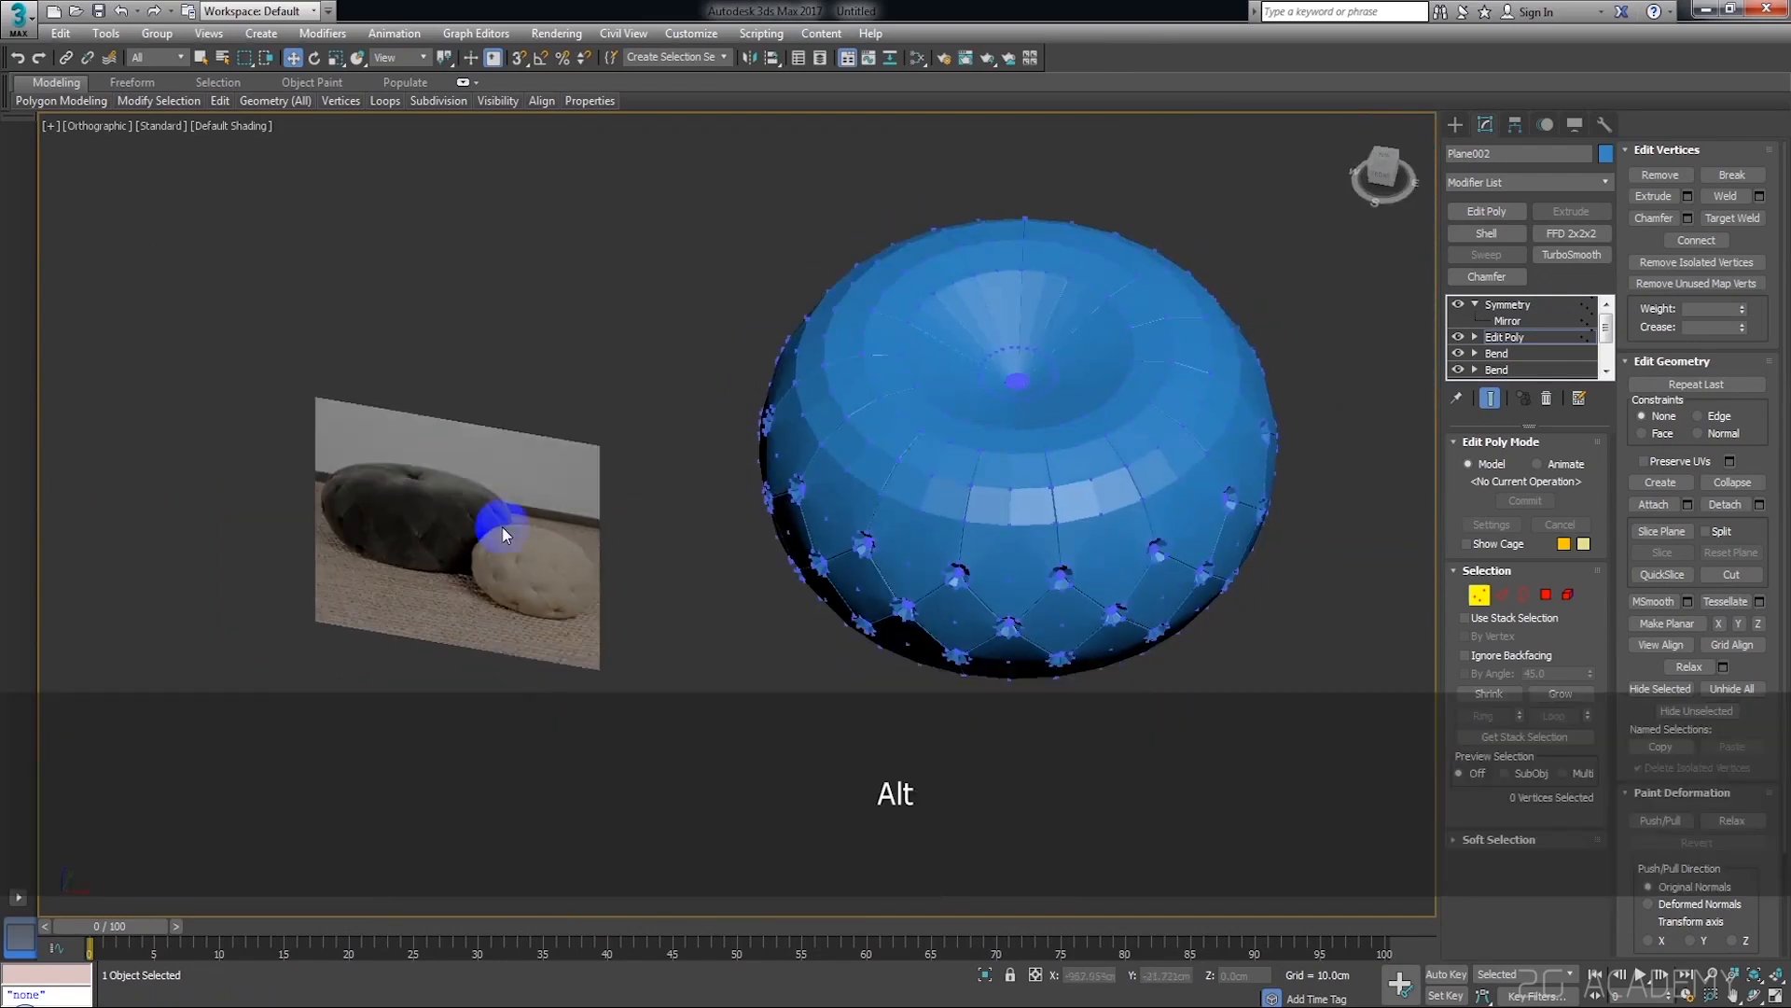
scroll(366, 538, up, 4)
middle_drag(476, 420, 289, 459)
scroll(983, 429, down, 4)
middle_drag(1161, 404, 793, 525)
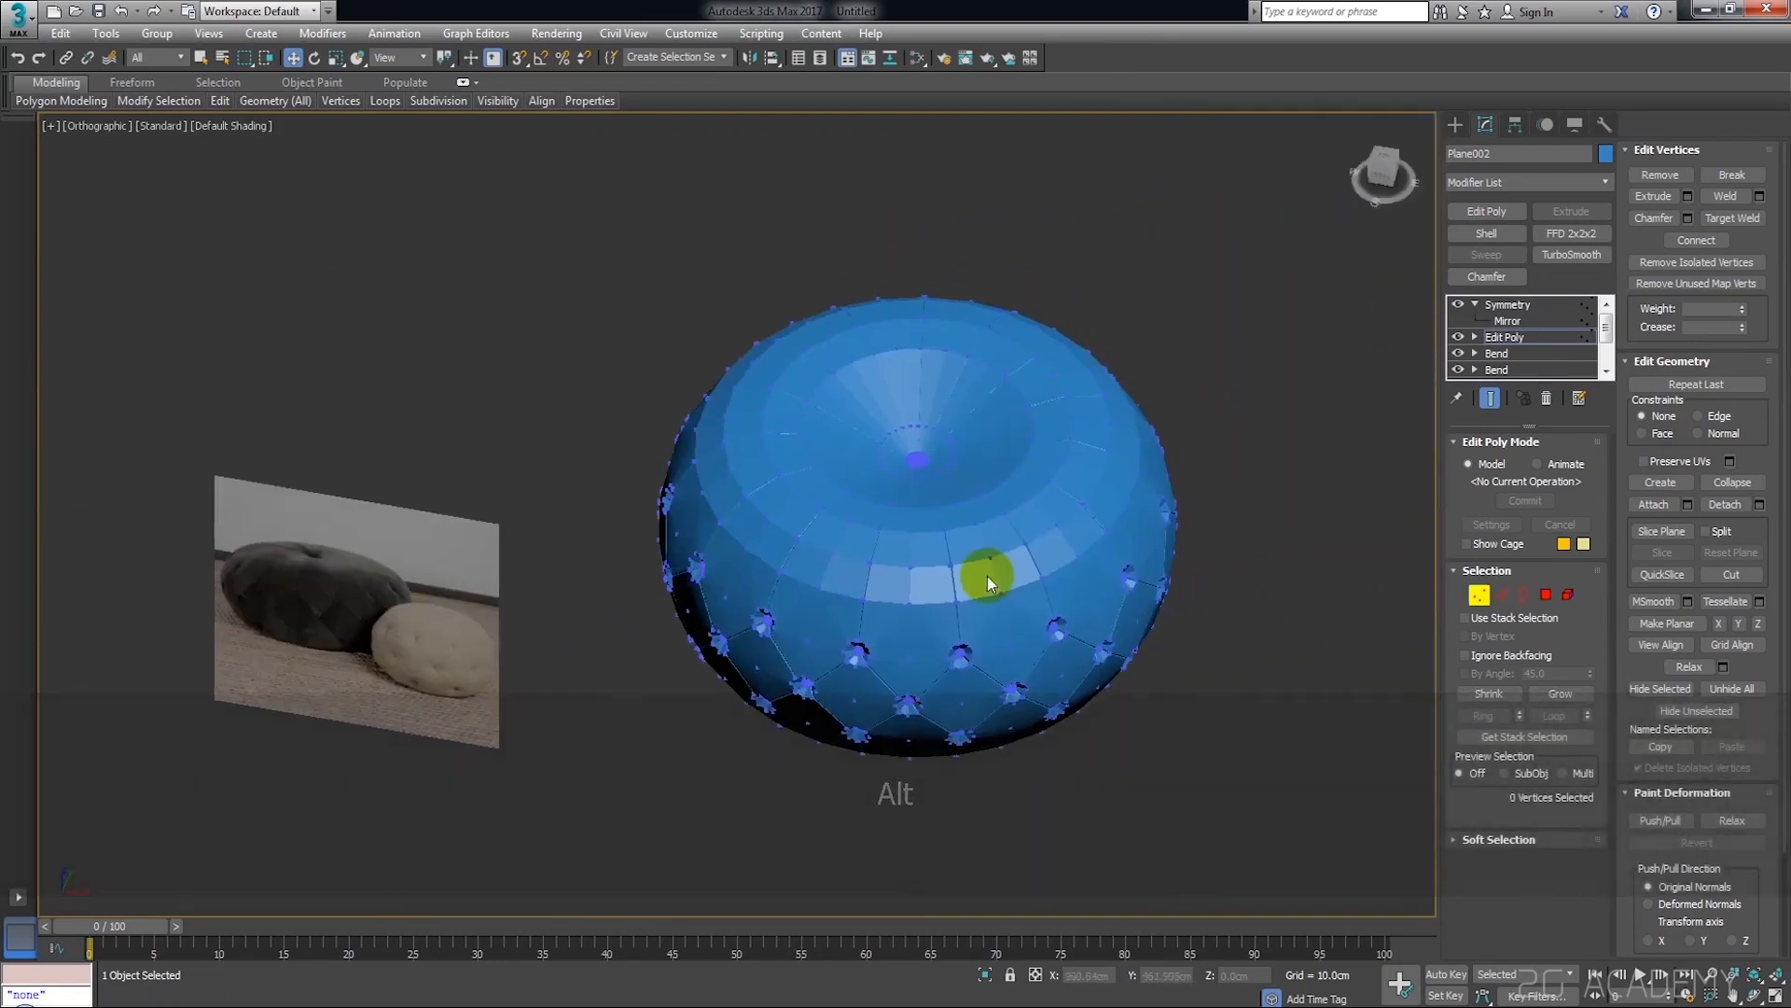
At edge level, select the edge loop around the central dimple and scale it inward in the horizontal plane
click(1502, 601)
scroll(1026, 461, up, 5)
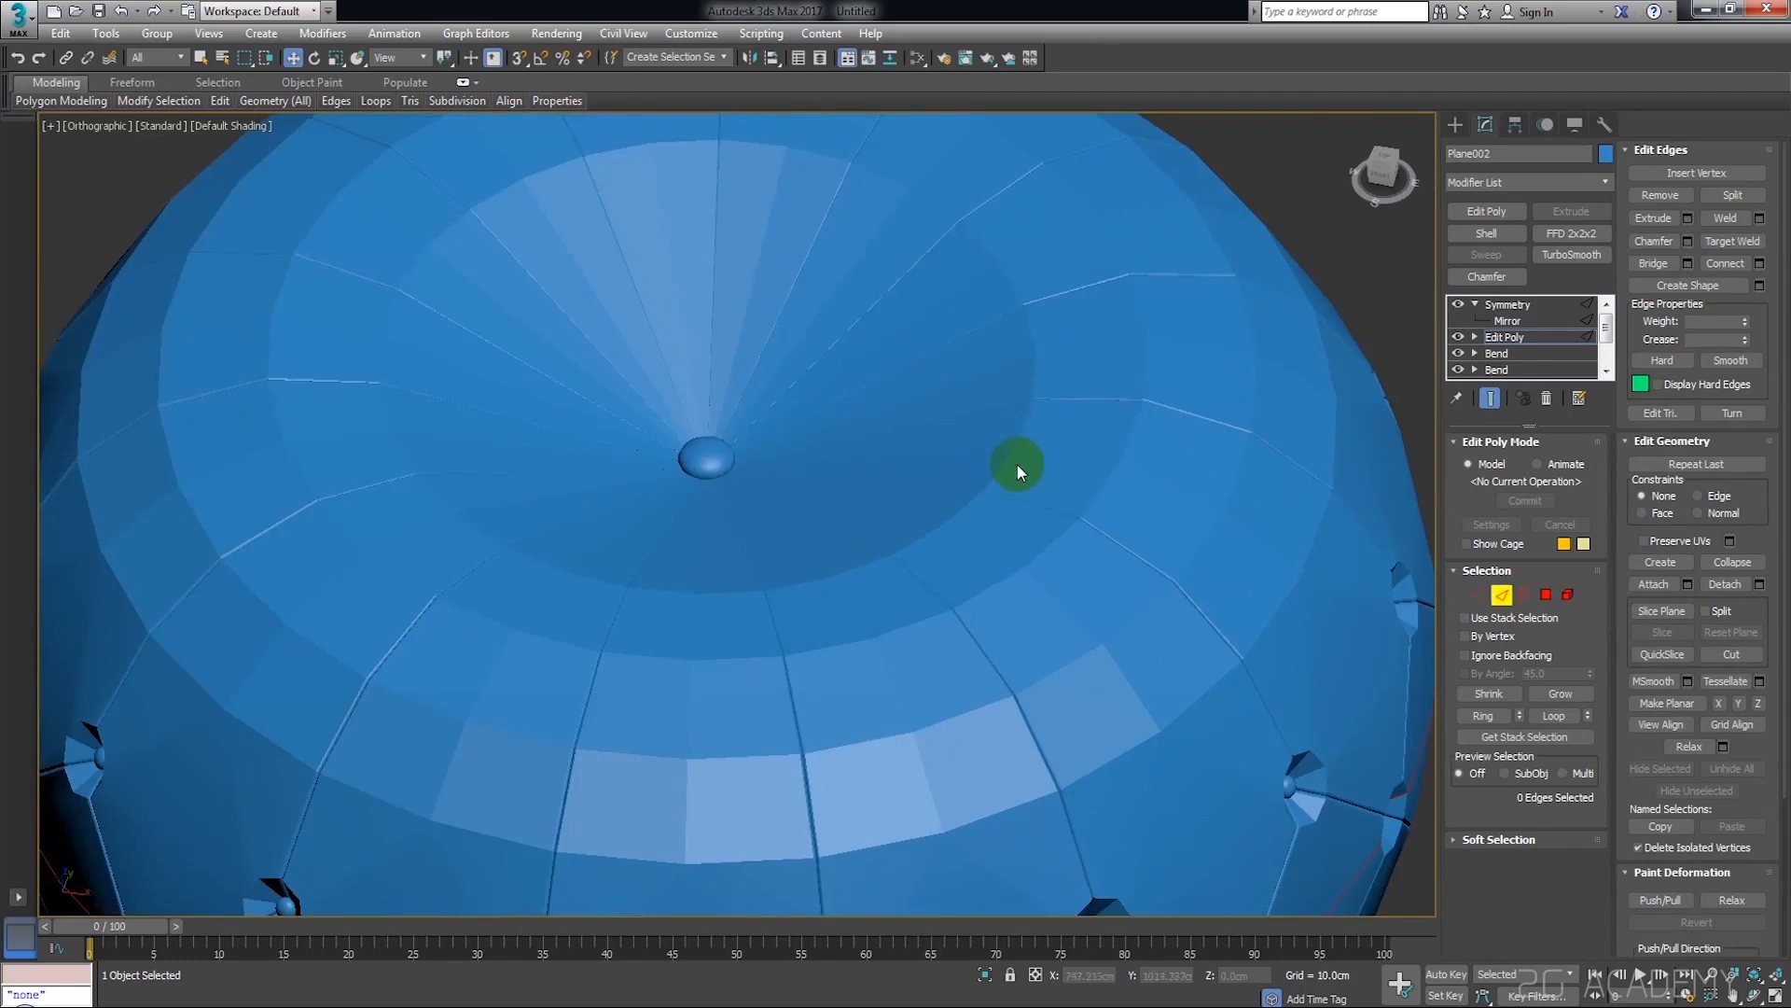
scroll(1009, 461, down, 4)
scroll(989, 461, up, 4)
mouse_move(1008, 458)
alt+middle_down()
mouse_move(989, 460)
mouse_move(1007, 463)
alt+middle_up()
scroll(989, 461, down, 4)
scroll(870, 455, up, 2)
key(r)
scroll(869, 455, up, 2)
drag(819, 401, 793, 364)
scroll(793, 364, down, 3)
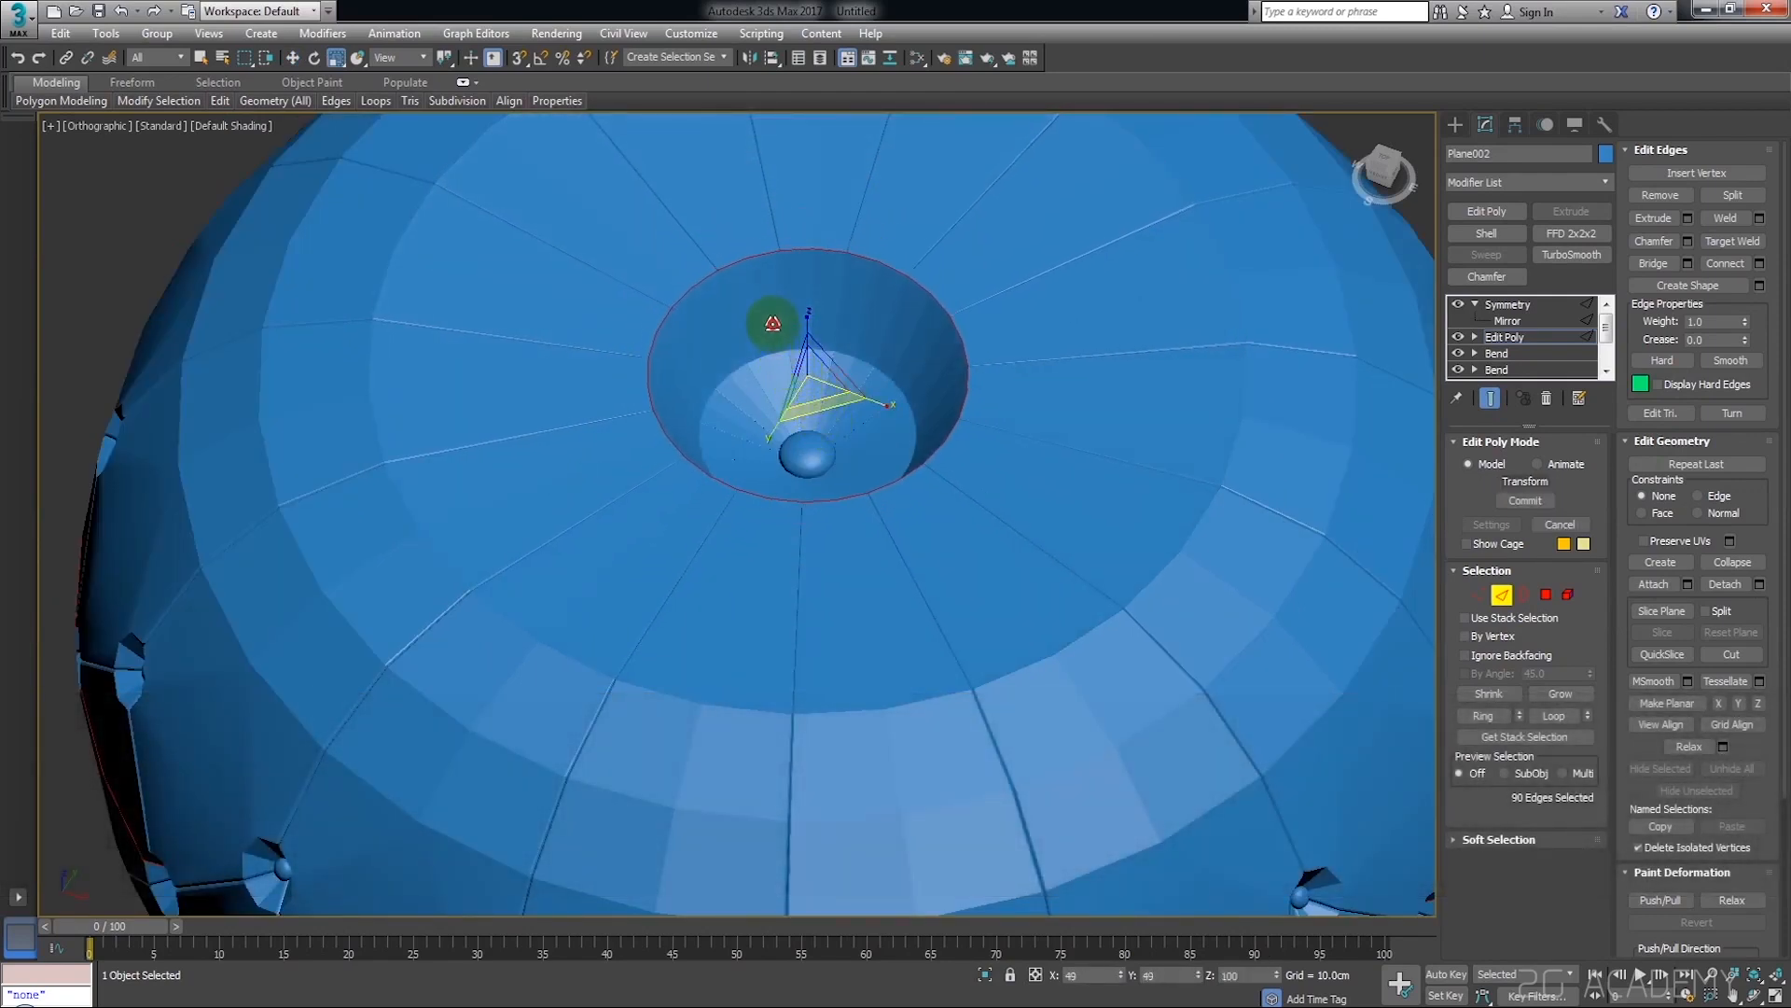
mouse_move(812, 372)
alt+middle_down()
mouse_move(831, 320)
mouse_move(828, 388)
alt+middle_up()
scroll(830, 329, down, 4)
scroll(830, 371, up, 4)
scroll(932, 452, down, 3)
Select the inner edge loop surrounding the central button and scale it closer to the button
alt+middle_drag(905, 446, 867, 357)
scroll(868, 357, up, 4)
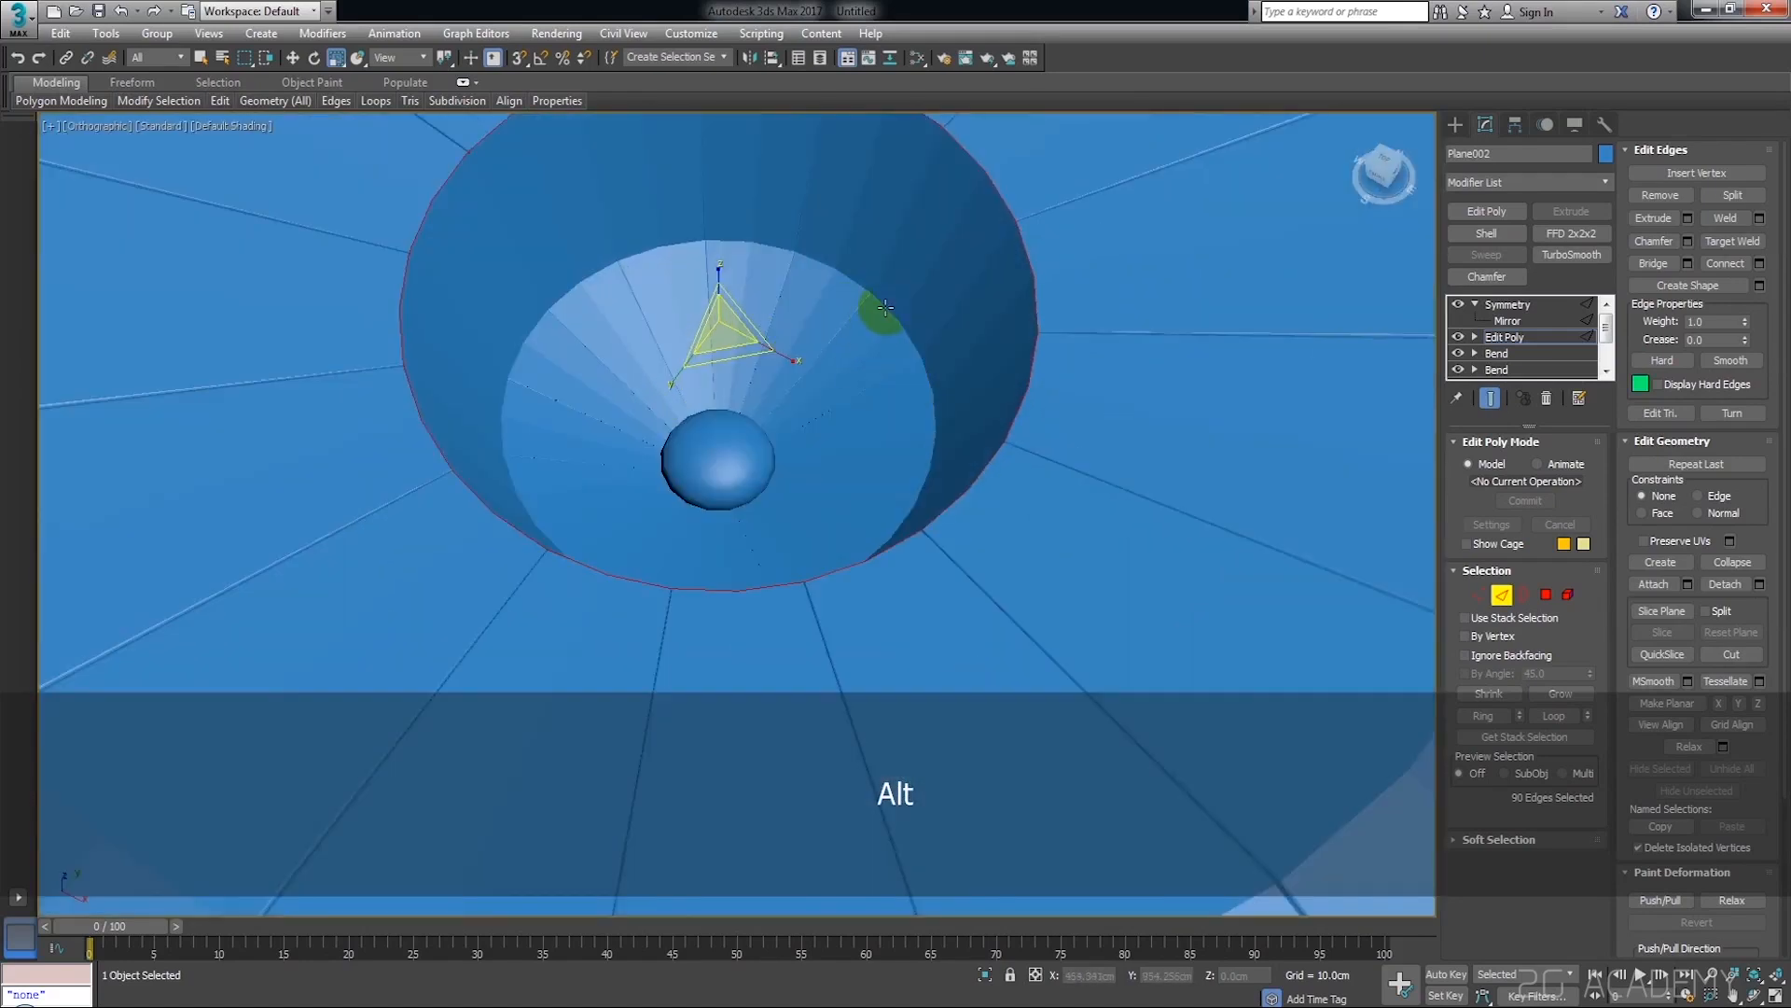
double_click(883, 306)
drag(730, 439, 780, 521)
scroll(808, 561, down, 4)
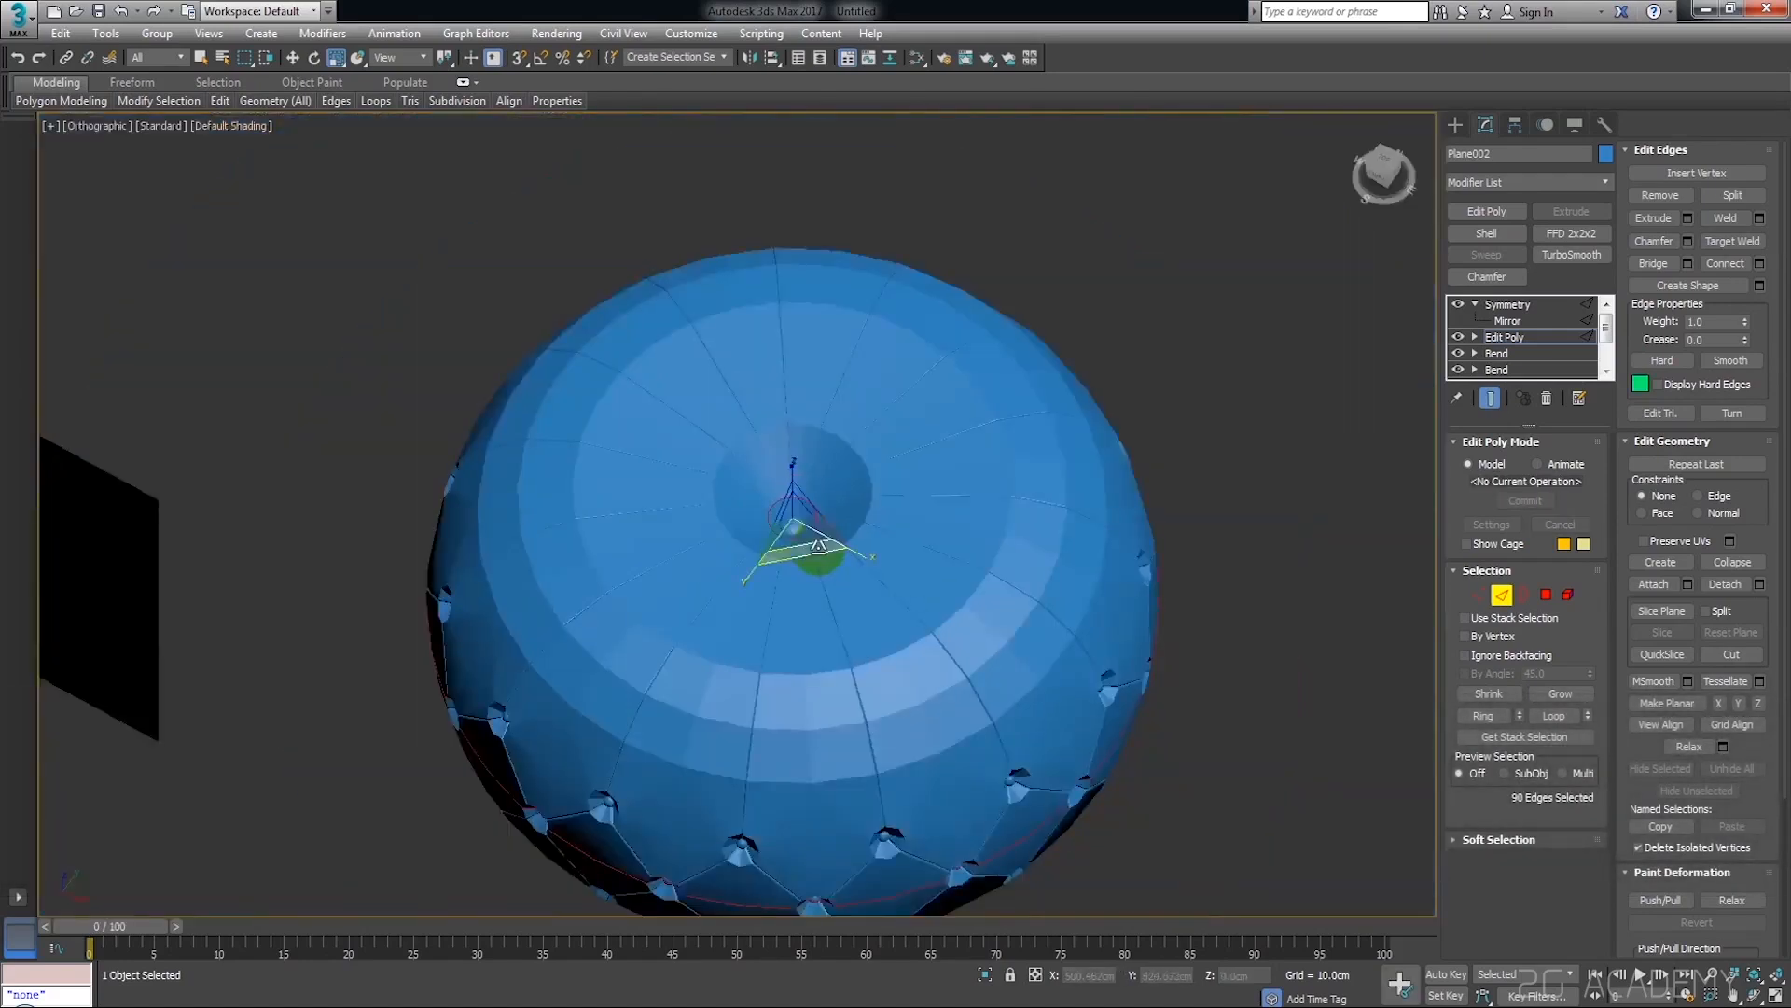
Reselect the dimple's rim loop and scale it down to narrow the opening further
scroll(819, 510, up, 4)
alt+middle_drag(895, 531, 695, 449)
key(w)
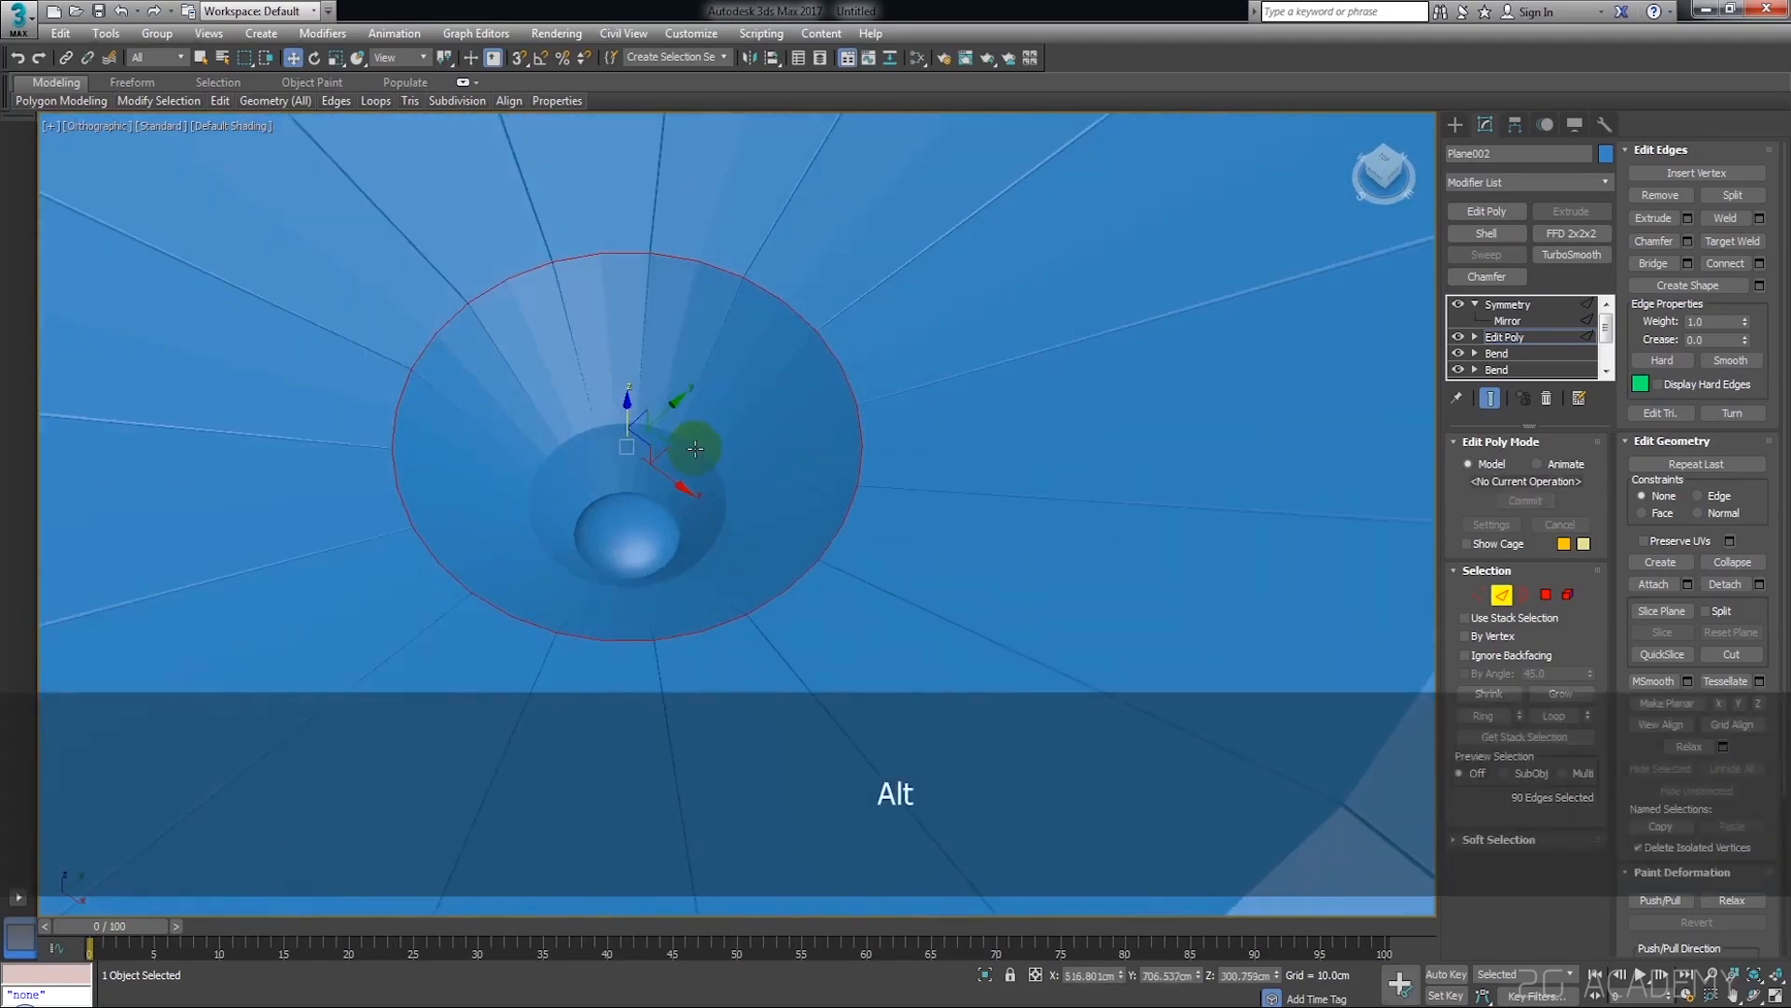
key(r)
mouse_move(635, 457)
mouse_down()
mouse_move(648, 498)
mouse_move(657, 477)
mouse_up()
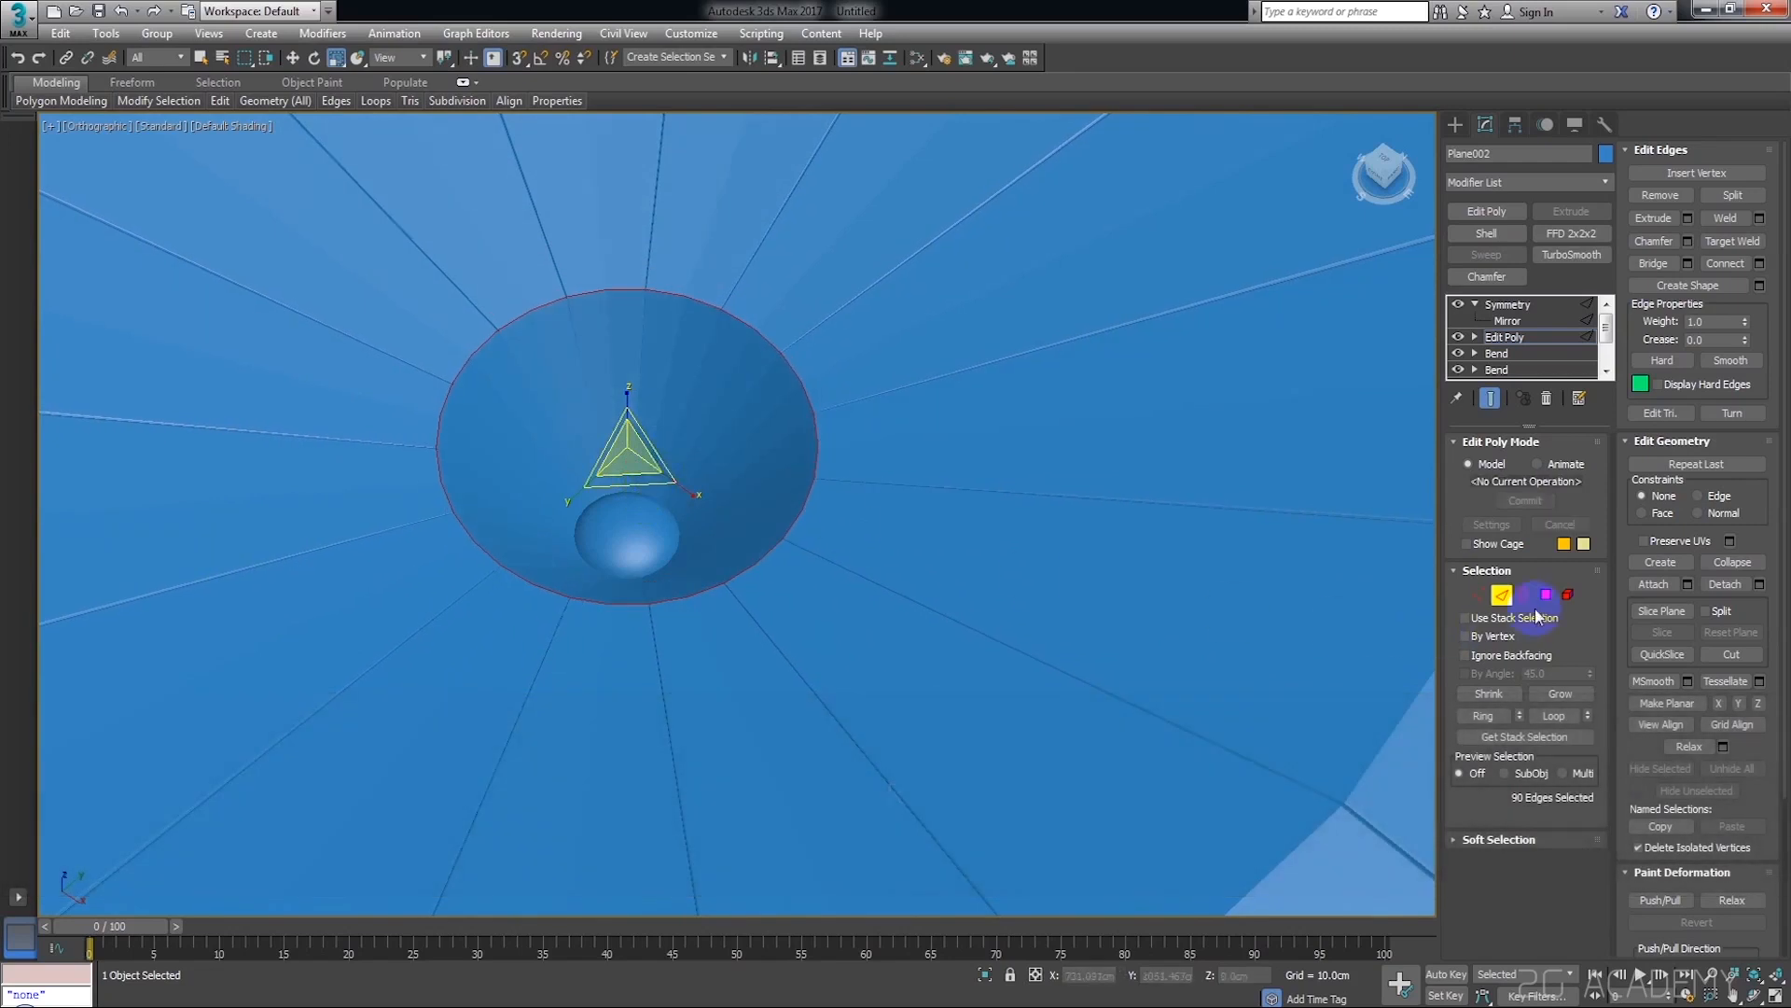
Select the central button as an element and raise it slightly within the dimple
click(1567, 595)
click(627, 537)
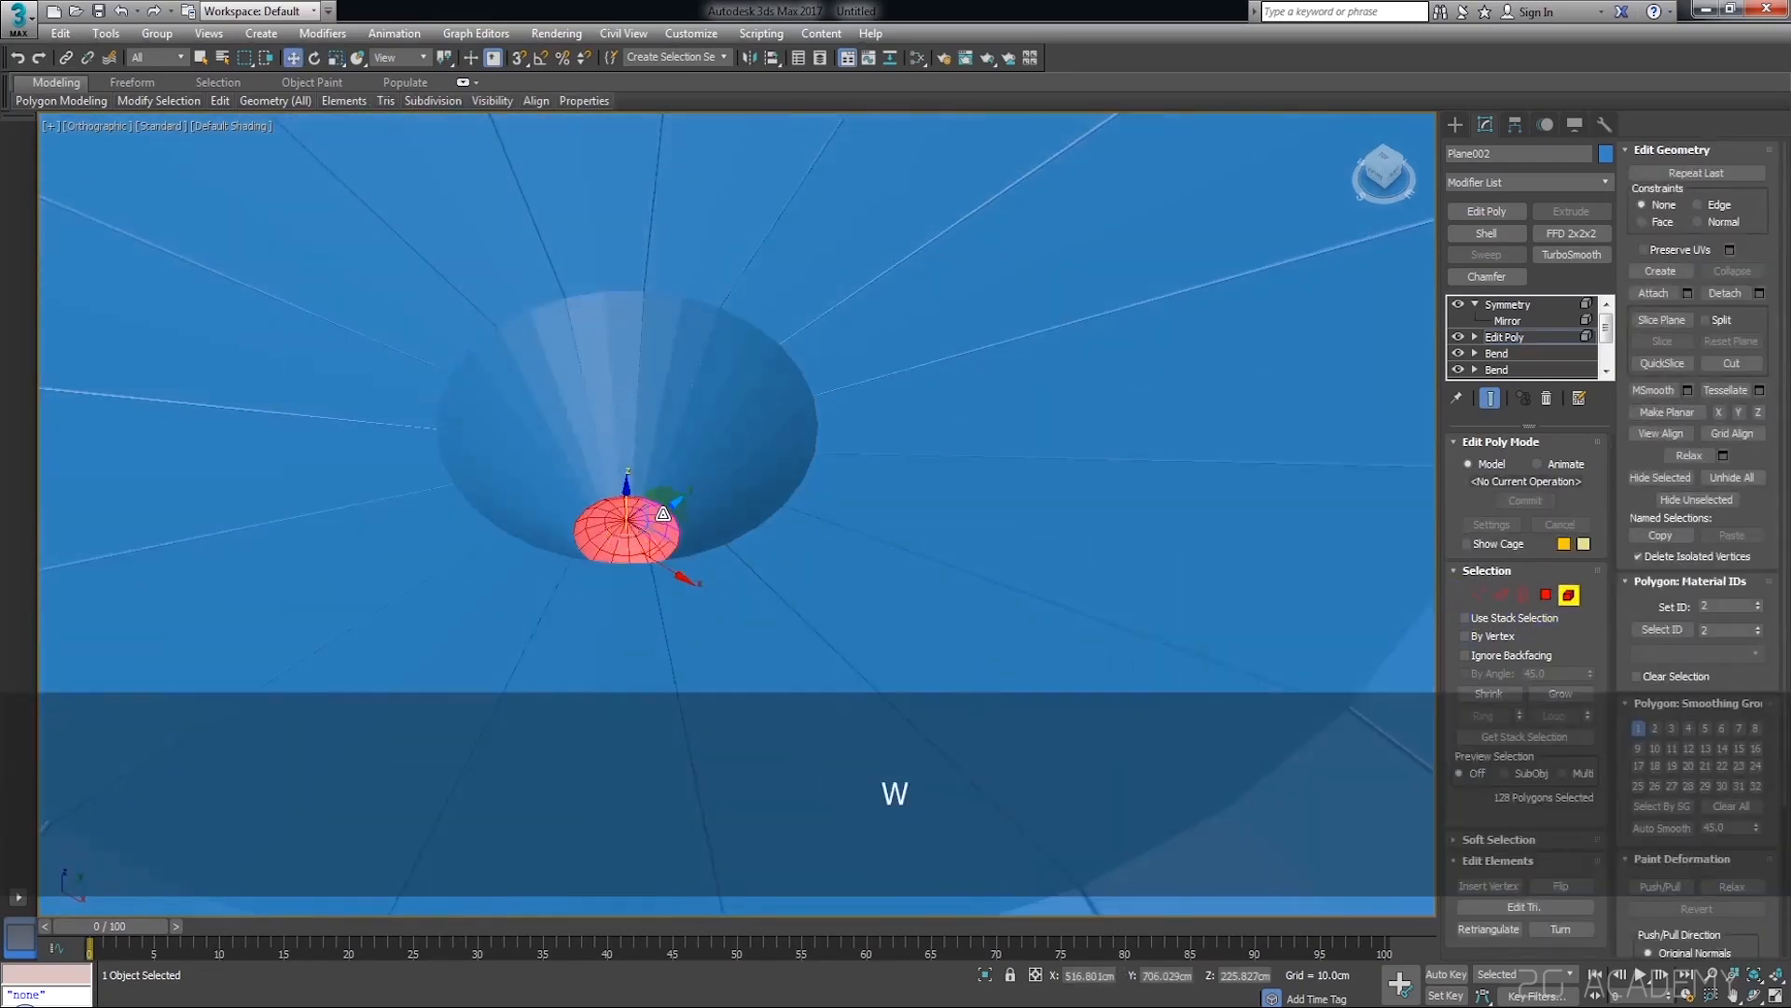
mouse_move(627, 496)
mouse_down()
mouse_move(627, 466)
mouse_move(627, 482)
mouse_up()
scroll(628, 483, down, 5)
mouse_move(752, 500)
alt+middle_down()
mouse_move(762, 517)
mouse_move(740, 530)
alt+middle_up()
Show edged faces and connect the ring of radial edges outside the dimple's rim to add an edge loop
click(1502, 595)
alt+middle_drag(789, 461, 942, 445)
key(F4)
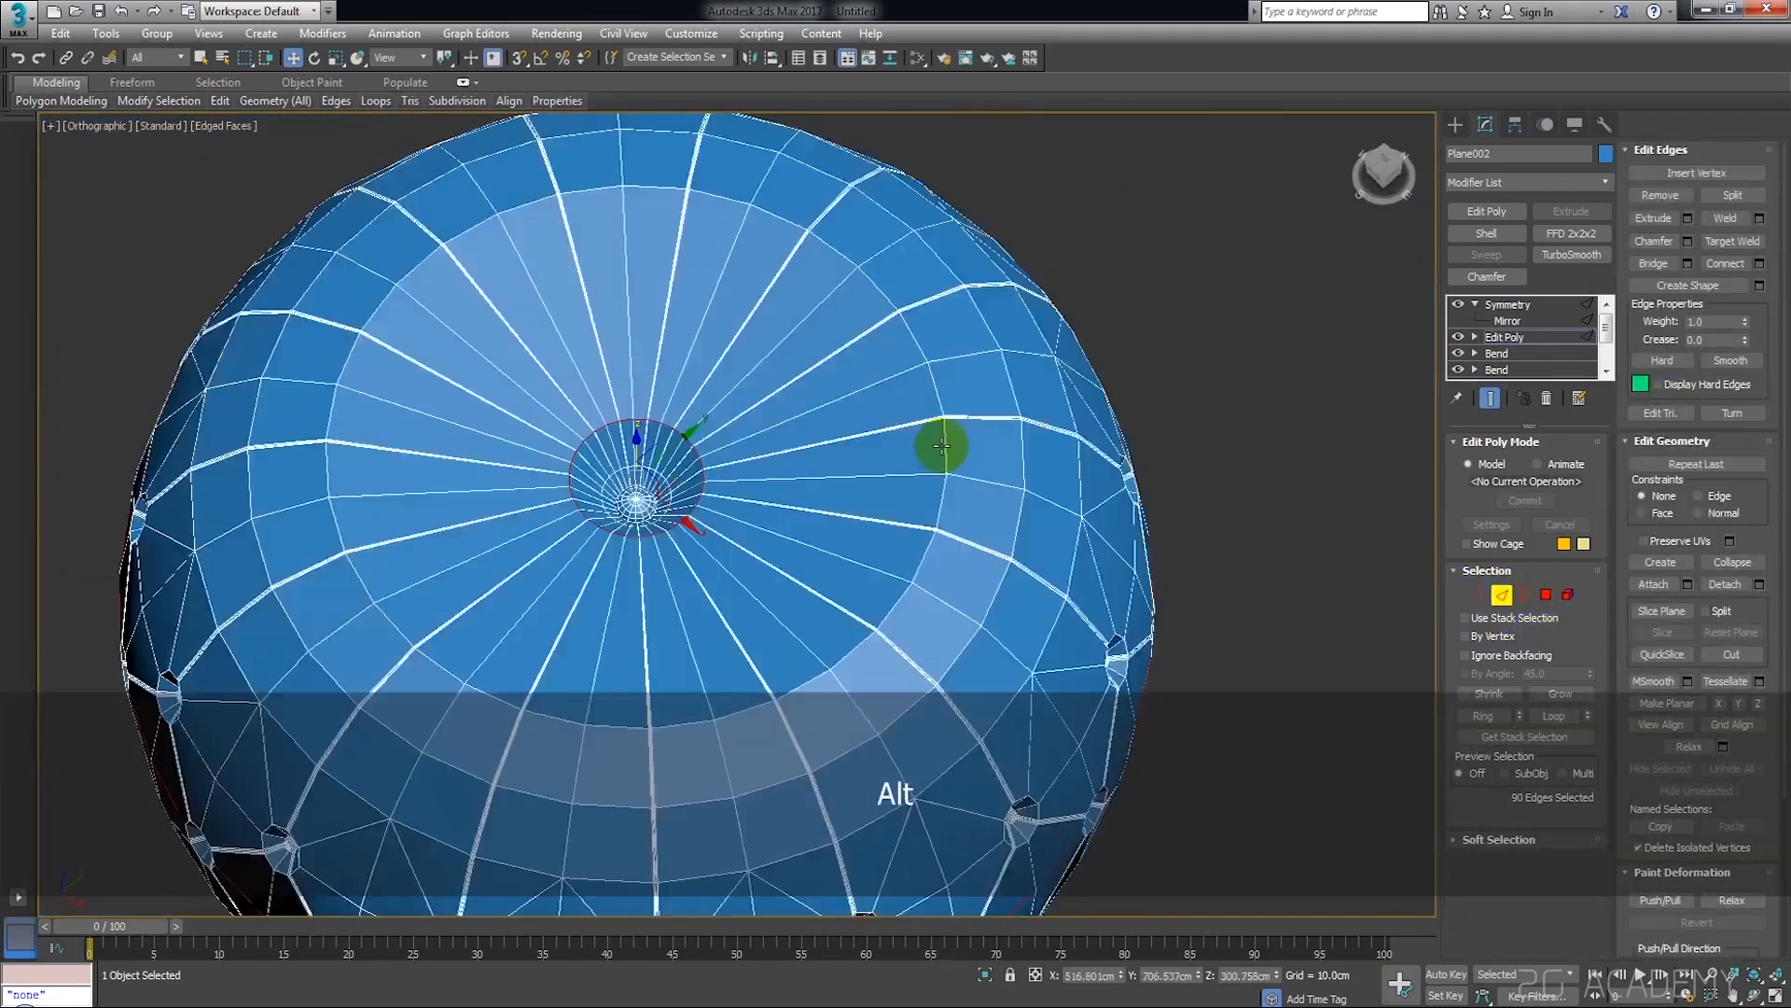
scroll(784, 494, up, 5)
click(871, 388)
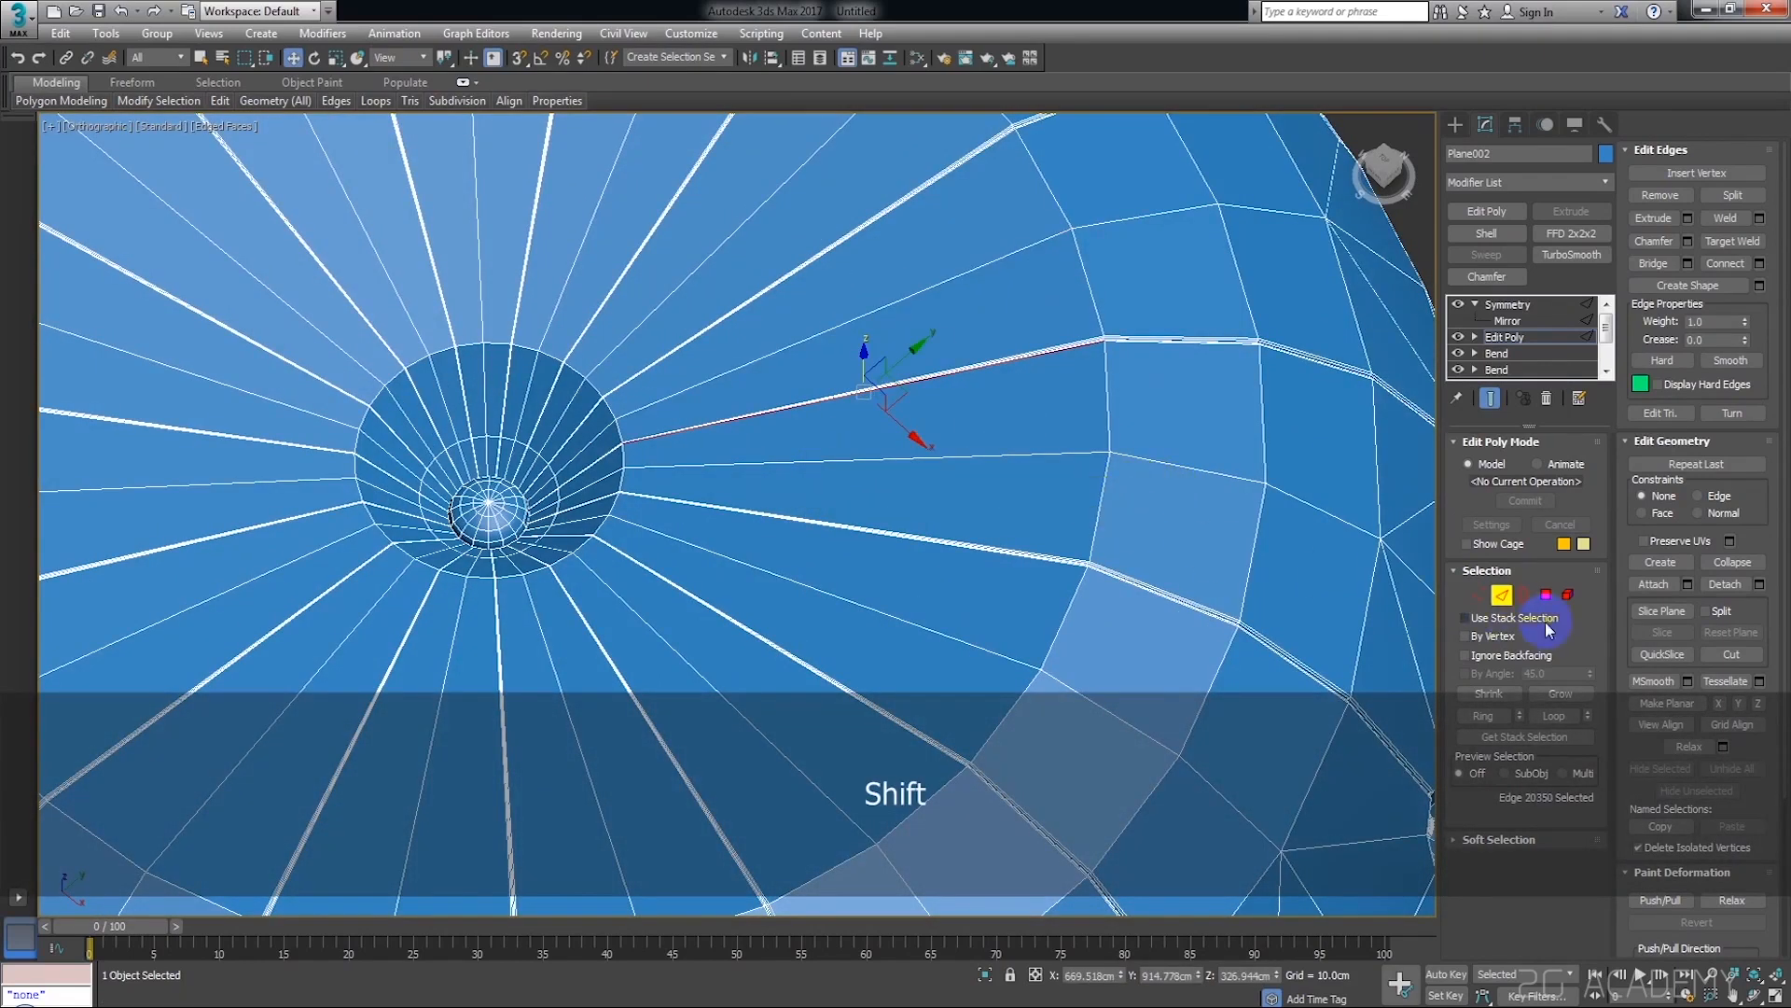
click(1484, 715)
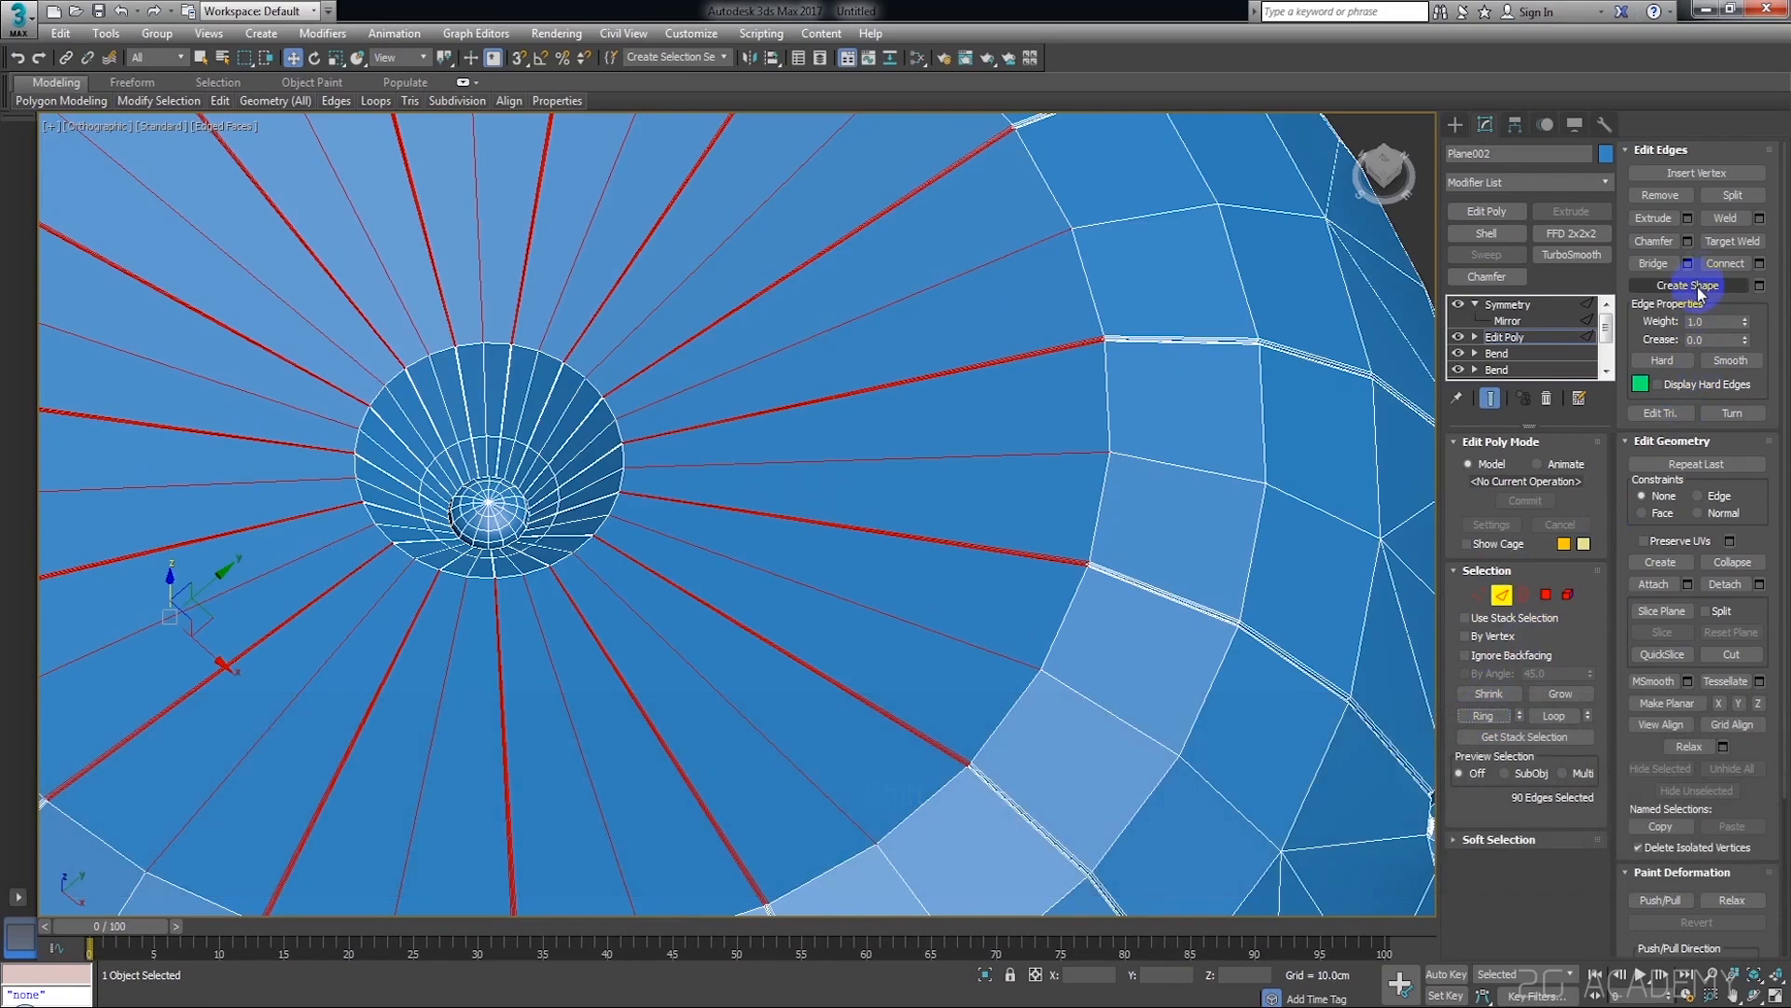
click(1722, 264)
Raise the added edge loop to a Z height of about 350 cm to round the top surface
alt+middle_drag(692, 463, 538, 427)
drag(492, 392, 496, 361)
scroll(534, 400, down, 5)
alt+middle_drag(602, 436, 719, 507)
scroll(572, 435, down, 5)
scroll(707, 476, up, 10)
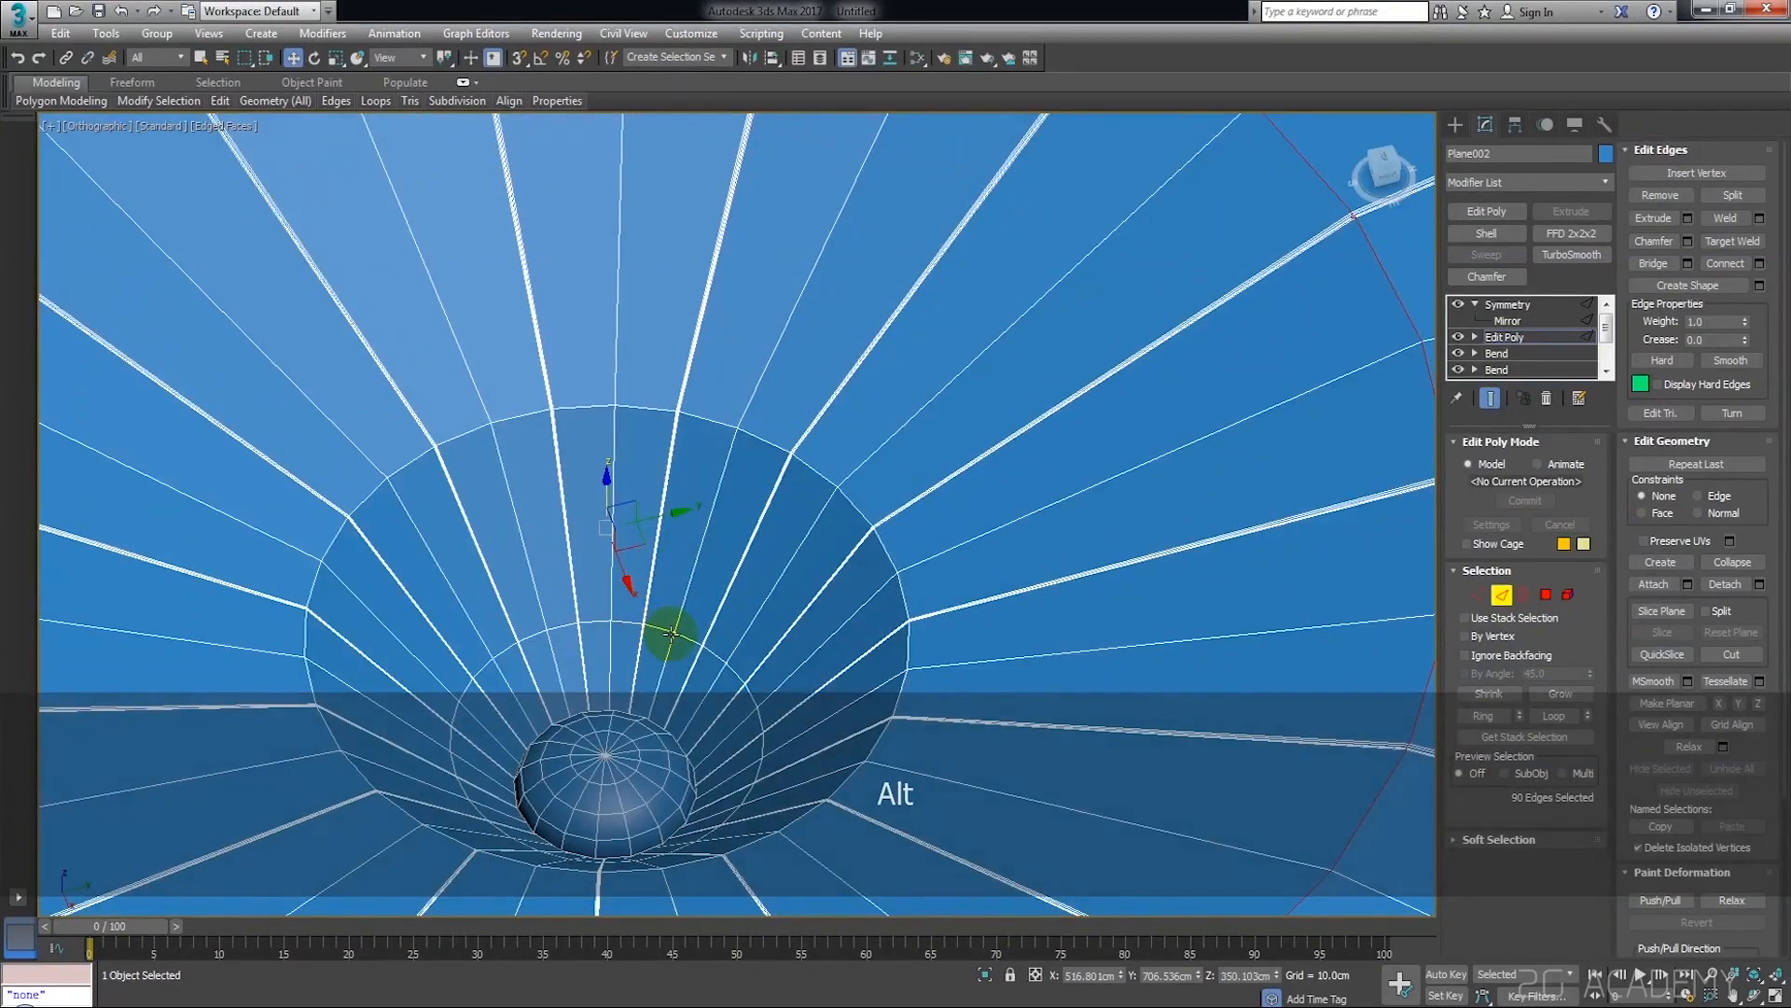
Scale the edge loop around the button inward, resize the dimple's rim loop and lower the rim to a Z height of about 295 cm
double_click(687, 635)
alt+middle_drag(689, 640, 710, 585)
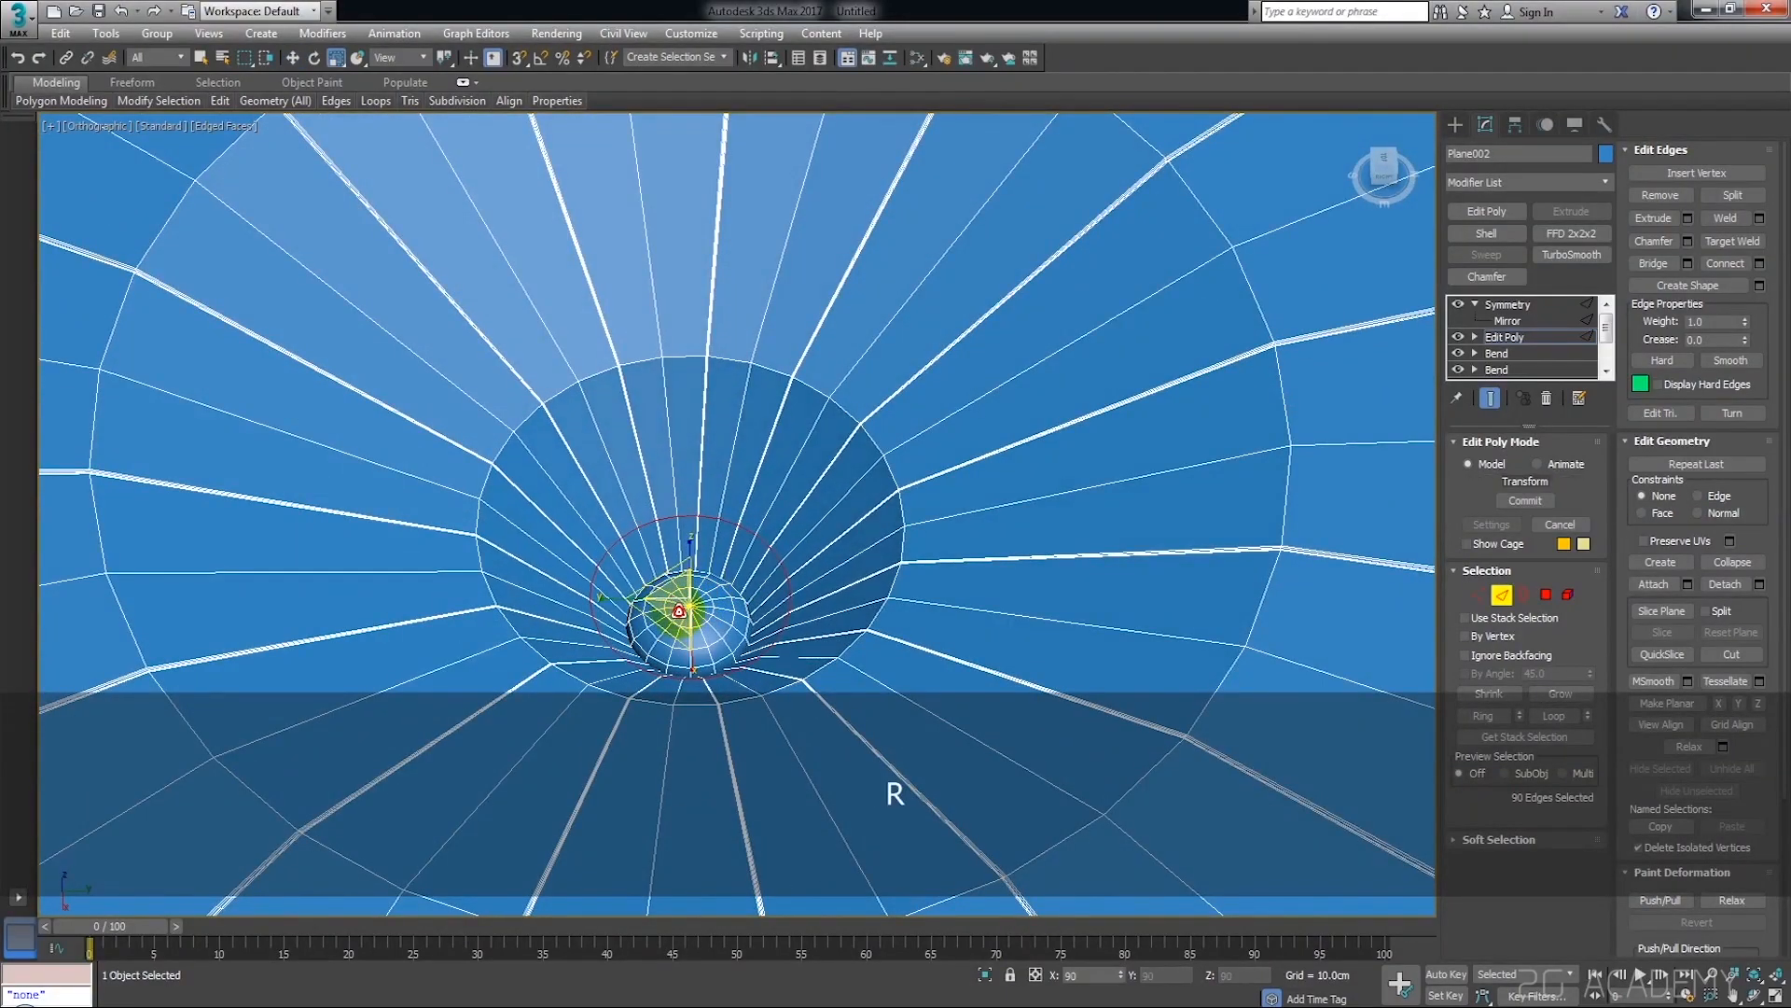
double_click(848, 651)
alt+middle_drag(848, 652, 821, 665)
drag(711, 543, 691, 479)
key(w)
middle_drag(724, 527, 745, 541)
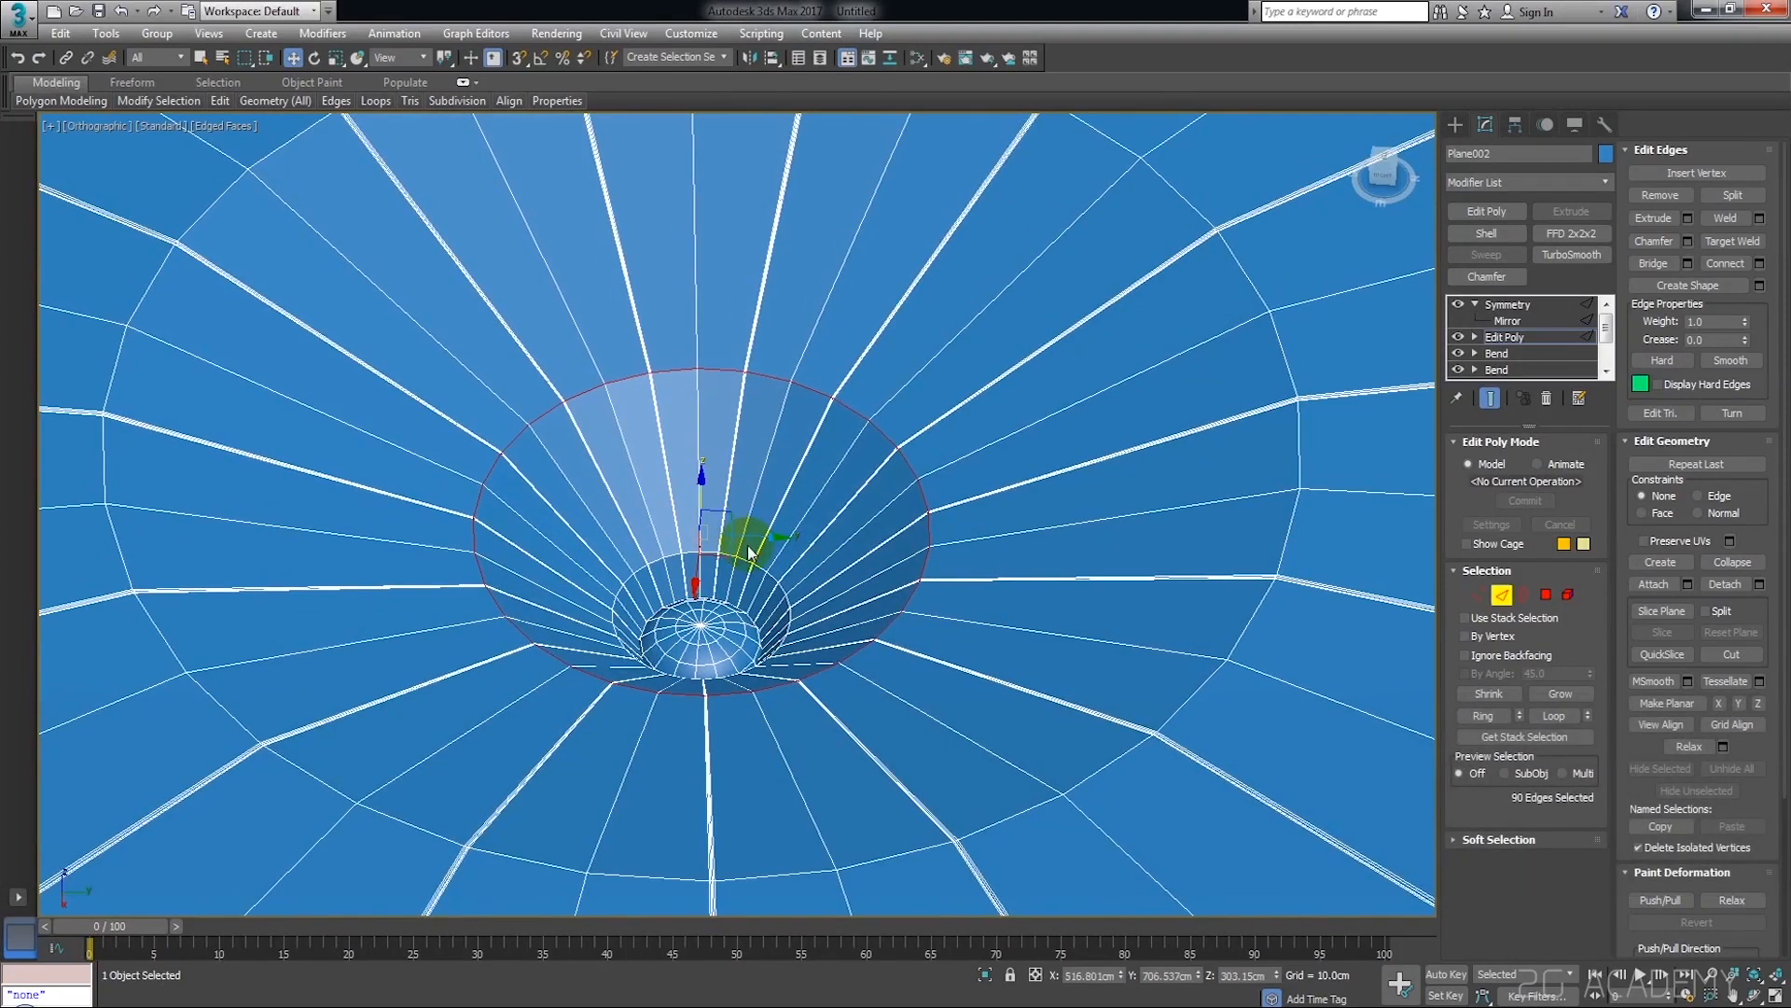
key(r)
drag(720, 544, 724, 552)
scroll(725, 555, down, 5)
alt+middle_drag(726, 557, 770, 559)
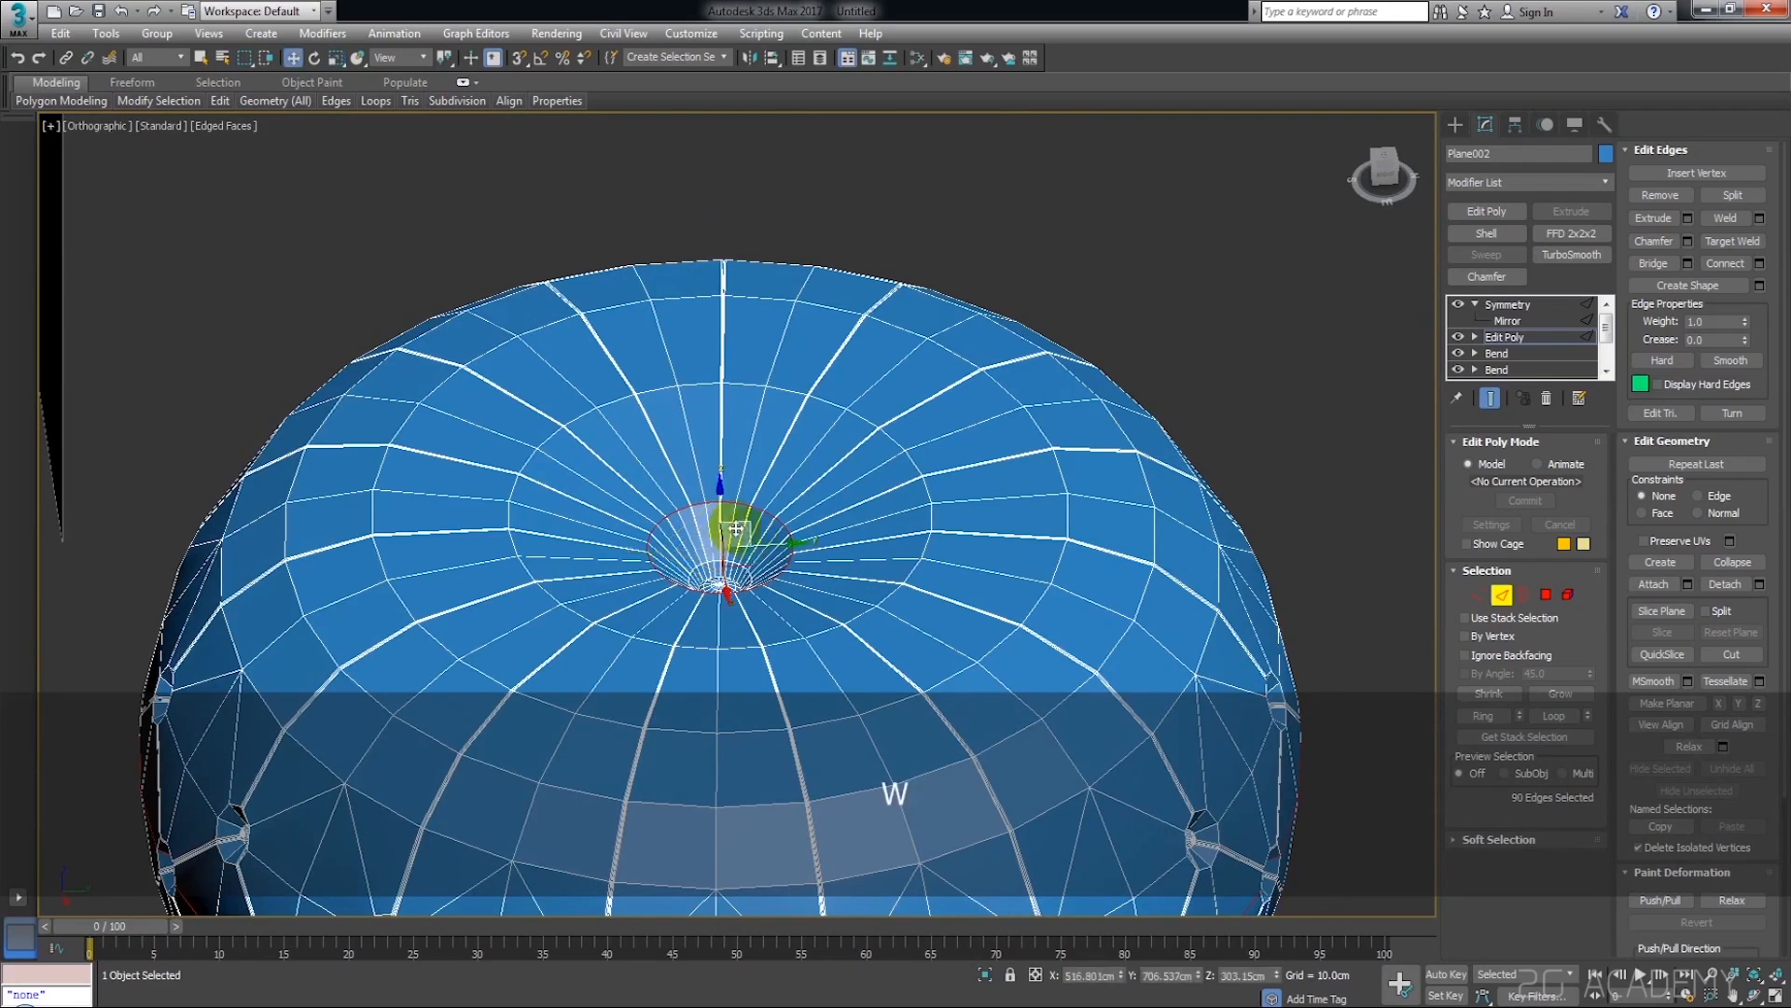
Add a TurboSmooth modifier above Symmetry and turn off the edged faces display
click(1525, 303)
click(1280, 334)
click(1212, 492)
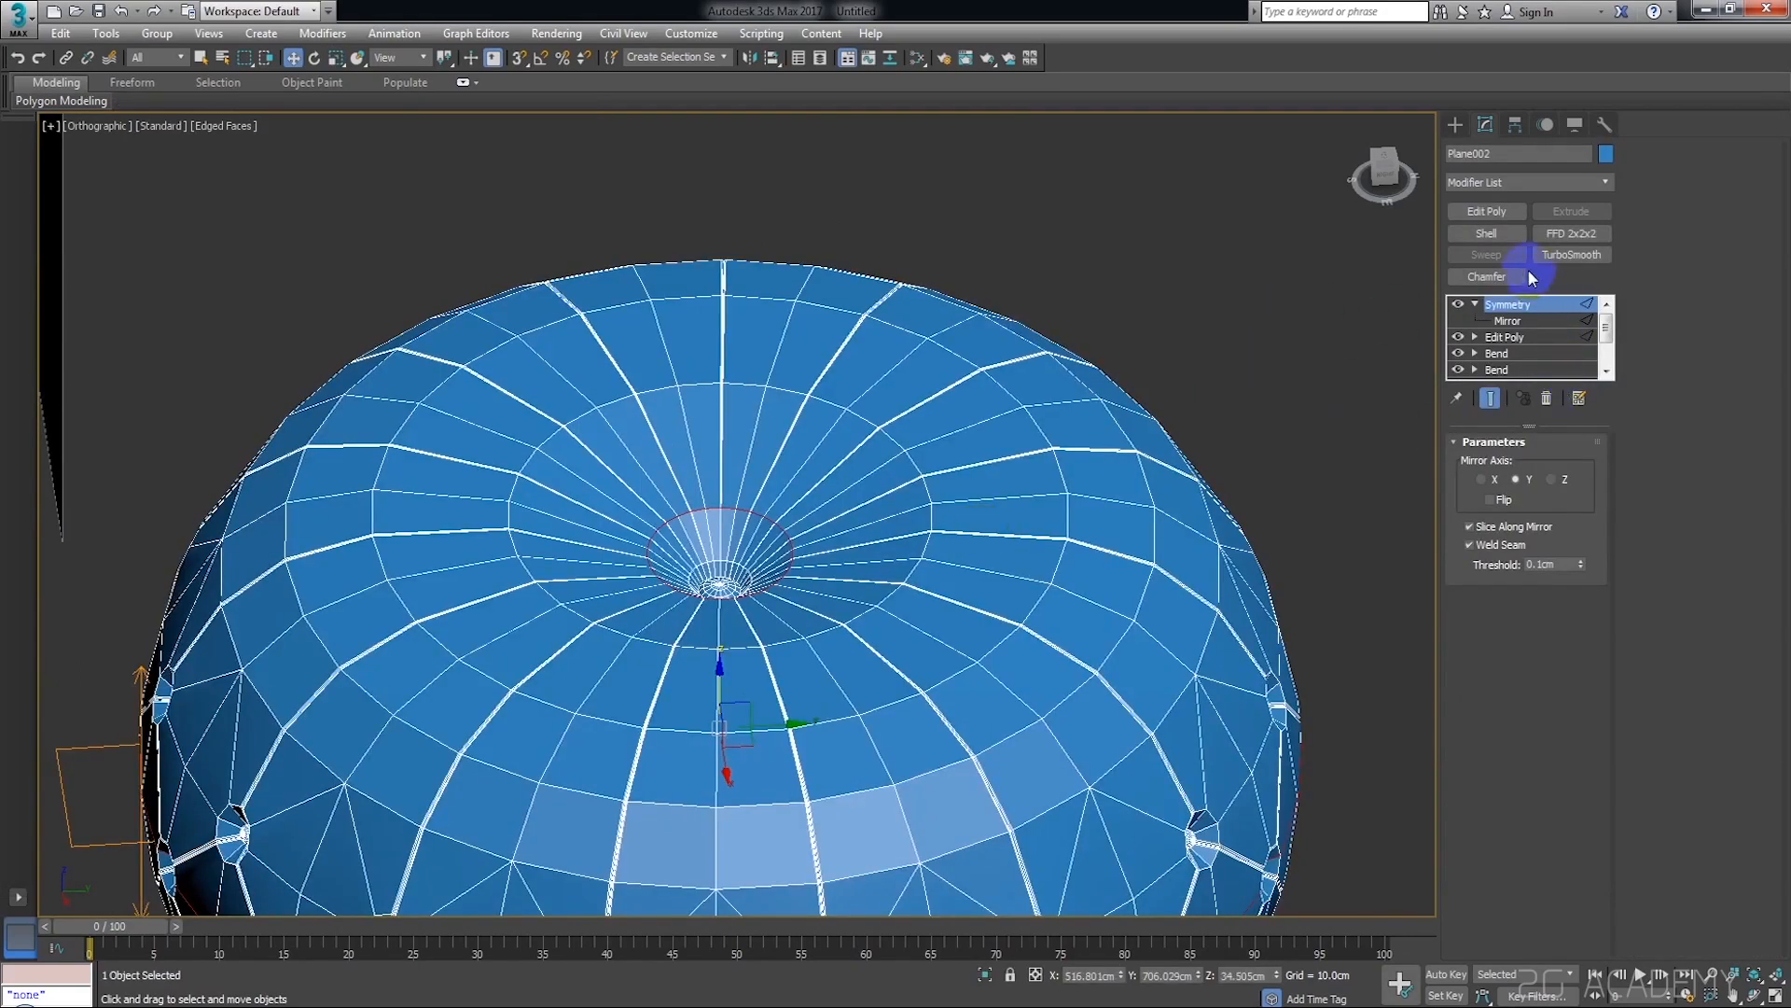
click(1567, 261)
click(1236, 309)
scroll(919, 534, down, 4)
click(919, 534)
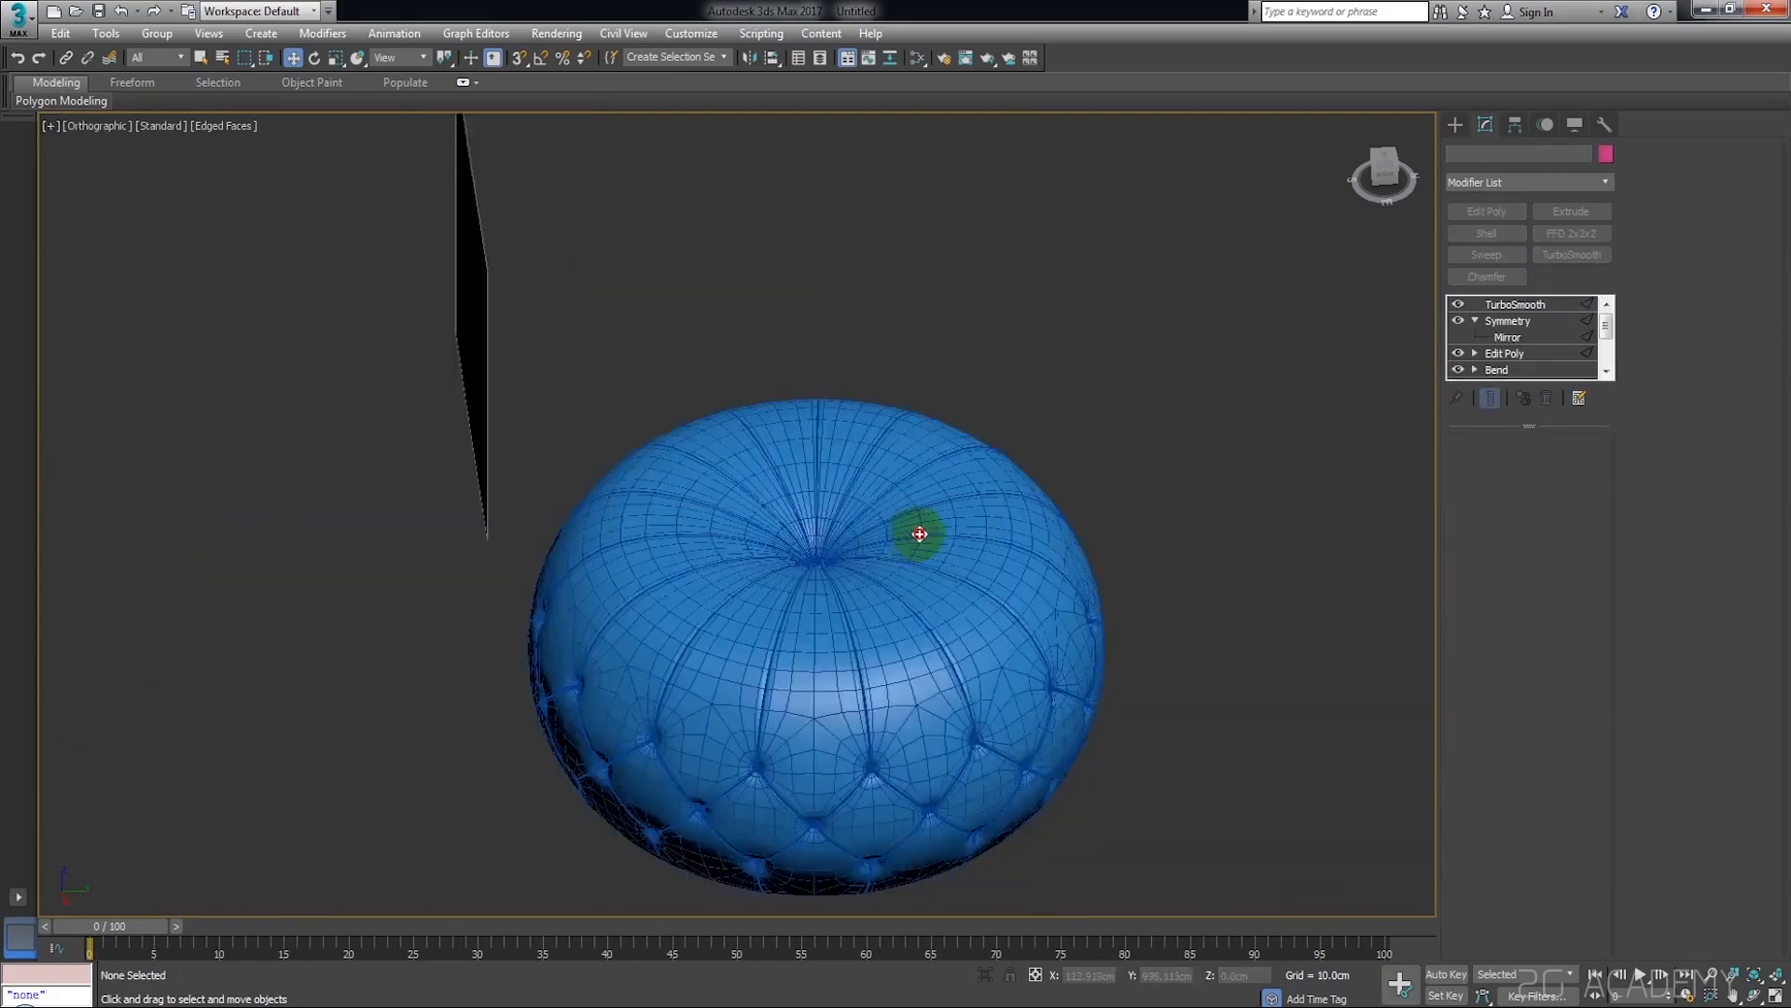
scroll(950, 563, up, 2)
scroll(949, 564, up, 2)
key(F4)
scroll(1100, 448, down, 5)
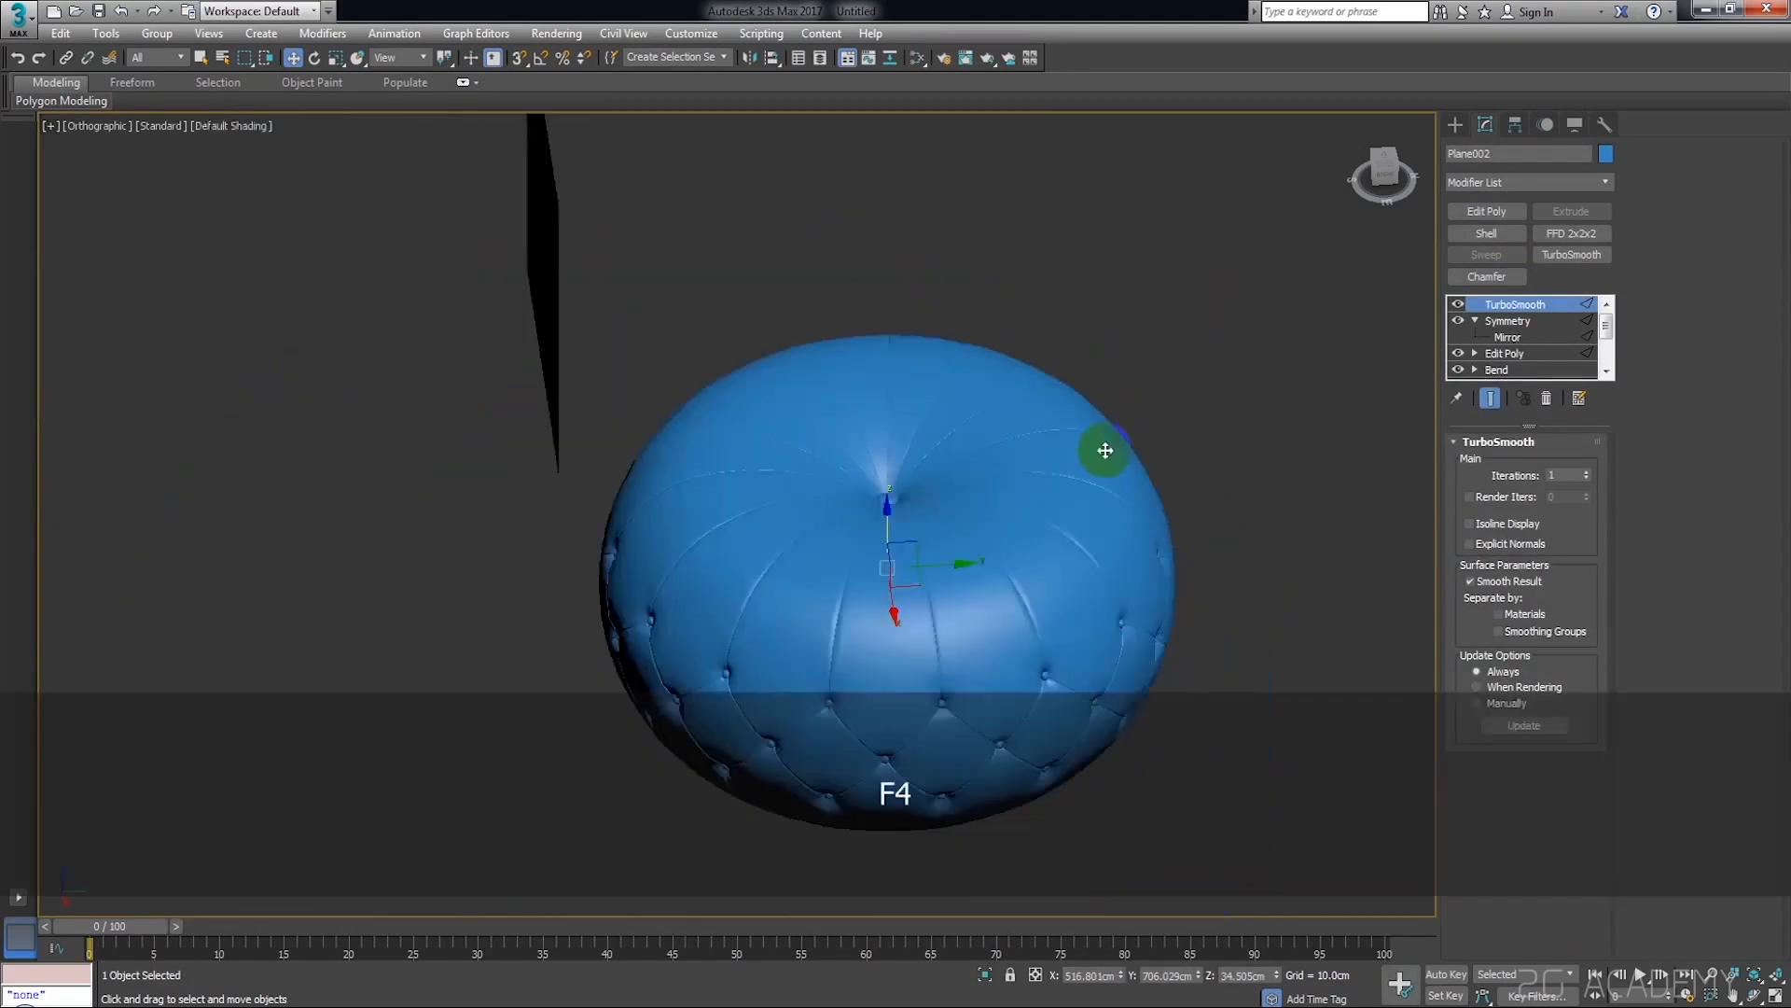
Compare the smoothed pouf with the reference image and set TurboSmooth to 2 iterations
alt+middle_drag(1083, 497, 1180, 456)
click(1384, 176)
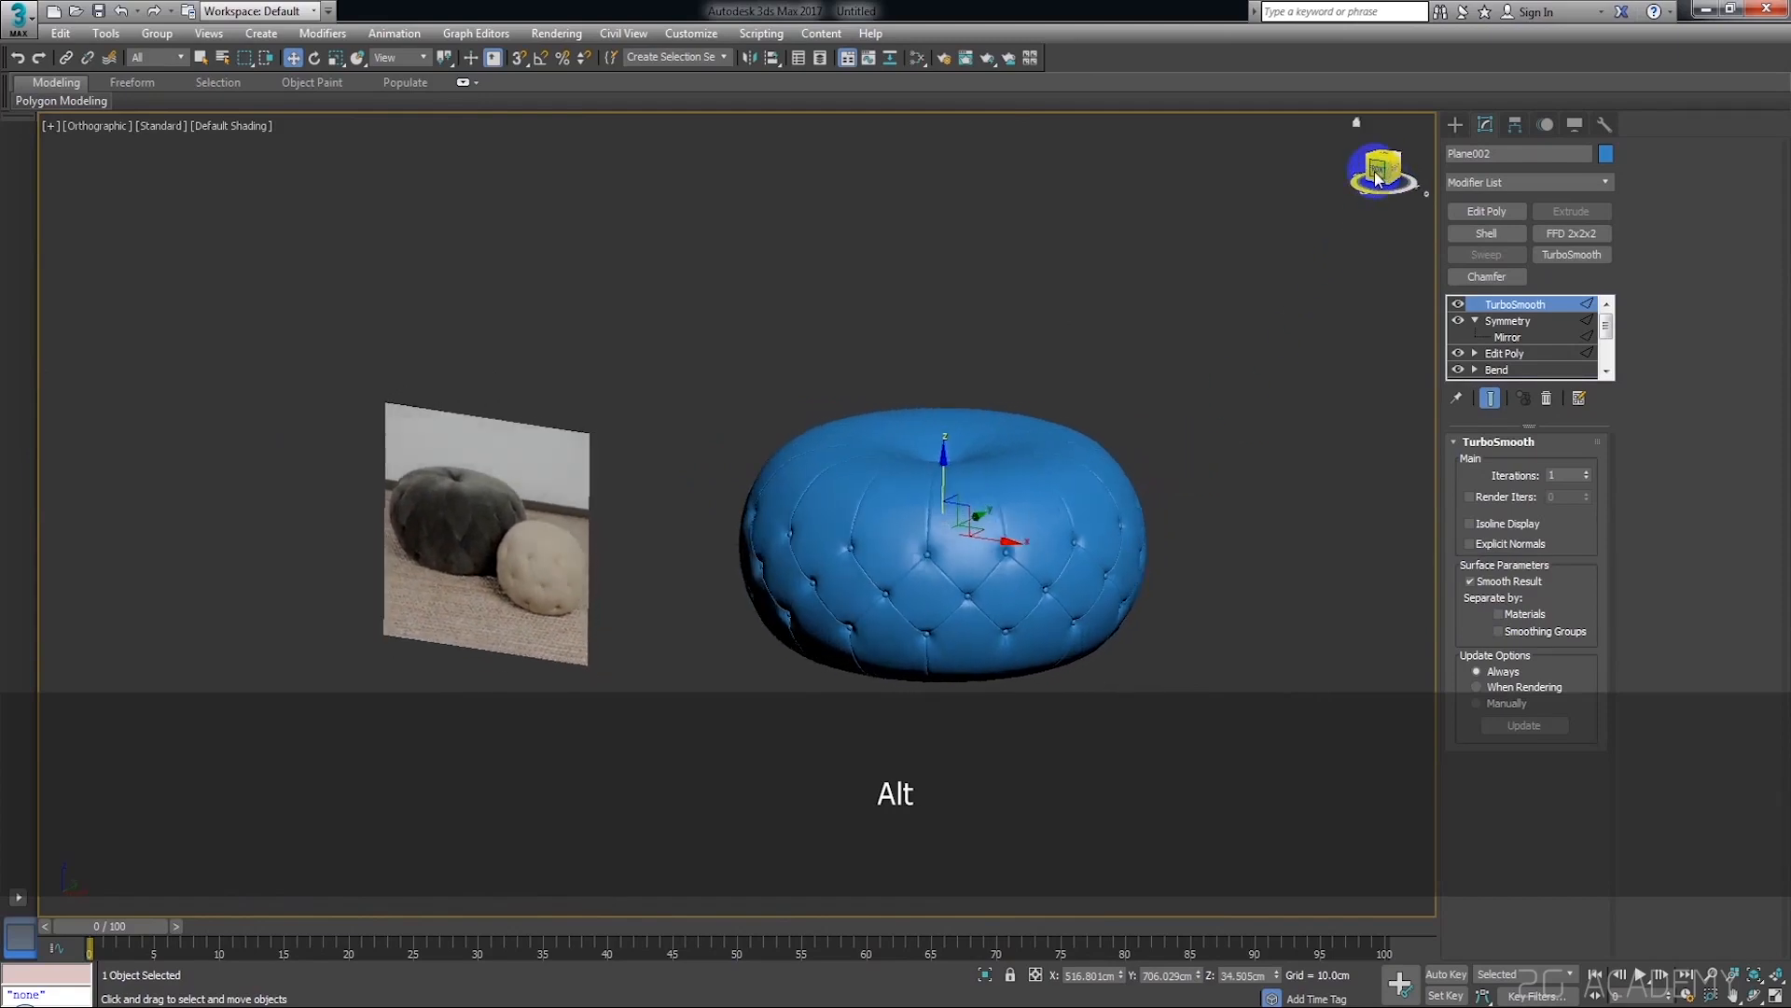
scroll(858, 592, up, 4)
scroll(945, 488, down, 5)
alt+middle_drag(1119, 437, 998, 458)
scroll(952, 486, up, 4)
scroll(1013, 482, up, 2)
click(1588, 473)
scroll(1248, 384, down, 3)
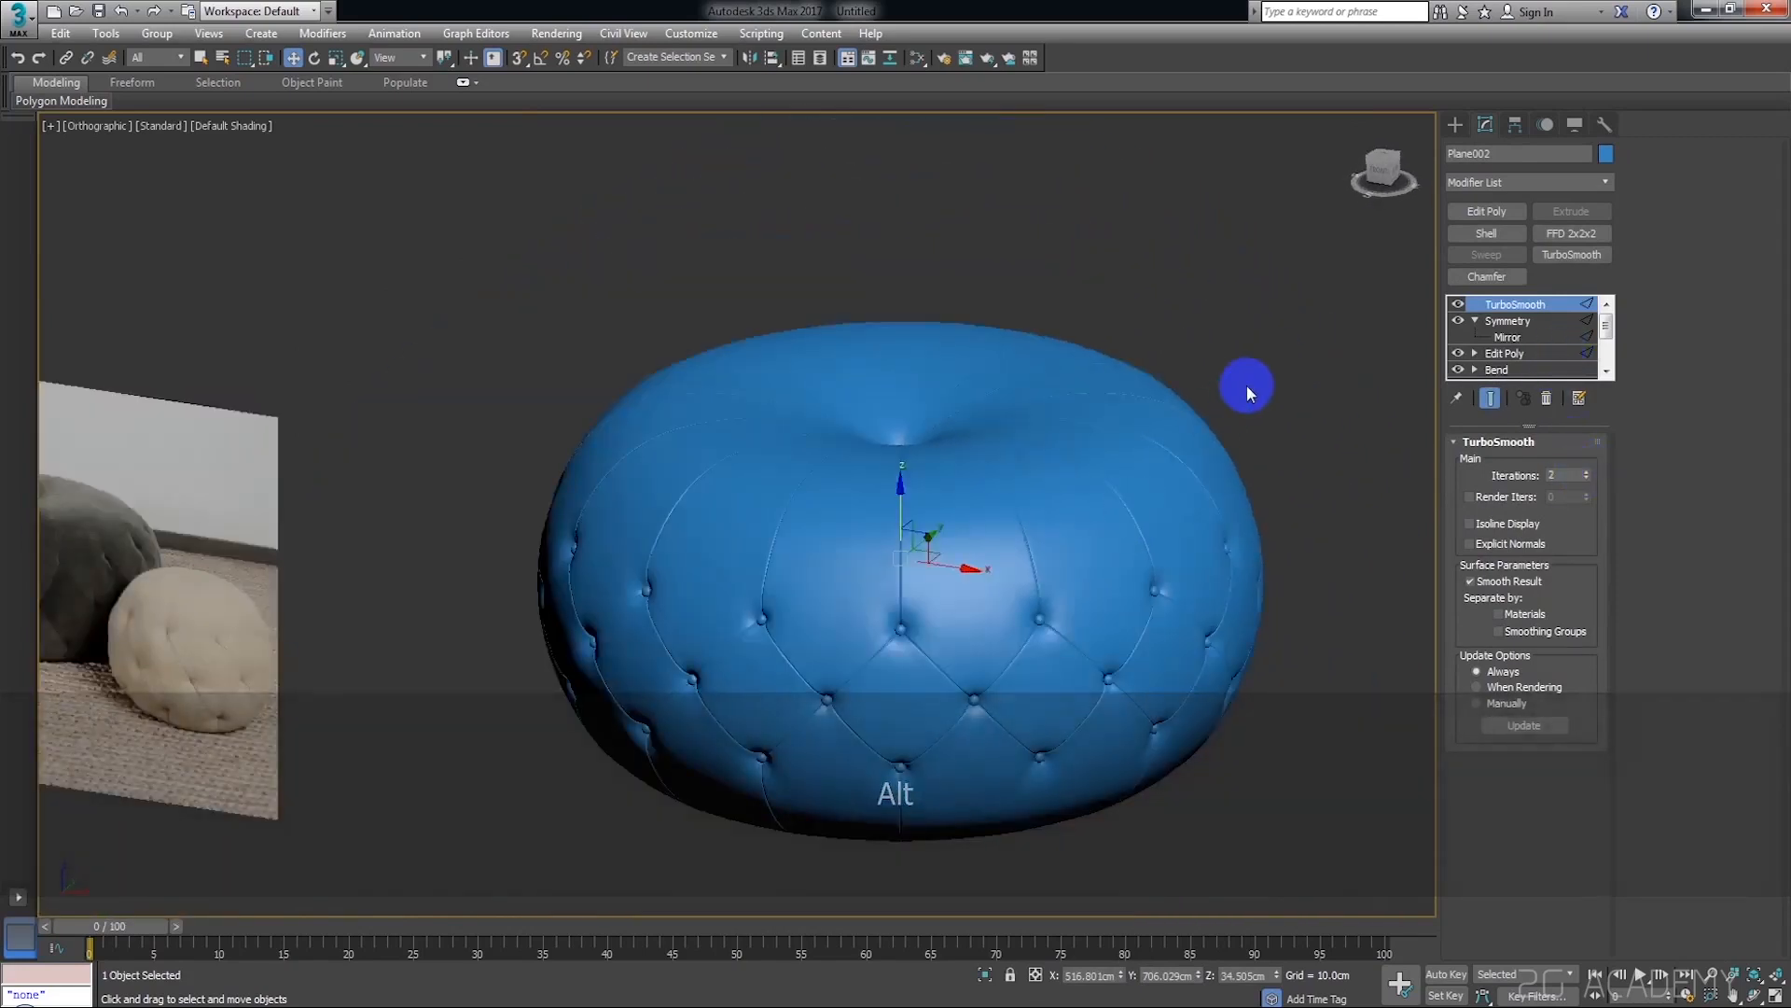
Switch to the front view, apply an FFD 4x4x4 modifier above TurboSmooth and activate its control points
click(1384, 182)
click(1312, 407)
scroll(864, 664, down, 4)
middle_drag(864, 663, 984, 595)
scroll(983, 595, up, 2)
click(985, 592)
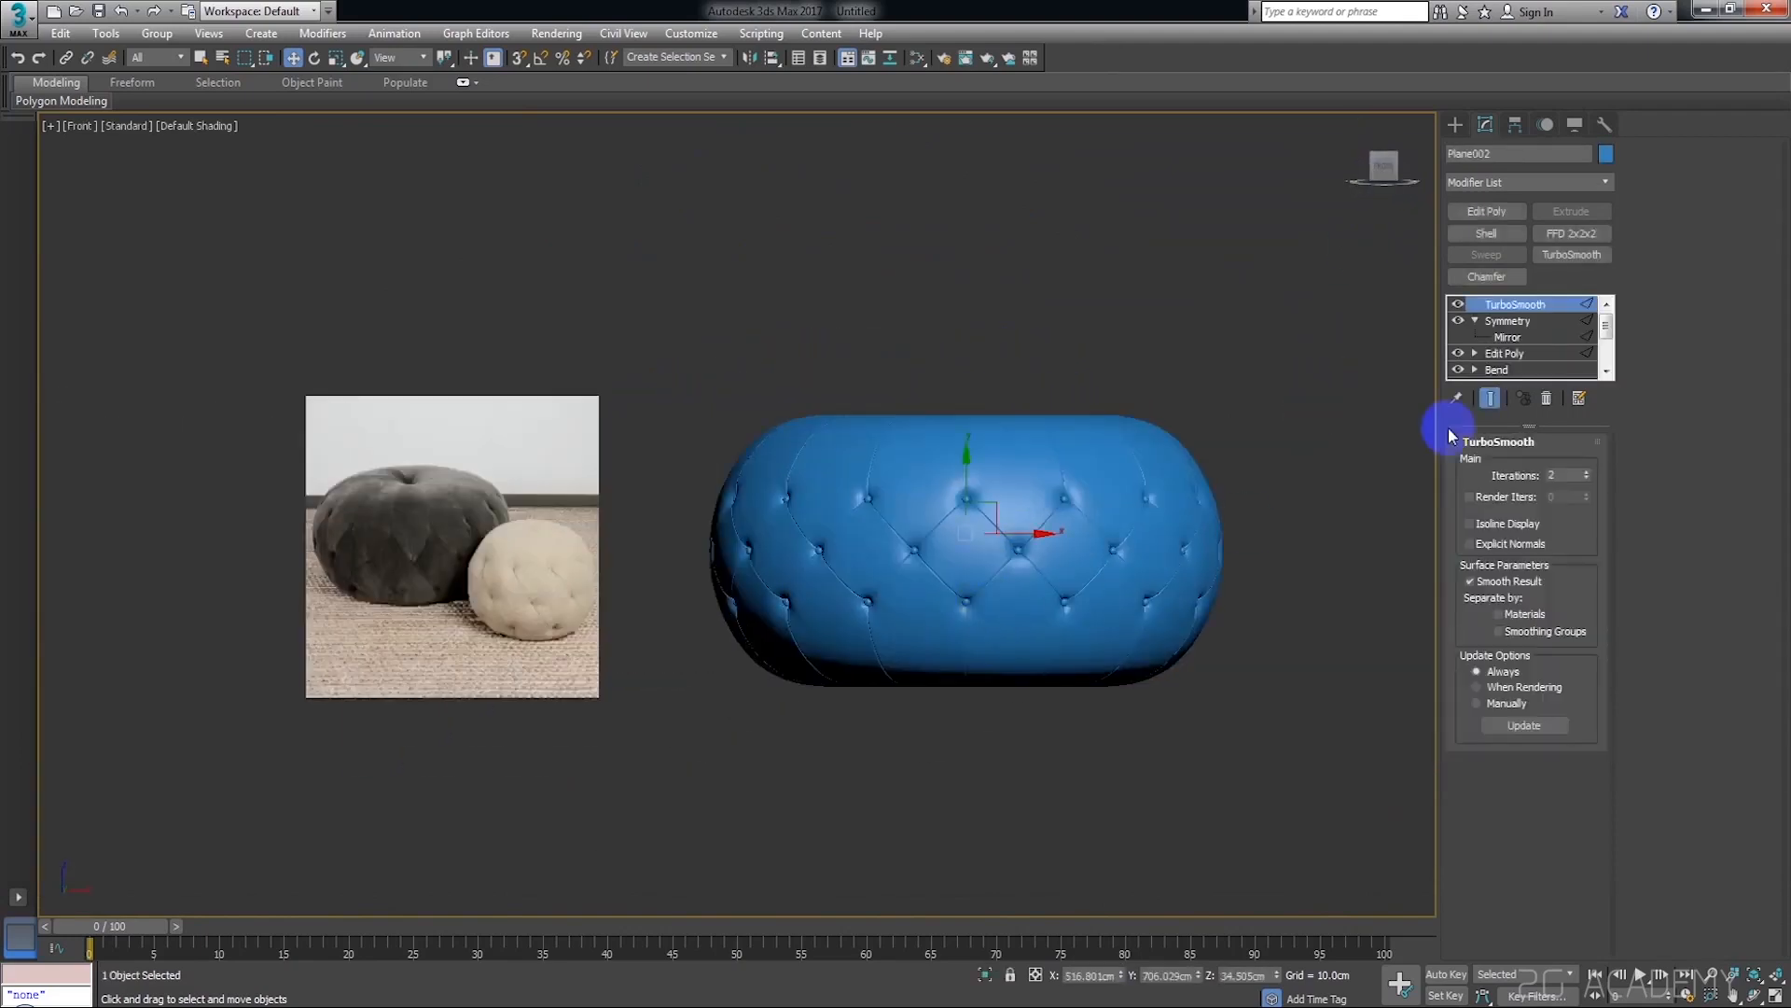
click(1511, 183)
key(f)
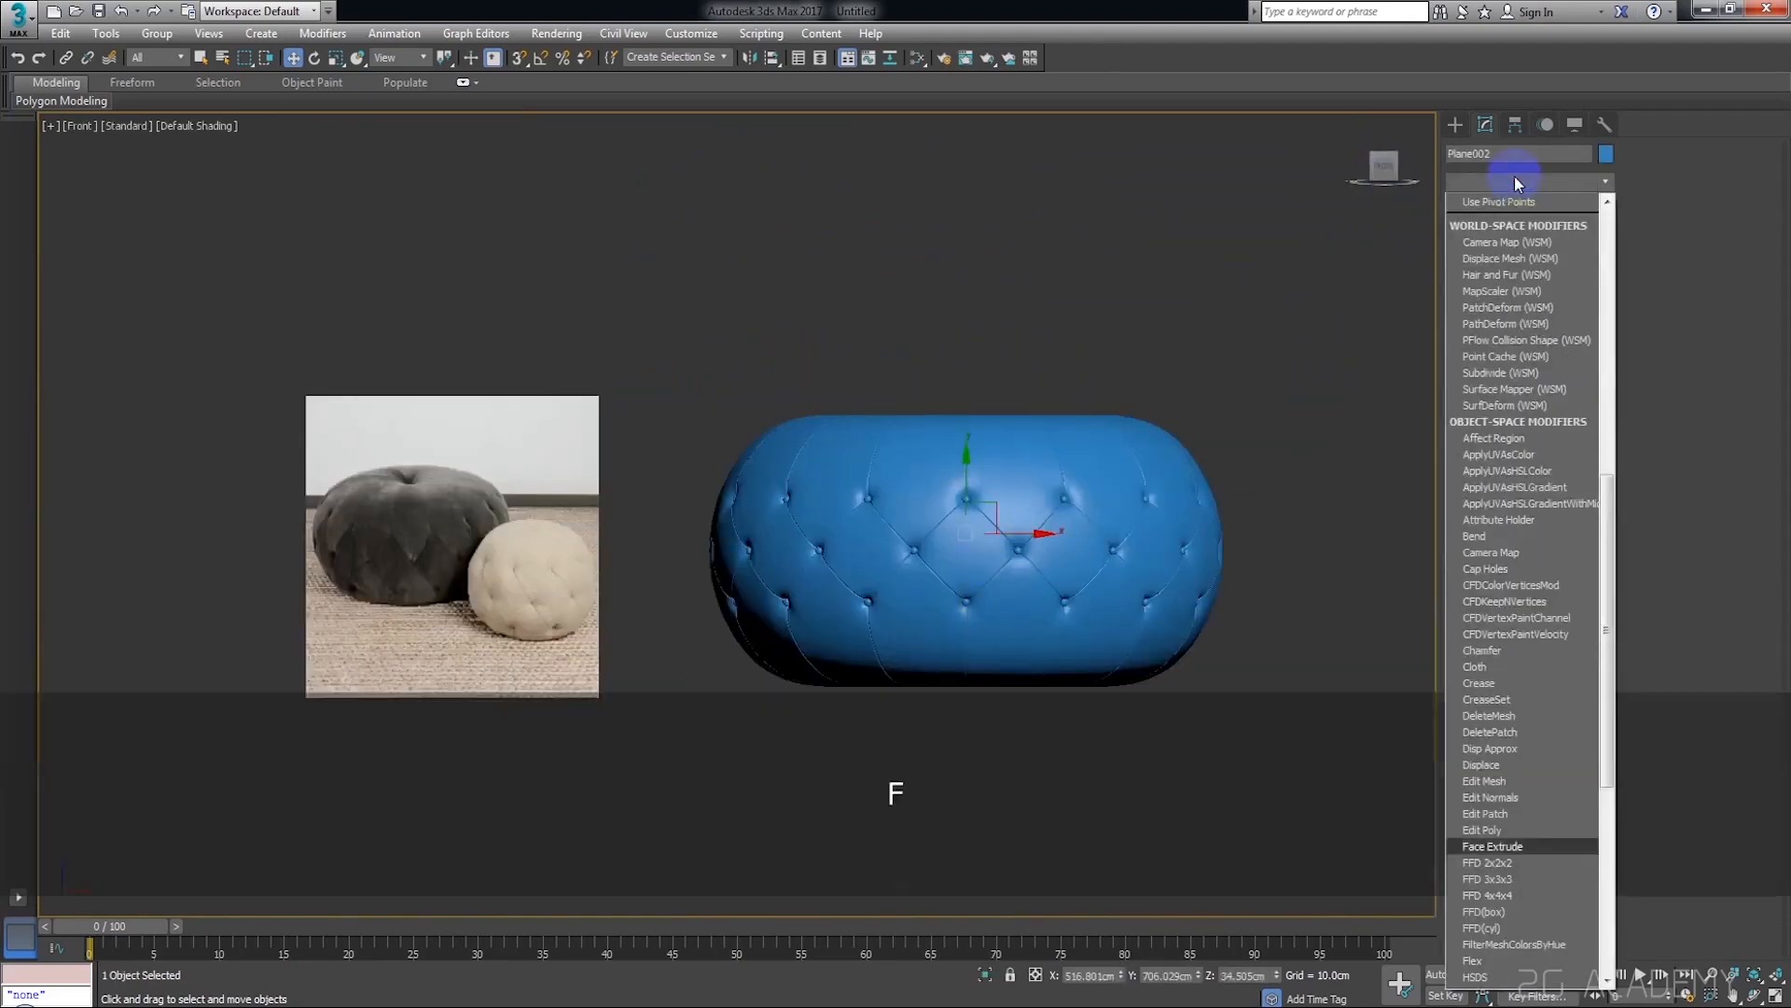
click(1512, 234)
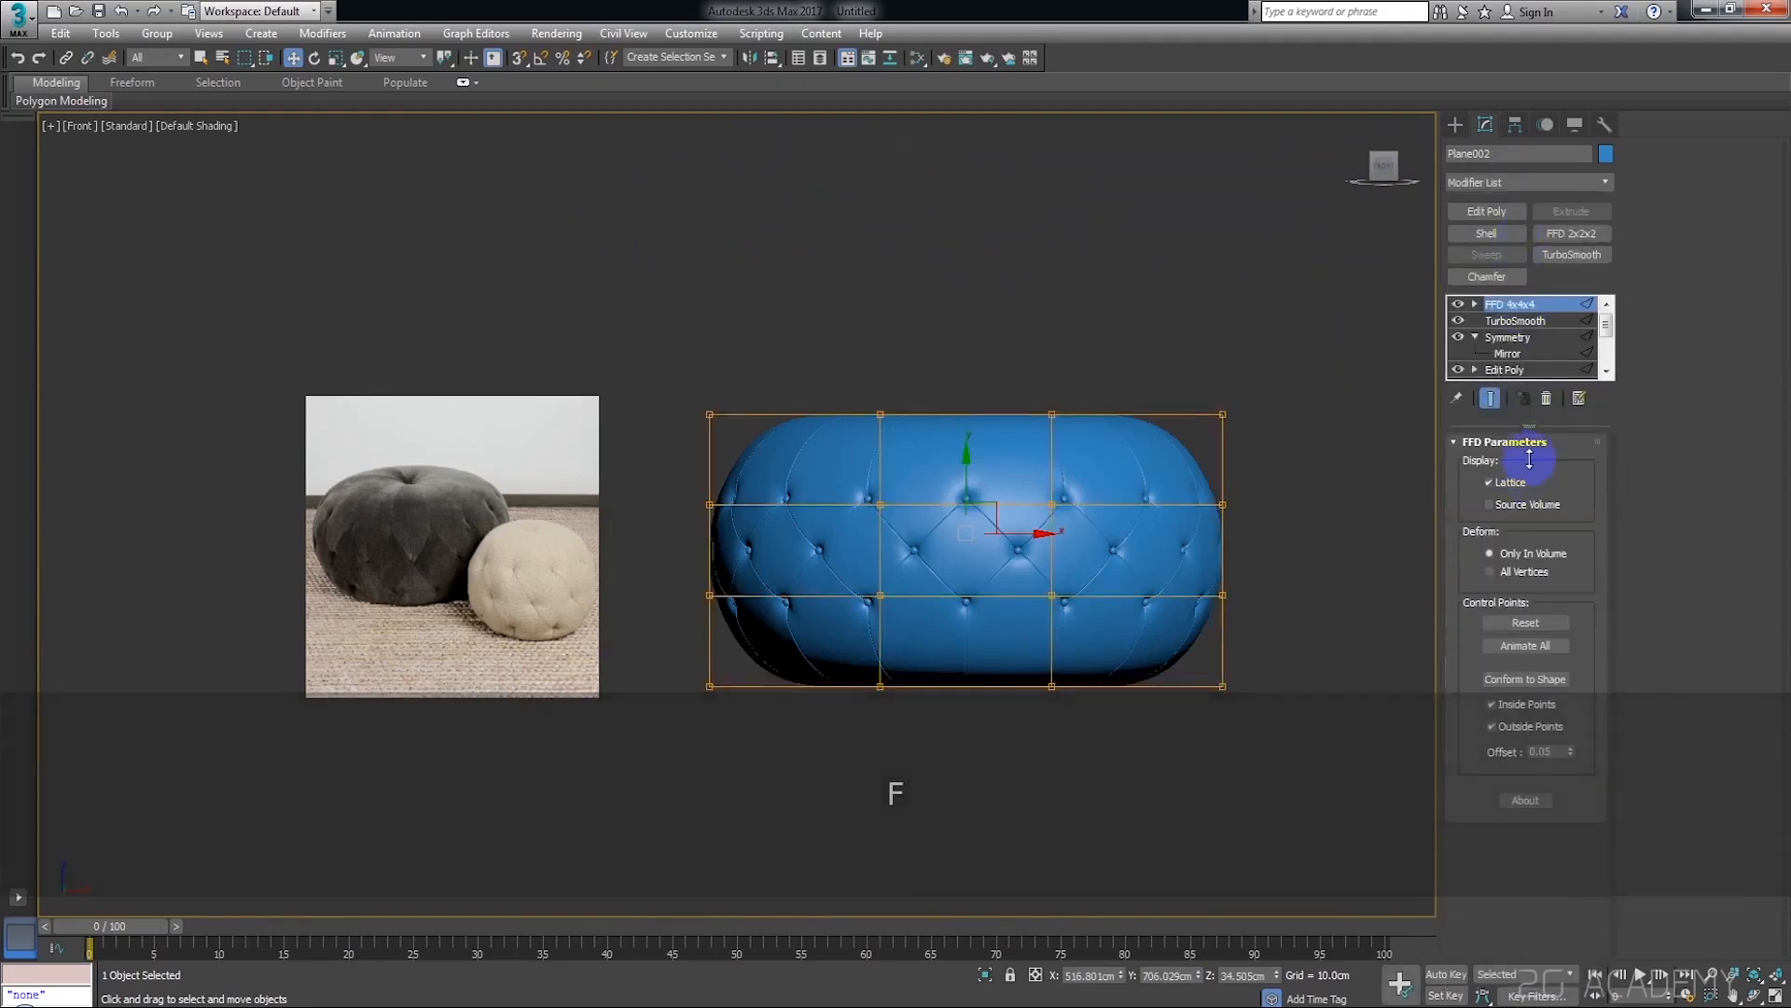
click(1550, 323)
click(1265, 480)
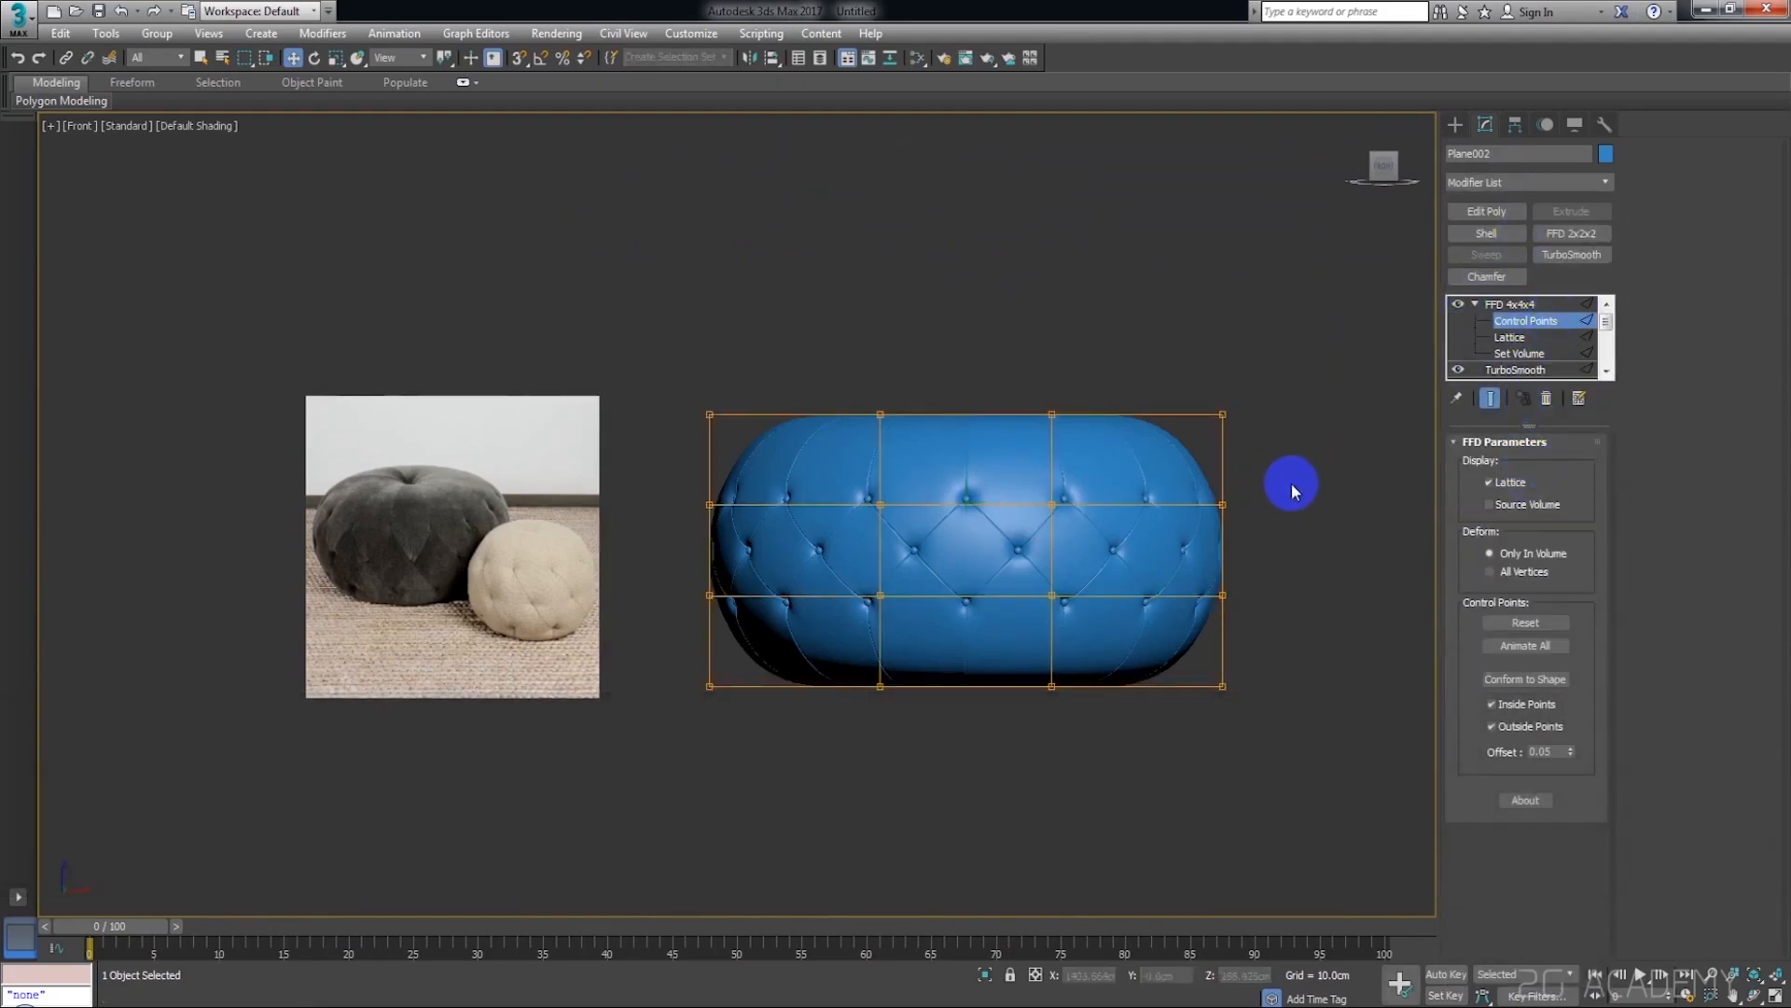
Move the lattice's upper middle row of control points up and its lower middle row down to a Z of about -313 cm
drag(964, 451, 971, 431)
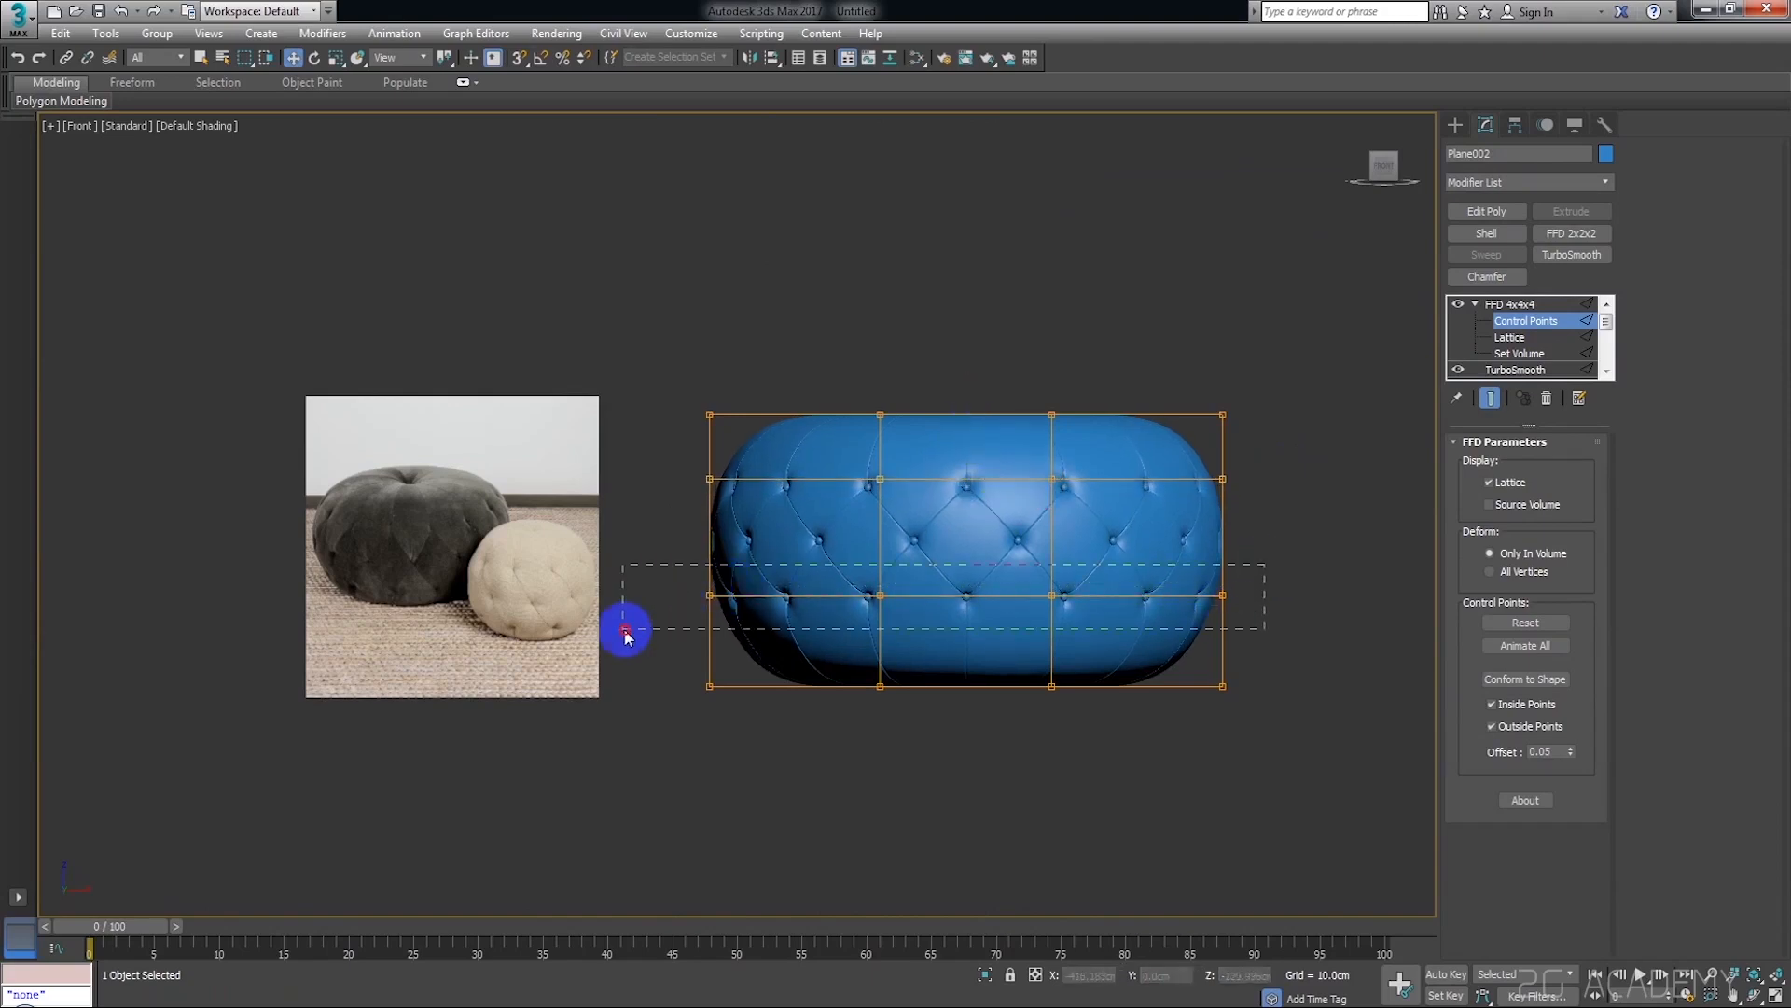
drag(966, 541, 966, 575)
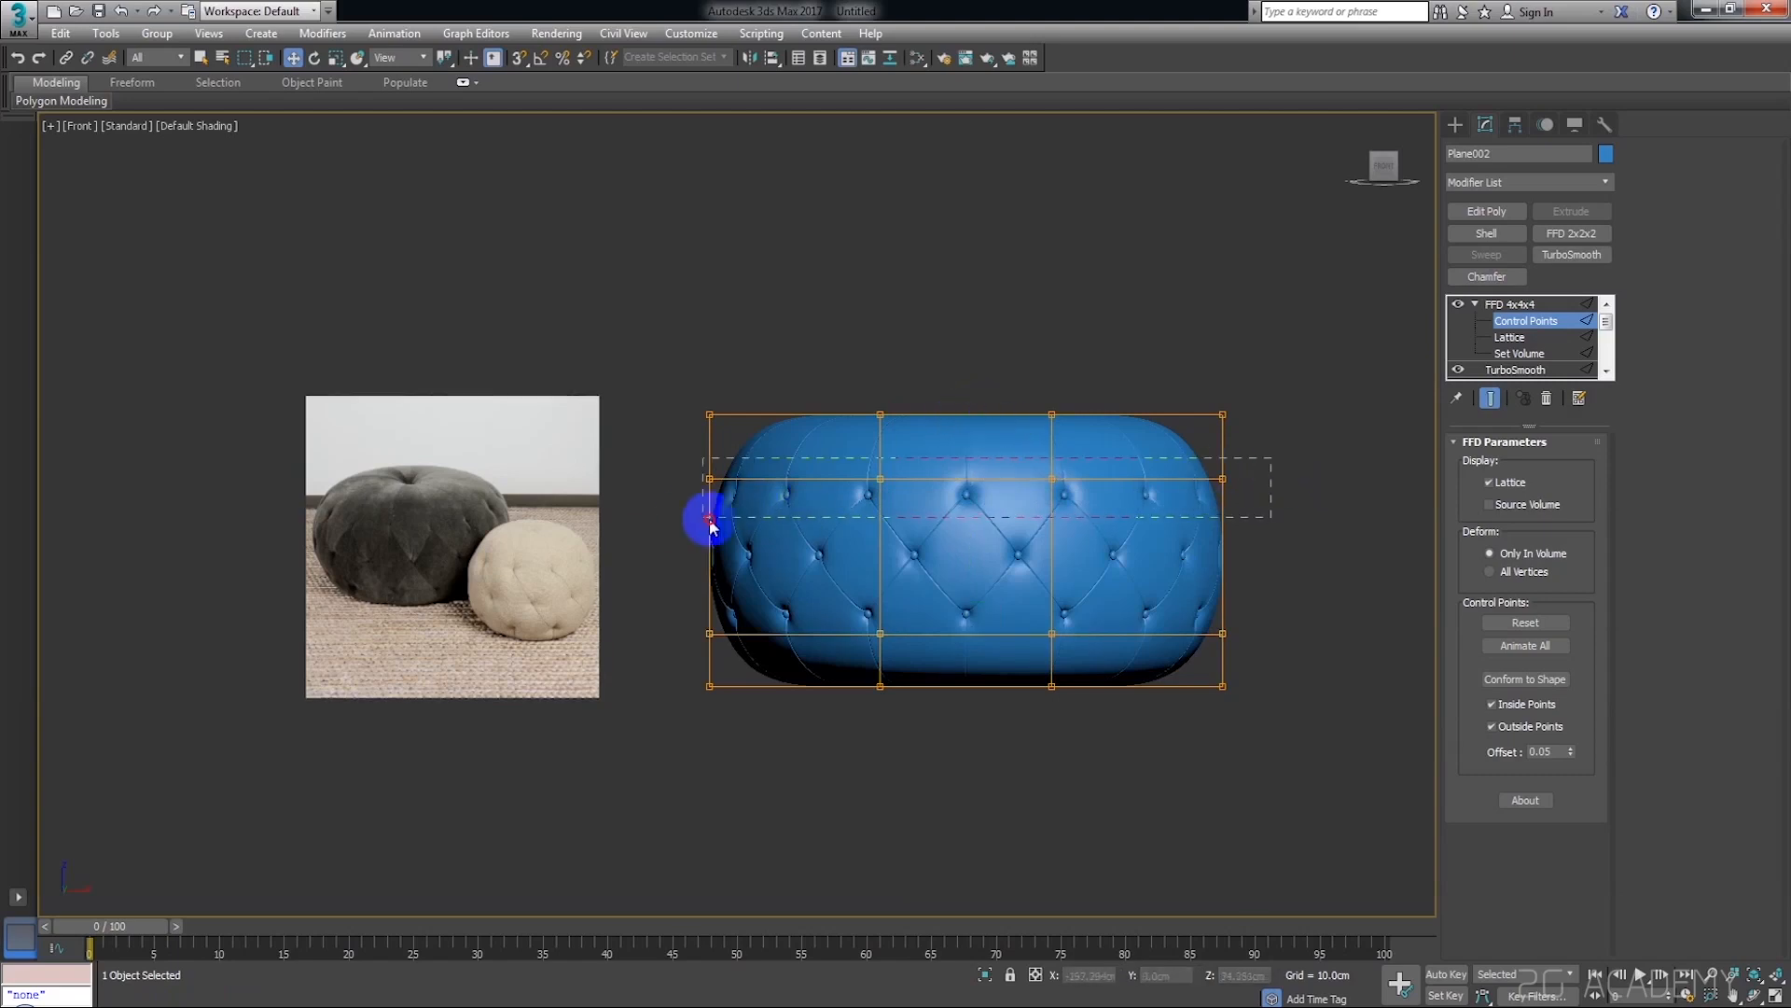
drag(976, 442, 968, 431)
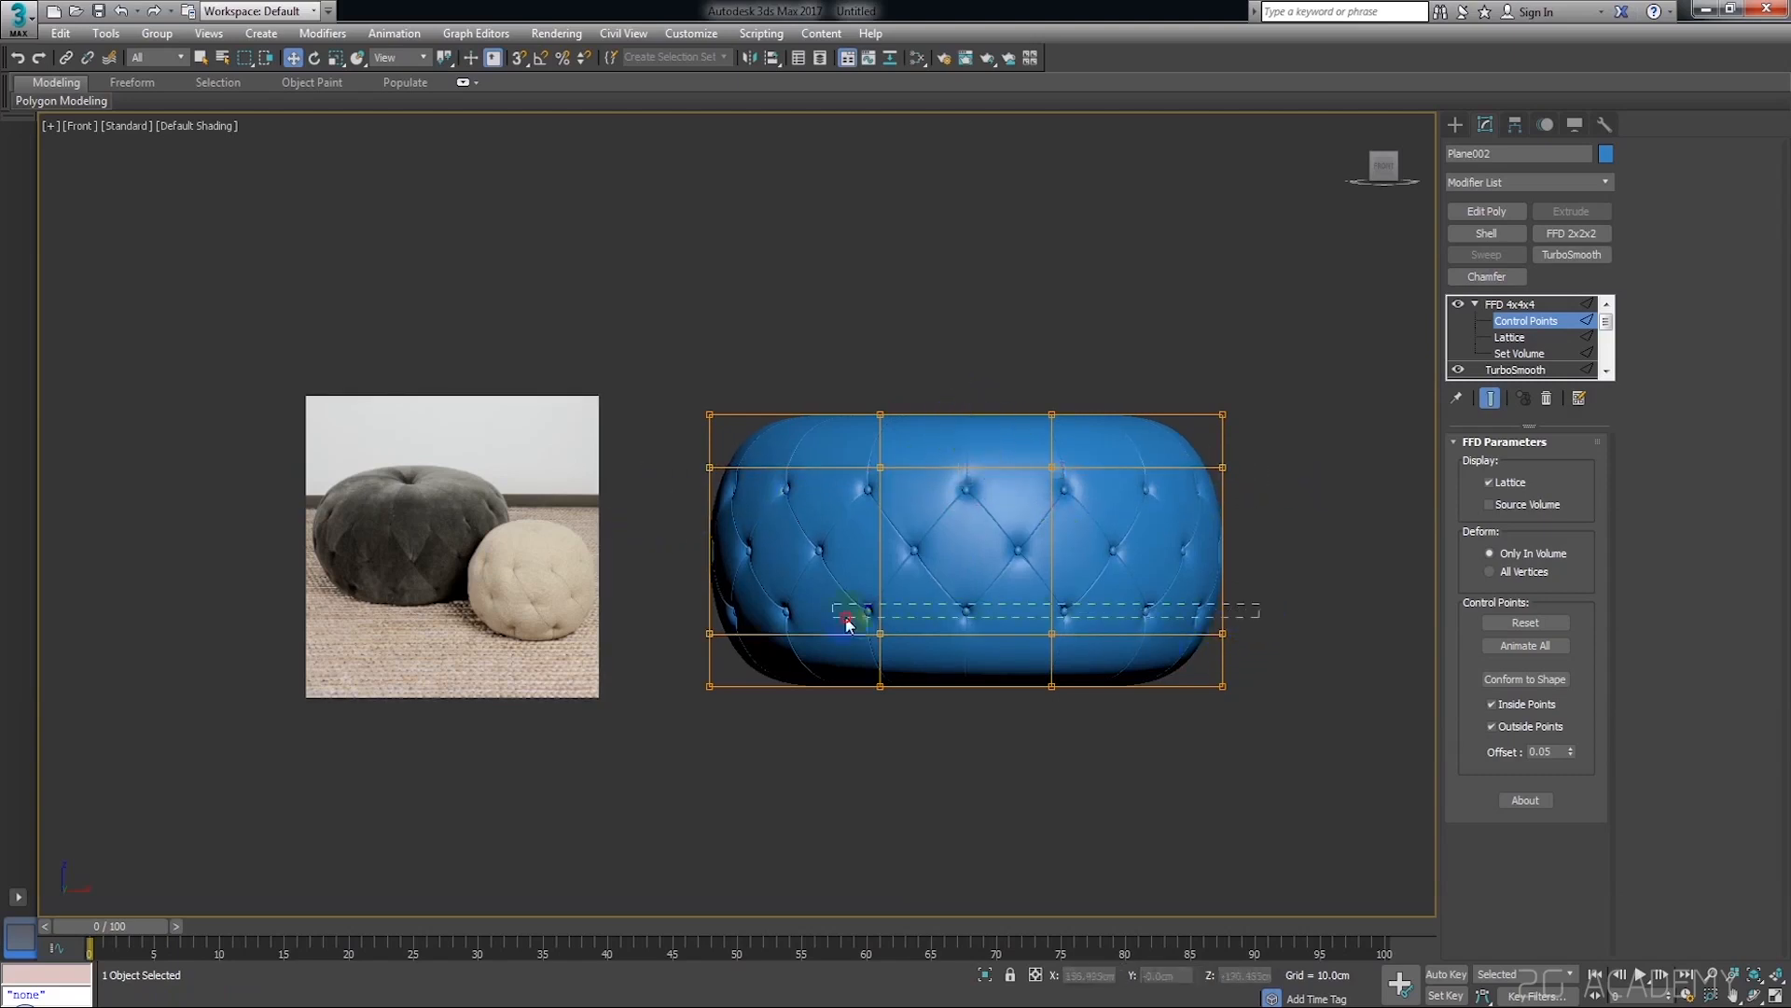
drag(968, 574, 974, 602)
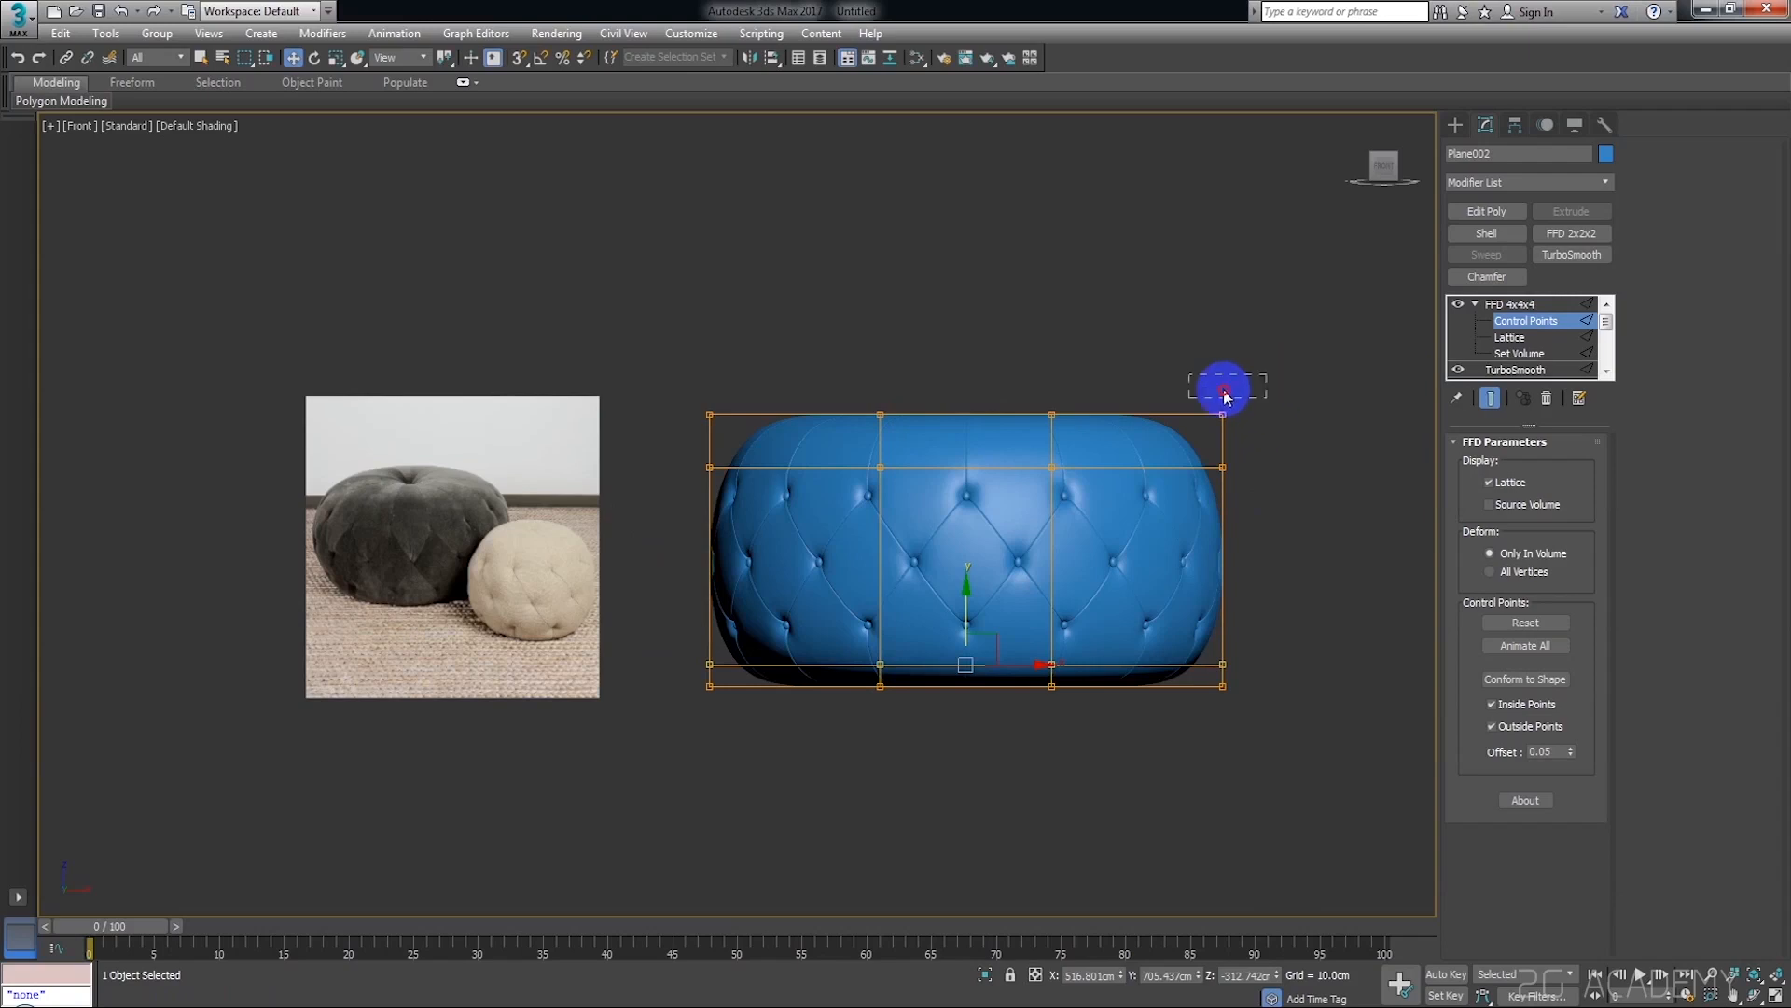
Select the lattice's top row of control points and scale it inward to about 93% to taper the pouf's upper edge
drag(968, 391, 967, 408)
drag(1300, 390, 711, 422)
alt+middle_drag(638, 463, 1131, 412)
scroll(1129, 422, up, 2)
key(r)
drag(976, 421, 1054, 483)
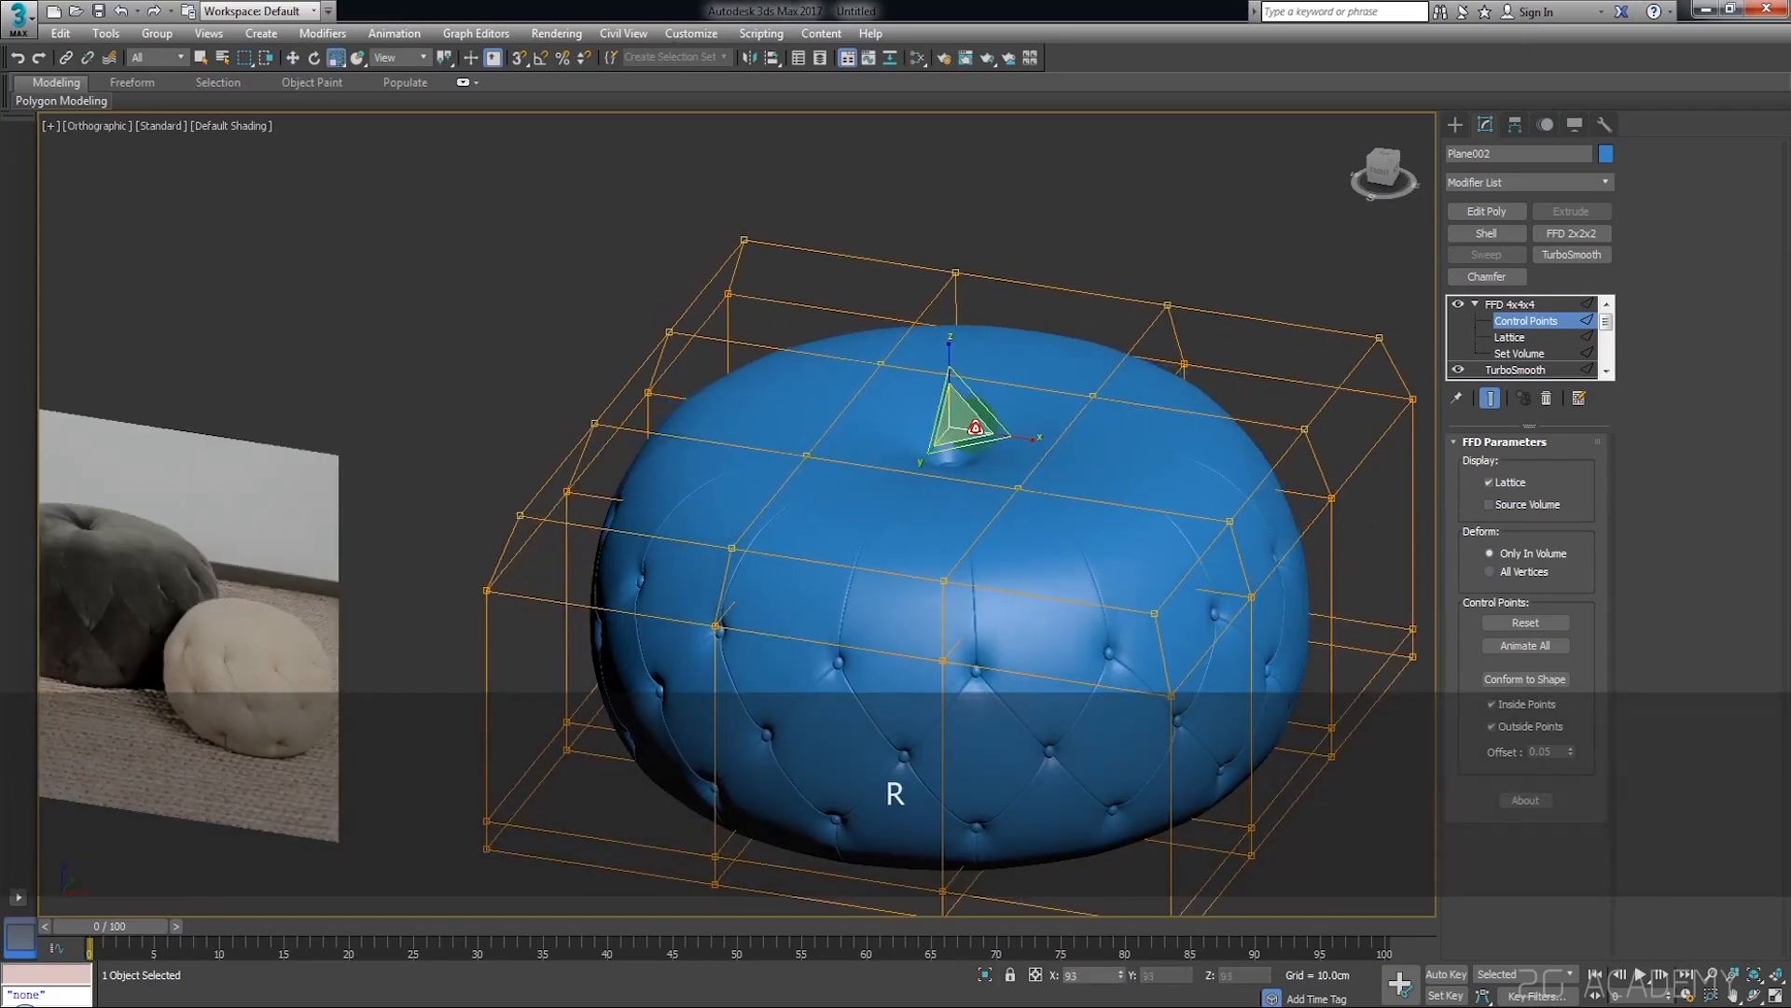
alt+middle_drag(1054, 482, 1391, 241)
click(1383, 178)
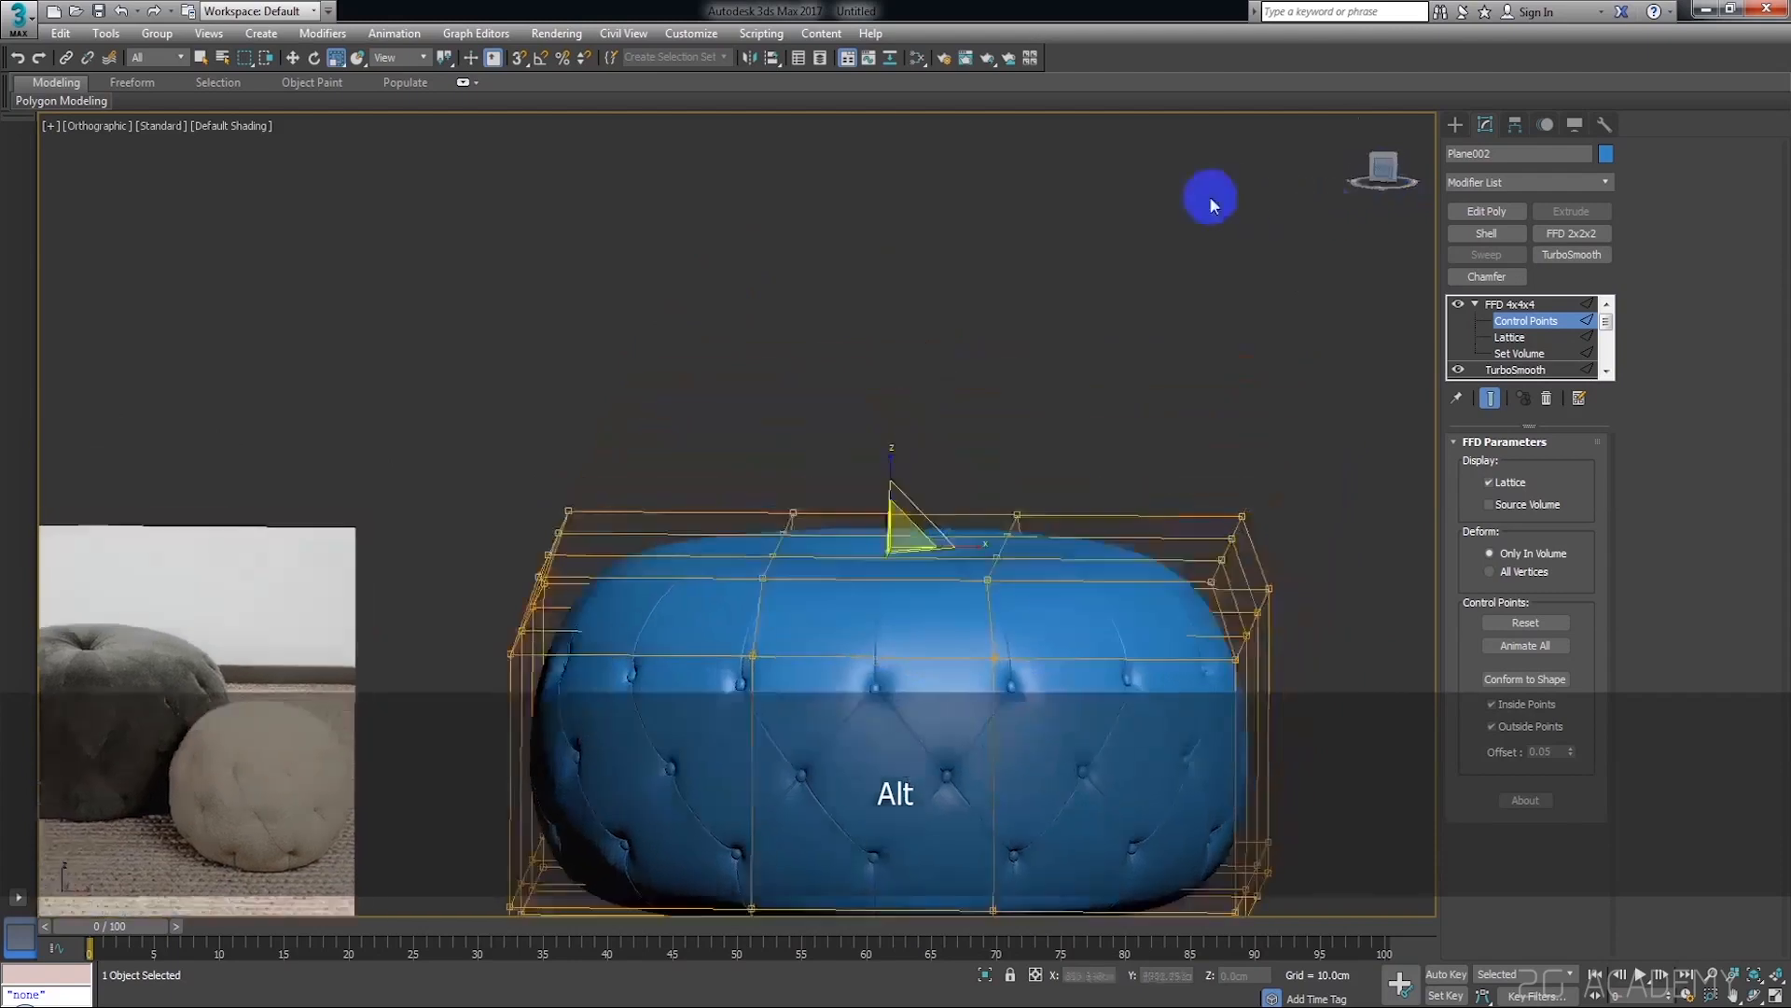
scroll(1060, 472, down, 3)
middle_drag(1060, 472, 1173, 354)
scroll(1103, 439, up, 2)
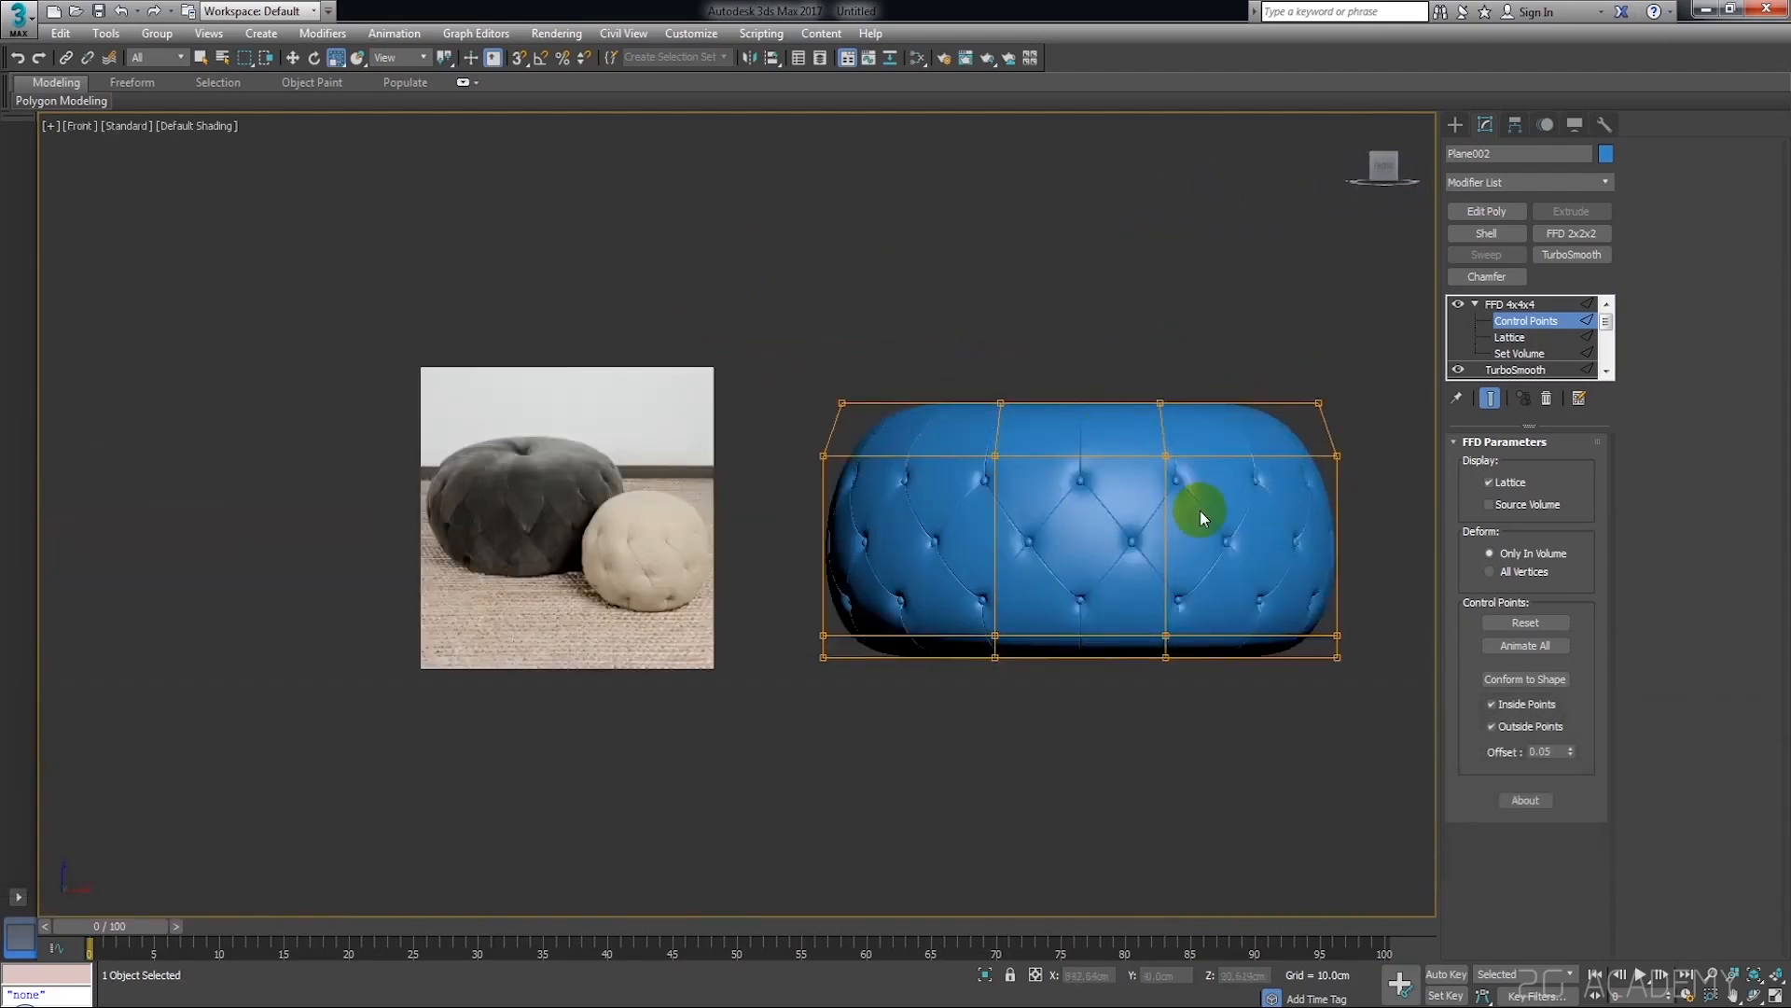
Finish editing the FFD control points, deselect the pouf and examine its reshaped form in an angled view
alt+middle_drag(1200, 511, 1613, 337)
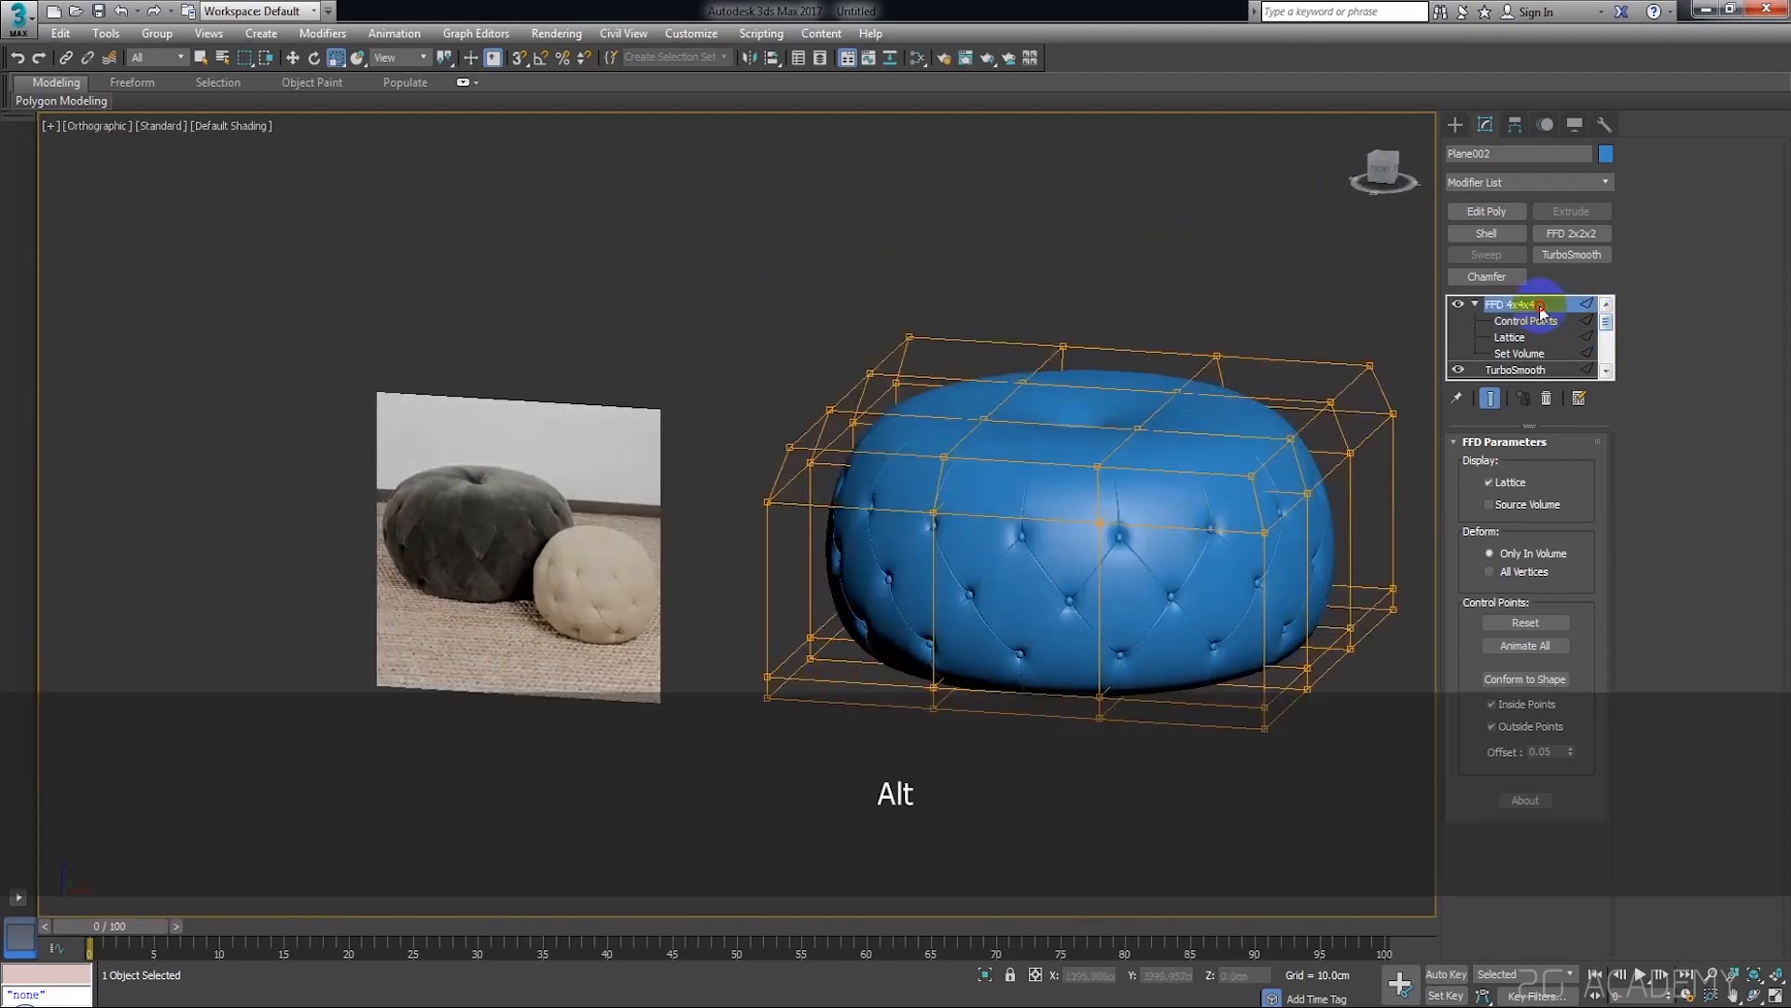
click(1264, 324)
middle_drag(1256, 412, 1133, 393)
click(1053, 470)
mouse_move(1240, 444)
alt+middle_down()
mouse_move(1275, 450)
mouse_move(1225, 462)
alt+middle_up()
click(1296, 292)
middle_drag(1234, 370, 1175, 377)
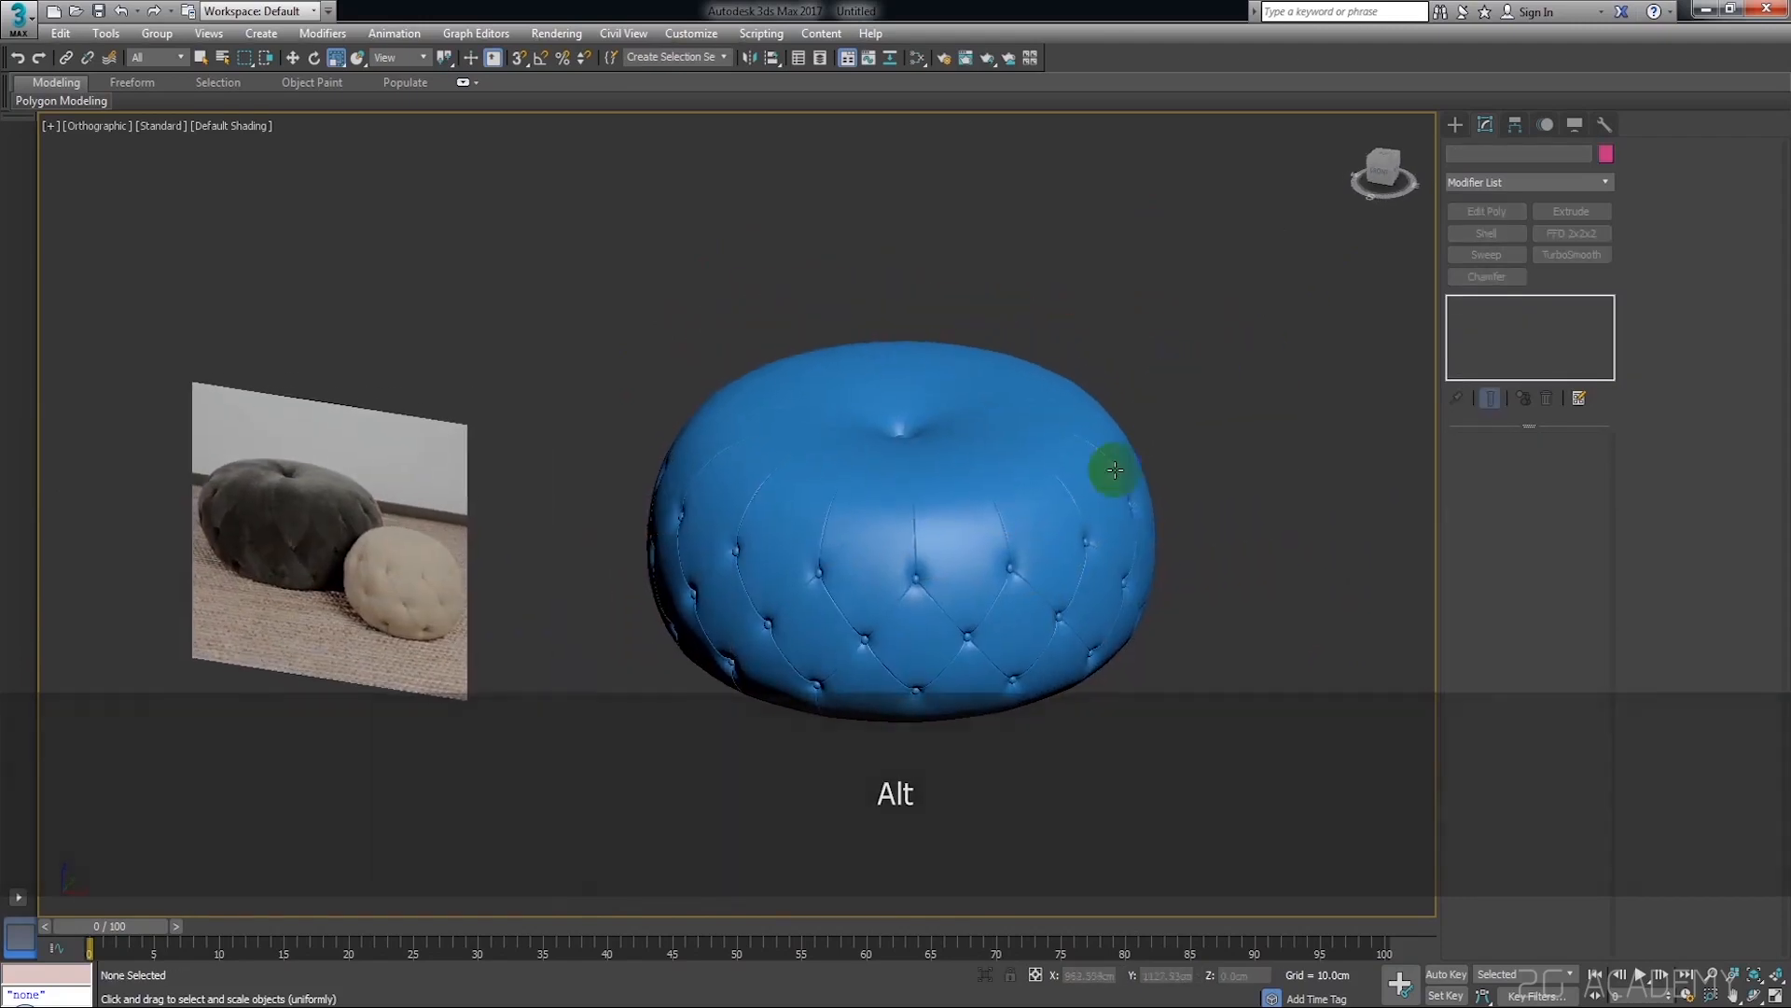
Reselect the pouf, add an Edit Poly modifier above FFD 4x4x4 and compare the shape with the reference image
scroll(1033, 547, up, 2)
click(1028, 529)
alt+middle_drag(1027, 529, 1056, 536)
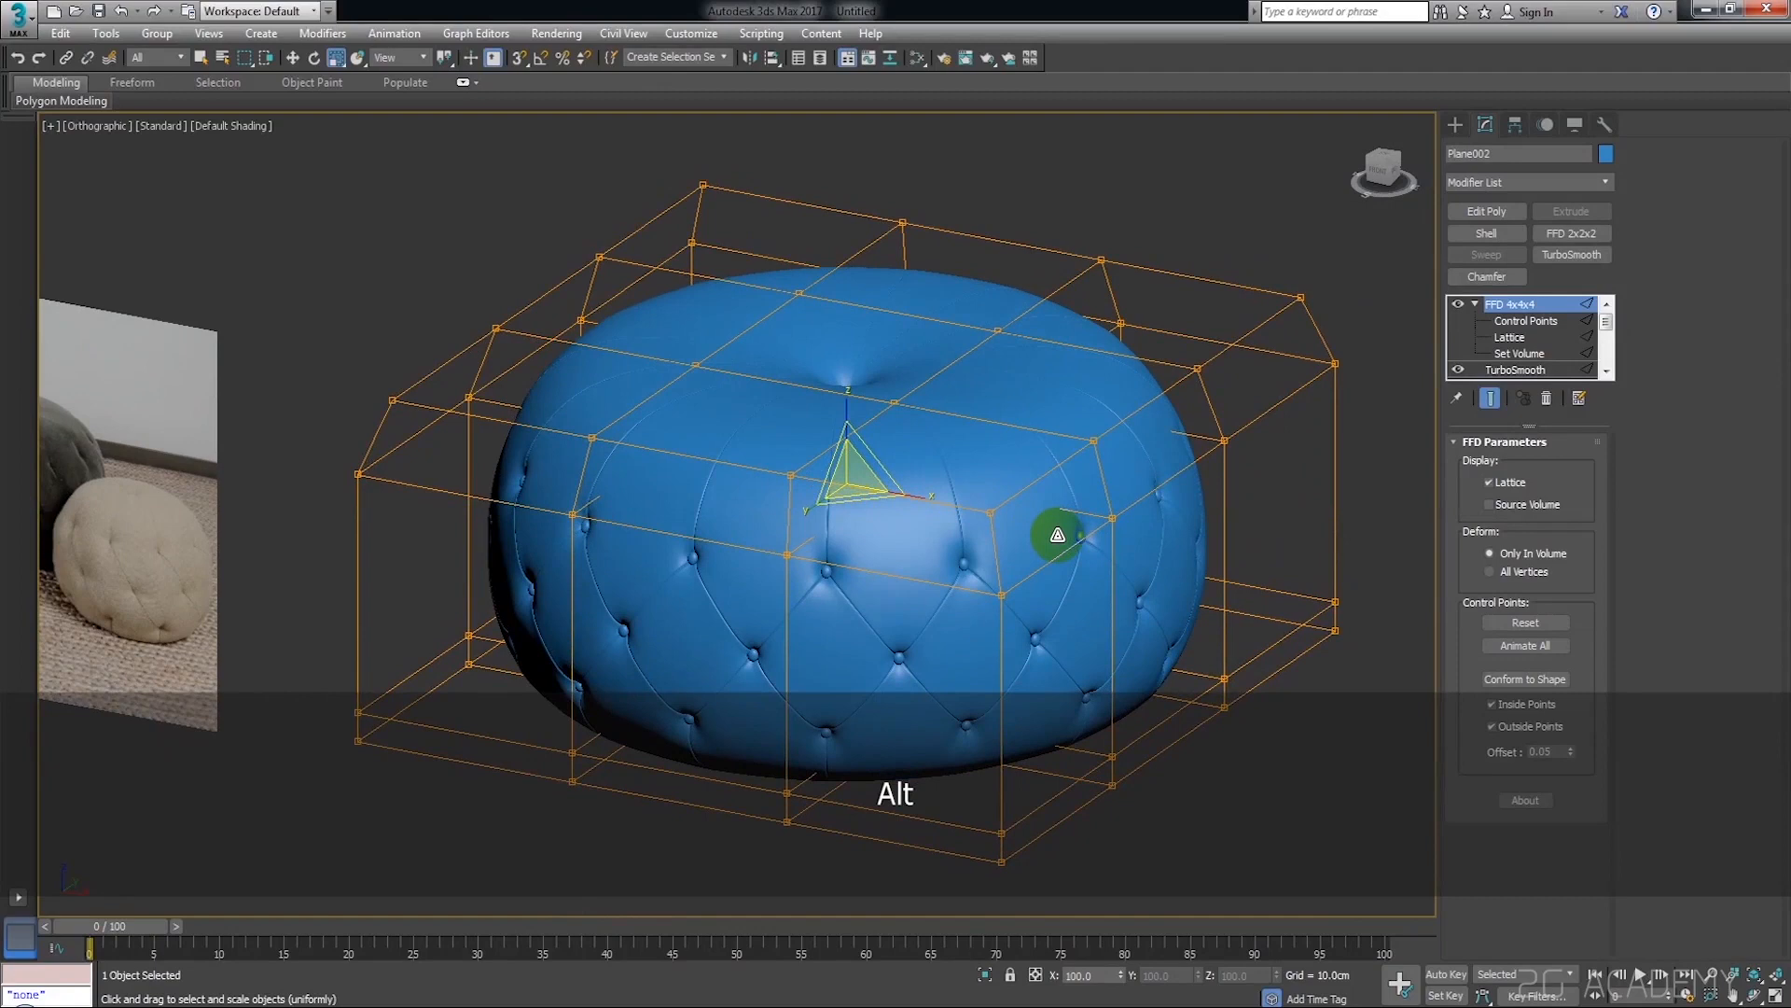
key(w)
click(1272, 440)
click(1172, 432)
alt+middle_drag(1172, 432, 1213, 388)
middle_drag(948, 412, 1060, 362)
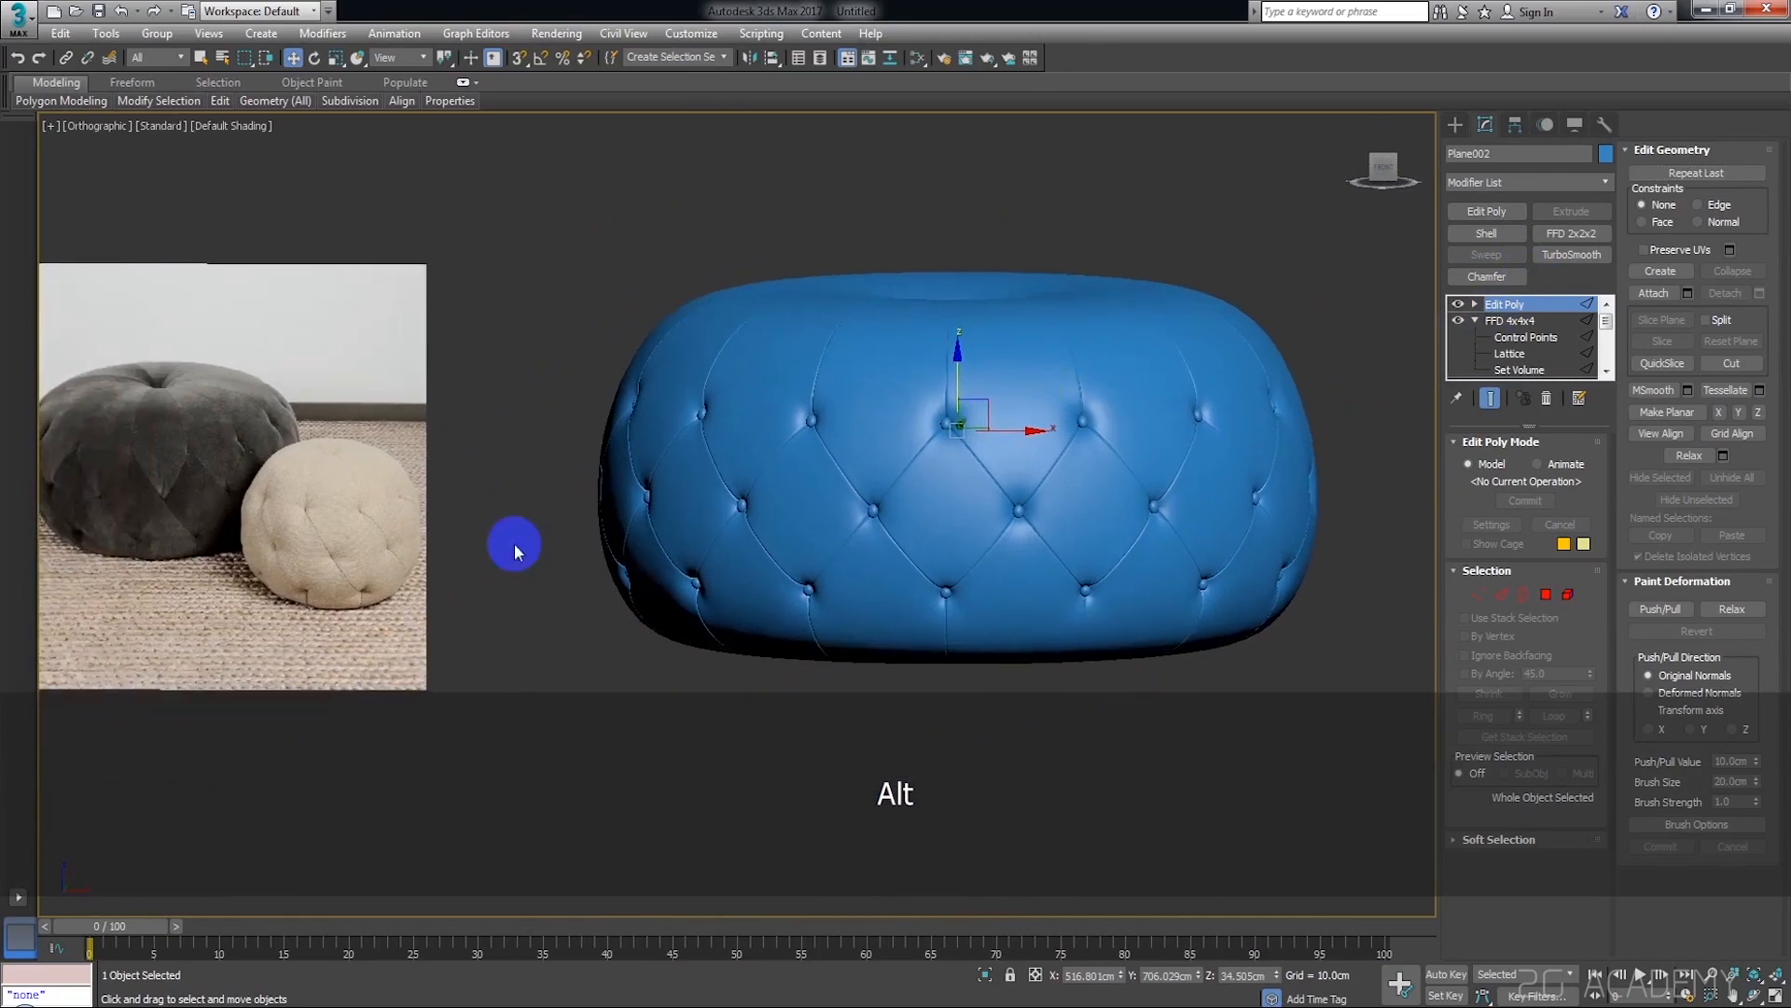
middle_drag(513, 543, 577, 513)
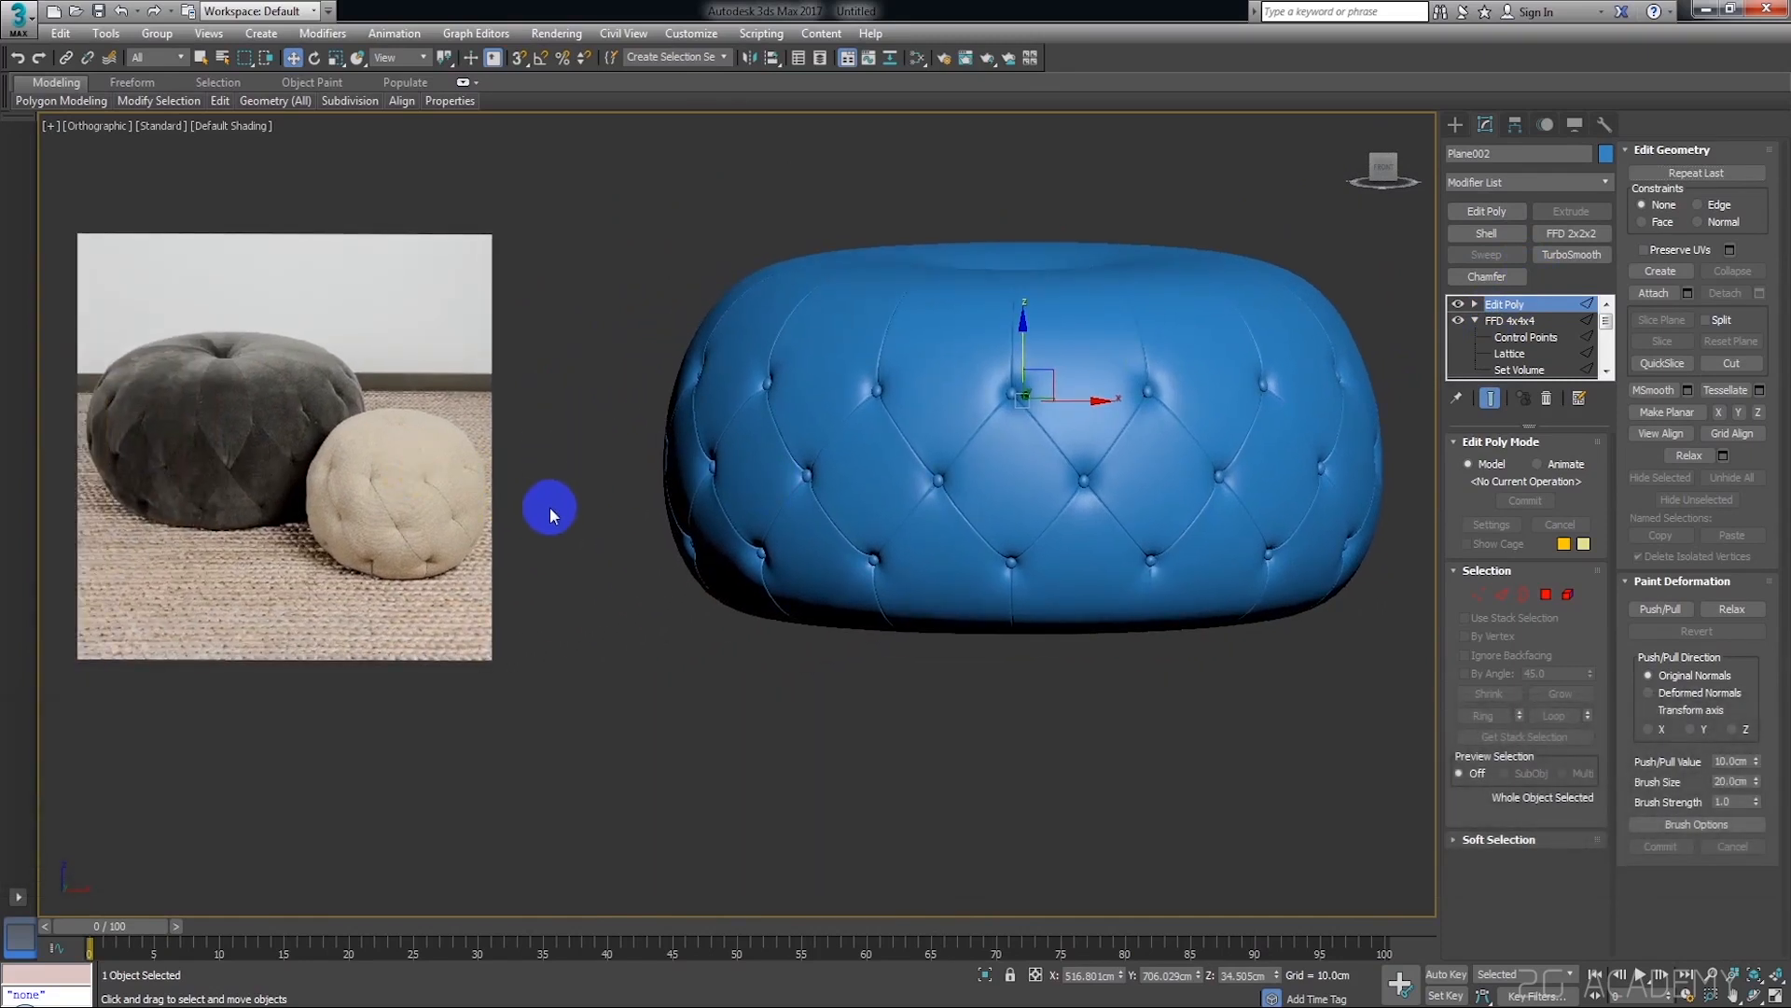
middle_drag(334, 478, 460, 480)
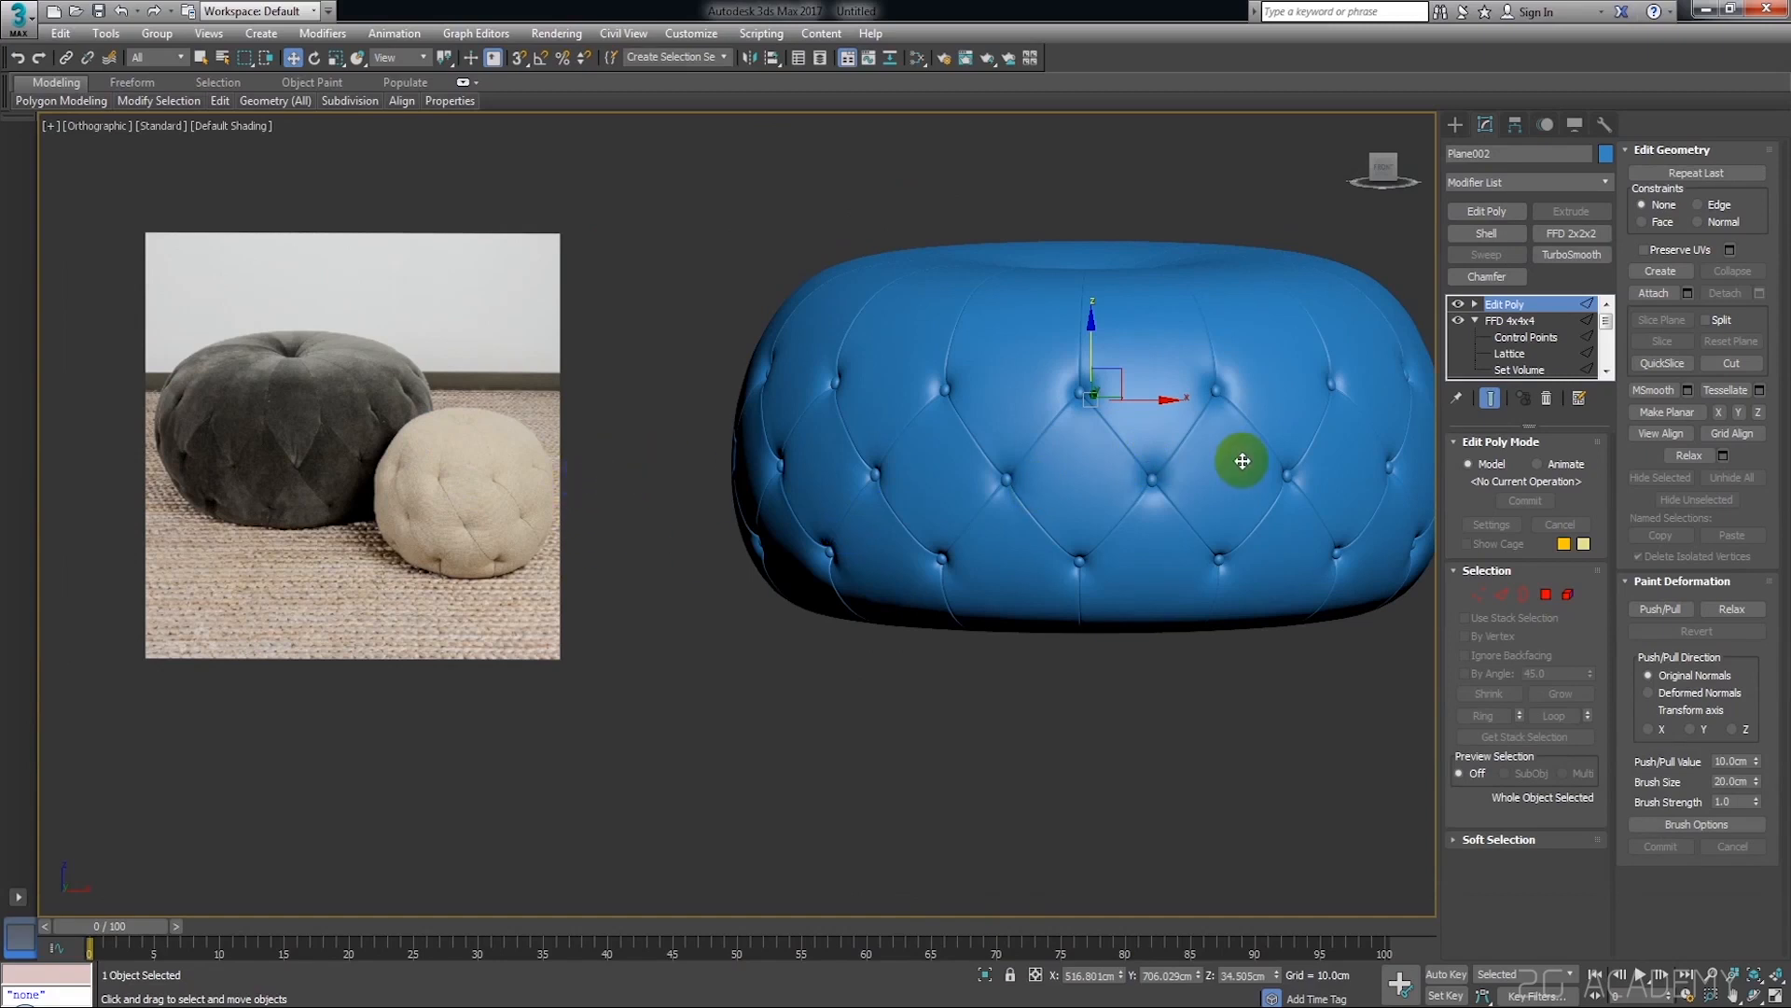
key(alt)
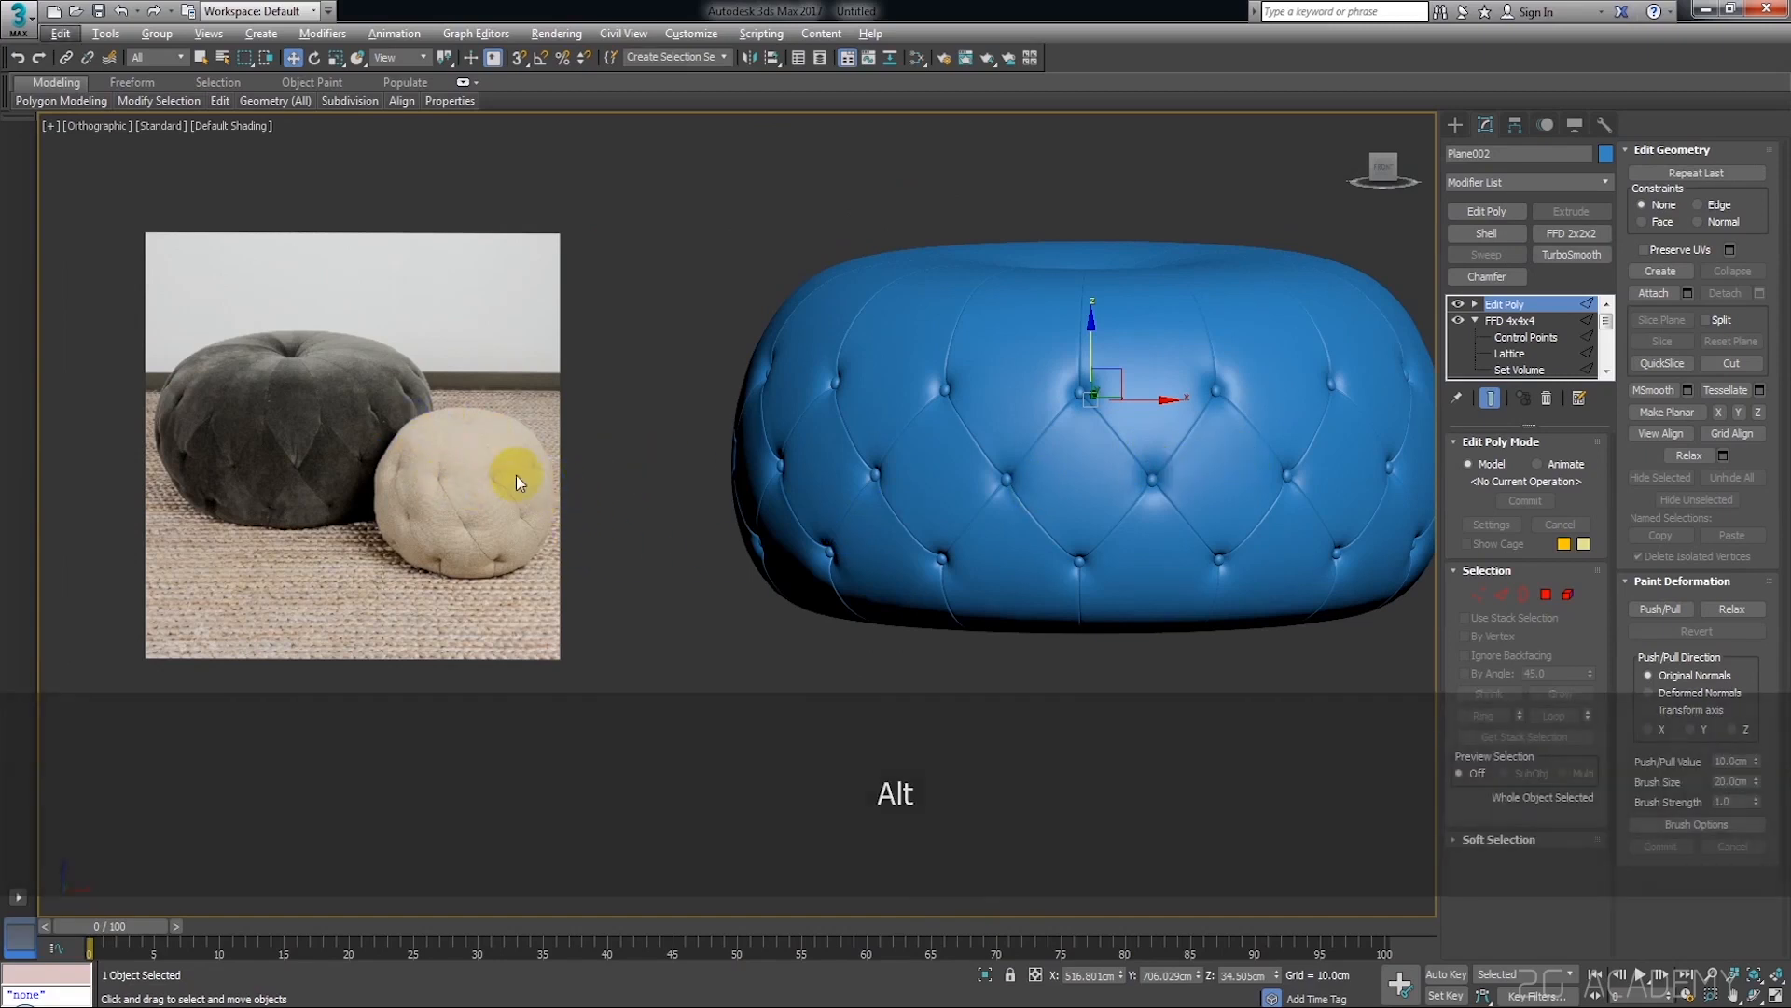